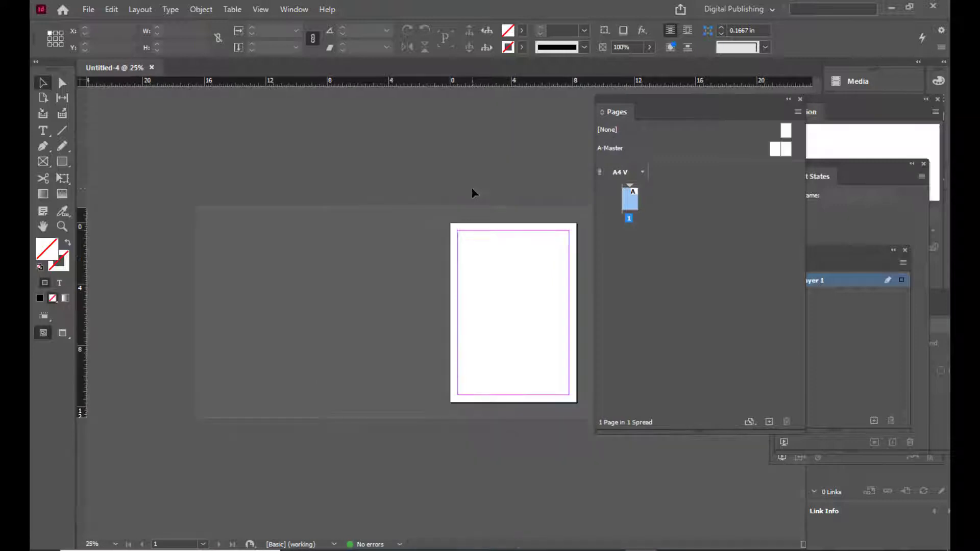
Draw a rectangle covering the entire A4 page, 8.2677 in wide and 11.6929 in high.
key(ctrl+equal)
key(h)
drag(499, 236, 308, 252)
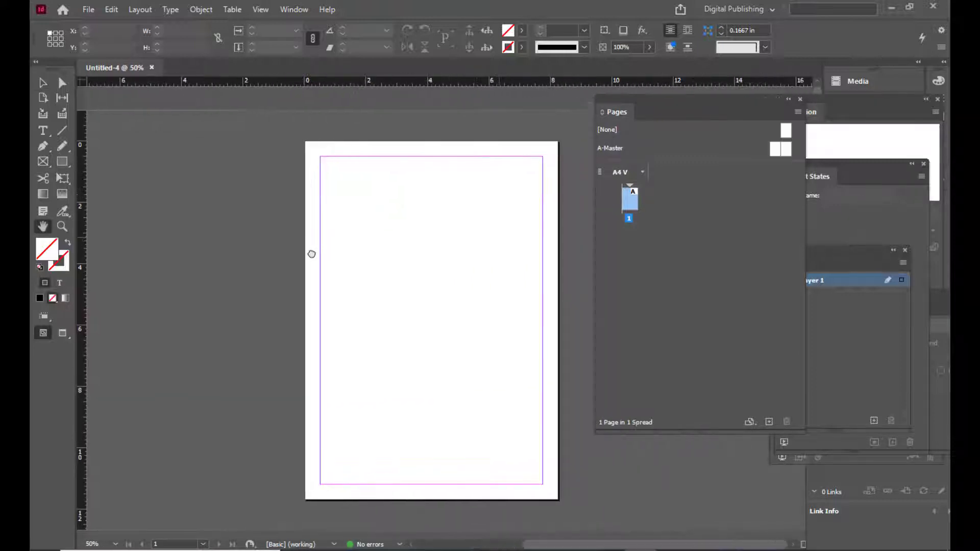
drag(617, 100, 625, 104)
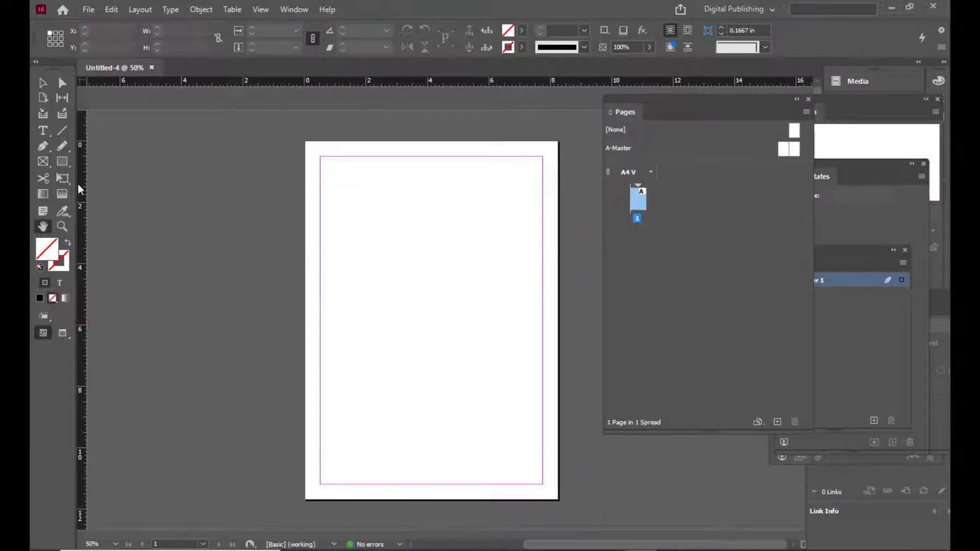
click(62, 162)
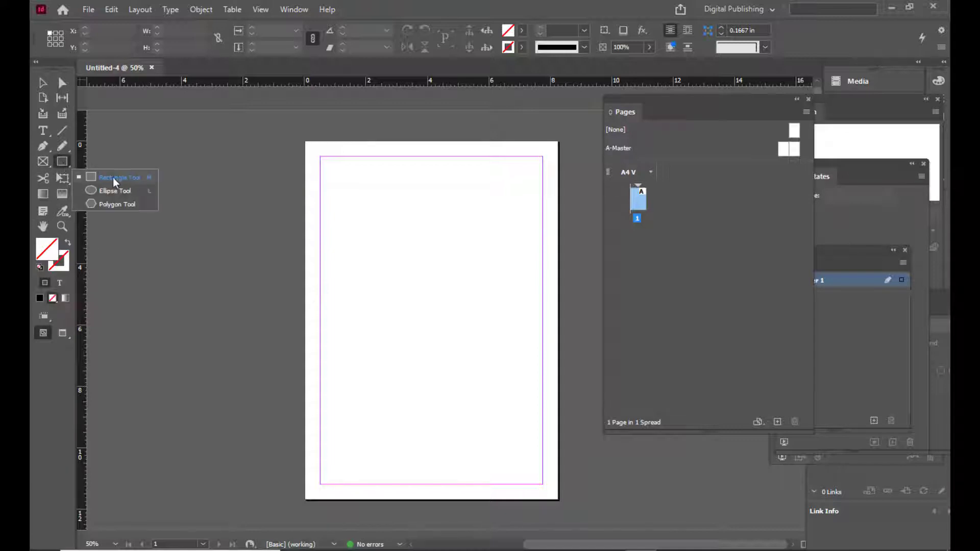
click(119, 183)
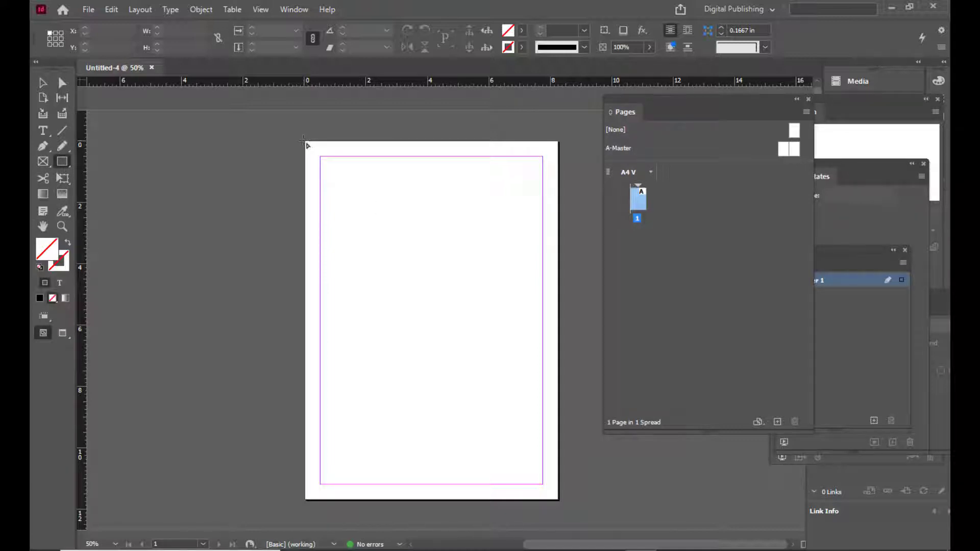
drag(305, 142, 559, 503)
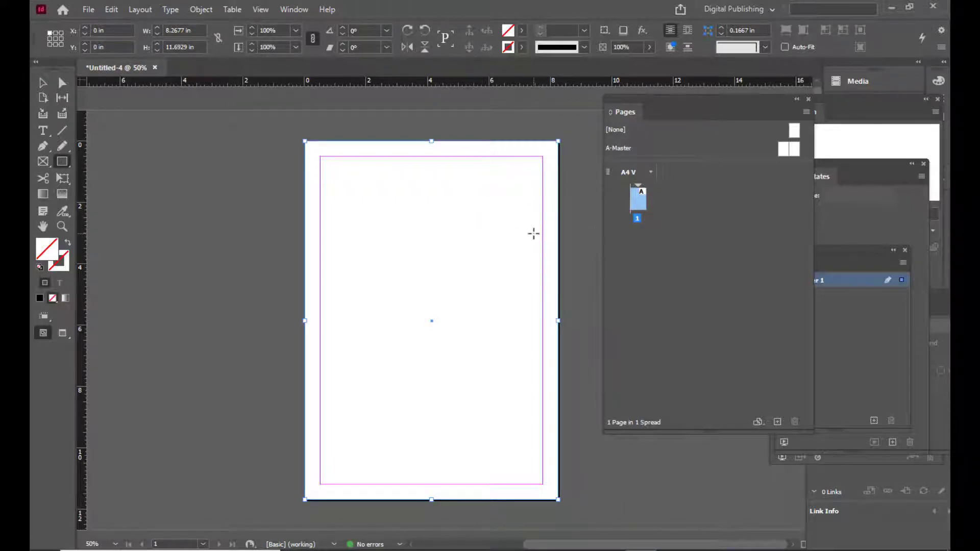
Place the image kerala-1414134_1920 from the southindia folder into the full-page rectangle.
key(ctrl+d)
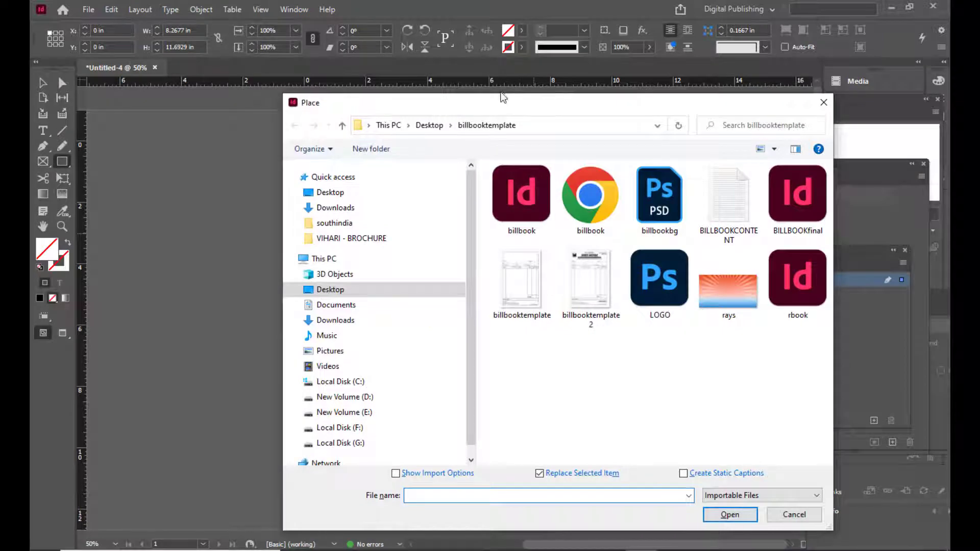
drag(499, 104, 443, 104)
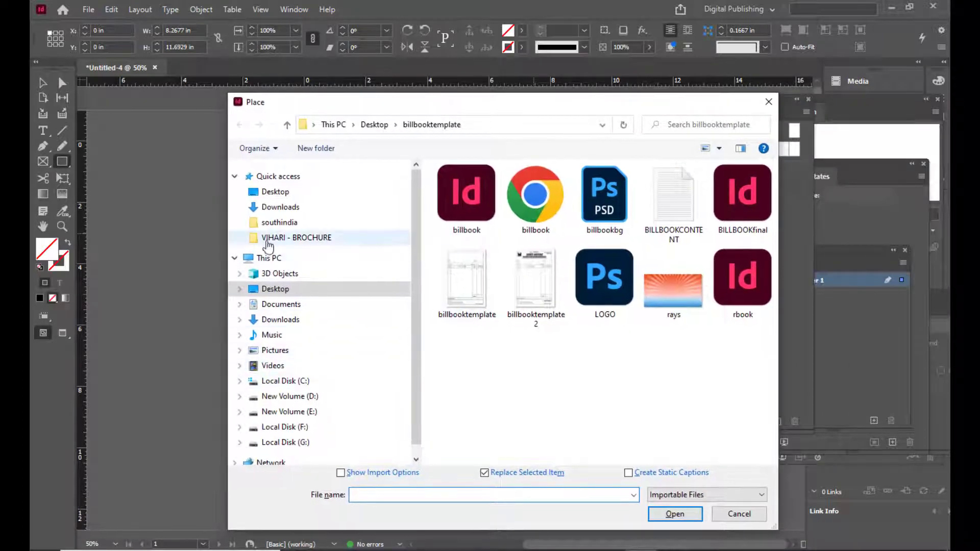
click(273, 222)
drag(506, 103, 344, 63)
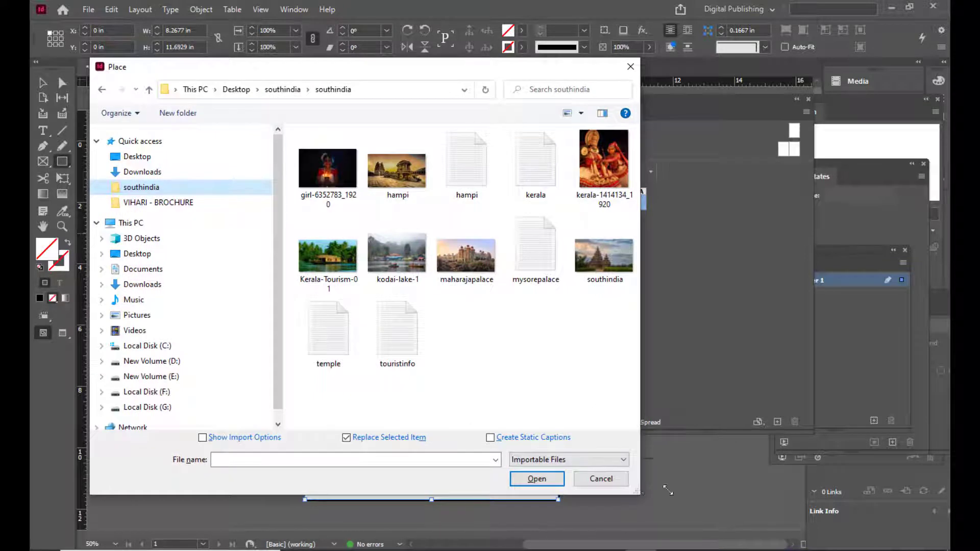
drag(668, 490, 807, 505)
drag(379, 68, 365, 73)
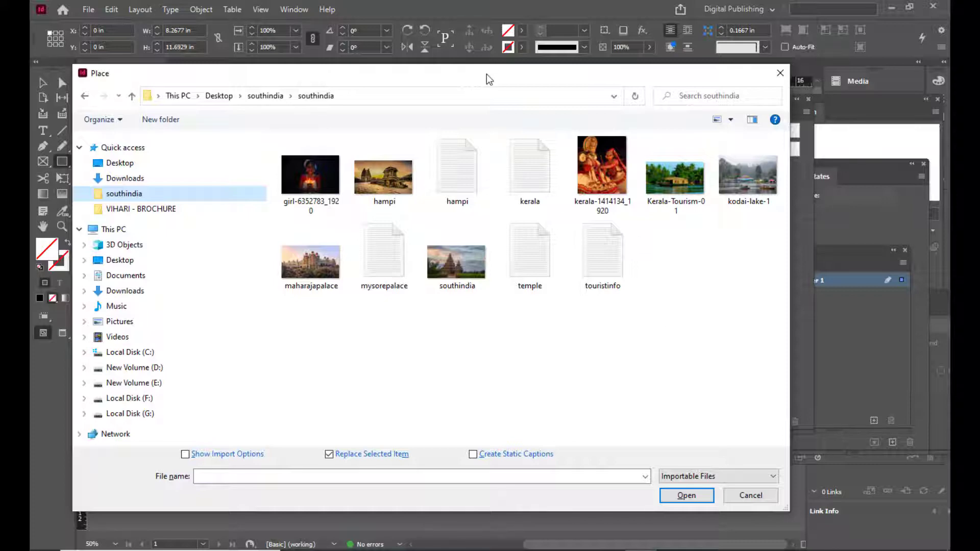
drag(486, 74, 465, 78)
click(577, 186)
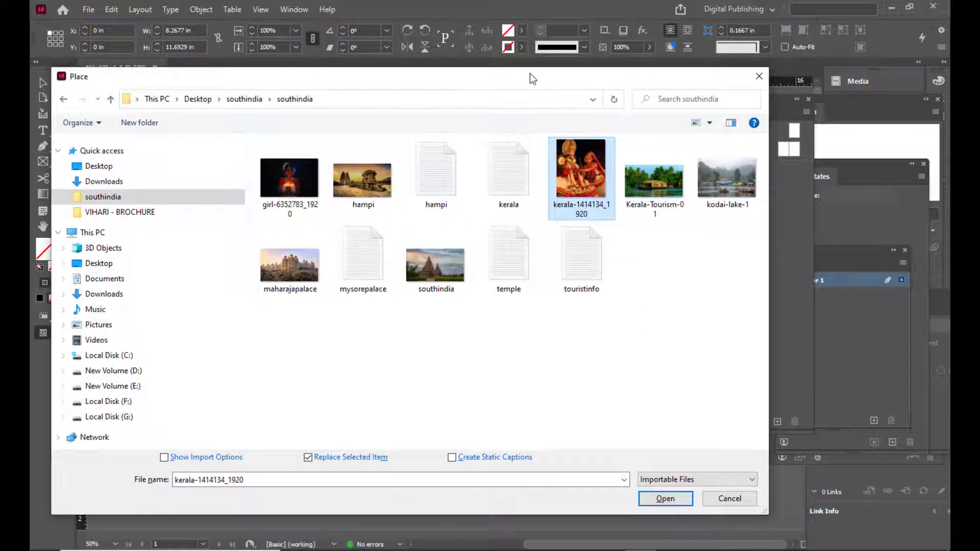
drag(529, 79, 513, 75)
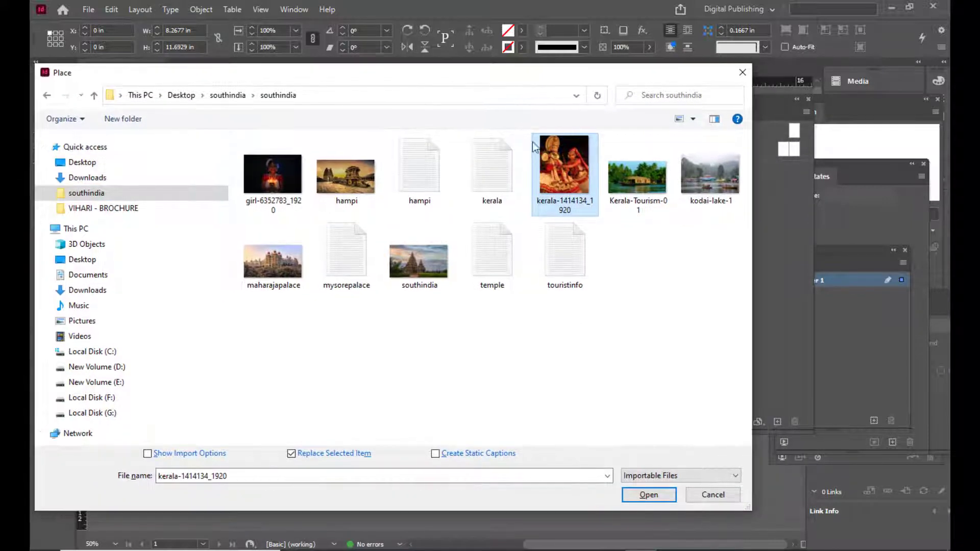
click(648, 496)
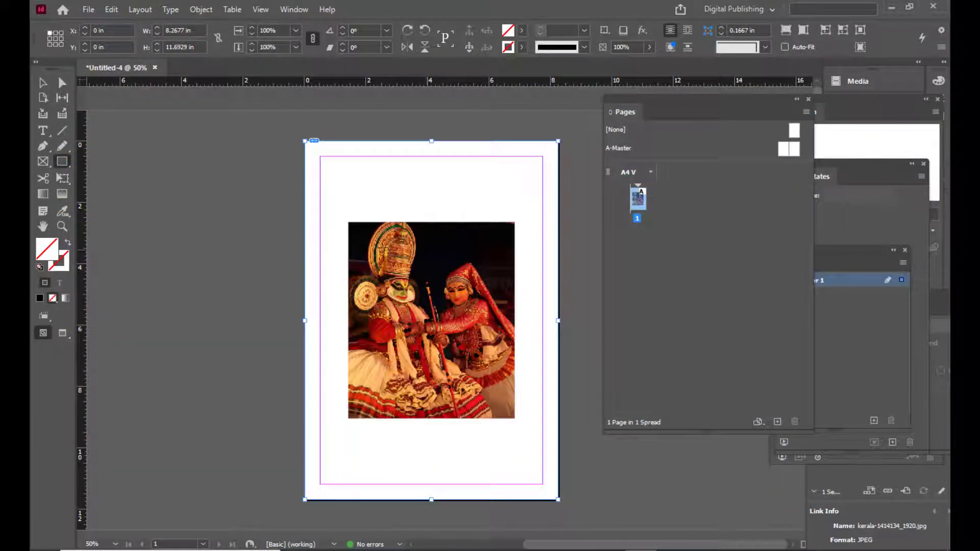
Fit the photo with Fill Frame Proportionally and set its display performance to High Quality Display.
right_click(459, 236)
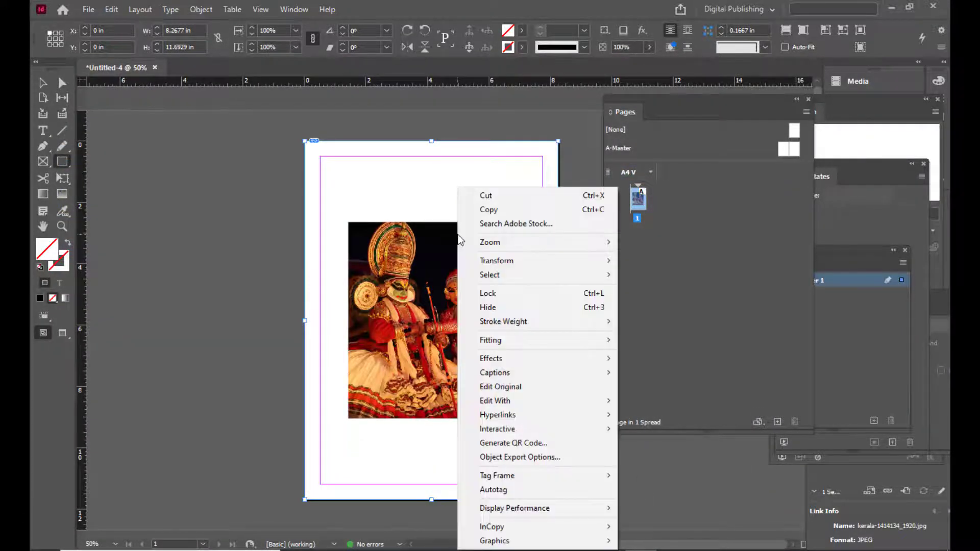
mouse_move(523, 343)
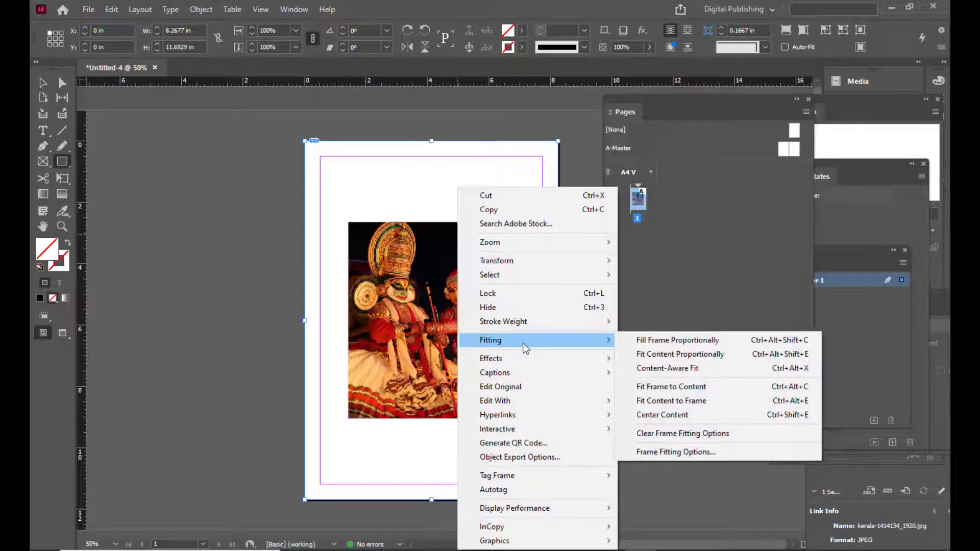
click(665, 339)
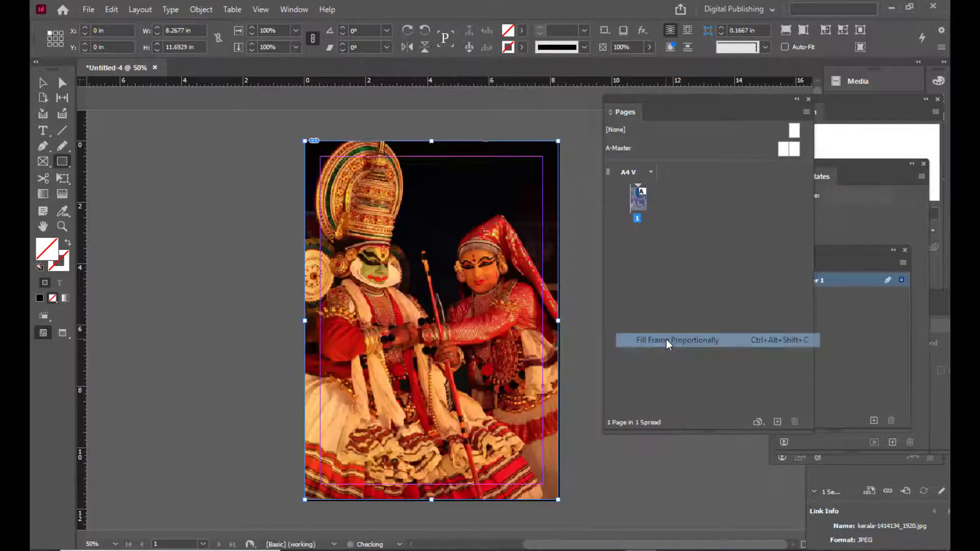
click(43, 83)
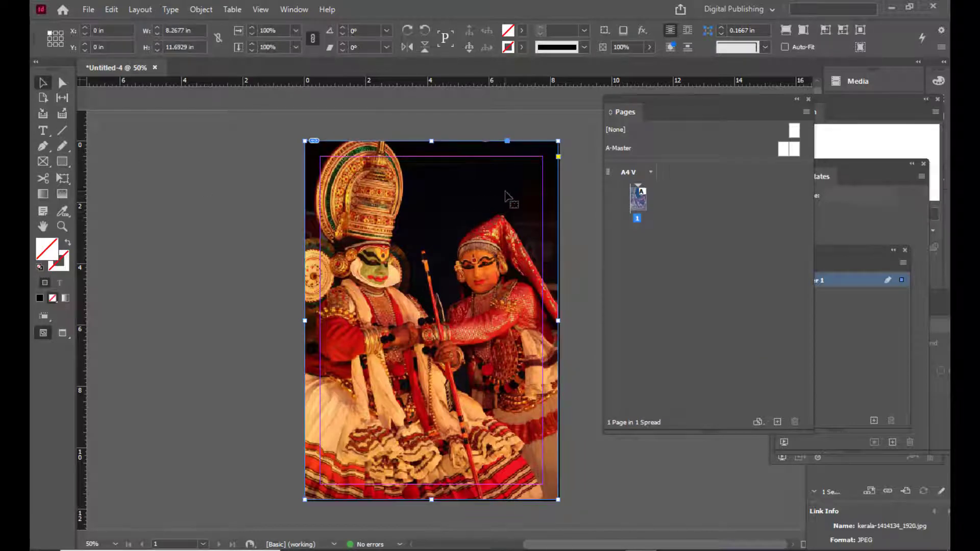
right_click(479, 192)
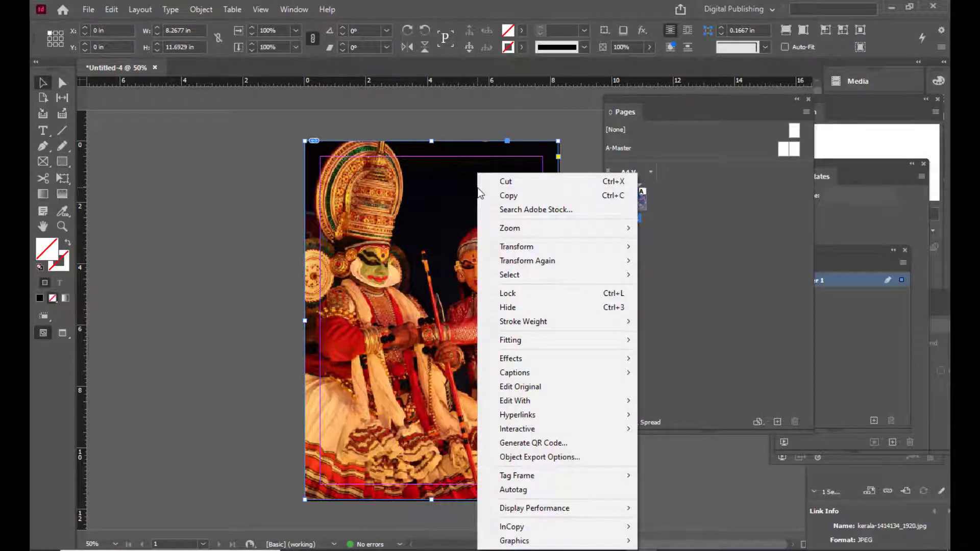
mouse_move(540, 510)
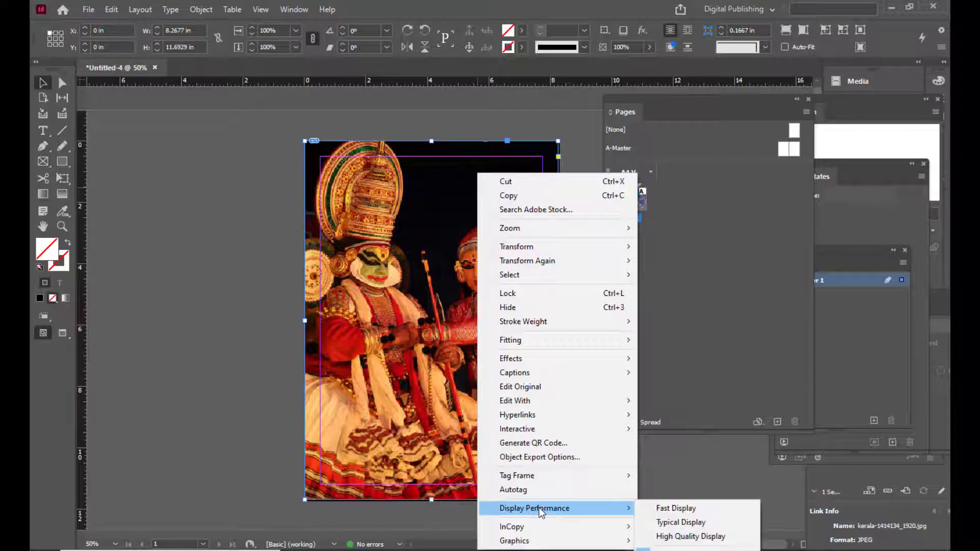
click(707, 537)
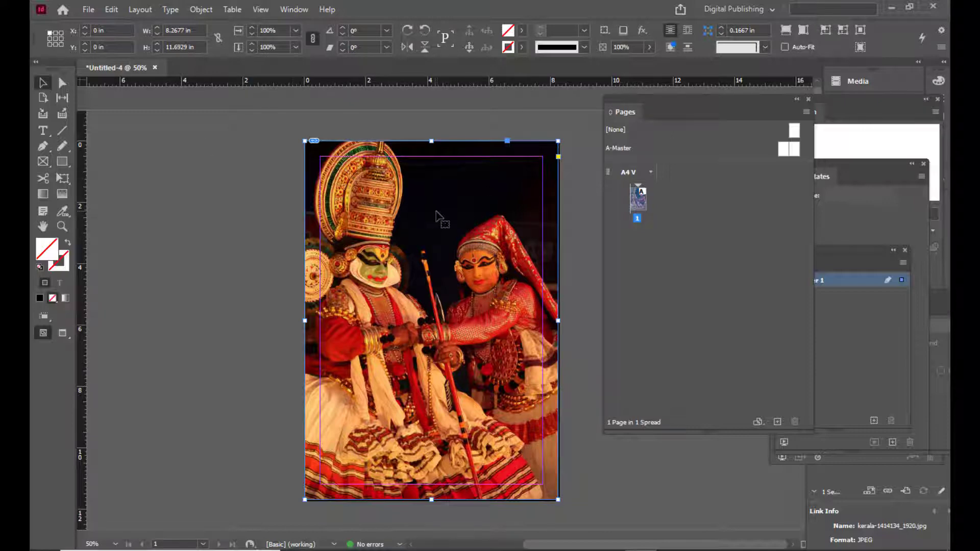
Examine the photo's display quality and page coverage at different magnifications and in preview mode.
key(ctrl+equal)
key(ctrl+equal)
key(ctrl+minus)
key(ctrl+minus)
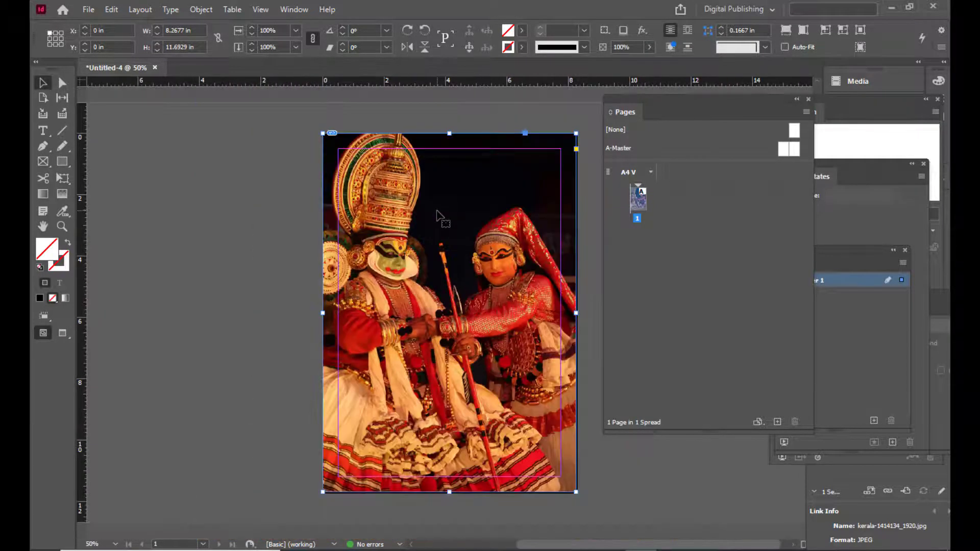
key(ctrl+equal)
key(ctrl+minus)
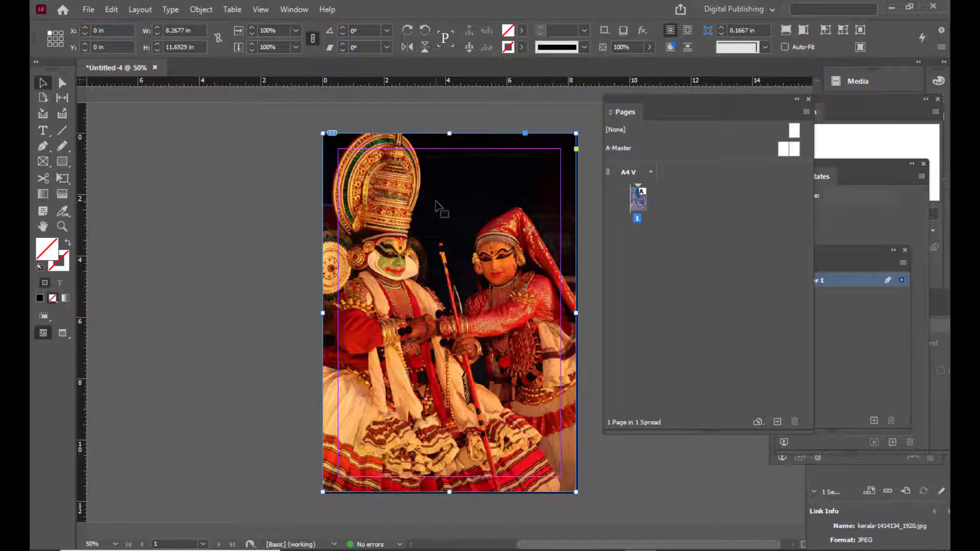
key(w)
key(w)
key(w)
key(w)
Lock Layer 1, which holds the photo, and add a new layer above it.
drag(622, 97, 653, 97)
scroll(564, 188, up, 1)
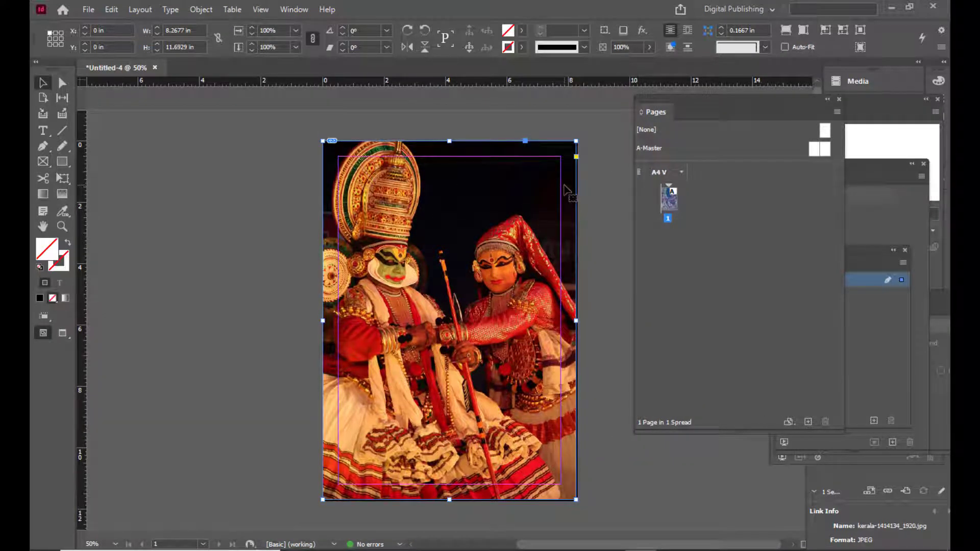
key(ctrl+equal)
key(space)
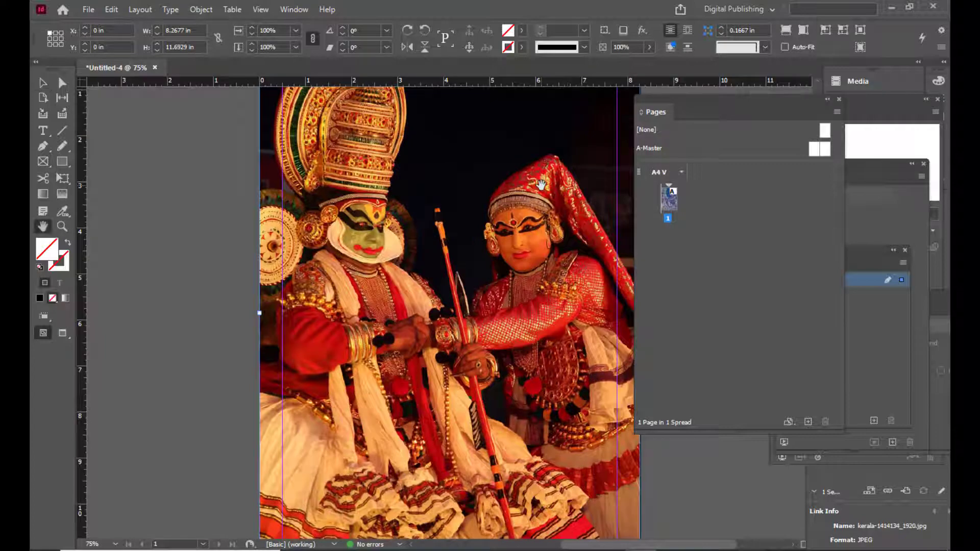
drag(569, 187, 482, 237)
drag(672, 96, 644, 121)
click(290, 10)
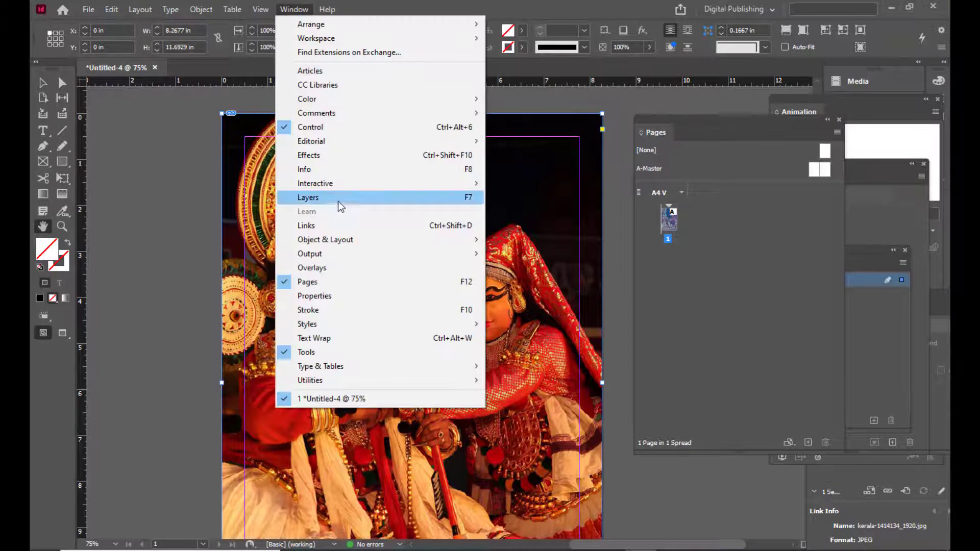
click(340, 202)
drag(774, 247, 586, 134)
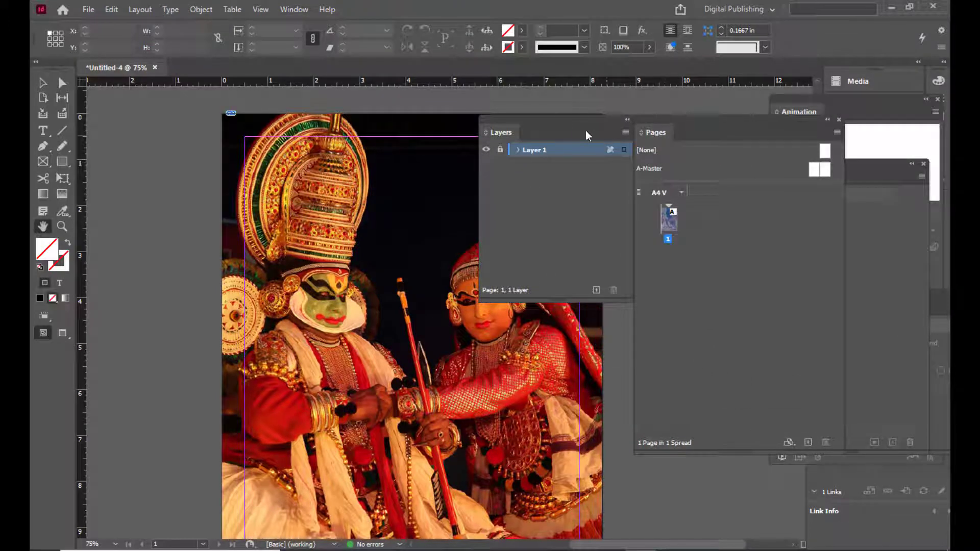
click(596, 290)
drag(510, 122, 648, 118)
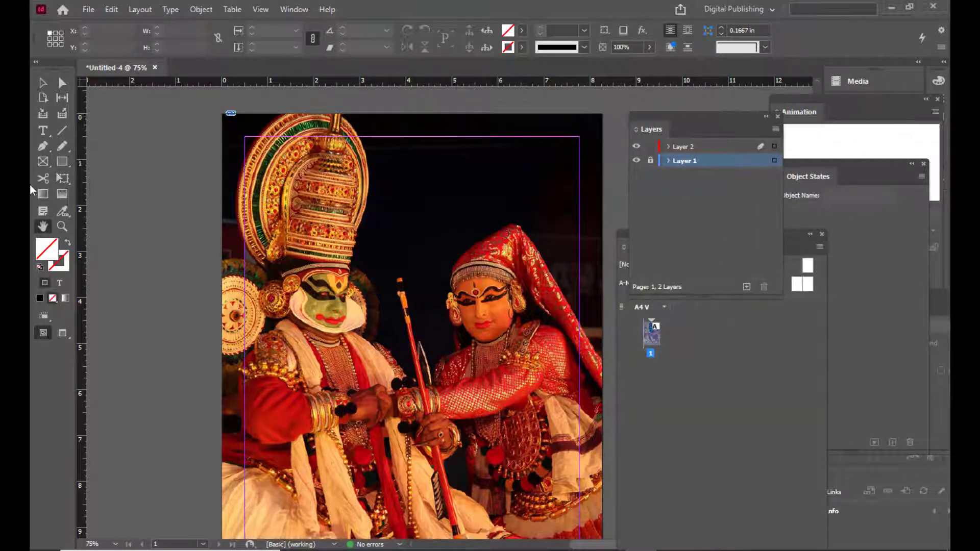
Create a text frame about 4 in wide and 1.3 in high over the dark area beside the headdress, reading "South India".
click(42, 131)
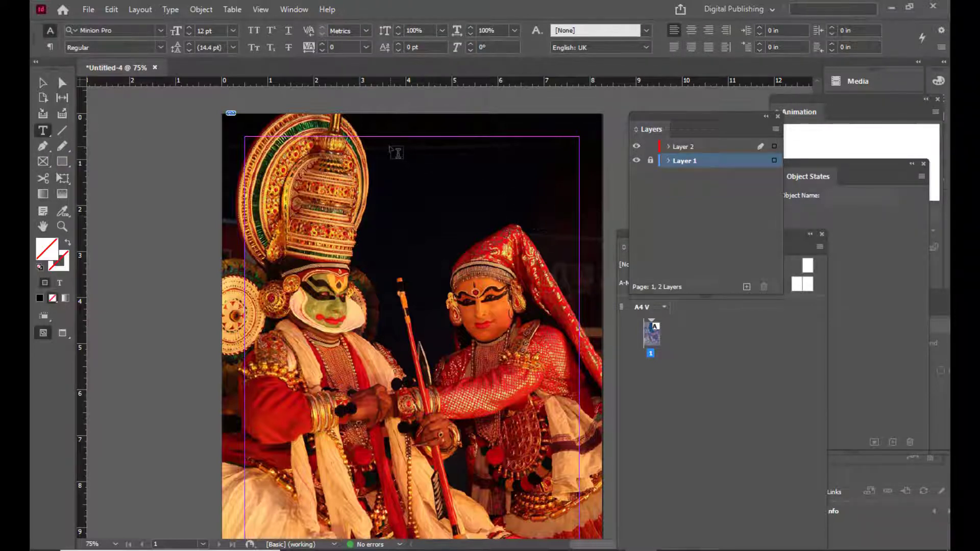
drag(390, 148, 572, 207)
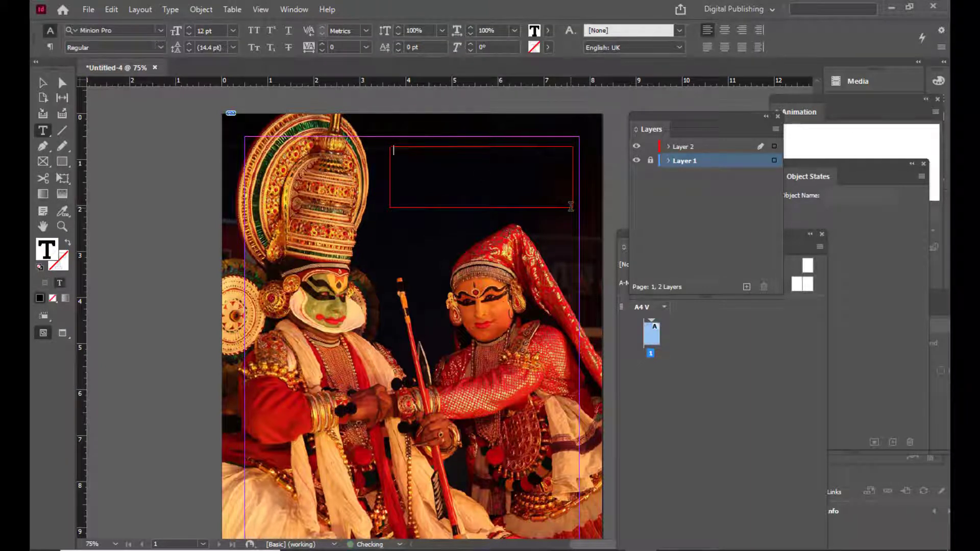
text(Kathaka)
Colour the "South India" text yellow with the C=0 M=0 Y=100 K=0 swatch.
key(shift+Left)
key(shift+Left)
key(shift+Left)
key(shift+Left)
key(shift+Left)
key(shift+Left)
key(shift+Left)
key(shift+Left)
key(shift+Left)
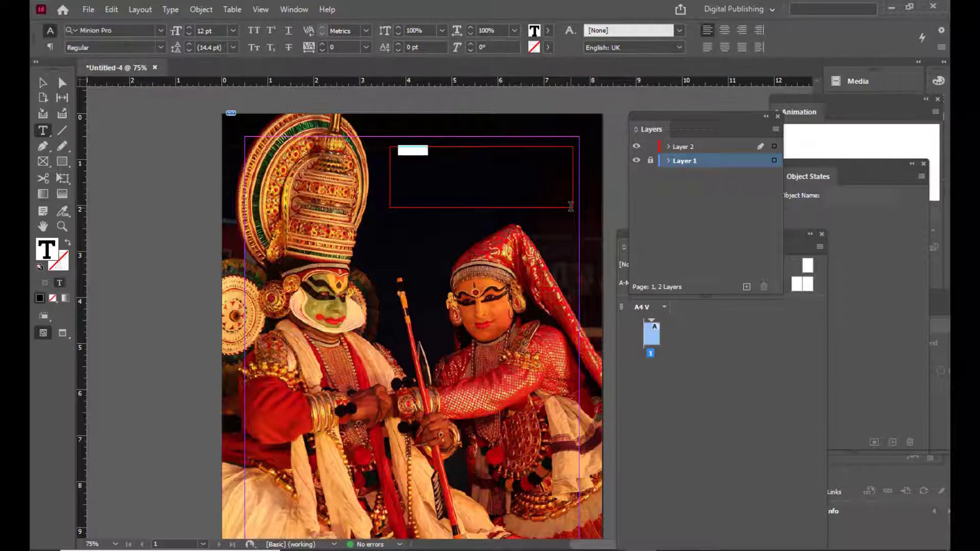
click(547, 31)
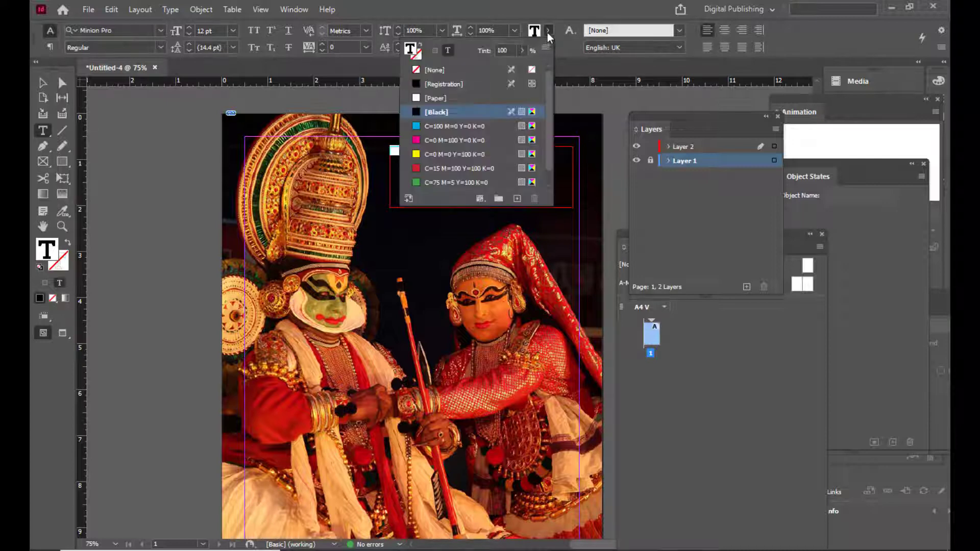
click(419, 153)
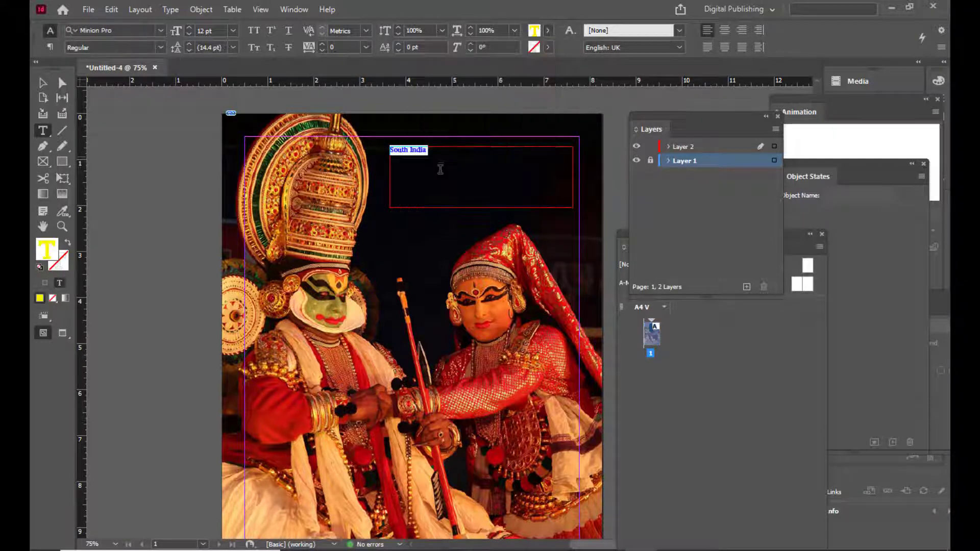
Set the font of the "South India" text to Great Vibes.
click(131, 27)
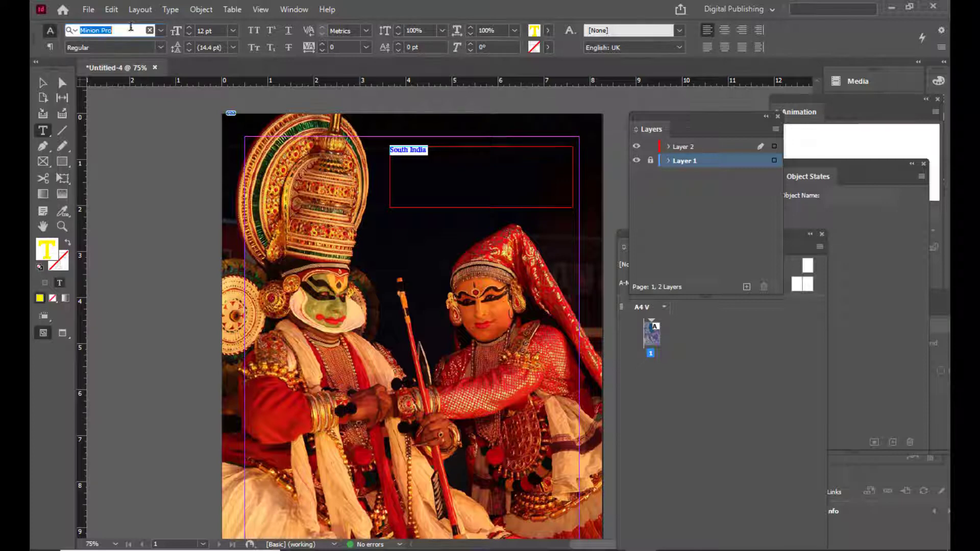
text(Grea)
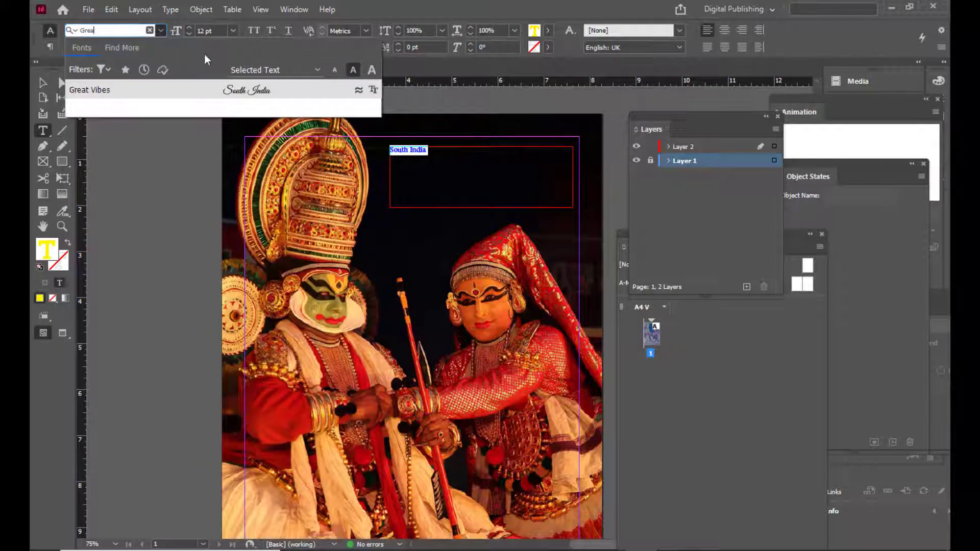
key(Return)
click(431, 152)
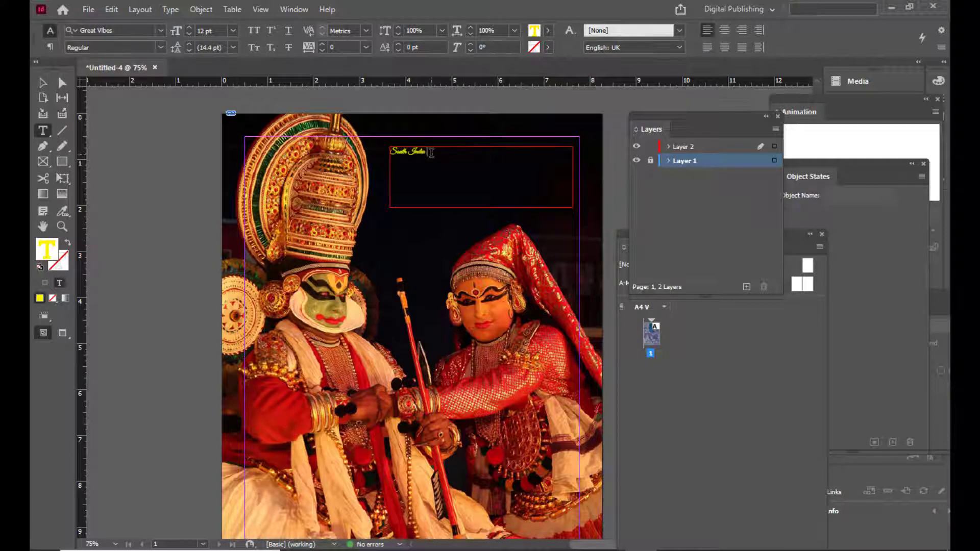
Enlarge the "South India" text to 36 pt and centre it in its frame.
drag(431, 153, 350, 160)
key(ctrl+shift+period)
key(ctrl+shift+period)
key(ctrl+shift+period)
key(ctrl+shift+period)
key(ctrl+shift+period)
key(ctrl+shift+period)
key(ctrl+shift+period)
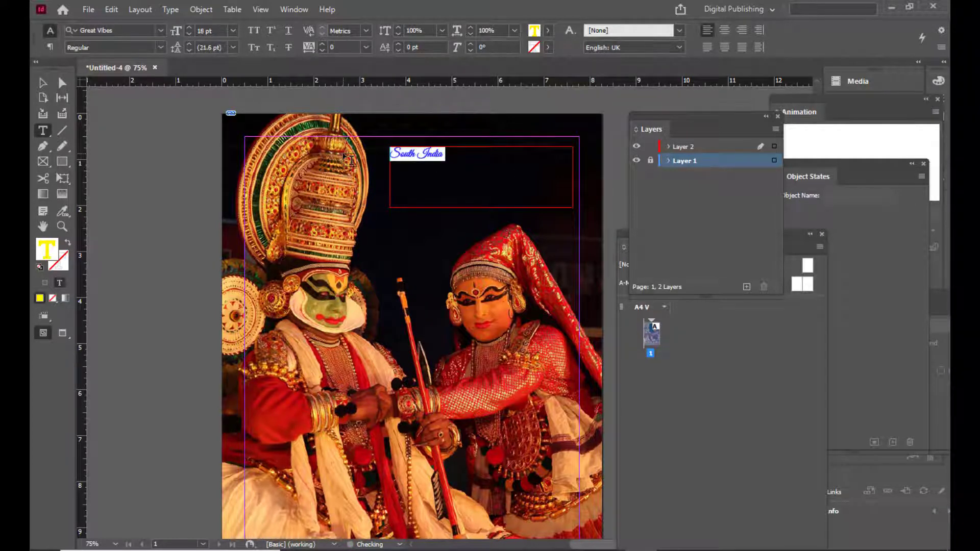
key(ctrl+shift+period)
key(ctrl+shift+period)
key(ctrl+shift+period)
key(ctrl+shift+period)
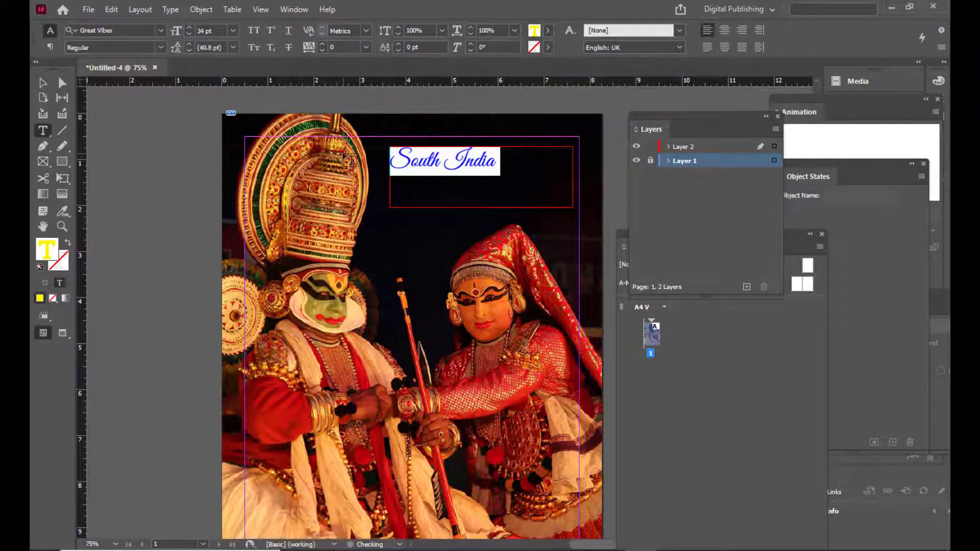
key(ctrl+shift+comma)
key(ctrl+shift+period)
key(ctrl+shift+period)
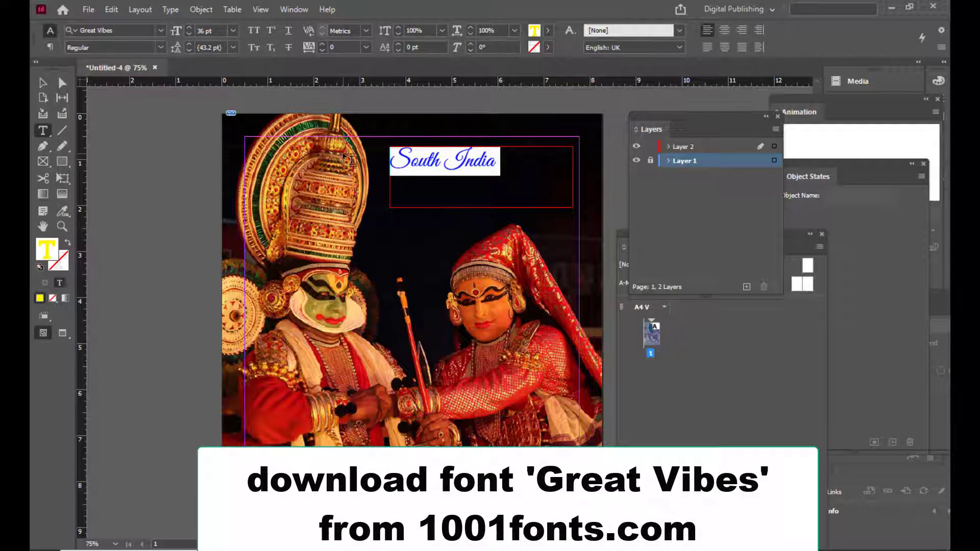
click(724, 31)
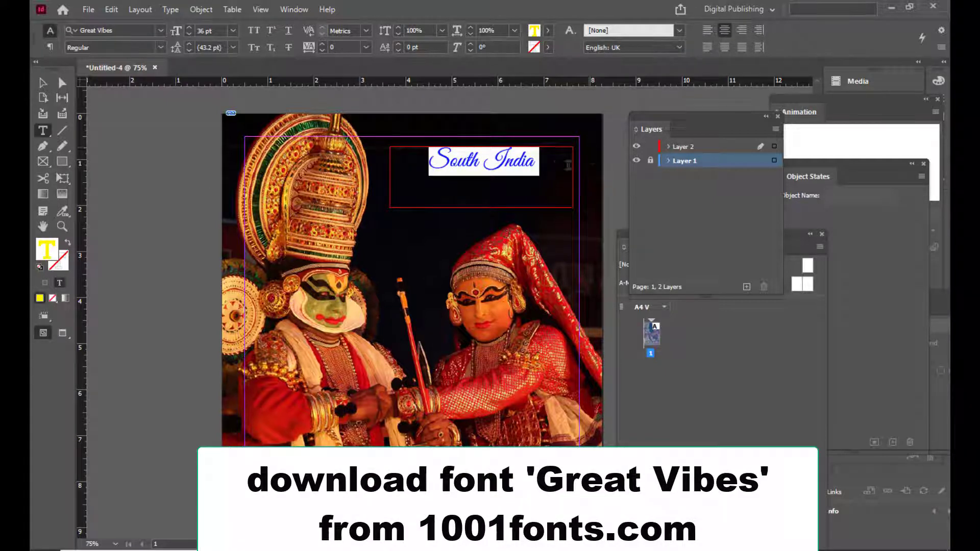
Add a second line reading "Tour Guide" below "South India" in the same text frame.
click(548, 165)
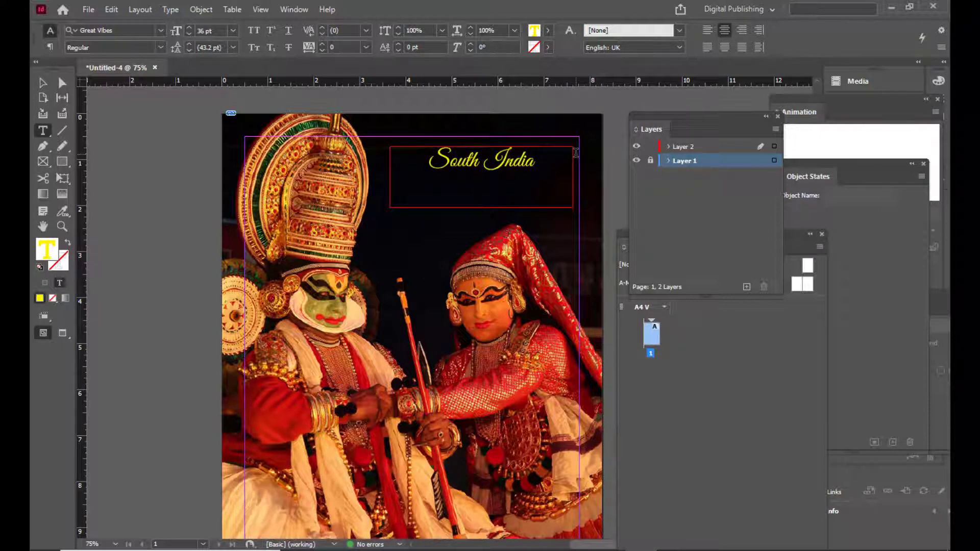
text(To)
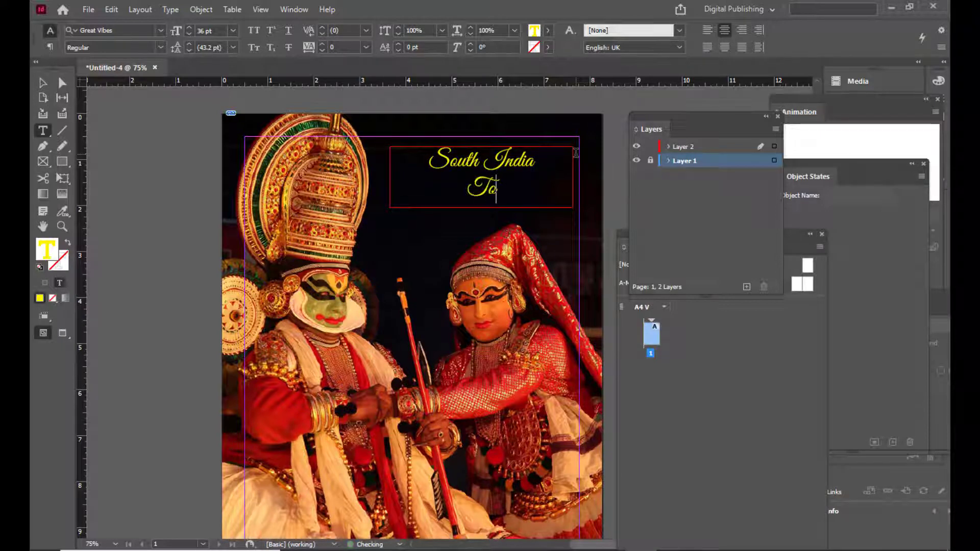
text(ur Guide)
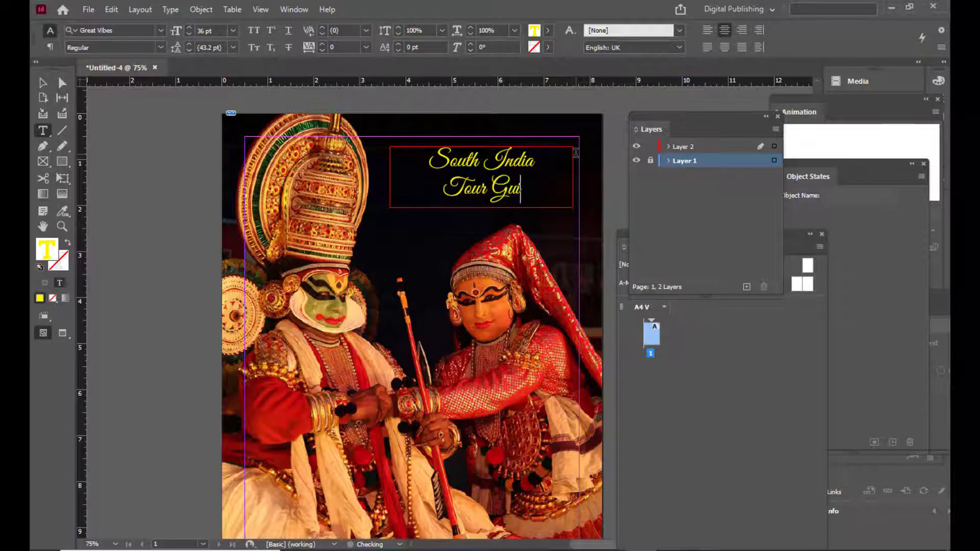
Reduce the "Tour Guide" line to 26 pt.
key(shift+Left)
key(shift+Left)
key(shift+Left)
key(shift+Left)
key(shift+Left)
key(shift+Left)
key(shift+Left)
key(shift+Left)
key(shift+Left)
key(shift+Left)
key(shift+Left)
key(shift+Left)
key(shift+Left)
key(shift+Left)
key(shift+Left)
key(shift+Left)
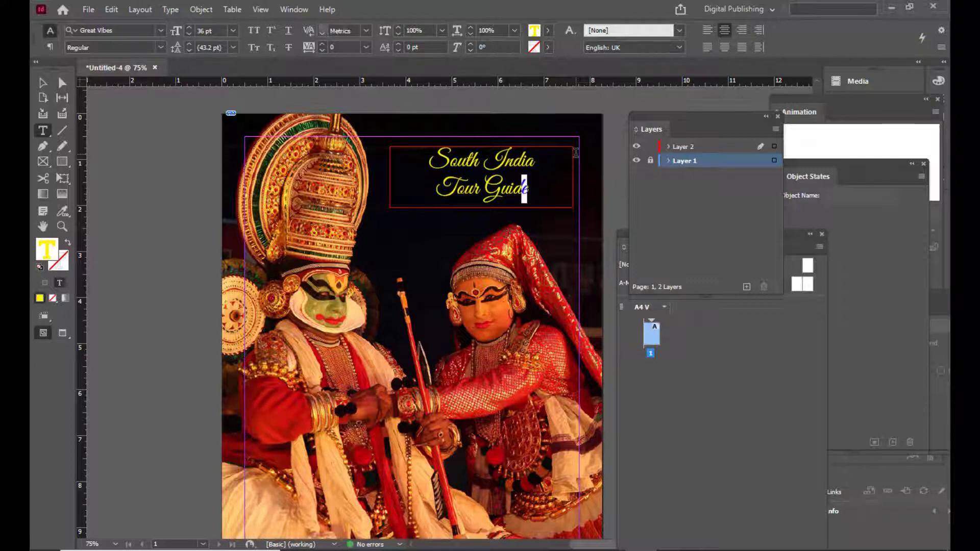
key(shift+Right)
key(shift+Right)
key(shift+Right)
key(shift+Right)
key(shift+Right)
key(shift+Right)
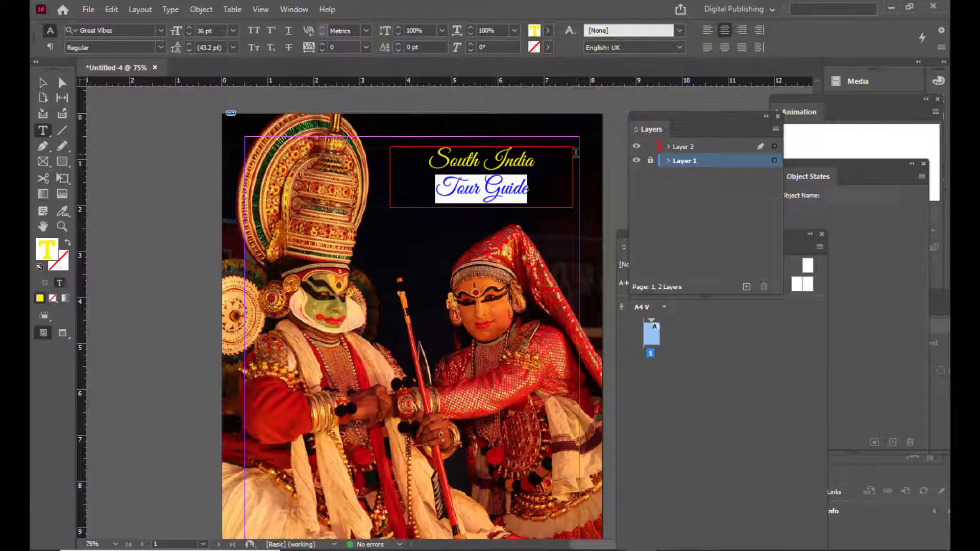
key(ctrl+shift+comma)
key(ctrl+shift+comma)
key(ctrl+shift+comma)
key(ctrl+shift+comma)
key(ctrl+shift+comma)
key(ctrl+shift+comma)
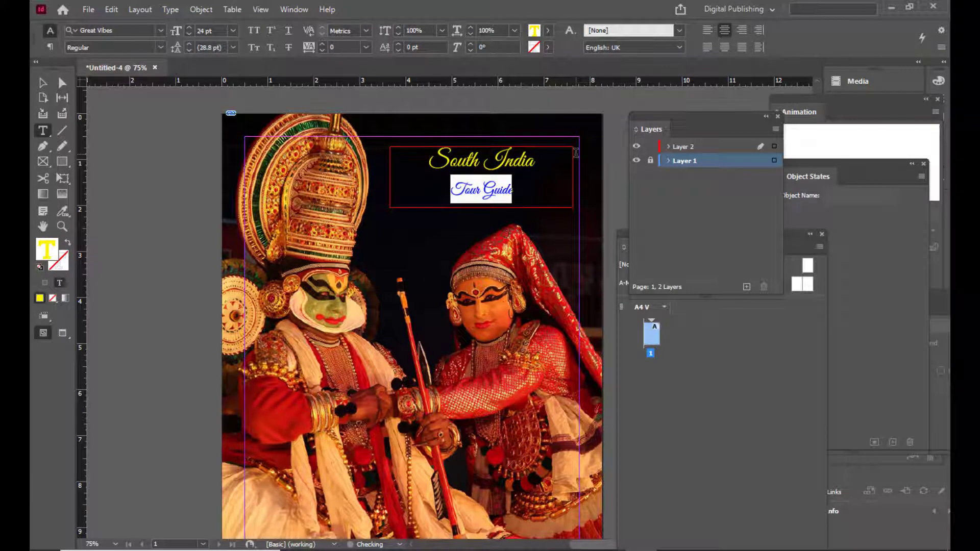
key(ctrl+shift+period)
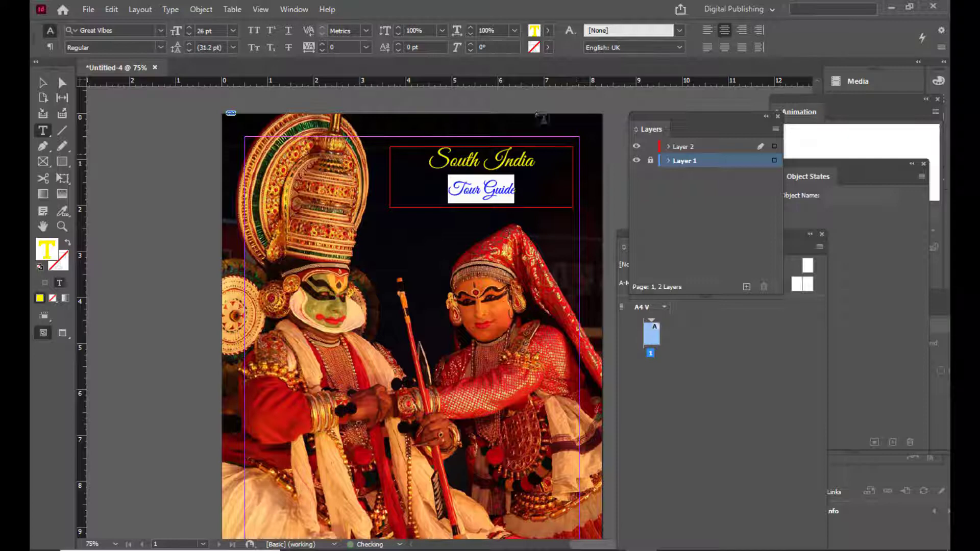
Enlarge the "South India" line to 44 pt.
drag(539, 164, 400, 164)
key(ctrl+shift+period)
key(ctrl+shift+period)
key(ctrl+shift+period)
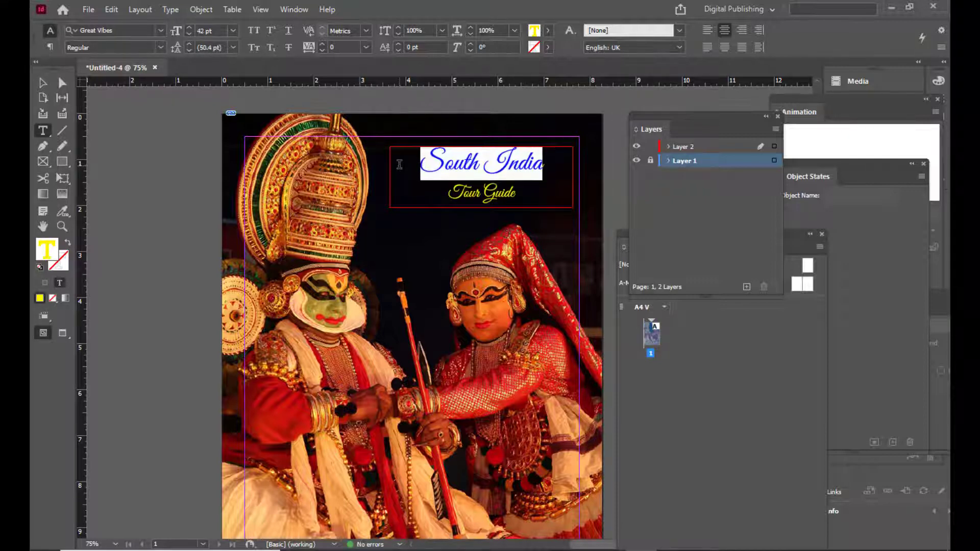
key(ctrl+shift+period)
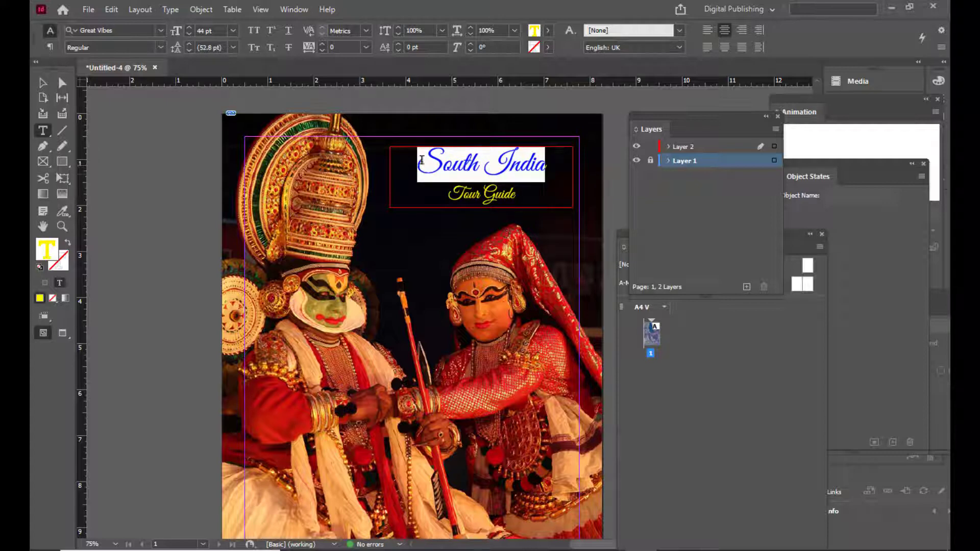
Check the cover in preview mode without guides and frame edges, and return to the normal view.
click(43, 82)
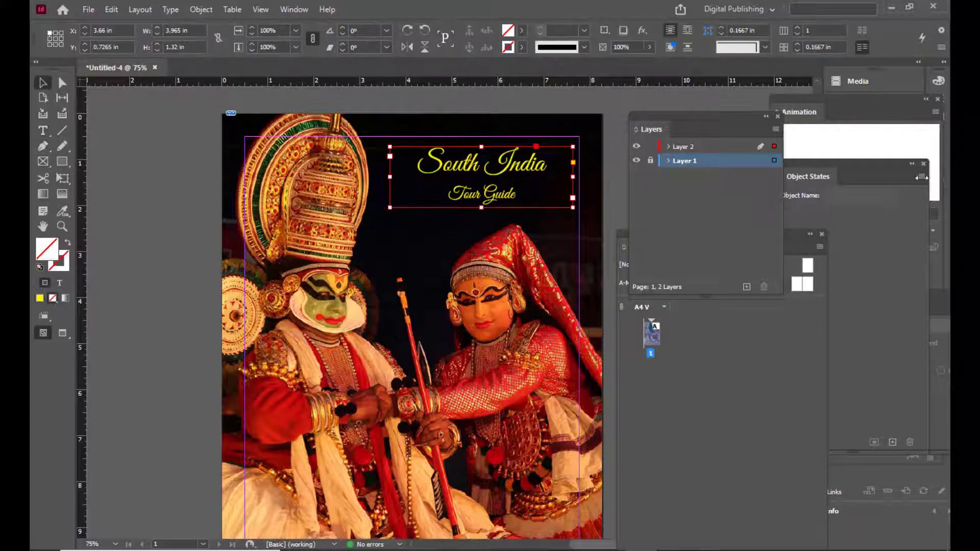
click(352, 99)
key(w)
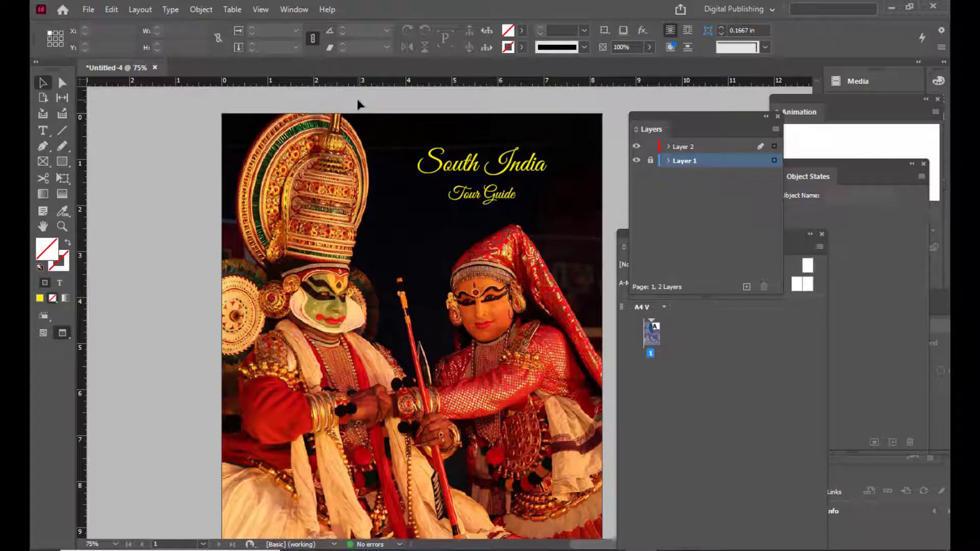
key(ctrl+minus)
key(ctrl+equal)
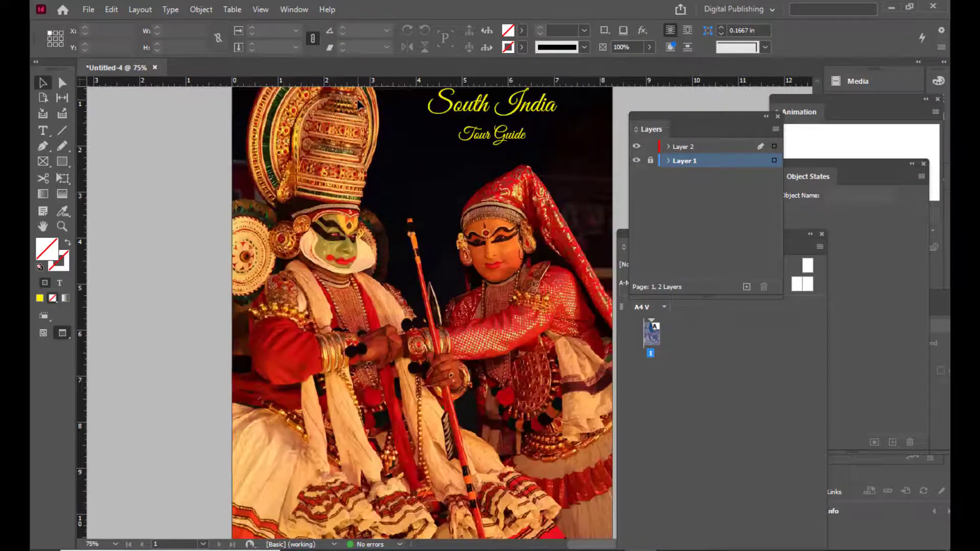
key(w)
scroll(459, 164, up, 3)
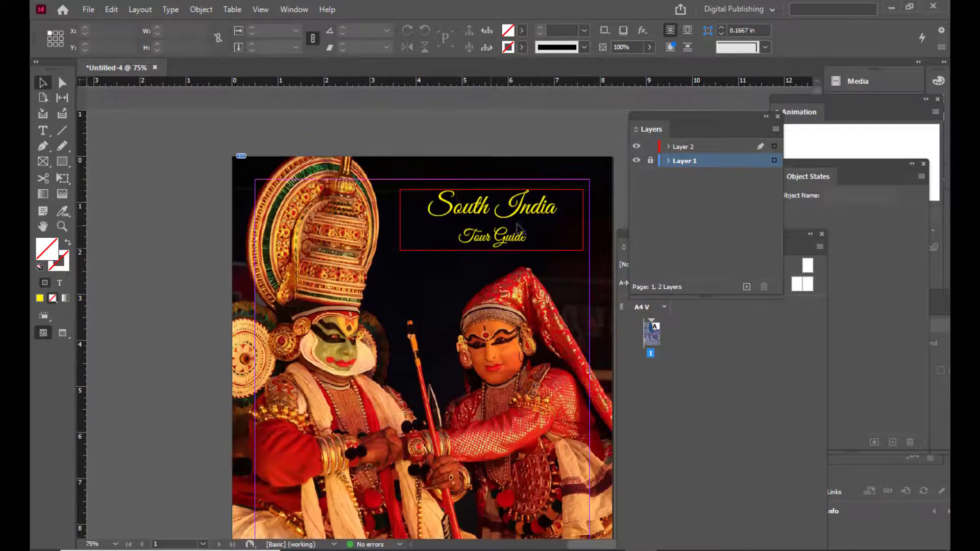
scroll(515, 215, down, 3)
scroll(523, 194, down, 3)
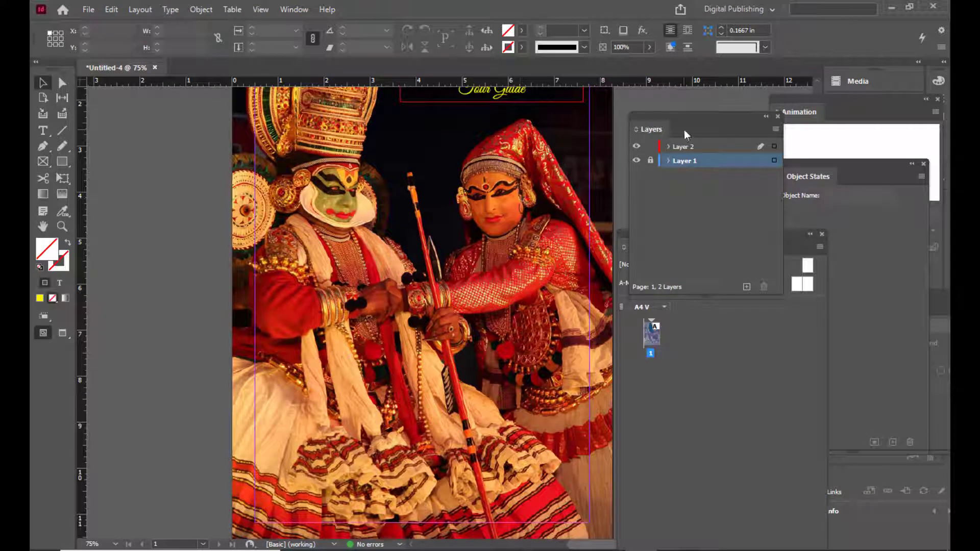
Move the Layers and Pages panels clear of the artwork and add a second page to the document.
drag(656, 113, 755, 120)
drag(646, 251, 736, 130)
click(758, 441)
scroll(551, 219, up, 2)
scroll(551, 219, up, 1)
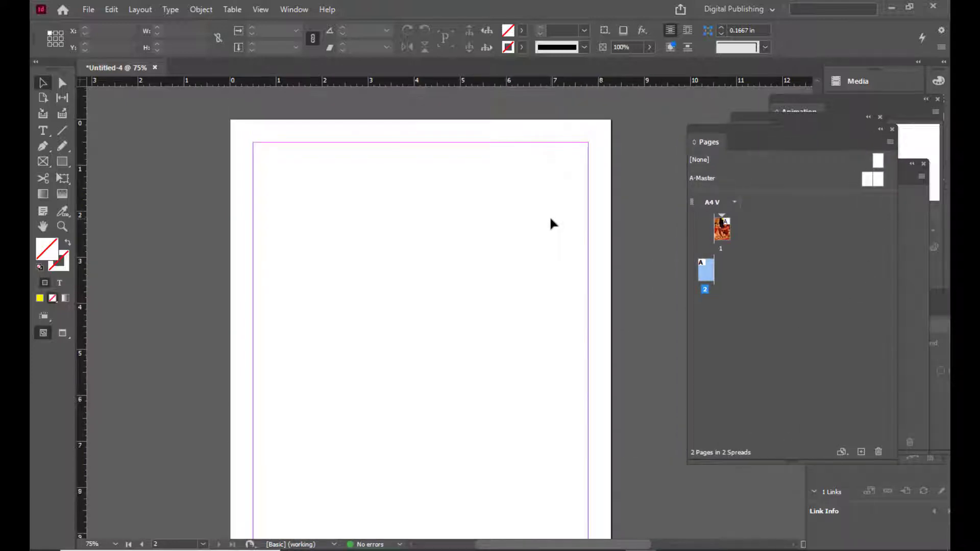
Draw a rectangular image frame about 2.6 in wide and 2.05 in high near the upper-left margin corner of page 2.
scroll(551, 219, down, 2)
key(ctrl+minus)
key(ctrl+minus)
key(ctrl+equal)
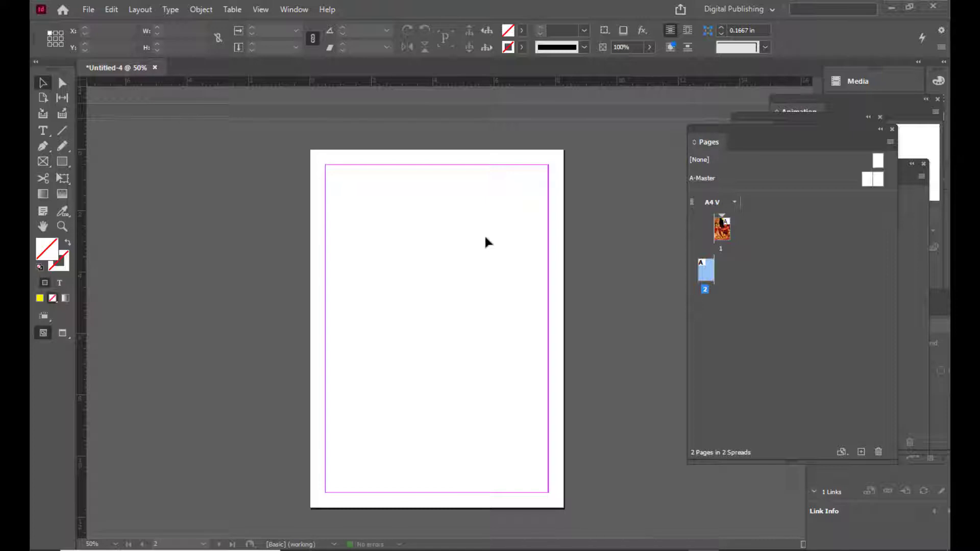
click(45, 166)
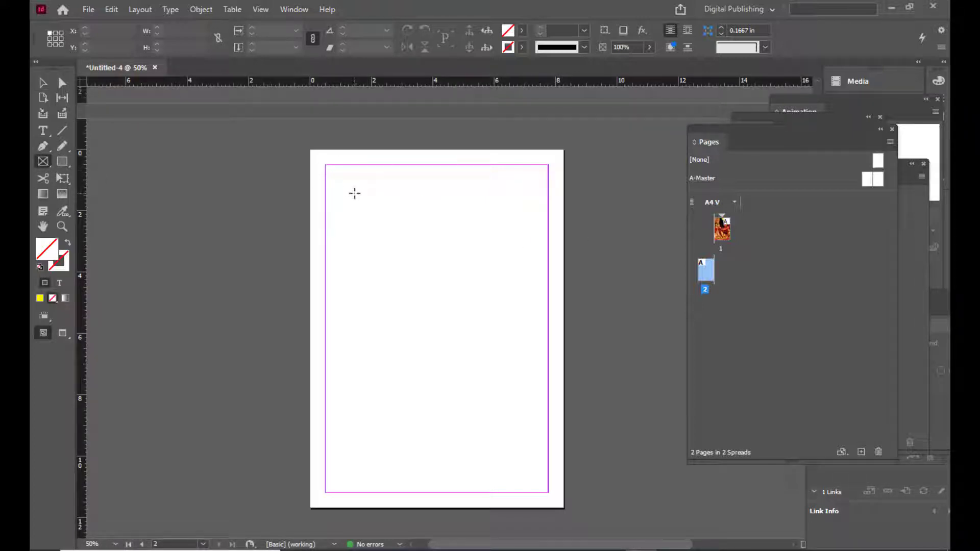
right_click(42, 166)
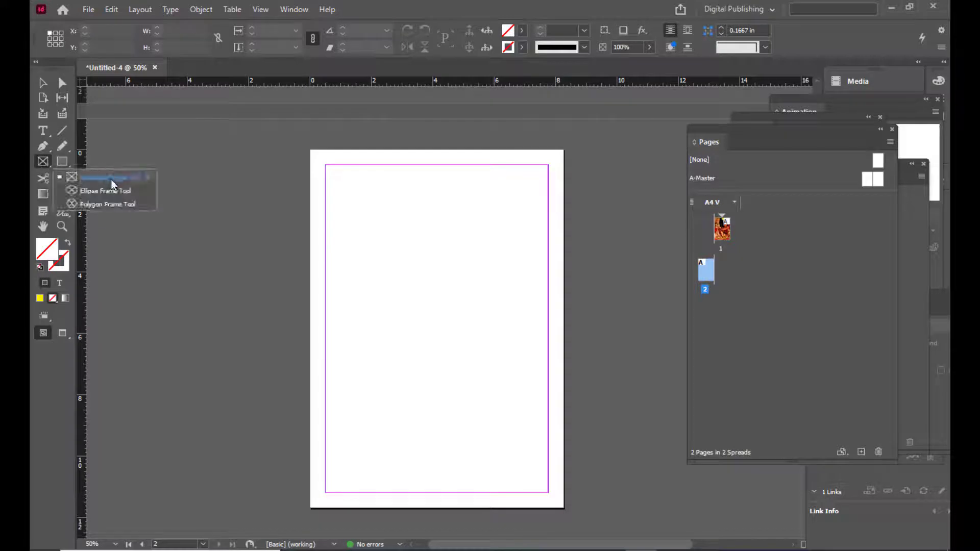
click(114, 179)
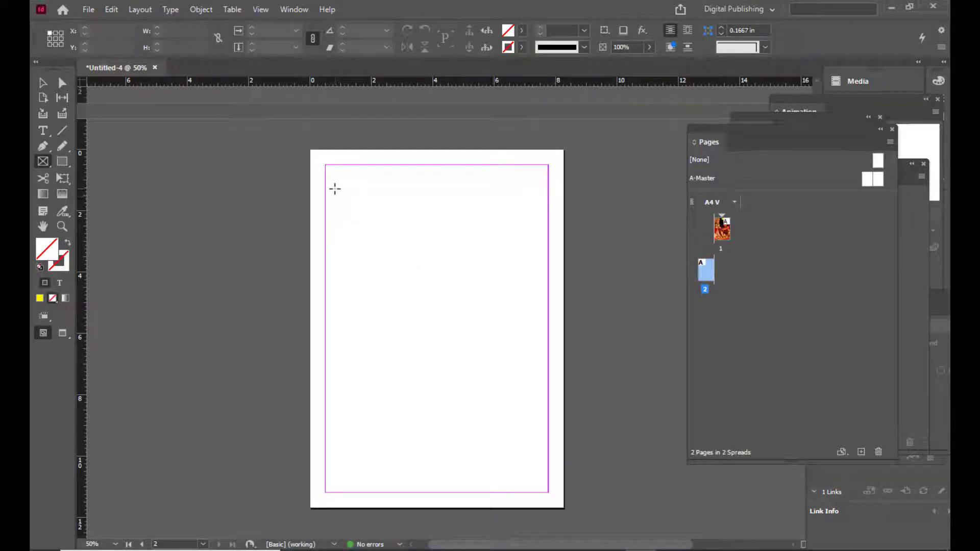
drag(335, 188, 413, 251)
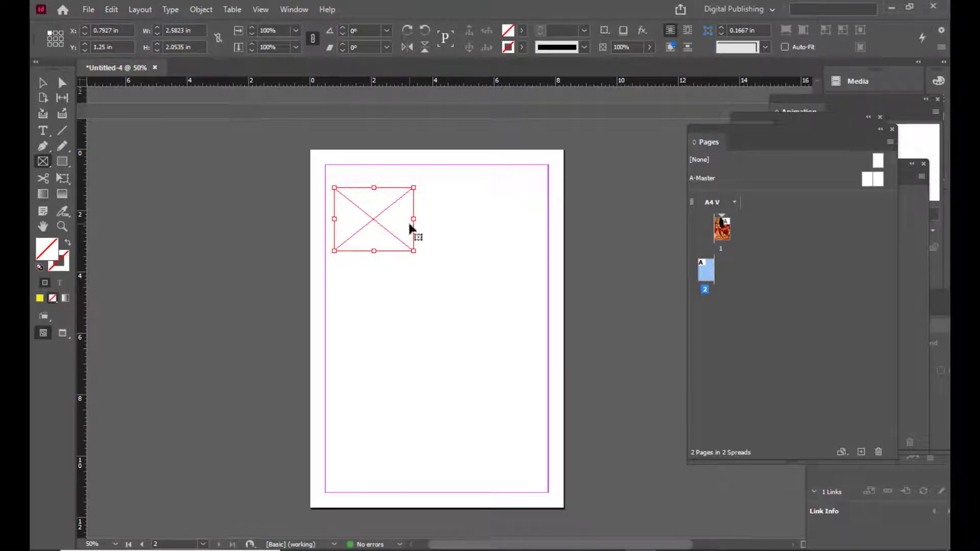
Place the Kerala-Tourism-01 image in the frame and fit it with Fill Frame Proportionally.
key(ctrl+d)
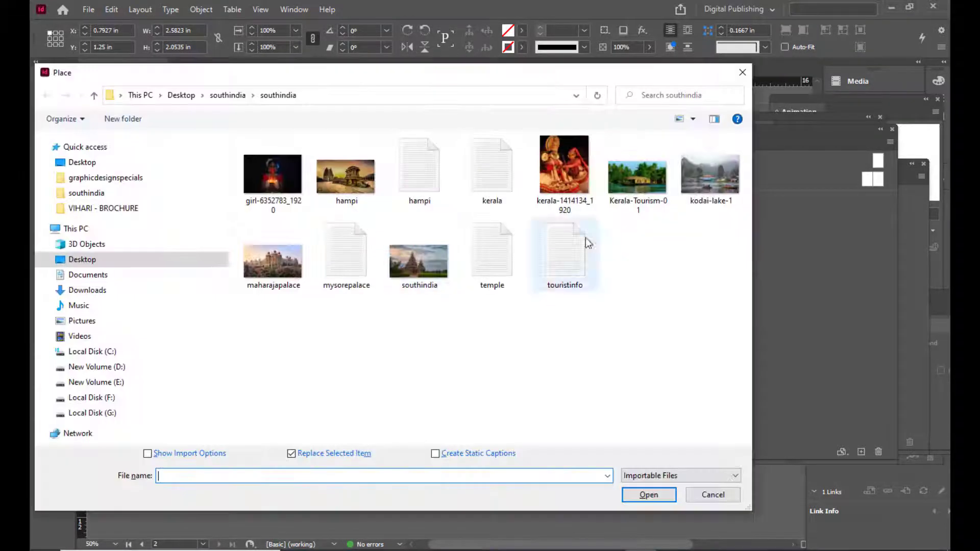
click(639, 179)
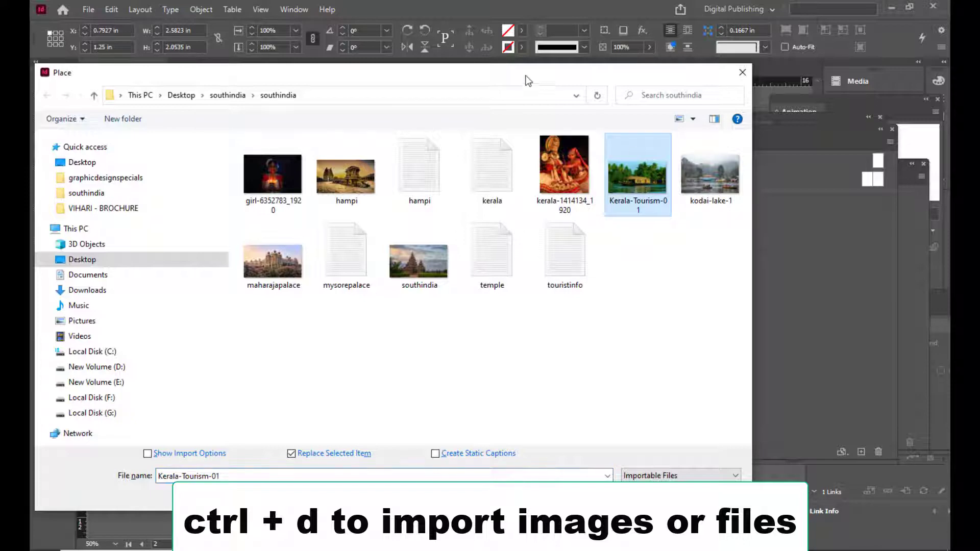
drag(525, 74, 364, 60)
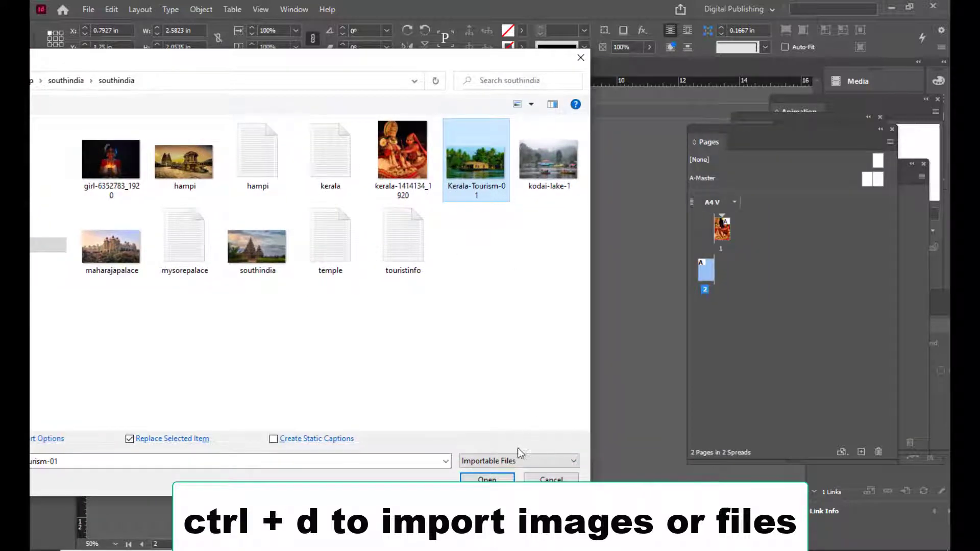
click(488, 479)
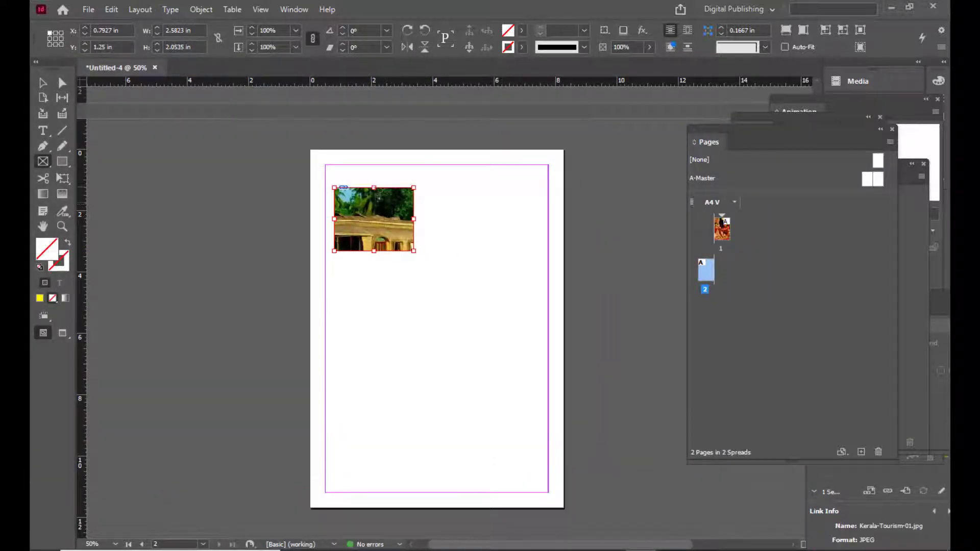
right_click(381, 197)
mouse_move(438, 343)
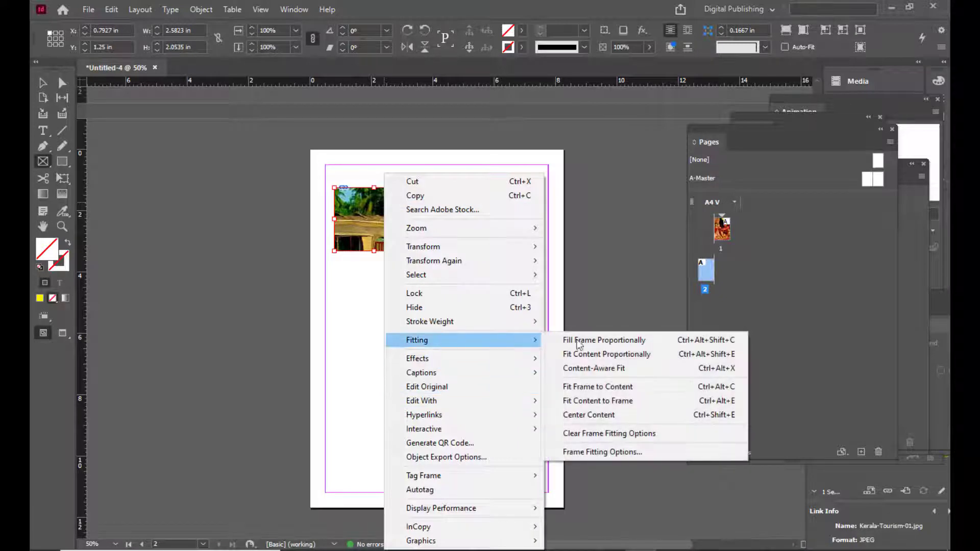
click(613, 339)
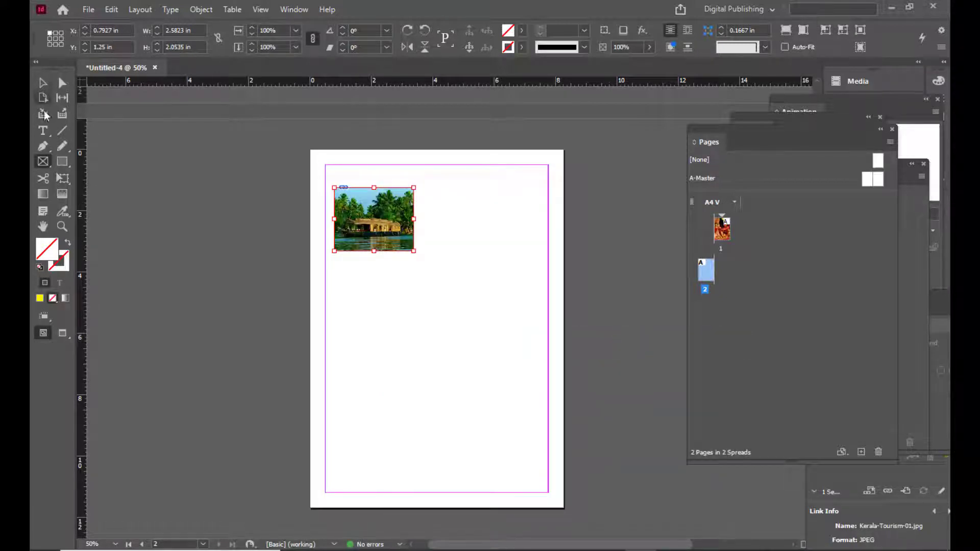
Draw a second rectangular frame about 2.9 by 2.1 in, lower and near the right margin, and place the maharajapalace image in it.
click(40, 82)
click(43, 163)
drag(451, 277, 540, 341)
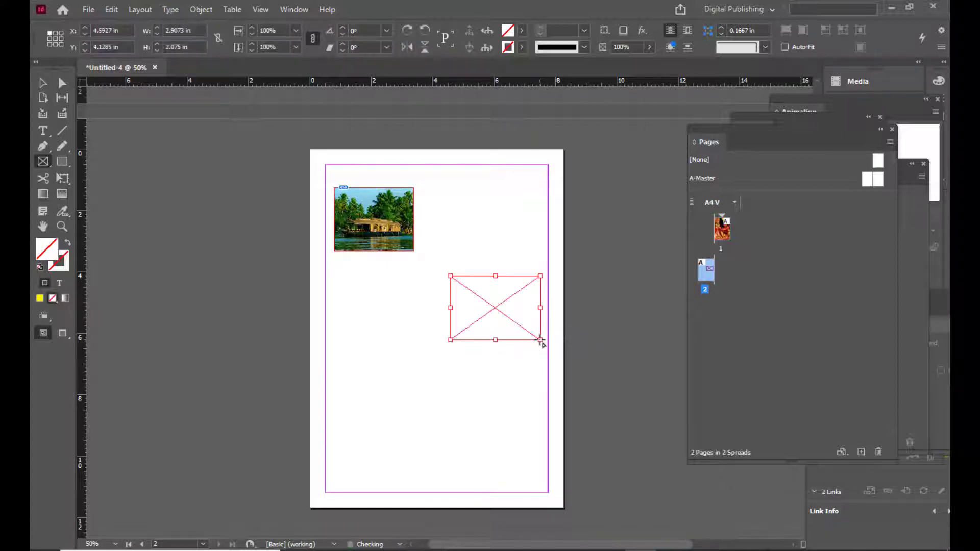
key(ctrl+d)
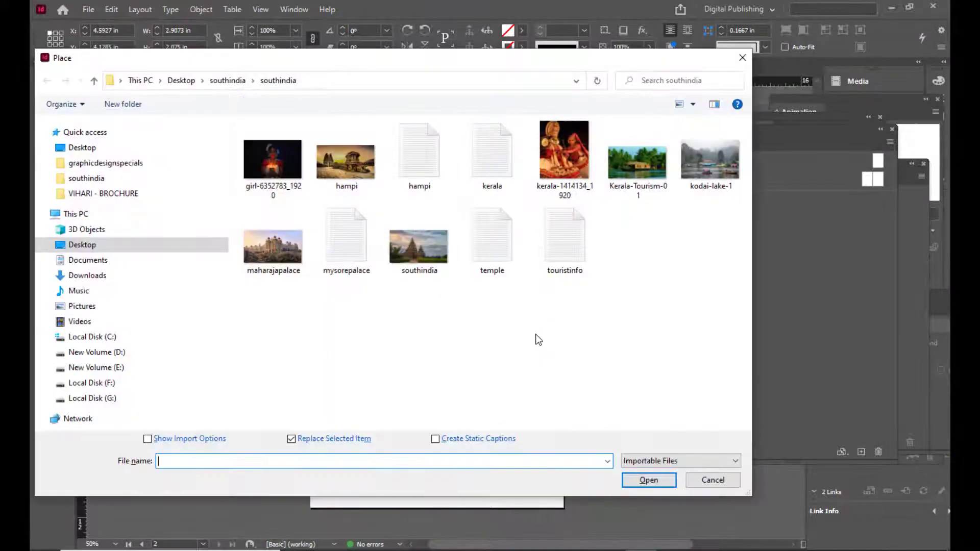
click(272, 255)
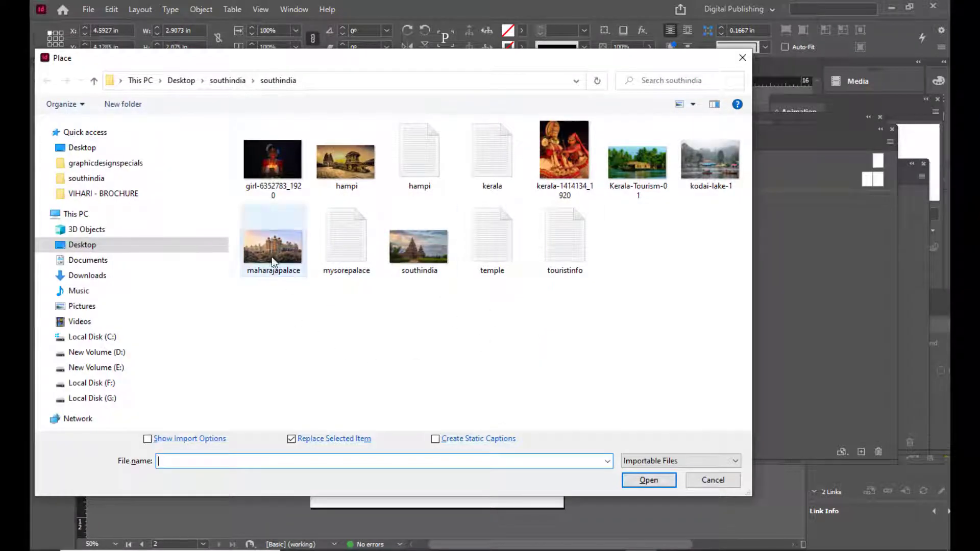
drag(391, 57, 277, 57)
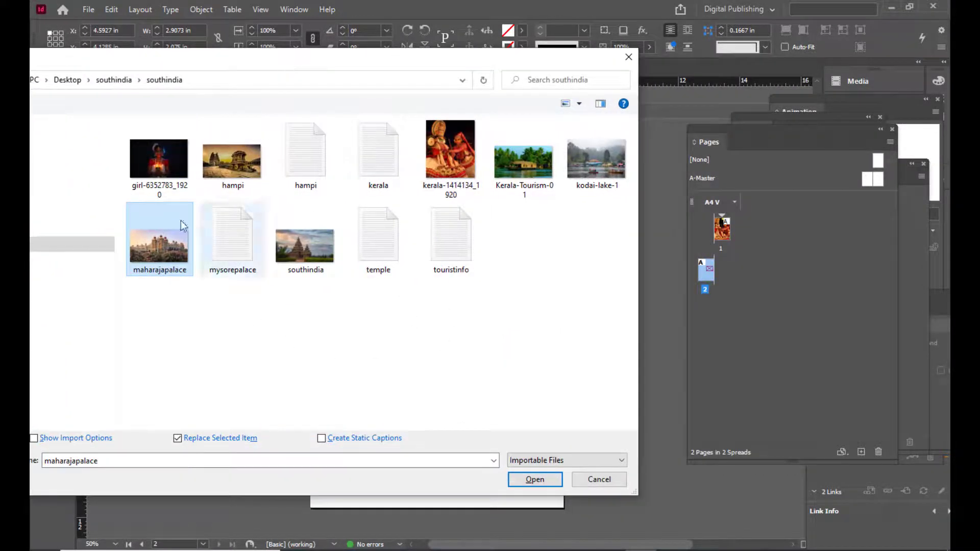
click(558, 482)
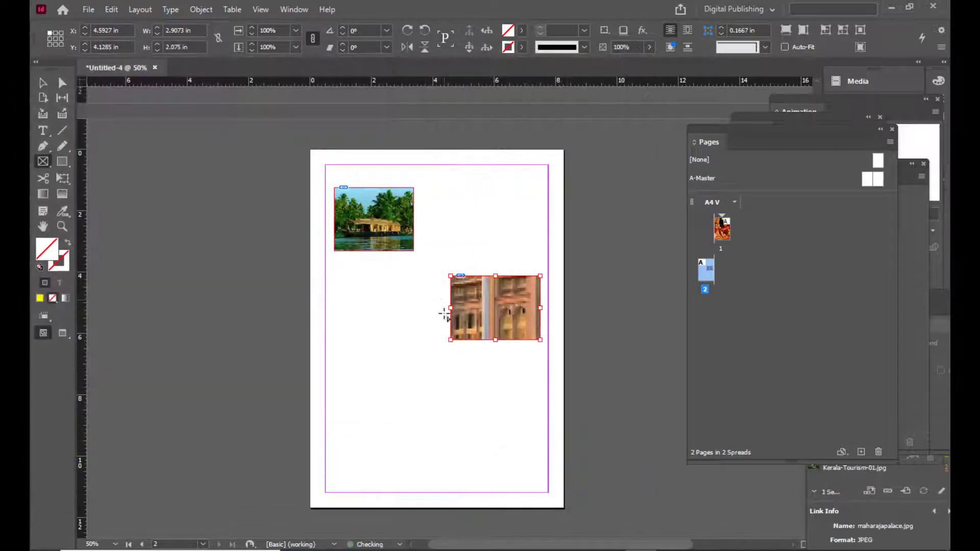
Fit the maharajapalace image to its frame with Fill Frame Proportionally and deselect it.
right_click(482, 305)
mouse_move(531, 345)
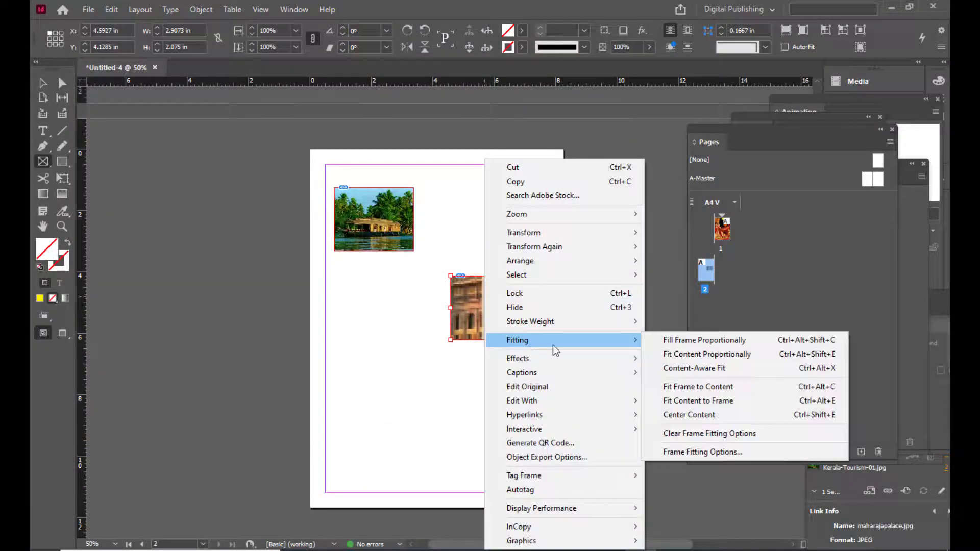
click(689, 340)
key(v)
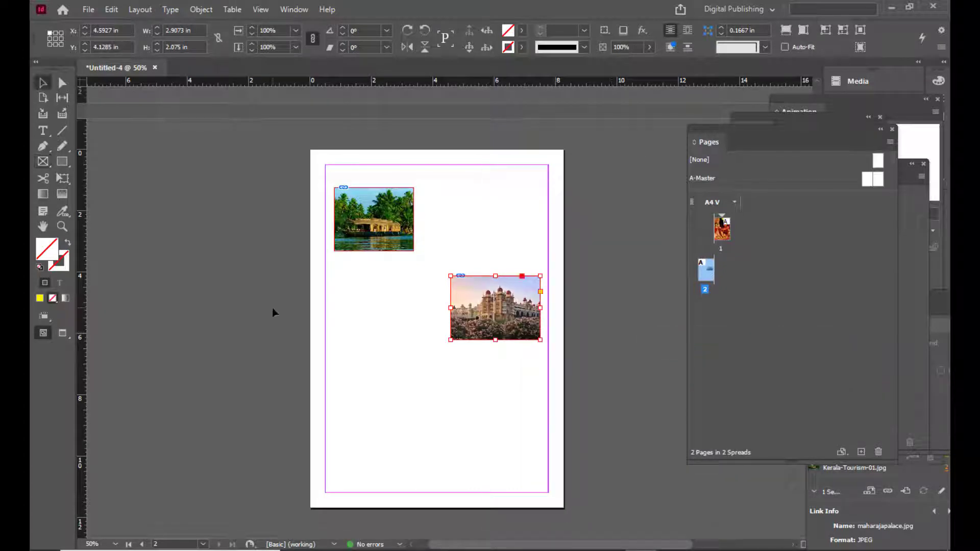
click(273, 313)
Draw a third rectangular frame about 2.85 by 2.1 in below the others near the left margin and place the hampi image in it.
click(43, 161)
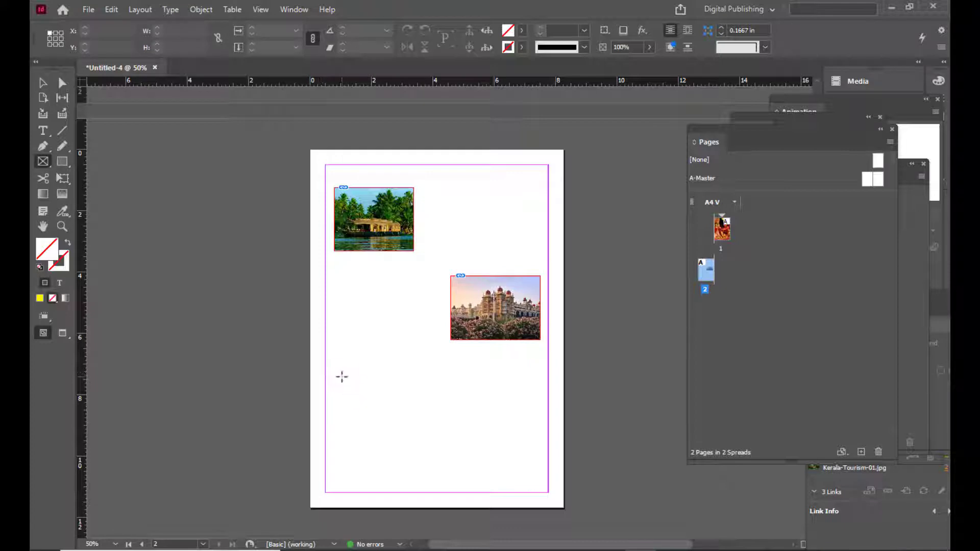
drag(338, 363, 425, 429)
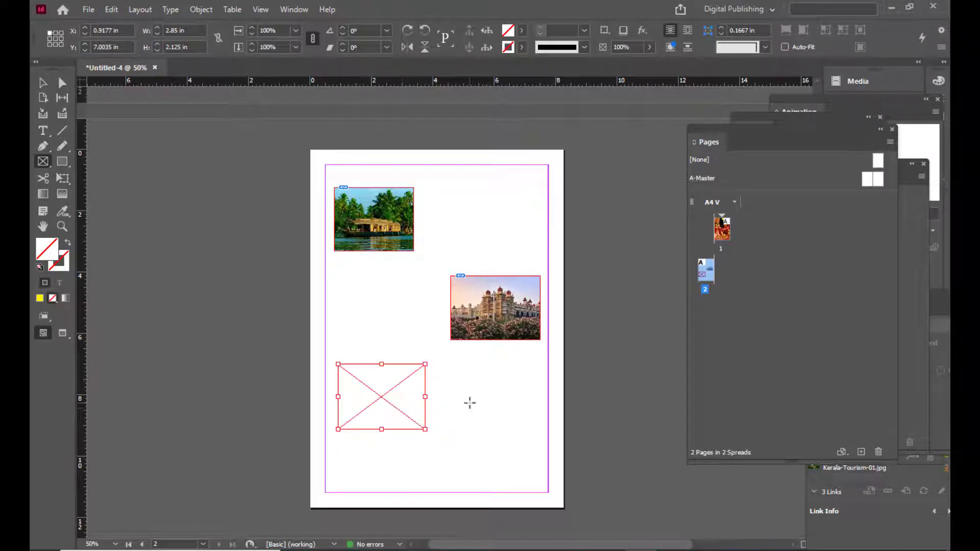
key(ctrl+d)
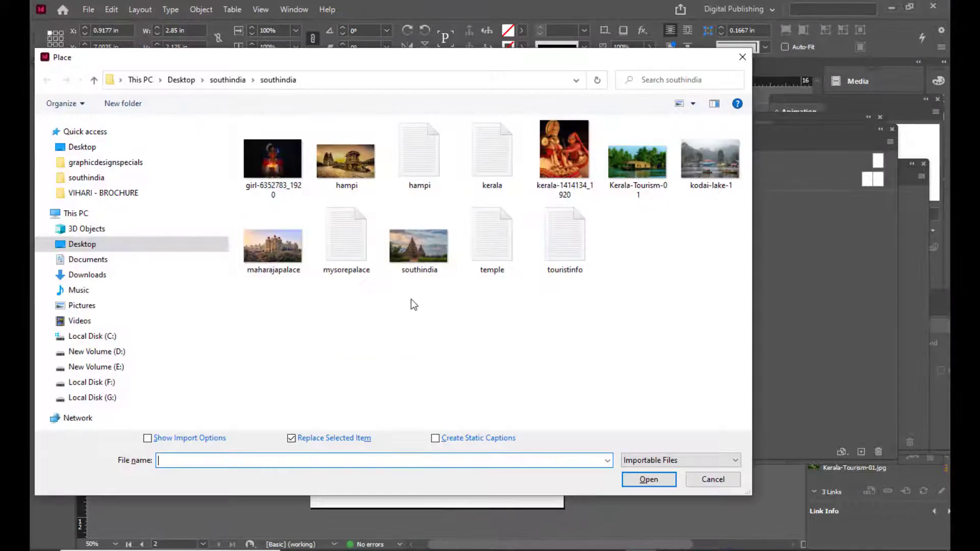
click(346, 161)
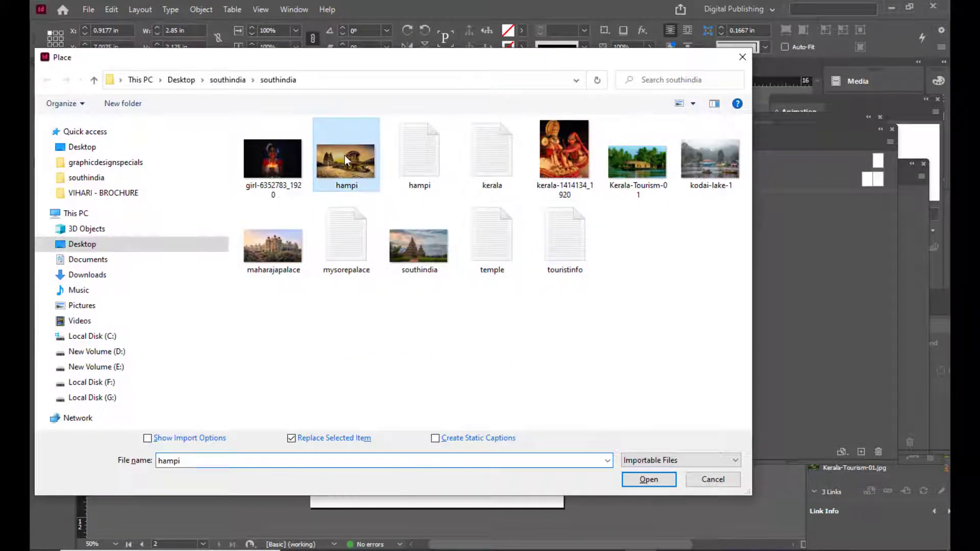
drag(407, 64, 236, 43)
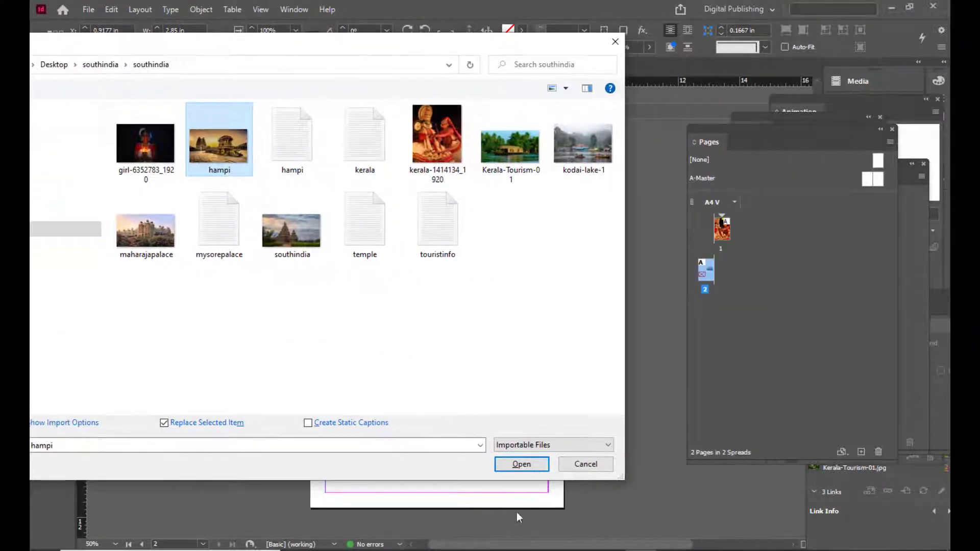
click(523, 464)
Fit the hampi image to its frame with Fill Frame Proportionally.
right_click(398, 396)
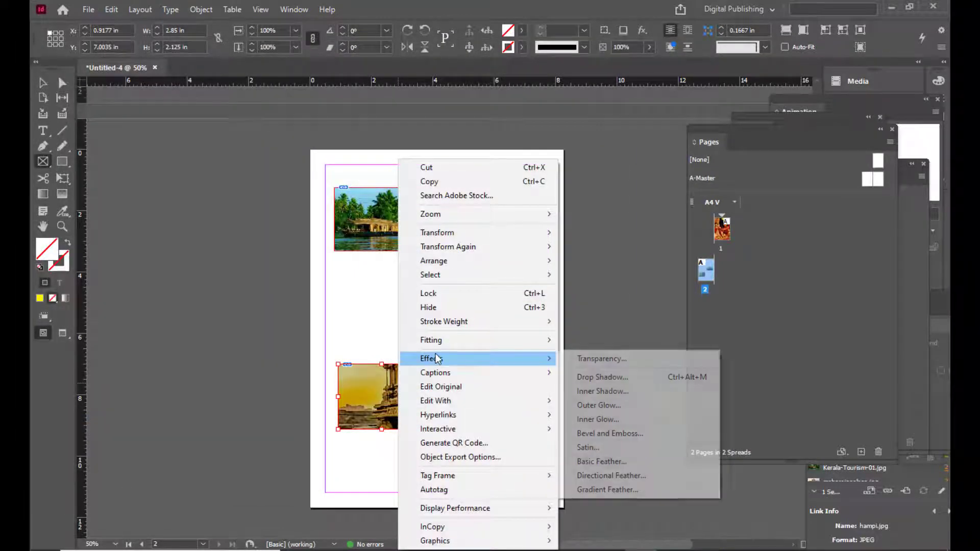
mouse_move(444, 340)
click(613, 339)
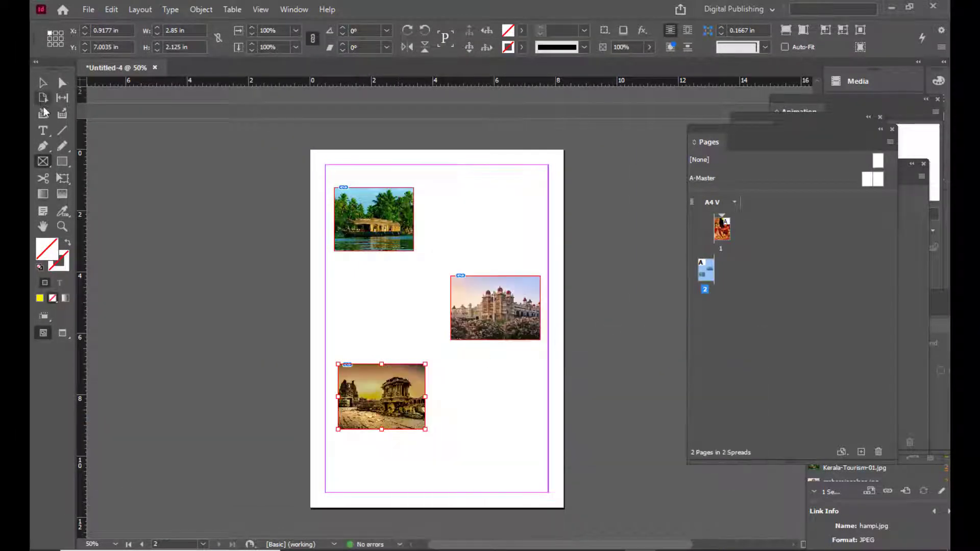
click(496, 307)
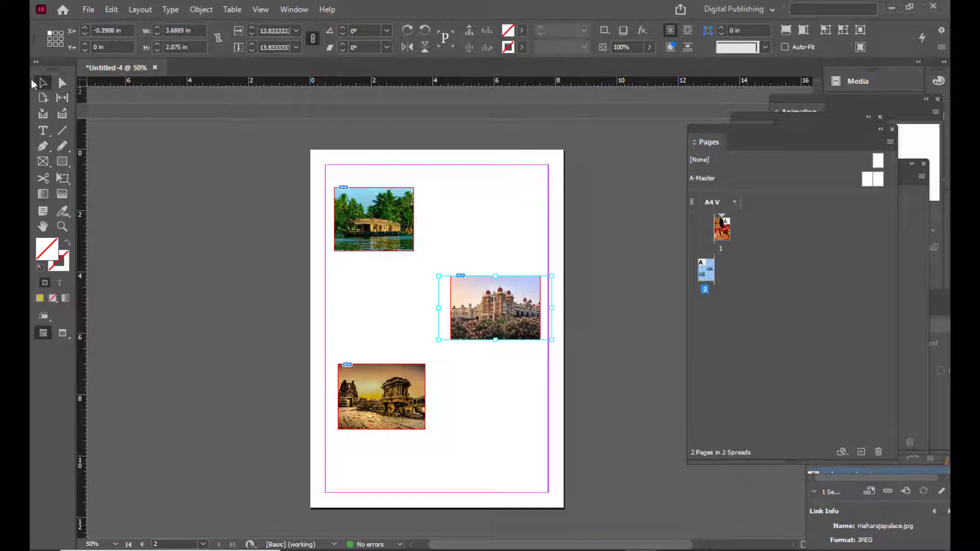
drag(503, 289, 505, 284)
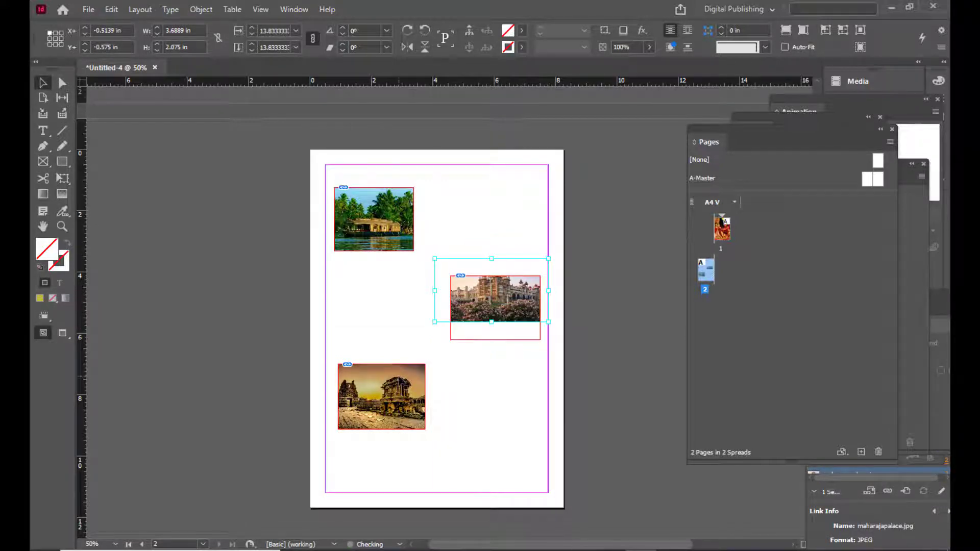
key(ctrl+shift+e)
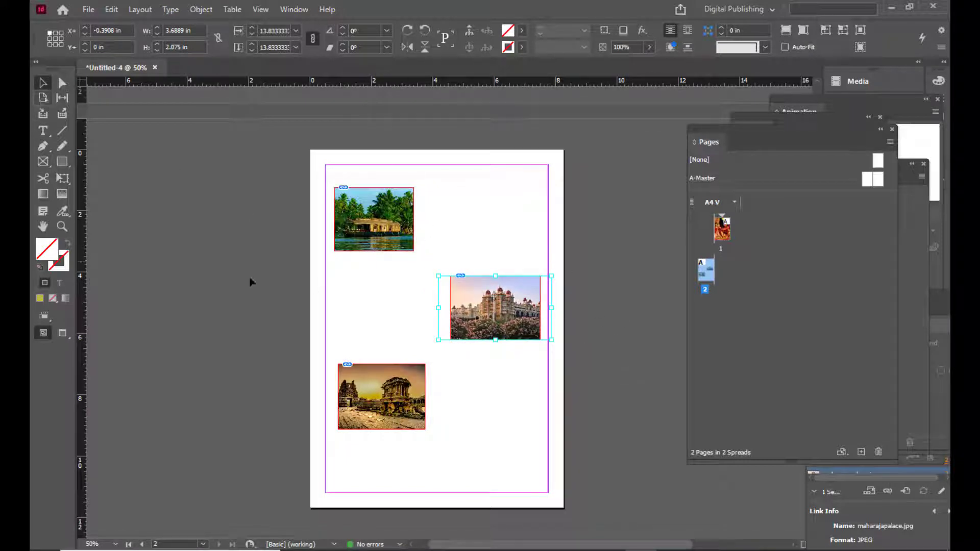
click(286, 248)
Move the palace frame up to about Y 3.58 in and the hampi frame up to about X 0.79, Y 6.13 in.
click(524, 308)
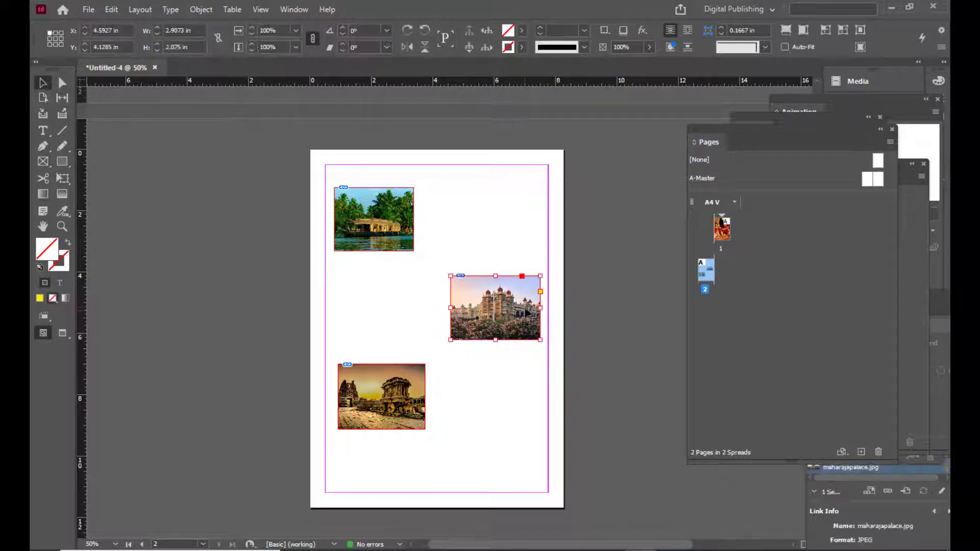
drag(524, 307, 525, 295)
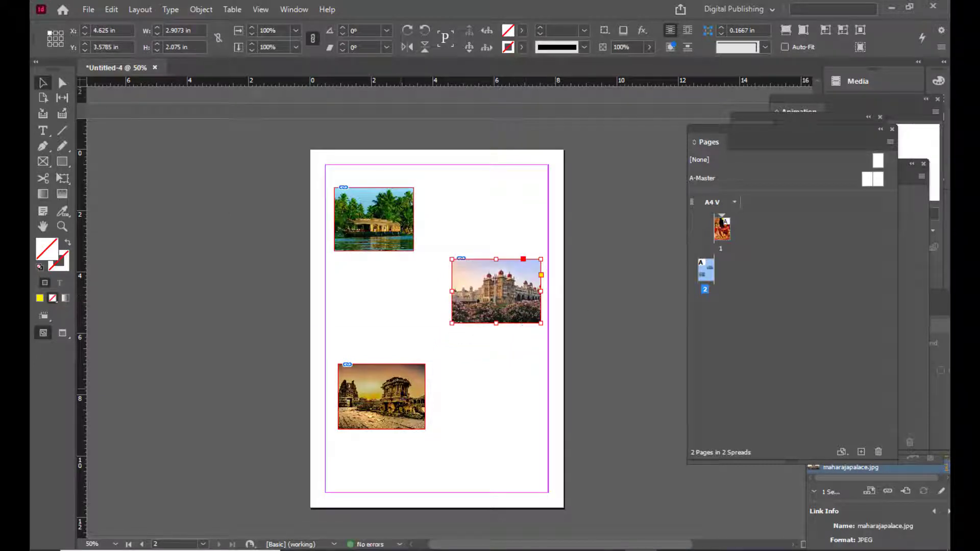
click(408, 394)
drag(411, 387, 404, 364)
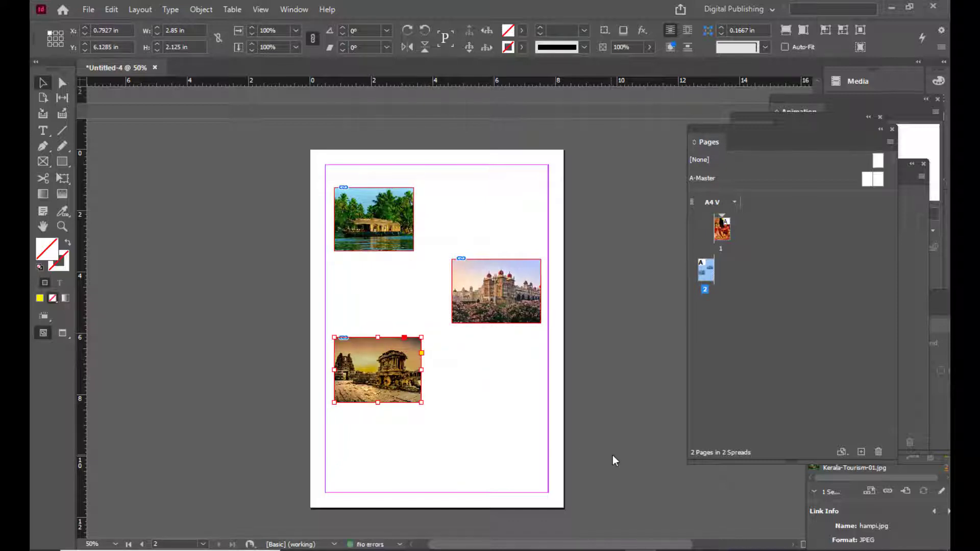
click(481, 398)
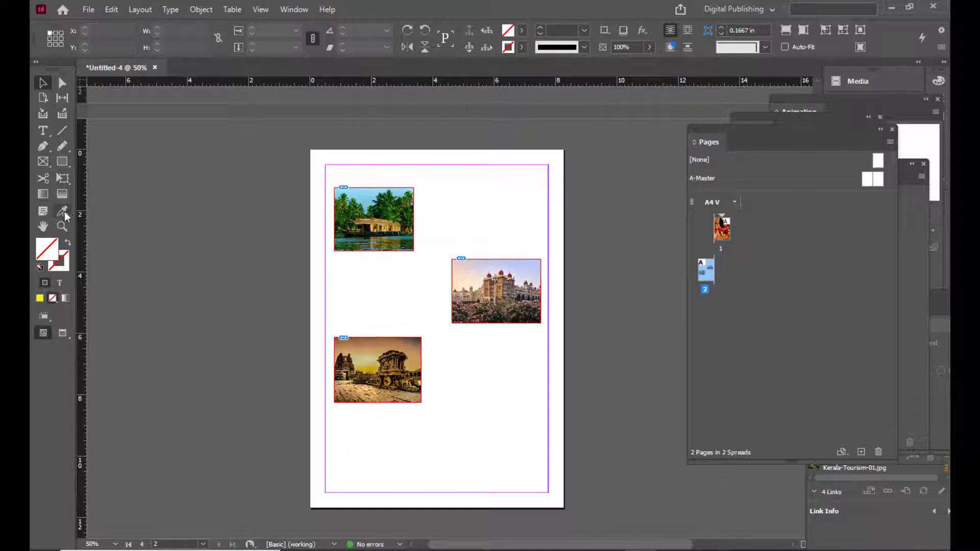
Draw a fourth rectangular frame about 3.06 by 2.5 in at the lower-right margin corner of page 2 and place the southindia image in it.
click(43, 161)
drag(446, 406, 542, 484)
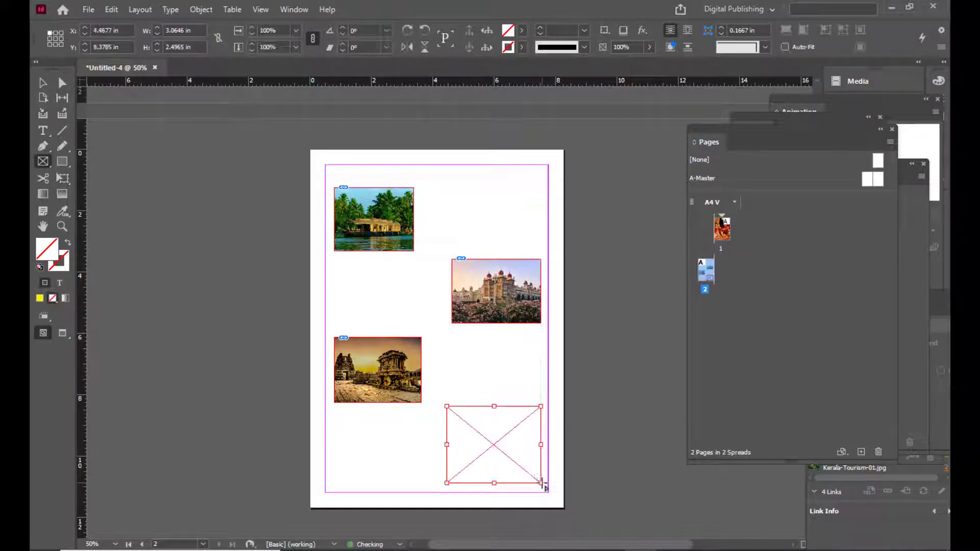
key(ctrl+d)
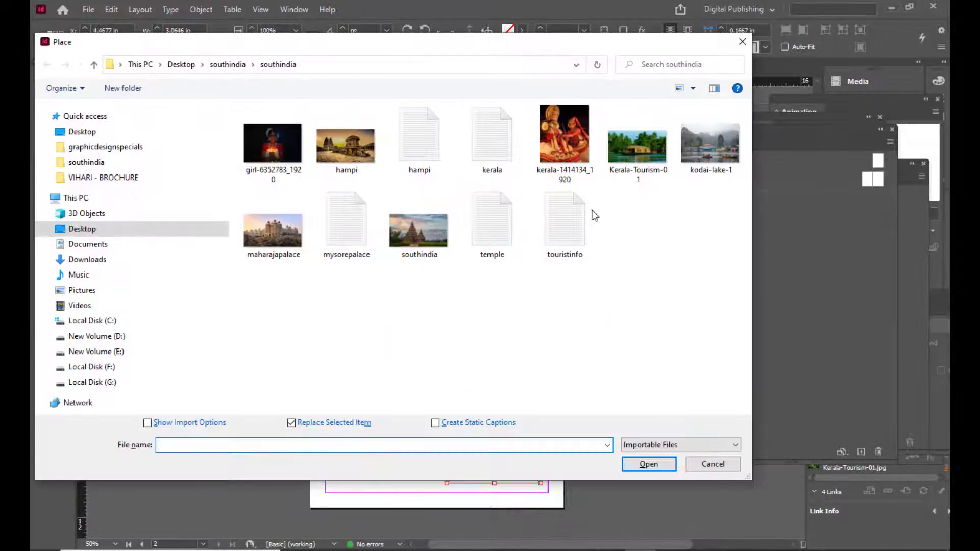
click(403, 209)
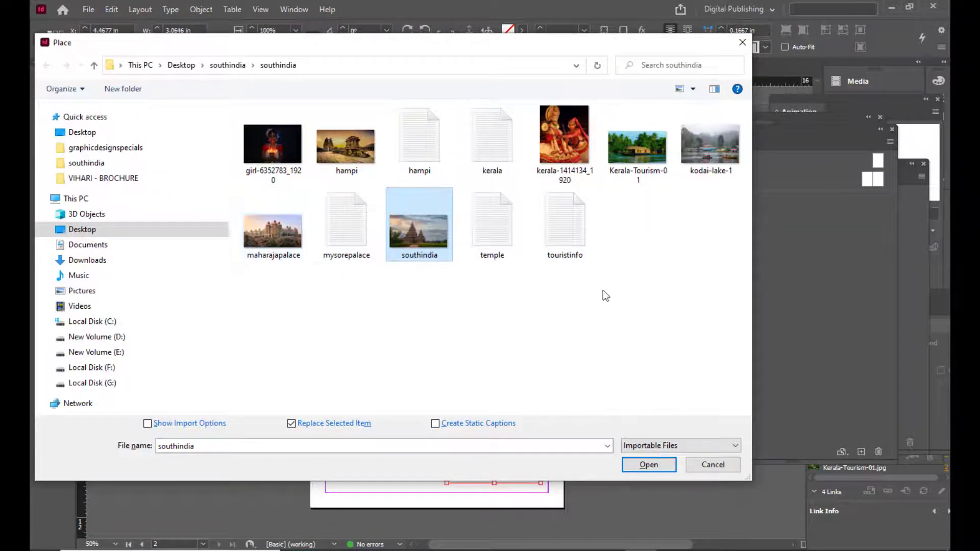
drag(472, 49, 359, 67)
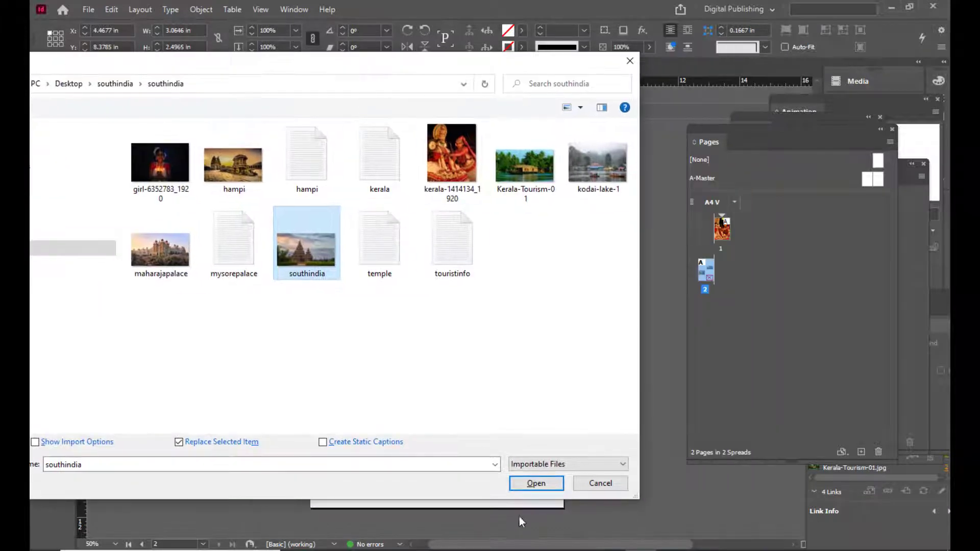
click(536, 483)
Fit the southindia temple image to its frame with Fill Frame Proportionally and deselect it.
right_click(483, 424)
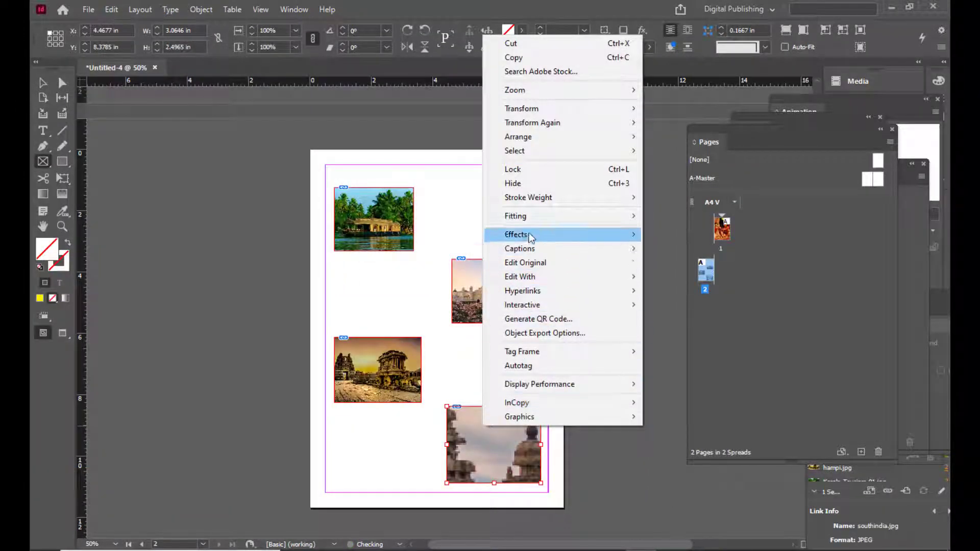
mouse_move(530, 217)
click(654, 213)
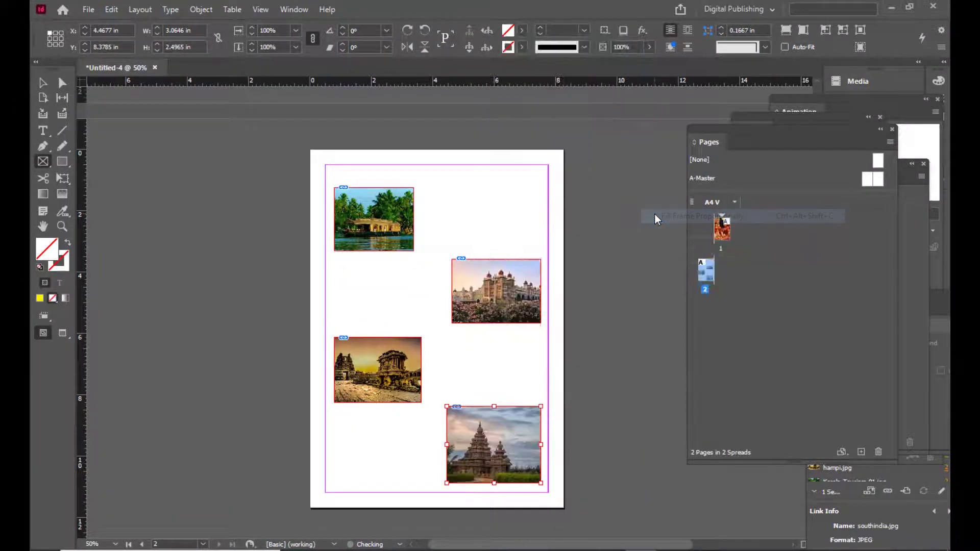
click(42, 82)
click(234, 227)
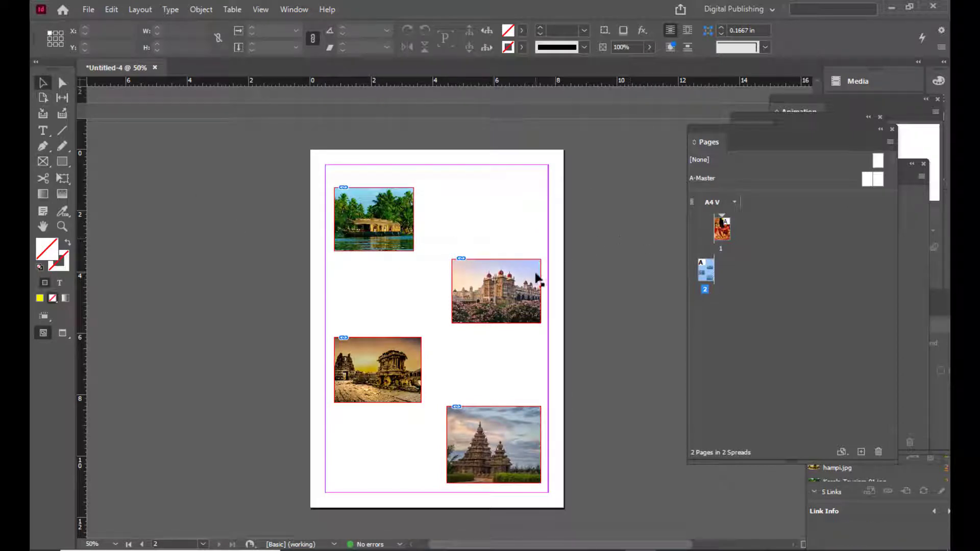
key(h)
mouse_move(571, 265)
mouse_down()
mouse_move(531, 253)
mouse_move(556, 267)
mouse_up()
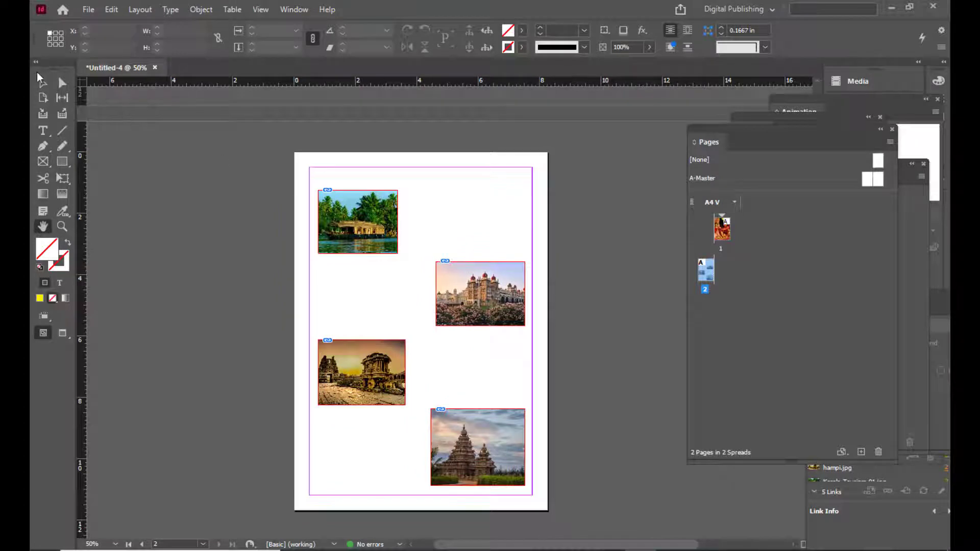
click(43, 82)
click(388, 225)
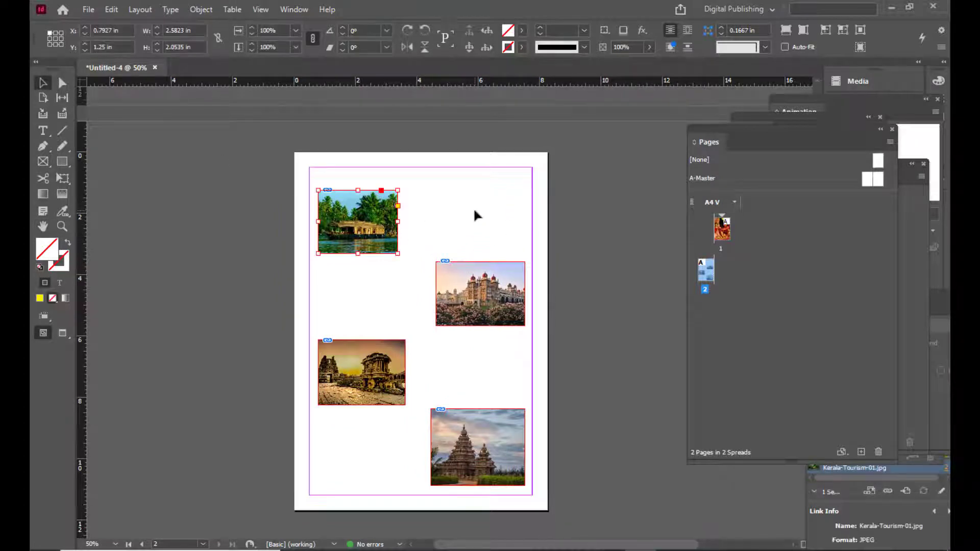
click(412, 193)
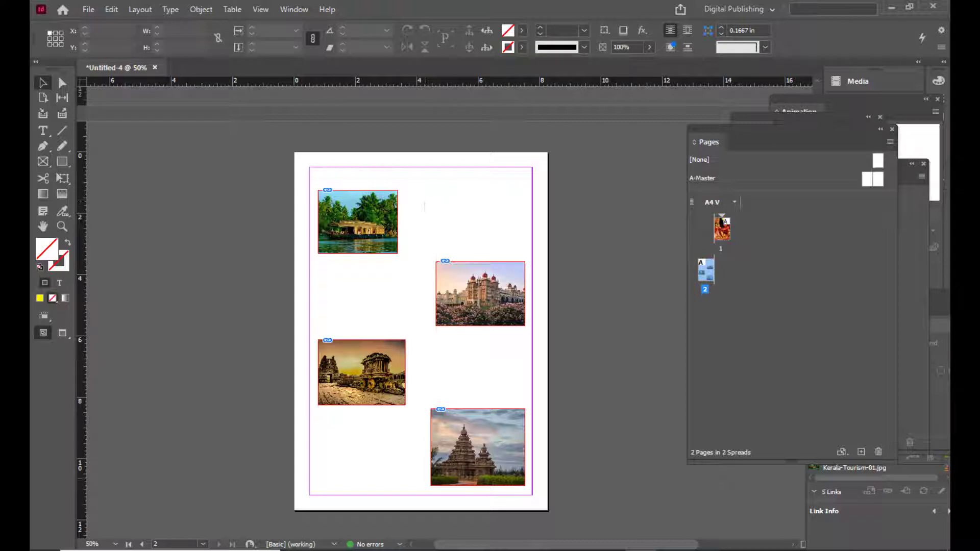
Switch to the desktop and open the touristinfo text file from the southindia subfolder of the southindia folder in Notepad.
click(390, 550)
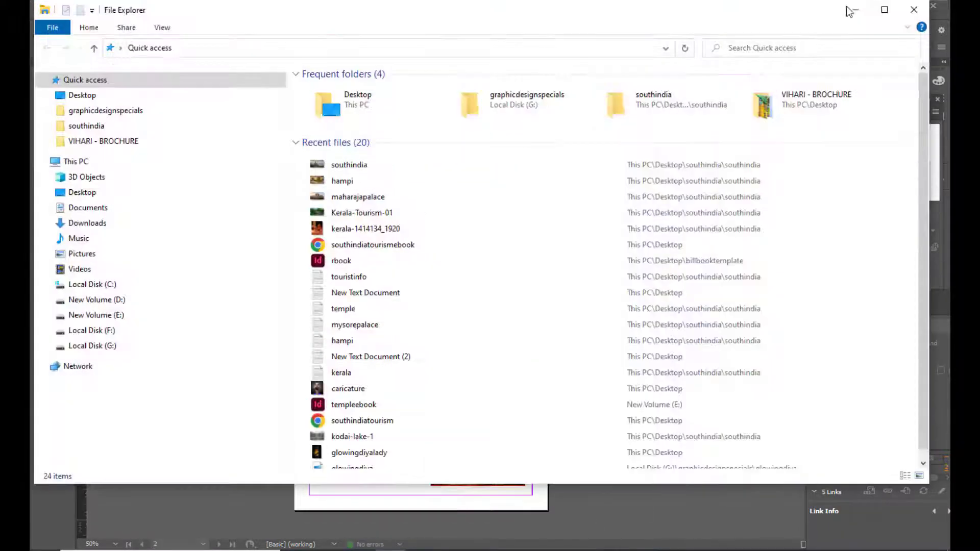
click(856, 10)
click(888, 9)
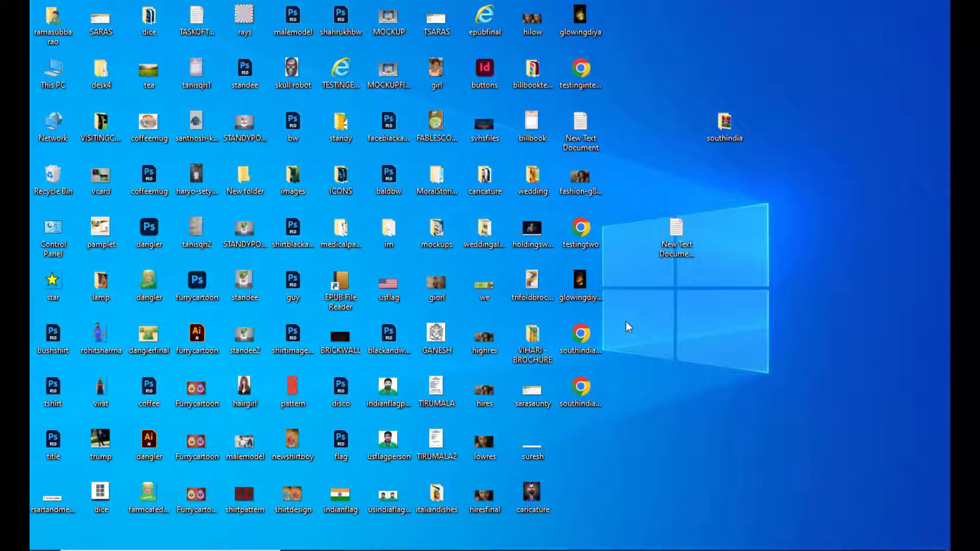
double_click(724, 122)
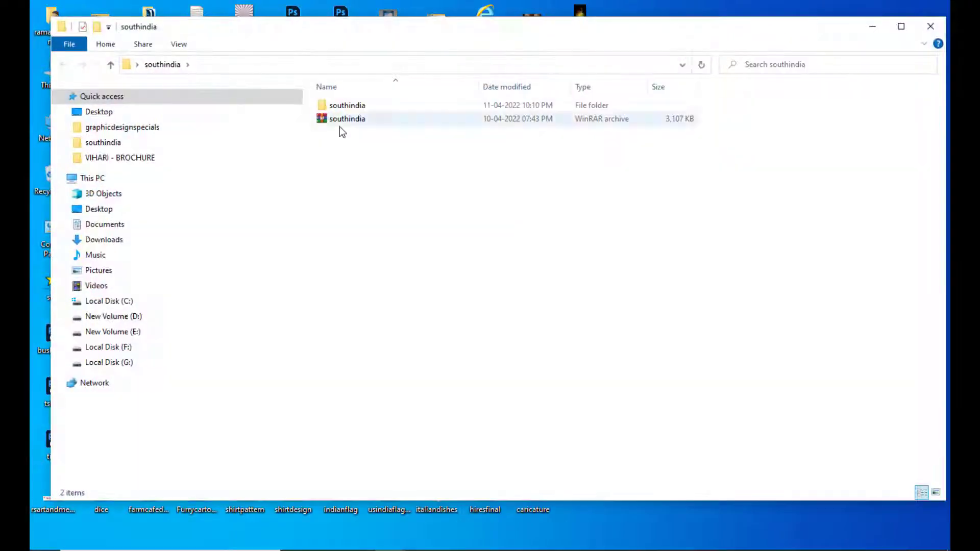
click(338, 108)
double_click(337, 108)
drag(494, 34, 437, 46)
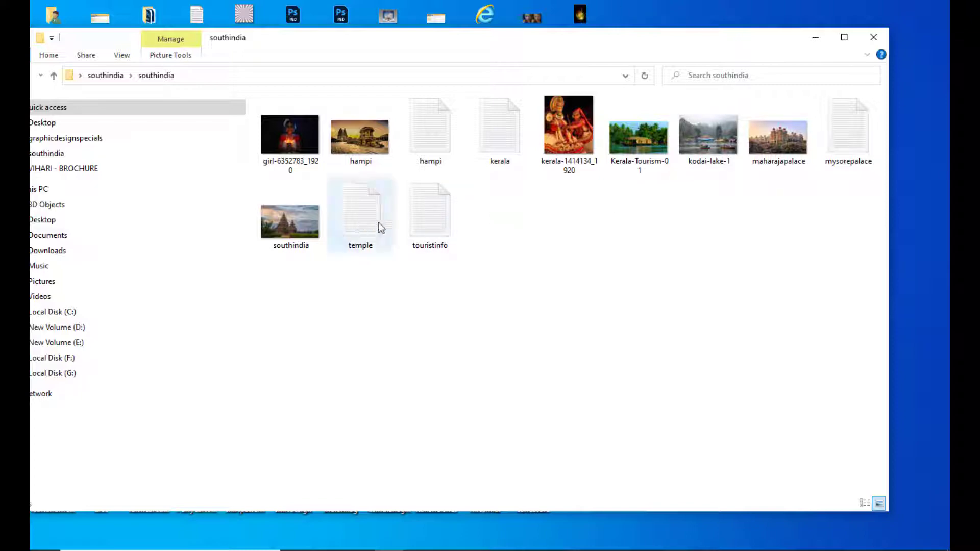
double_click(437, 223)
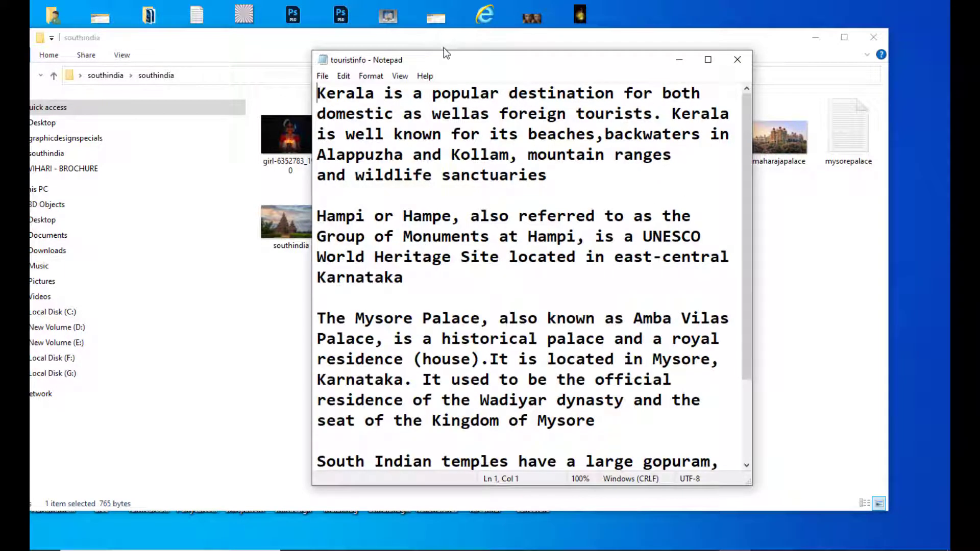
Copy the paragraph about Kerala from the touristinfo file and minimize the Notepad and folder windows.
drag(447, 53, 374, 92)
drag(498, 201, 229, 123)
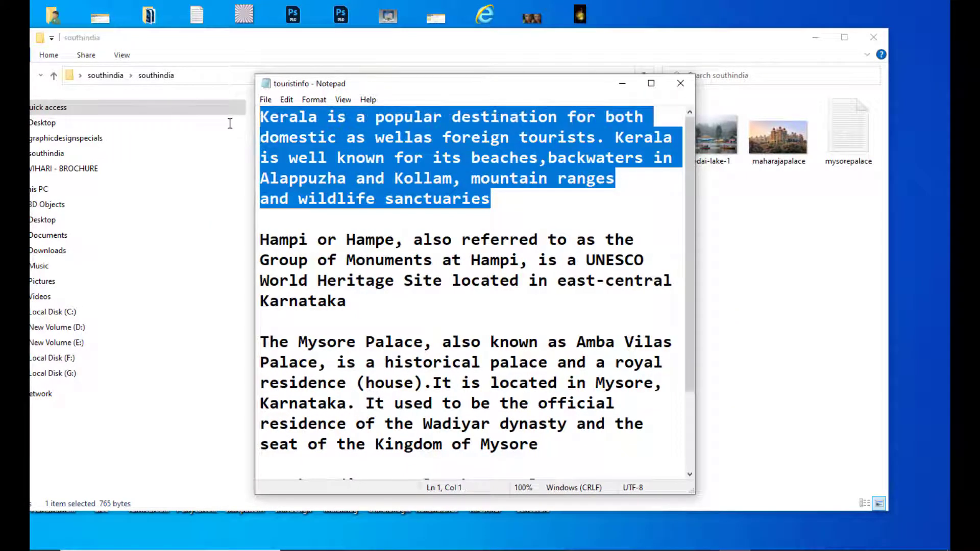
right_click(336, 137)
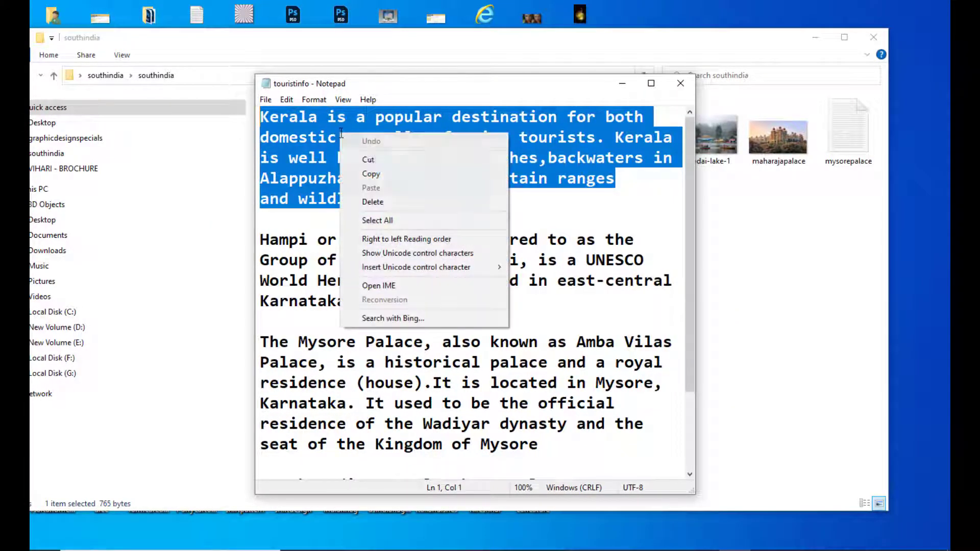
click(381, 177)
click(622, 85)
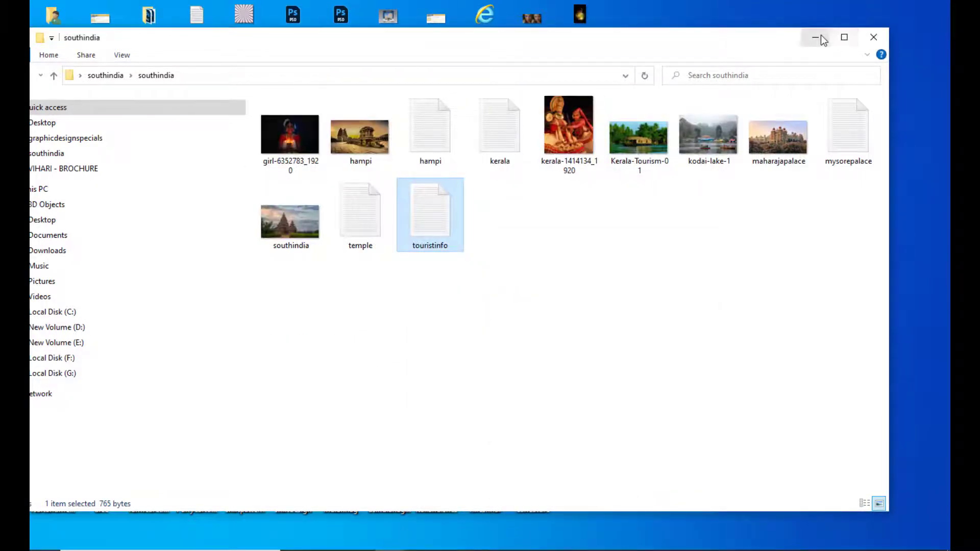
click(816, 37)
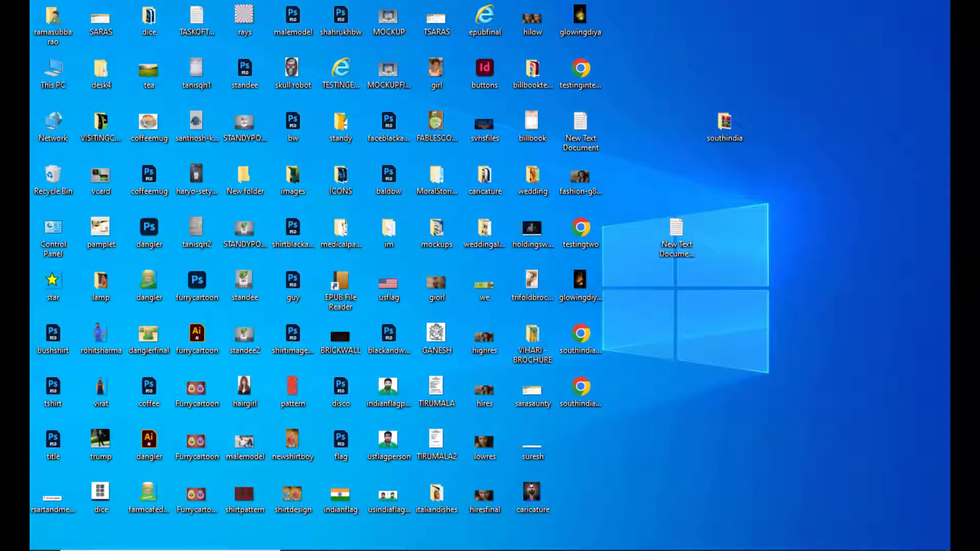
Return to InDesign, draw a text frame beside the Kerala houseboat photo on page 2, and paste the copied Kerala paragraph into it.
click(642, 550)
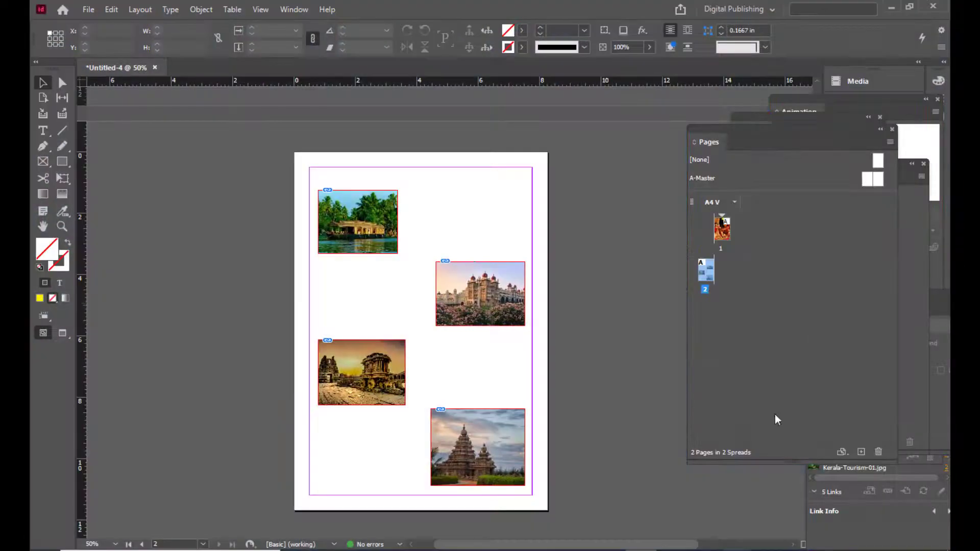
click(43, 131)
drag(412, 190, 525, 250)
key(ctrl+v)
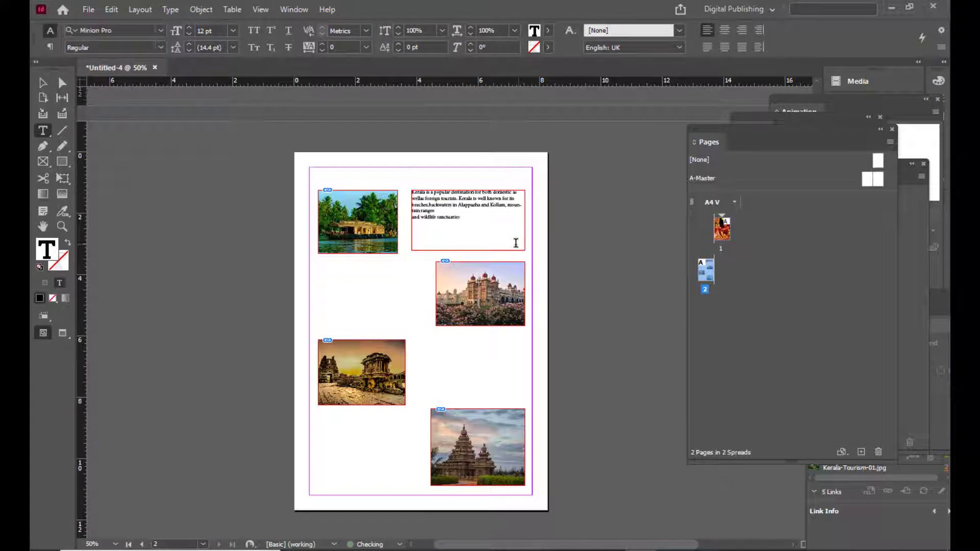
Set the Kerala paragraph in Times New Roman Bold and justify it with the last line aligned left.
drag(475, 216, 393, 184)
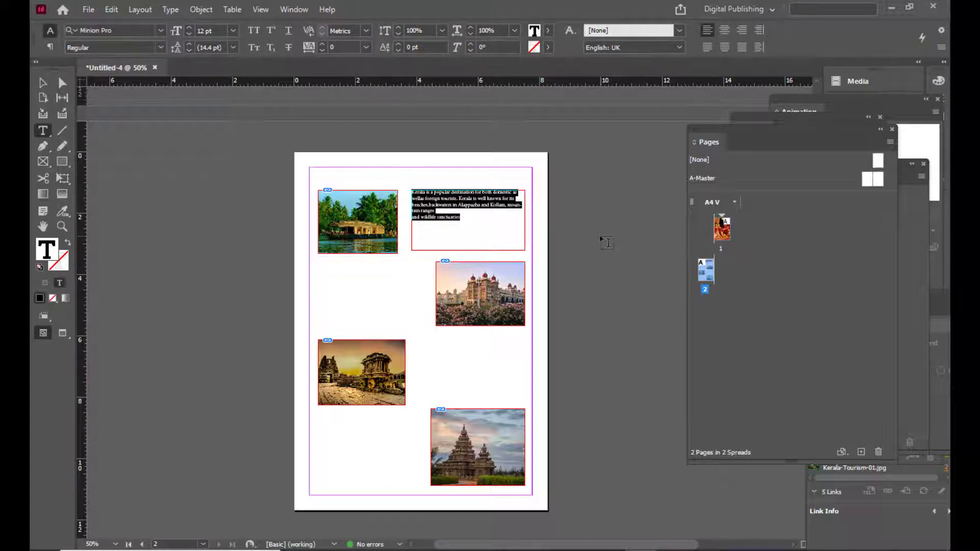
click(132, 30)
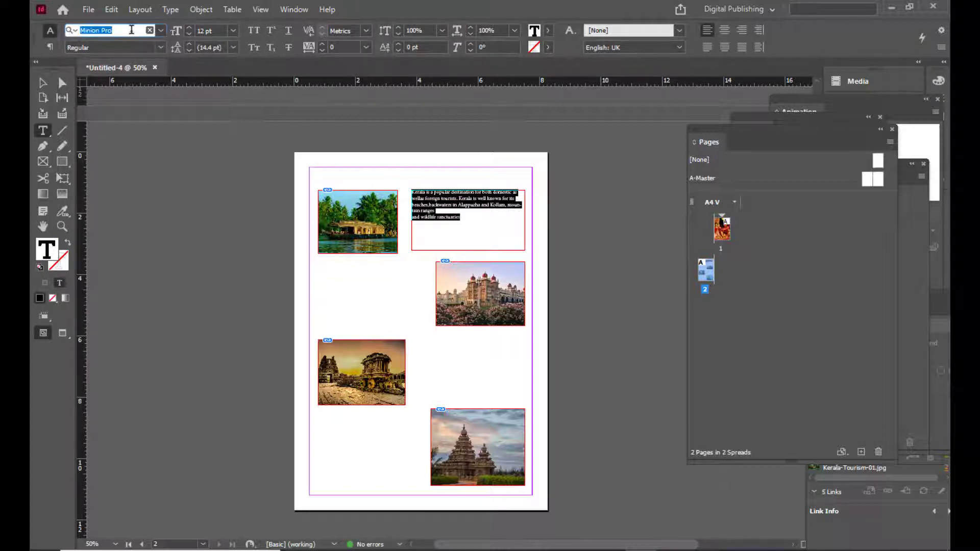
text(tim)
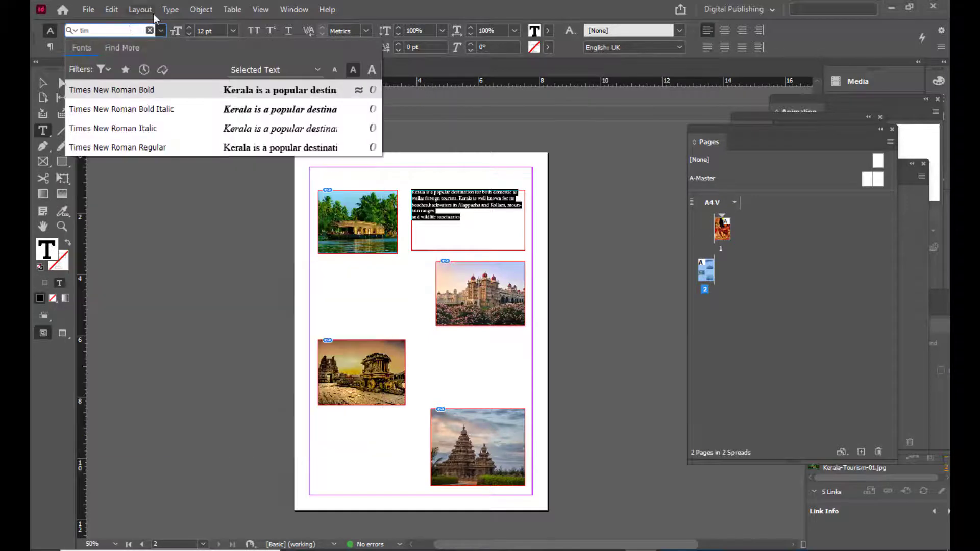
click(143, 90)
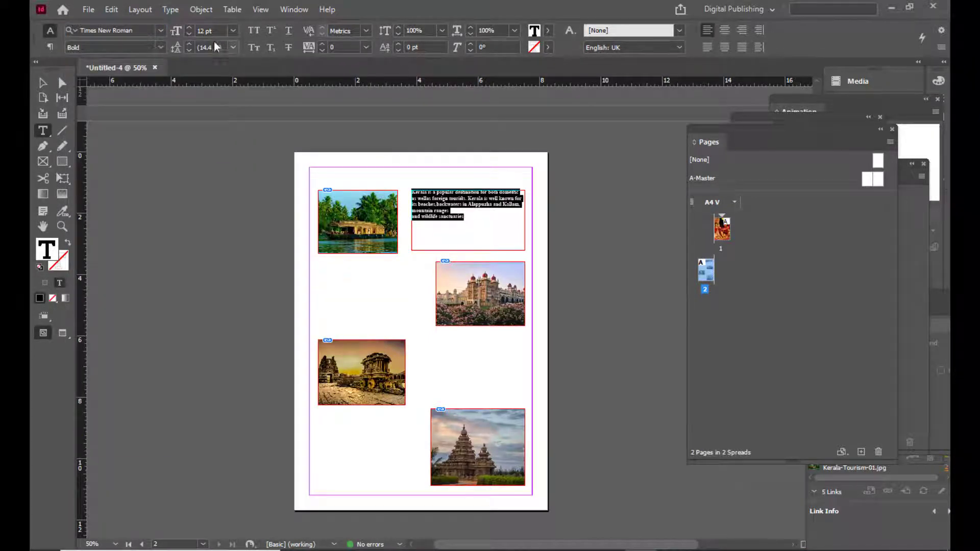
click(707, 48)
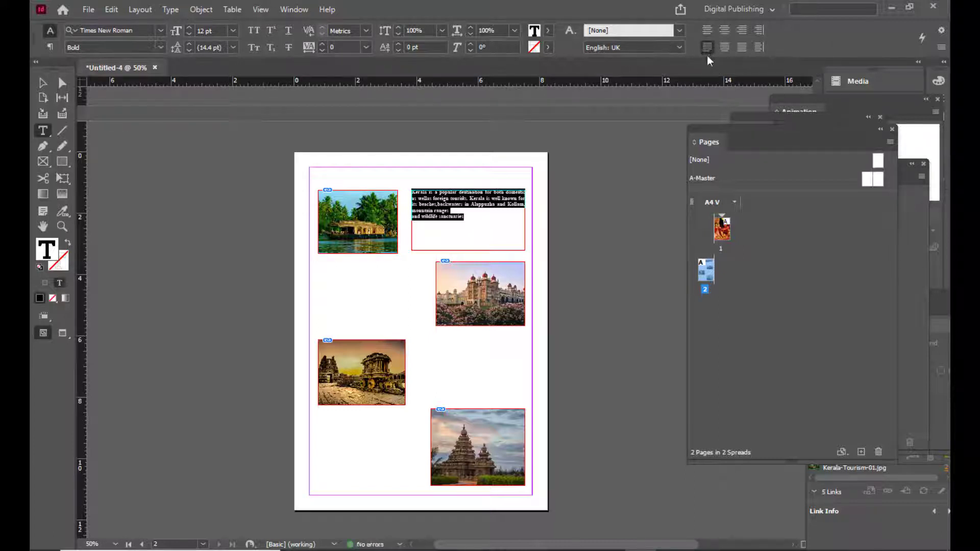
Remove the line break before "and wildlife sanctuaries" in the Kerala paragraph.
click(465, 216)
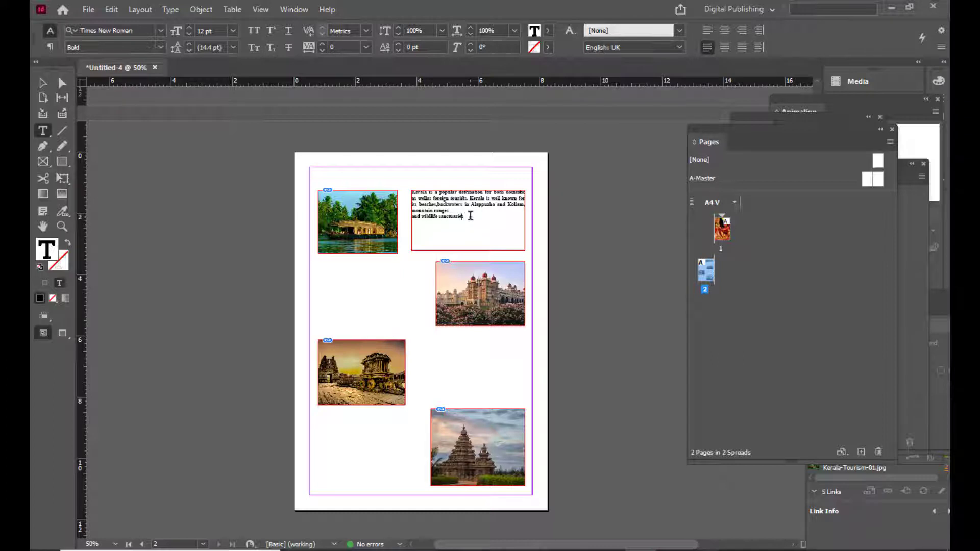
key(ctrl+Left)
key(Left)
key(Right)
key(Delete)
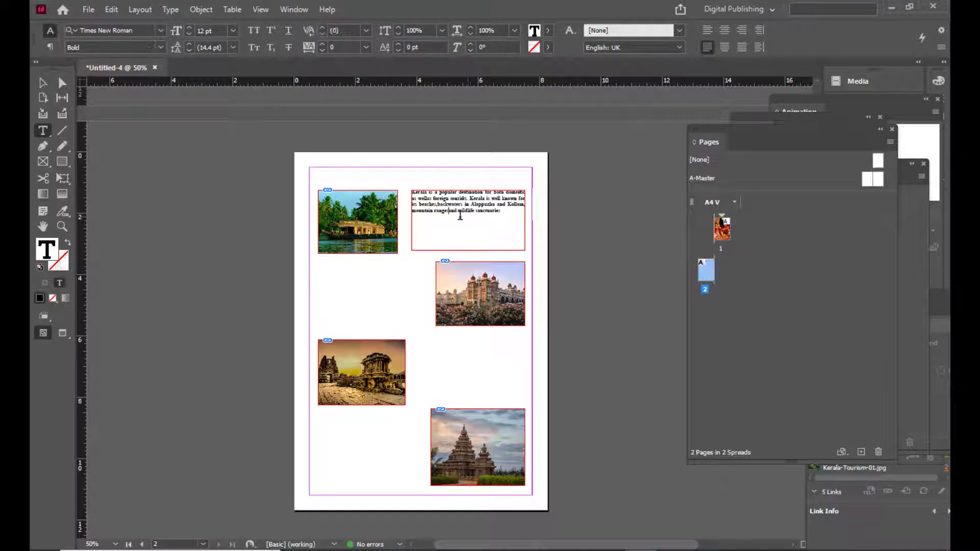
Set the whole Kerala paragraph to 16 pt, deselect it, and check the page briefly in Preview mode.
key(ctrl+a)
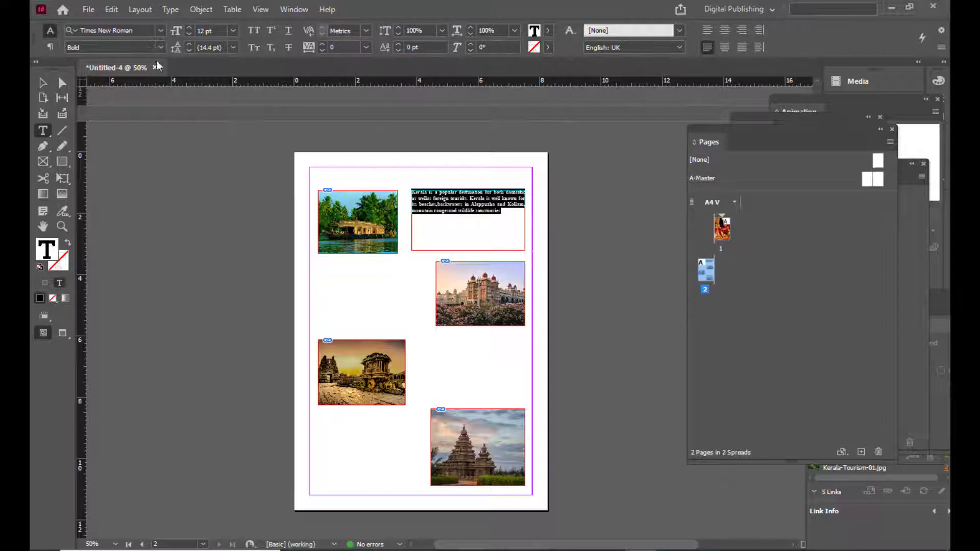
click(199, 32)
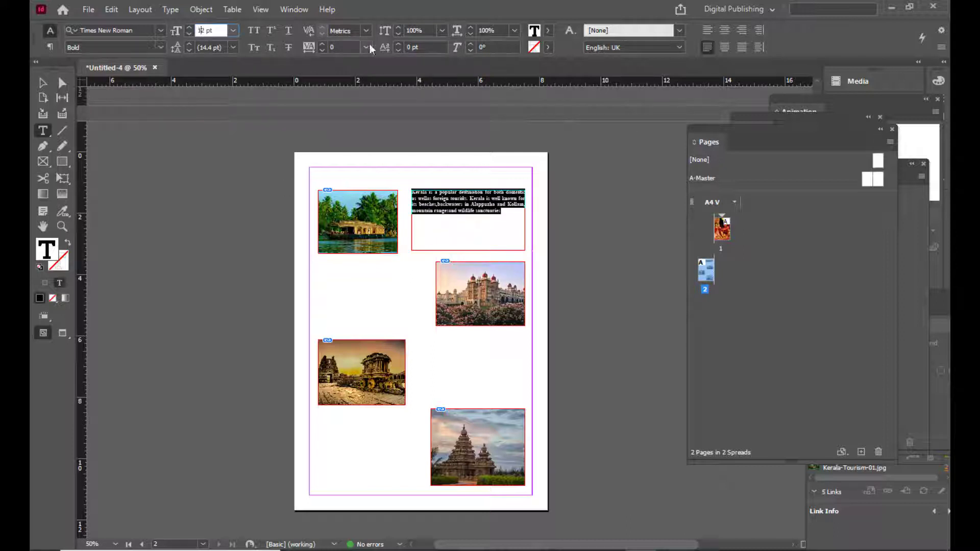
key(Up)
key(Up)
key(Up)
key(Up)
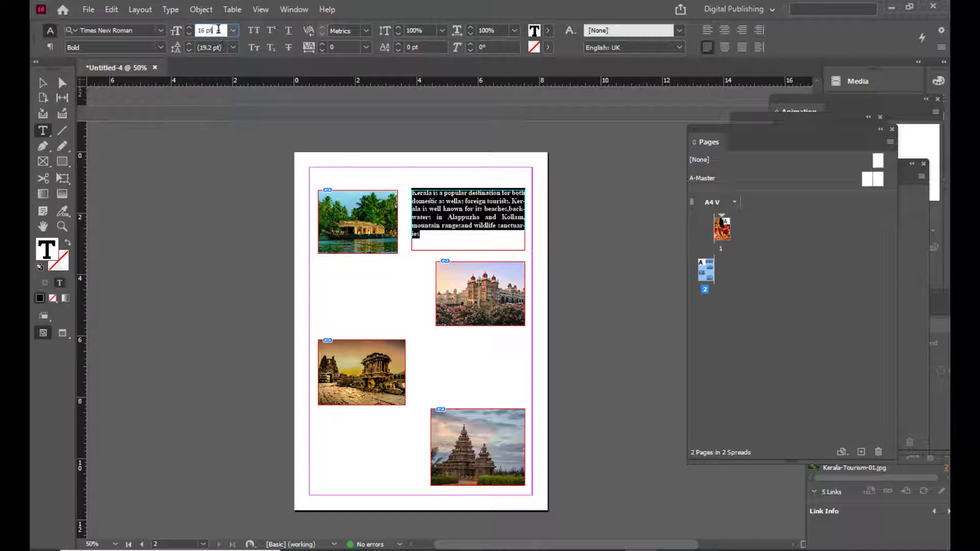
click(44, 82)
click(483, 157)
key(w)
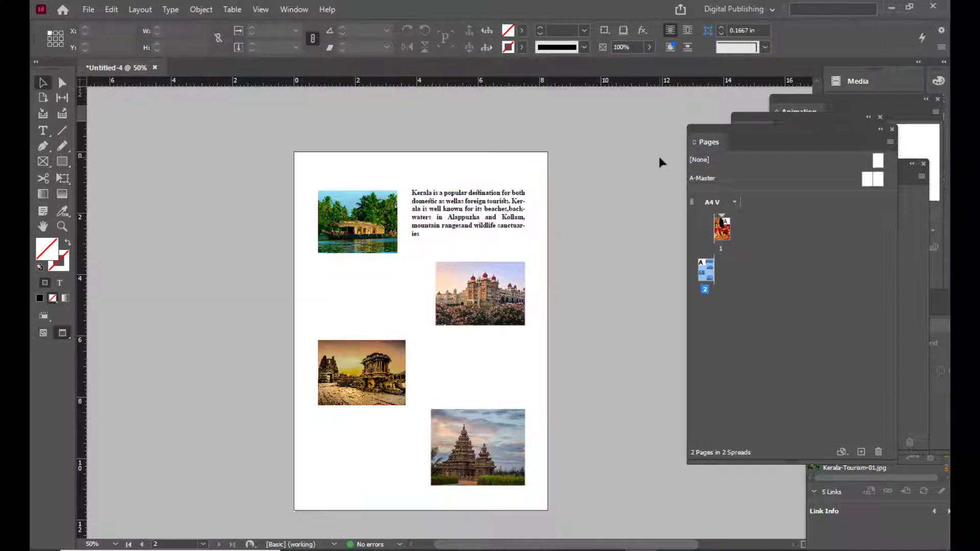
key(w)
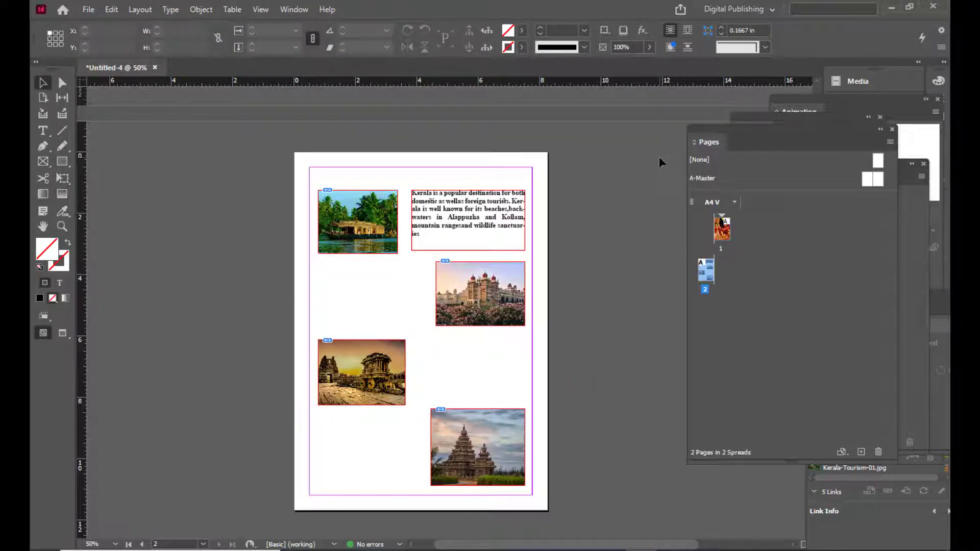
Draw a text frame about 3.68 by 2.08 in beside the Mysore Palace photo, below the Kerala houseboat photo.
click(42, 132)
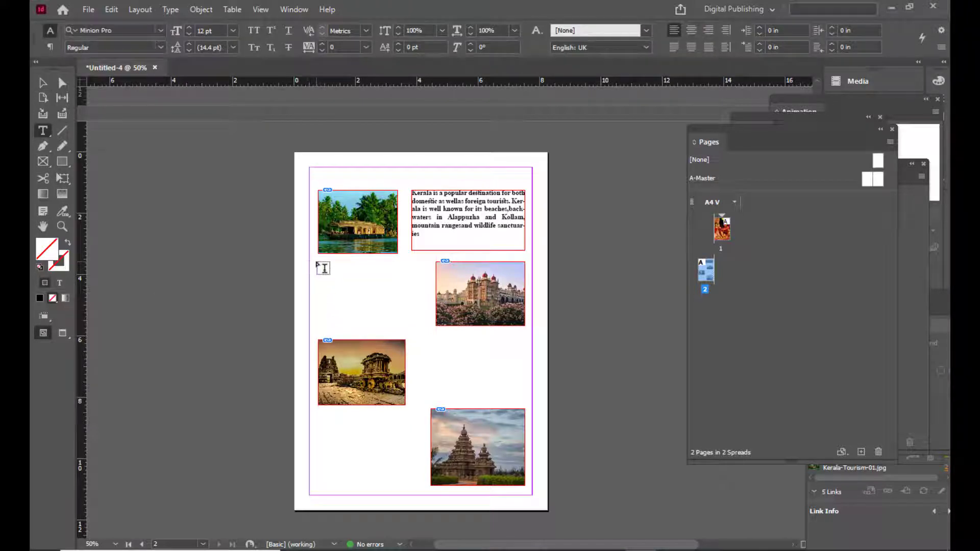
drag(314, 262, 427, 325)
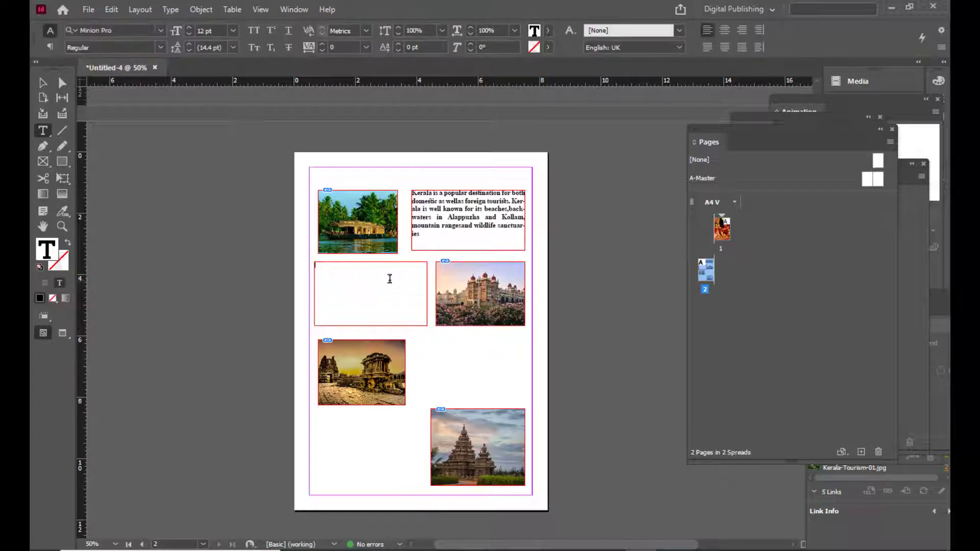
key(alt+Tab)
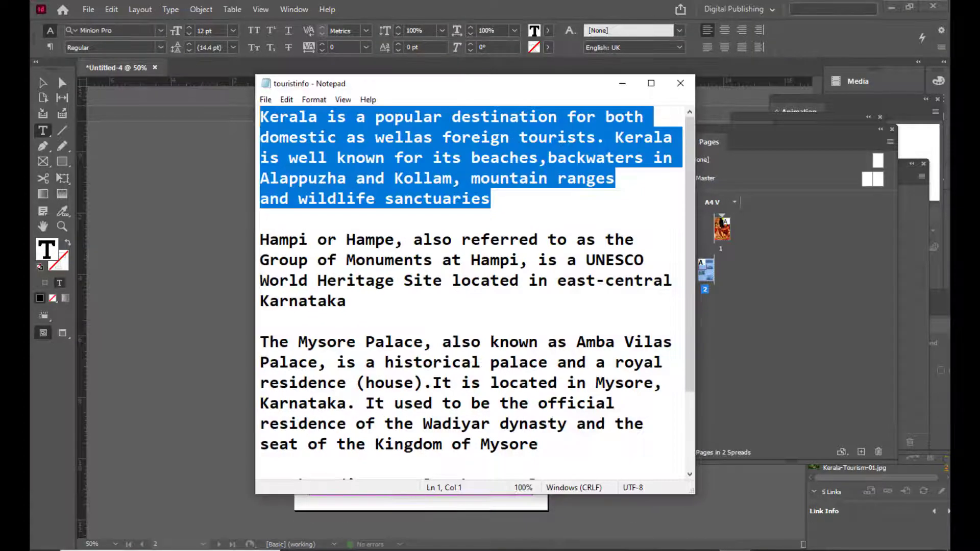
drag(366, 303, 256, 244)
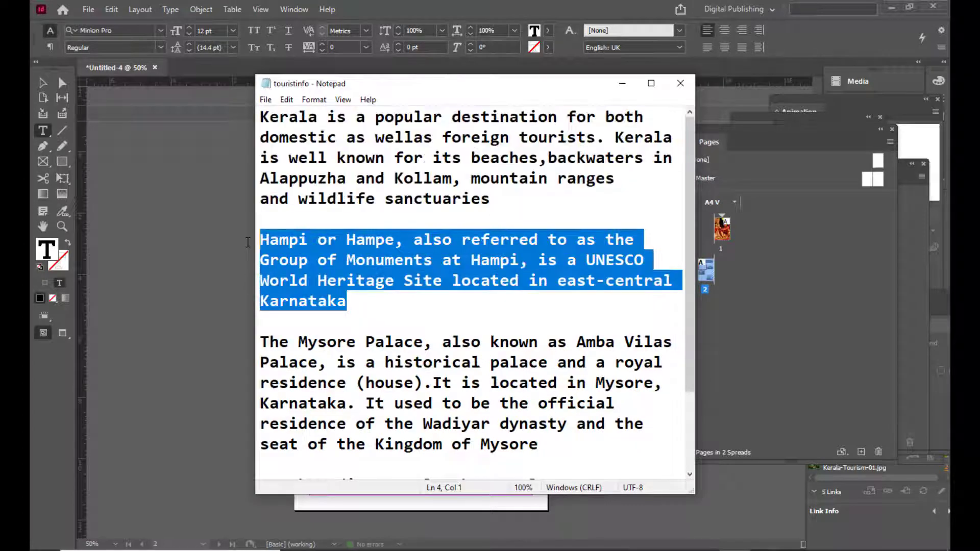
right_click(389, 239)
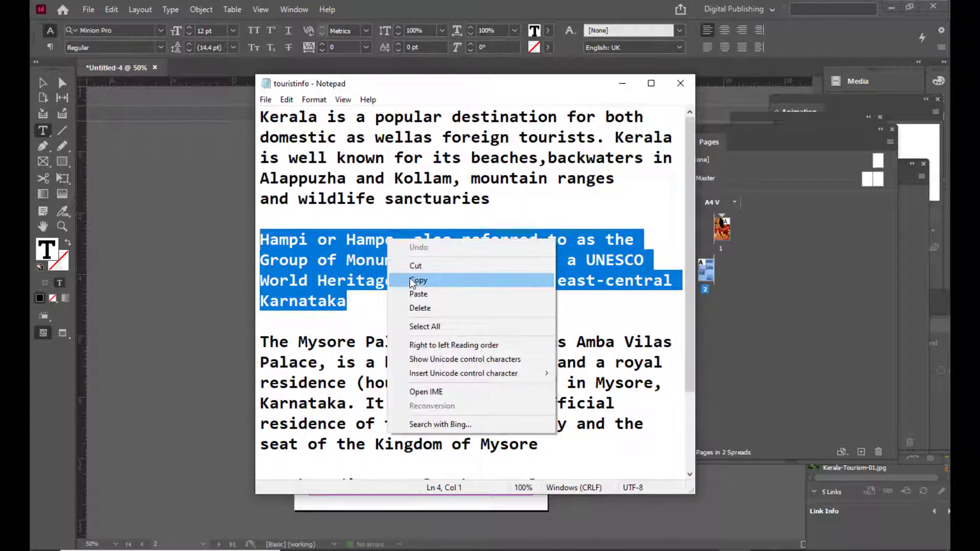
click(416, 278)
click(623, 84)
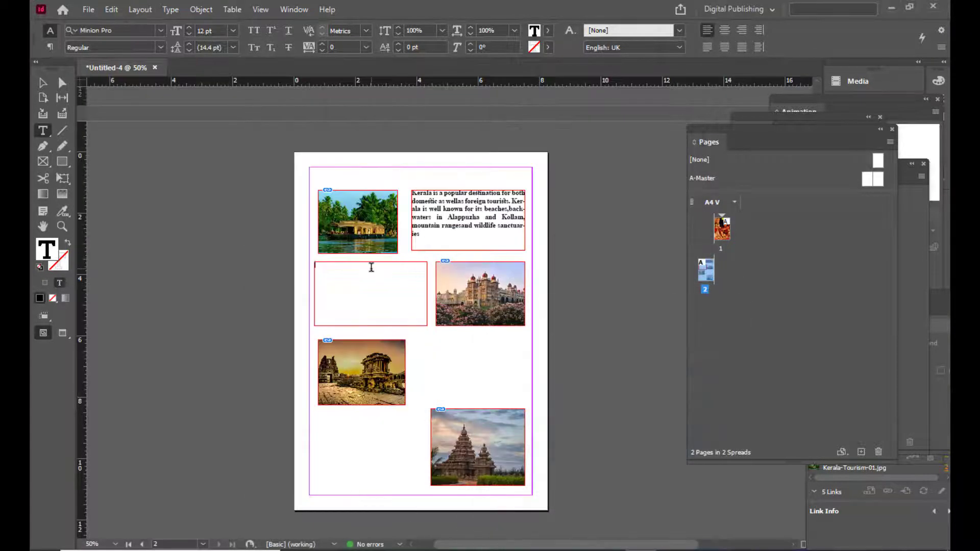
click(371, 268)
key(ctrl+v)
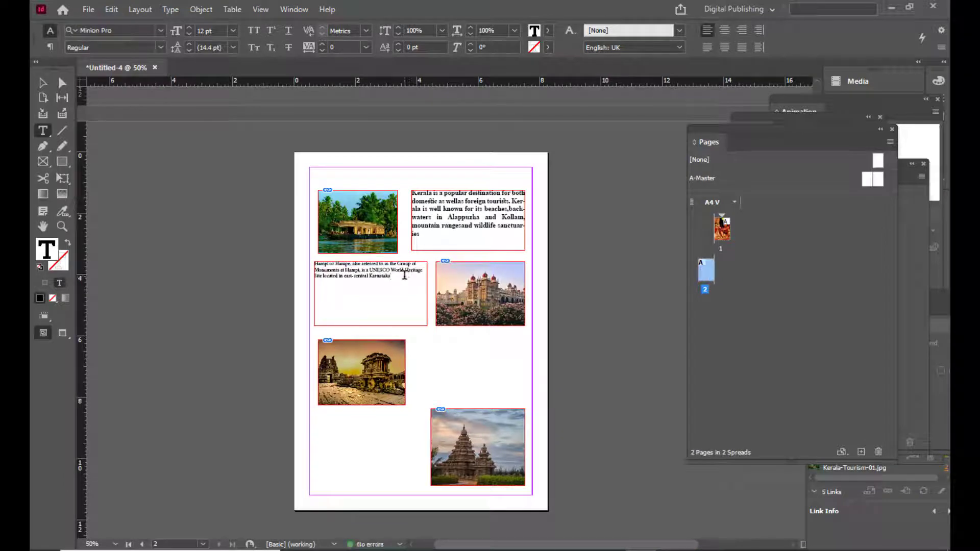
key(ctrl+z)
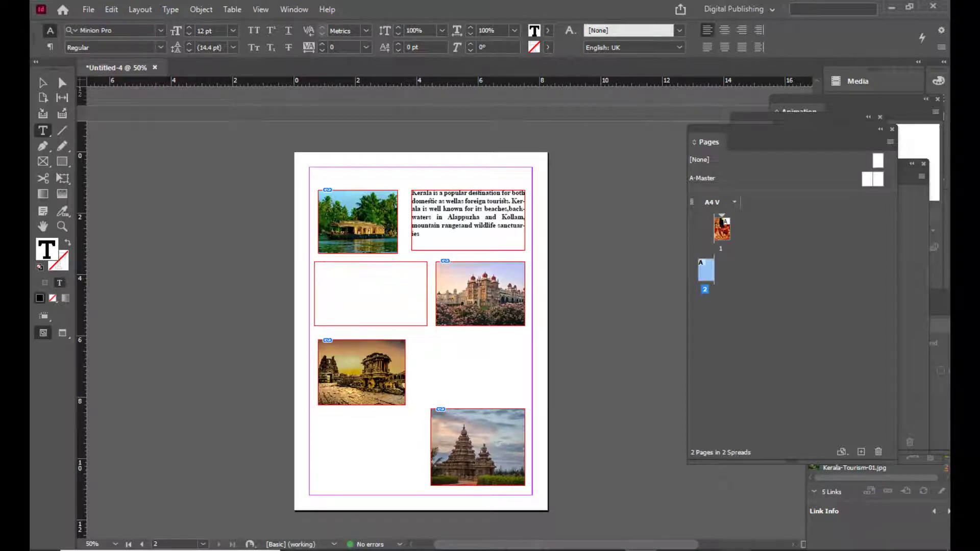
Copy the Mysore Palace paragraph from touristinfo in Notepad and paste it into the InDesign text frame beside the palace photo.
click(735, 547)
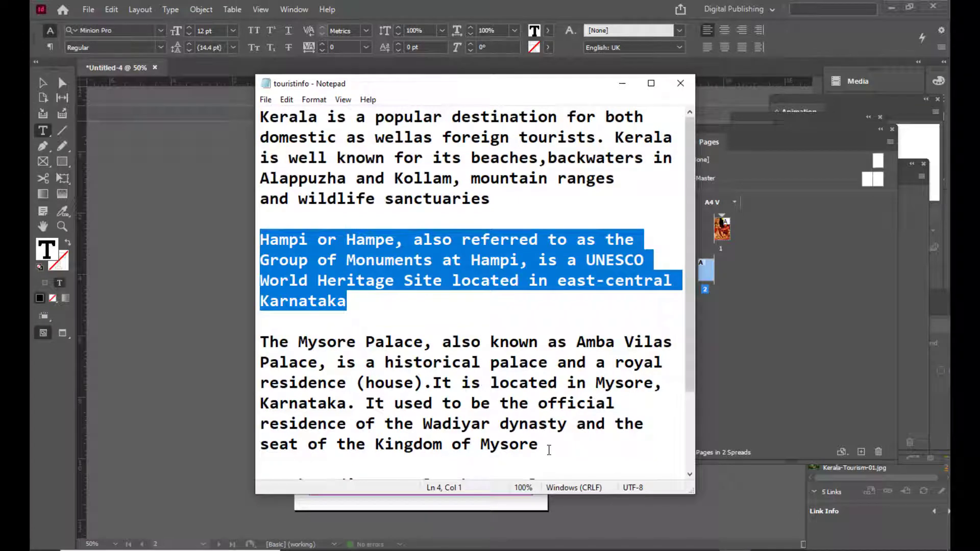
drag(549, 450, 260, 342)
right_click(425, 164)
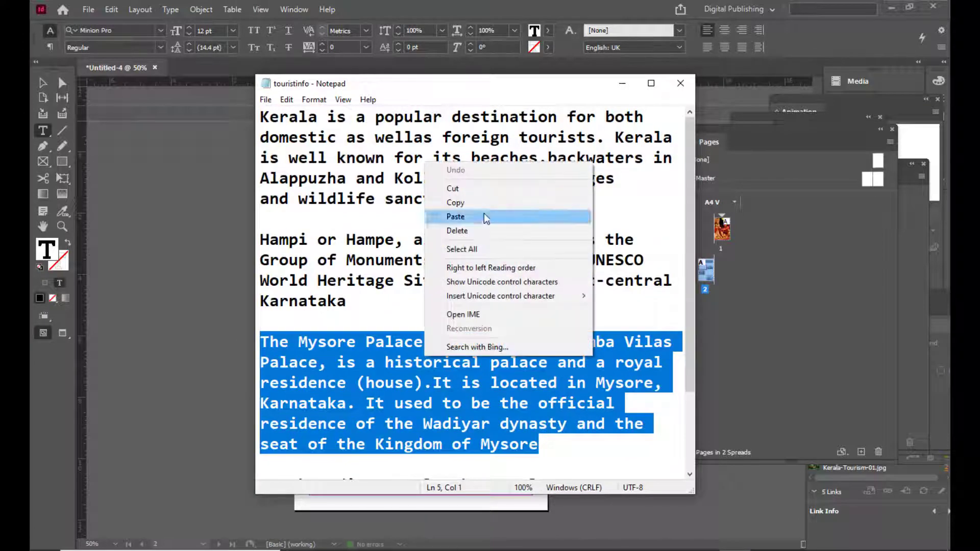
click(477, 201)
click(621, 82)
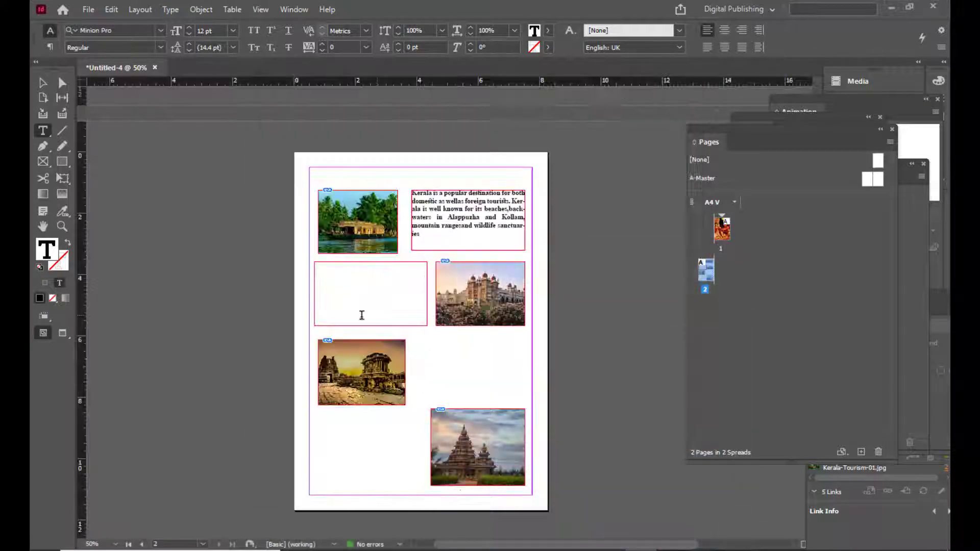
click(346, 266)
key(ctrl+v)
Format the Mysore Palace paragraph in Times New Roman Bold at 16 pt and deselect its frame.
drag(376, 297, 201, 190)
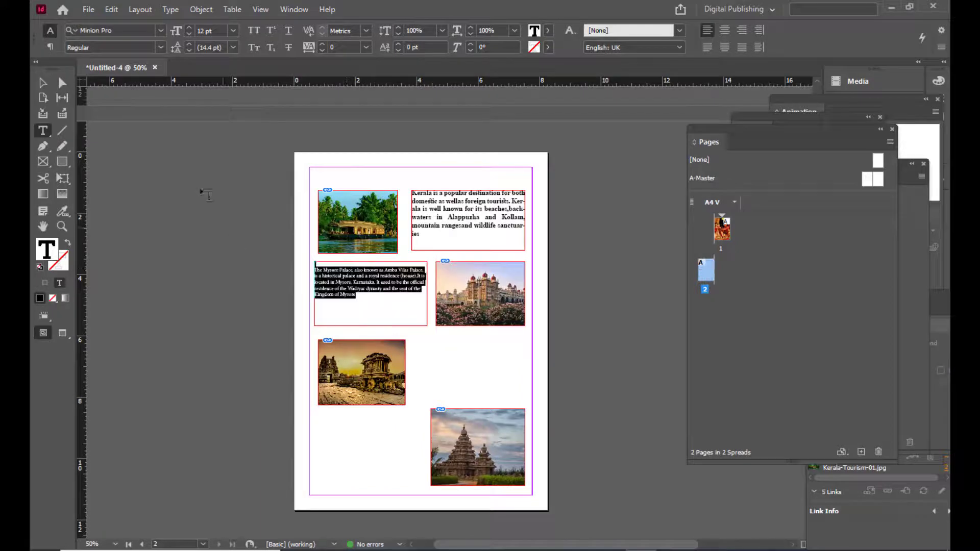
click(116, 29)
text(t)
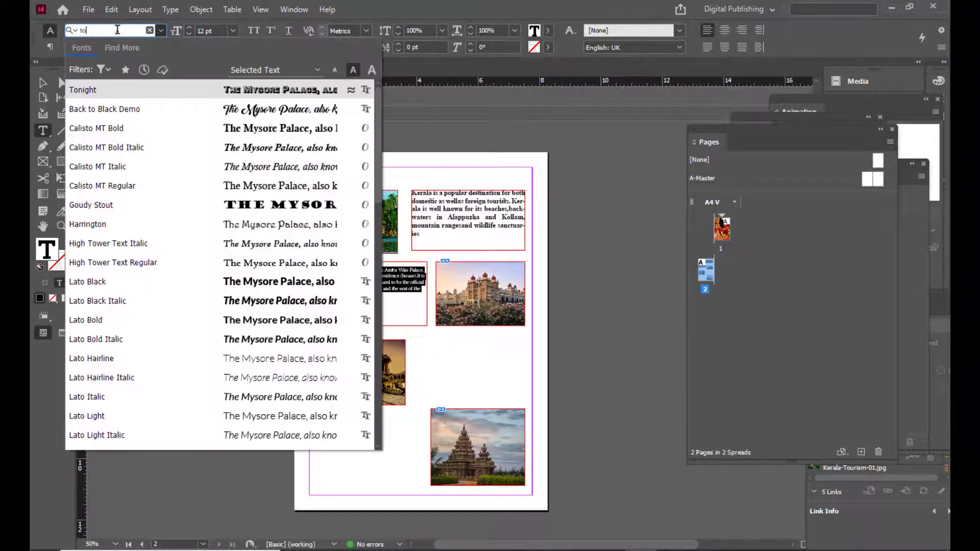
text(im)
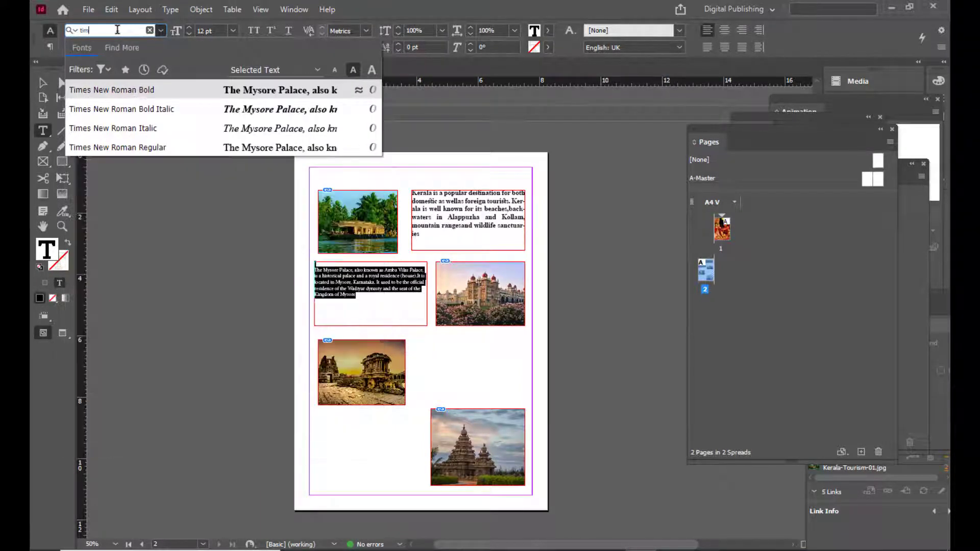
click(138, 90)
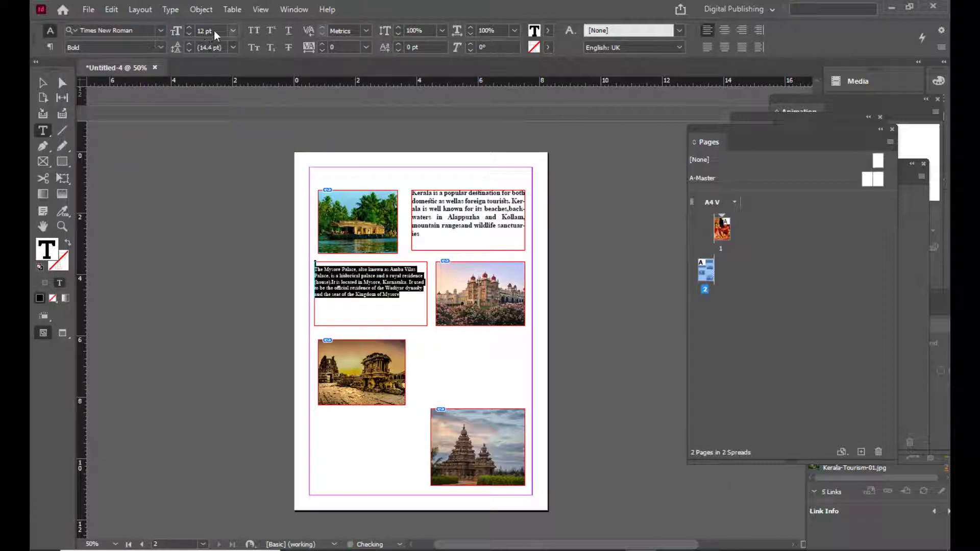
click(217, 29)
text(6)
key(Return)
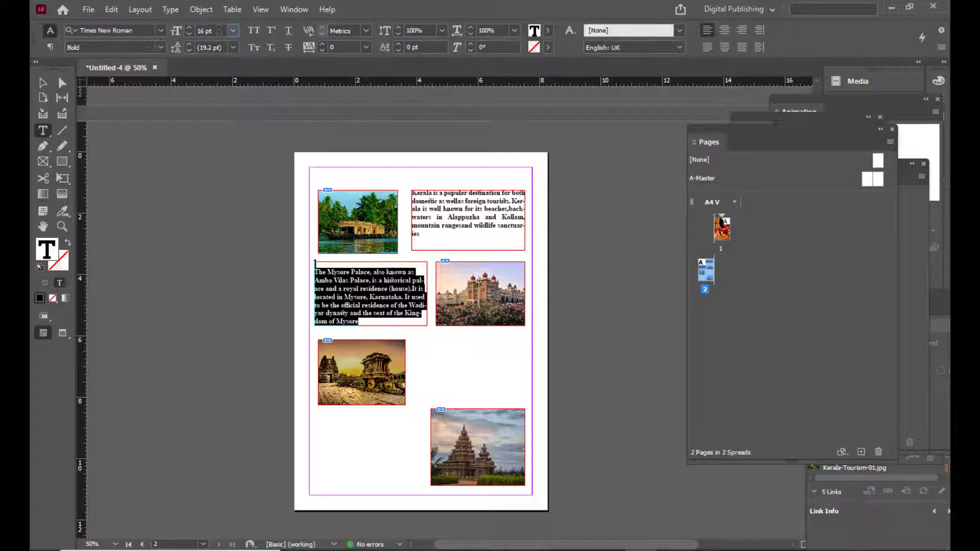
click(43, 82)
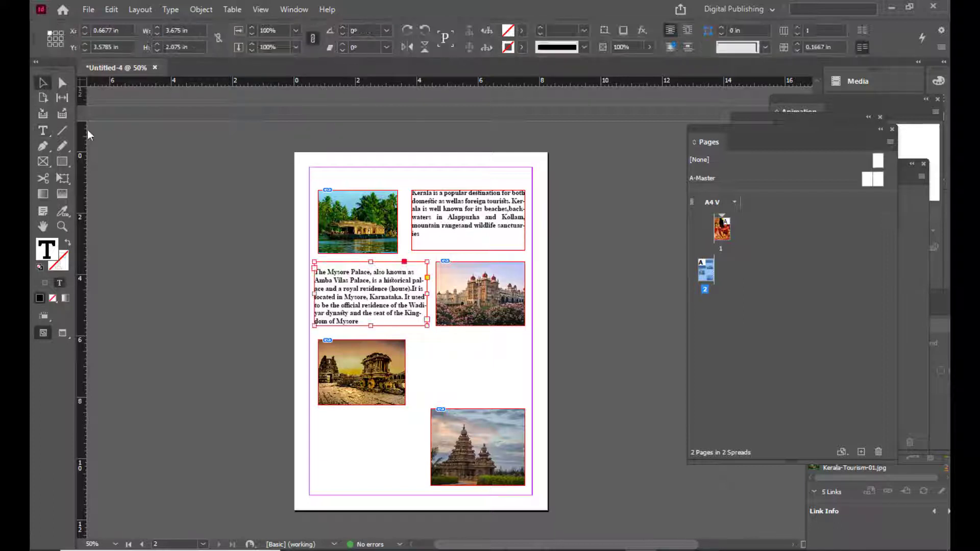
click(186, 261)
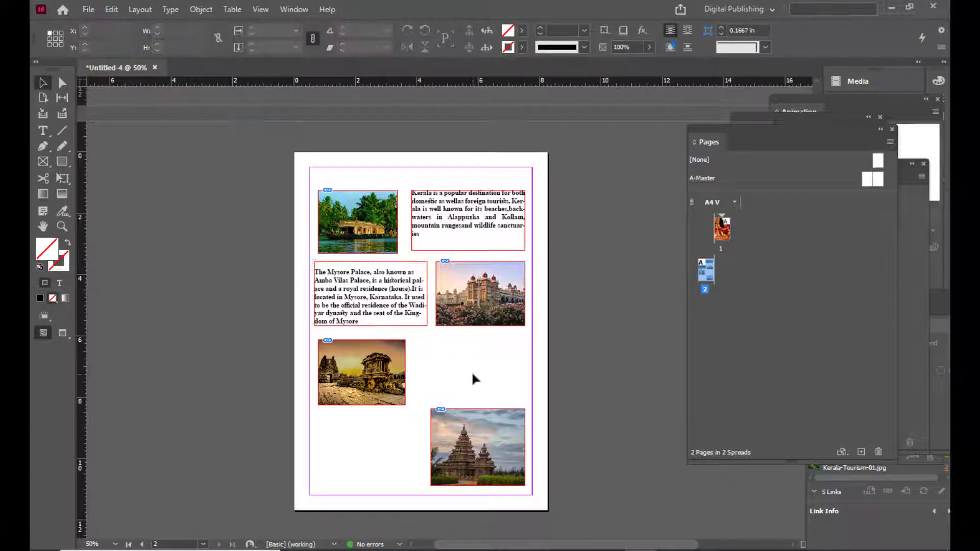
Justify the whole Mysore Palace paragraph with the last line aligned left and leave text editing.
click(43, 131)
click(372, 319)
key(ctrl+a)
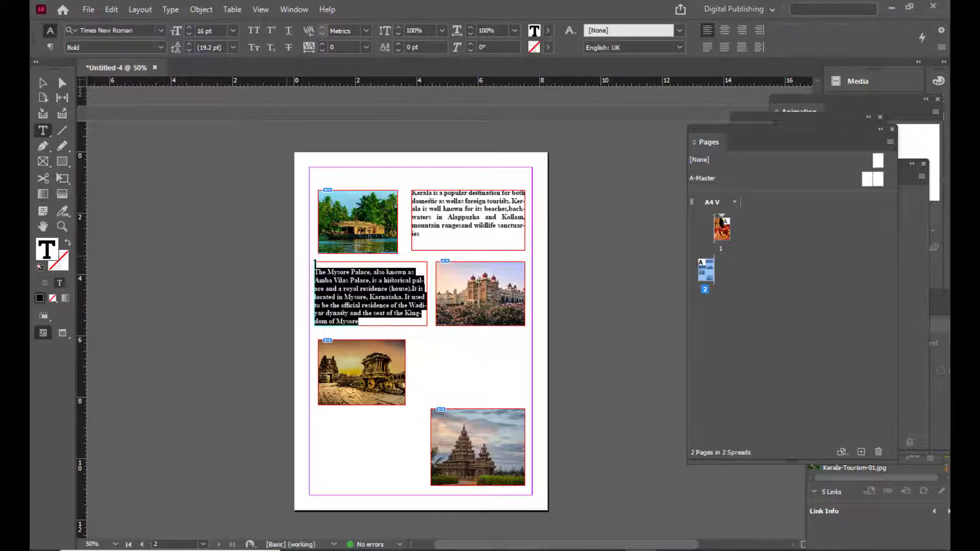
click(707, 47)
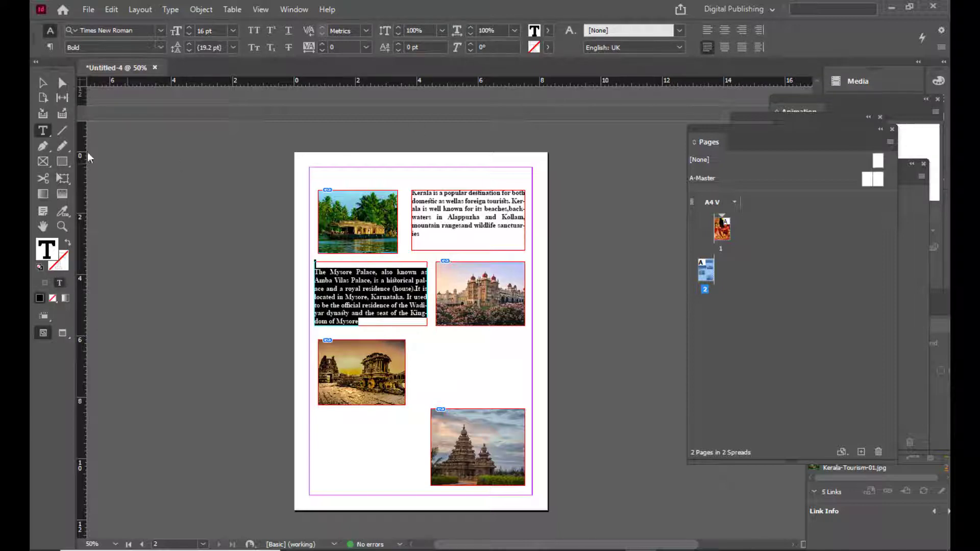
key(Escape)
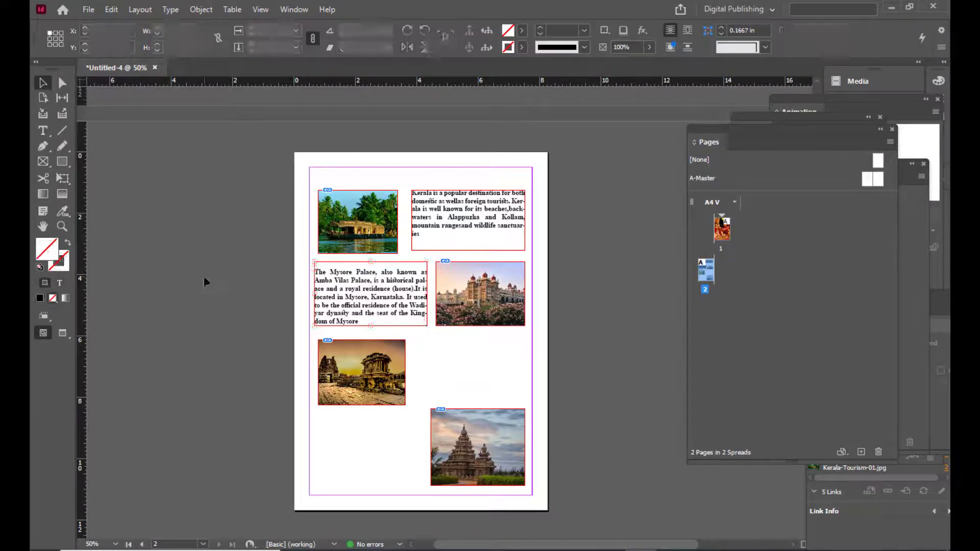
Draw a text frame beside the Hampi monument photo, below the Mysore Palace photo.
click(204, 278)
click(43, 130)
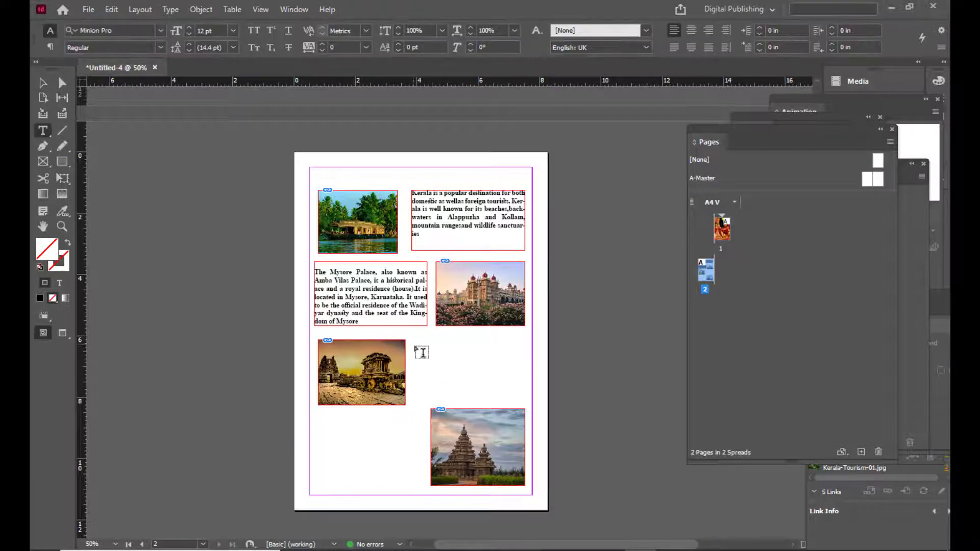
drag(411, 340, 524, 403)
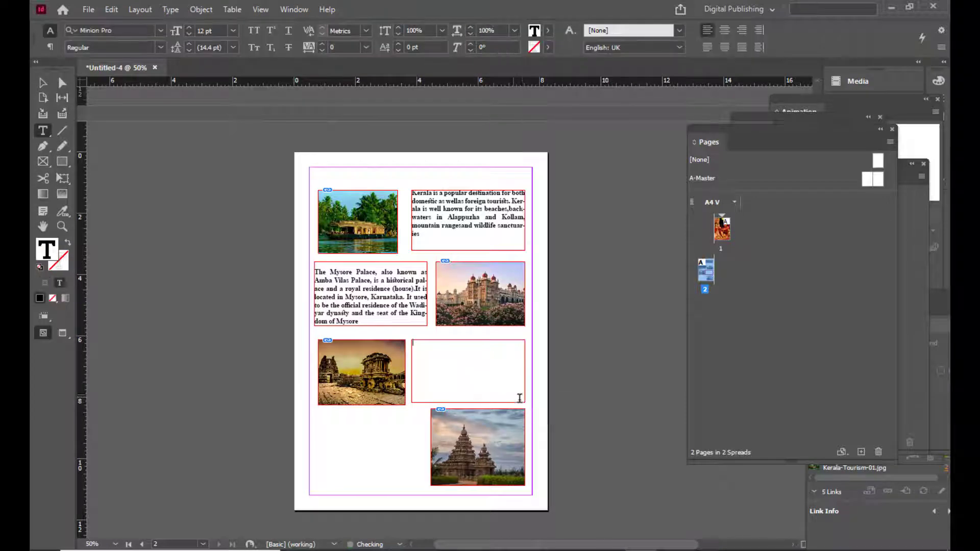
Copy the Hampi paragraph from touristinfo in Notepad and paste it into the InDesign text frame beside the Hampi photo.
key(alt+Tab)
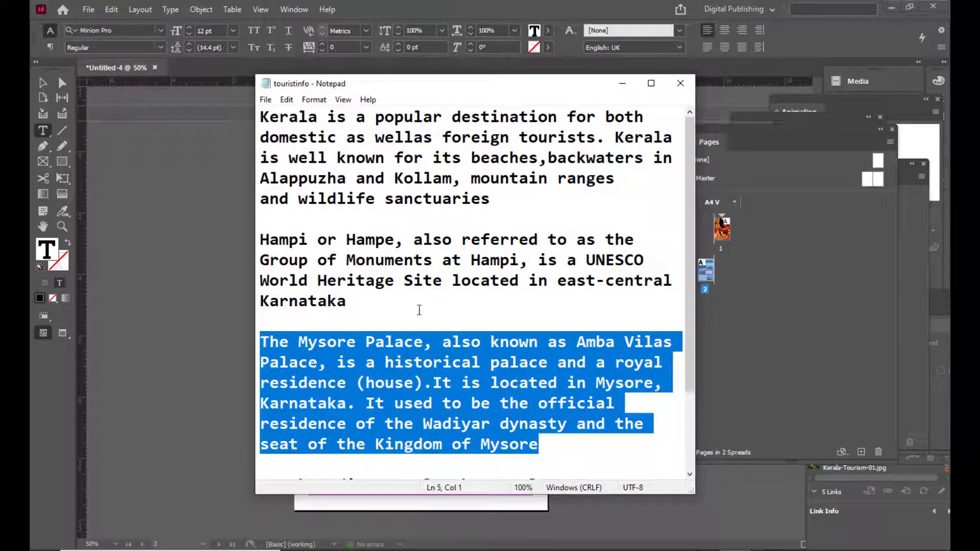
drag(415, 299, 262, 245)
right_click(294, 250)
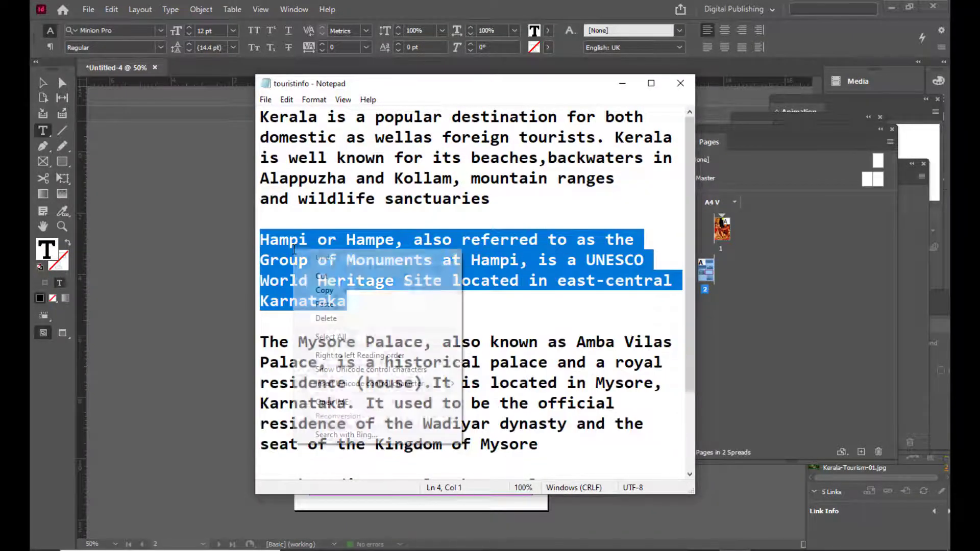
click(324, 289)
key(alt+Tab)
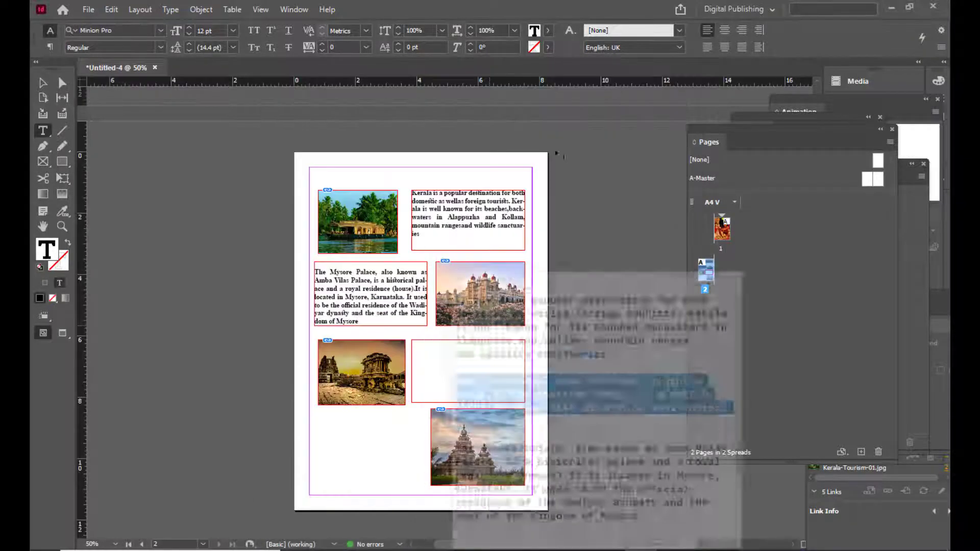
click(457, 355)
key(ctrl+v)
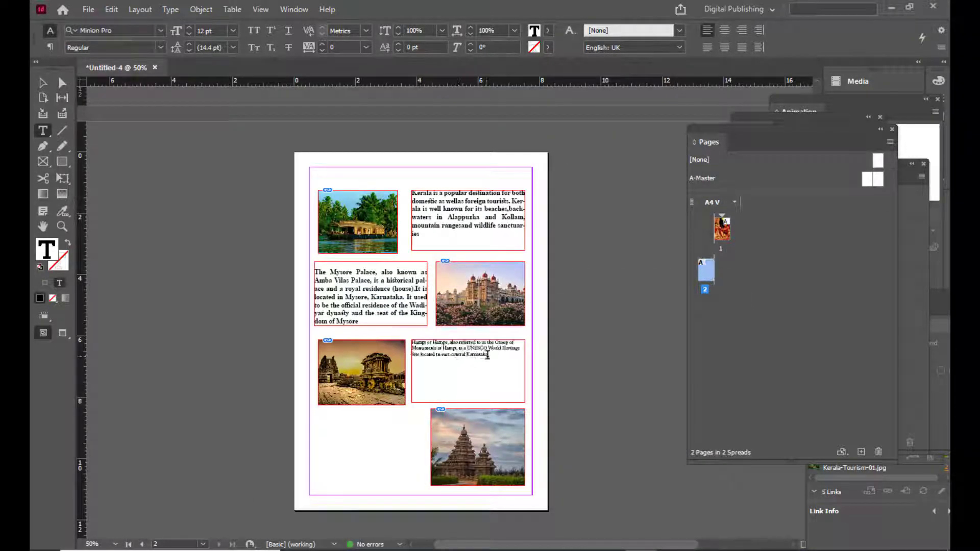
Format the Hampi paragraph in Times New Roman Bold at 16 pt and deselect its frame.
key(ctrl+a)
click(120, 35)
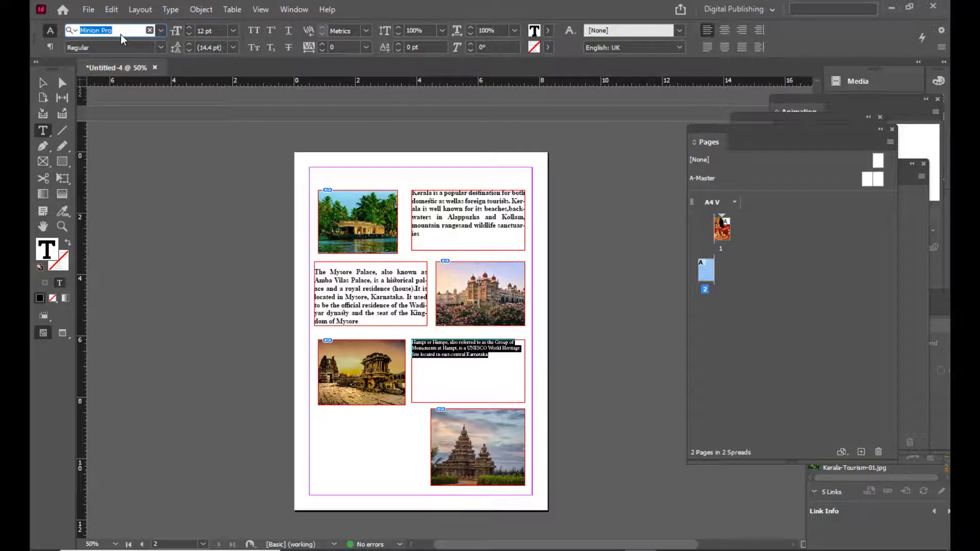
text(ti)
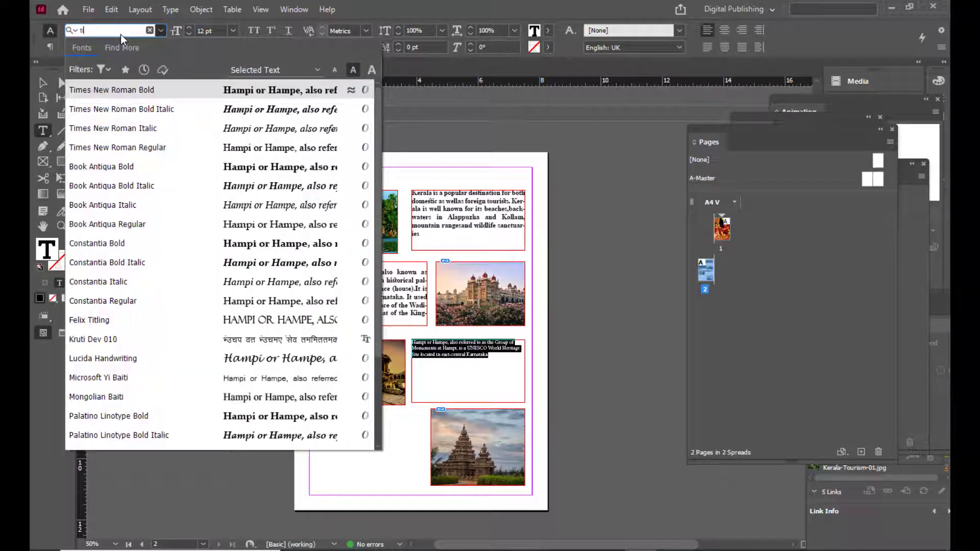
click(136, 91)
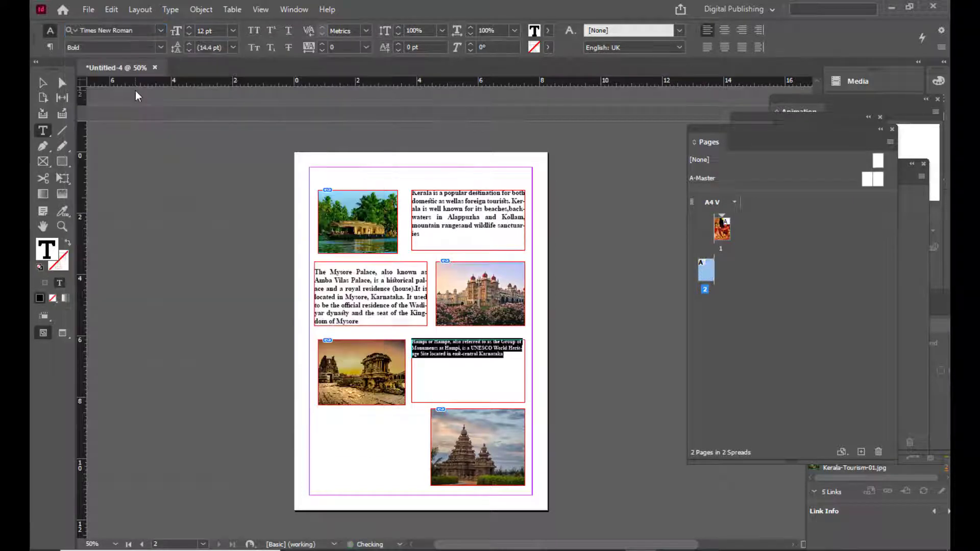
click(216, 29)
text(1)
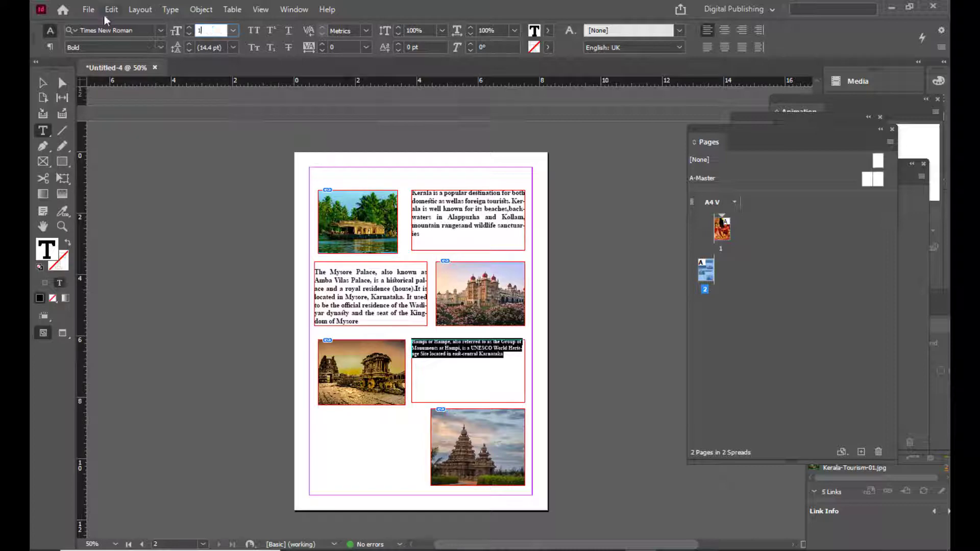
text(6)
key(Return)
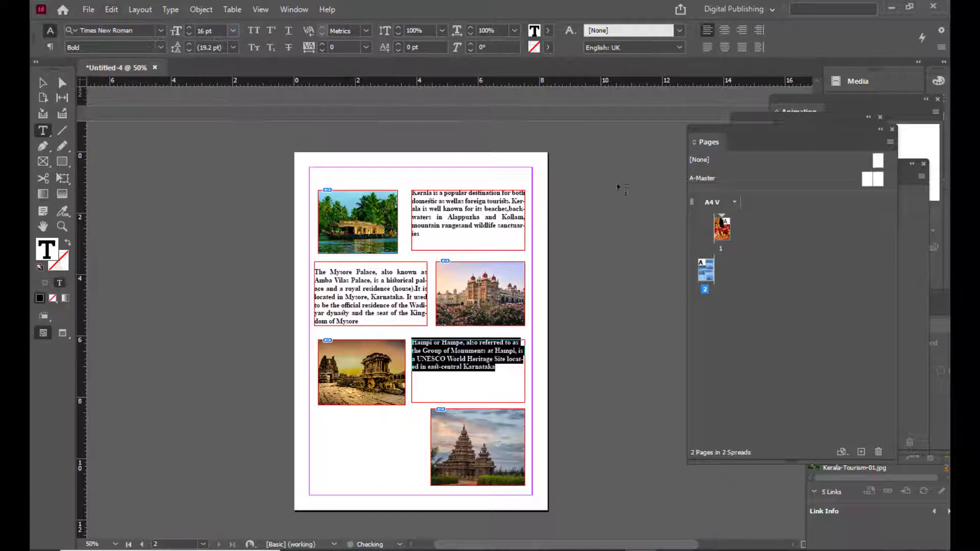
click(37, 85)
click(223, 335)
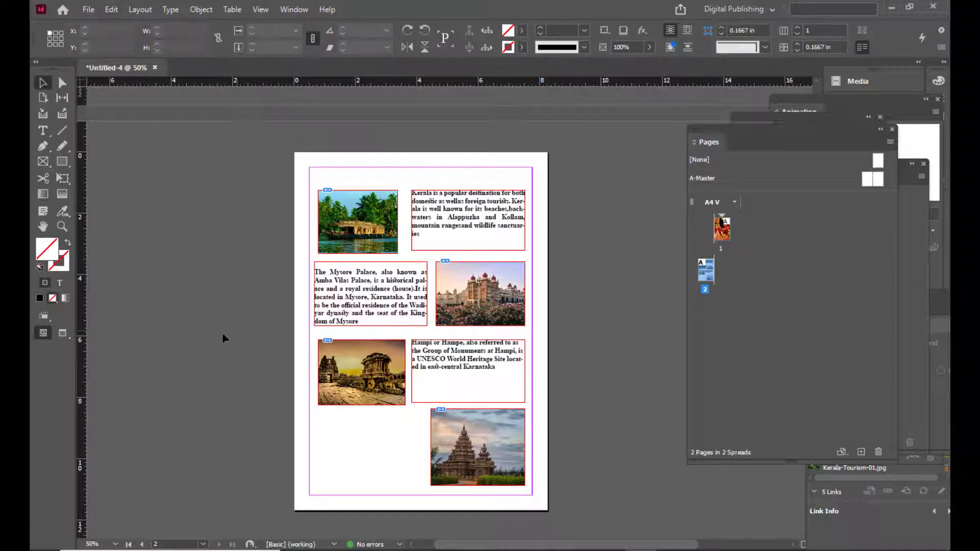
Switch to touristinfo in Notepad, copy the South Indian temples paragraph and minimize Notepad.
key(alt+Tab)
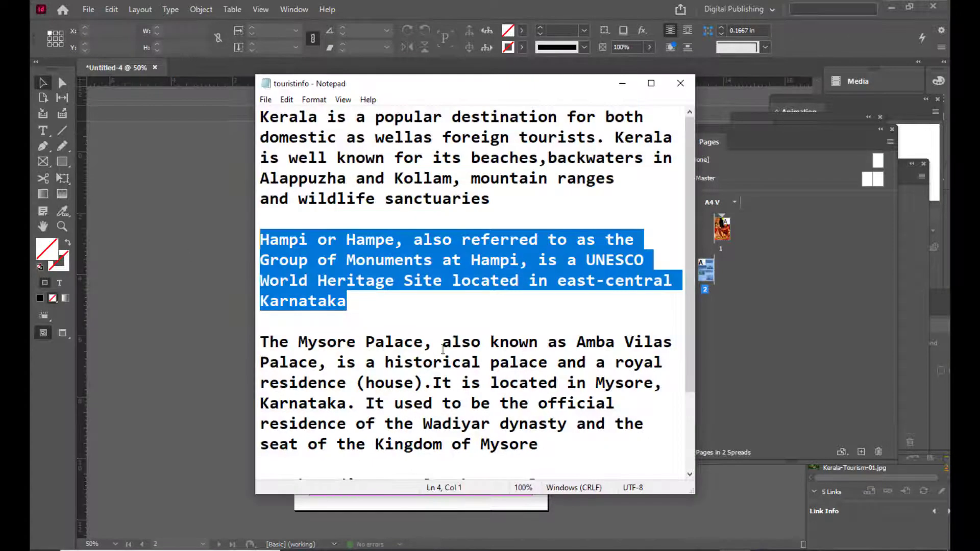
scroll(442, 282, down, 2)
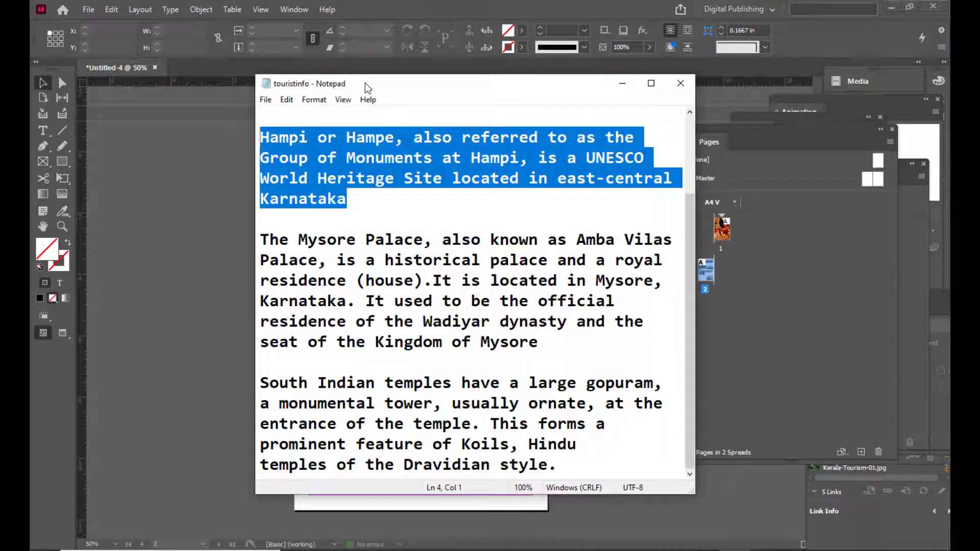
drag(347, 86, 248, 119)
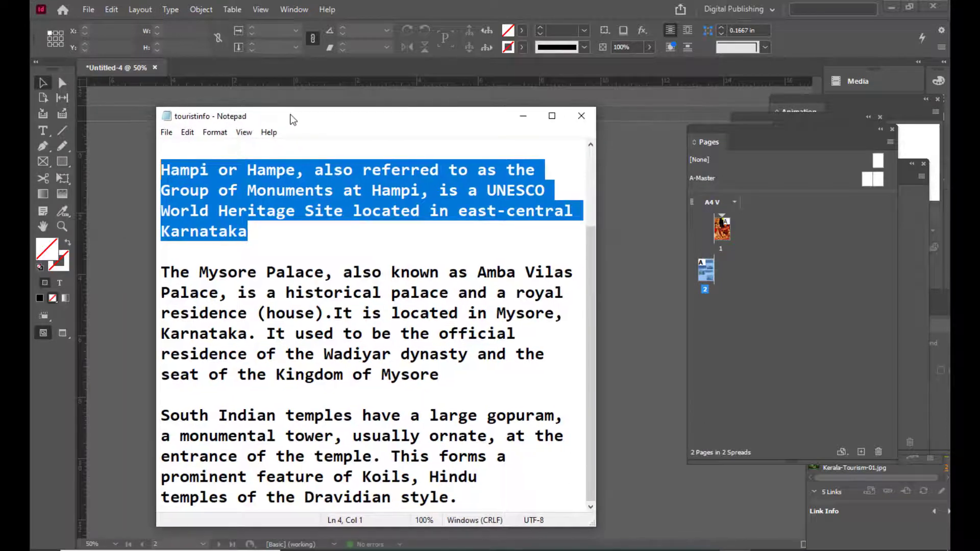
drag(458, 497, 155, 407)
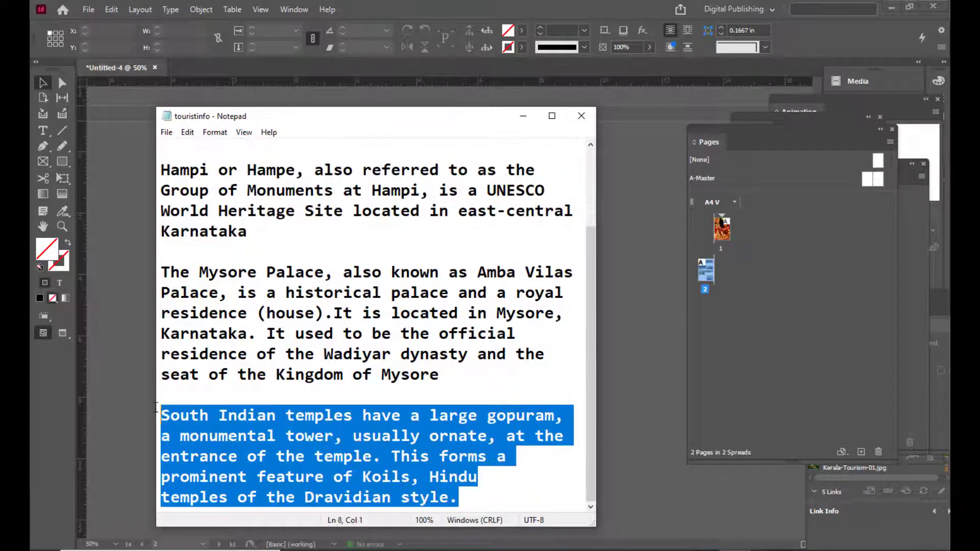
right_click(265, 438)
click(315, 282)
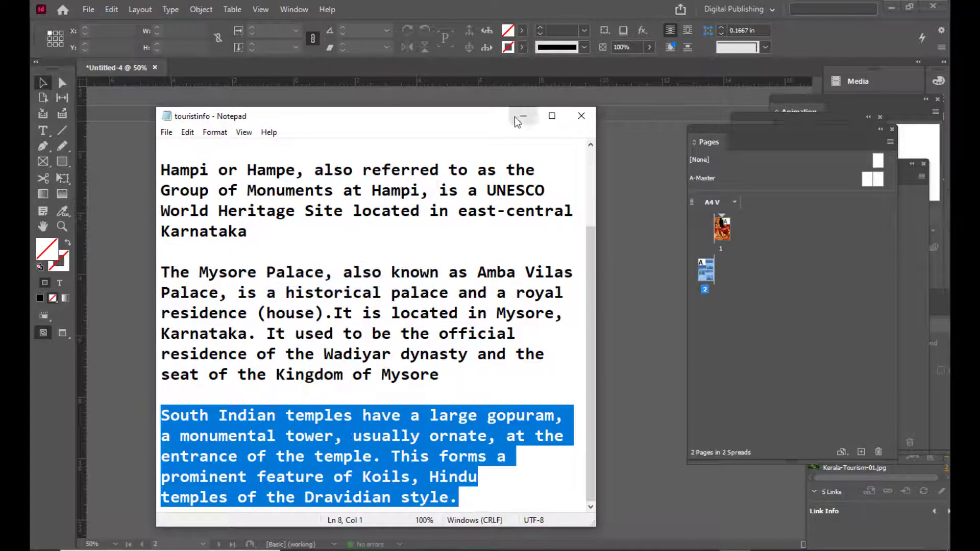
click(523, 116)
Draw a text frame beside the temple photo, below the Hampi photo, and paste the South Indian temples paragraph into it.
click(43, 131)
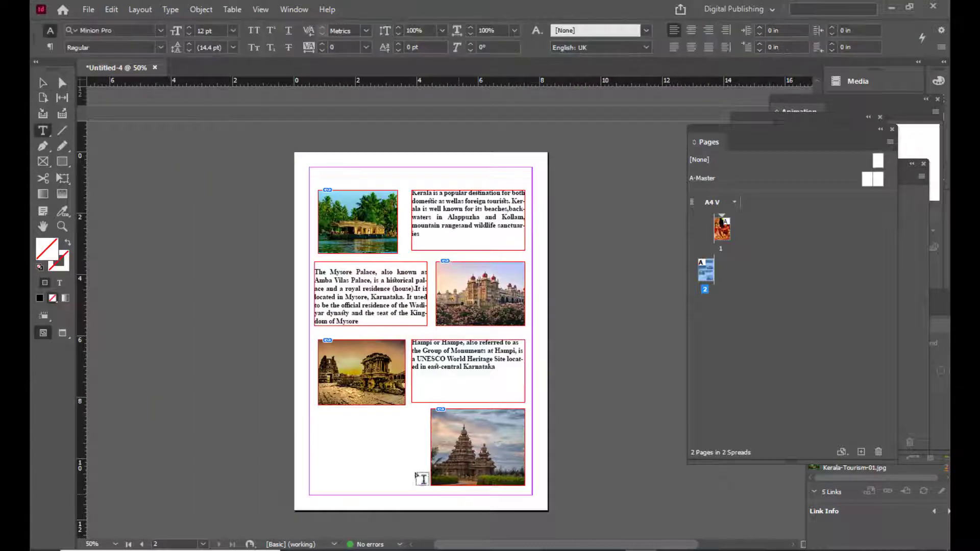
drag(318, 415, 421, 486)
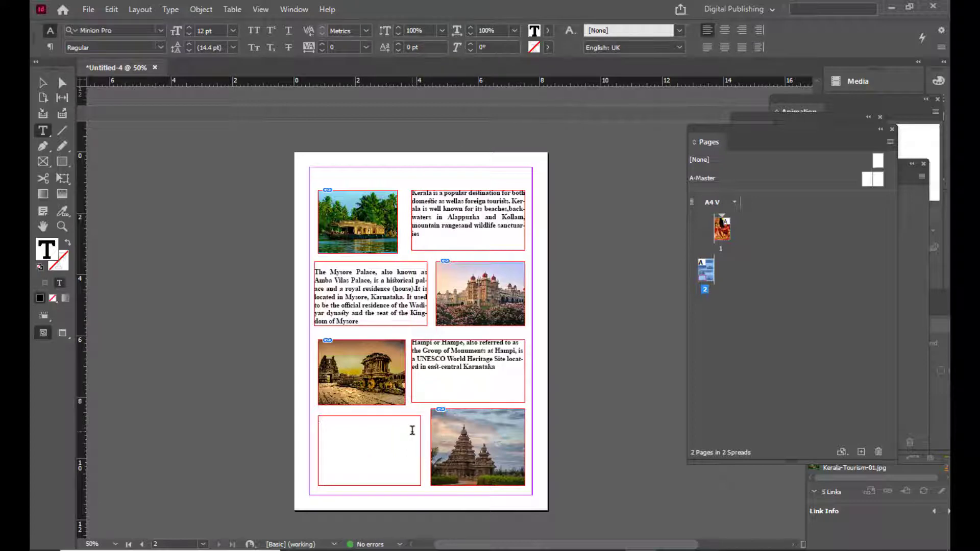
key(ctrl+v)
Format the whole South Indian temples paragraph in Times New Roman Bold at 16 pt.
key(ctrl+a)
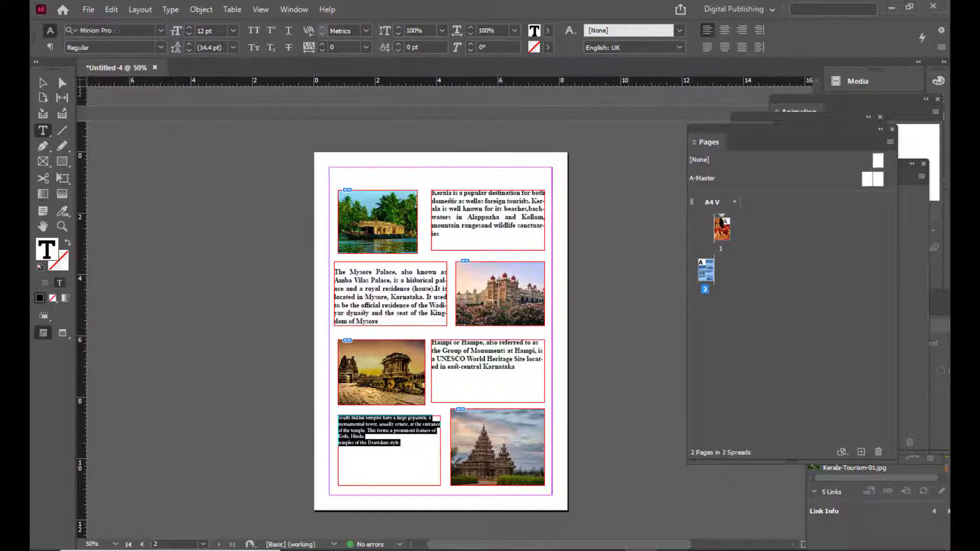
click(117, 28)
text(tim)
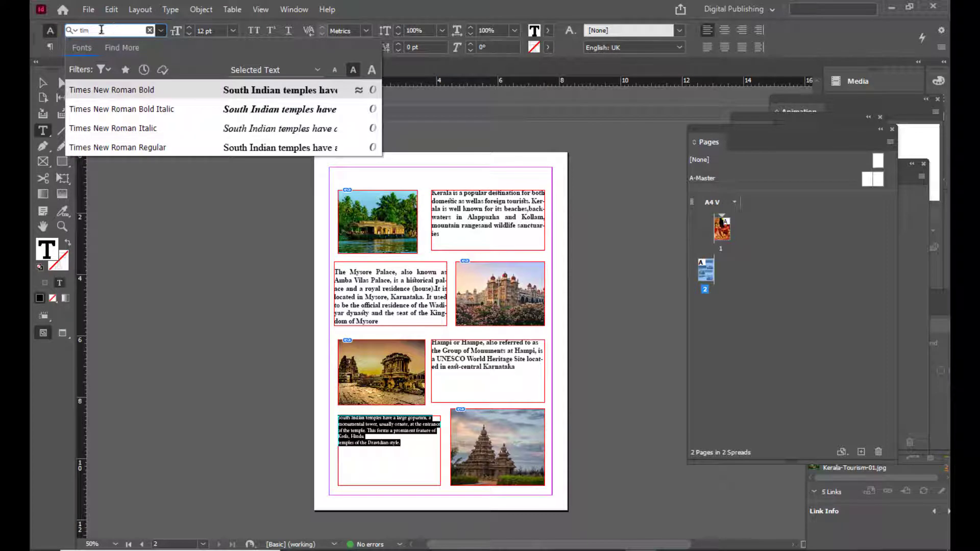
click(159, 90)
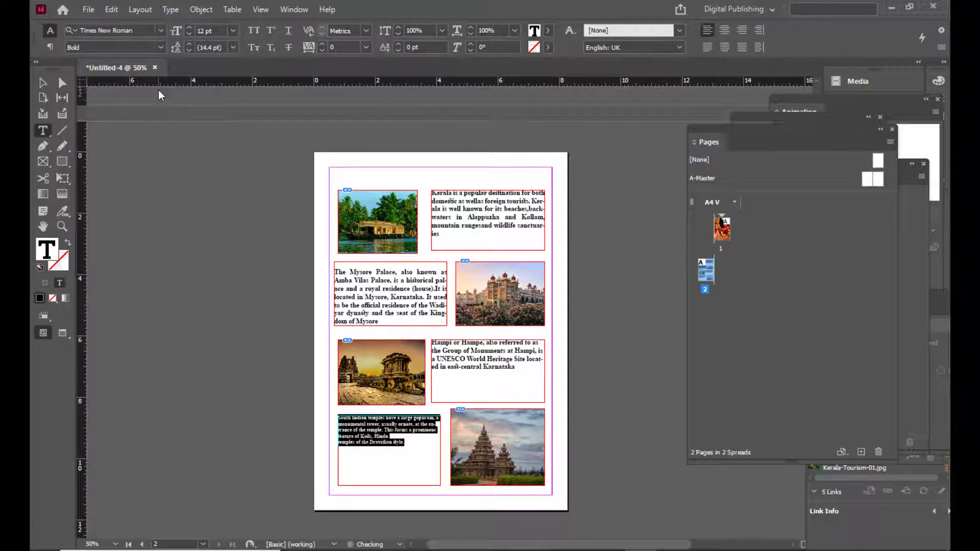
click(216, 30)
text(16)
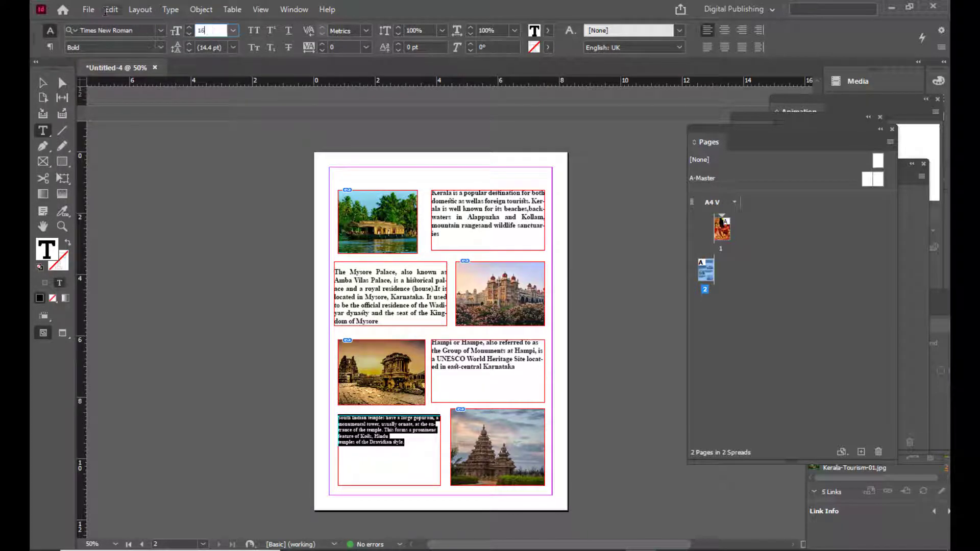
key(Return)
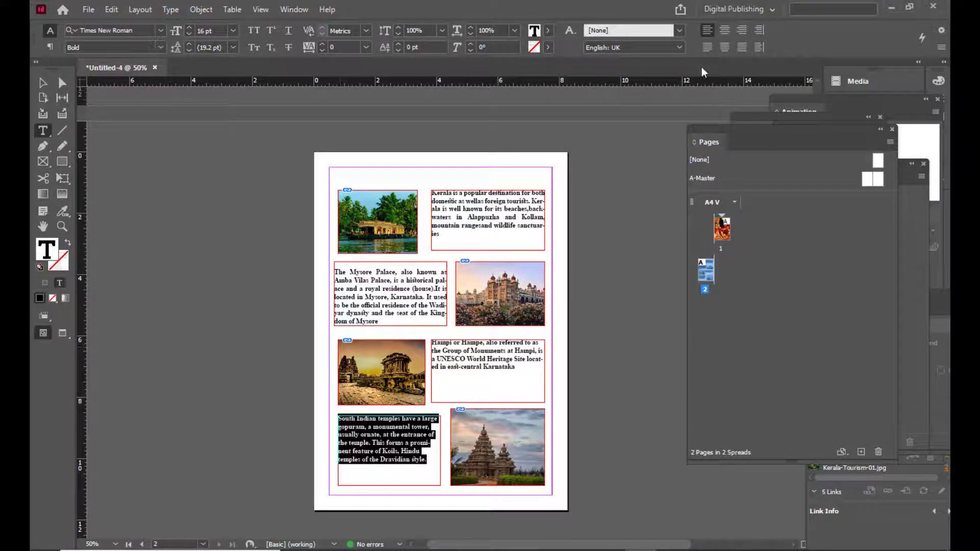
Justify the South Indian temples paragraph with the last line aligned left, remove the line break after "Hindu" and leave text editing.
click(706, 49)
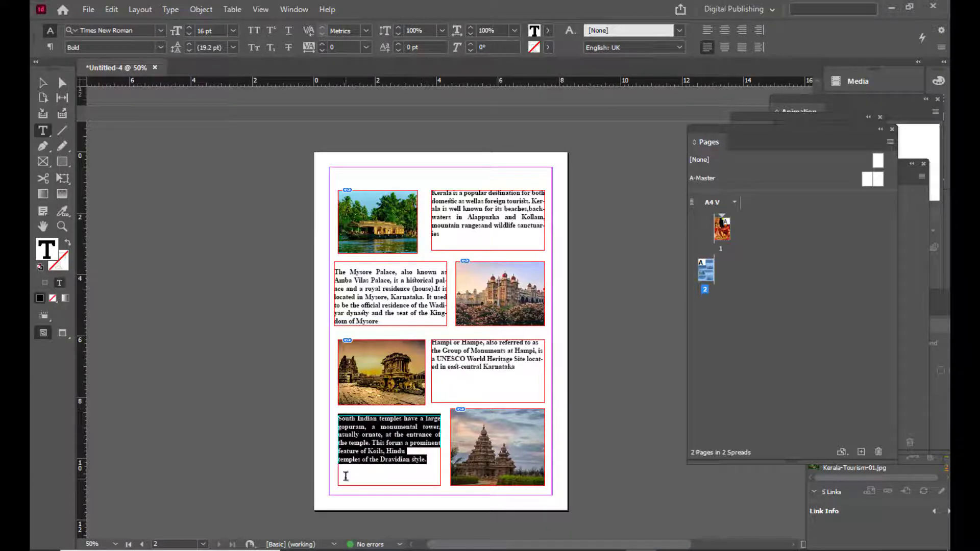
click(405, 460)
key(Left)
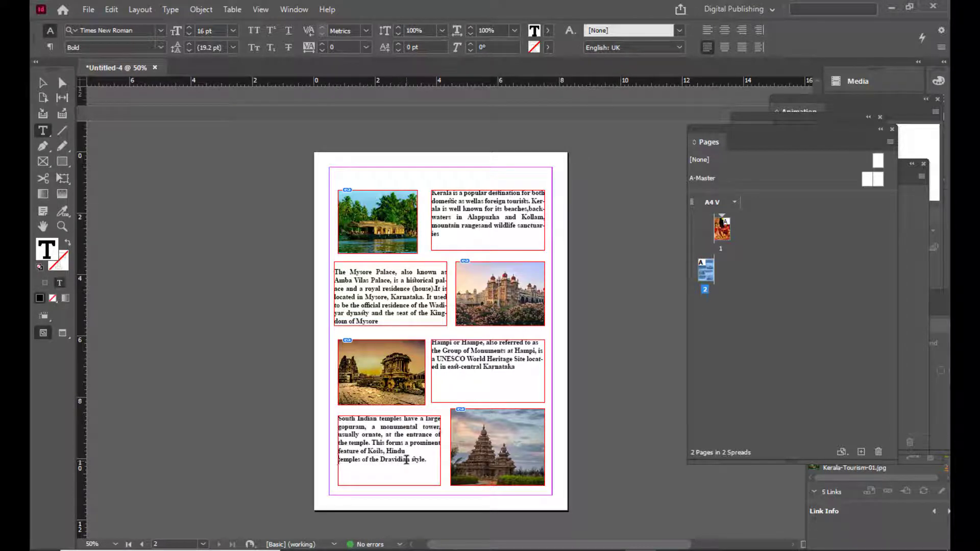
key(BackSpace)
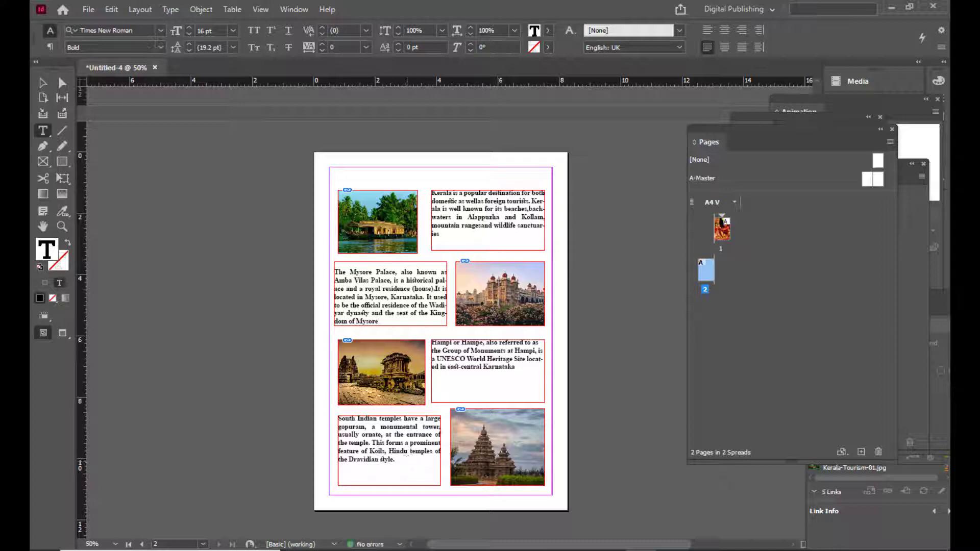
click(44, 84)
click(200, 261)
Preview the second page without frame edges and guides, and return to the normal view.
key(w)
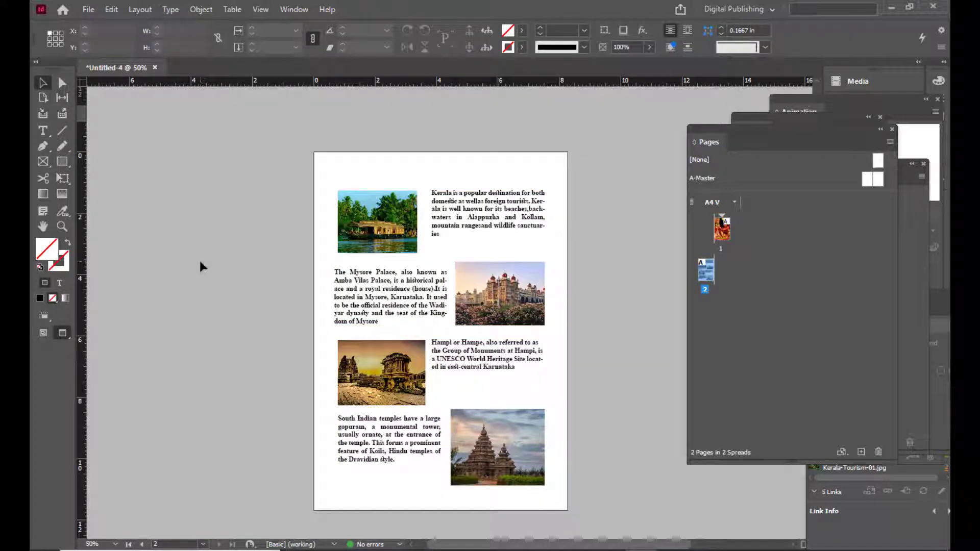
key(h)
drag(445, 288, 406, 269)
key(w)
key(w)
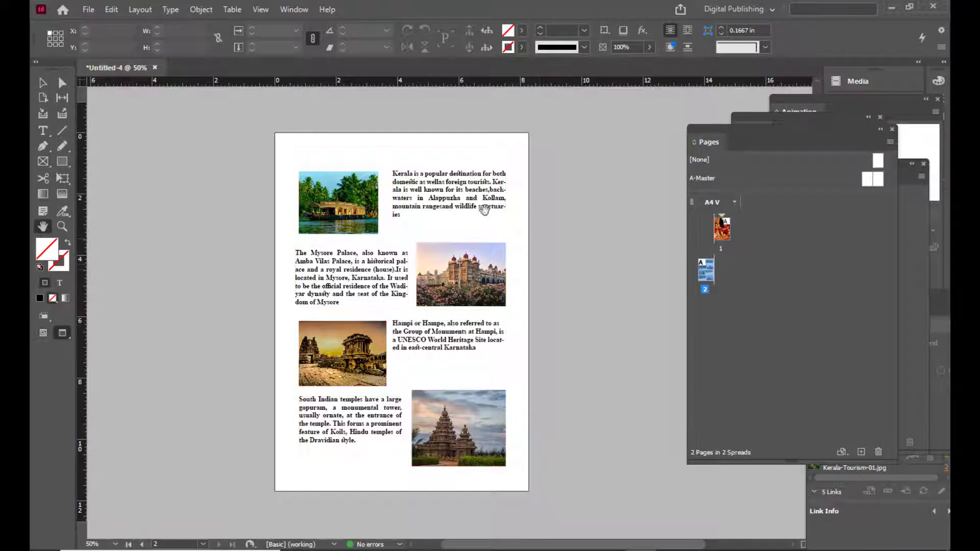
key(w)
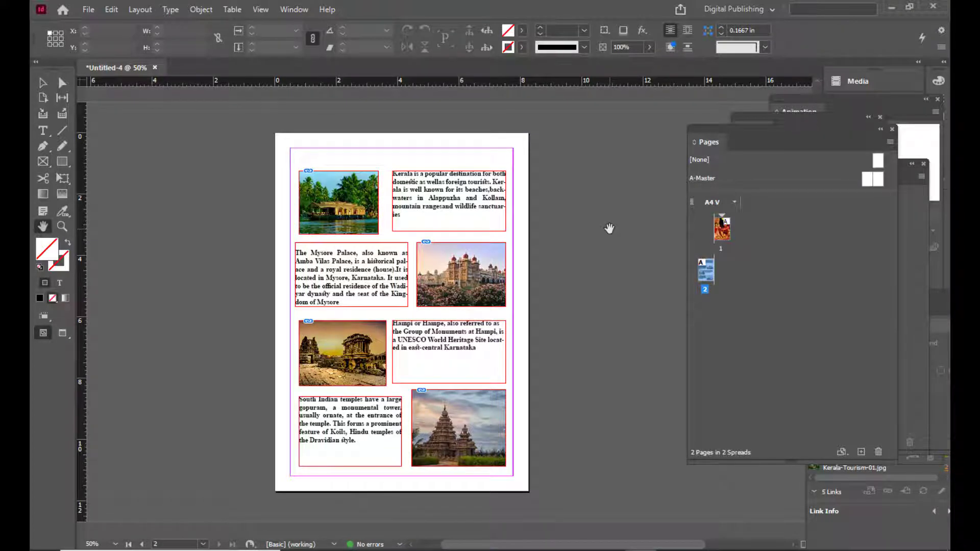
Draw a text frame centred at the upper margin of page 2 and enter the heading "Places To Visit".
scroll(499, 184, up, 2)
scroll(547, 203, down, 1)
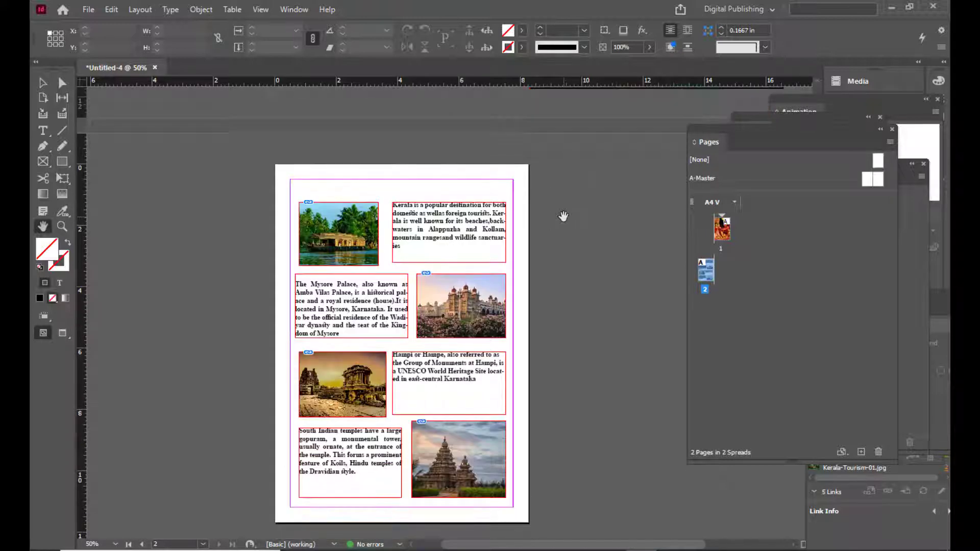
key(ctrl+equal)
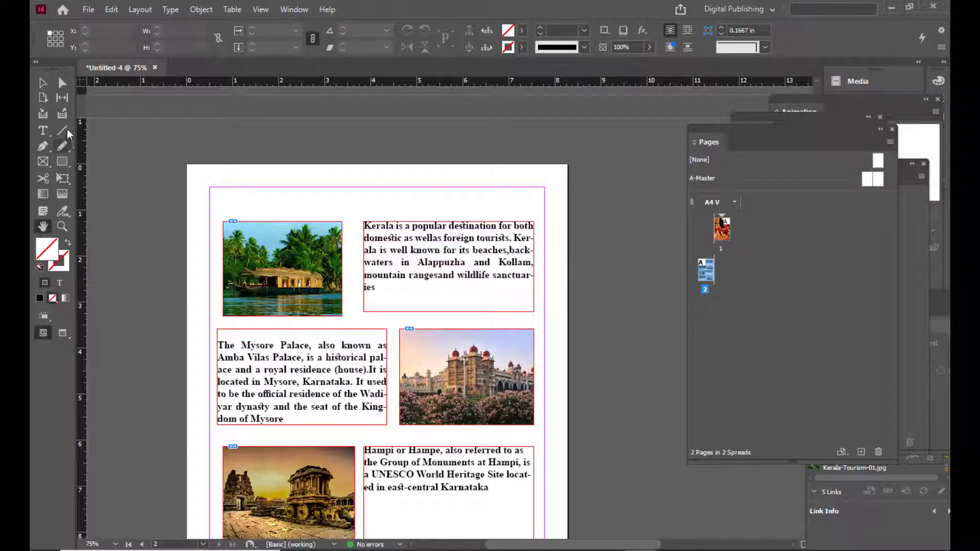
click(43, 132)
drag(320, 188, 461, 210)
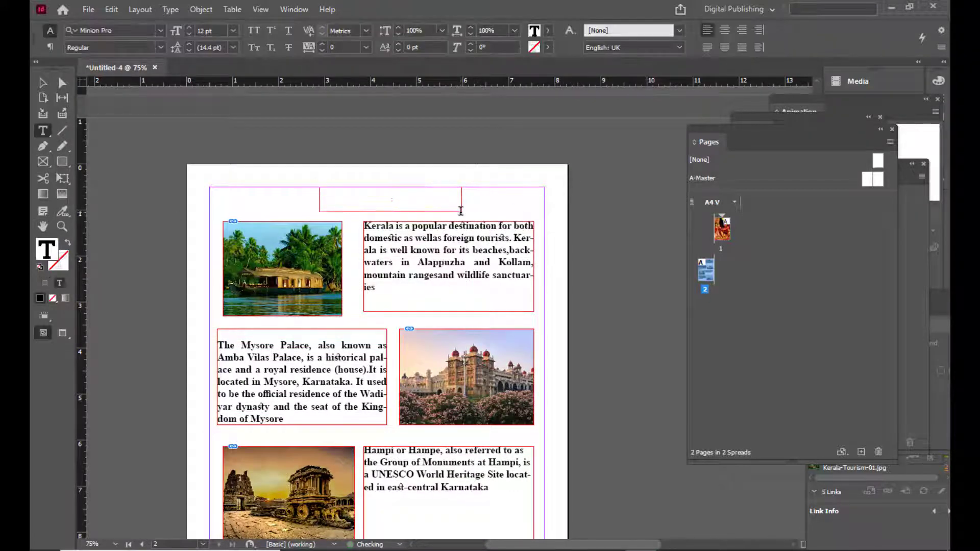
text(Places To Visit)
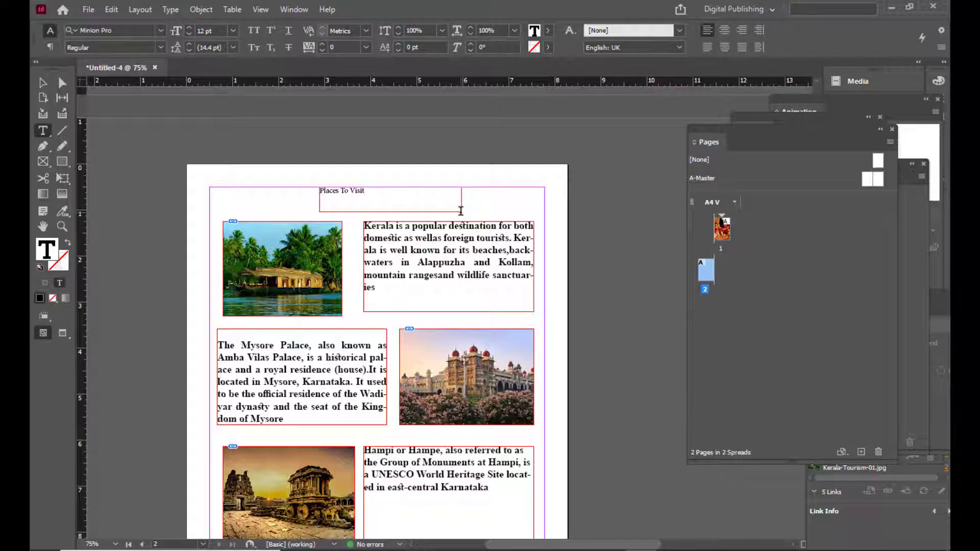
Set the whole "Places To Visit" heading in the Great Vibes font.
key(ctrl+shift+Left)
key(ctrl+shift+Left)
key(ctrl+shift+Left)
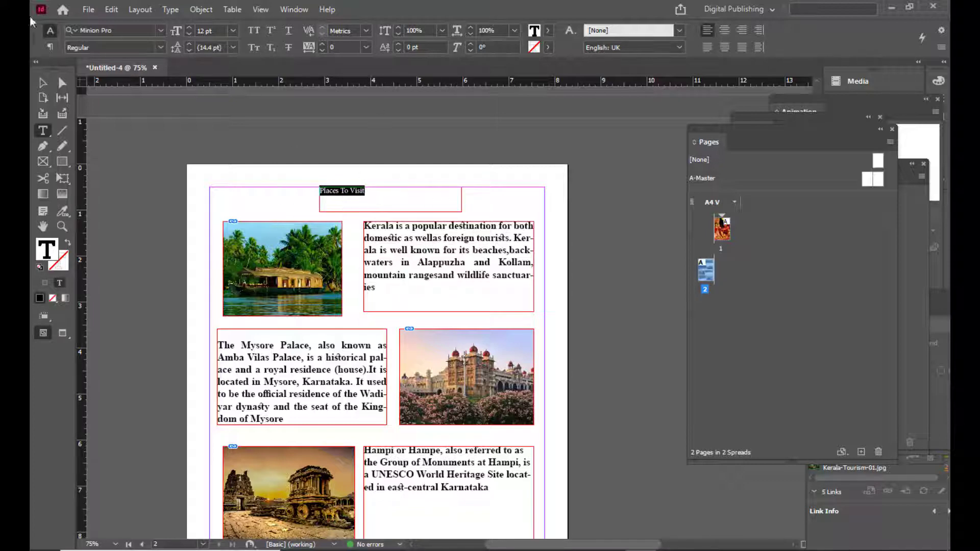
click(124, 31)
text(G)
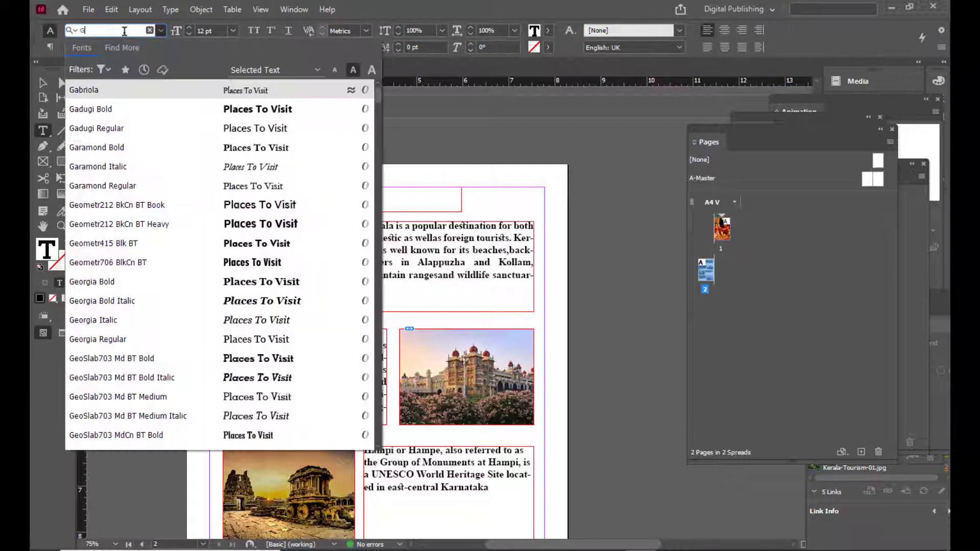
text(re)
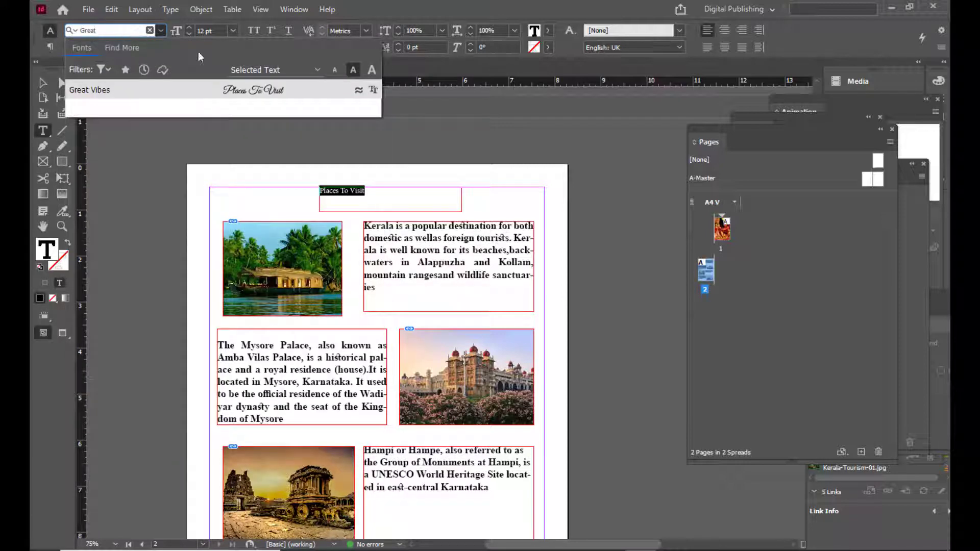
text(at)
click(245, 96)
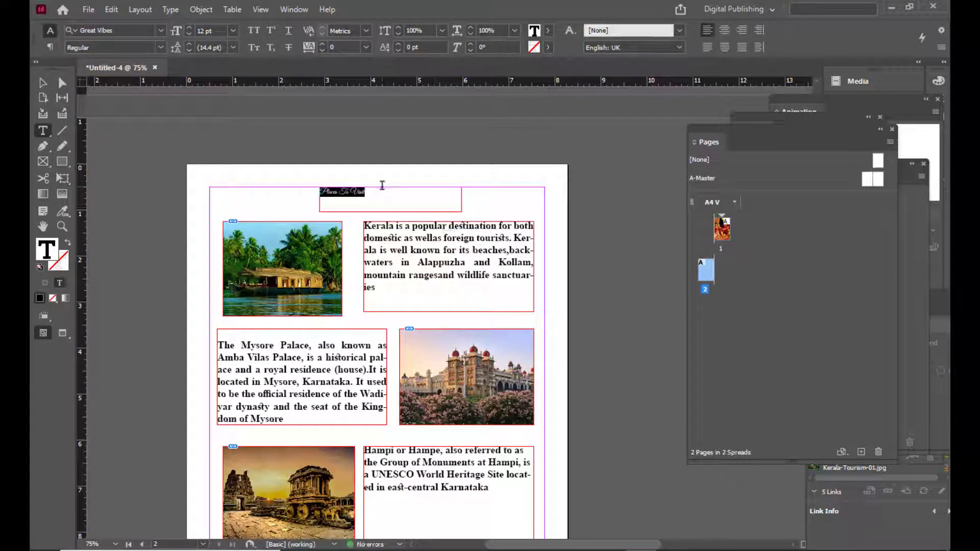
Enlarge the "Places To Visit" heading to 28 pt, centre it in its frame and leave text editing.
key(ctrl+shift+period)
key(ctrl+shift+period)
key(ctrl+shift+period)
key(ctrl+shift+period)
key(ctrl+shift+period)
key(ctrl+shift+period)
key(ctrl+shift+period)
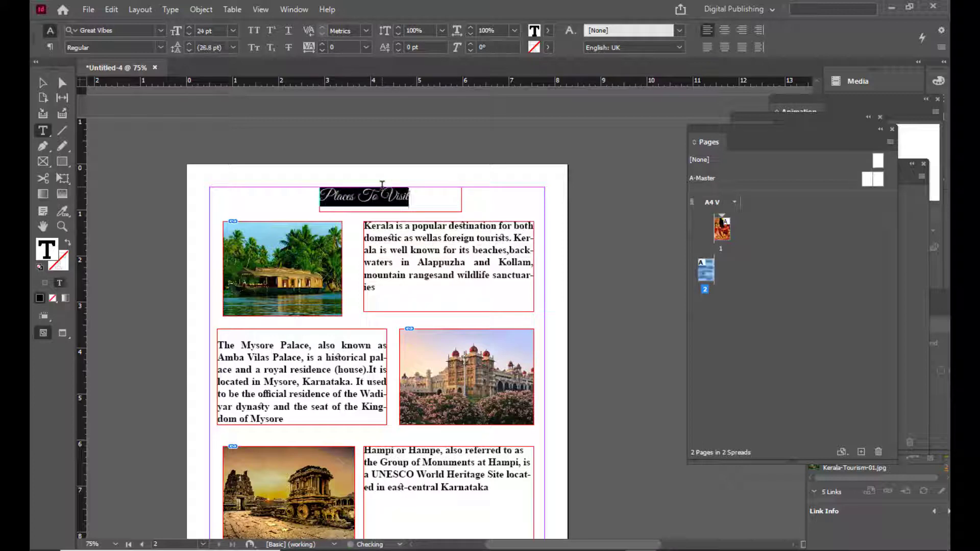
key(ctrl+shift+period)
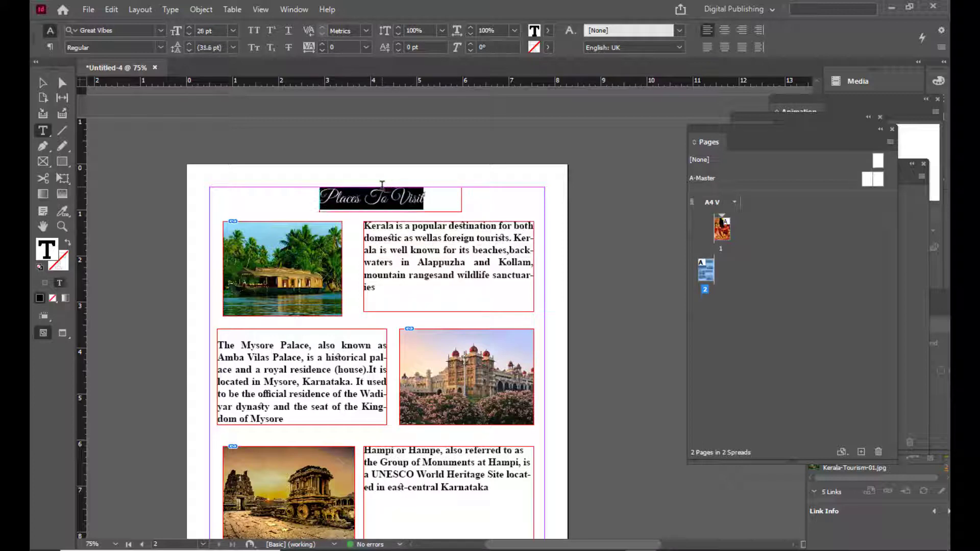
click(725, 30)
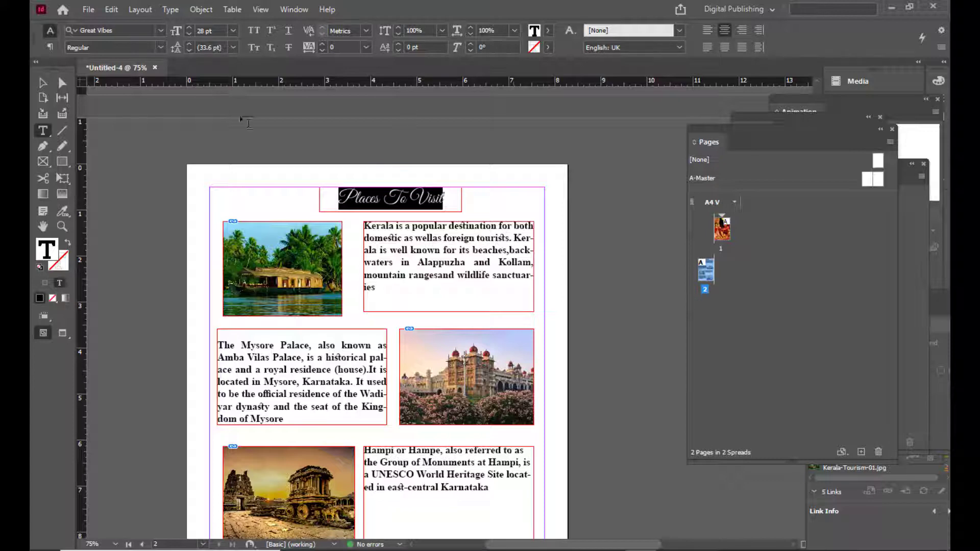
key(Escape)
Preview the whole second page without frame edges and guides to check the heading and layout.
click(437, 143)
key(w)
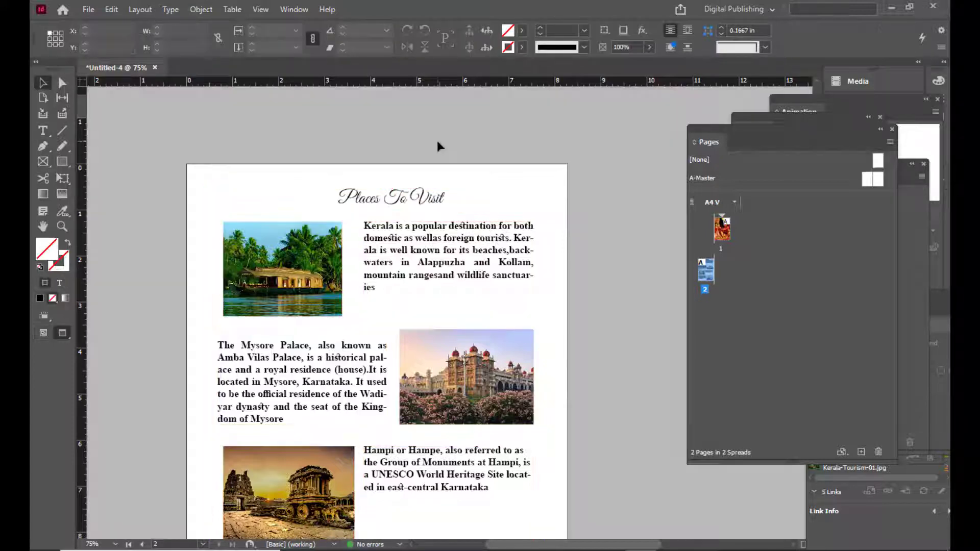
key(w)
scroll(437, 141, down, 3)
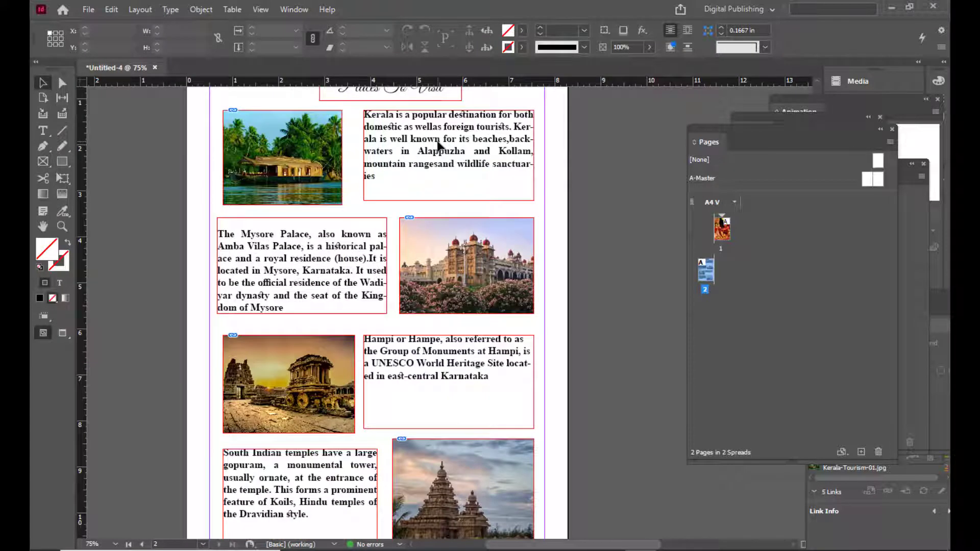
key(ctrl+minus)
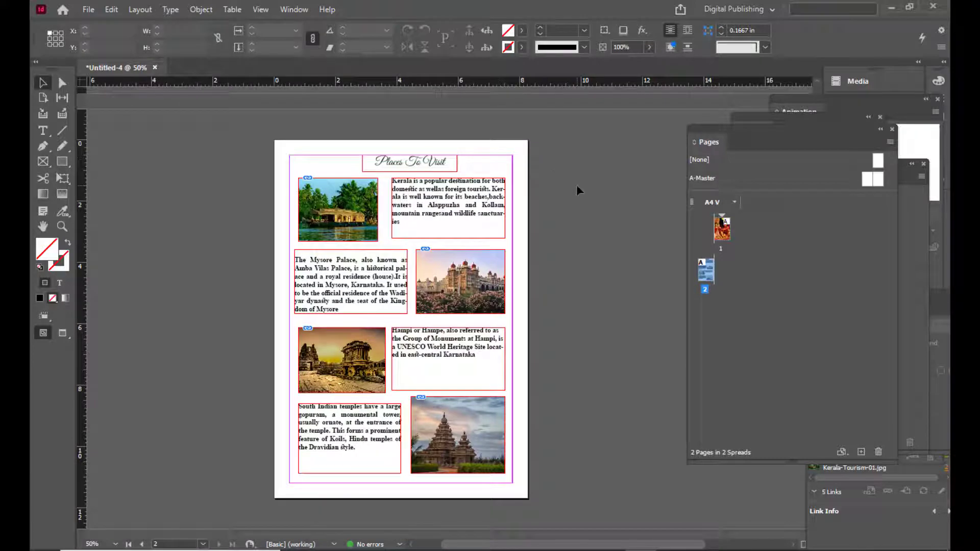
key(w)
key(w)
key(w)
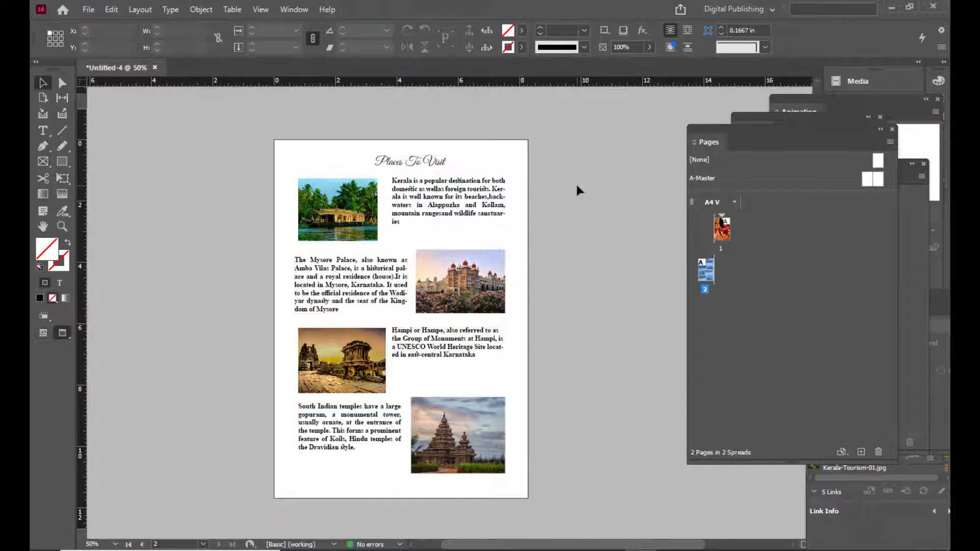
scroll(555, 230, up, 7)
scroll(554, 230, down, 8)
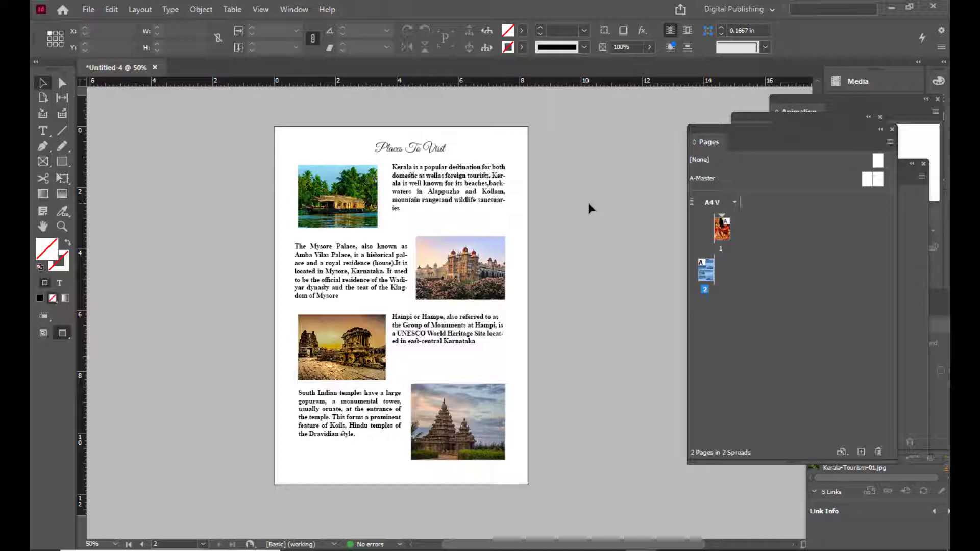
scroll(663, 164, up, 2)
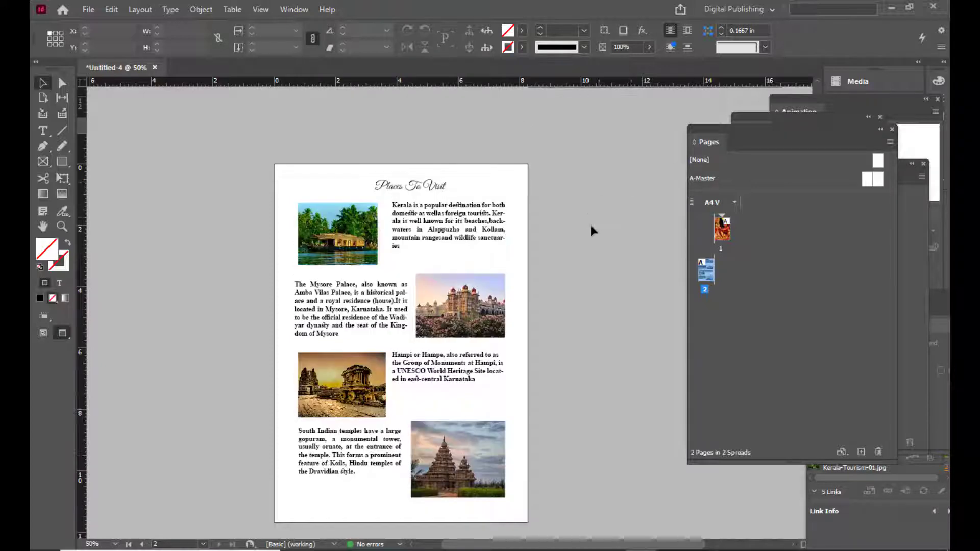
scroll(590, 230, down, 2)
Add a third page beside page 2 and show the full spread in the normal view.
drag(699, 130, 629, 101)
click(599, 418)
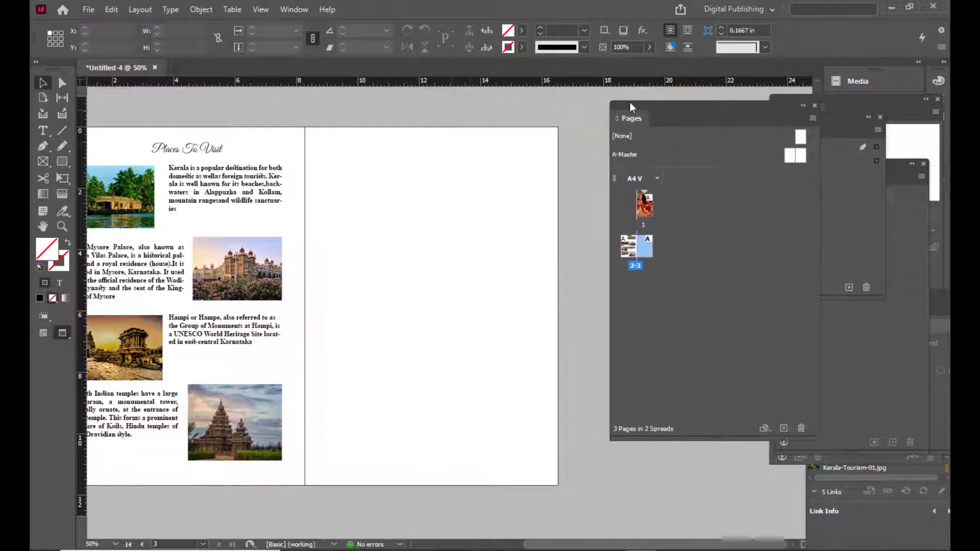
scroll(464, 179, up, 6)
scroll(464, 179, down, 4)
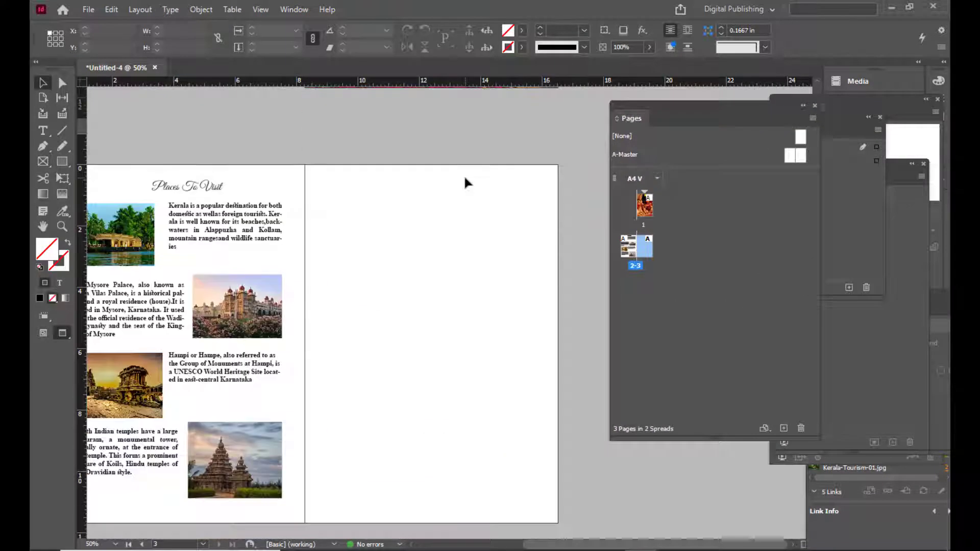
key(h)
drag(416, 256, 455, 215)
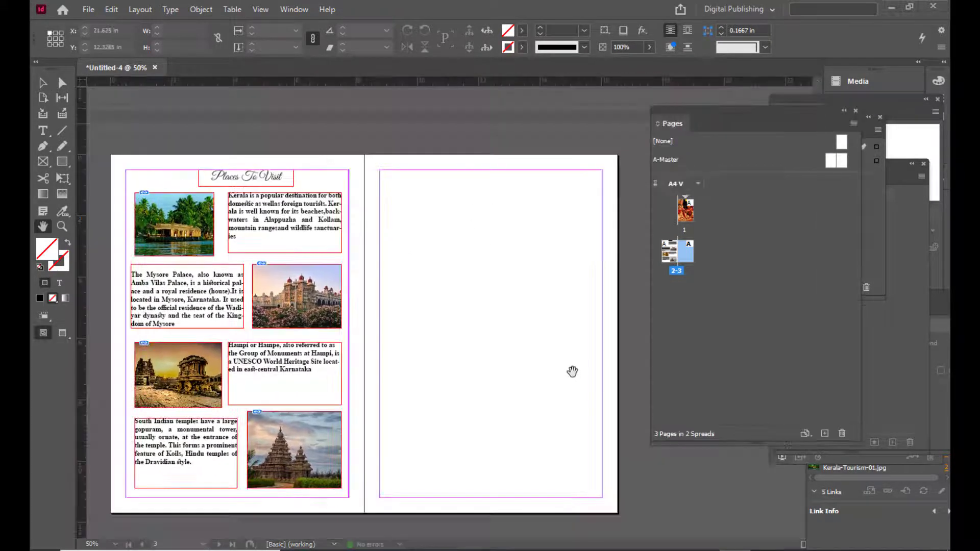
Draw a text frame about 5.36 by 1.48 in at page 3's upper margin and enter "Explore The Paradise" and "of South India" on two lines.
click(41, 128)
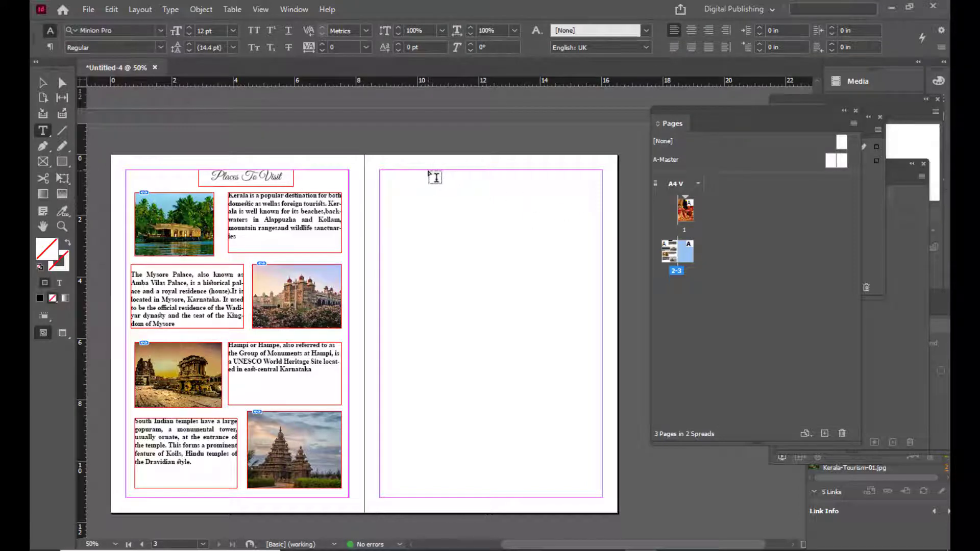
drag(418, 172, 582, 215)
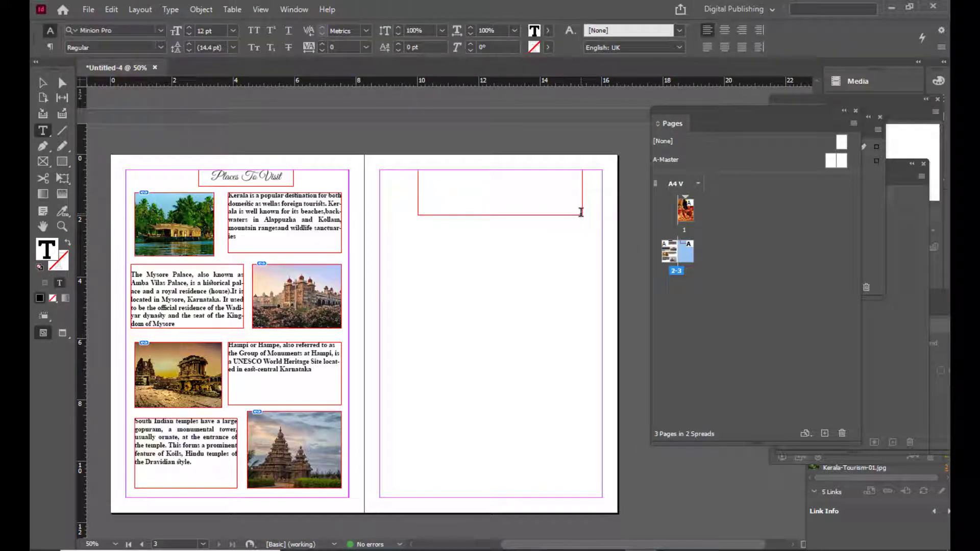
click(581, 212)
text(Explore The)
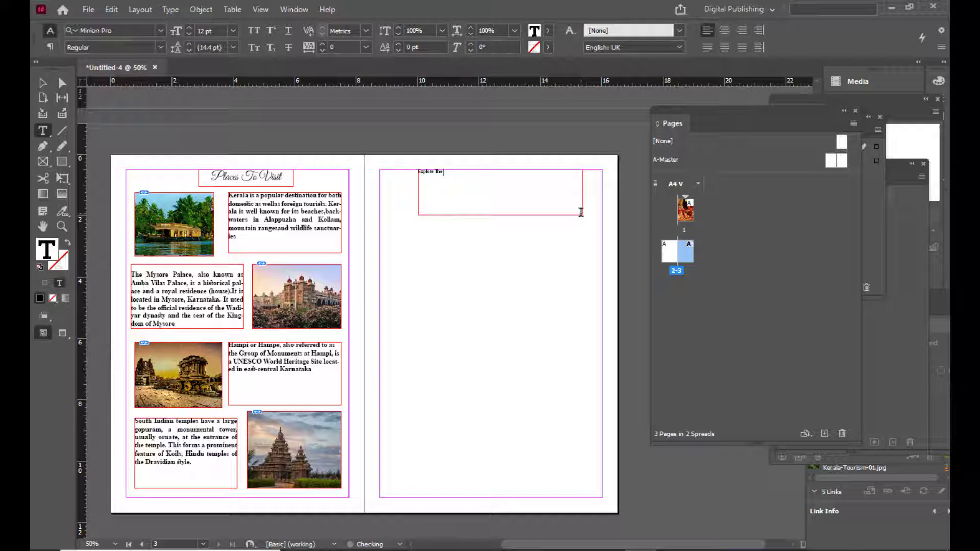
text( Paradise)
key(Return)
text(of S)
Select both lines of the page 3 heading and enlarge the text to 36 pt.
key(ctrl+shift+Left)
key(ctrl+shift+Left)
key(ctrl+shift+Left)
key(ctrl+shift+Left)
key(ctrl+shift+Left)
key(ctrl+shift+Left)
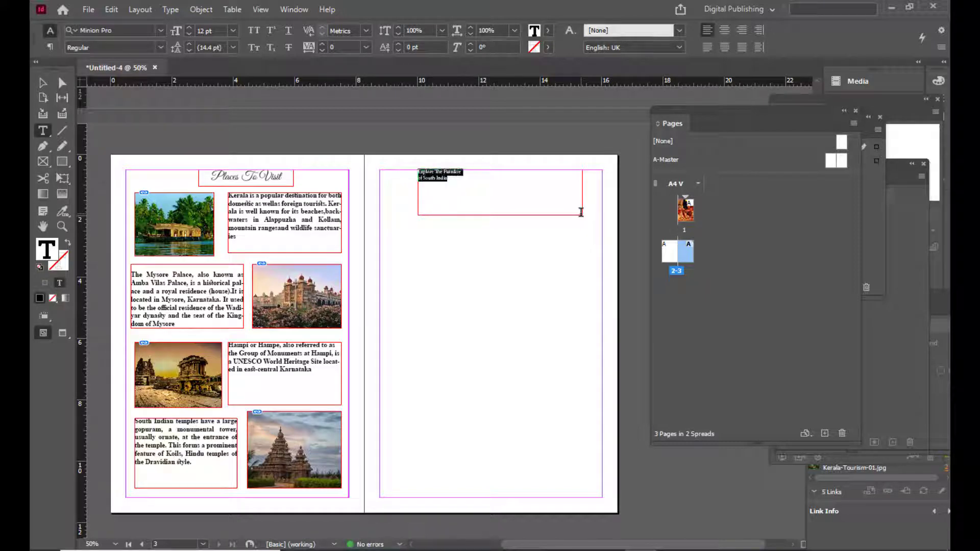
key(ctrl+shift+period)
key(ctrl+shift+period)
key(ctrl+shift+period)
key(ctrl+shift+period)
key(ctrl+shift+period)
key(ctrl+shift+period)
key(ctrl+shift+period)
key(ctrl+shift+period)
key(ctrl+shift+period)
key(ctrl+shift+period)
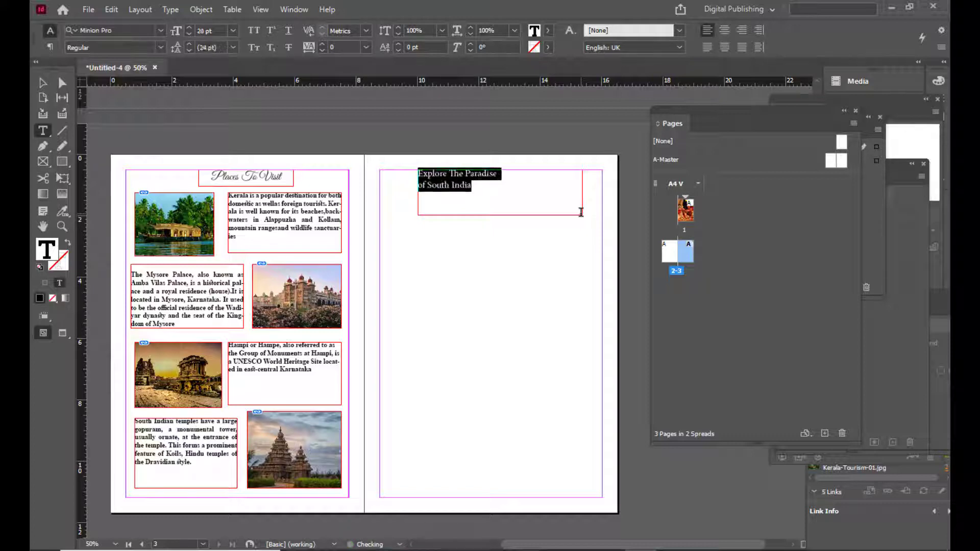
key(ctrl+shift+period)
key(ctrl+shift+period)
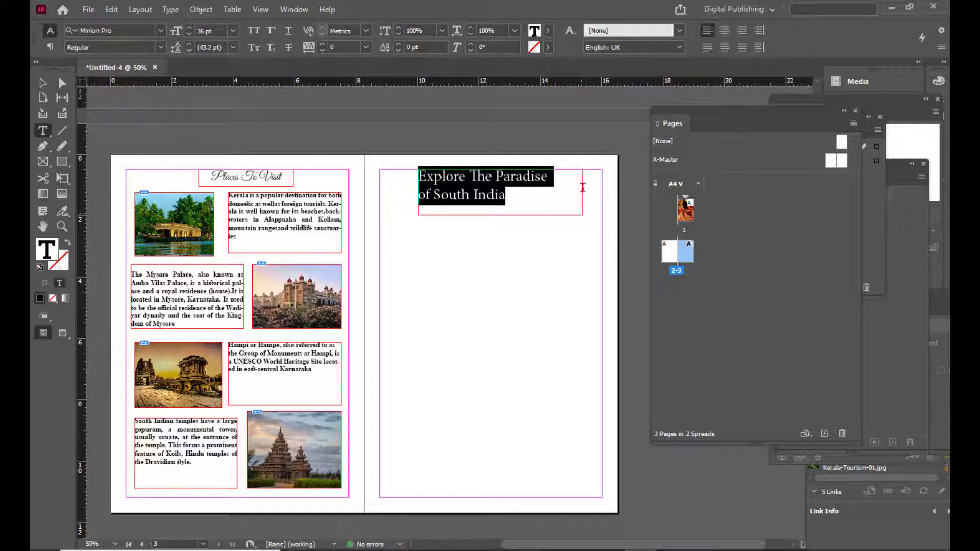
Set the page 3 heading in Great Vibes, centre both lines in the frame and leave text editing.
click(122, 31)
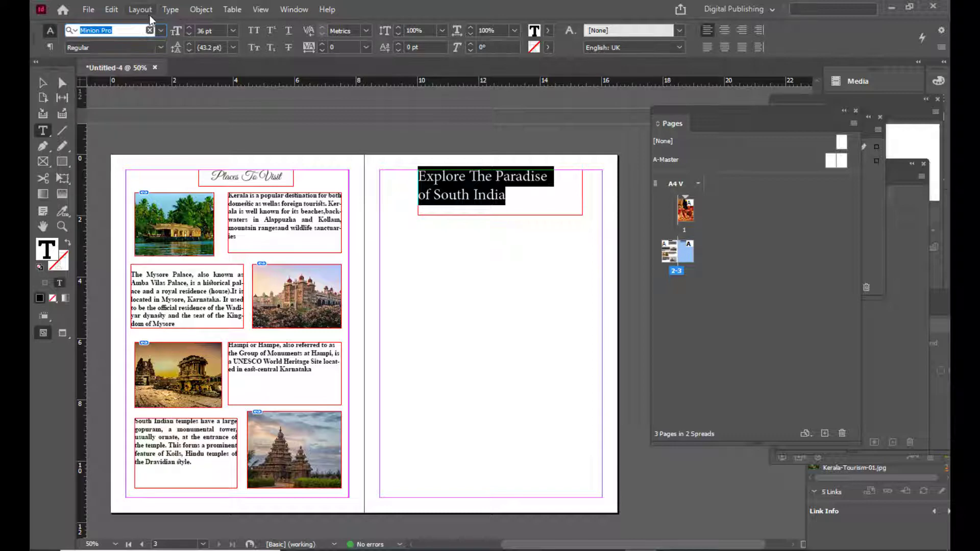
text(g)
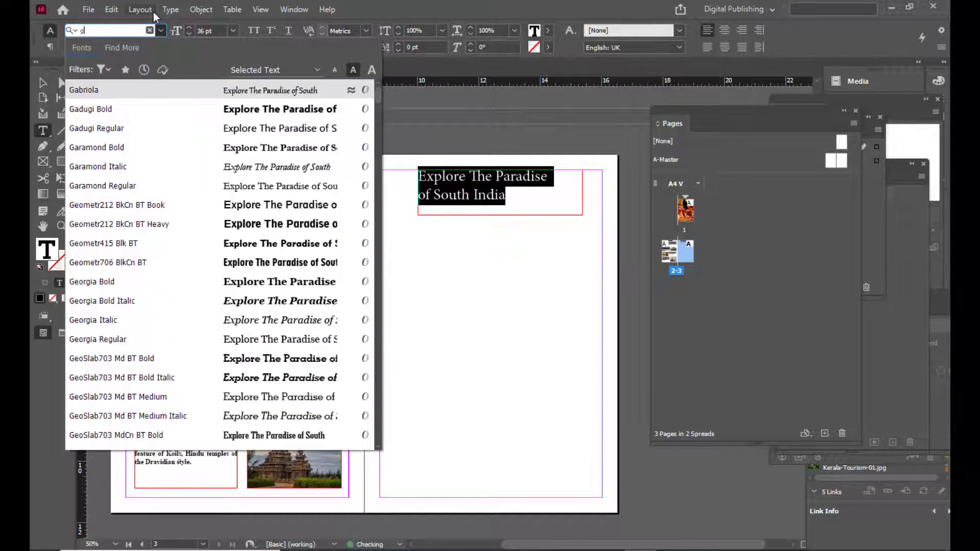
key(BackSpace)
text(GR)
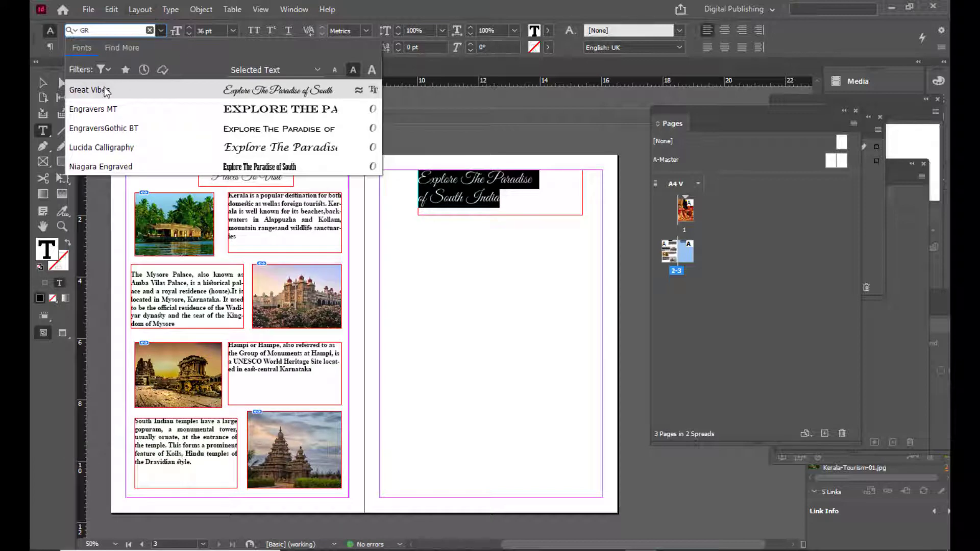
key(Return)
click(725, 30)
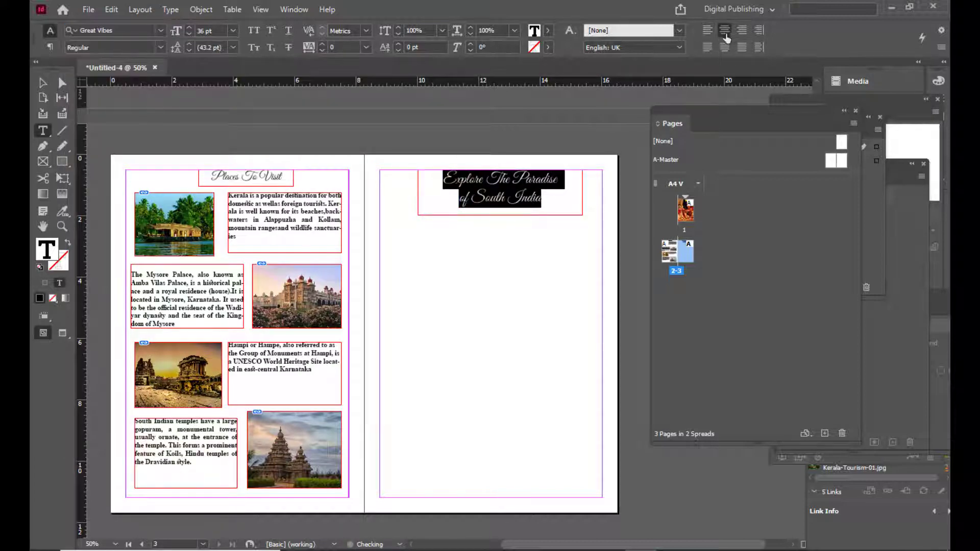
click(42, 82)
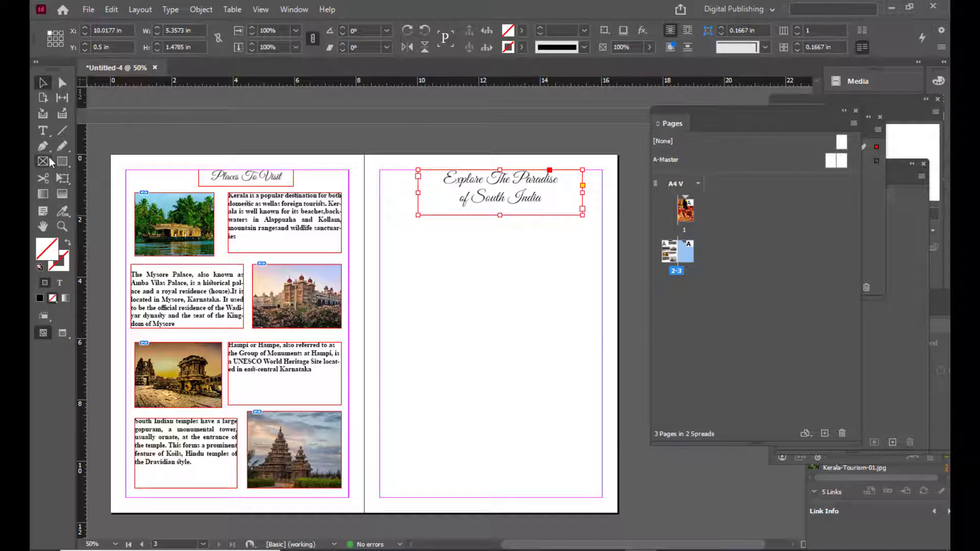
Enlarge both lines of the "Explore The Paradise of South India" heading to 40 pt and leave text editing.
click(42, 131)
drag(556, 203, 440, 179)
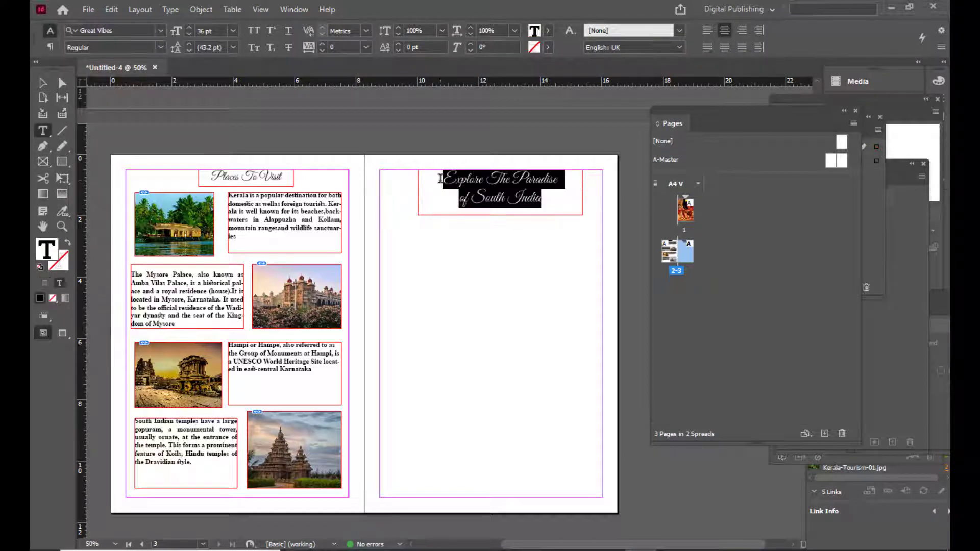
key(ctrl+shift+period)
key(ctrl+shift+period)
key(ctrl+shift+period)
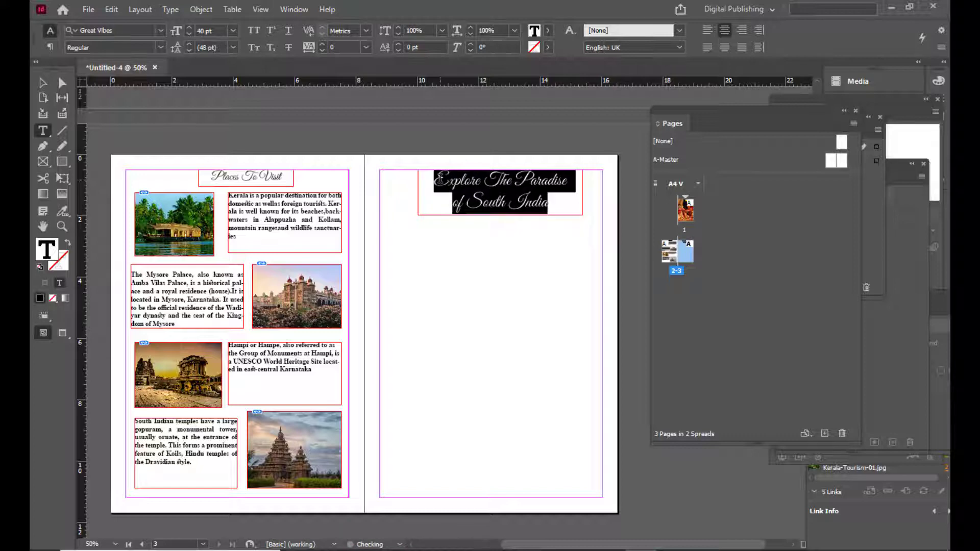
key(Escape)
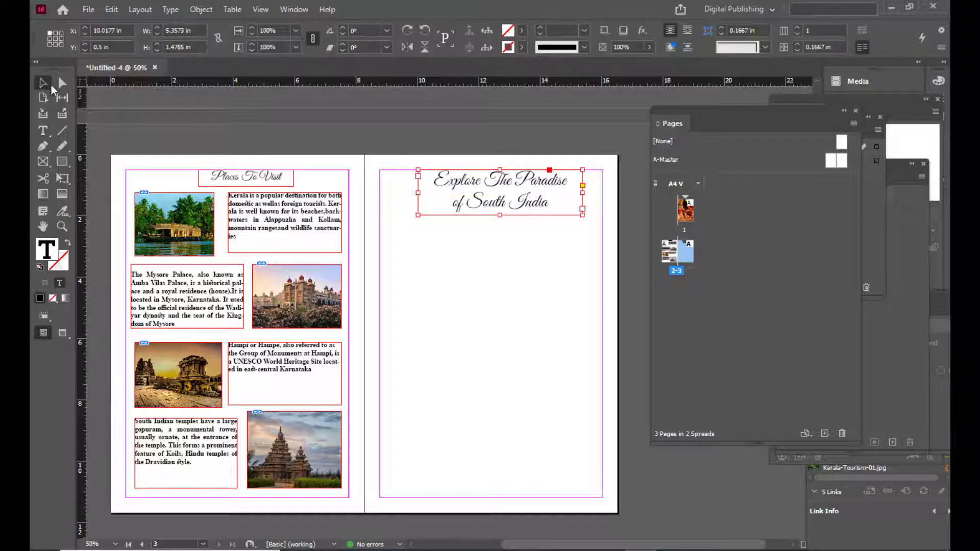
Preview the spread of pages 2 and 3 without frame edges and guides, and return to the normal view.
click(525, 138)
key(w)
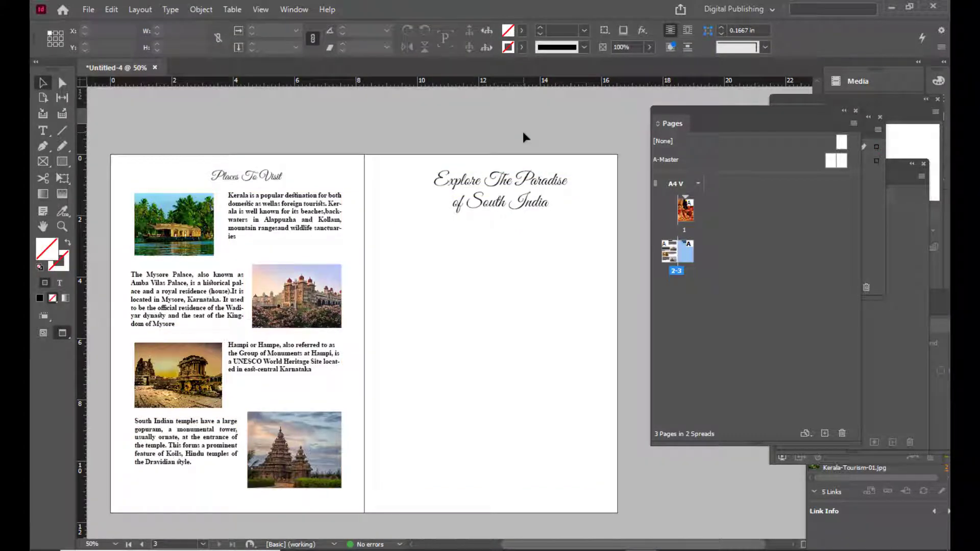
key(w)
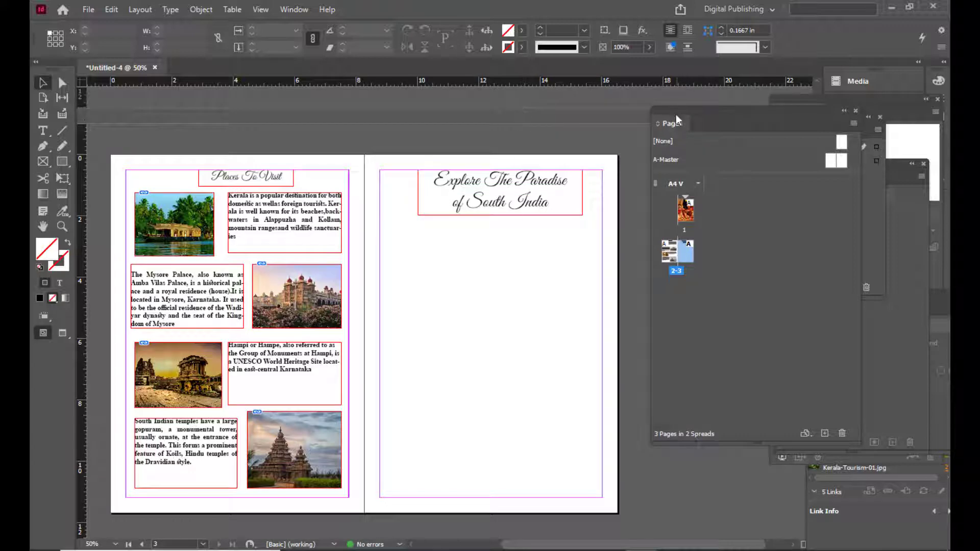
Draw an empty rectangular picture frame about 5.53 by 3.24 in below the heading on page 3.
drag(675, 114, 710, 109)
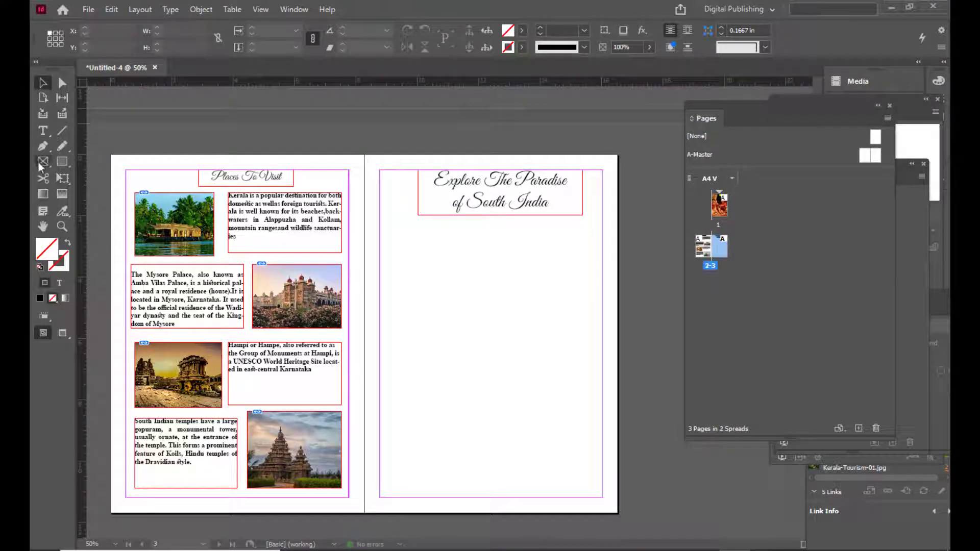
click(42, 163)
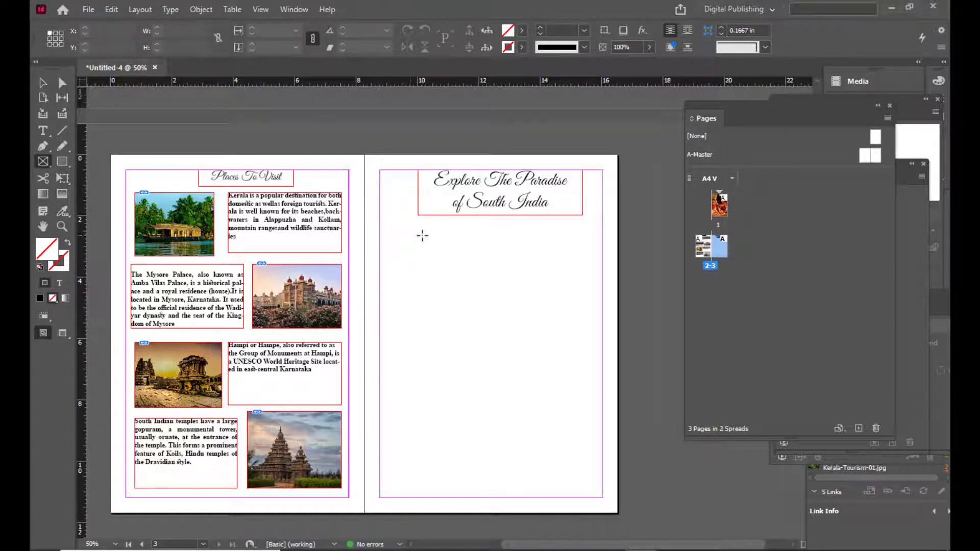
drag(413, 235, 582, 335)
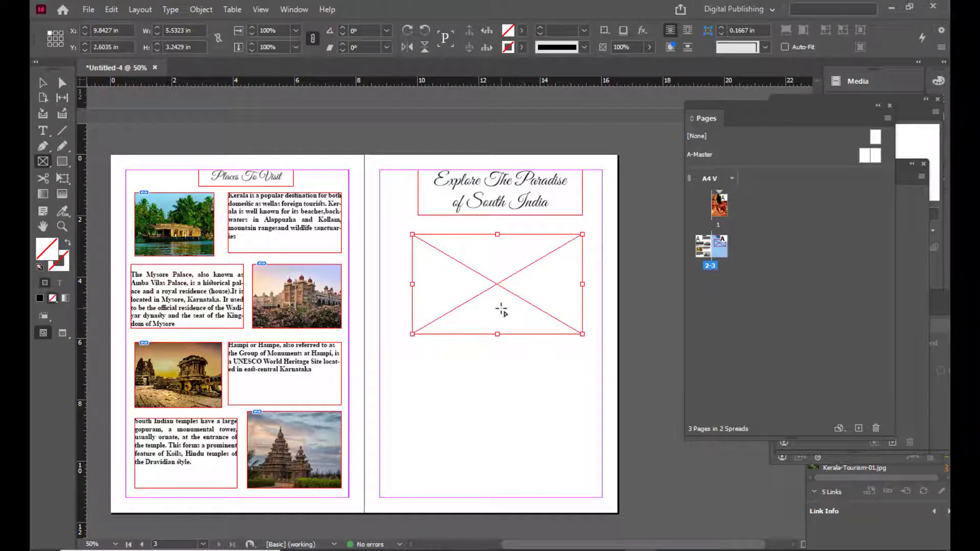
Place girl-6352783_1920 into the empty picture frame on page 3, fill the frame proportionally and deselect it.
key(ctrl+d)
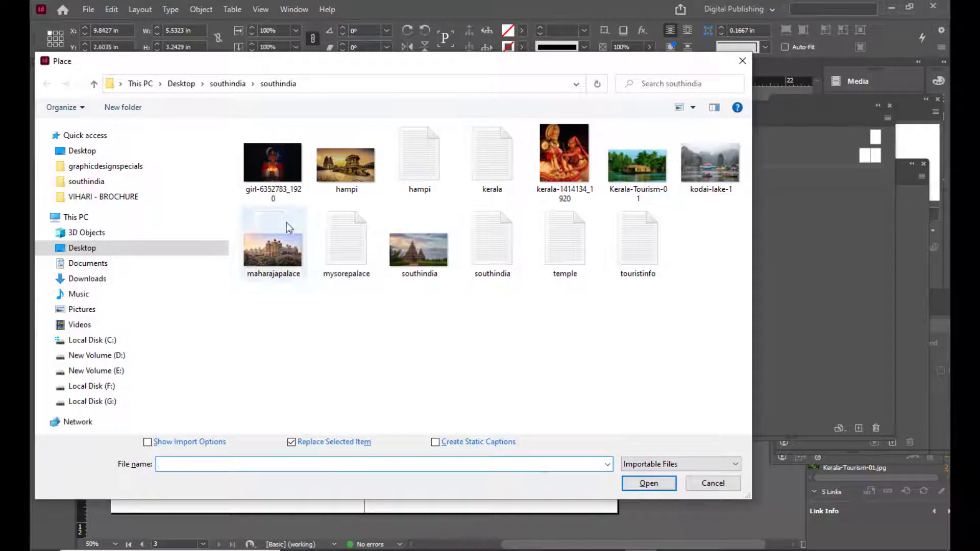
click(273, 162)
drag(402, 68, 298, 67)
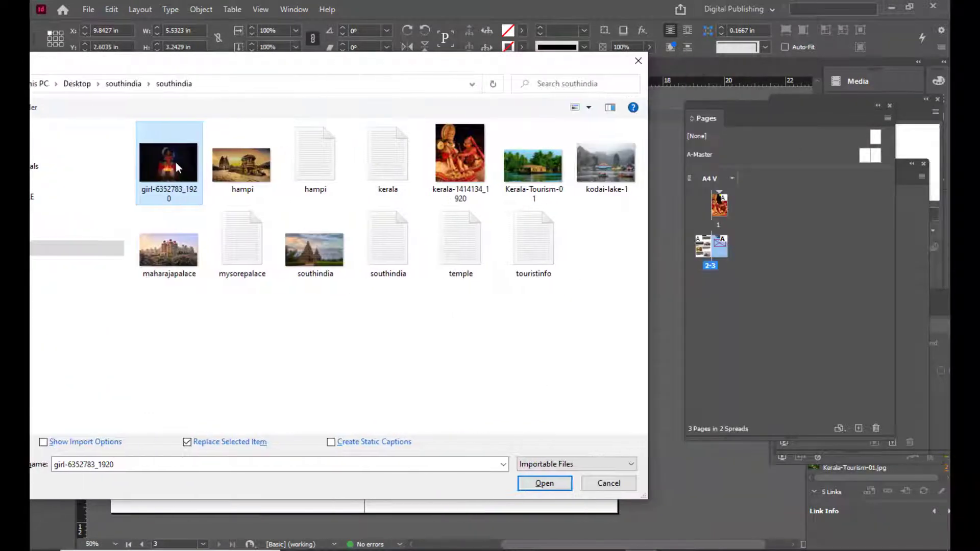
click(544, 483)
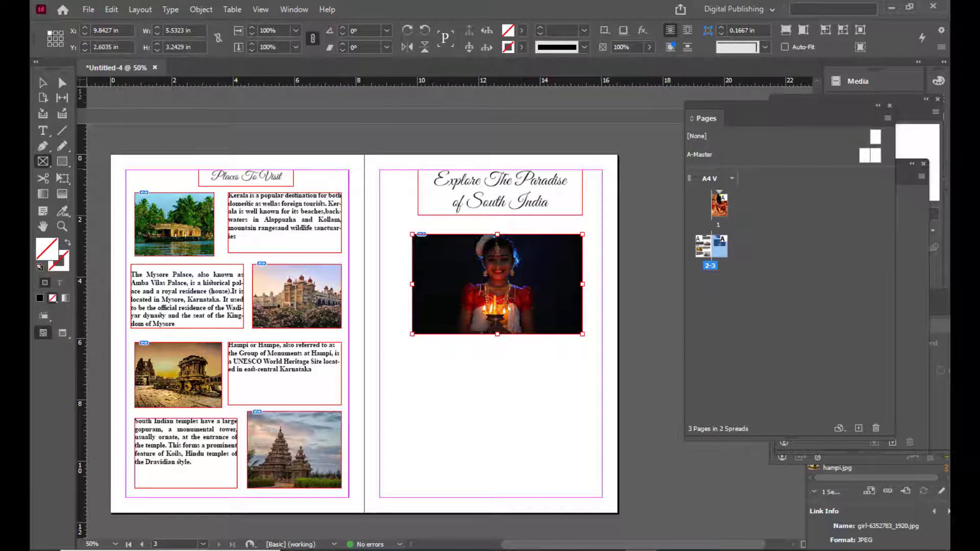
right_click(561, 277)
mouse_move(614, 346)
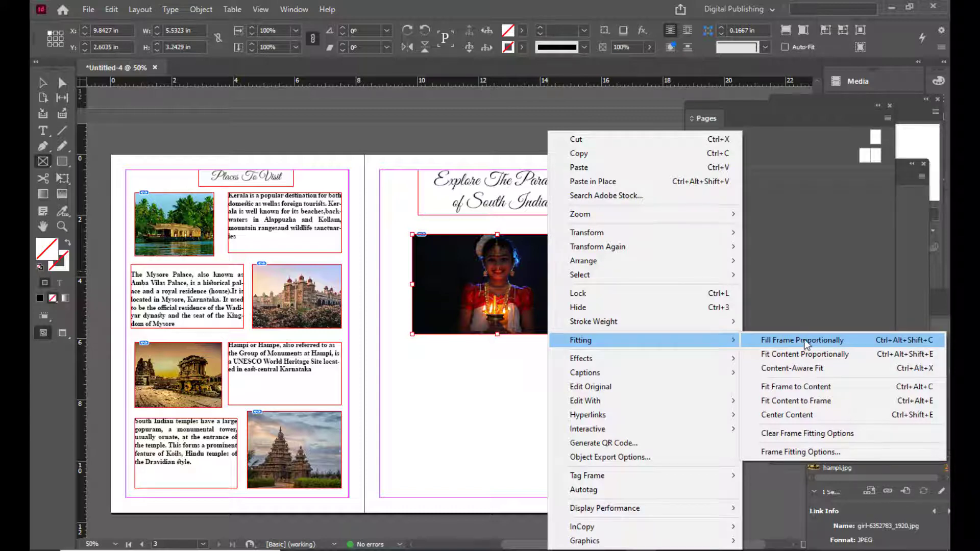
click(870, 340)
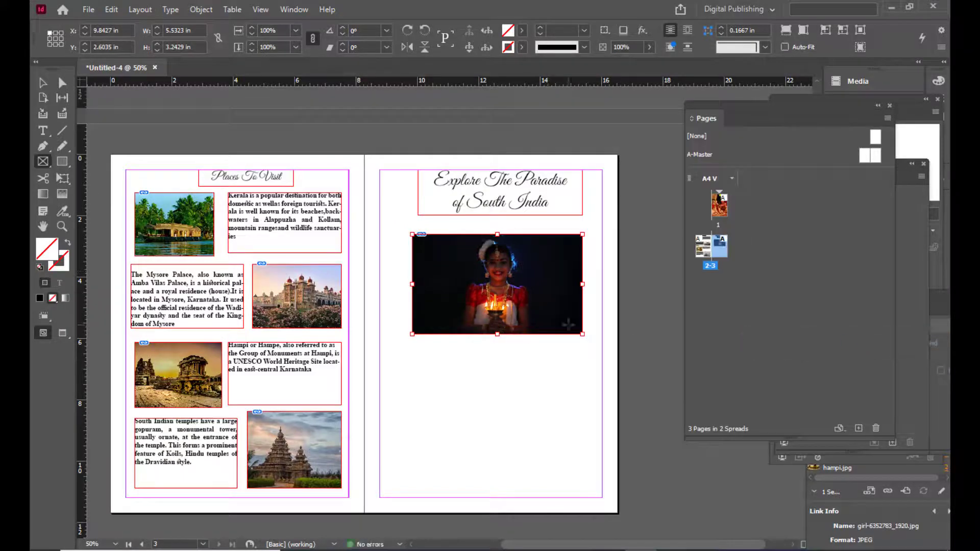
click(556, 110)
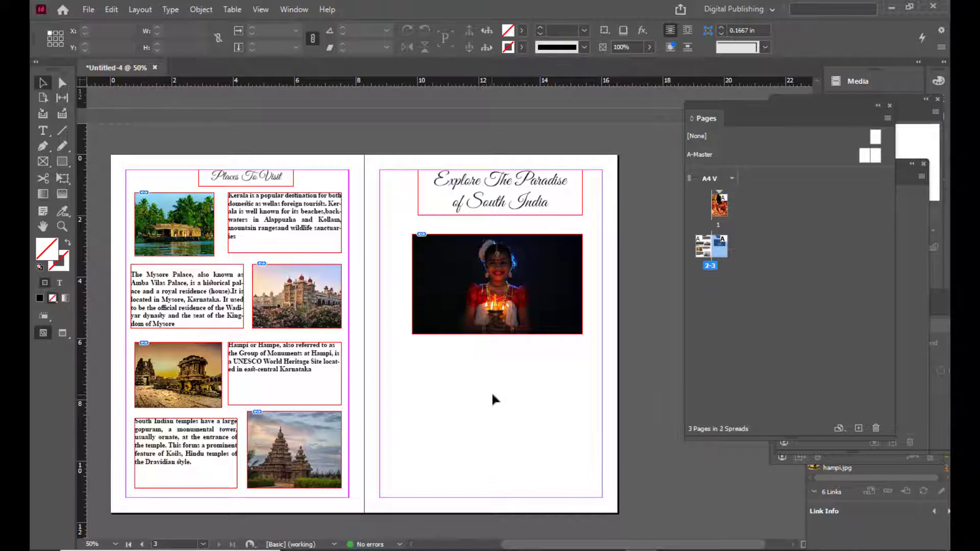
Draw a text frame about 7.27 by 4.91 in below the photo and paste in the southindia Notepad text up to "20% of India's population.".
click(43, 130)
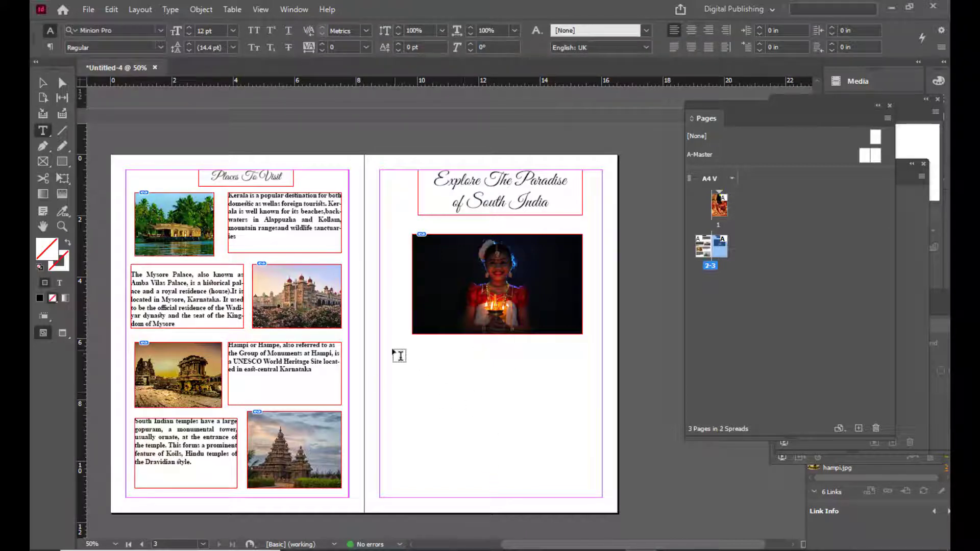
drag(380, 348, 603, 497)
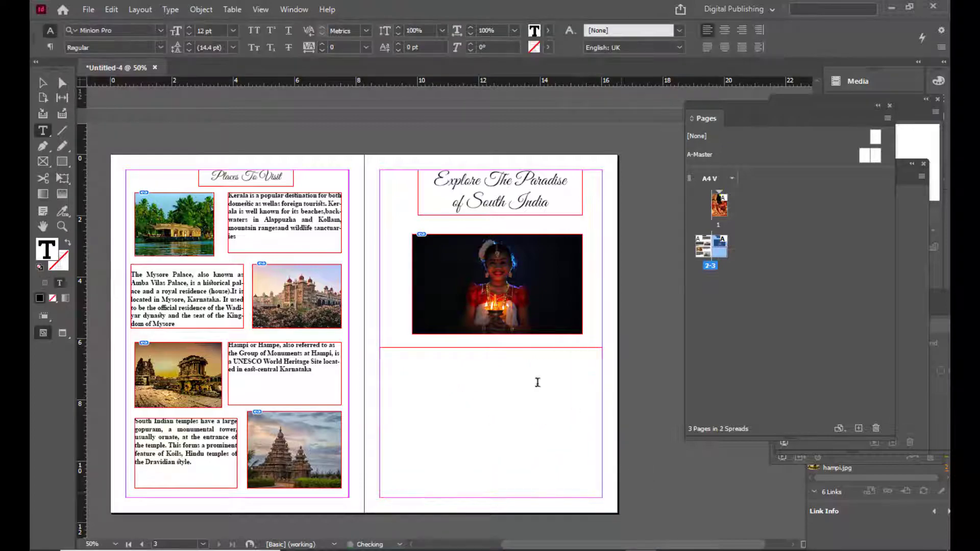
mouse_move(702, 550)
click(799, 501)
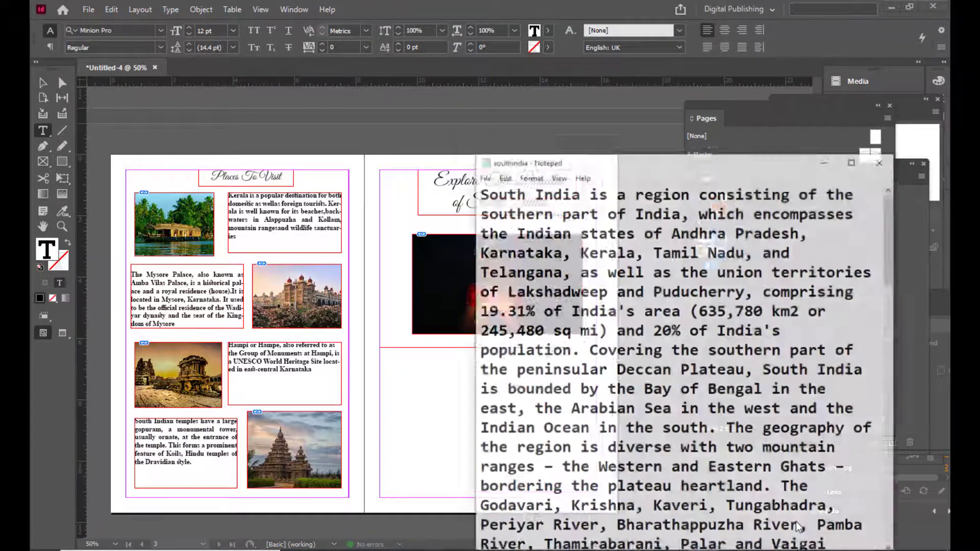
drag(549, 134, 422, 122)
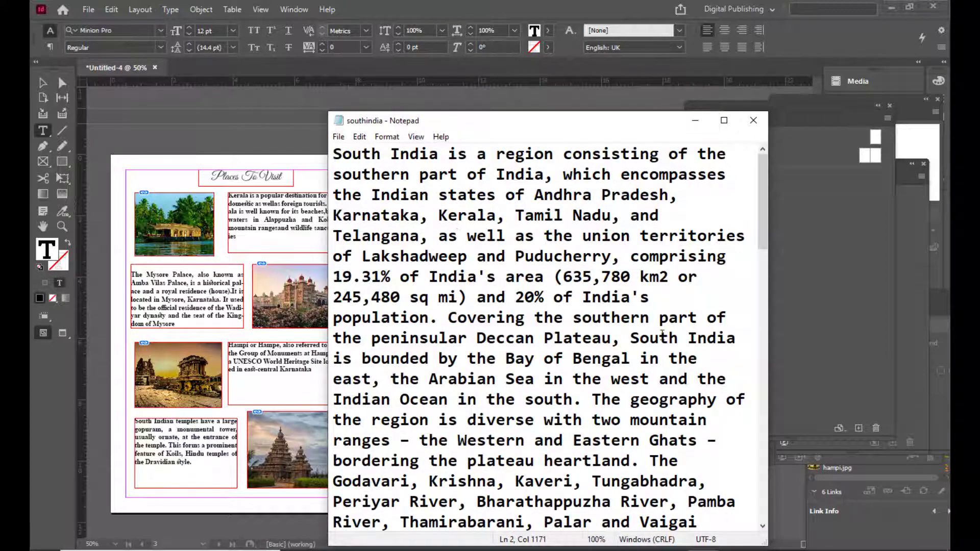
drag(438, 319, 305, 162)
right_click(508, 177)
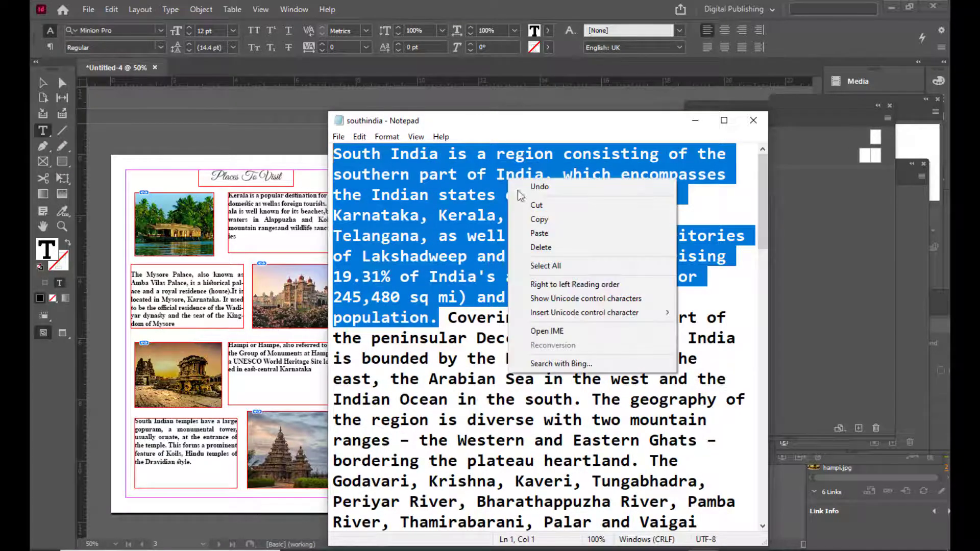
click(533, 219)
click(695, 121)
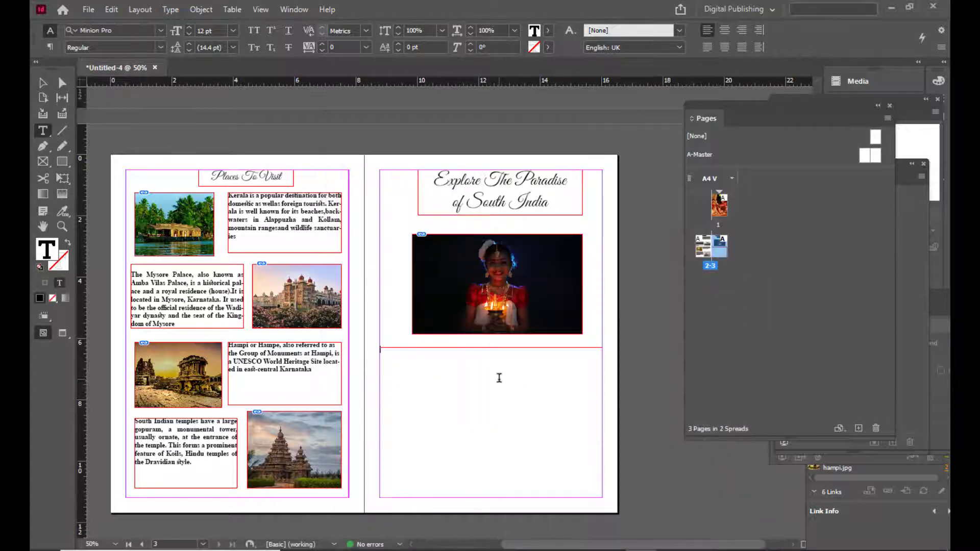
key(ctrl+v)
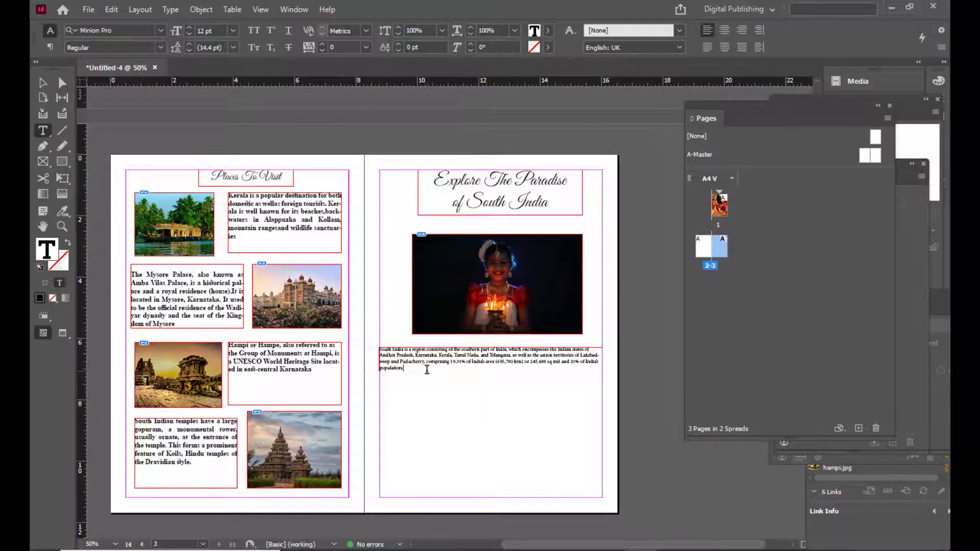
Copy the southindia Notepad passage from "Covering the southern part" to "Malayalam." and paste it after the first passage on page 3.
key(ctrl+a)
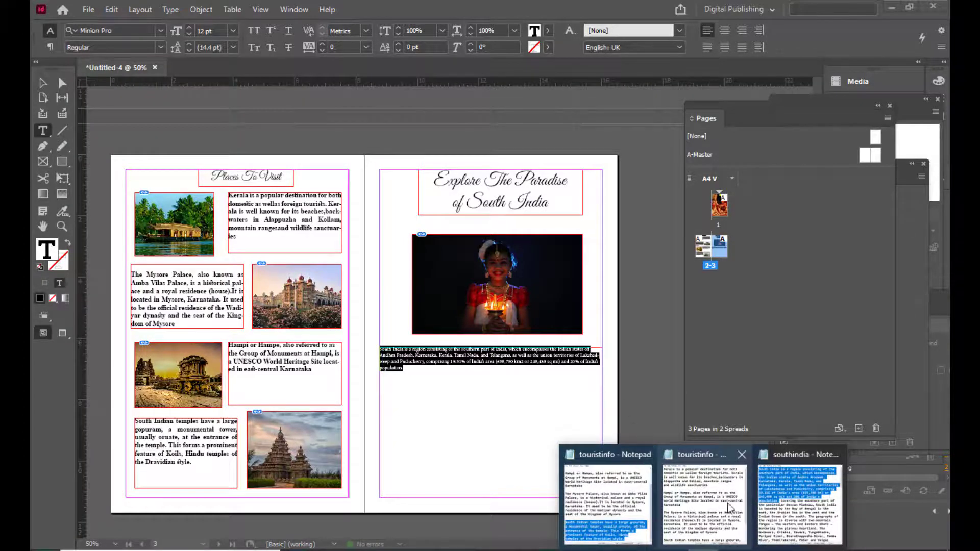
click(785, 501)
drag(517, 128, 449, 84)
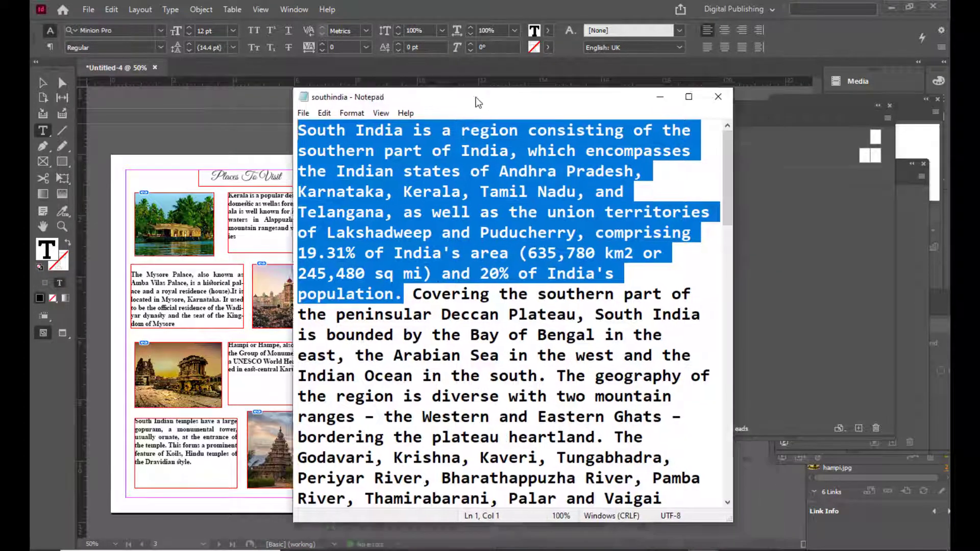
scroll(570, 430, down, 3)
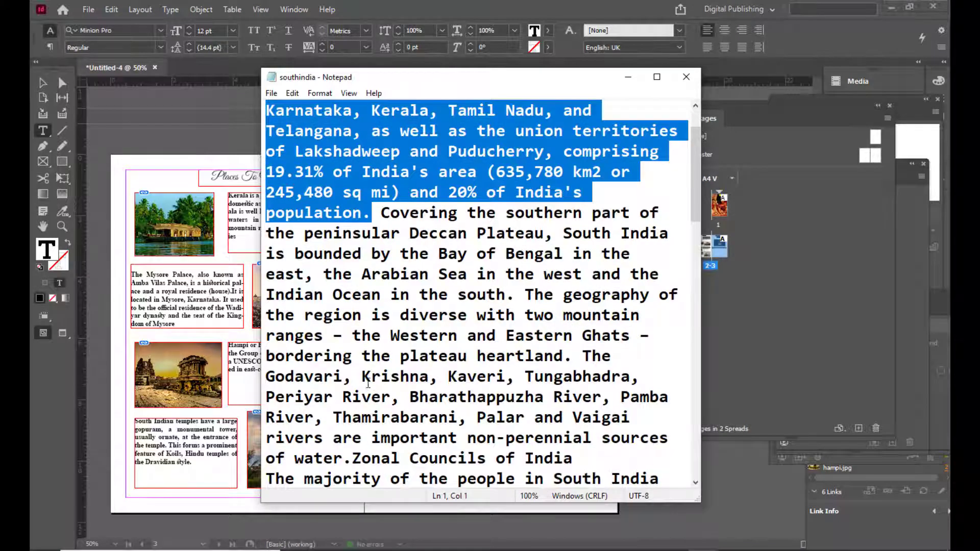
drag(488, 417, 381, 274)
right_click(448, 278)
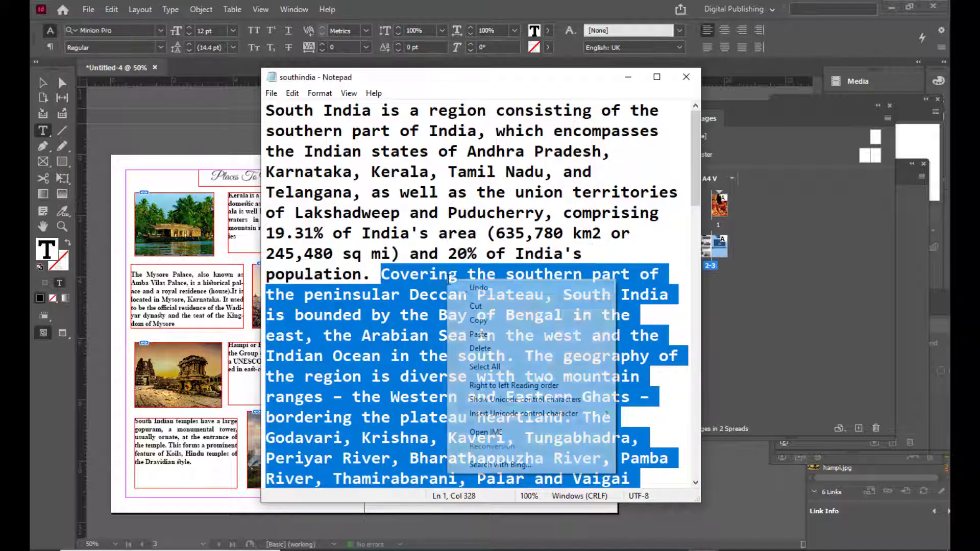
click(484, 320)
click(629, 76)
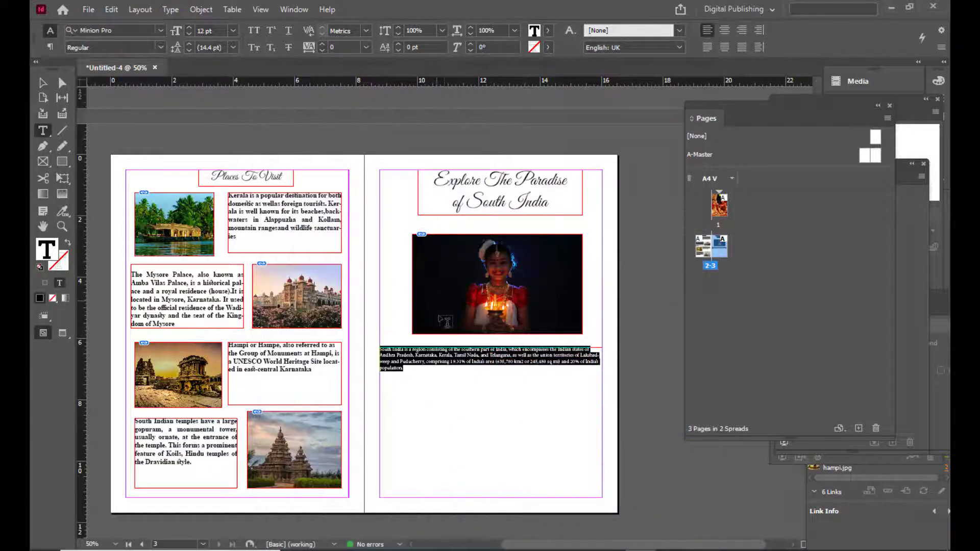
click(416, 370)
key(ctrl+v)
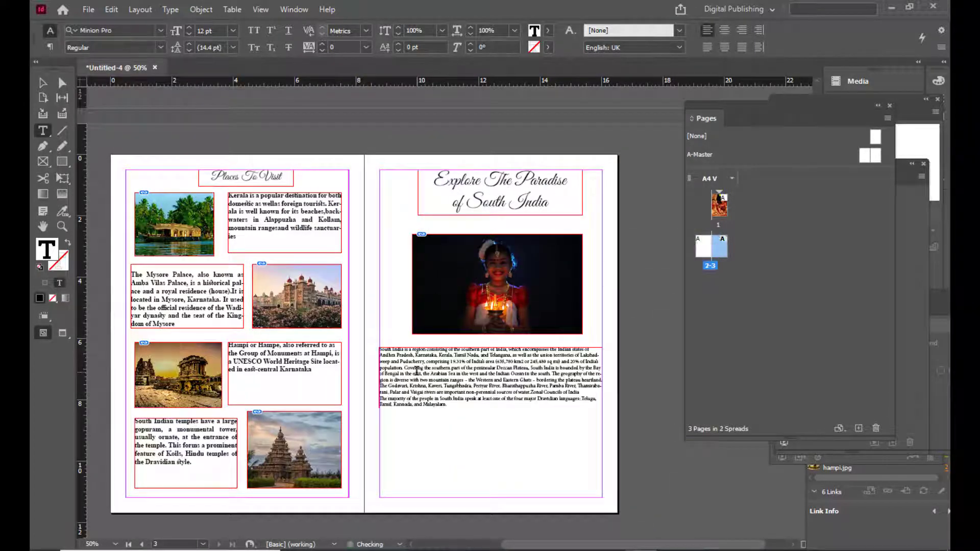
Set all the body text below the page 3 photo in Times New Roman Bold.
key(ctrl+a)
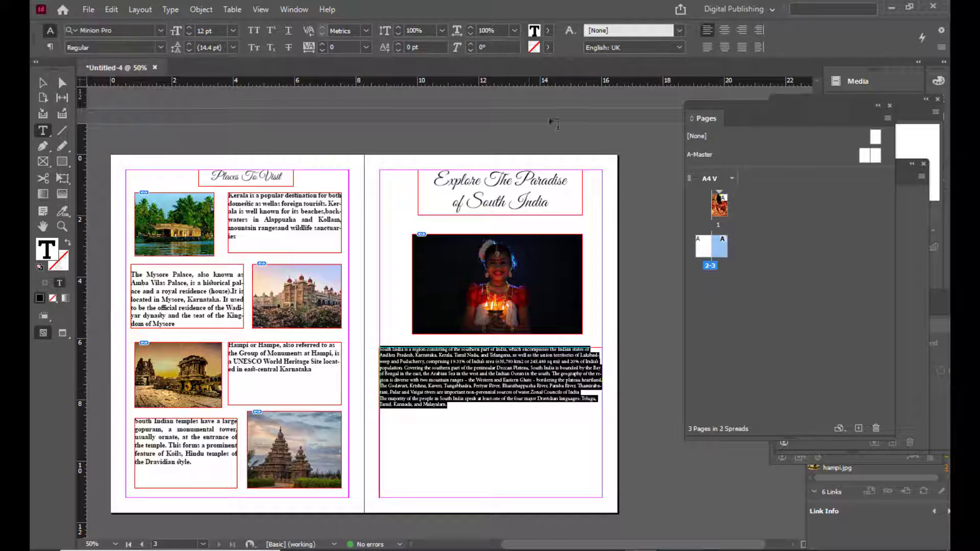
click(125, 32)
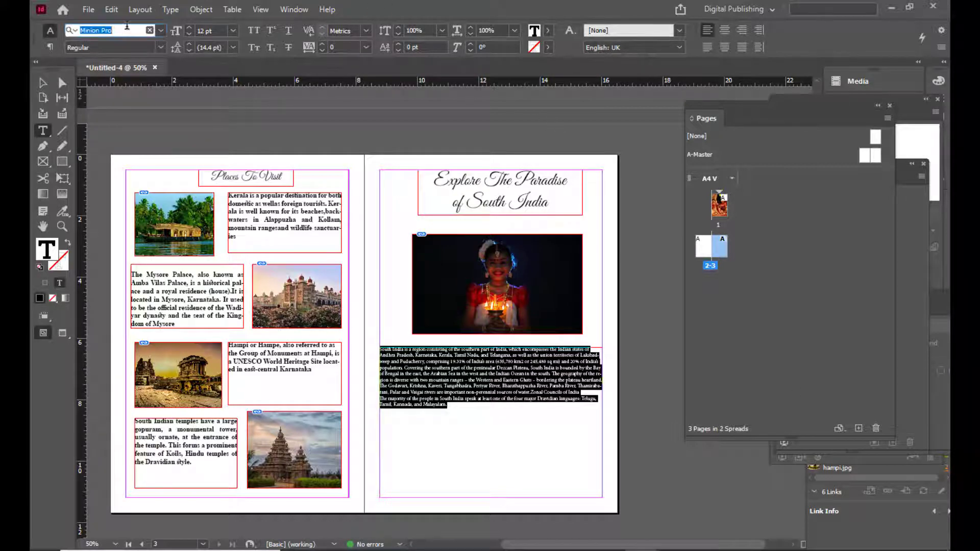
text(TIM)
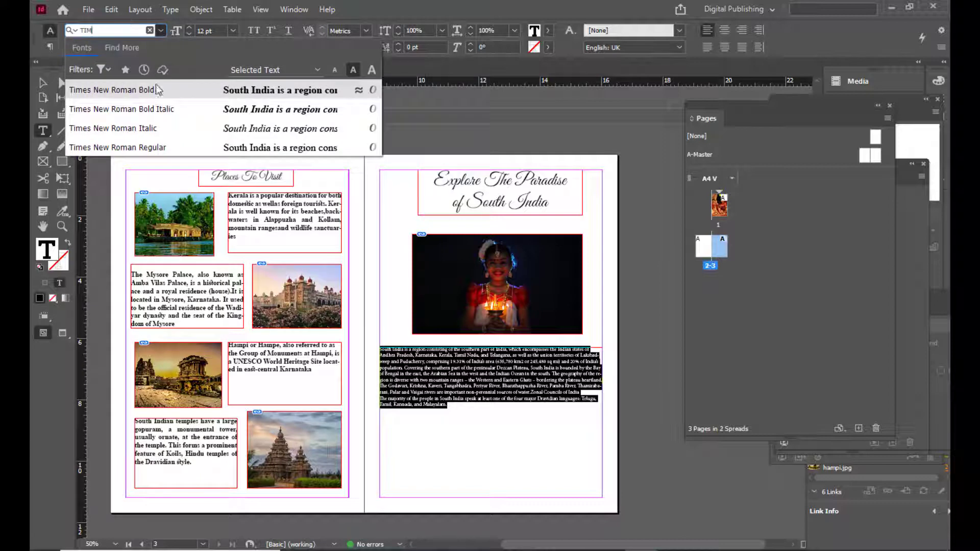
key(Return)
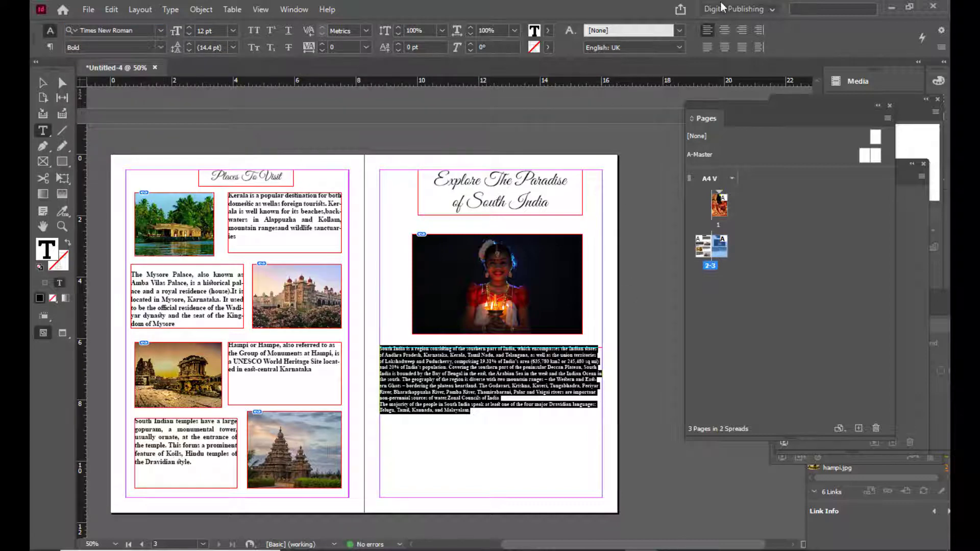
Enlarge the page 3 body text to 18 pt, justify it with the last line aligned left and leave text editing.
key(ctrl+shift+period)
key(ctrl+shift+period)
key(ctrl+shift+period)
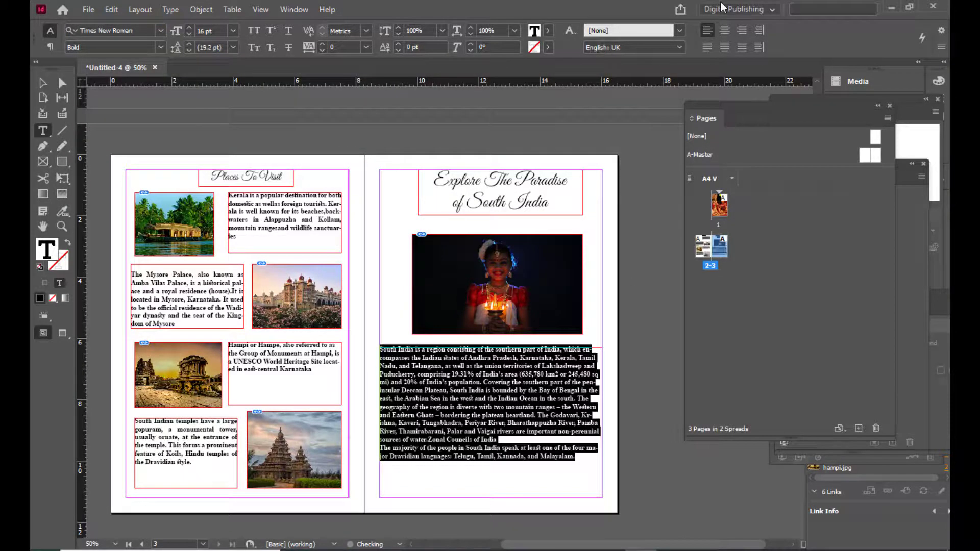
key(ctrl+shift+period)
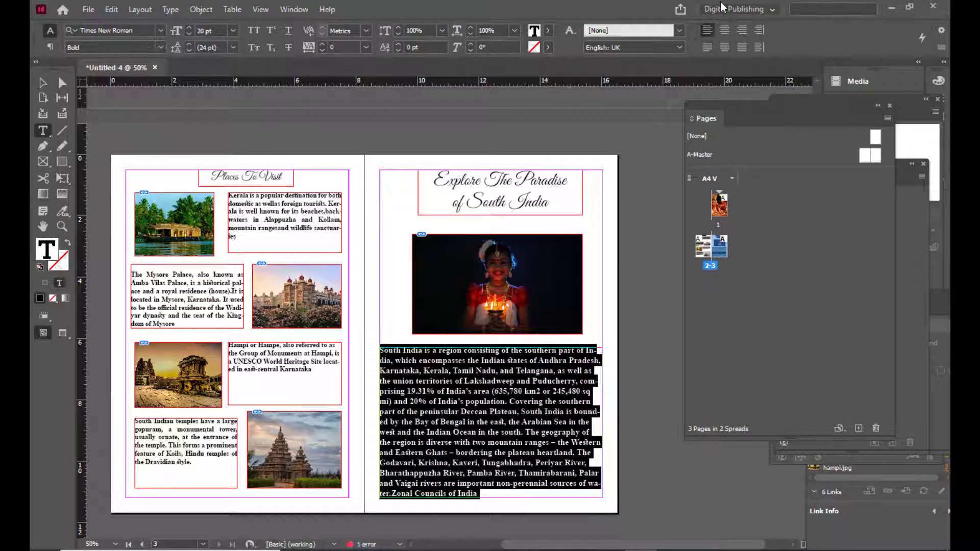
key(ctrl+shift+comma)
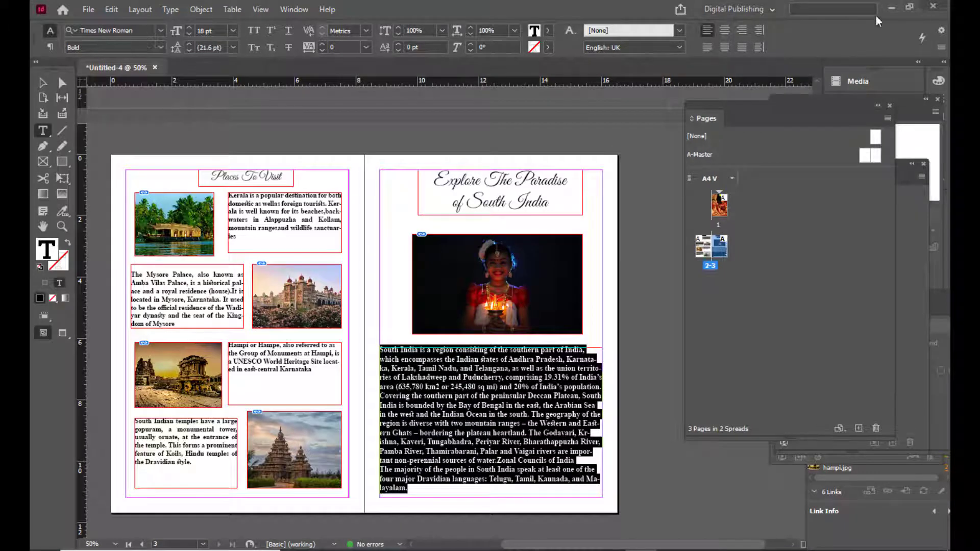
click(707, 49)
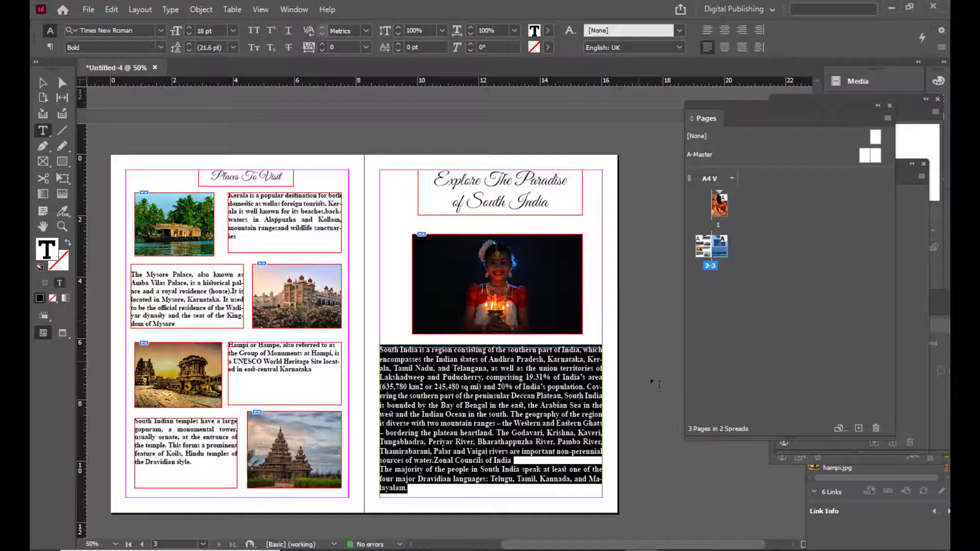
click(42, 82)
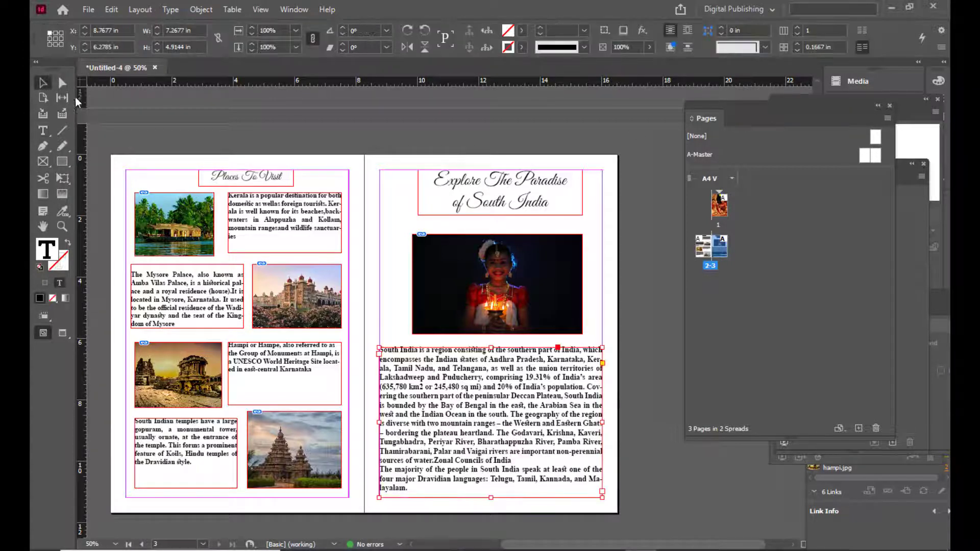
Preview pages 2 and 3 without frame edges and guides, deselect the text frame and return to the normal view.
key(w)
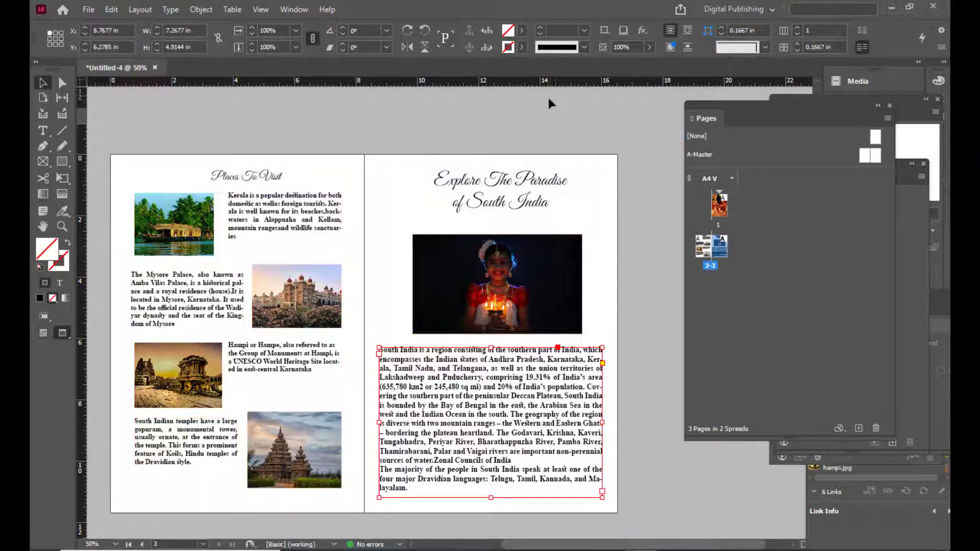
click(553, 117)
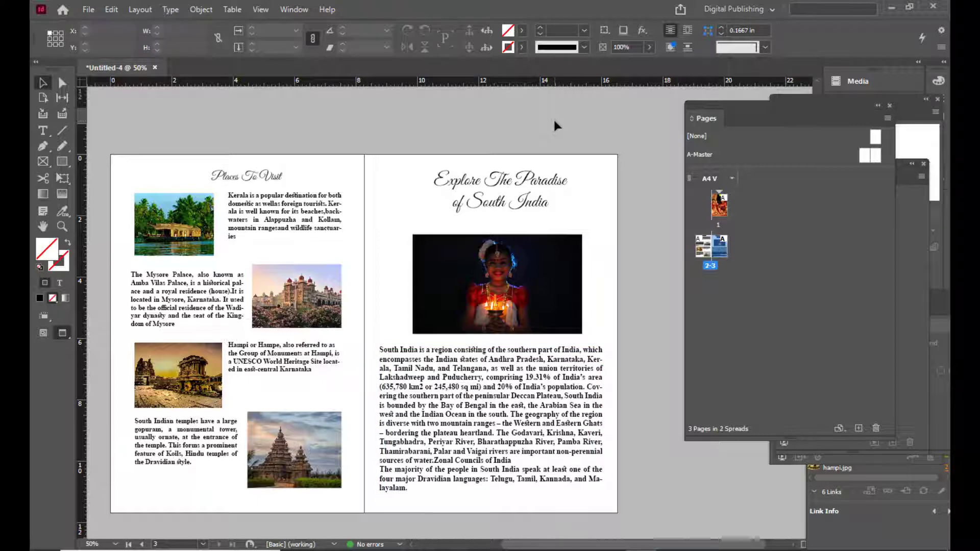
key(w)
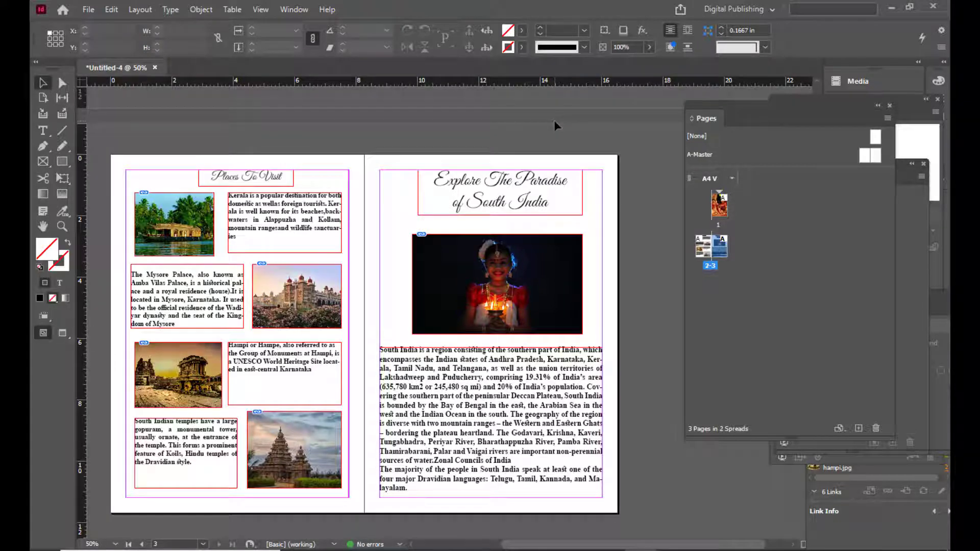
Give the first paragraph of the page 3 body text a drop cap three lines high and one character wide.
scroll(555, 123, up, 1)
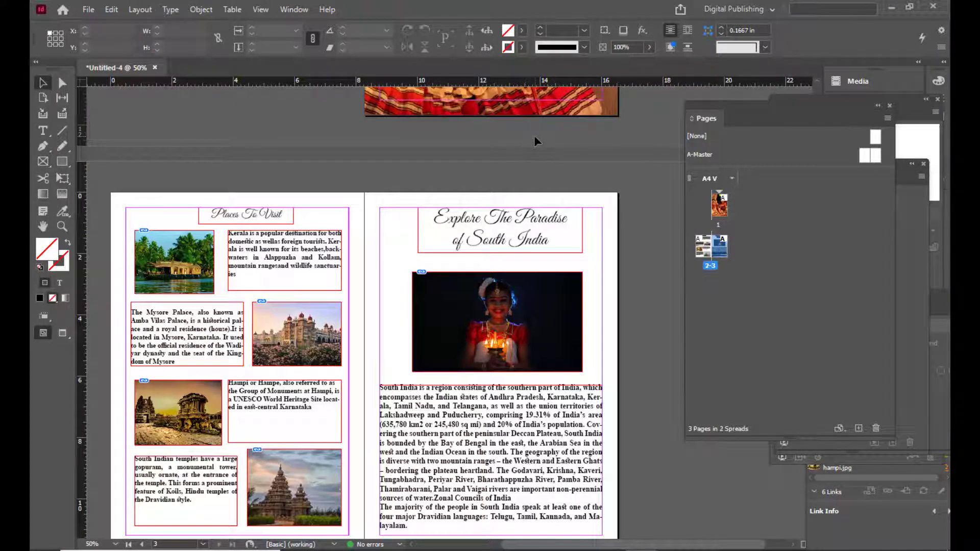
scroll(571, 193, down, 2)
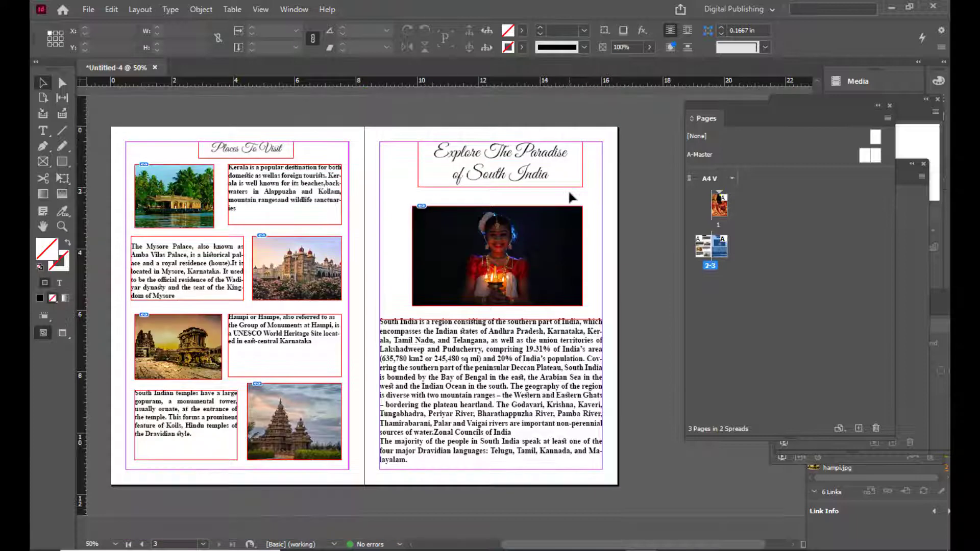
click(43, 130)
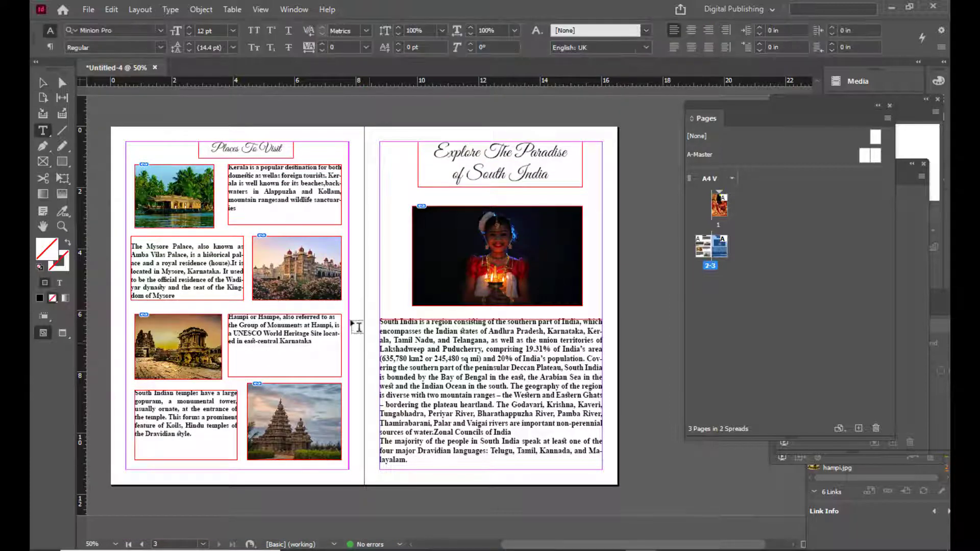
click(385, 321)
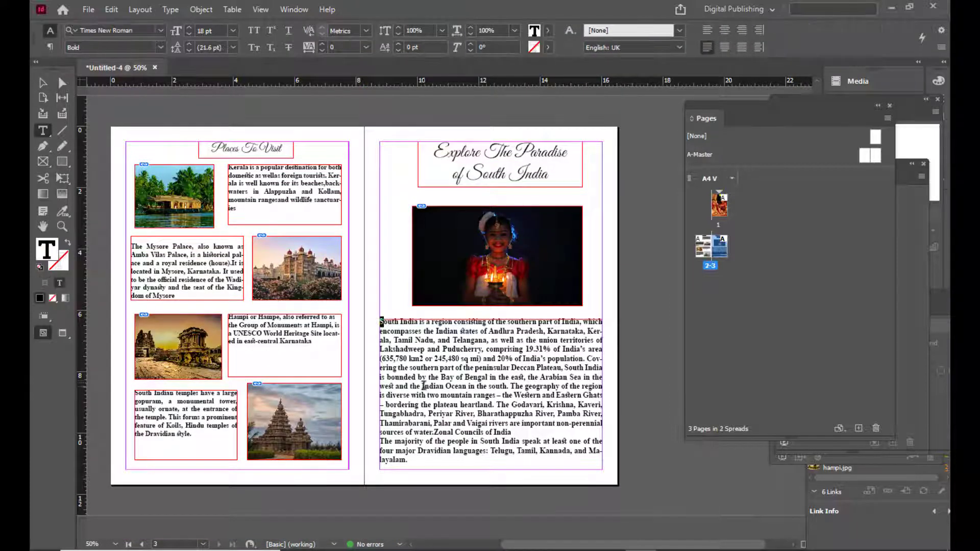
key(ctrl+equal)
key(ctrl+equal)
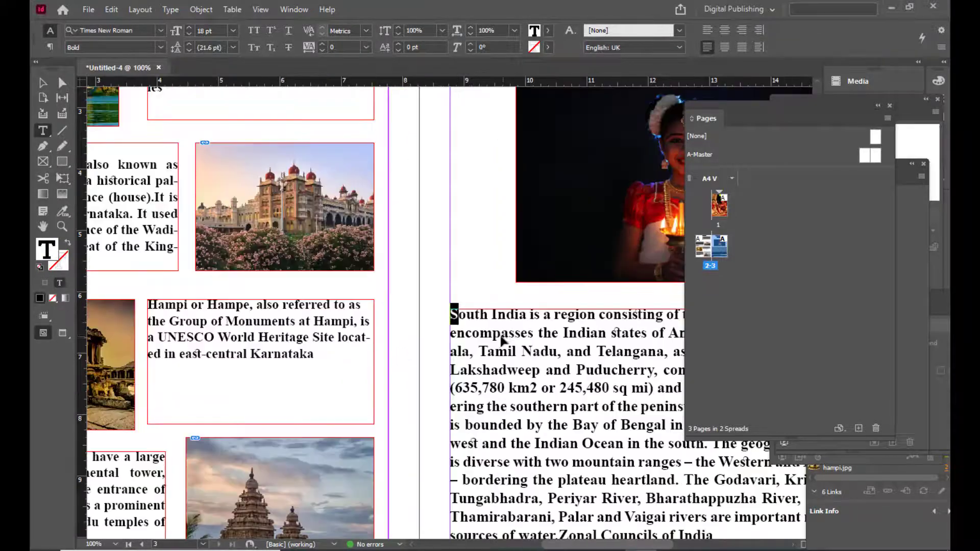
key(ctrl+minus)
key(ctrl+minus)
key(ctrl+equal)
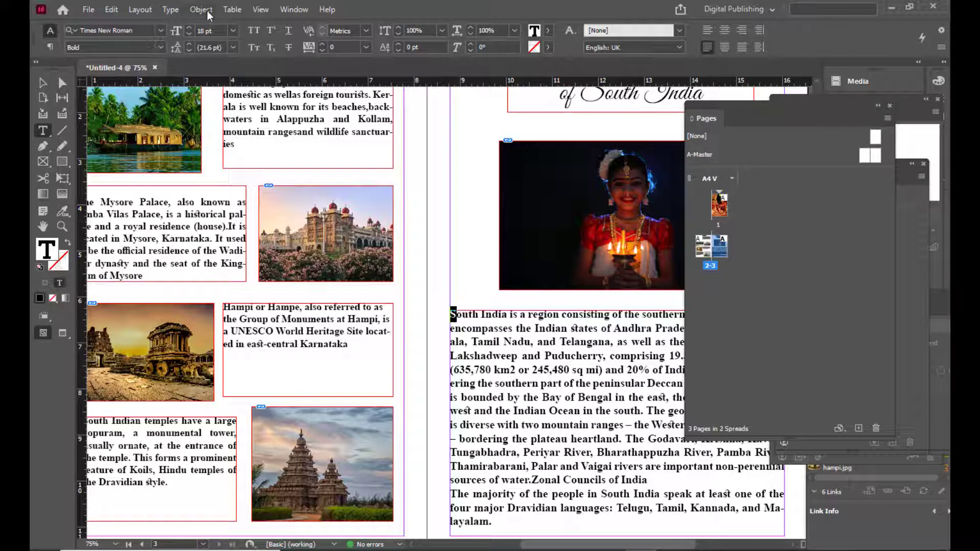
click(296, 9)
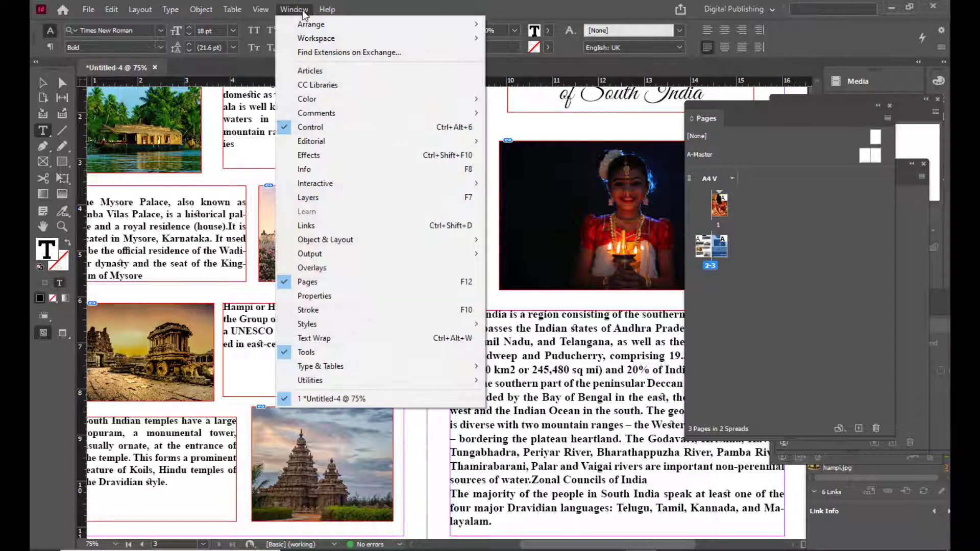
mouse_move(357, 381)
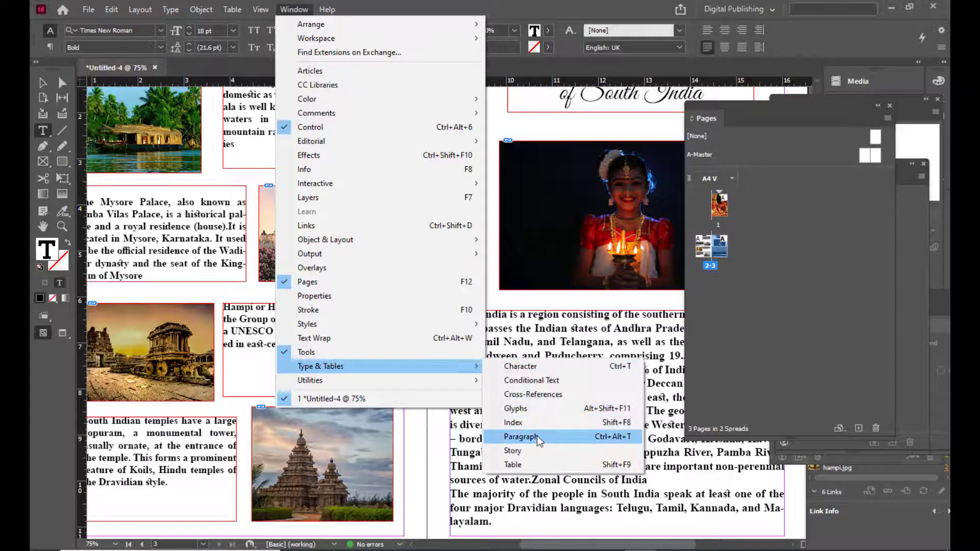
click(536, 436)
drag(295, 134, 257, 99)
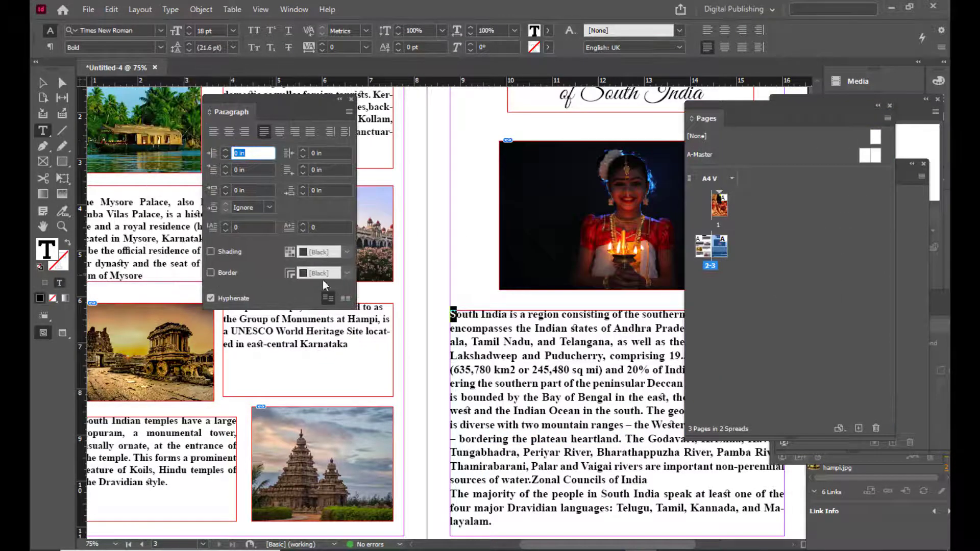
click(225, 224)
click(225, 224)
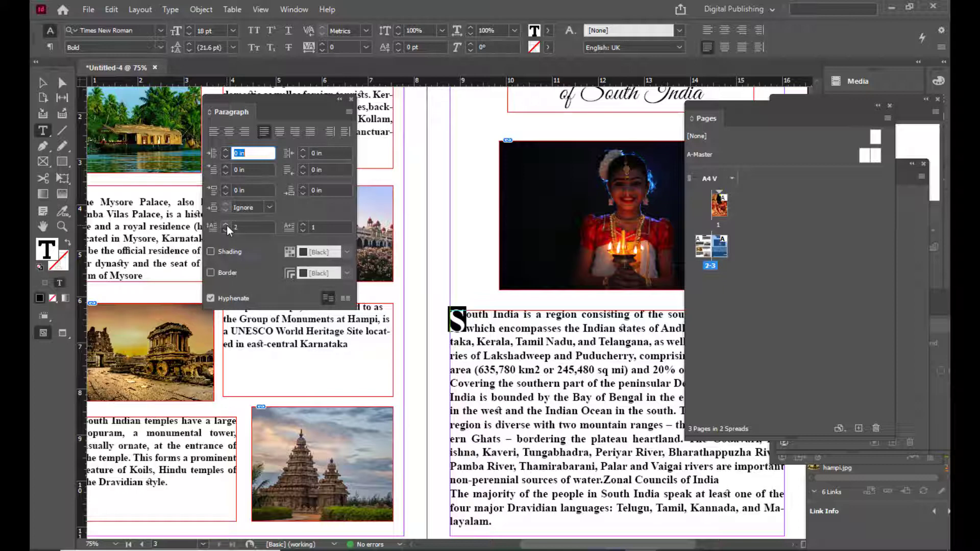
click(226, 224)
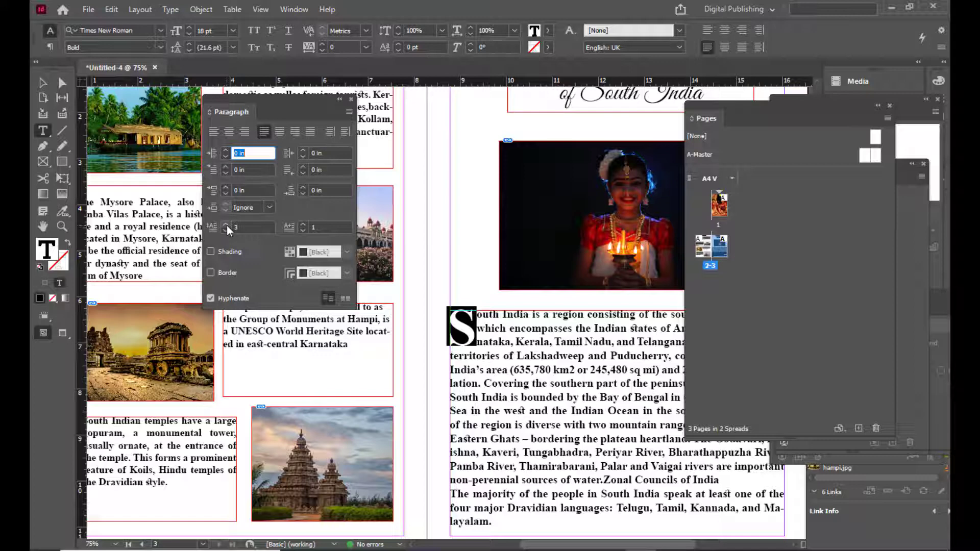
Leave text editing, deselect the text frame and preview pages 2 and 3 without frame edges and guides.
click(43, 84)
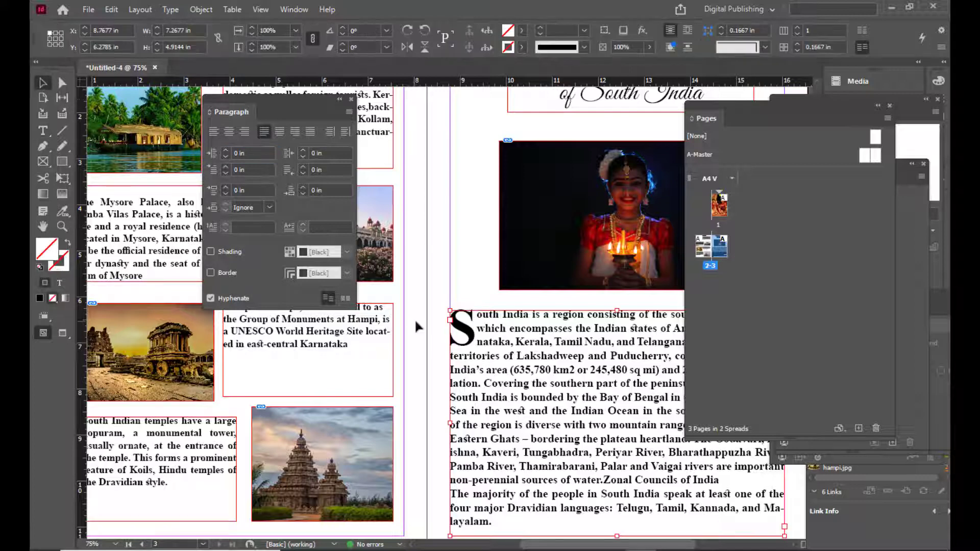
click(423, 275)
key(w)
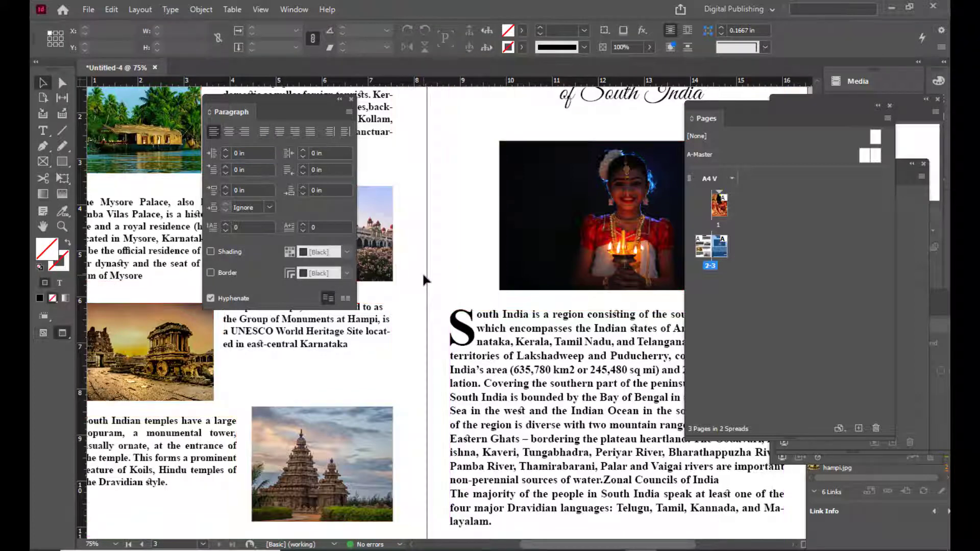
key(ctrl+minus)
drag(218, 100, 226, 77)
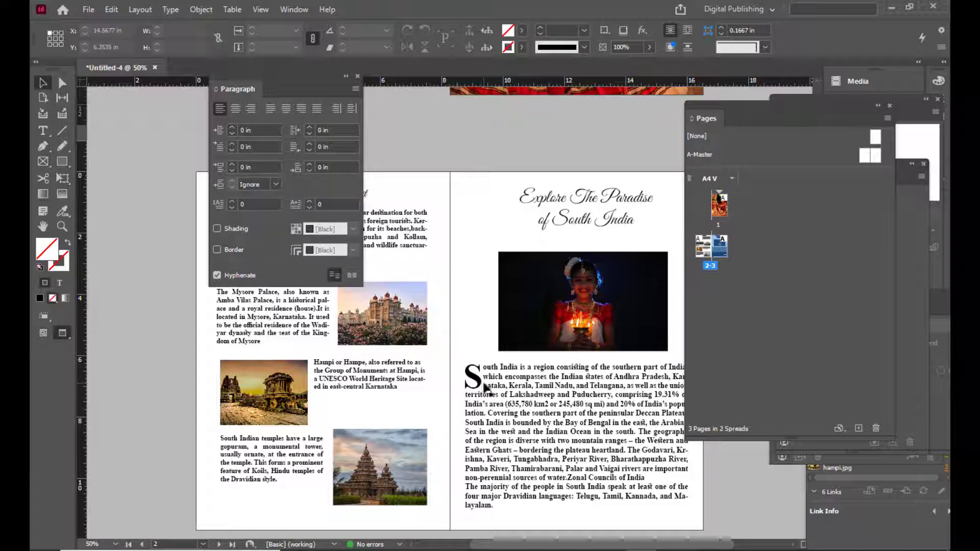
Move the page list closer to the document and add a fourth page after the pages 2-3 spread.
click(581, 168)
drag(692, 115, 572, 105)
scroll(587, 306, down, 2)
click(589, 425)
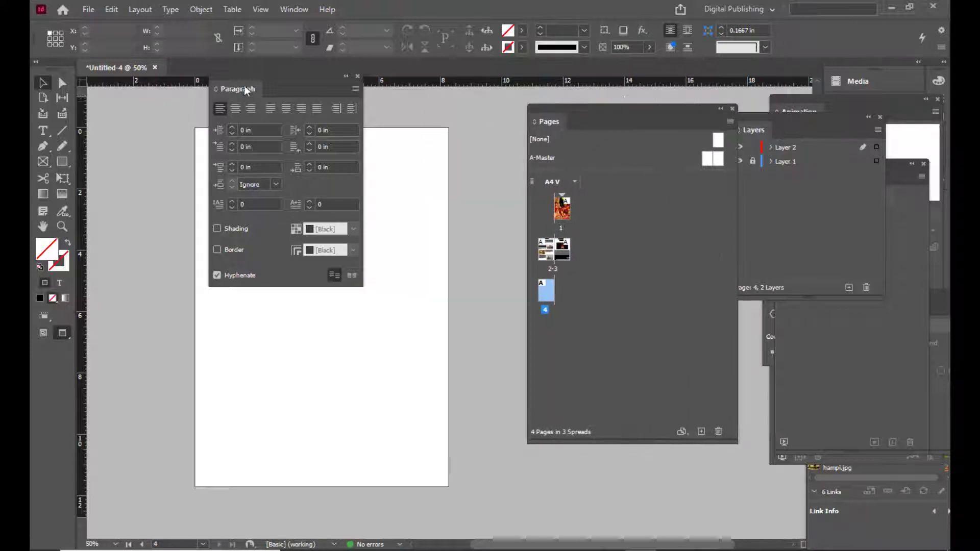
Move the Paragraph settings clear of the blank page 4 and return to the normal view with margin guides.
drag(244, 85, 507, 130)
scroll(374, 216, up, 1)
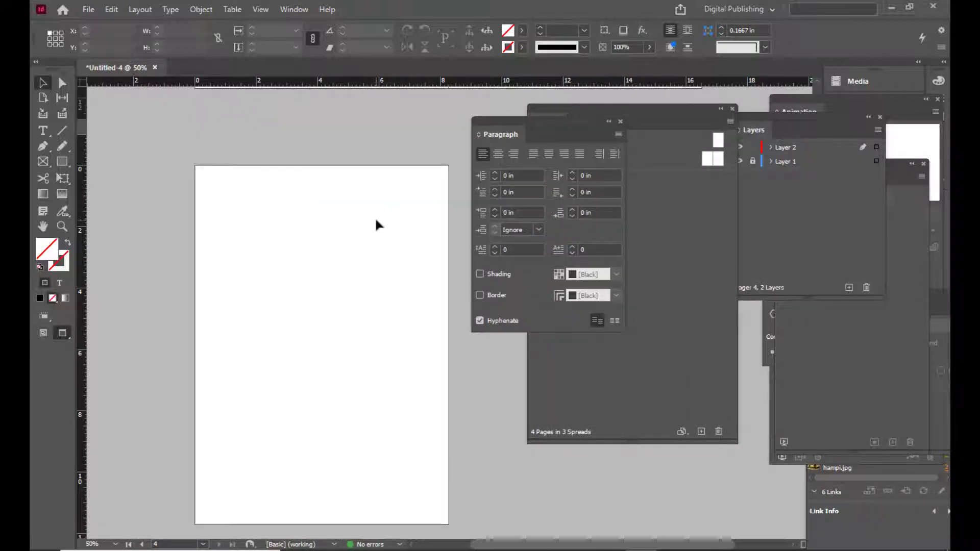
key(ctrl+minus)
key(ctrl+equal)
drag(480, 128, 545, 127)
scroll(312, 220, up, 1)
scroll(312, 221, up, 1)
scroll(311, 217, down, 1)
scroll(330, 270, down, 1)
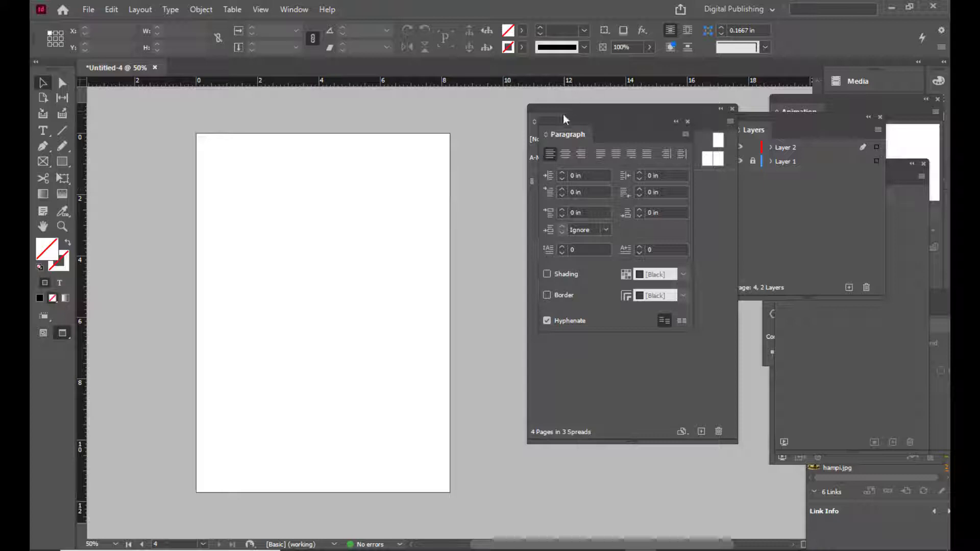
drag(563, 119, 738, 162)
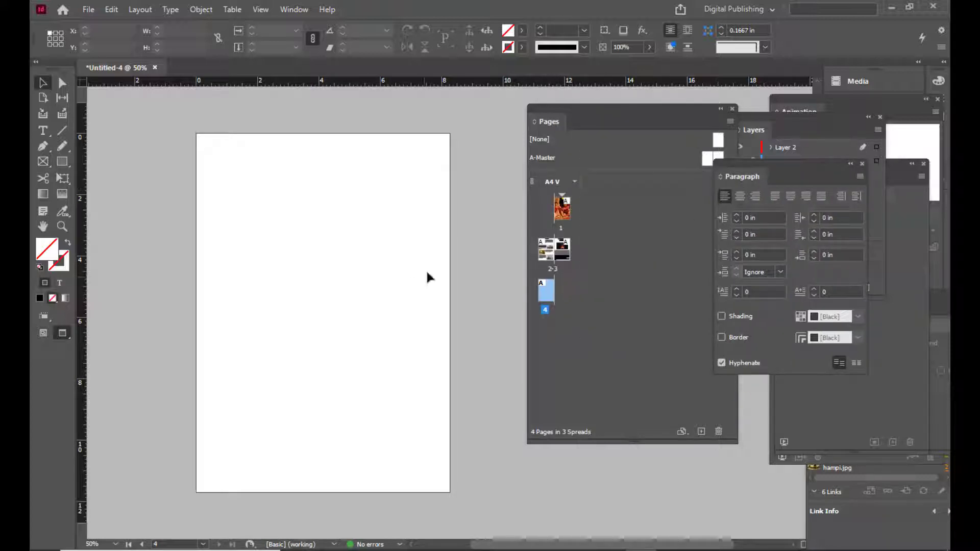
scroll(419, 255, up, 1)
scroll(414, 249, down, 1)
key(w)
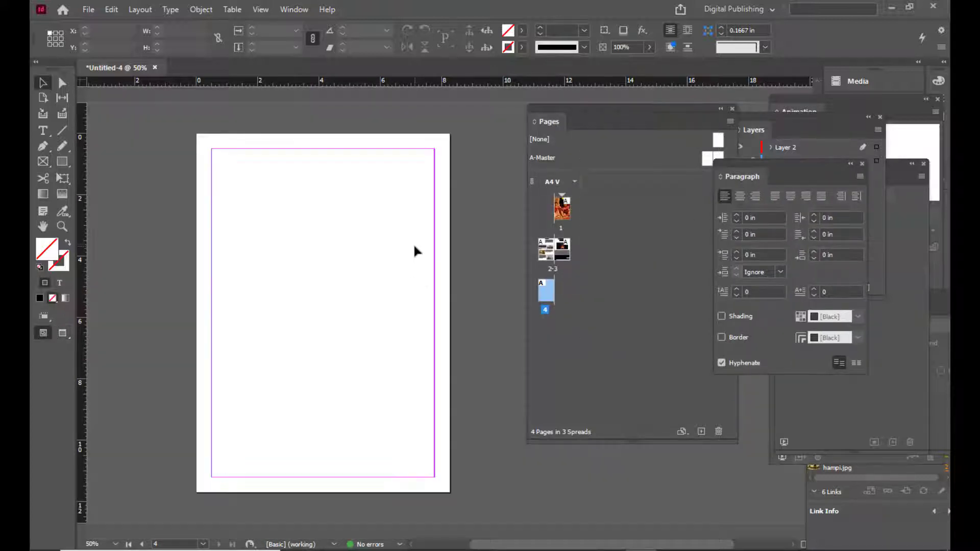
Draw a rectangular picture frame about 7 in wide and 4.8 in high near page 4's upper margin and place Kerala-Tourism-01 in it.
click(43, 161)
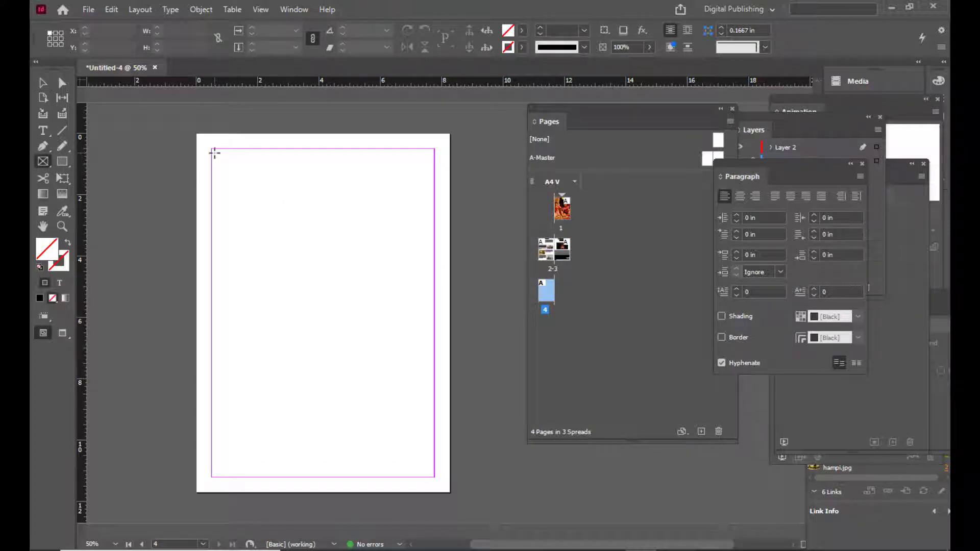
drag(214, 153, 428, 299)
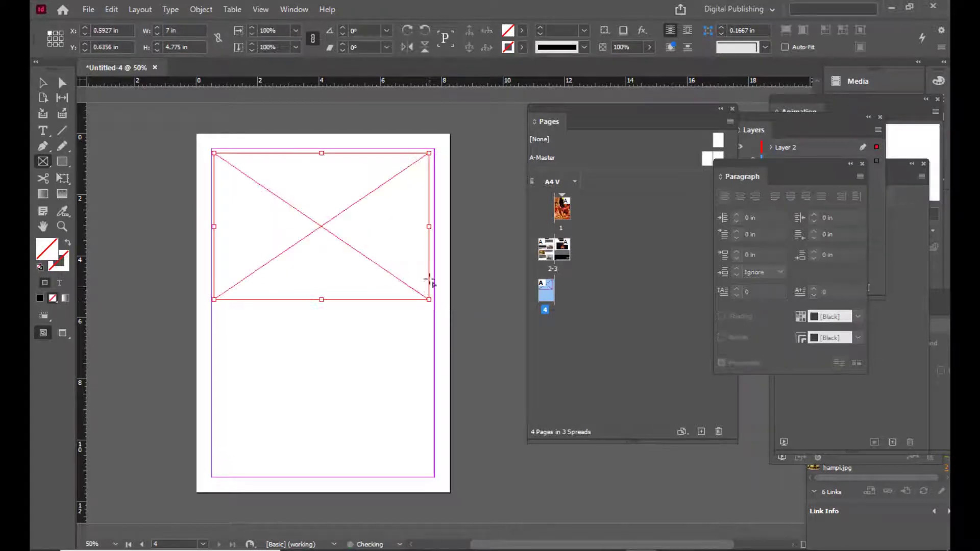
key(ctrl+d)
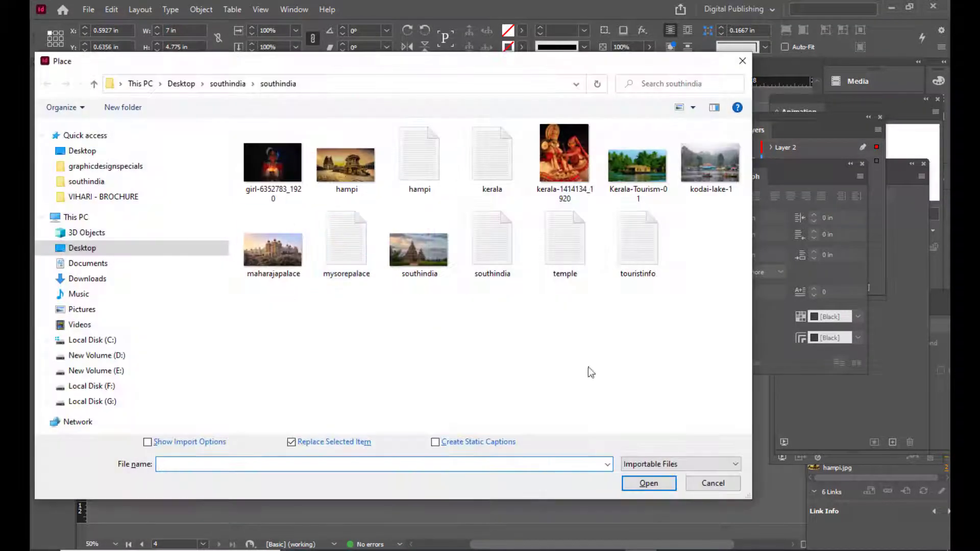
drag(387, 72, 362, 73)
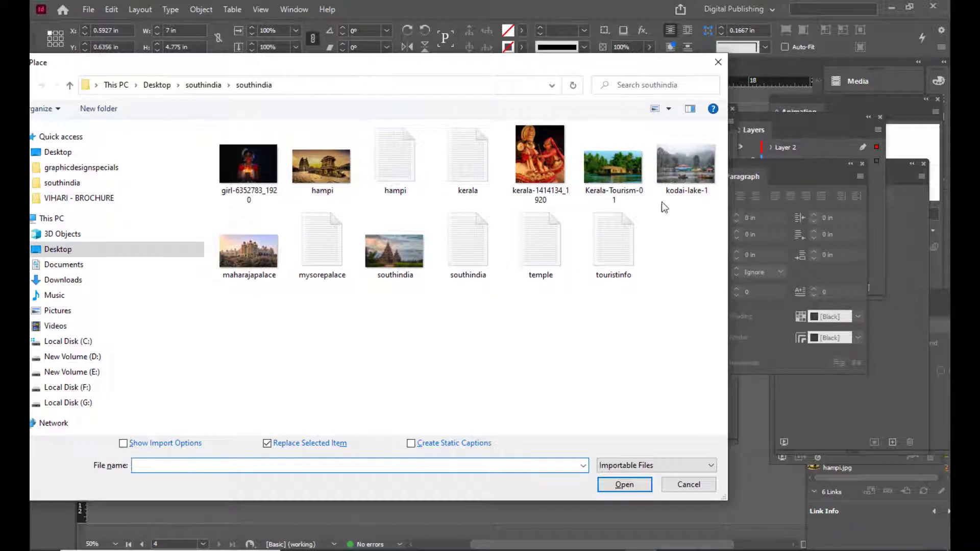
click(617, 164)
drag(562, 70, 444, 71)
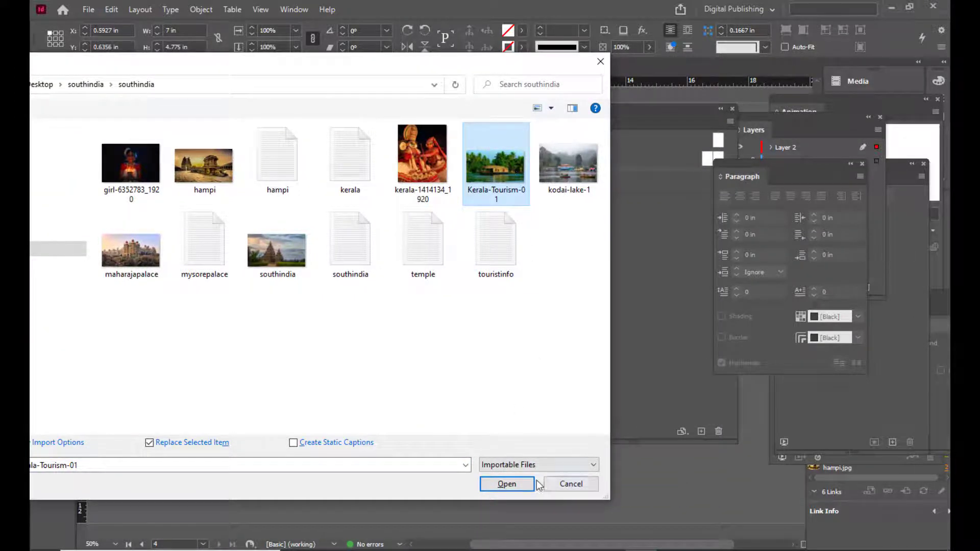
click(512, 486)
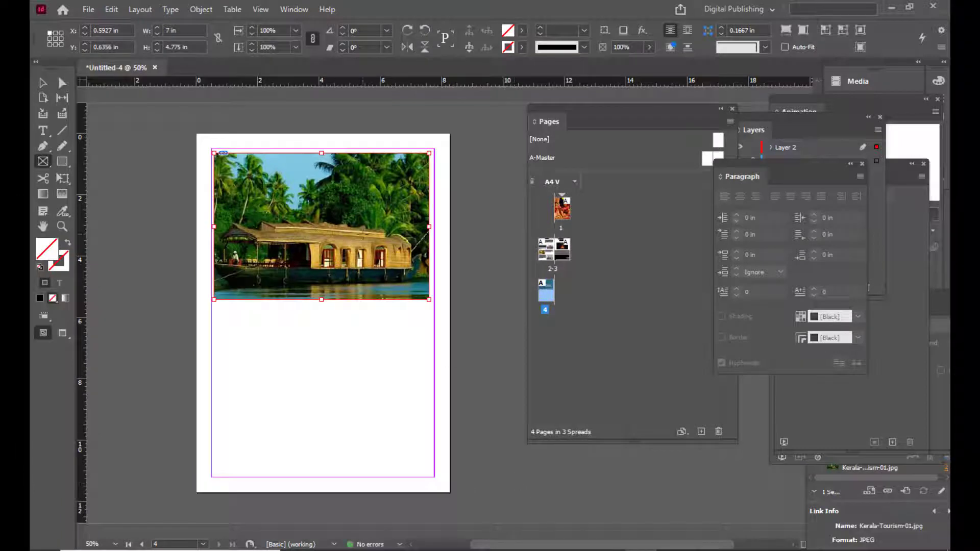
Make the page 4 houseboat photo fill its frame proportionally, set it to High Quality Display and deselect it.
right_click(343, 198)
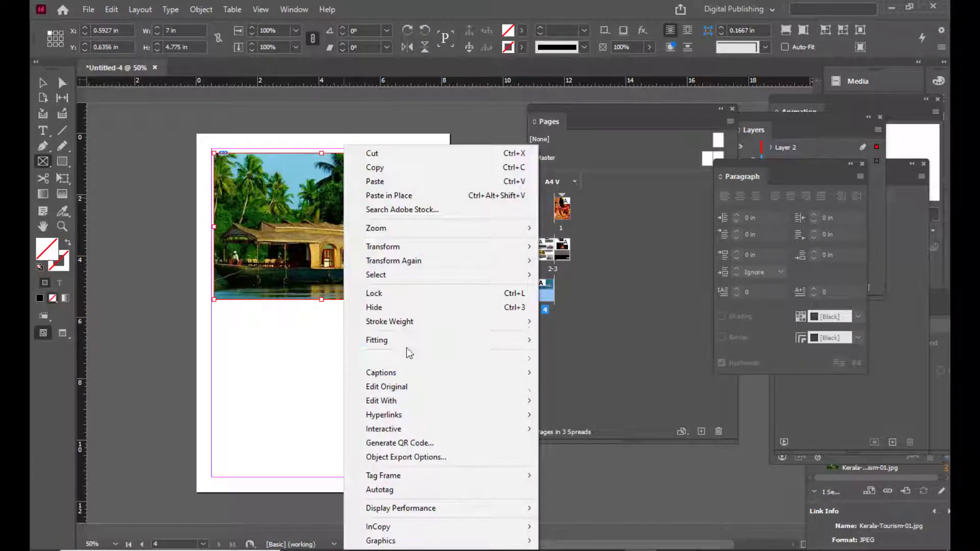
mouse_move(406, 344)
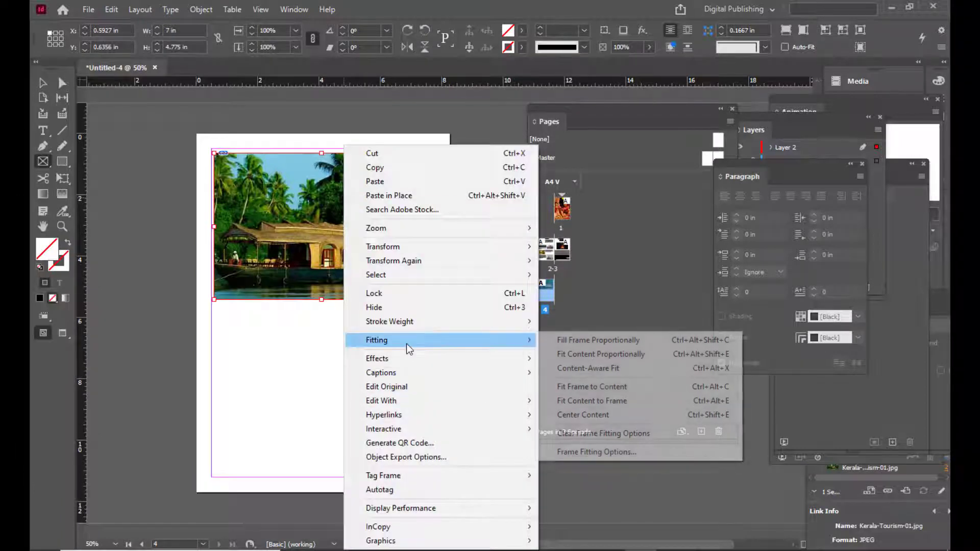
click(579, 343)
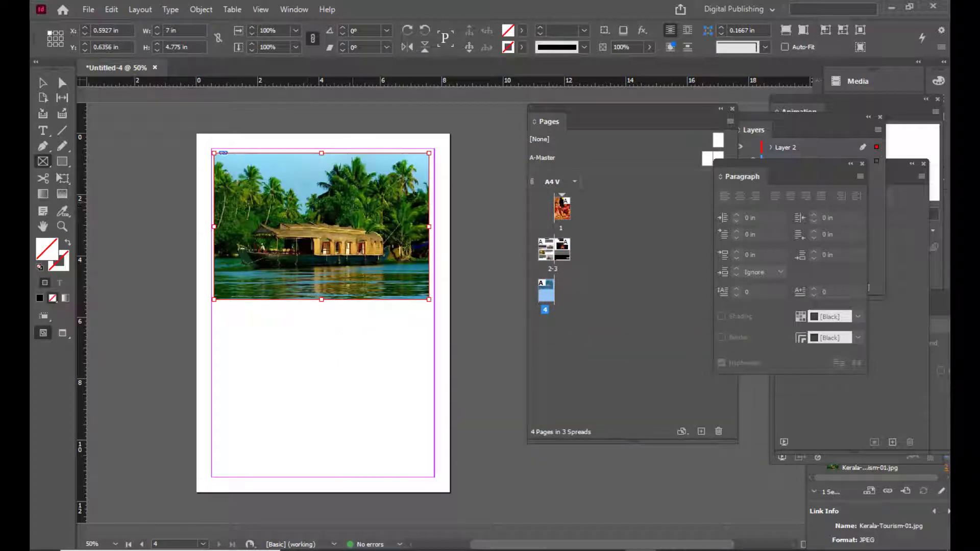
right_click(354, 203)
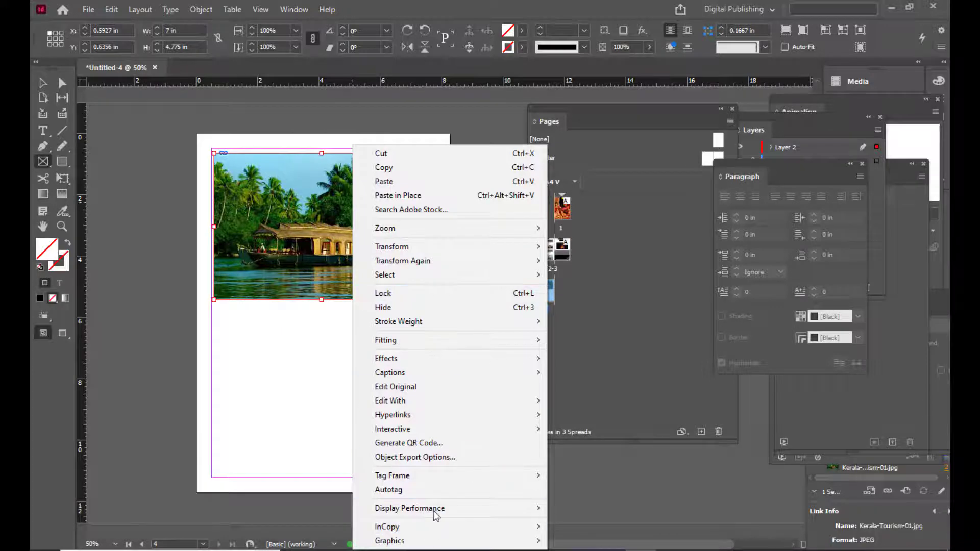
mouse_move(442, 511)
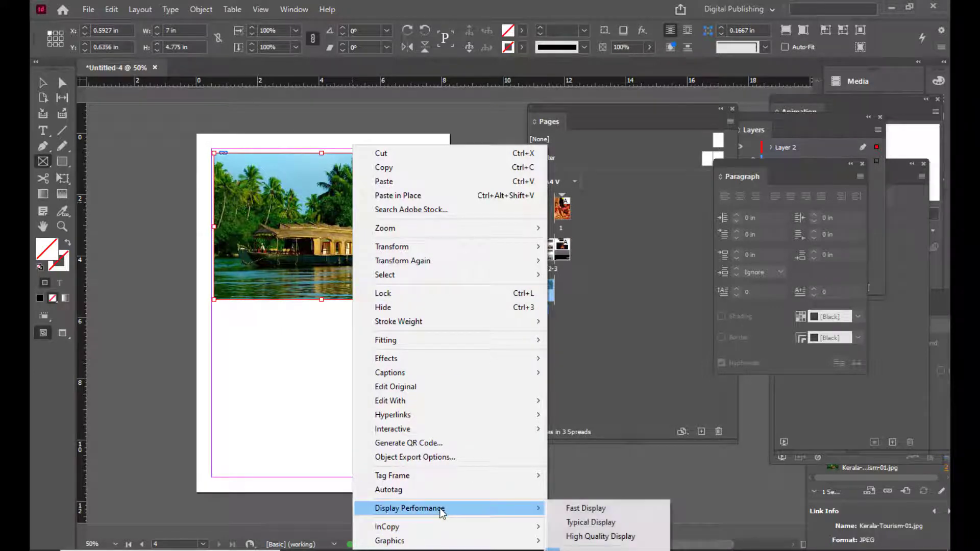
click(605, 536)
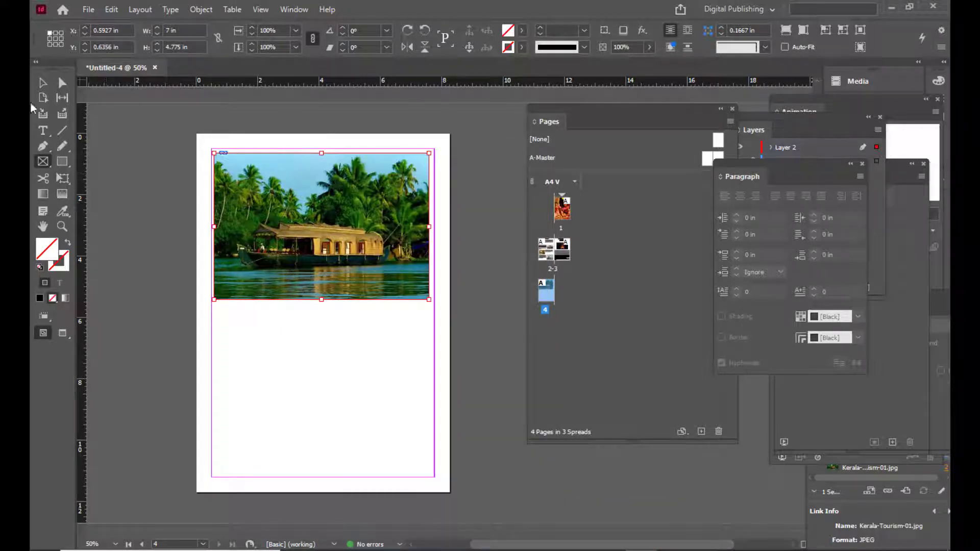
click(37, 83)
click(116, 197)
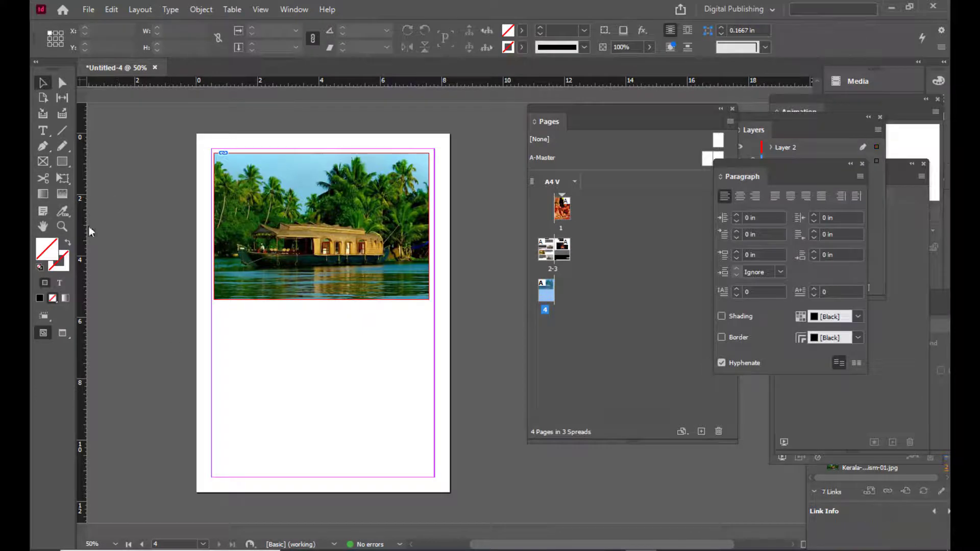
Create a text frame just below the page 4 photo, aligned with its left edge, and enter the heading KERALA.
click(41, 129)
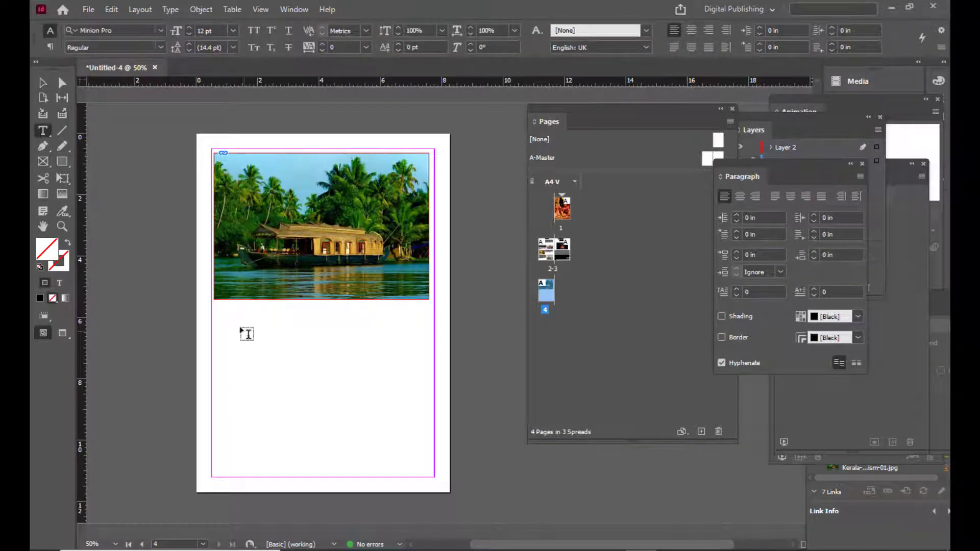
drag(214, 308, 350, 347)
text(Ke)
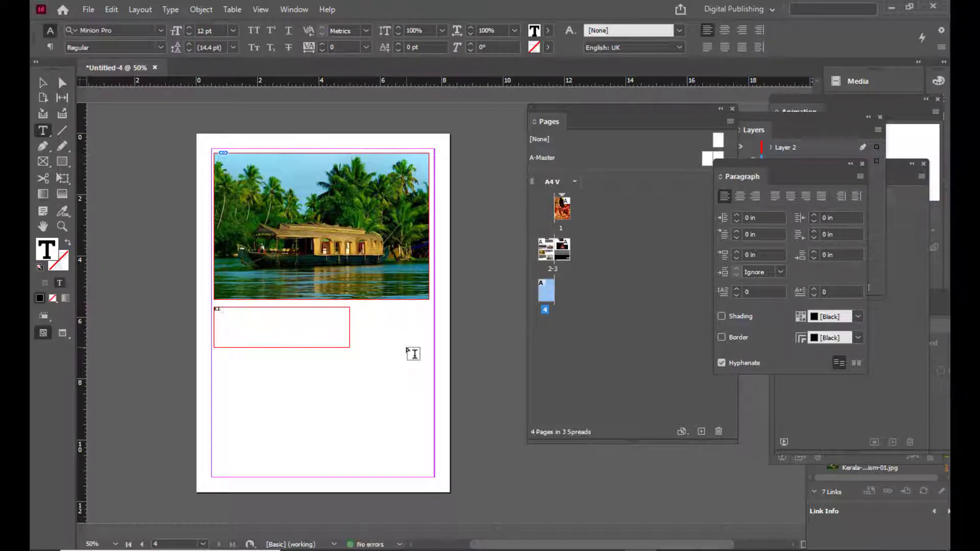
text(RALA)
Select the KERALA heading on page 4 and enlarge its text to 38 pt.
key(ctrl+shift+period)
key(ctrl+shift+period)
key(ctrl+shift+period)
key(ctrl+shift+period)
key(ctrl+shift+period)
key(ctrl+shift+period)
key(ctrl+shift+period)
key(ctrl+shift+period)
key(ctrl+shift+period)
key(ctrl+shift+period)
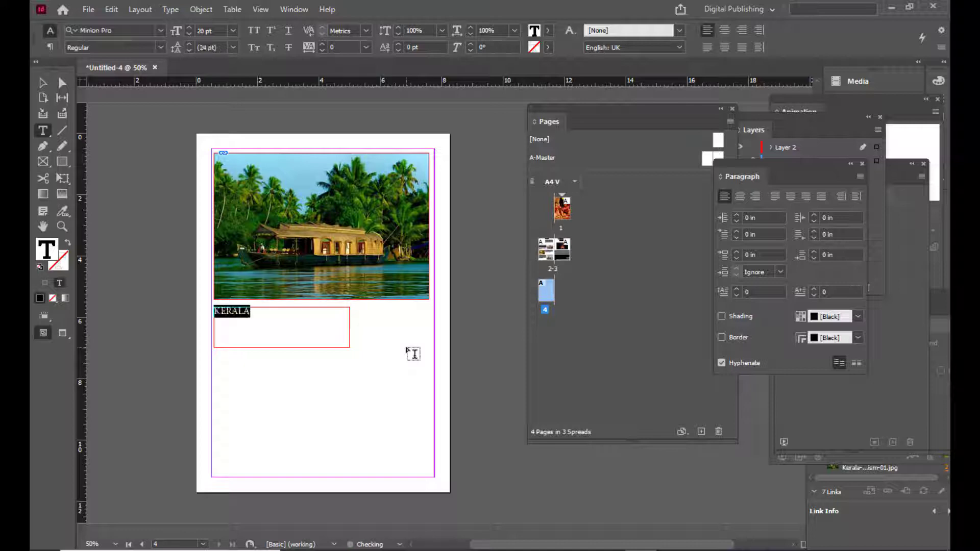
key(ctrl+shift+period)
key(ctrl+shift+period)
key(ctrl+shift+period)
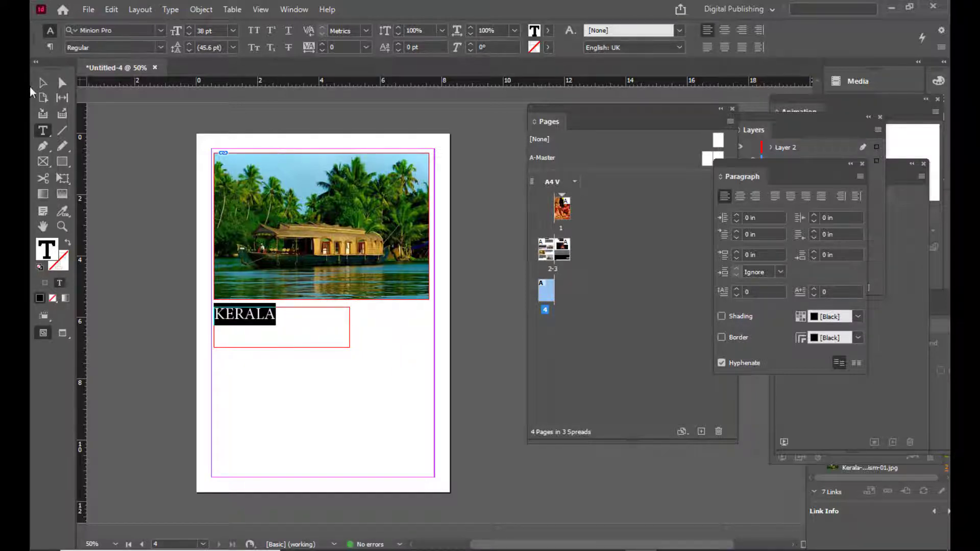
Set the KERALA heading in Impact at 44 pt and colour it red with the C=15 M=100 Y=100 swatch.
click(134, 31)
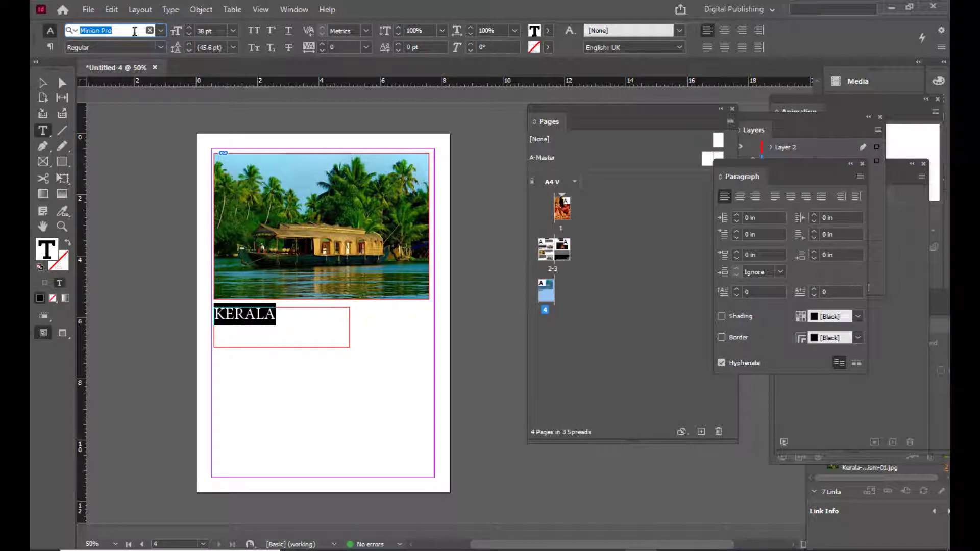
text(im)
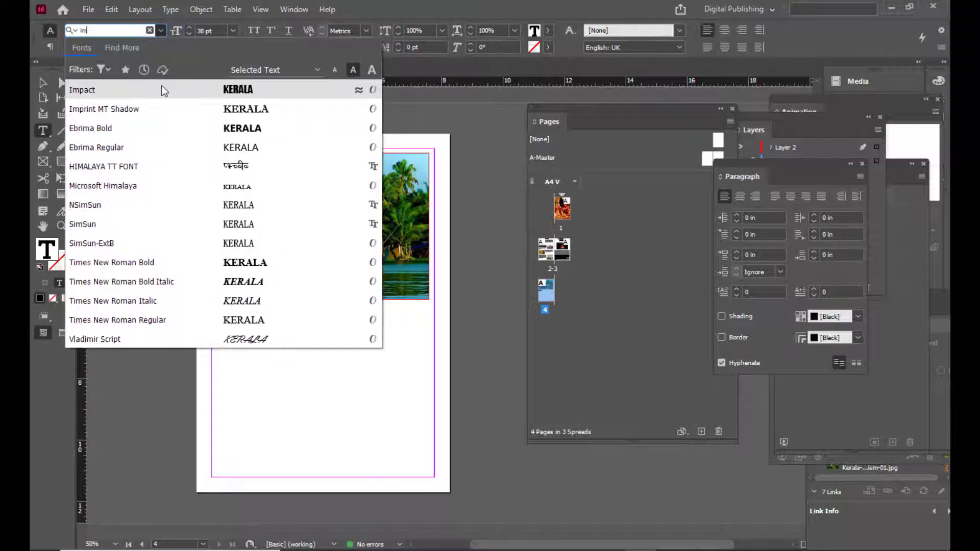
click(164, 90)
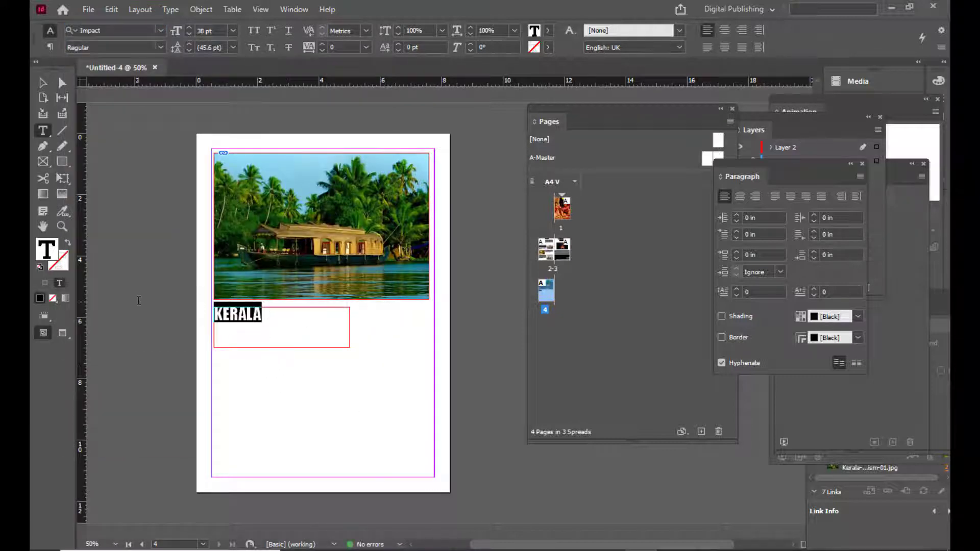
key(ctrl+shift+period)
key(ctrl+shift+period)
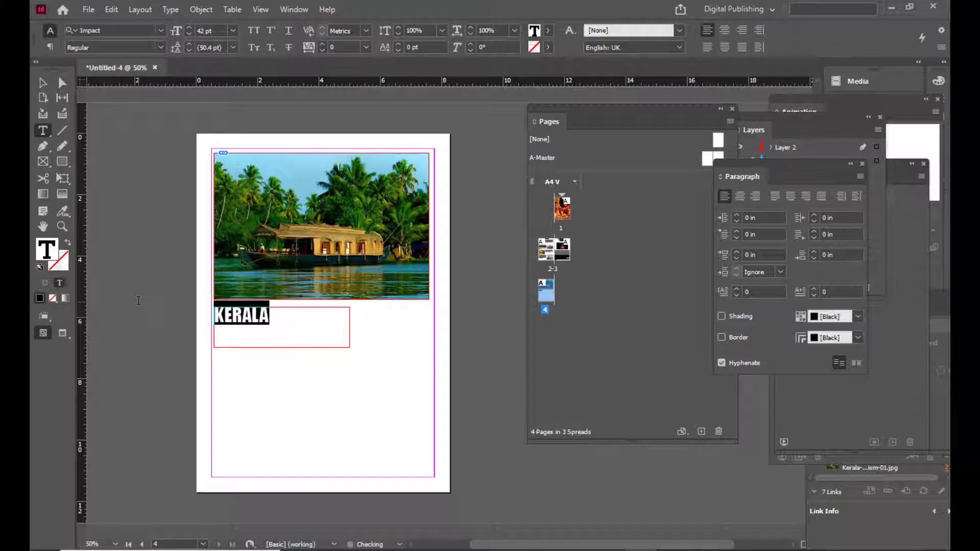
click(547, 30)
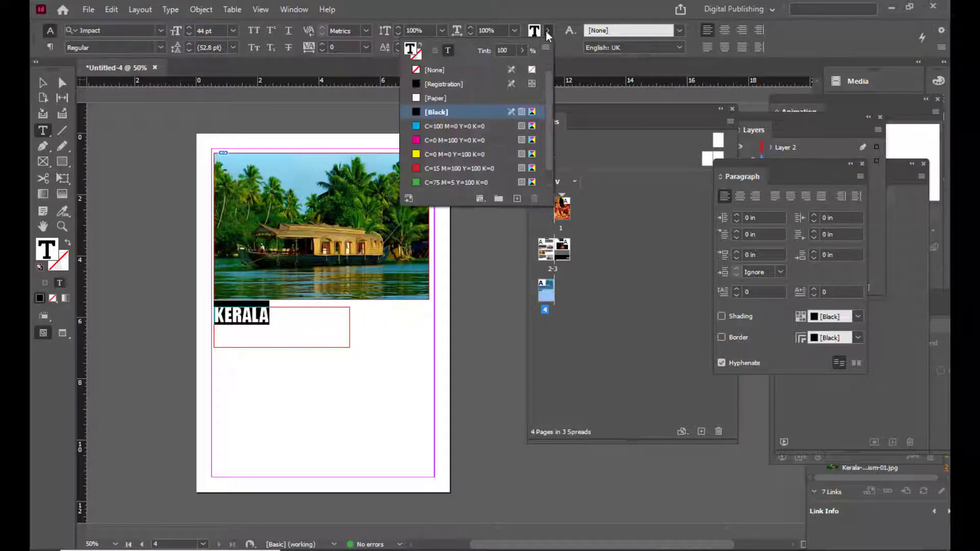
click(416, 168)
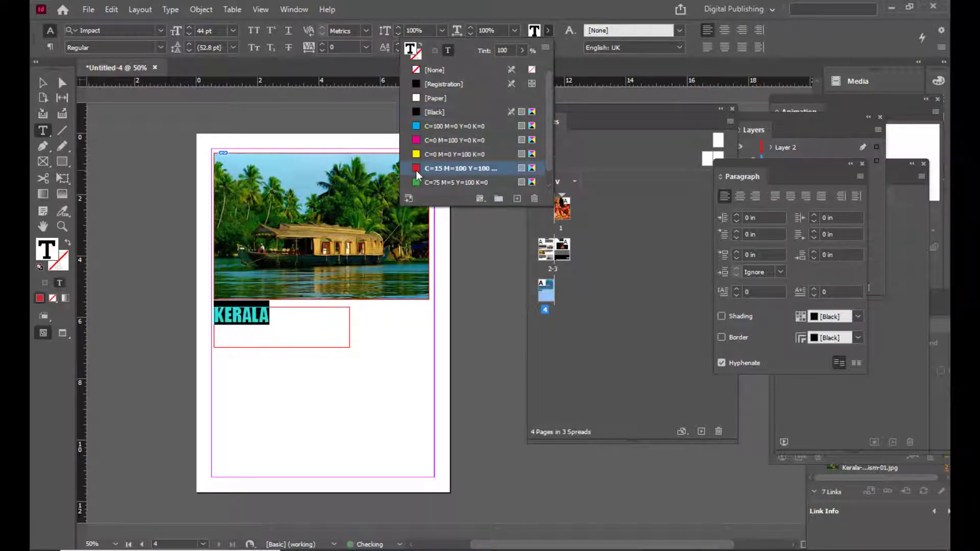
Shrink the KERALA heading's frame to about 2.3 in wide and 0.6 in high, and check the page briefly in preview mode.
click(43, 83)
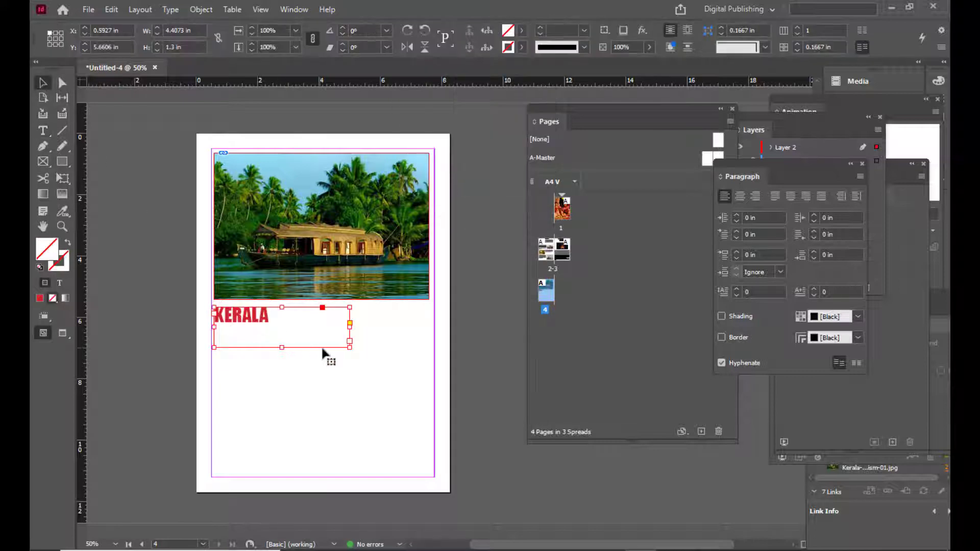
drag(349, 347, 288, 326)
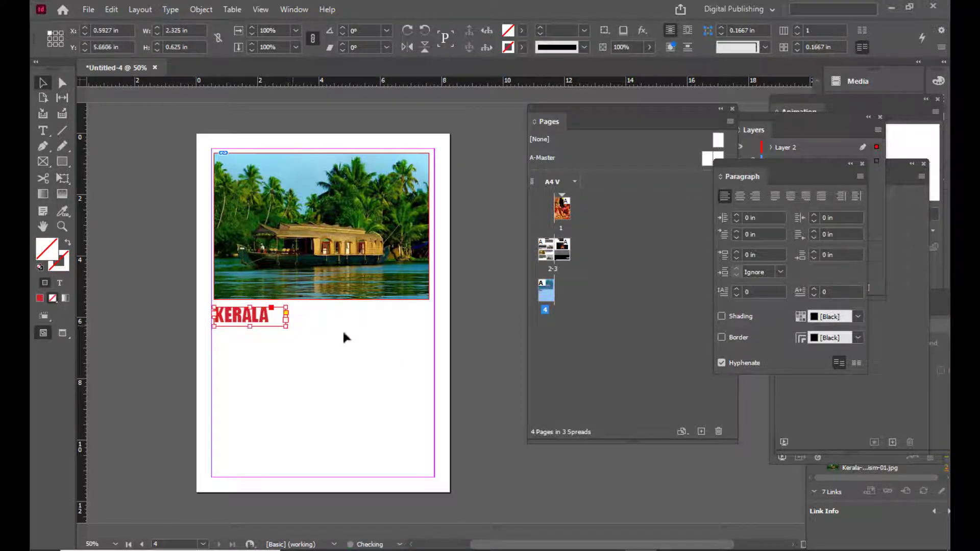
click(482, 318)
key(w)
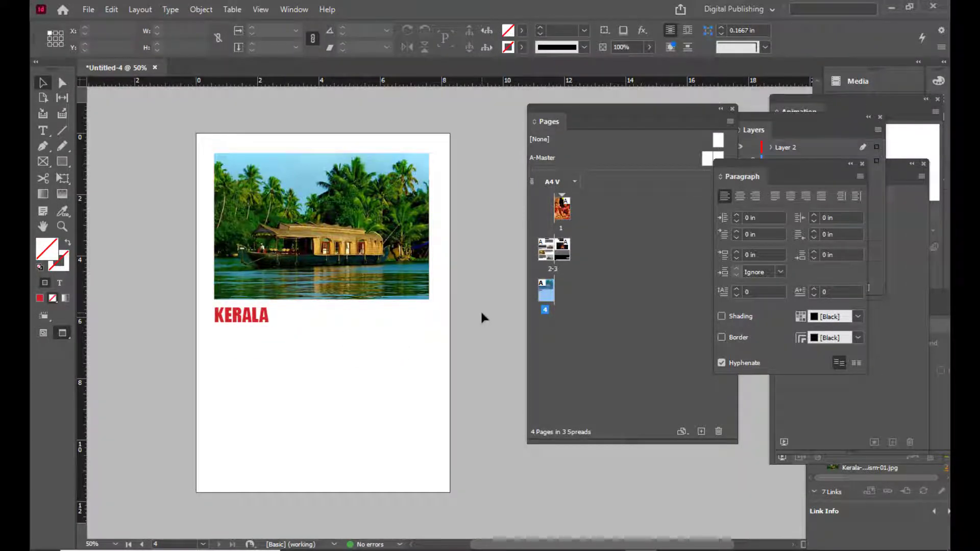
key(w)
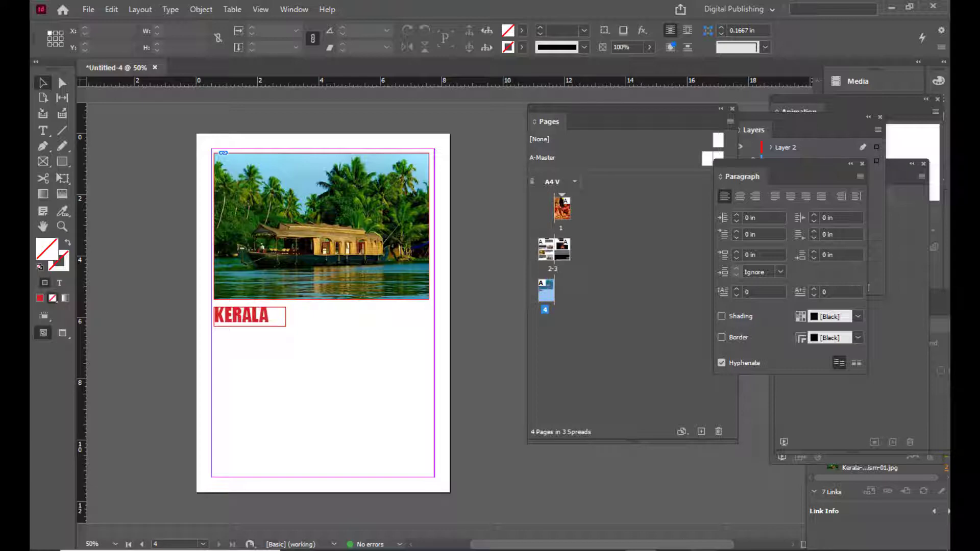
Copy the opening passage of the kerala text file, up to "21st century", from the southindia folder and return to the layout.
click(449, 510)
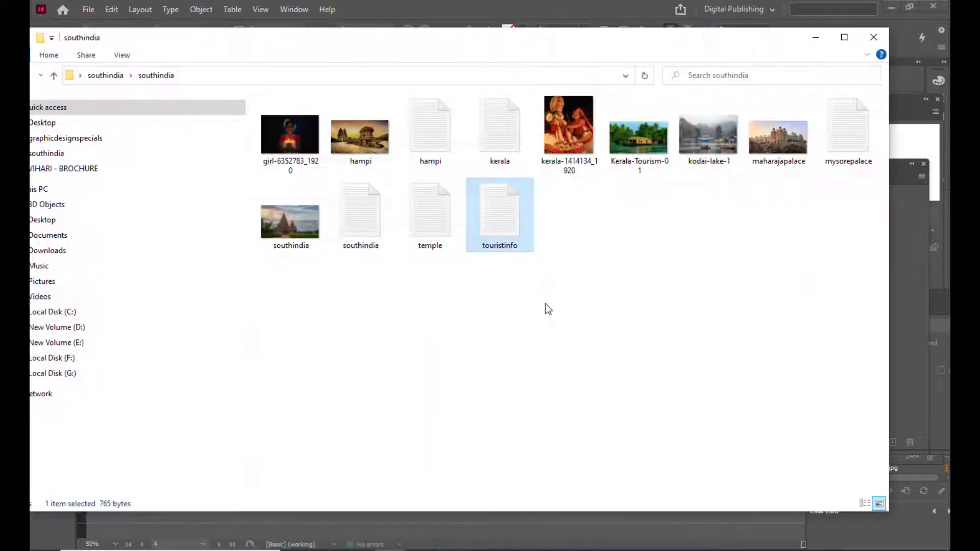
double_click(504, 146)
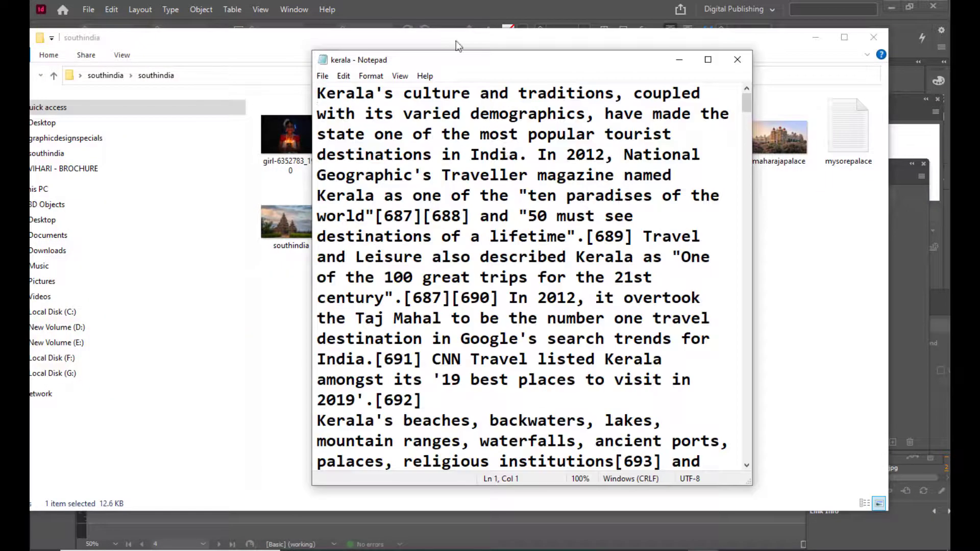
drag(466, 65, 372, 81)
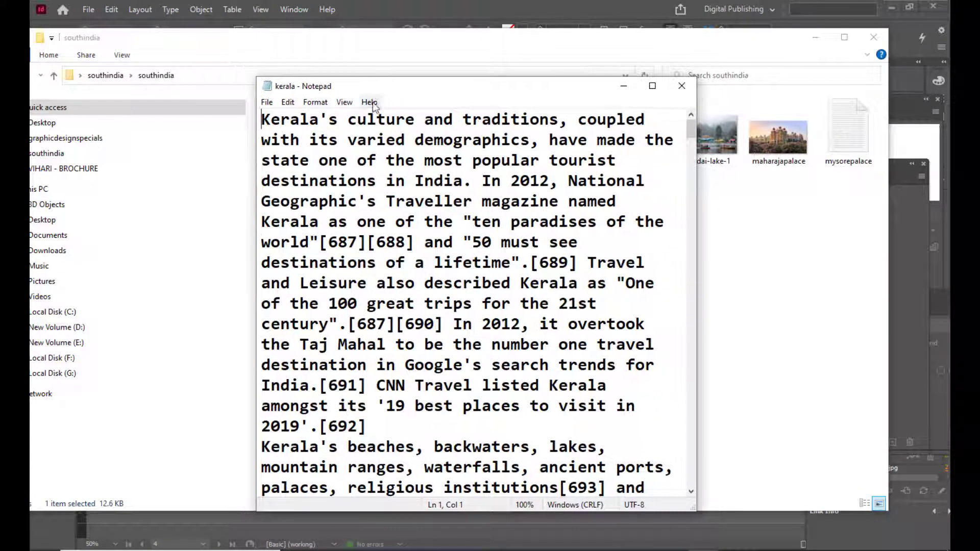
drag(262, 120, 339, 326)
key(ctrl+c)
right_click(423, 184)
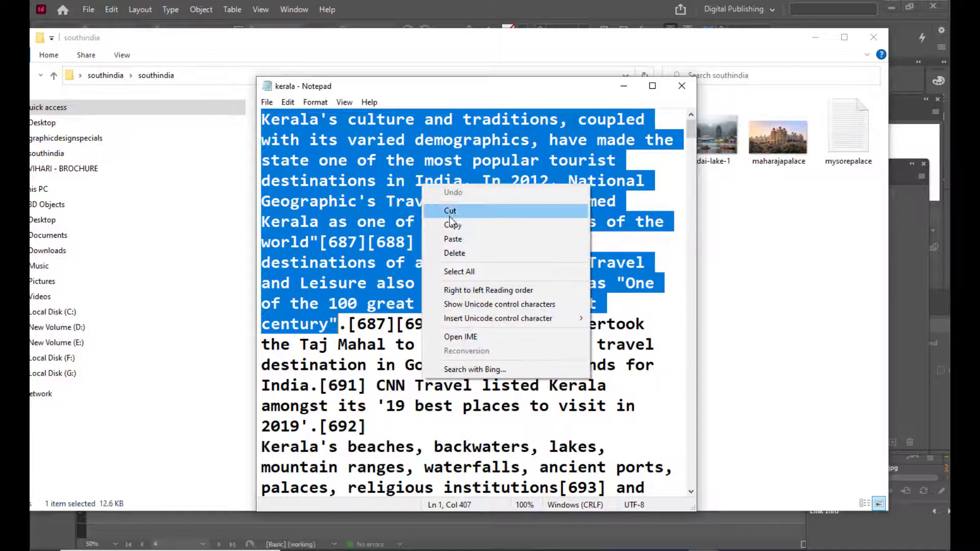
click(439, 225)
click(621, 88)
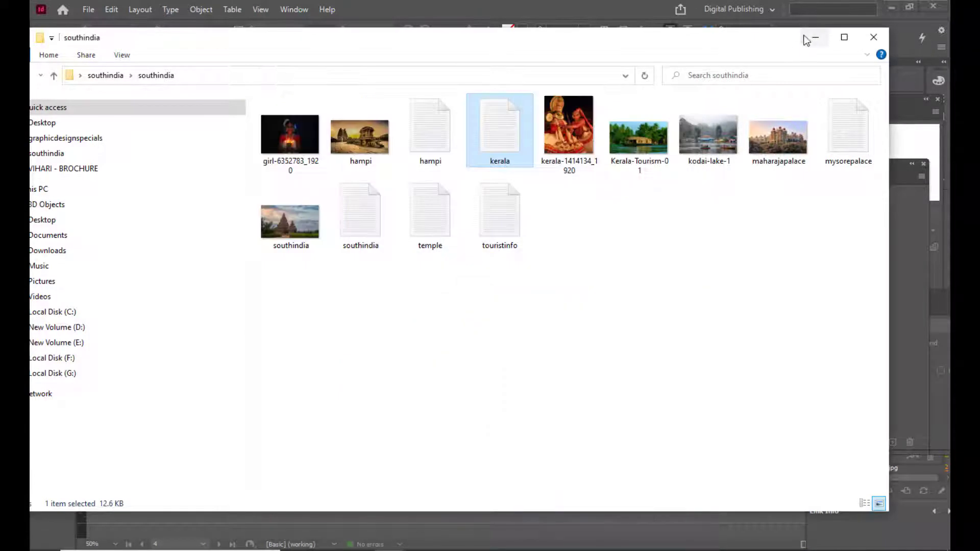
click(815, 37)
Draw a text frame about 7.3 in wide and 4.6 in high below the KERALA heading and paste the copied passage into it.
click(43, 132)
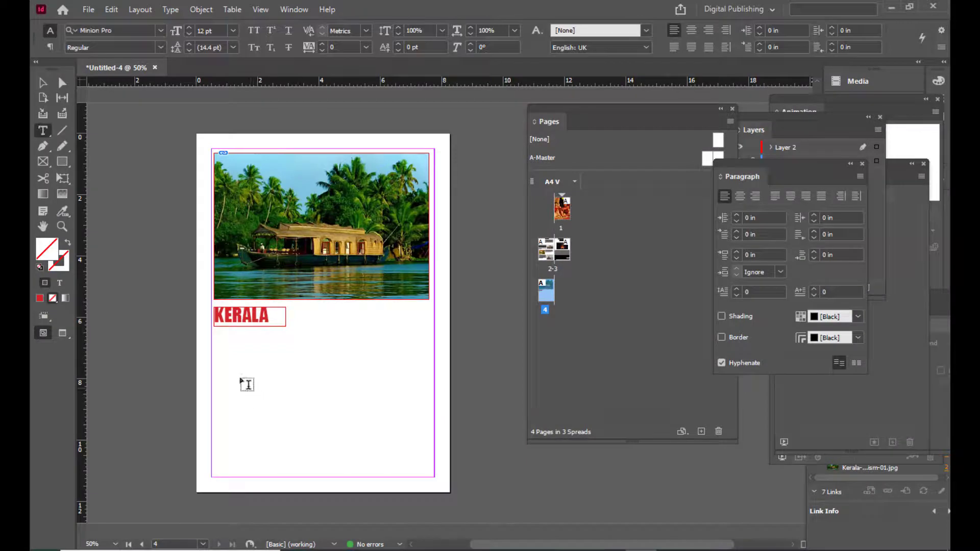
drag(212, 334, 437, 478)
right_click(326, 182)
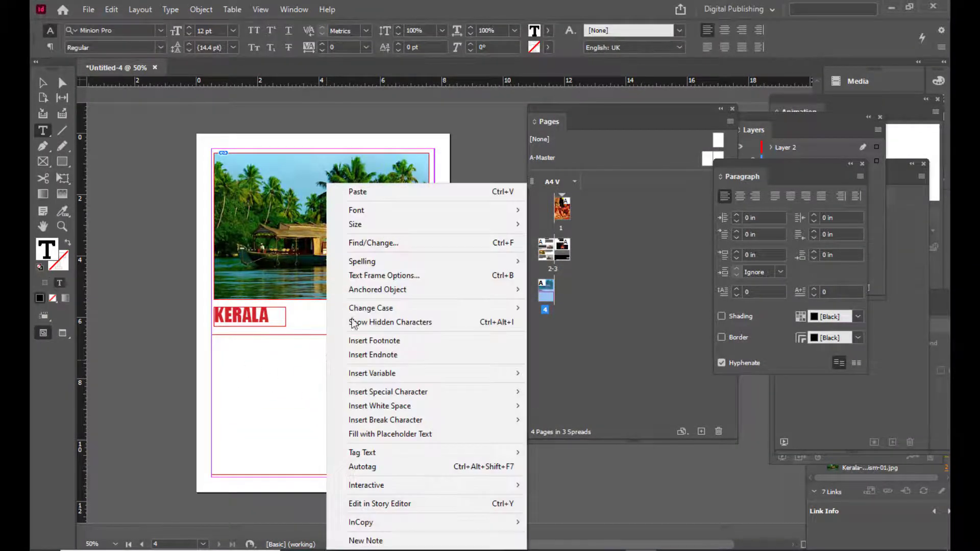
click(347, 191)
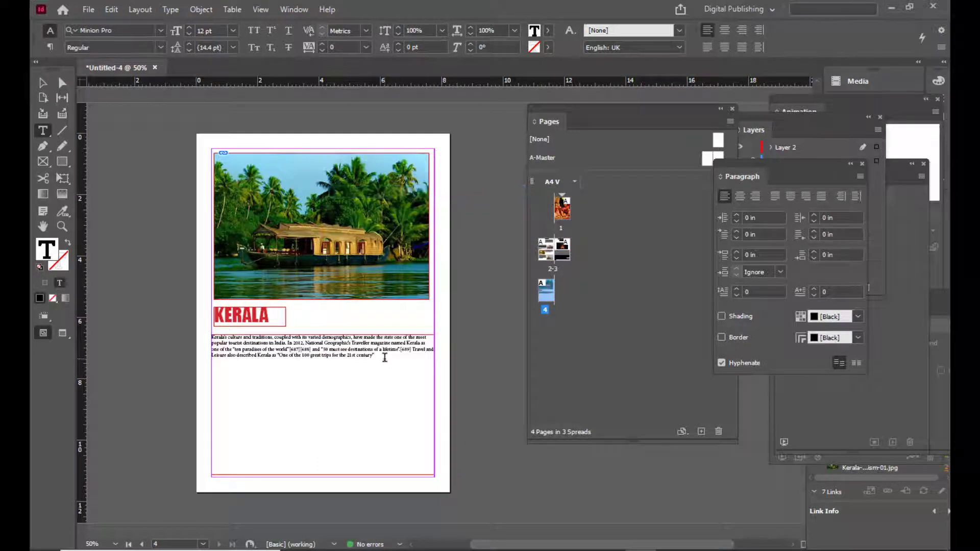
Select all of the Kerala description text and enlarge it to 24 pt.
key(ctrl+a)
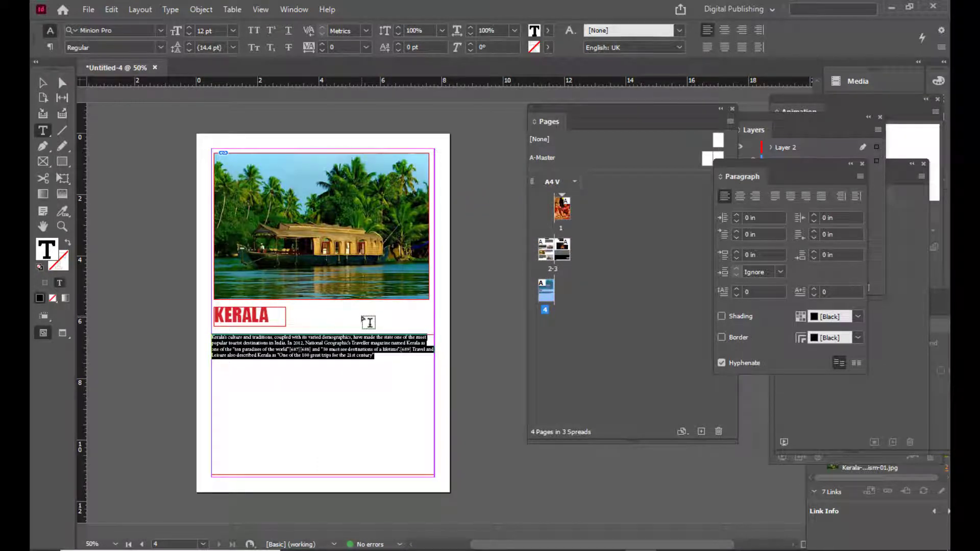
key(ctrl+shift+period)
key(ctrl+shift+period)
key(ctrl+shift+period)
key(ctrl+shift+period)
key(ctrl+shift+period)
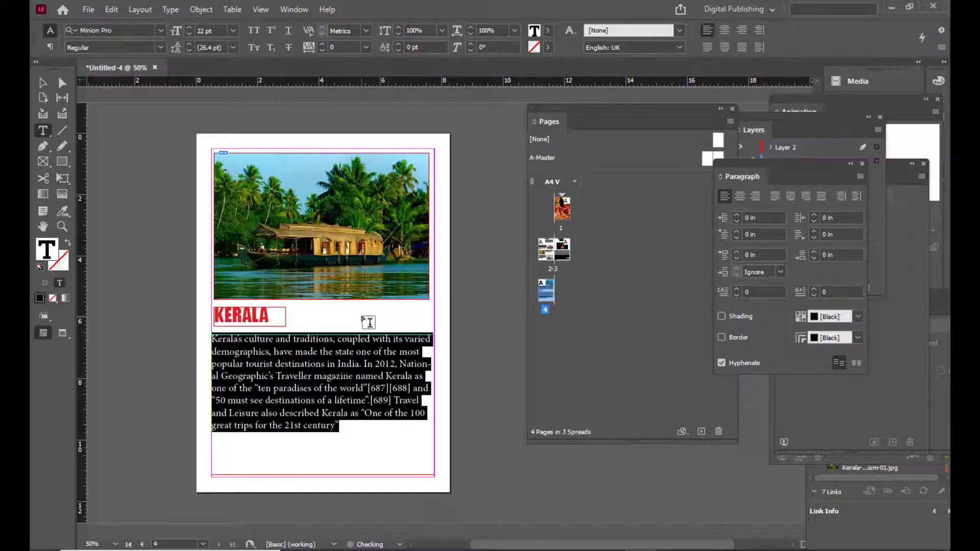
key(ctrl+shift+period)
Set the Kerala description in Times New Roman Bold and justify it with the last line aligned left.
click(120, 32)
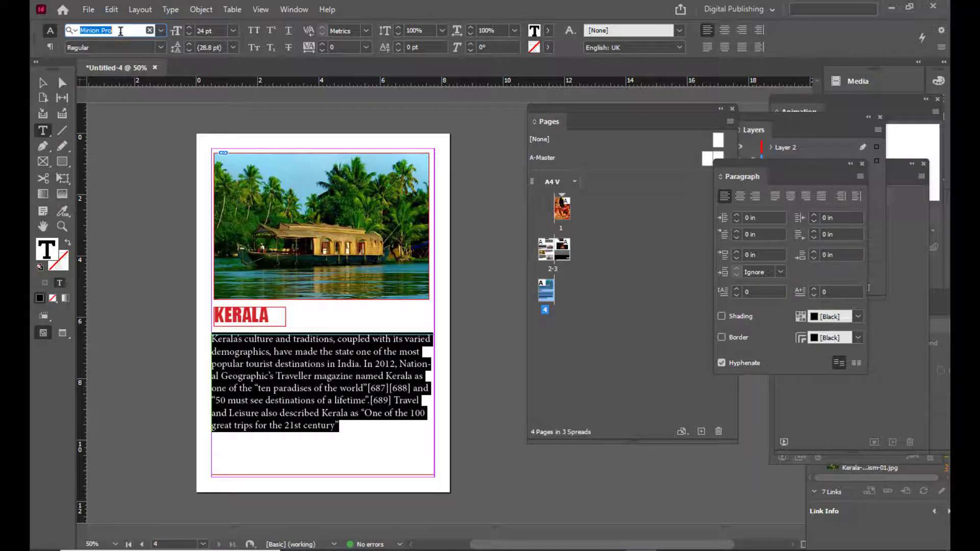
text(tim)
click(128, 96)
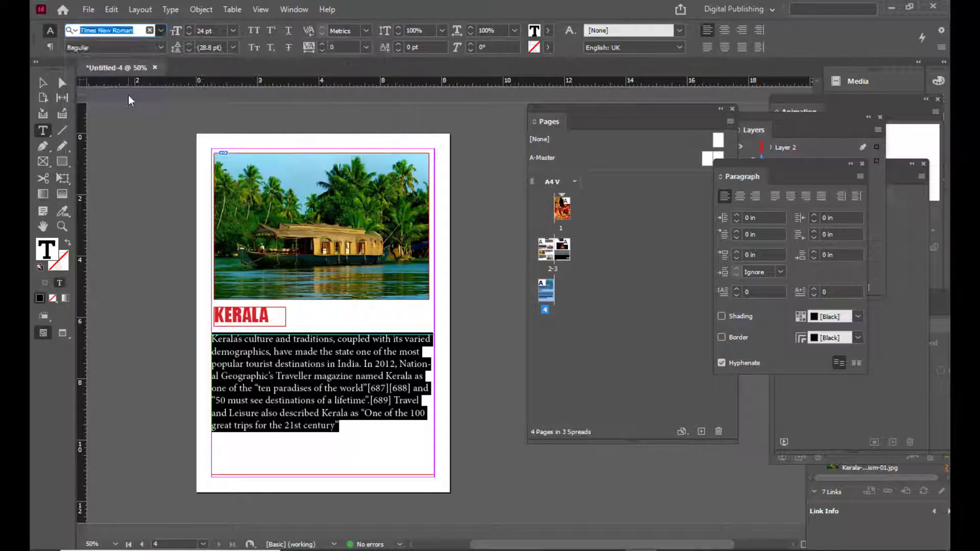
click(707, 47)
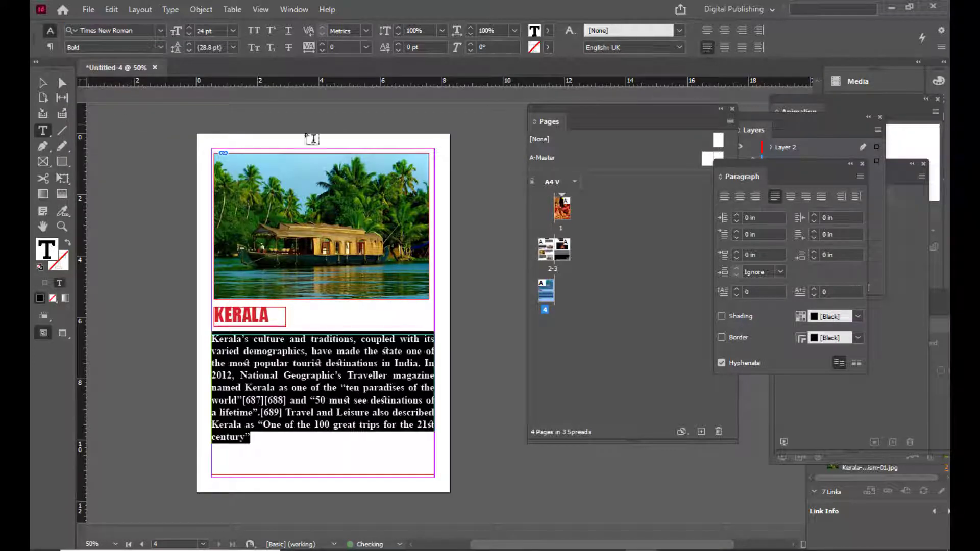
Shorten the description frame to about 3.7 in high, move it slightly down from the heading, and preview page 4.
key(Escape)
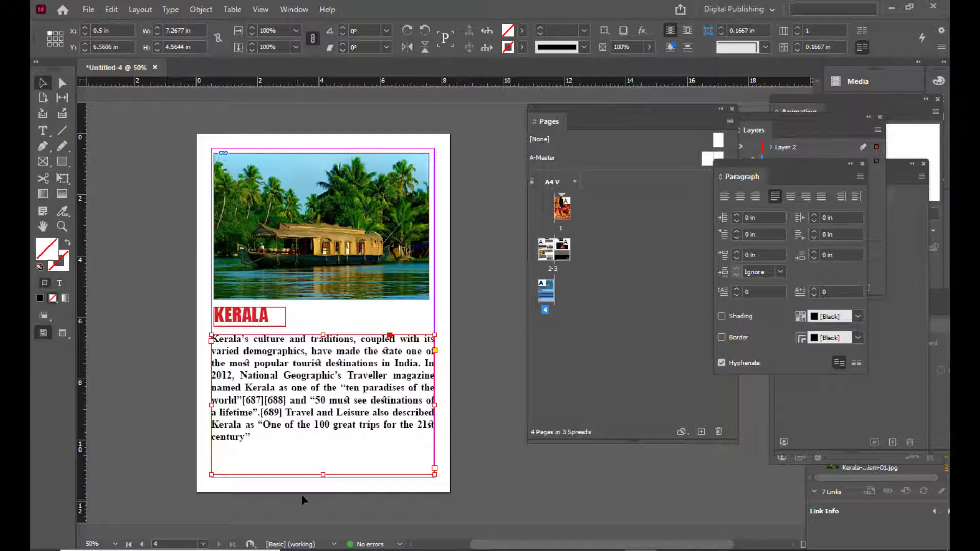
drag(323, 475, 324, 448)
drag(326, 359, 327, 365)
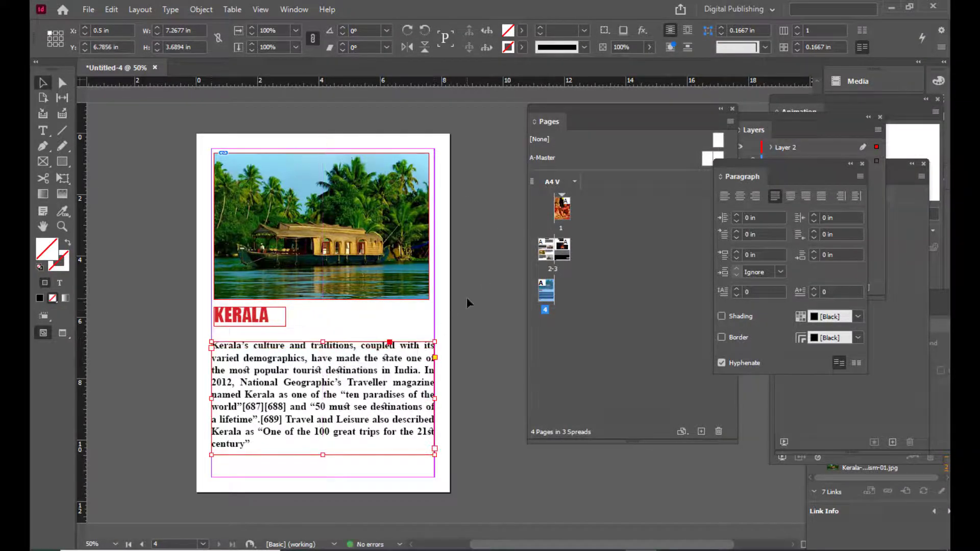
click(467, 302)
key(w)
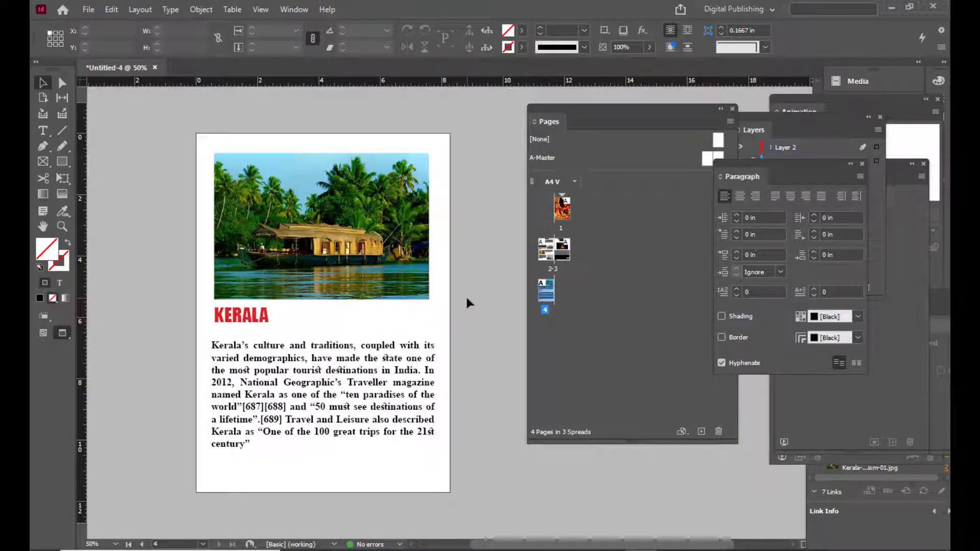
Add a blank page 5 beside page 4 and move the Pages panel clear of it.
drag(543, 108, 607, 115)
click(618, 430)
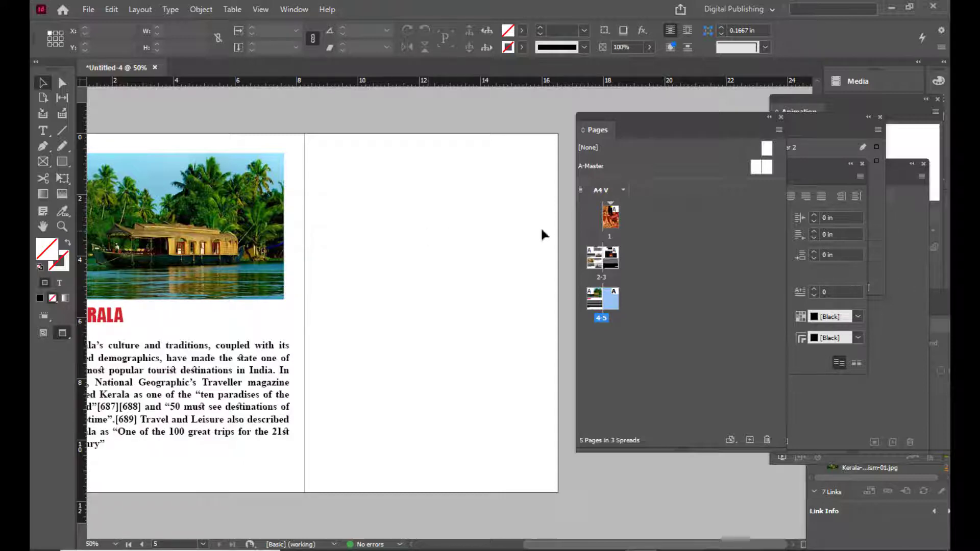
drag(604, 118, 611, 118)
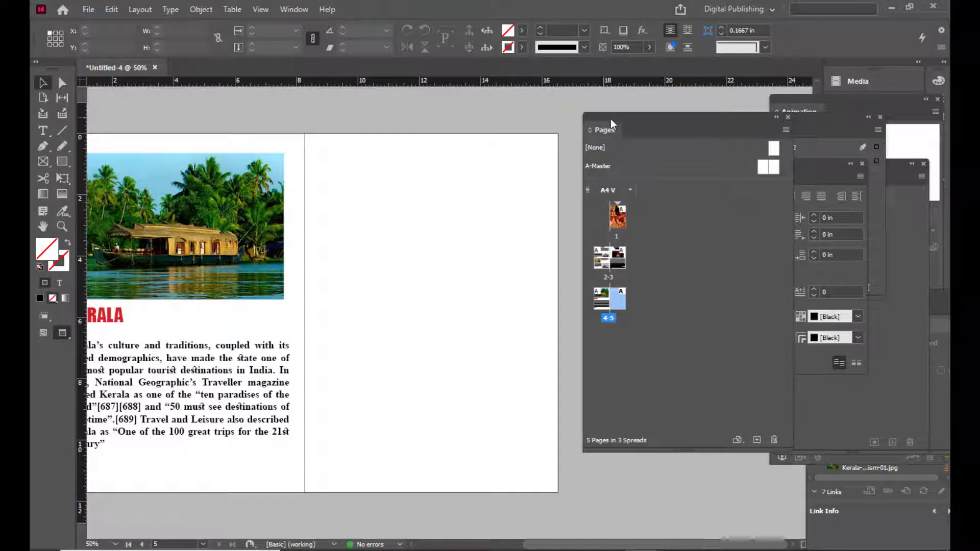
click(139, 9)
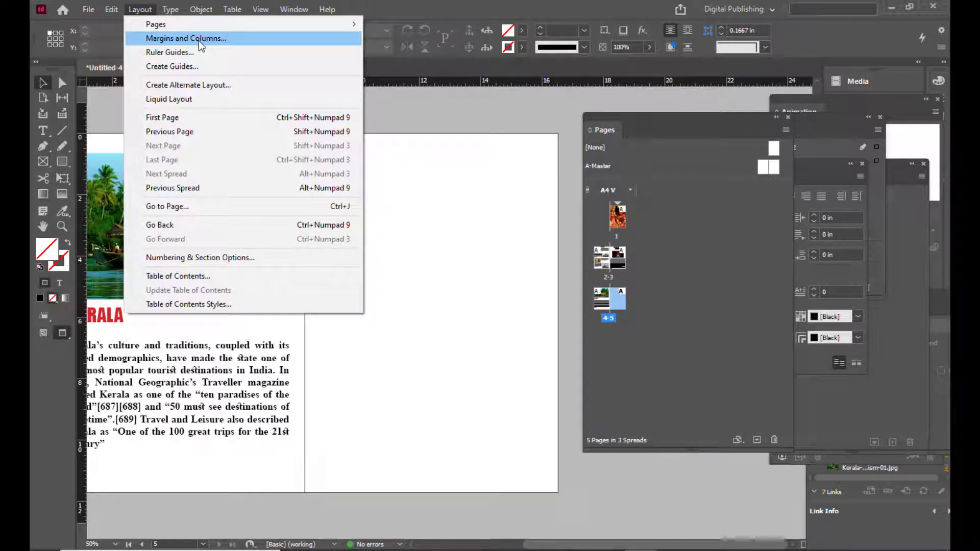
click(198, 41)
drag(571, 122, 595, 115)
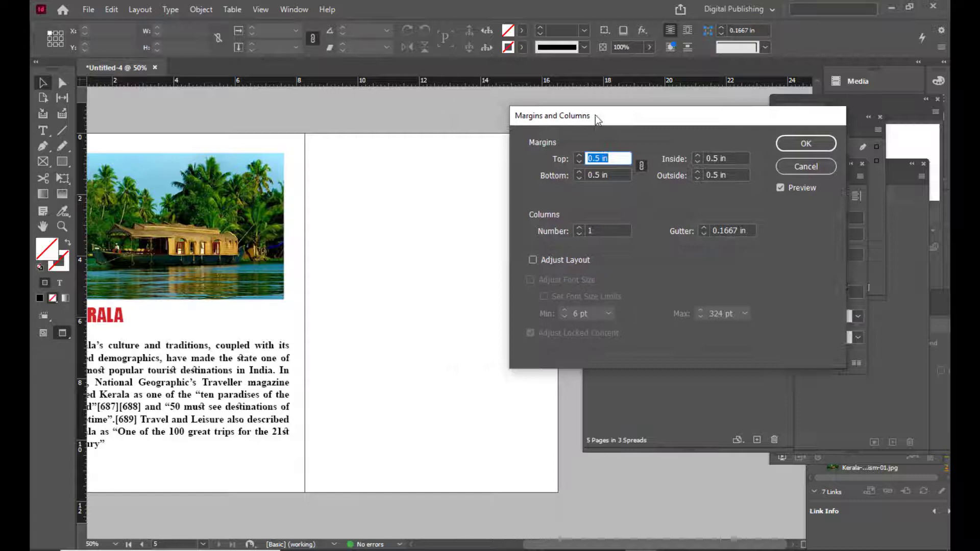
click(579, 227)
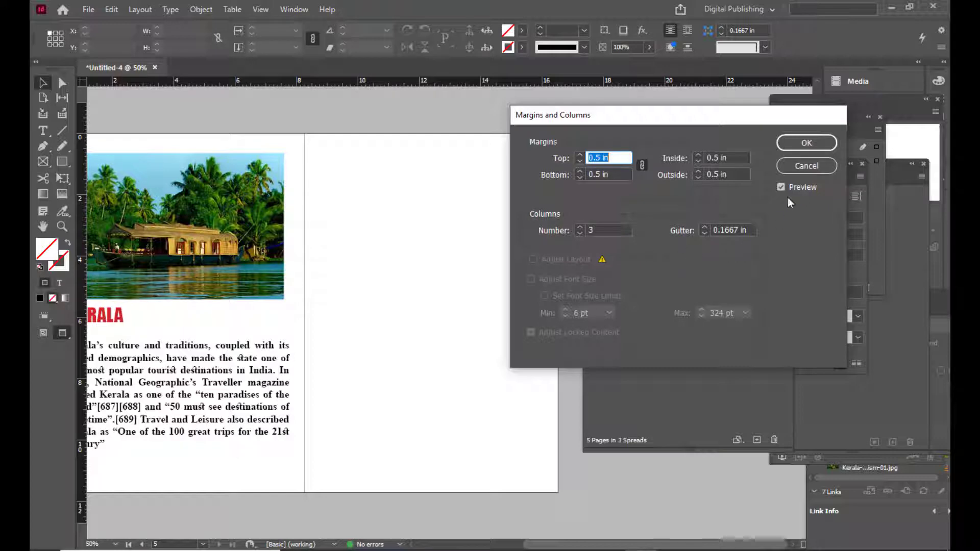
click(804, 170)
Return to normal view mode and divide page 5 into 3 columns.
key(w)
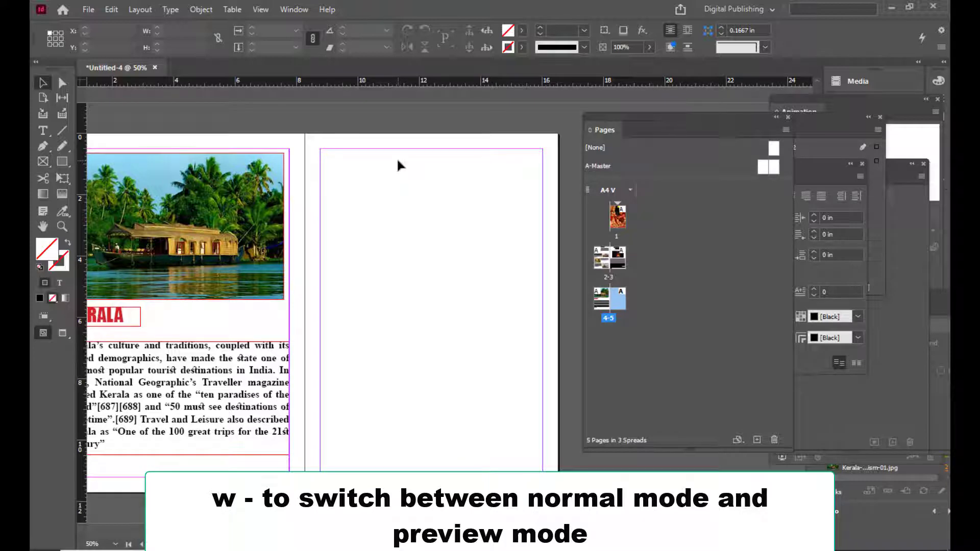
click(140, 9)
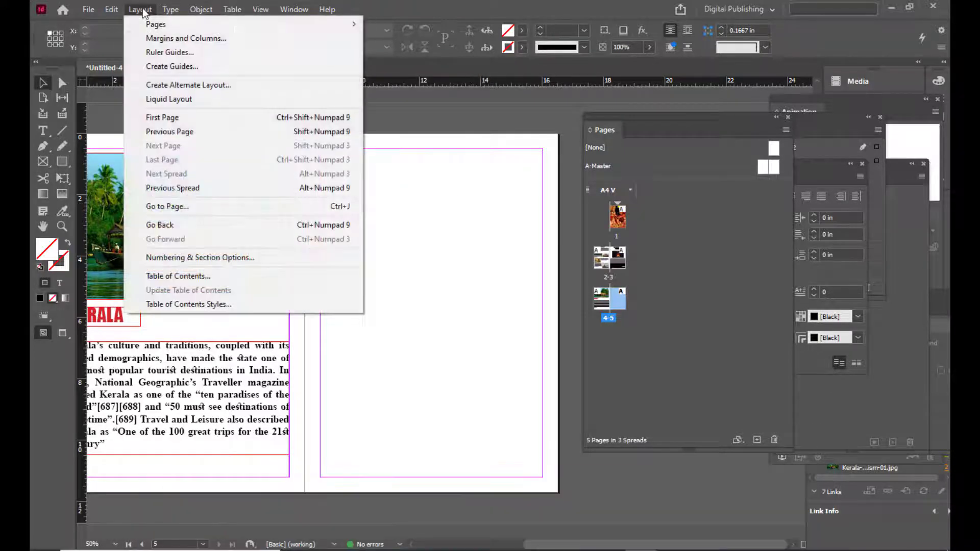
click(211, 39)
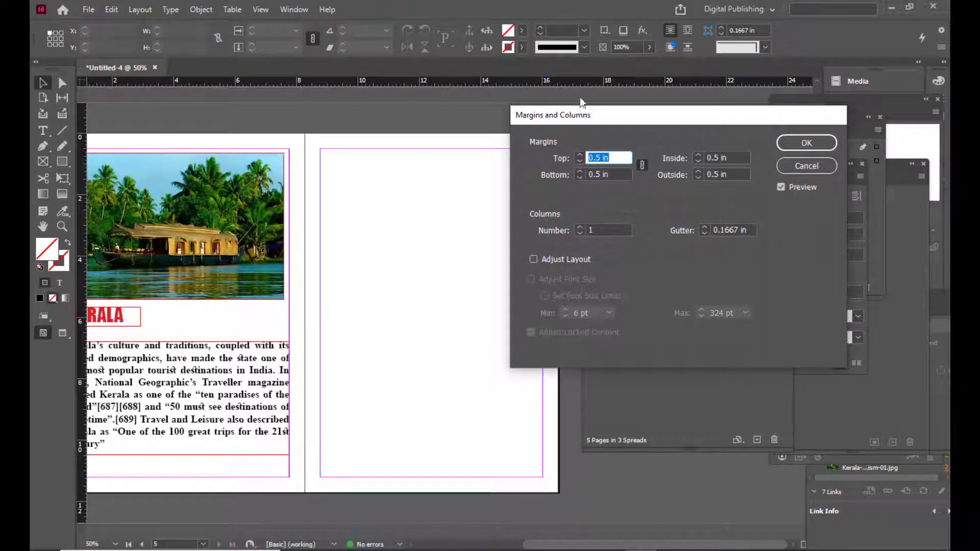
drag(611, 114, 624, 112)
click(593, 226)
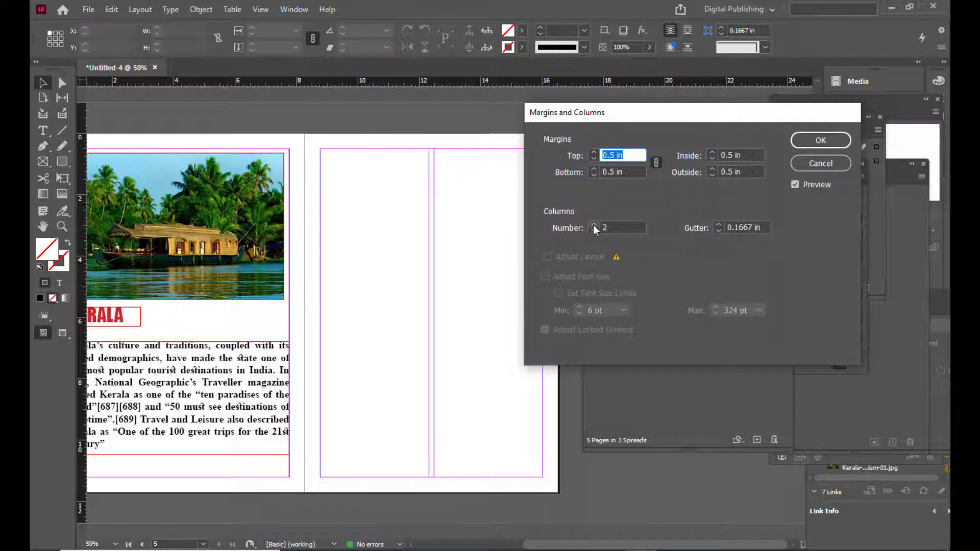
click(593, 226)
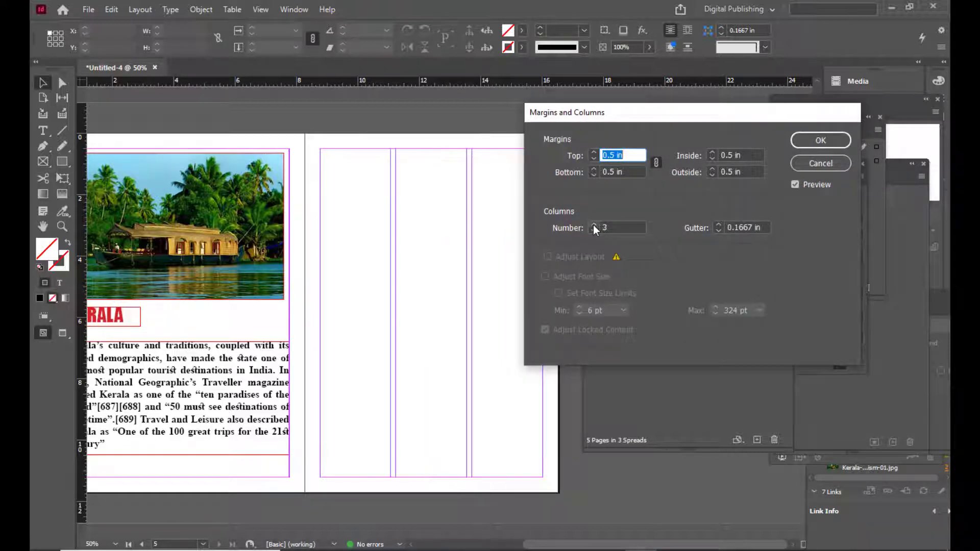
mouse_move(669, 105)
mouse_down()
mouse_move(628, 129)
mouse_move(665, 129)
mouse_move(666, 115)
mouse_up()
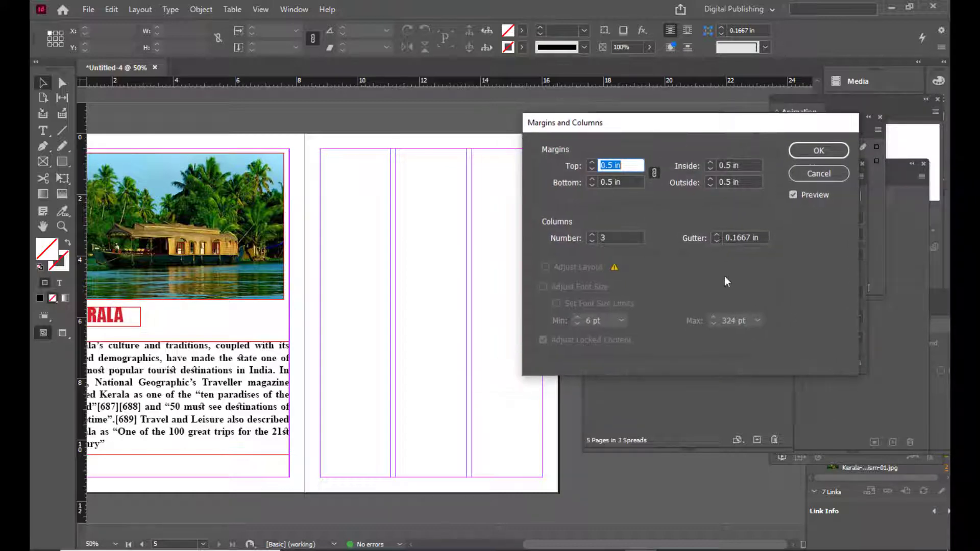
Set page 5's column gutter to 0.125 in and apply the margins and columns settings.
click(716, 241)
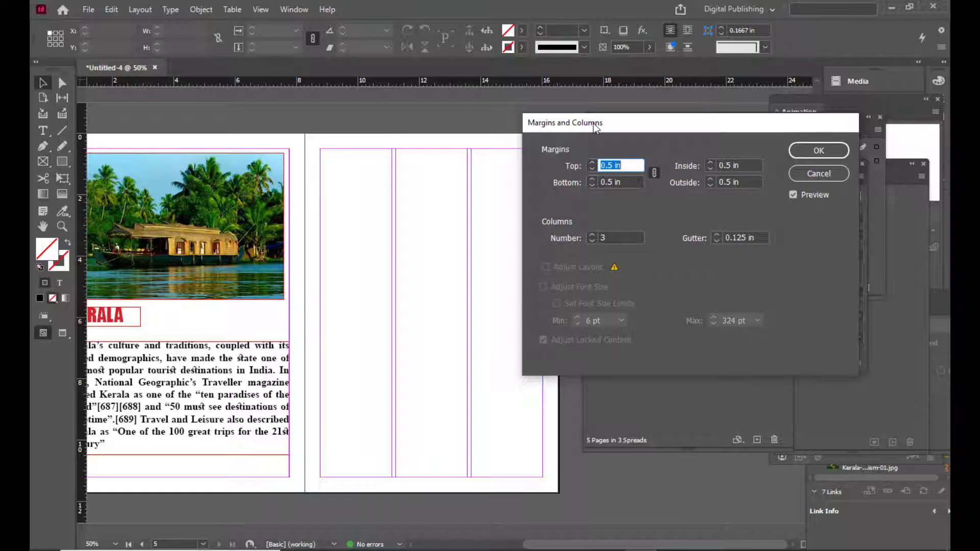
drag(597, 128, 605, 126)
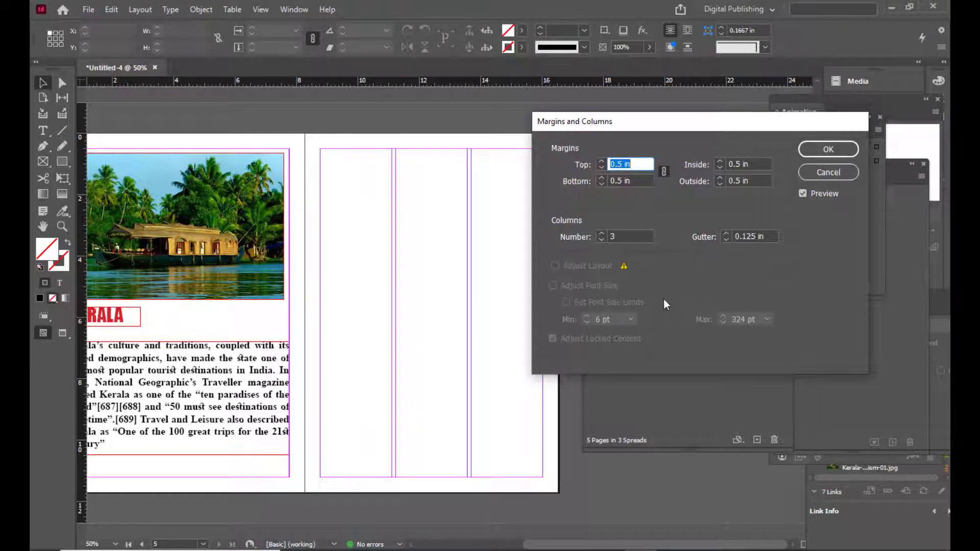
drag(681, 123, 625, 126)
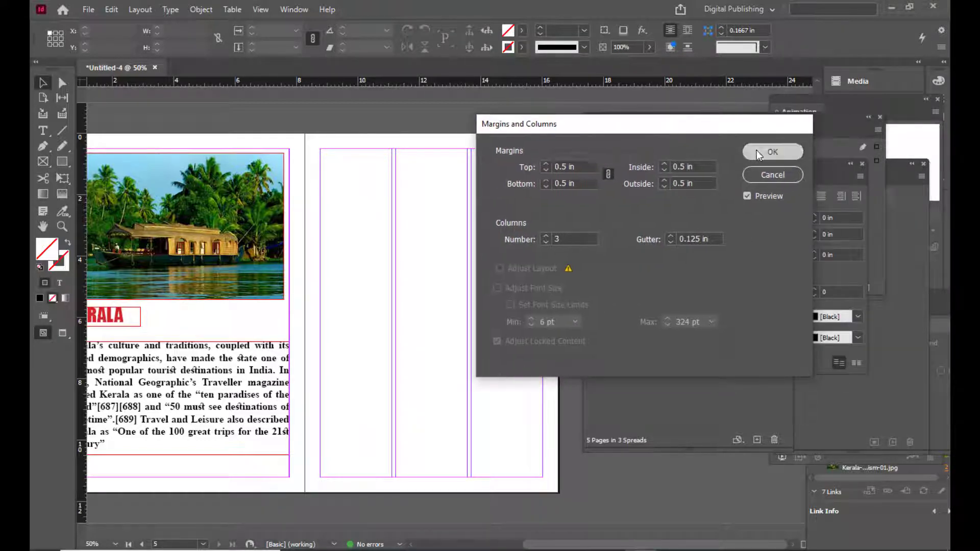
click(758, 153)
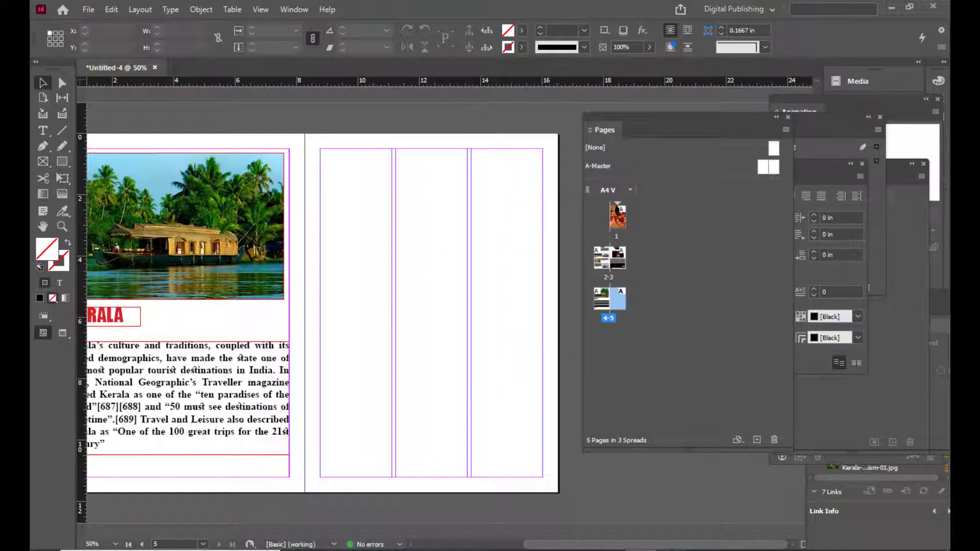
Switch to the kerala file in Notepad and copy the text from "In 2012, it overtook" through "Chettikulangara Bharani.".
click(704, 550)
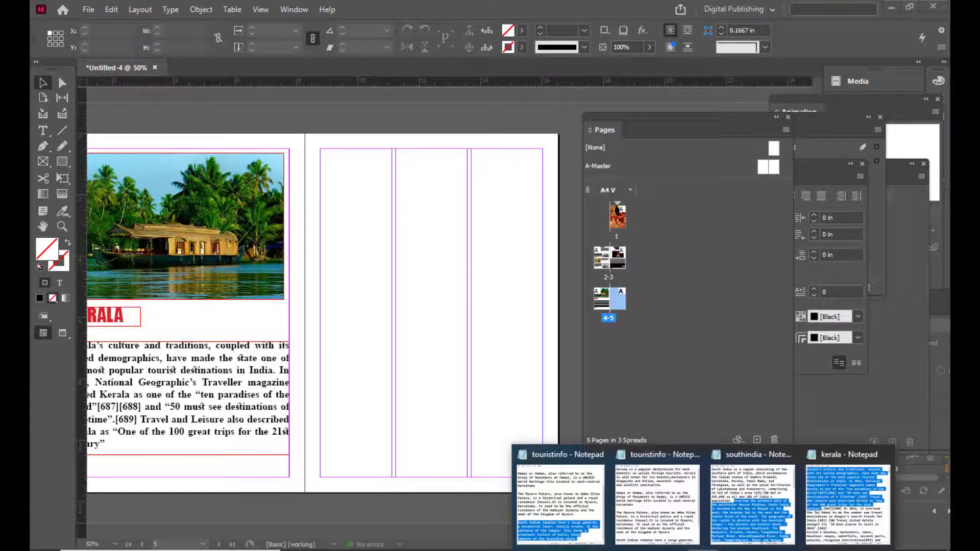
click(847, 498)
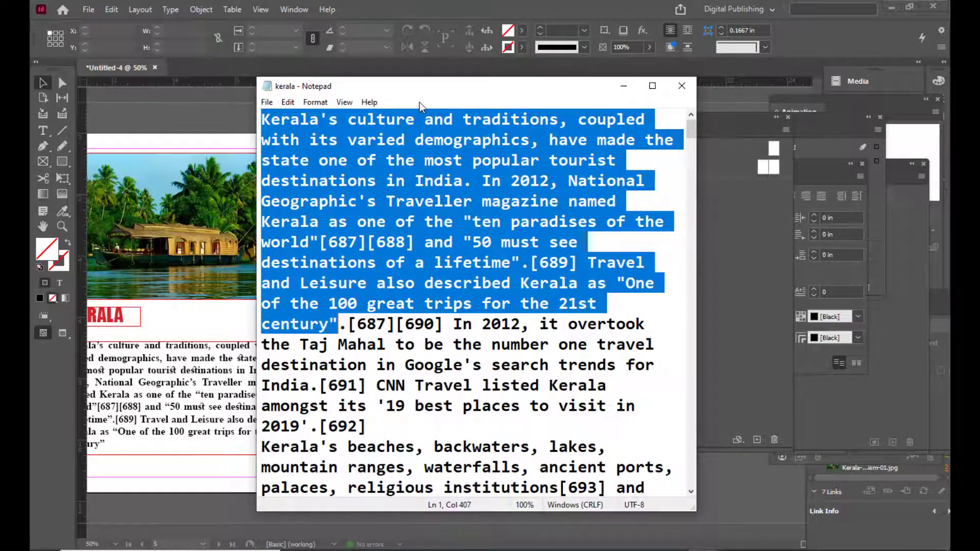
drag(417, 89, 401, 72)
drag(437, 305, 580, 366)
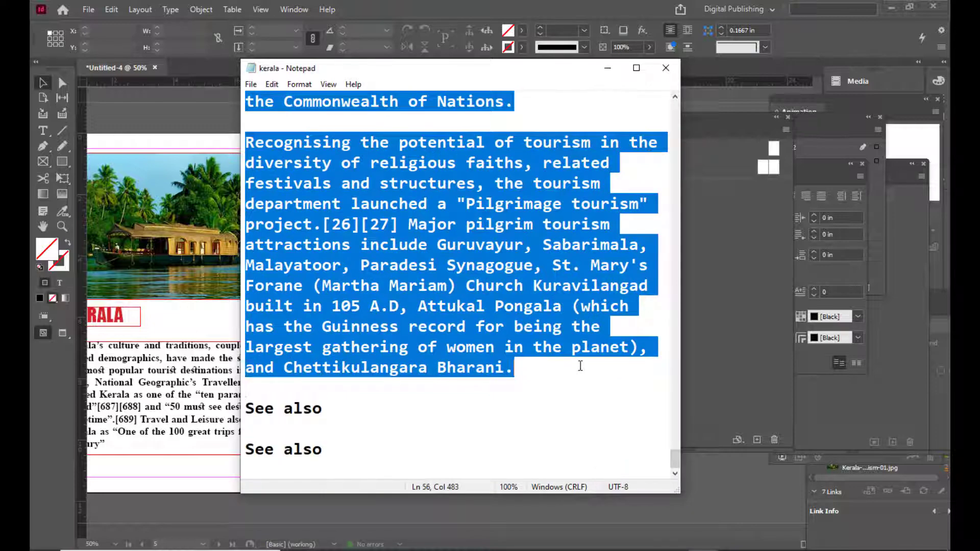
right_click(442, 207)
click(459, 253)
click(610, 73)
Create a text frame filling the first column of page 5 and paste the copied Kerala text into it.
click(43, 130)
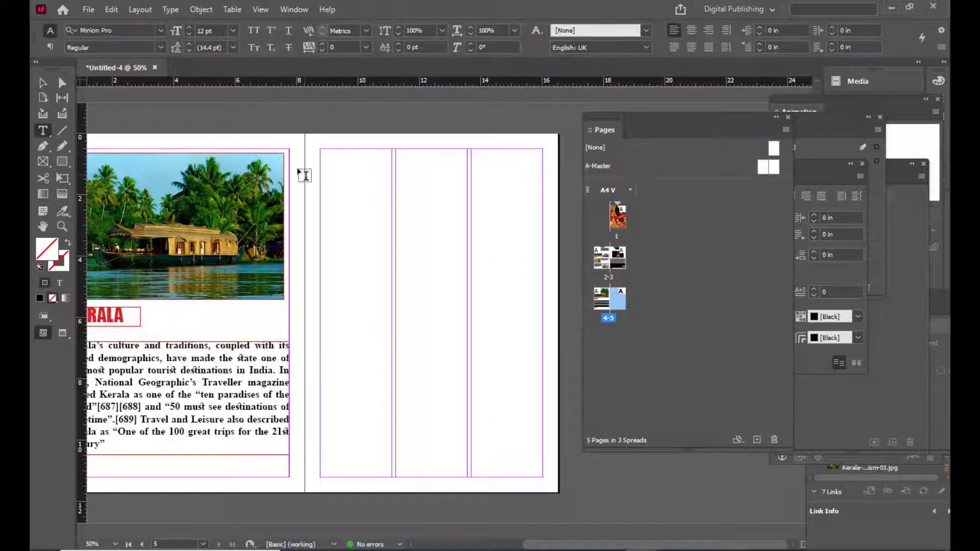
drag(320, 149, 391, 478)
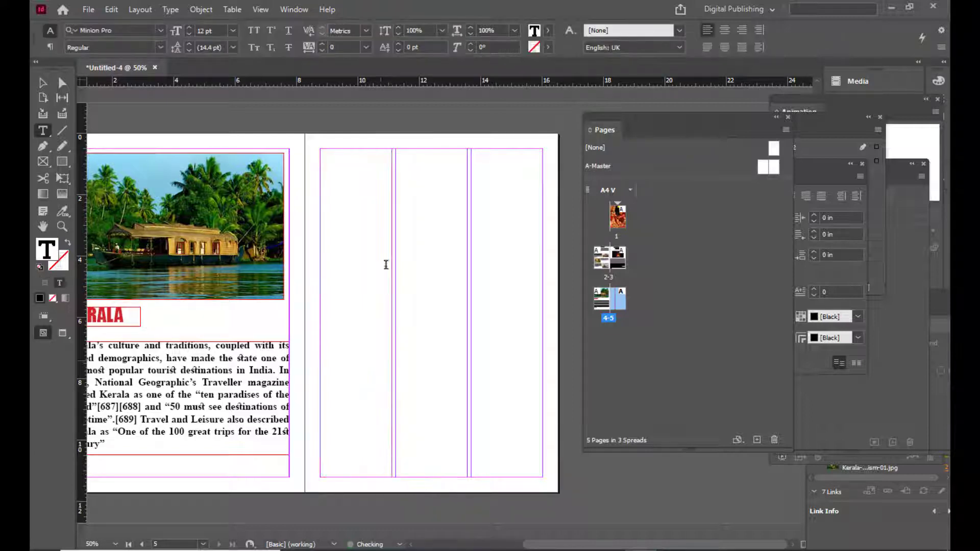
right_click(337, 156)
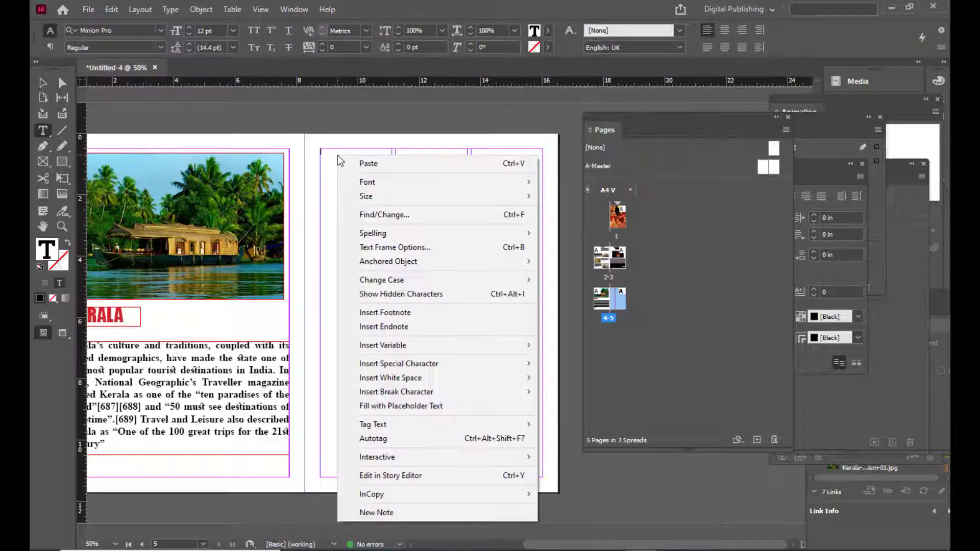
click(378, 166)
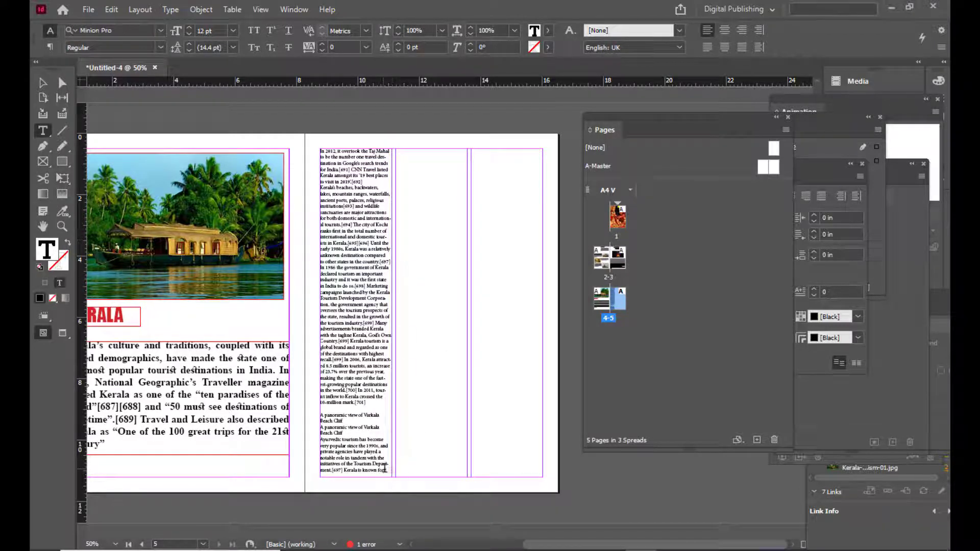
Select the pasted text in the first column and set it in Times New Roman Bold.
drag(387, 469, 282, 145)
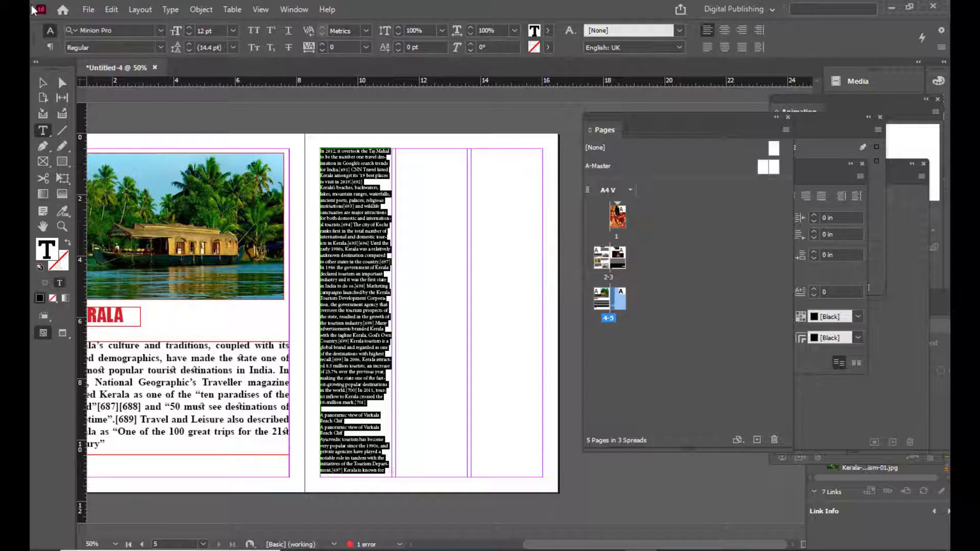
click(120, 30)
text(tim)
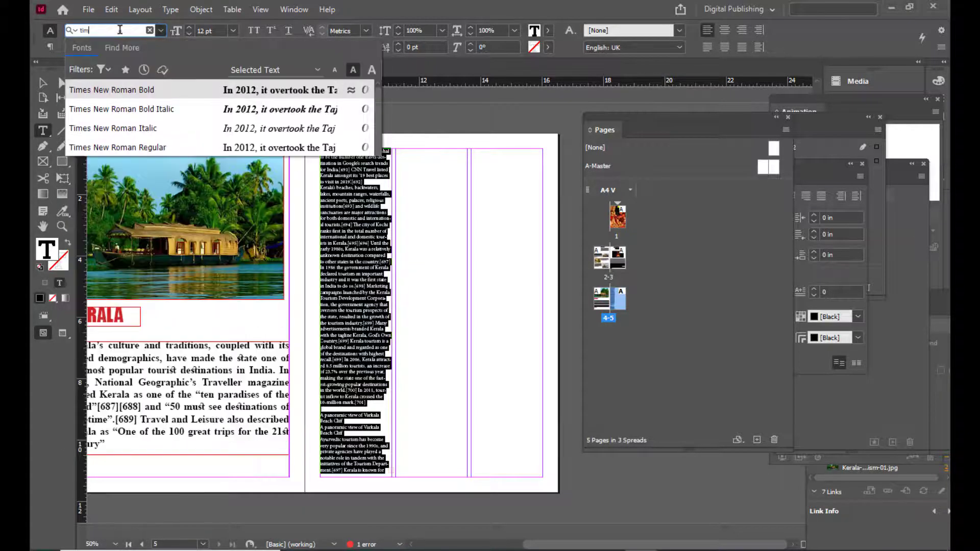
click(122, 96)
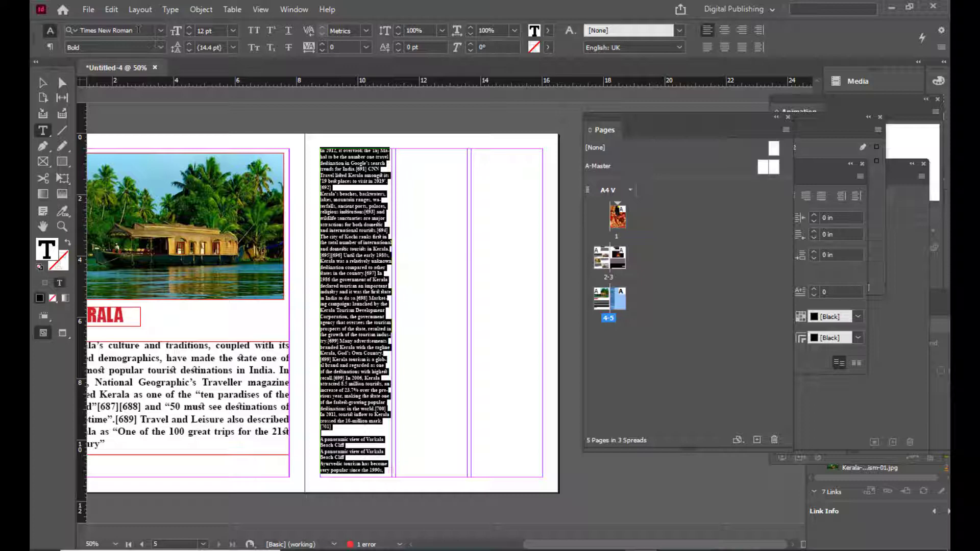
Create a new paragraph style from the selected column text and apply it to that text.
click(287, 10)
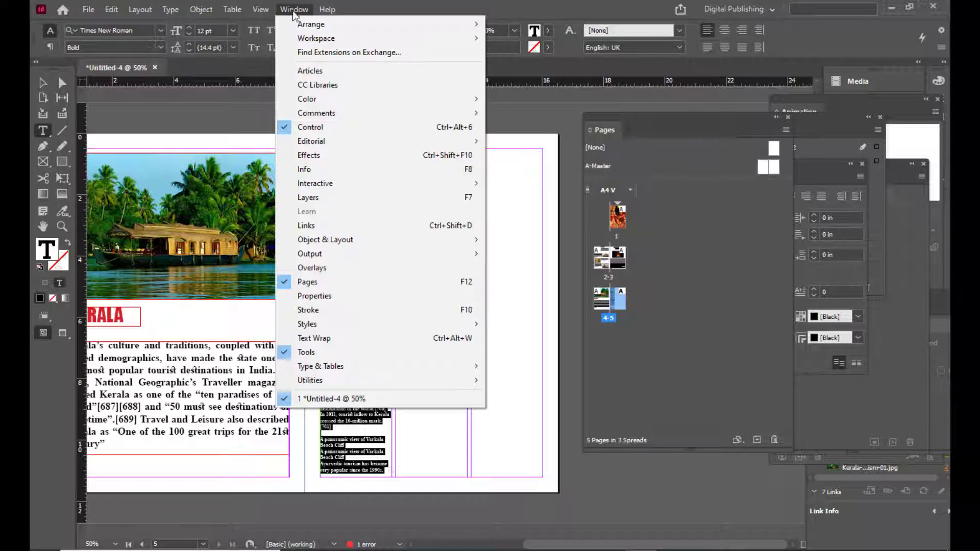
mouse_move(335, 325)
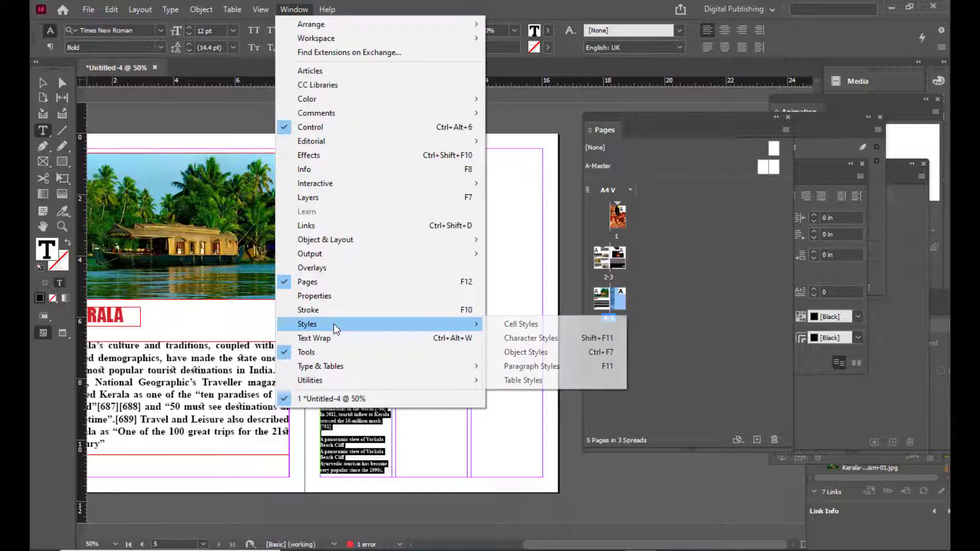
click(553, 370)
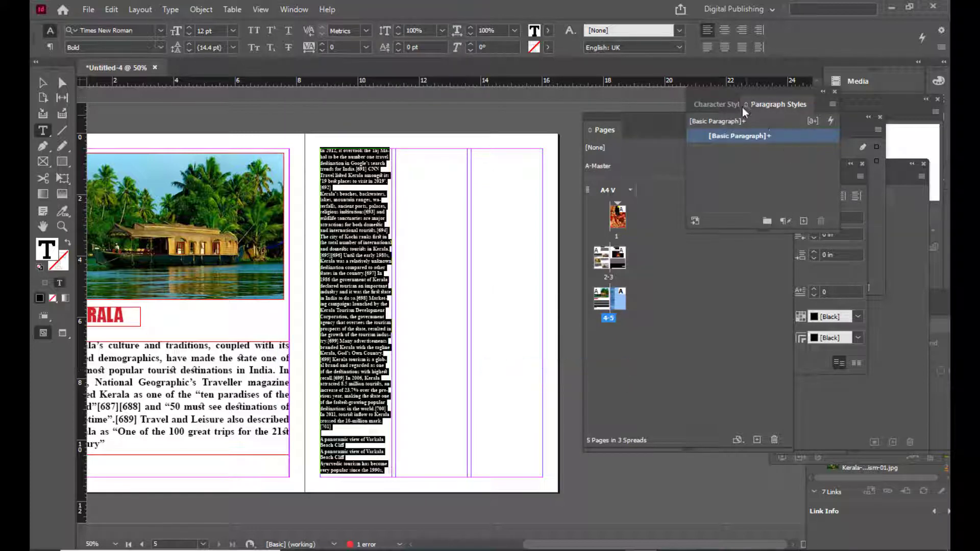
drag(748, 90, 576, 115)
click(626, 247)
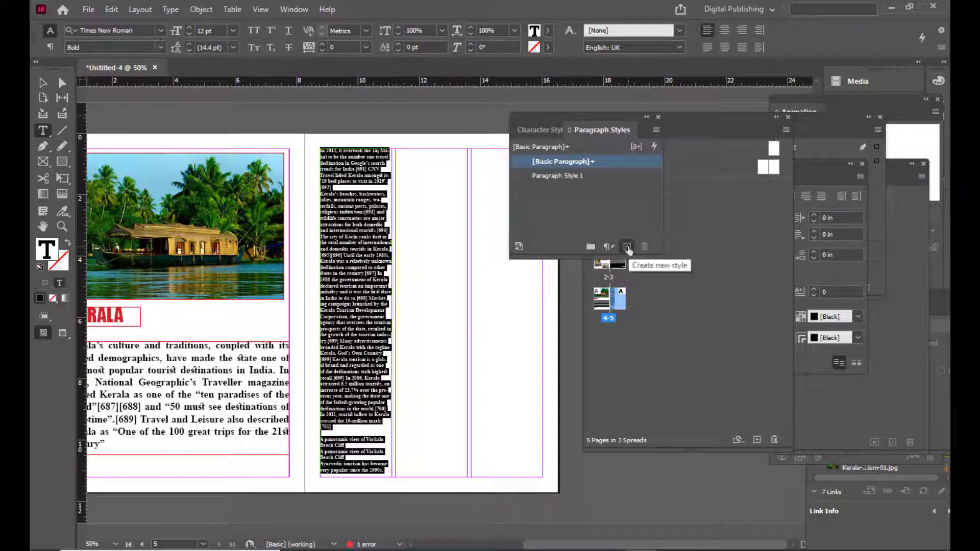
click(595, 175)
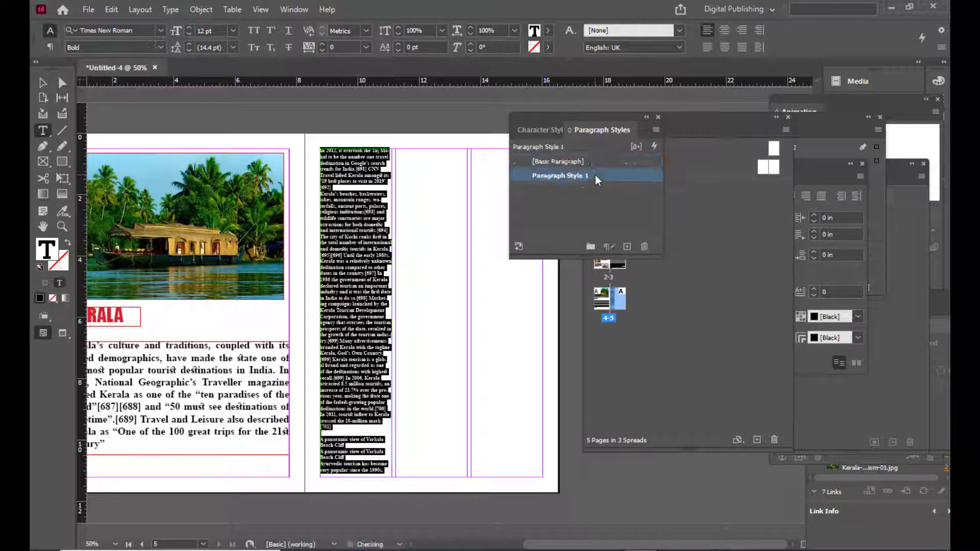
Open the new paragraph style's options and rename the style as parastyle.
click(629, 176)
double_click(630, 175)
drag(640, 42, 452, 70)
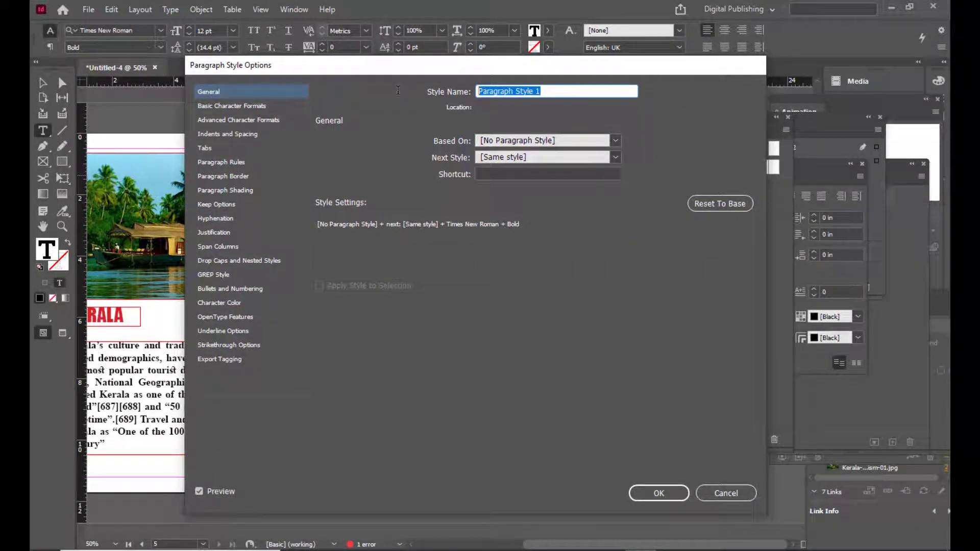
text(parastyle)
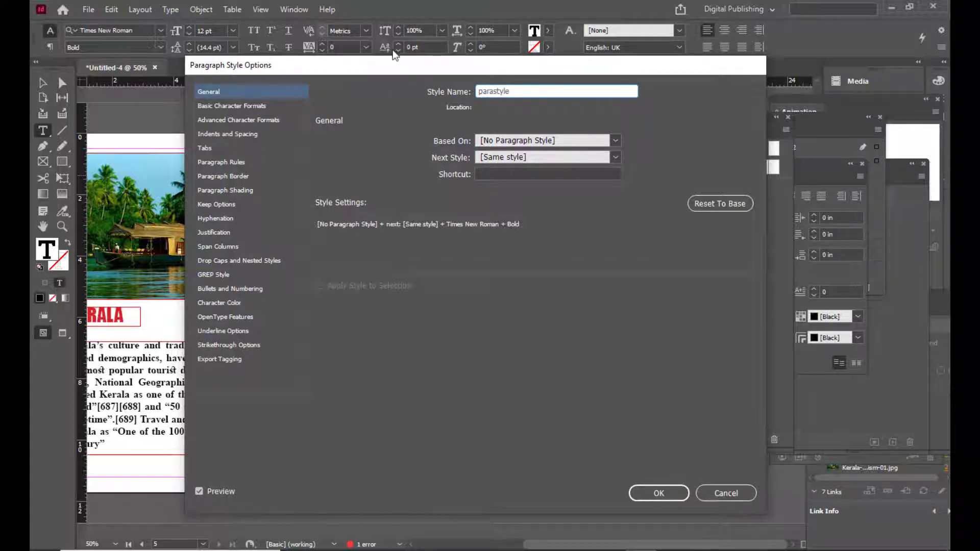
Move the style options clear of the column text and set parastyle's font size to 17 pt.
drag(394, 65, 675, 65)
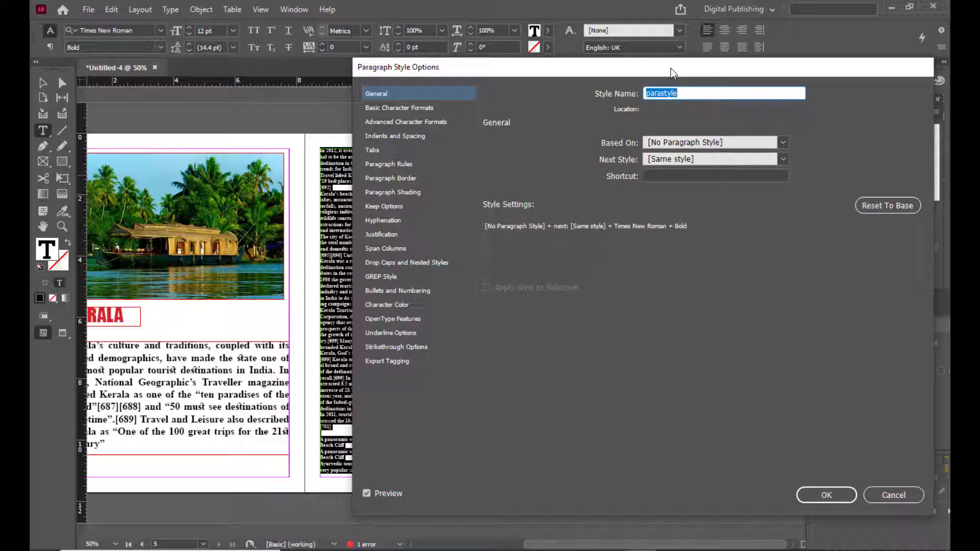
mouse_move(645, 69)
mouse_down()
mouse_move(680, 65)
mouse_move(653, 63)
mouse_up()
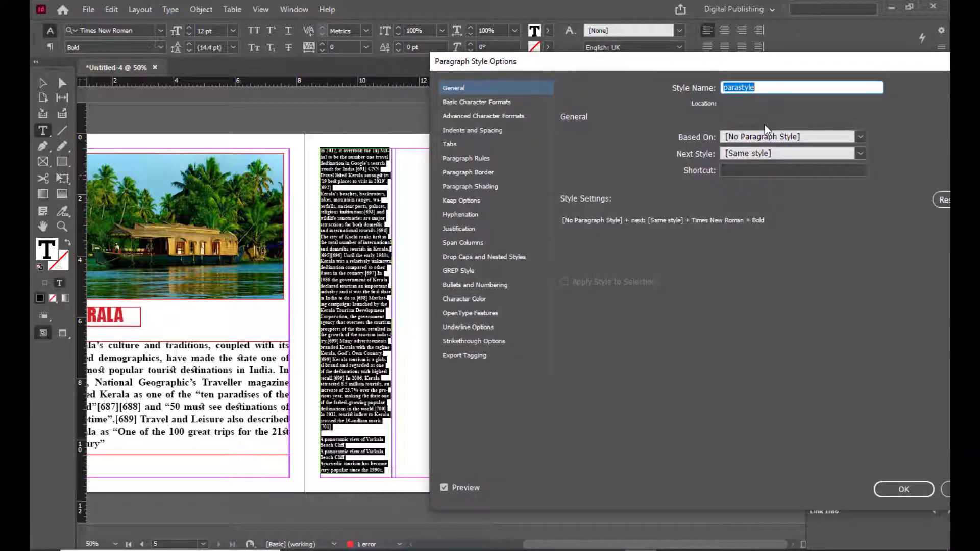
mouse_move(496, 61)
mouse_down()
mouse_move(488, 65)
mouse_move(519, 69)
mouse_move(503, 63)
mouse_up()
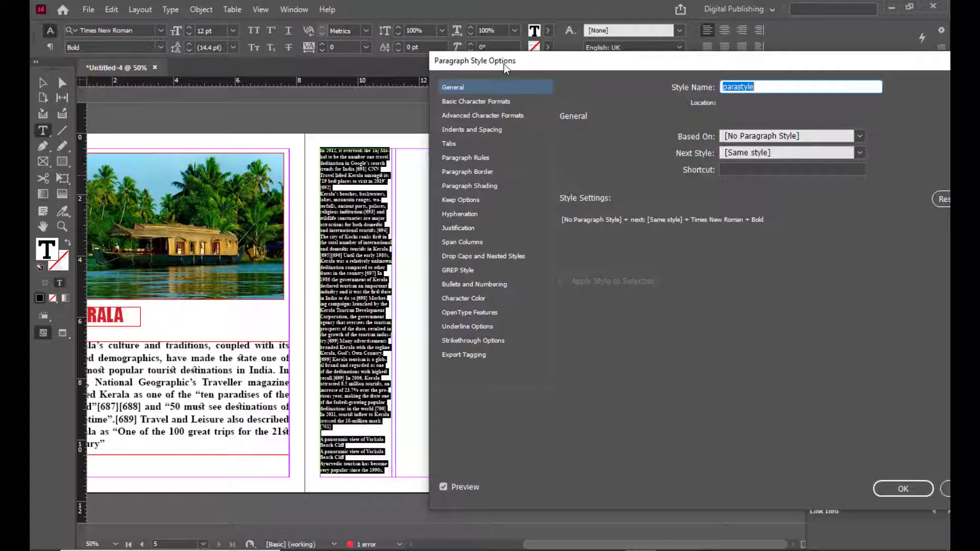
drag(503, 64, 551, 61)
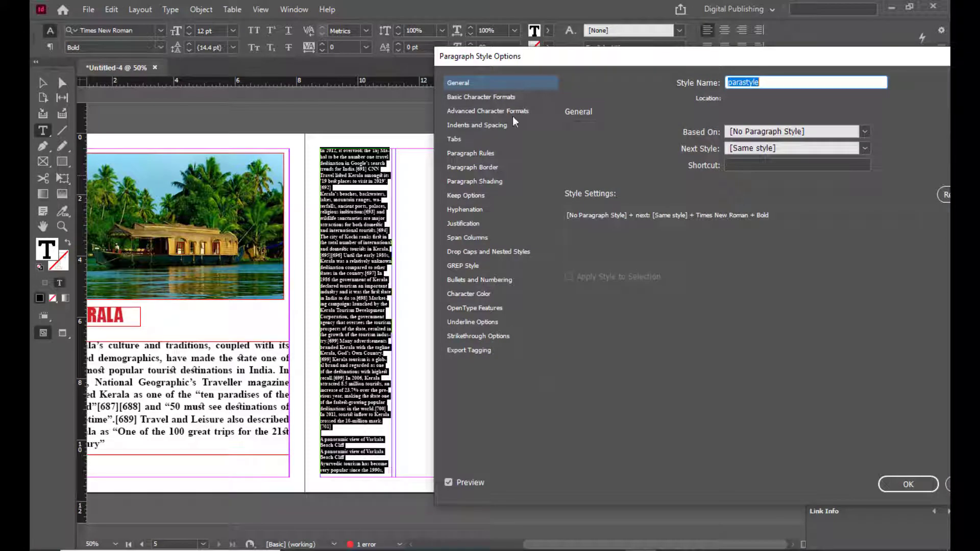
click(510, 97)
drag(601, 62, 600, 61)
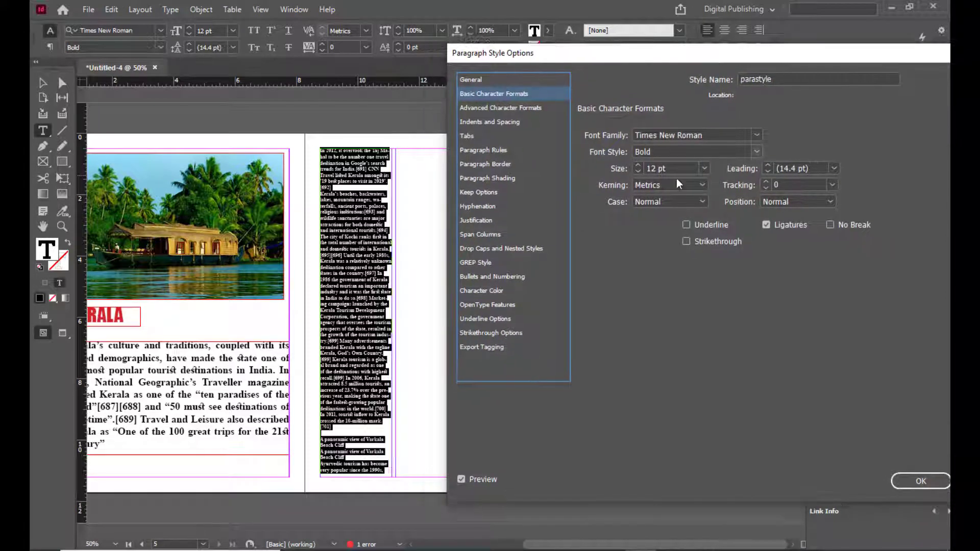
click(652, 170)
key(Up)
key(Up)
key(Up)
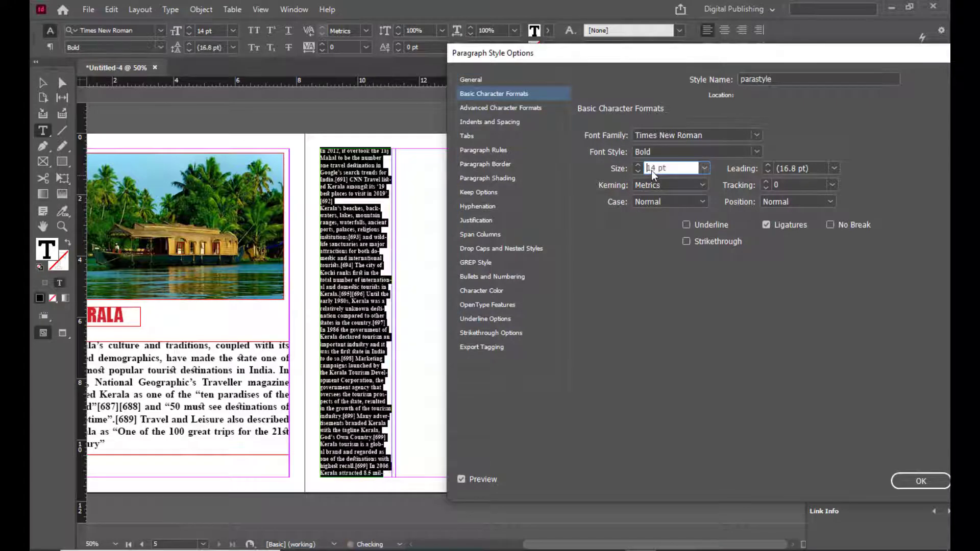
key(Up)
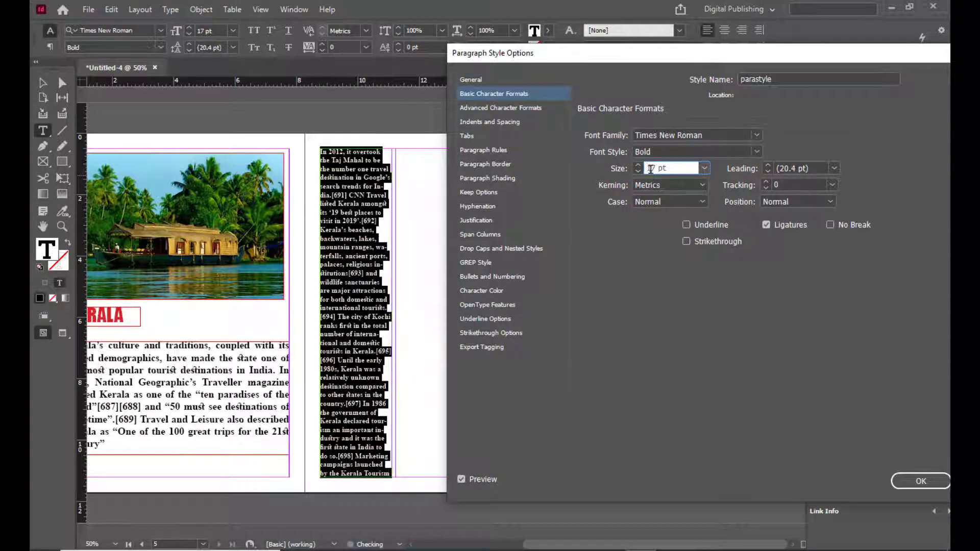
key(Up)
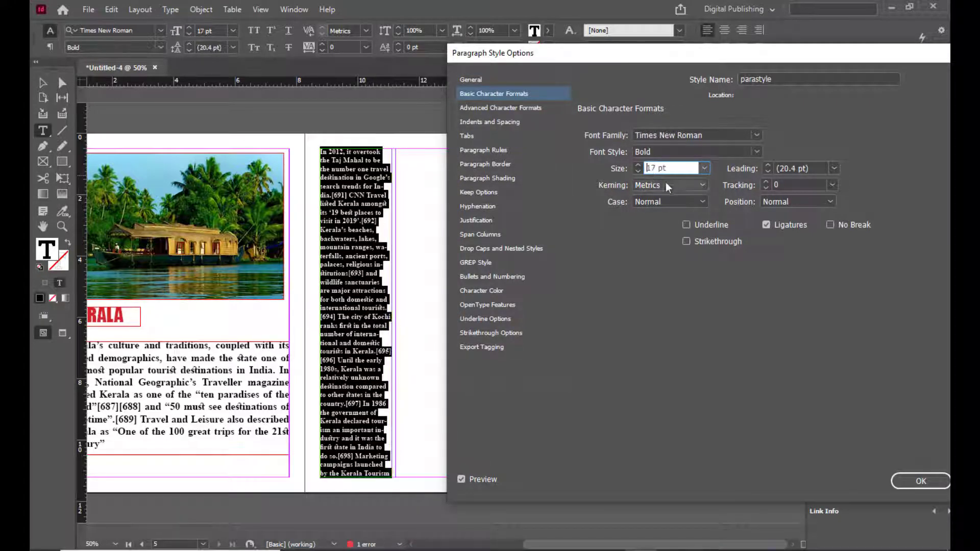
Set parastyle's font size to 15 pt and its alignment to Full Justify, and accept the style options.
key(Down)
key(Down)
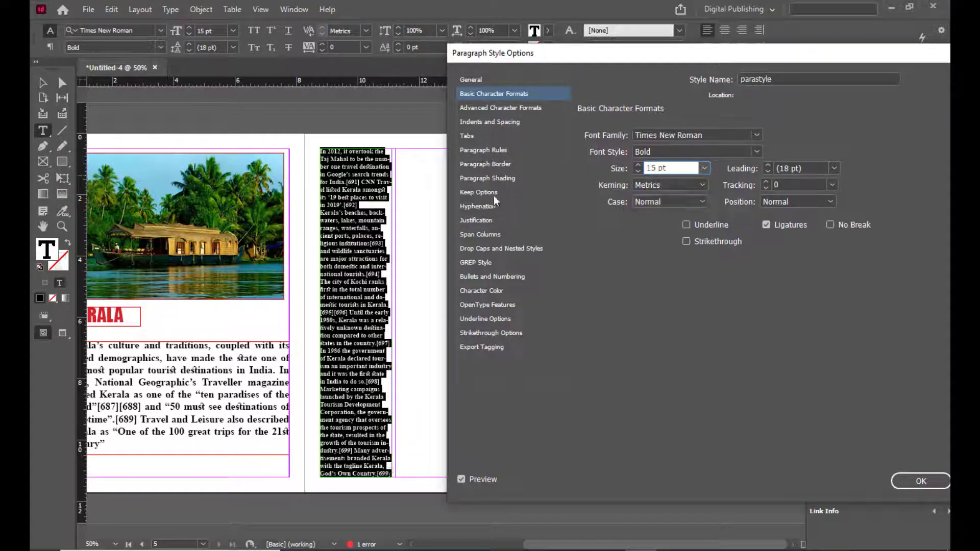
click(479, 120)
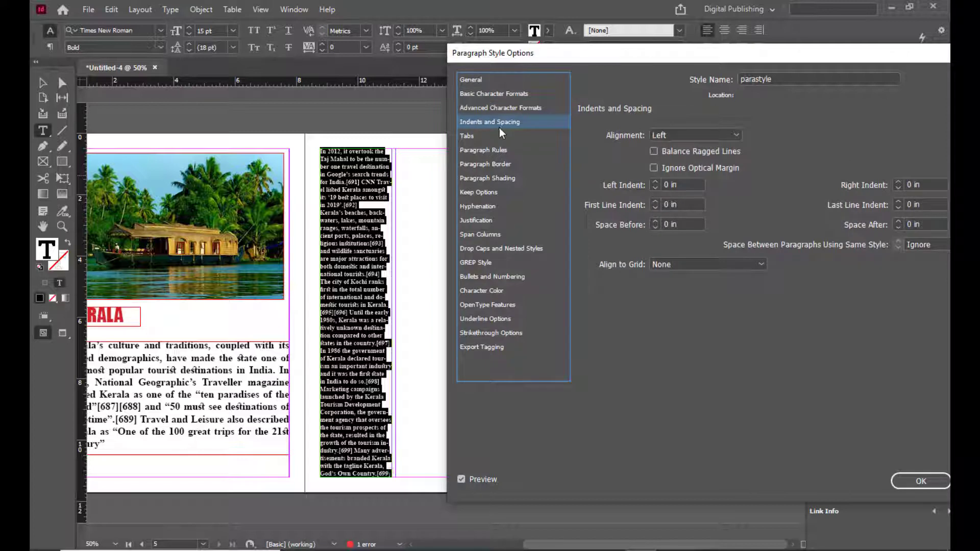
click(734, 136)
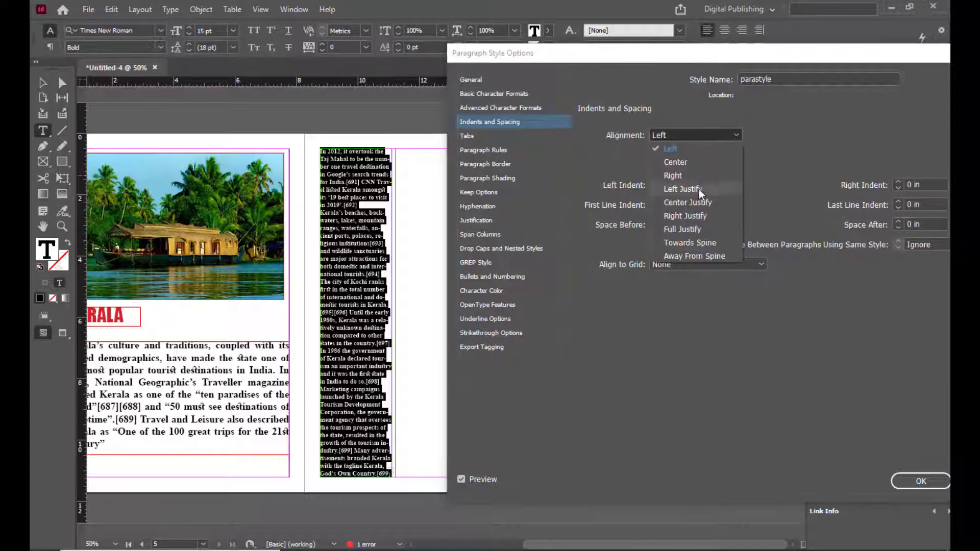
click(678, 229)
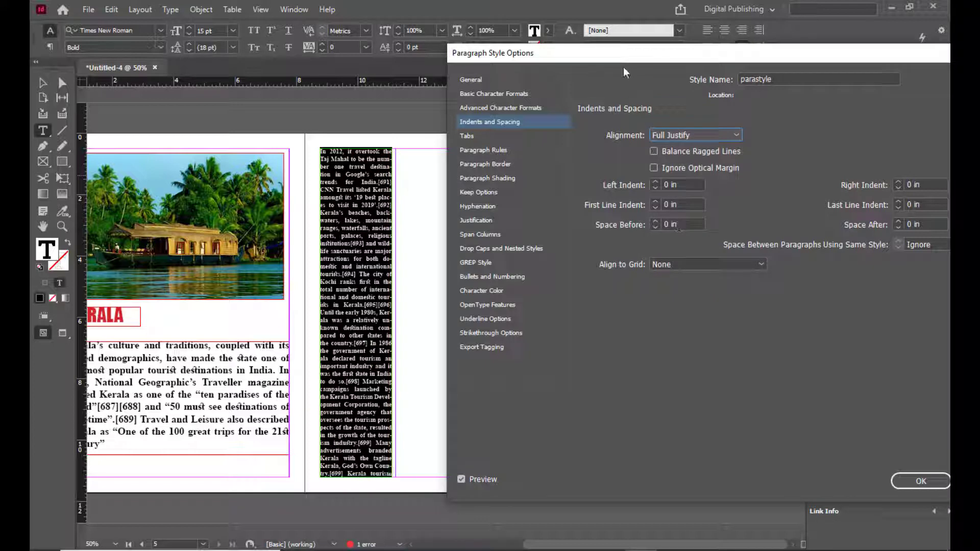
drag(639, 53, 632, 62)
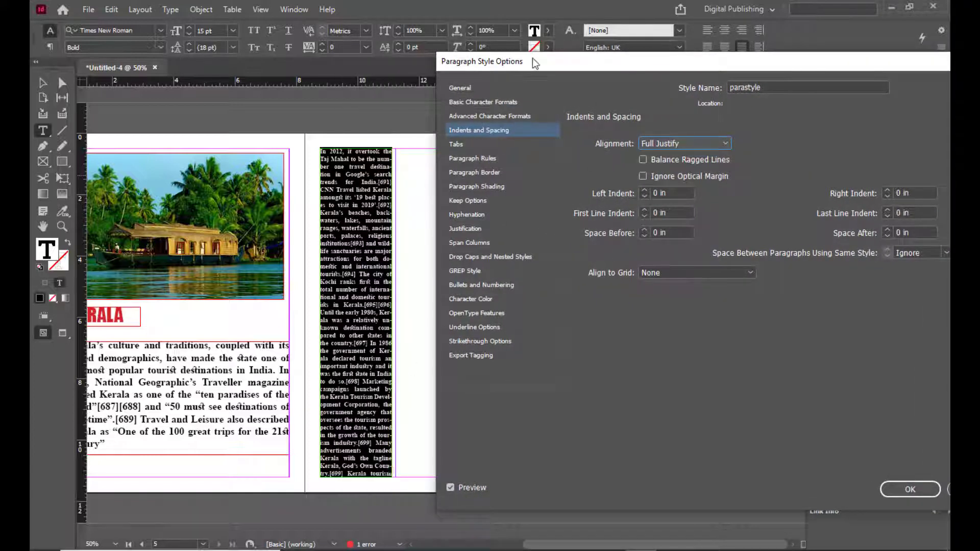
mouse_move(532, 57)
mouse_down()
mouse_move(518, 62)
mouse_move(545, 68)
mouse_up()
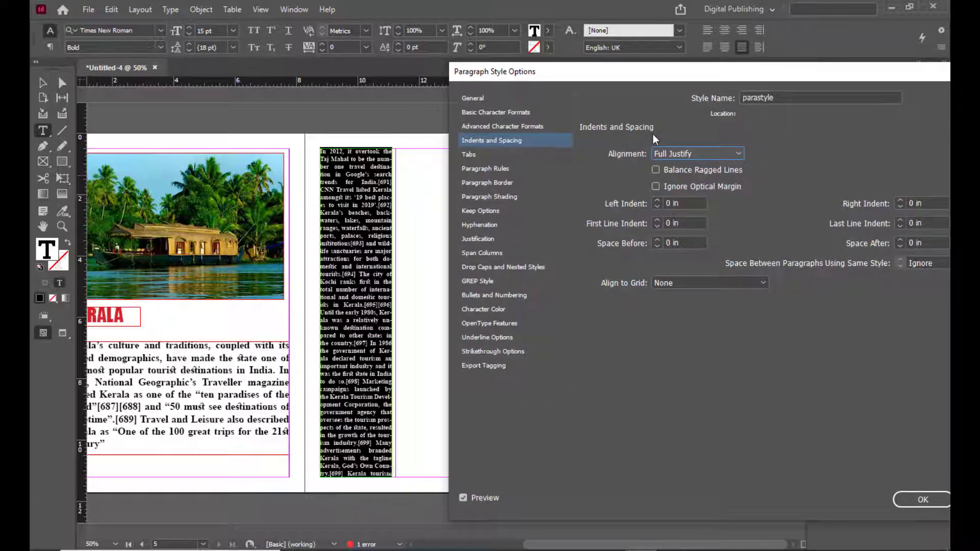
drag(583, 76, 591, 73)
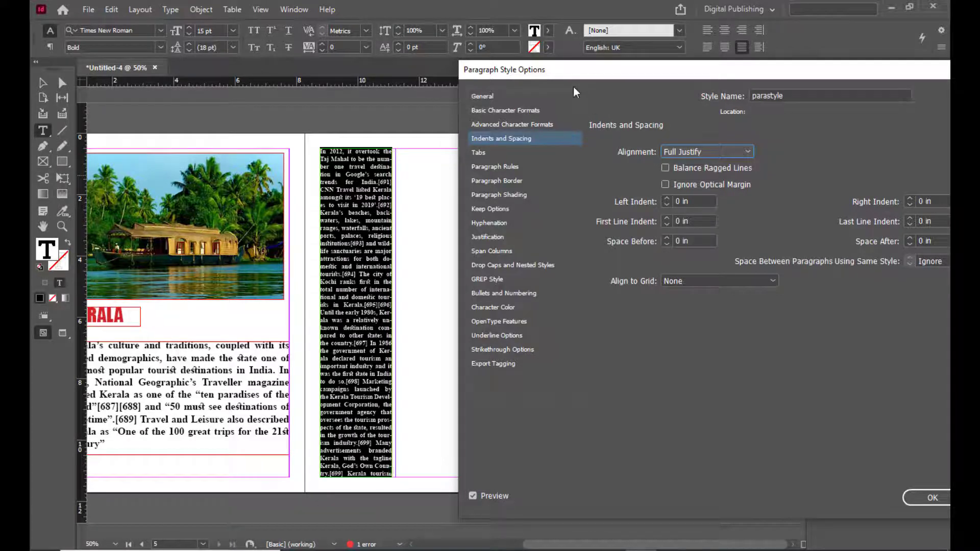
drag(574, 69, 449, 61)
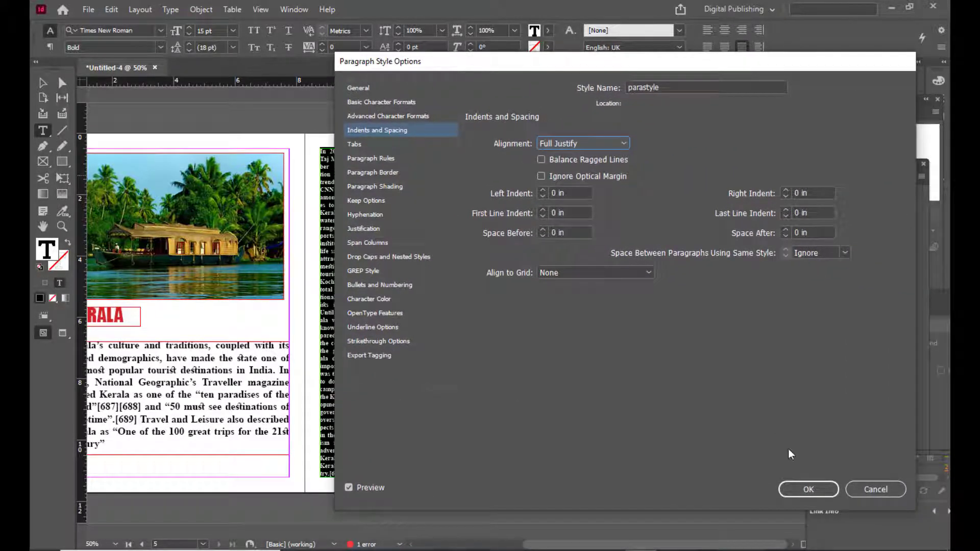
click(807, 490)
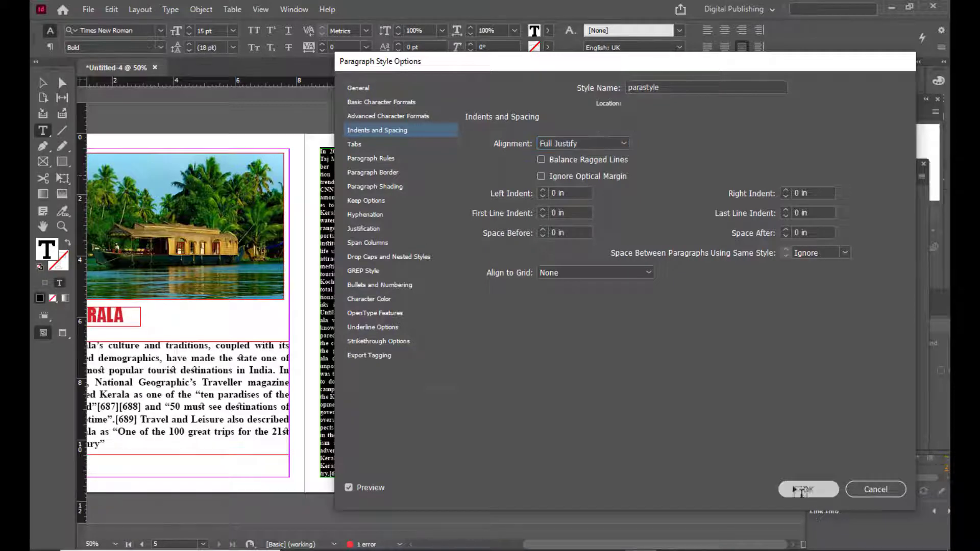
Thread the first column's overset text into a new frame filling the second column of page 5.
click(42, 84)
drag(568, 113, 615, 108)
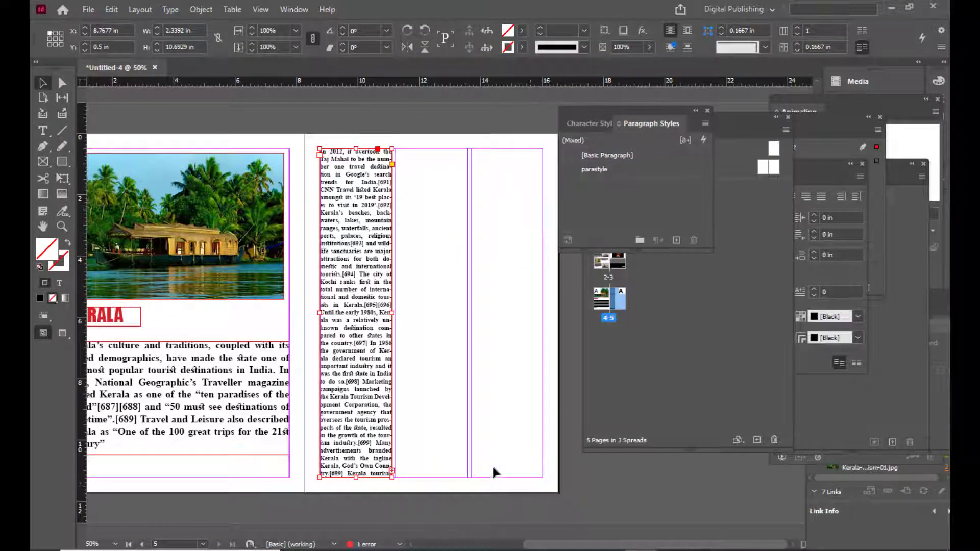
click(393, 470)
click(410, 149)
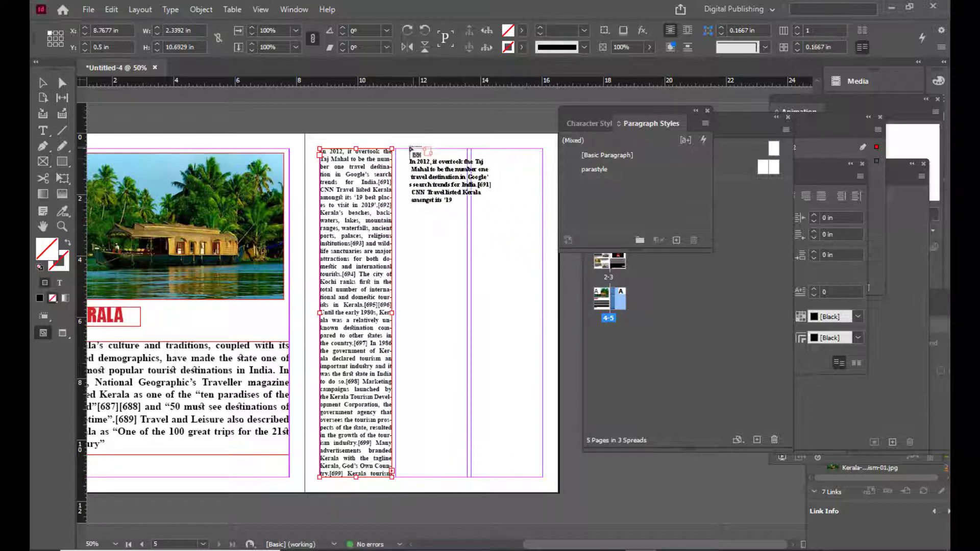
drag(396, 149, 468, 480)
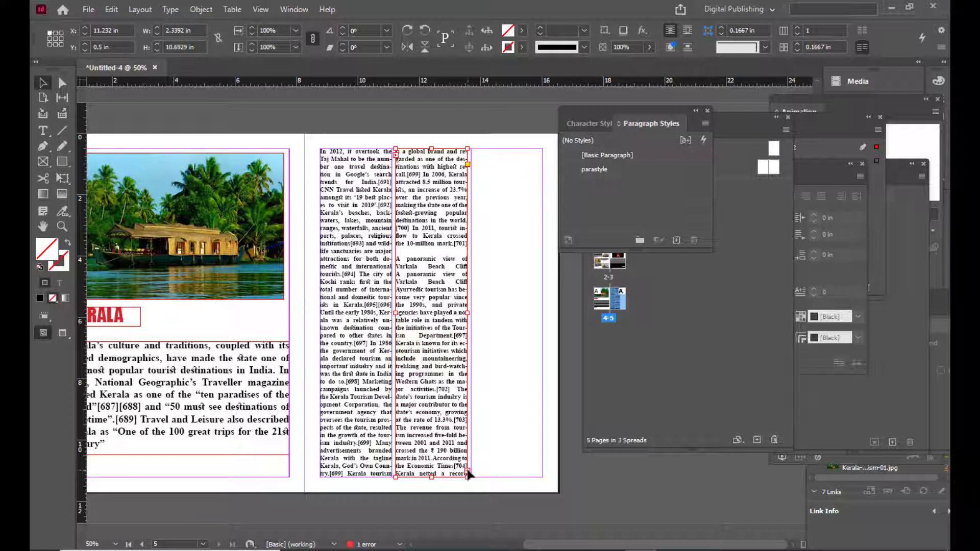
Thread the second column's overset text into a frame filling the third column and apply parastyle to it.
click(467, 473)
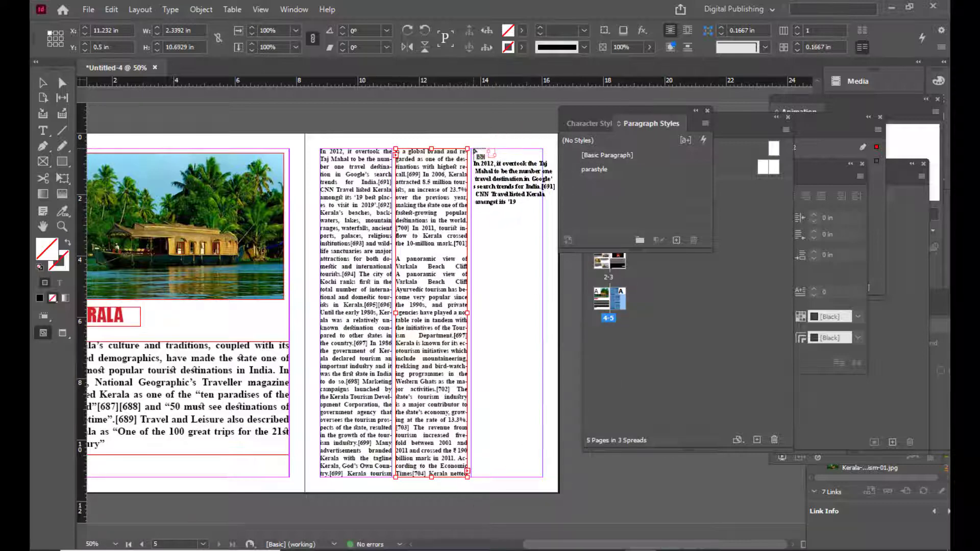
drag(473, 152, 543, 477)
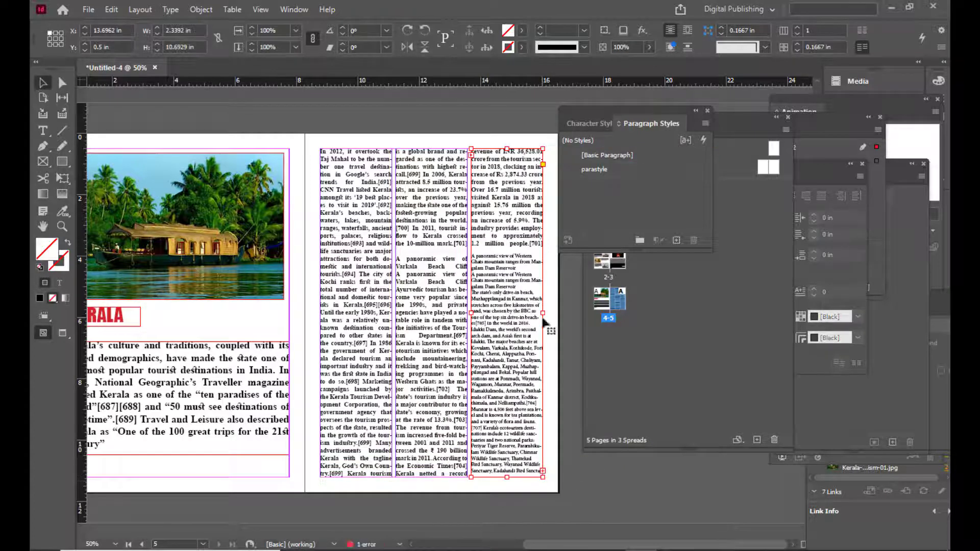
click(629, 173)
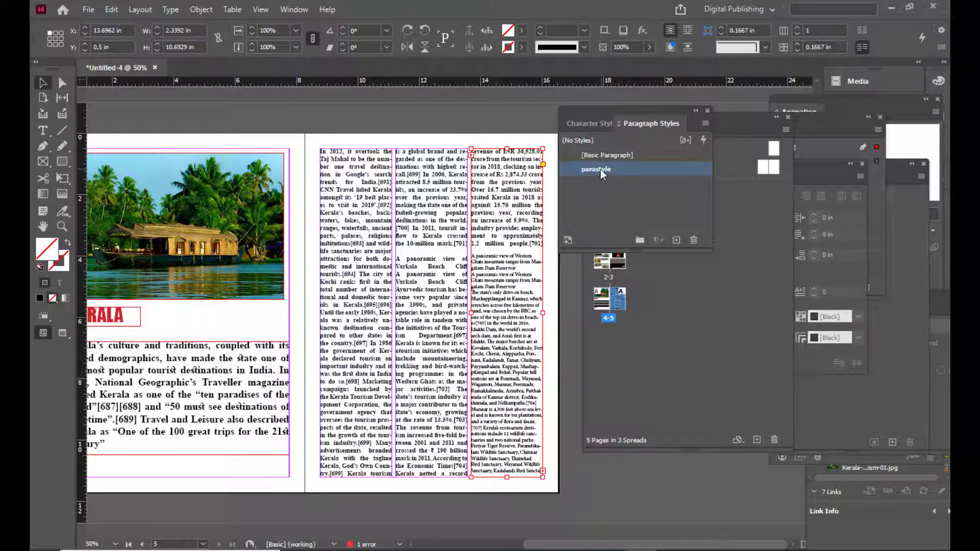
Review the Kerala spread and the spread before it in preview mode, with the Paragraph Styles and Pages panels moved clear of the layout.
click(503, 118)
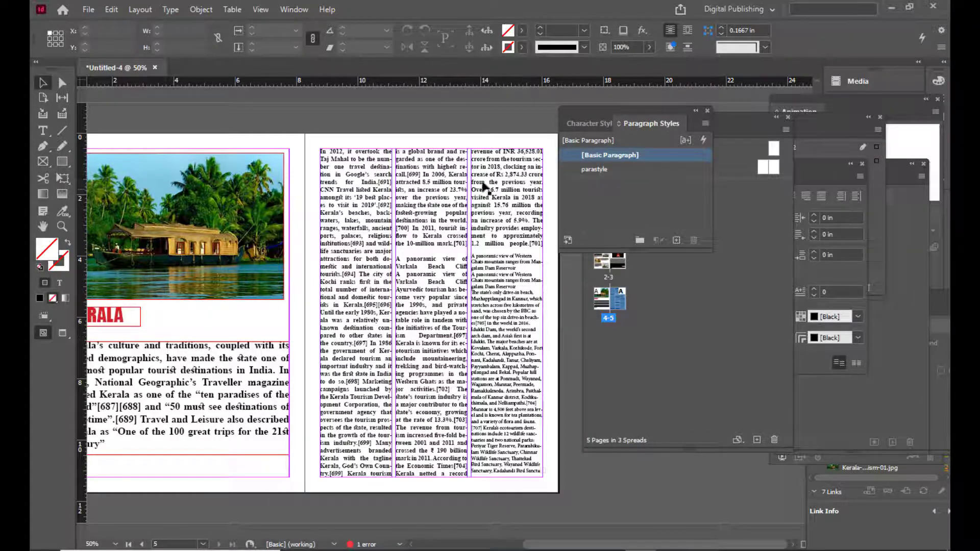
key(w)
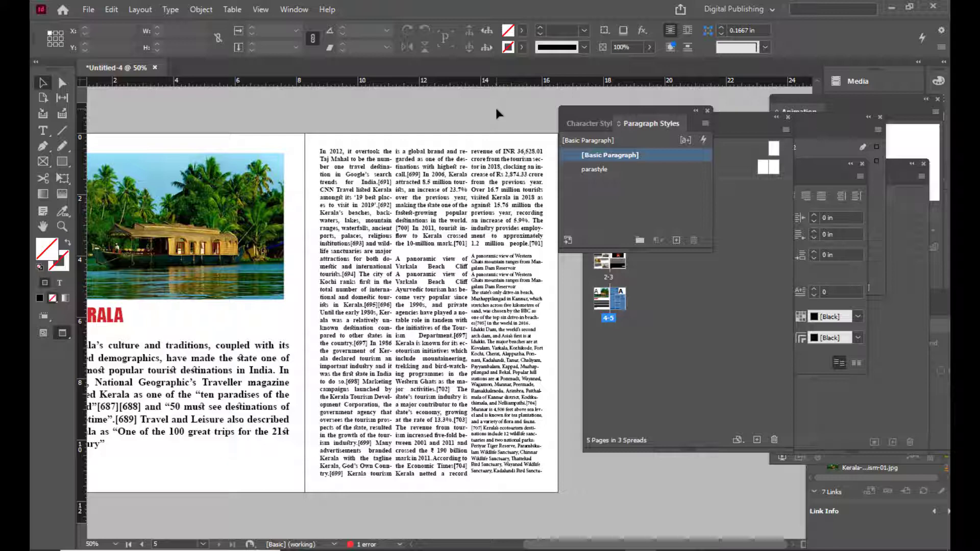
key(ctrl+minus)
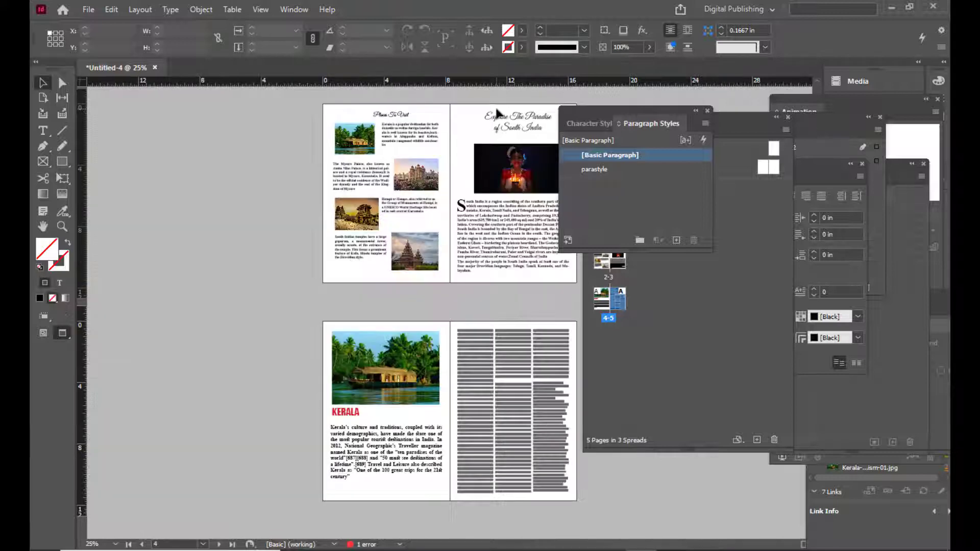
key(ctrl+equal)
drag(580, 114, 673, 104)
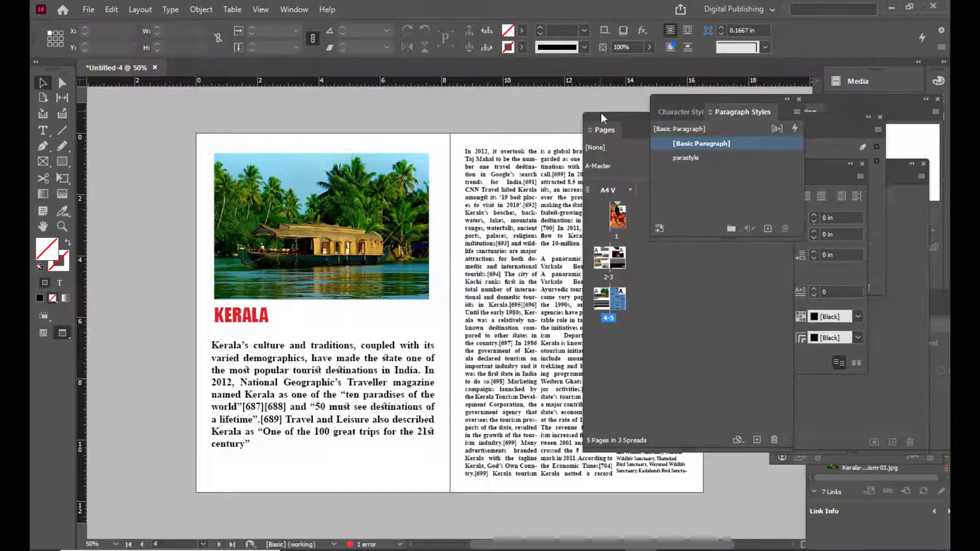
drag(601, 117, 665, 120)
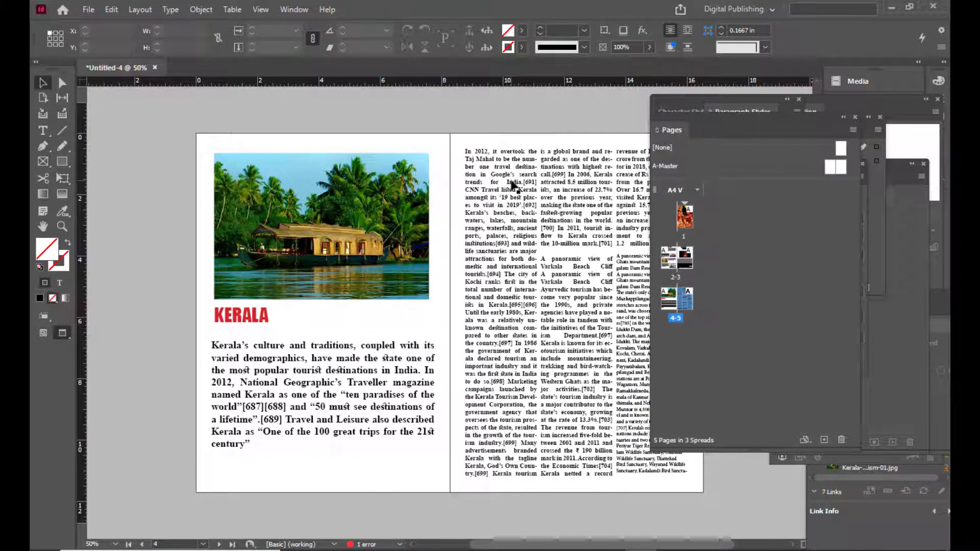
scroll(512, 186, up, 2)
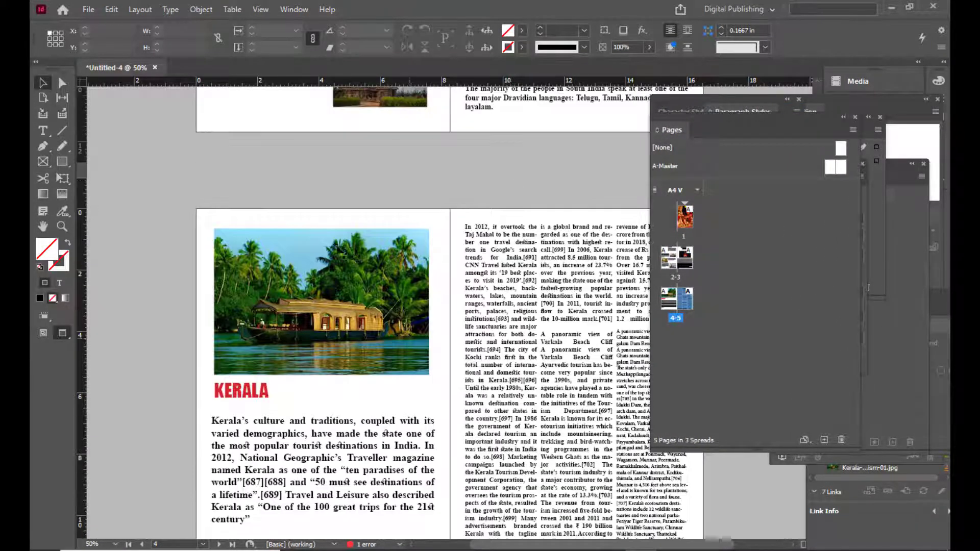
scroll(377, 385, up, 4)
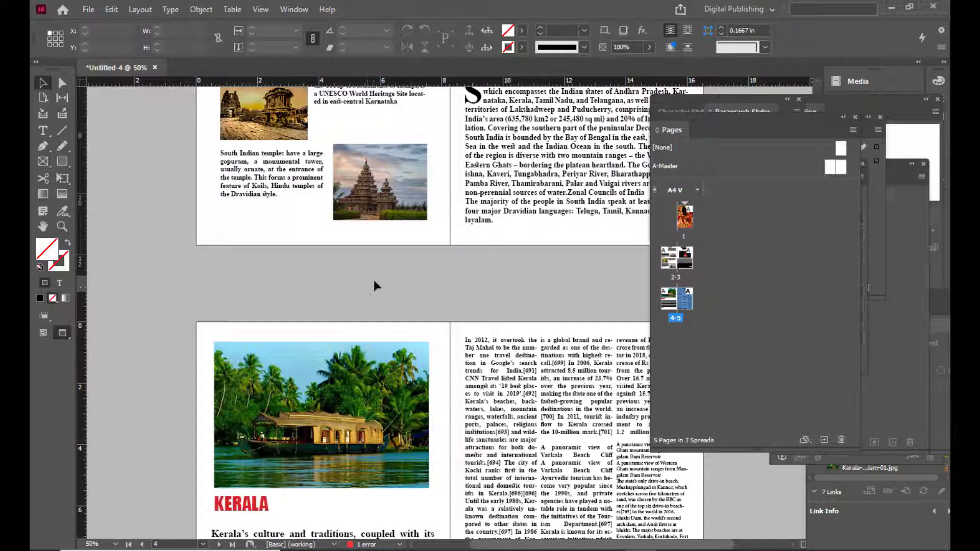
scroll(376, 285, down, 3)
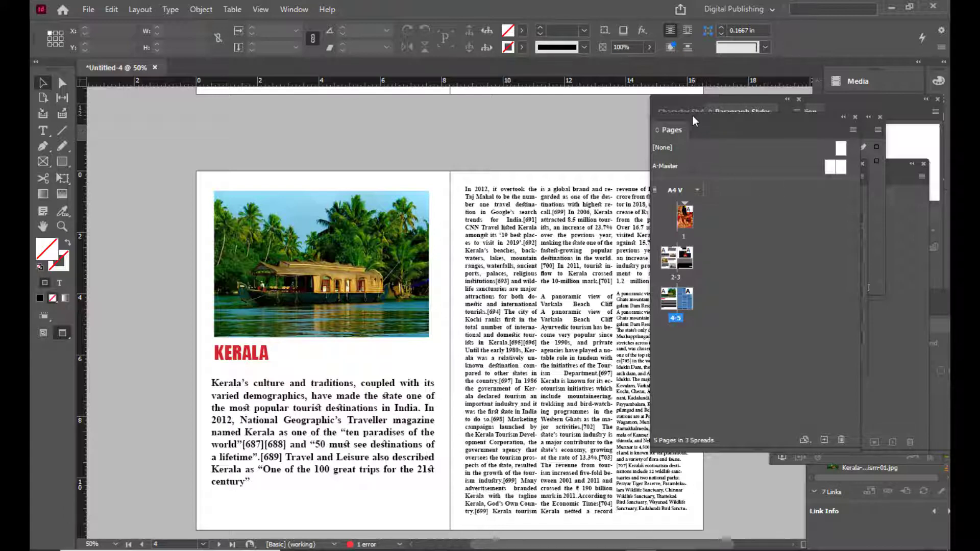
Add page 6 after the Kerala spread and display its margin guides.
click(823, 438)
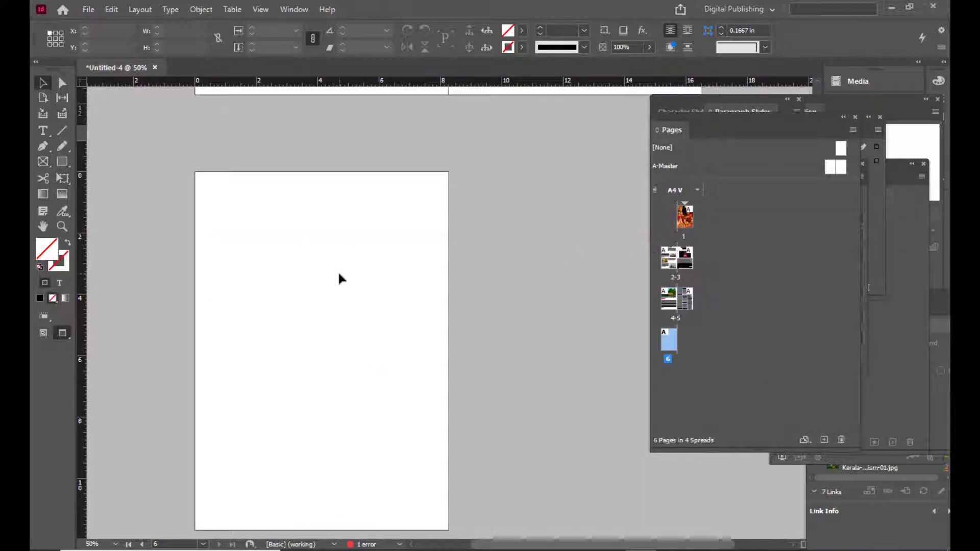
key(w)
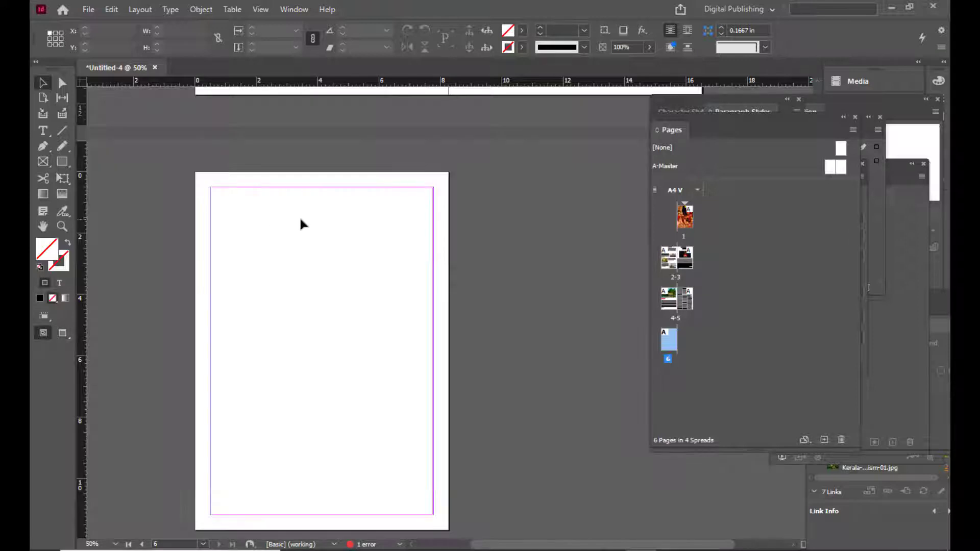
key(w)
key(w)
Draw a rectangle frame about 6.9 by 4.8 in across the upper part of page 6 and place the maharajapalace image in it.
click(43, 161)
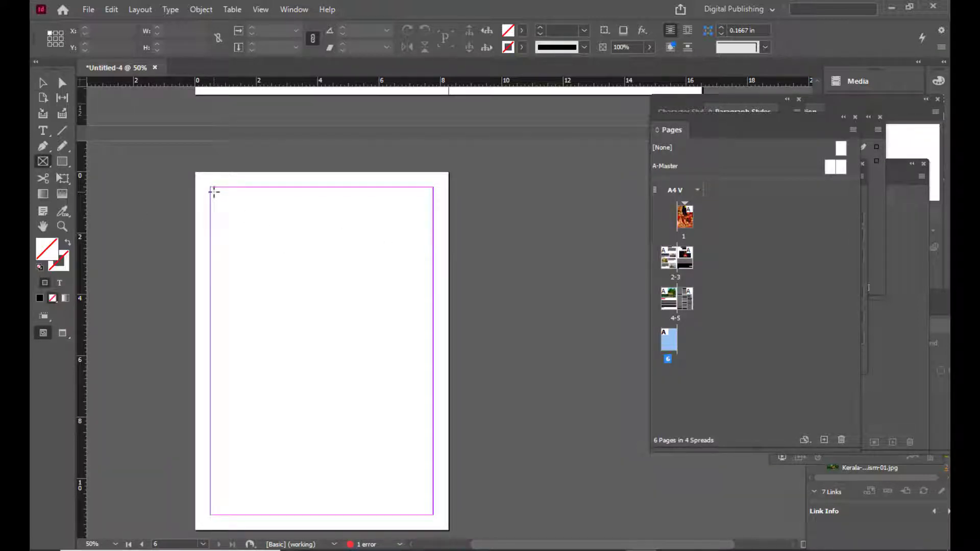
drag(214, 192, 425, 339)
key(ctrl+d)
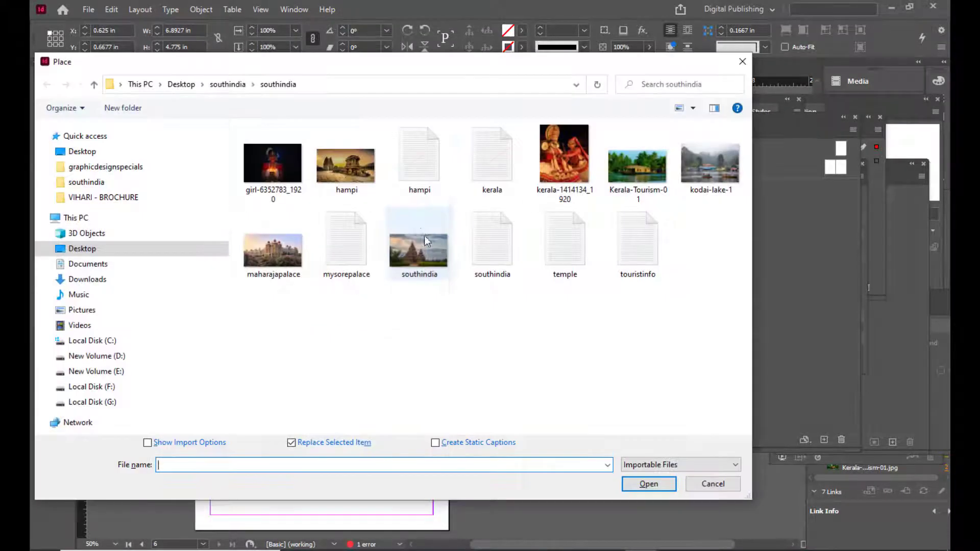
drag(409, 62, 544, 91)
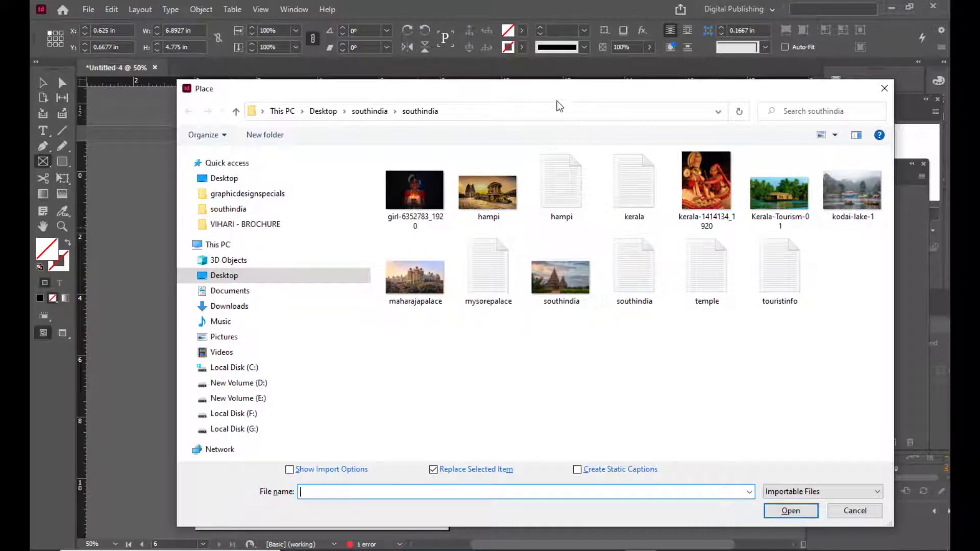
drag(557, 100, 528, 108)
click(391, 306)
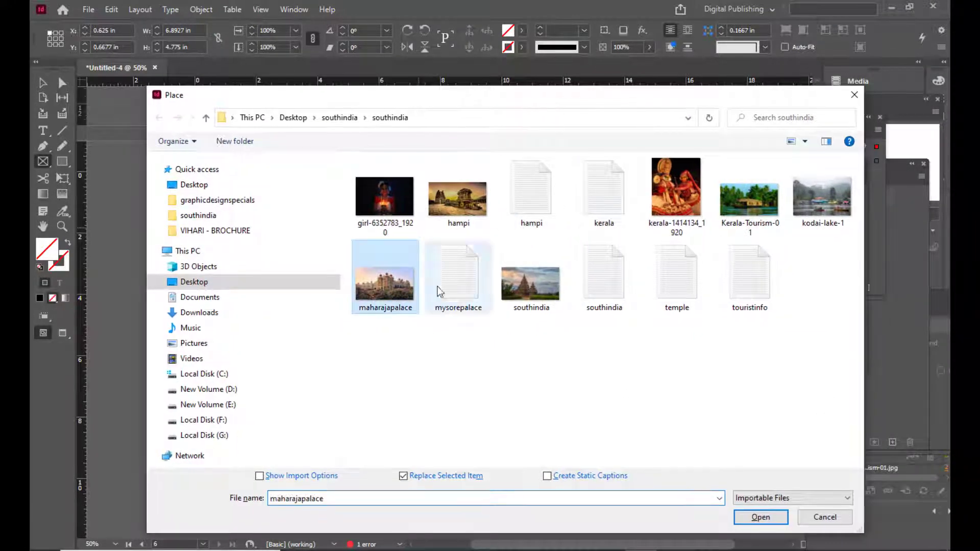
click(766, 519)
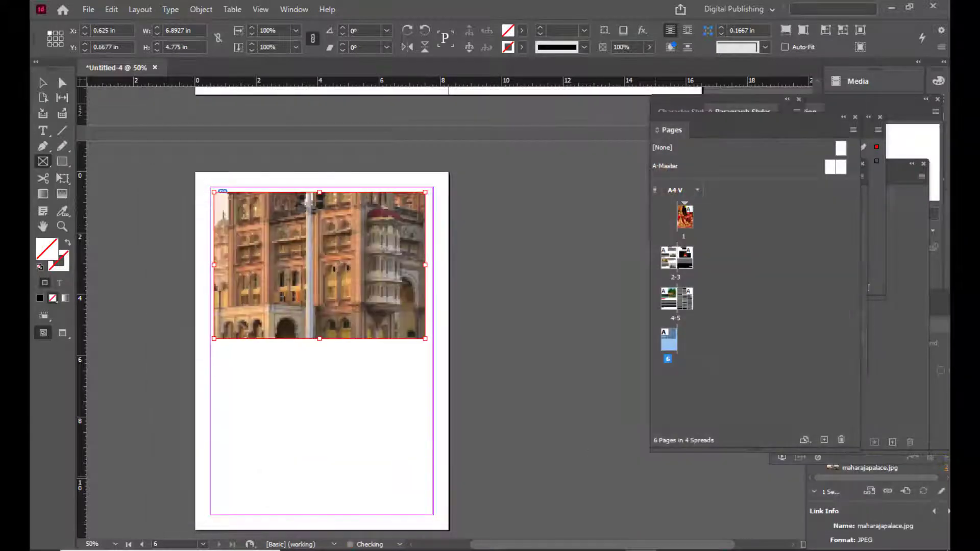
Fit the palace image using Fill Frame Proportionally and check the page in preview.
right_click(360, 257)
mouse_move(400, 340)
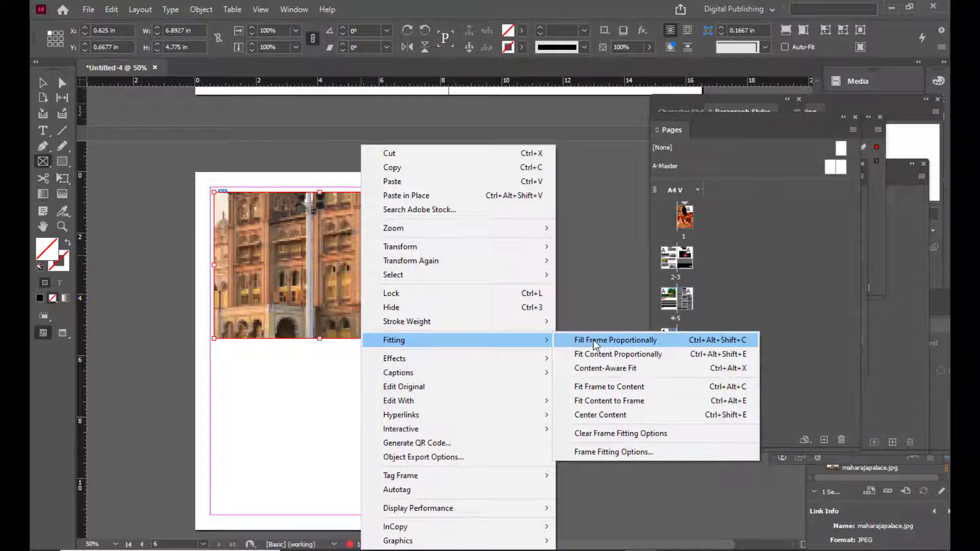
click(593, 340)
key(v)
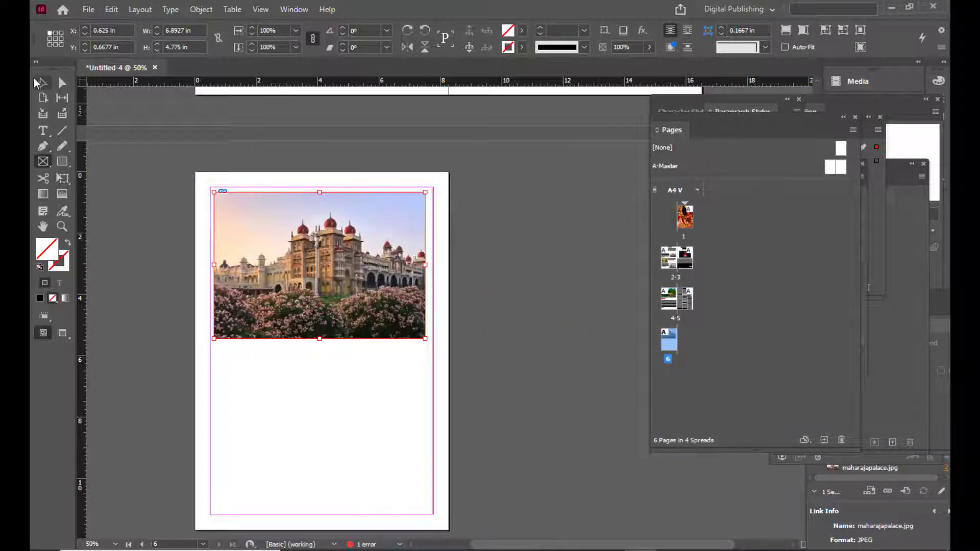
click(531, 285)
key(w)
key(w)
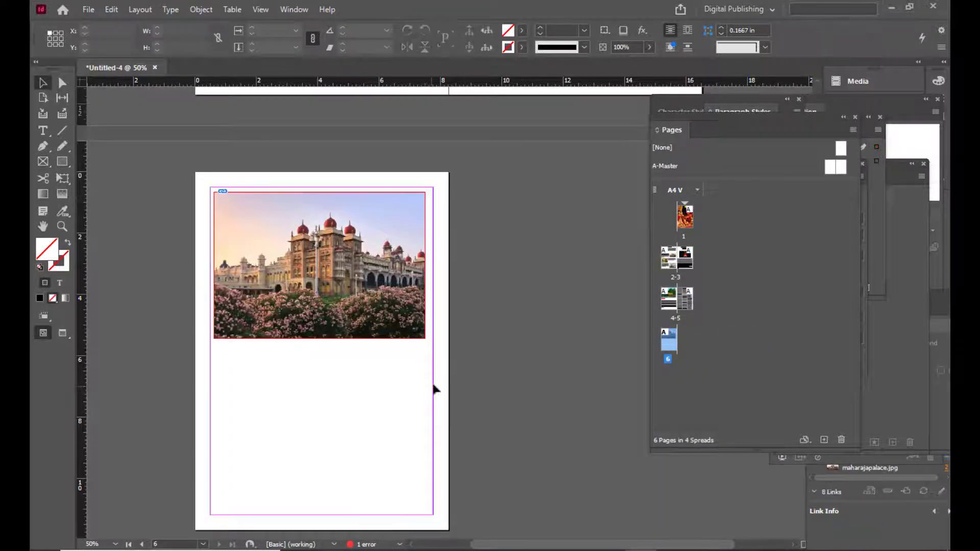
Add a text frame reading "Mysore Palace" below the palace image and set the heading's font size to 40 pt.
click(43, 130)
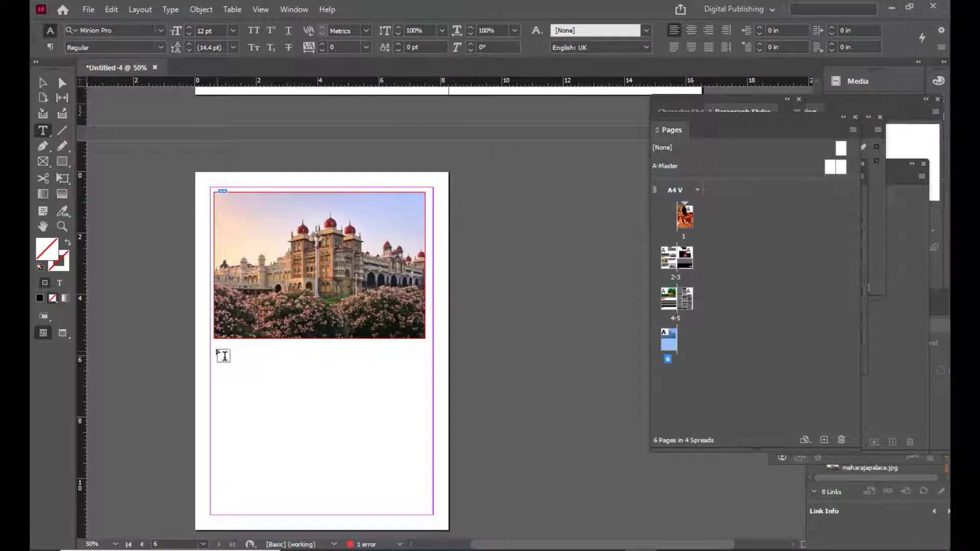
drag(214, 347, 360, 383)
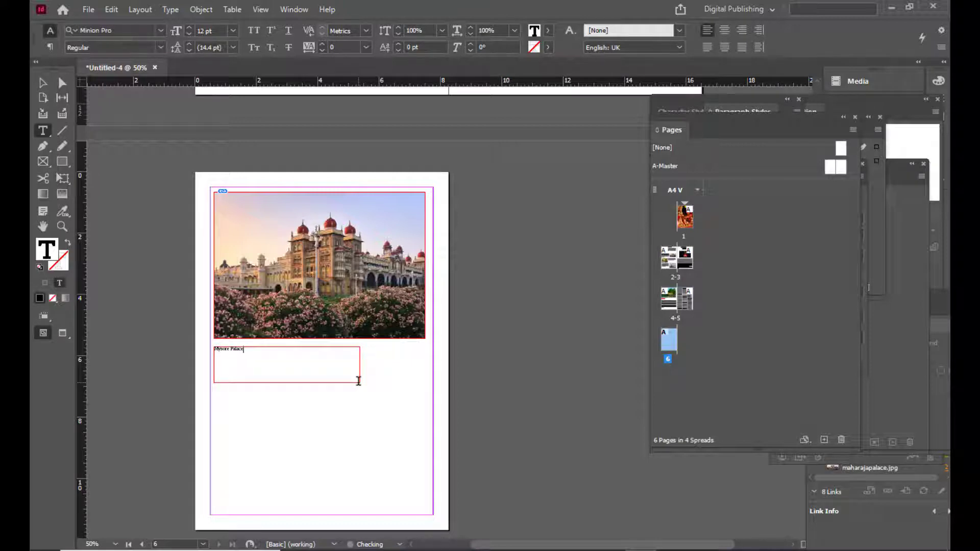
key(shift+Left)
key(shift+Left)
key(shift+Left)
key(shift+Left)
key(shift+Left)
key(shift+Left)
key(shift+Left)
key(shift+Left)
key(shift+Left)
key(shift+Left)
key(shift+Left)
key(shift+Left)
key(shift+Left)
key(ctrl+shift+period)
key(ctrl+shift+period)
key(ctrl+shift+period)
key(ctrl+shift+period)
key(ctrl+shift+period)
key(ctrl+shift+period)
key(ctrl+shift+period)
key(ctrl+shift+period)
key(ctrl+shift+period)
key(ctrl+shift+period)
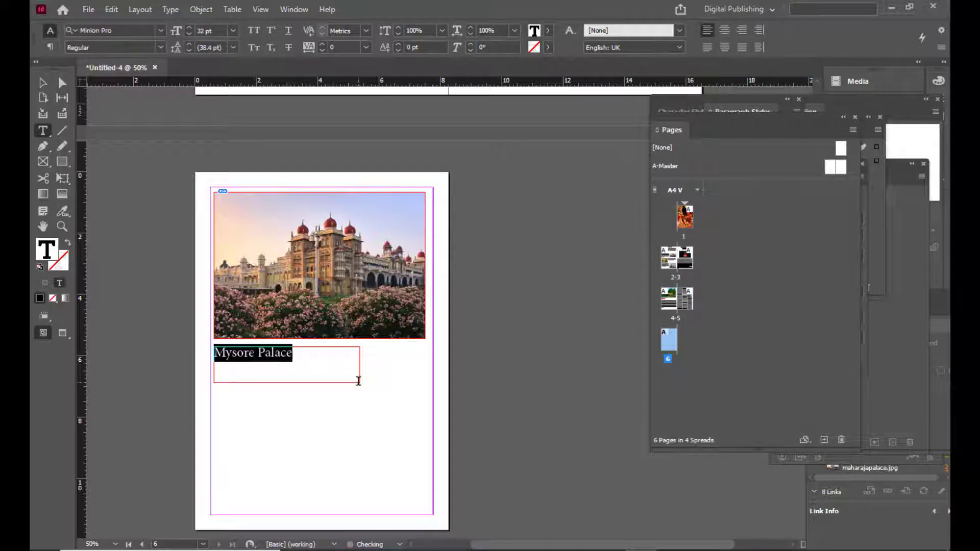
key(ctrl+shift+period)
key(ctrl+shift+period)
key(ctrl+shift+period)
key(ctrl+shift+comma)
key(ctrl+shift+comma)
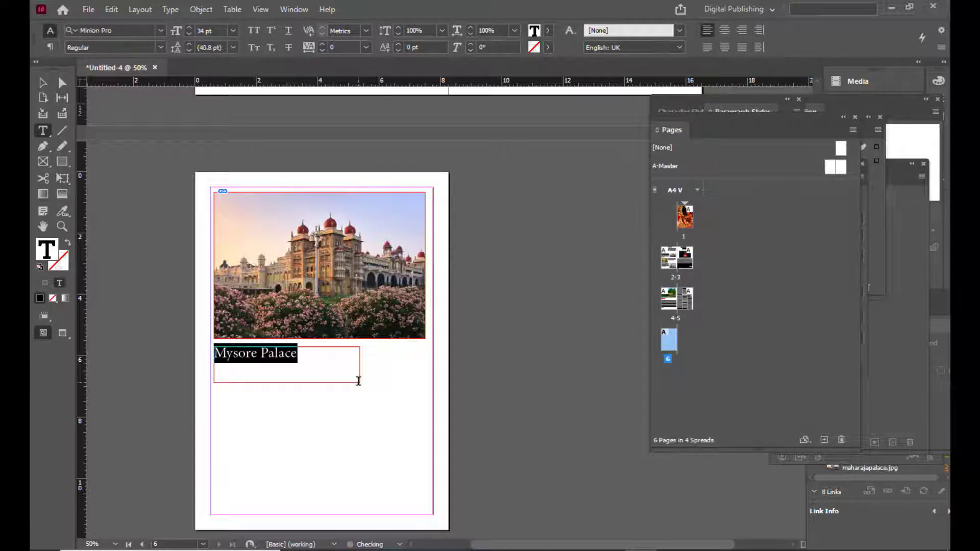
key(ctrl+shift+period)
key(ctrl+shift+period)
key(ctrl+shift+period)
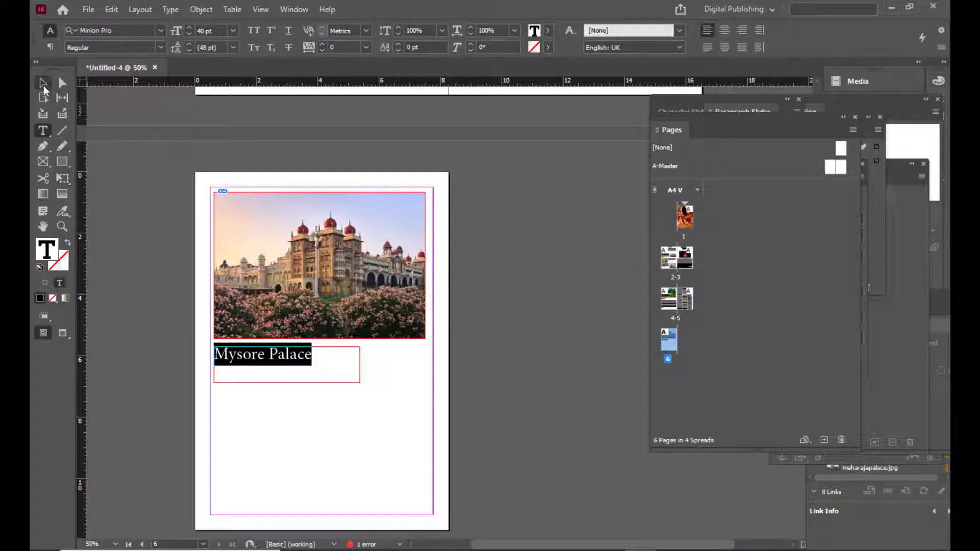
Shrink the Mysore Palace text frame to fit closely around its heading and check the page in preview.
click(43, 84)
drag(356, 378, 322, 370)
click(544, 360)
key(w)
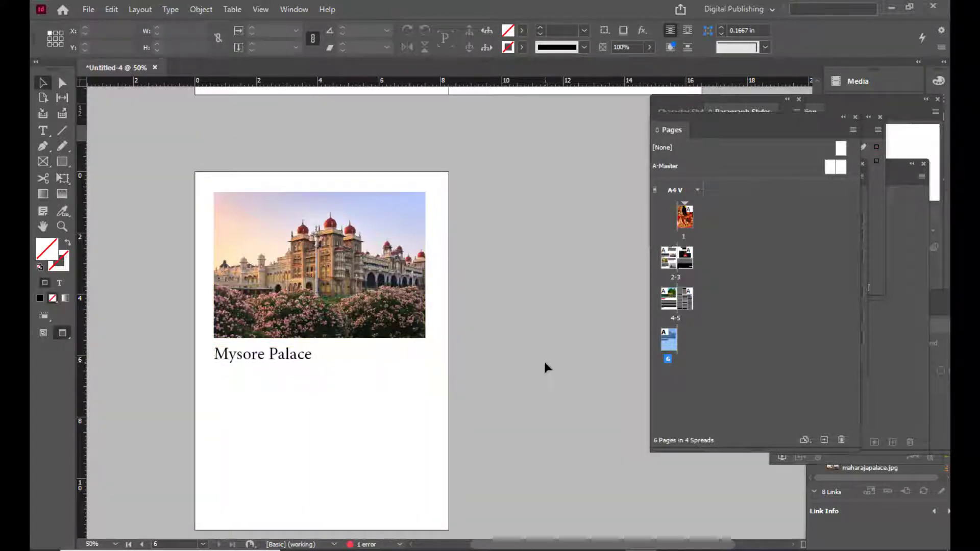
key(w)
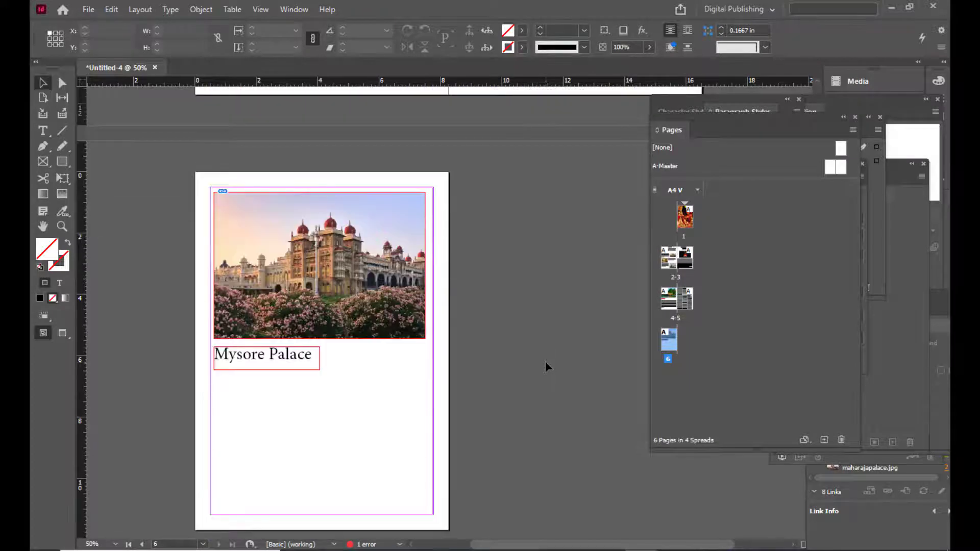
Duplicate the Kerala introduction text frame from page 4 onto page 6 beneath the Mysore Palace heading.
key(ctrl+minus)
click(391, 232)
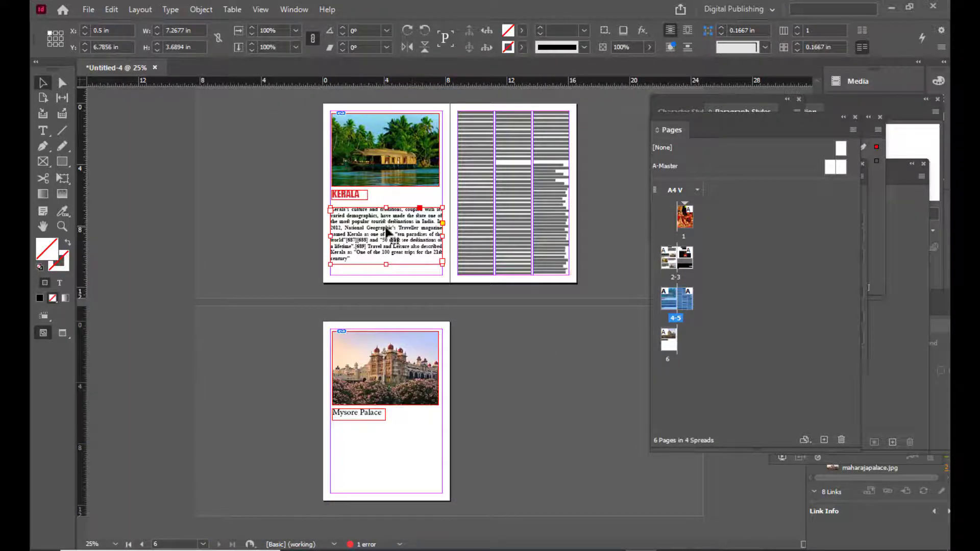
drag(386, 232, 386, 453)
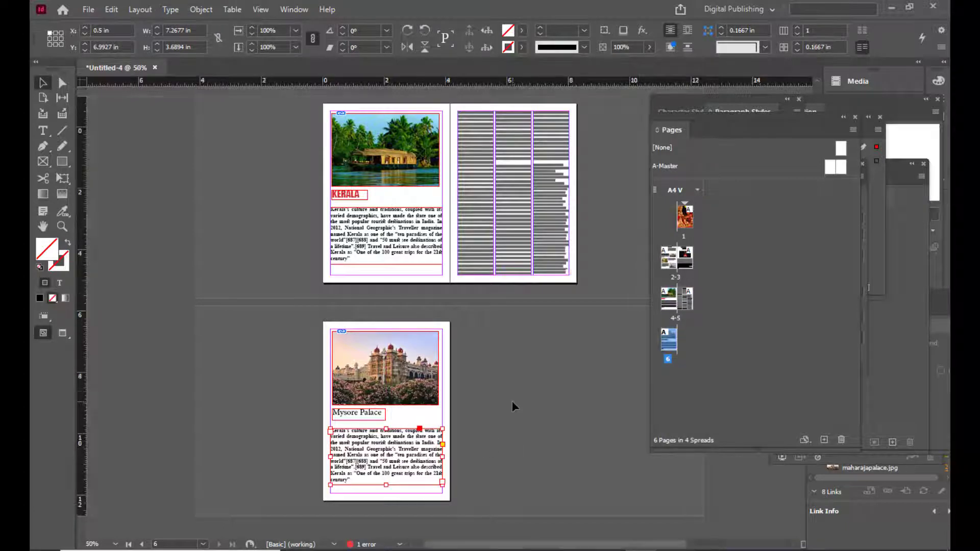
key(ctrl+equal)
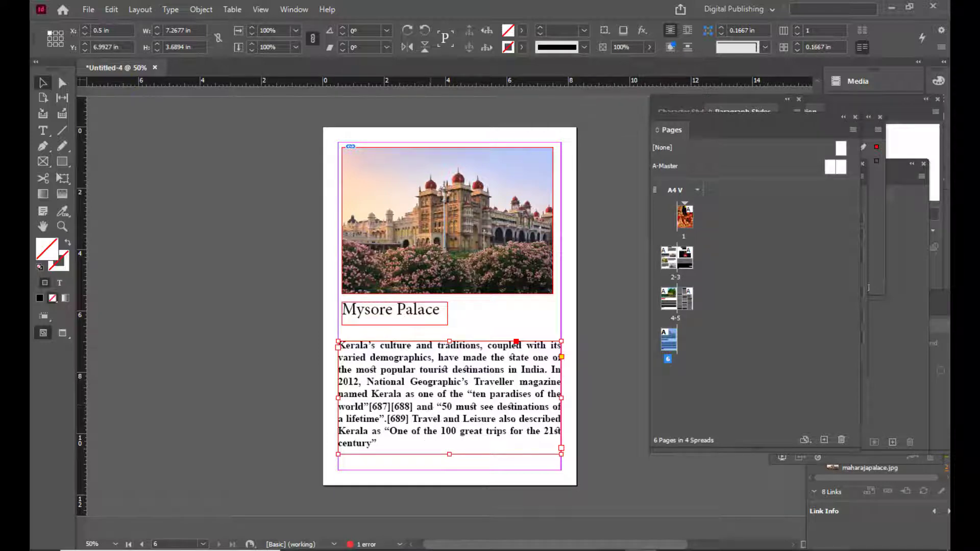
Open the mysorepalace text file from the southindia folder, copy its opening text through "Chamundi Hills eastward", and return to the layout.
click(704, 550)
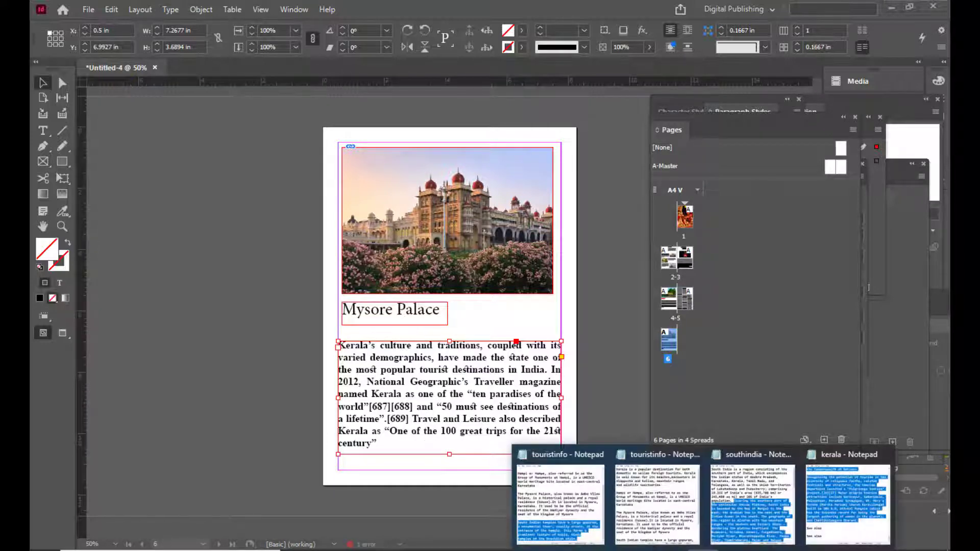
mouse_move(389, 550)
click(477, 510)
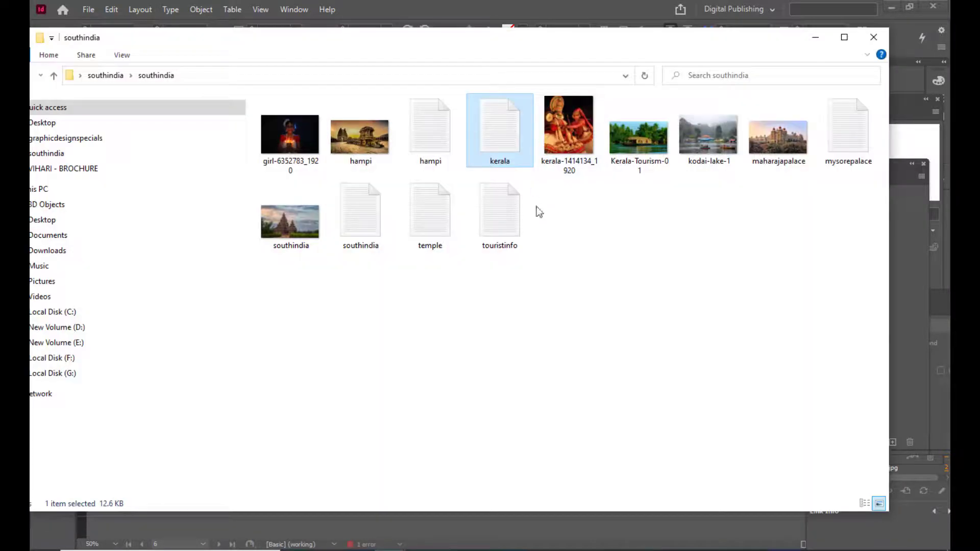
click(633, 265)
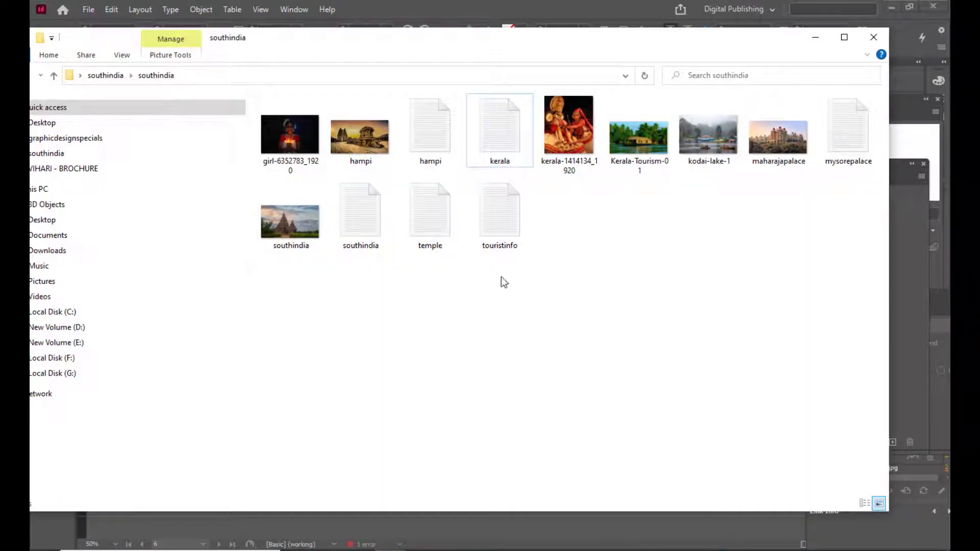
double_click(871, 156)
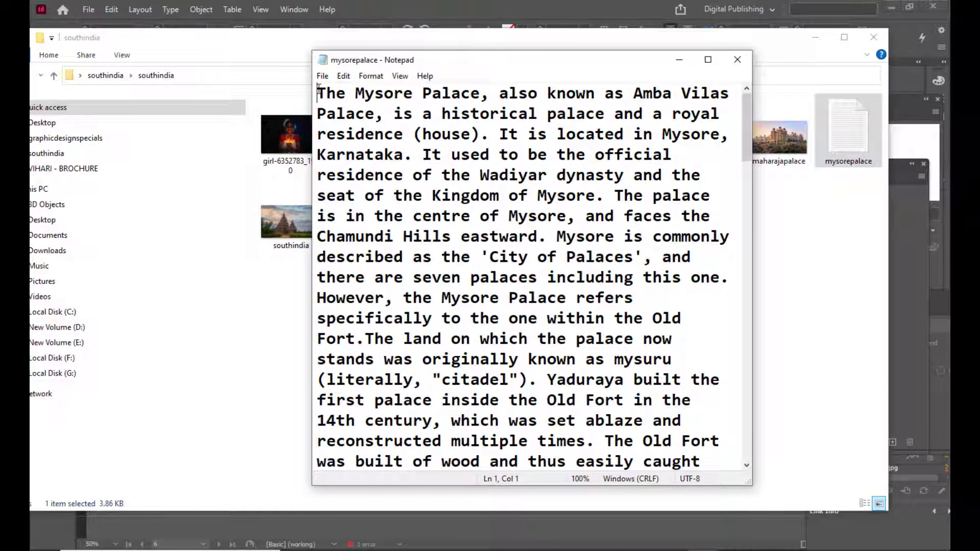
drag(318, 91, 547, 234)
right_click(539, 135)
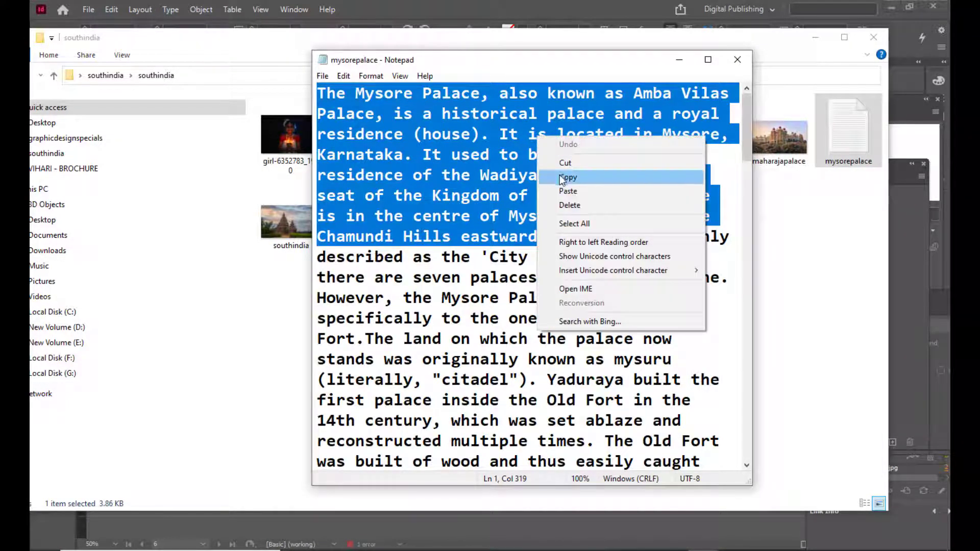
click(557, 176)
click(679, 59)
click(815, 37)
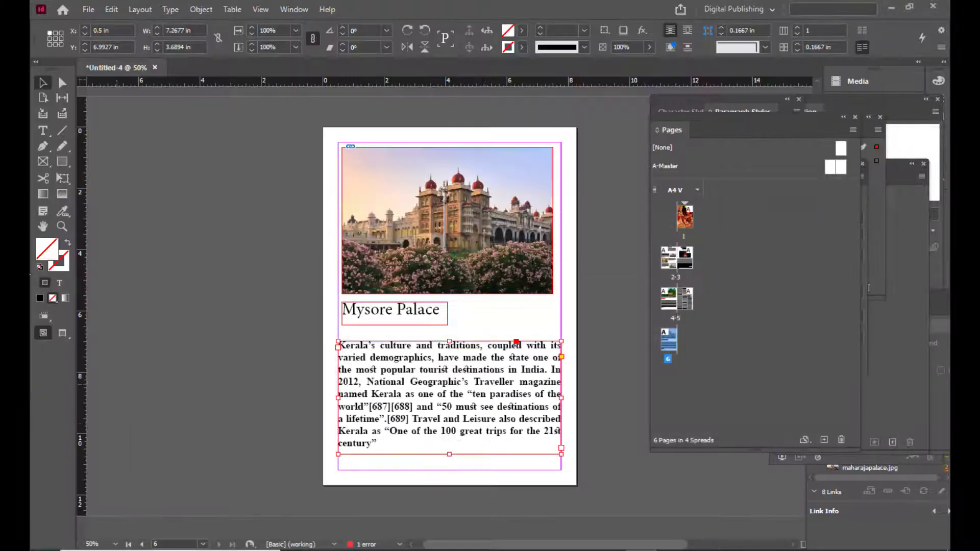
Replace the Kerala paragraph on page 6 with the copied Mysore Palace text and shorten its frame to fit the paragraph.
click(44, 134)
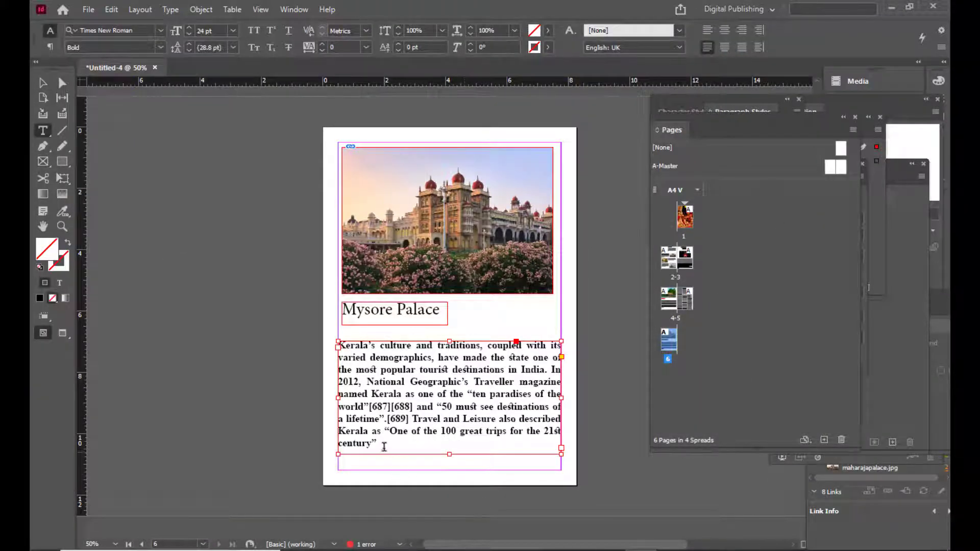
drag(385, 444, 306, 343)
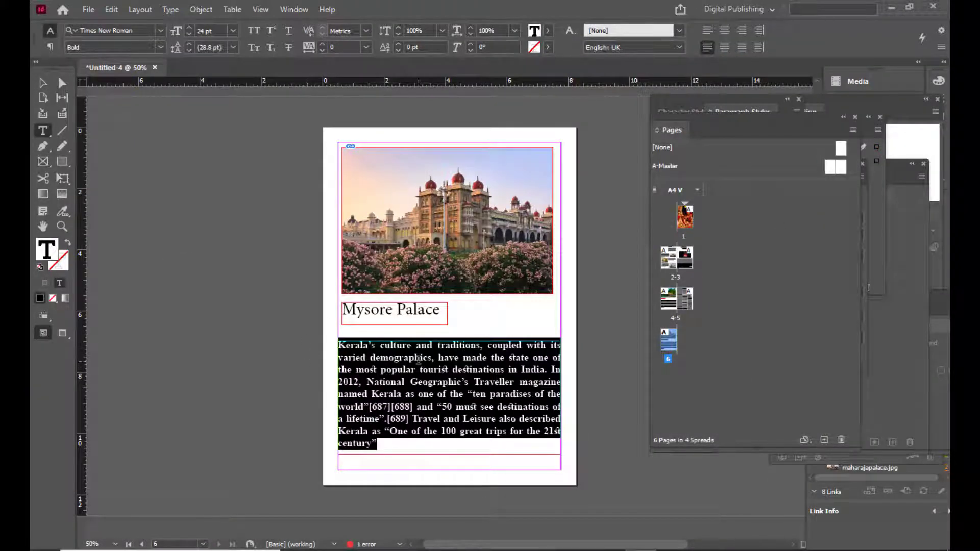
key(ctrl+v)
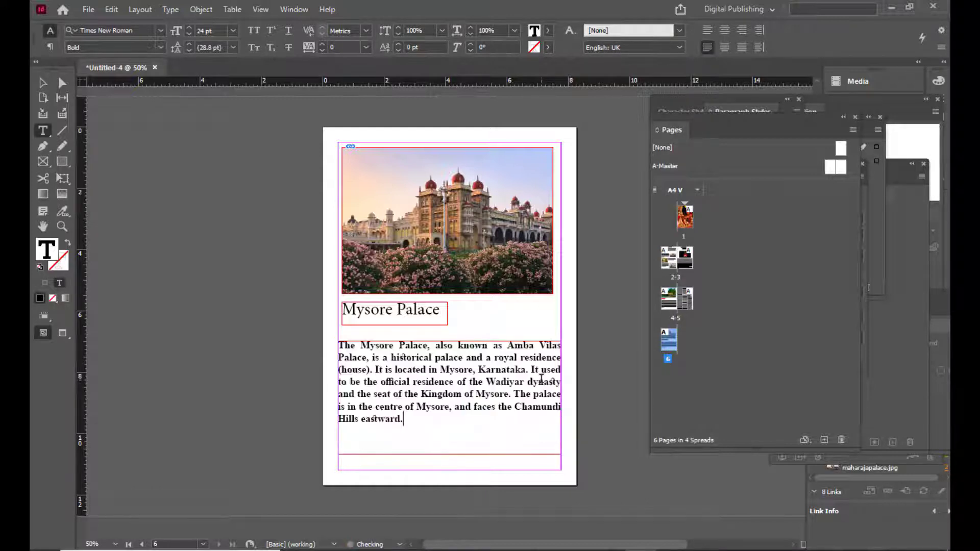
click(43, 83)
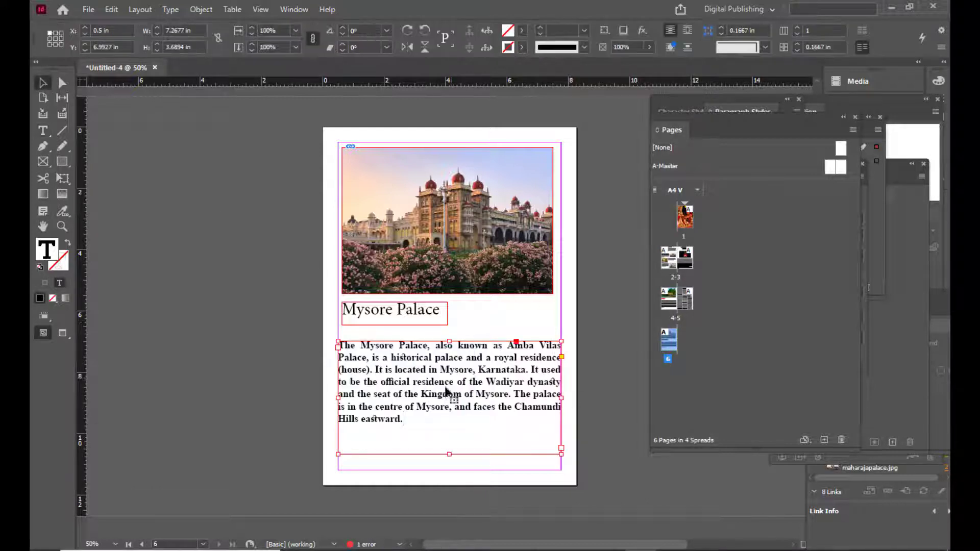
drag(449, 454, 449, 432)
click(240, 305)
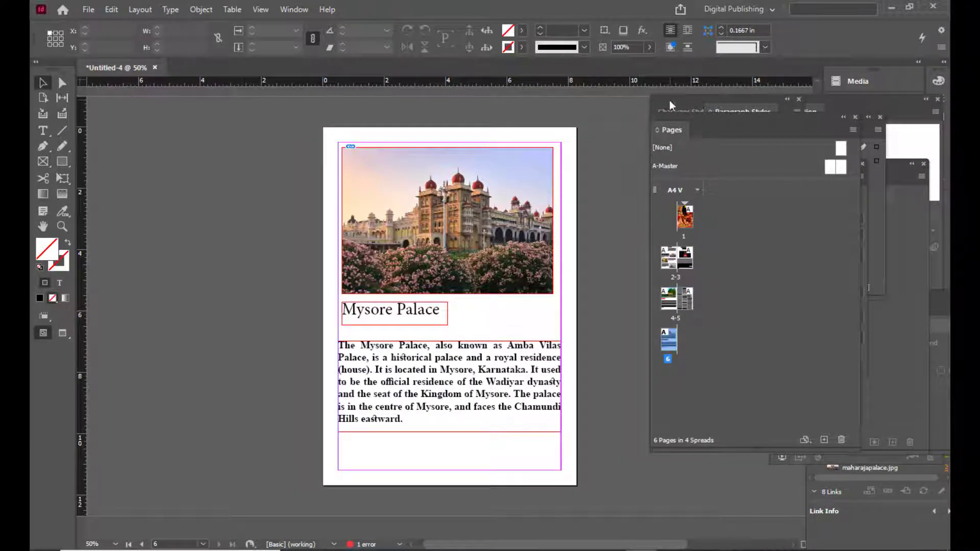
Add a new page 7 beside the Mysore Palace page.
drag(674, 119, 659, 121)
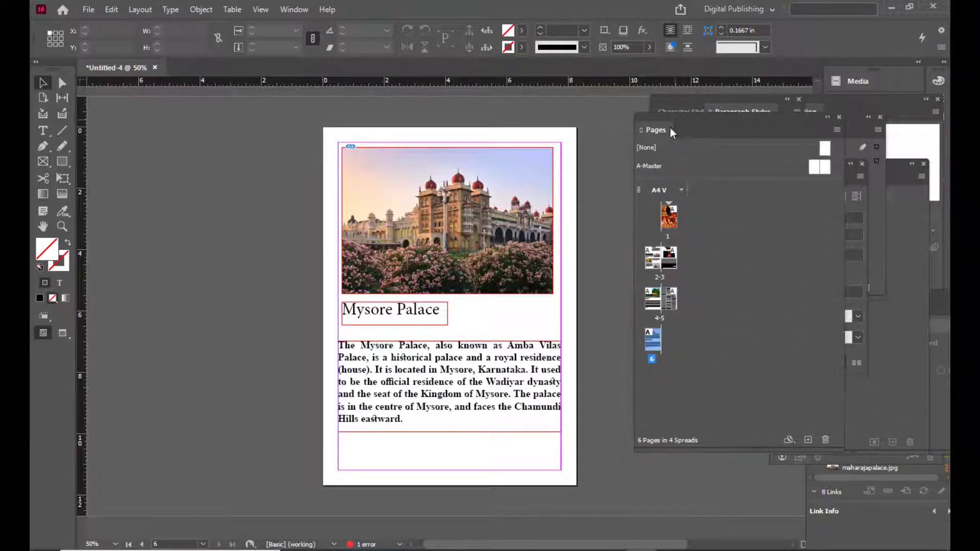
click(808, 440)
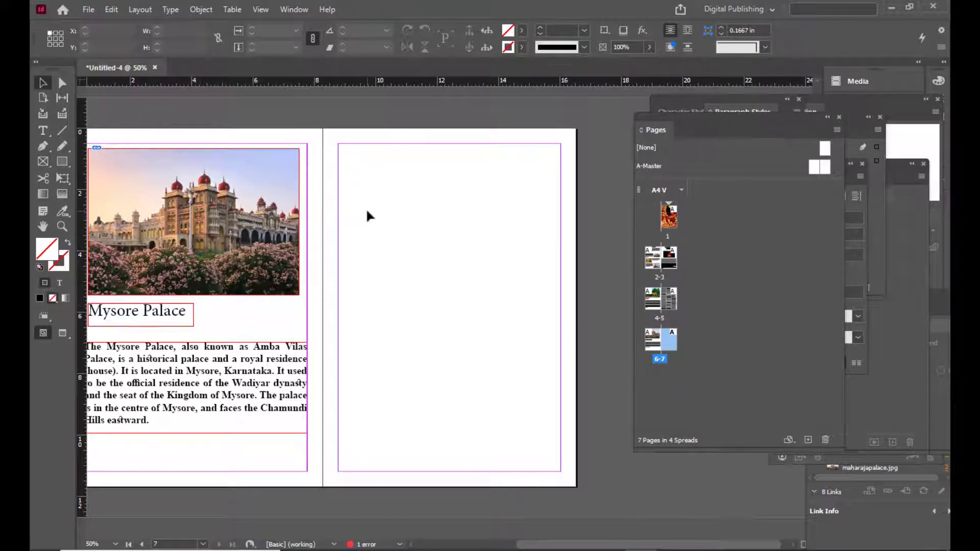
scroll(451, 210, up, 1)
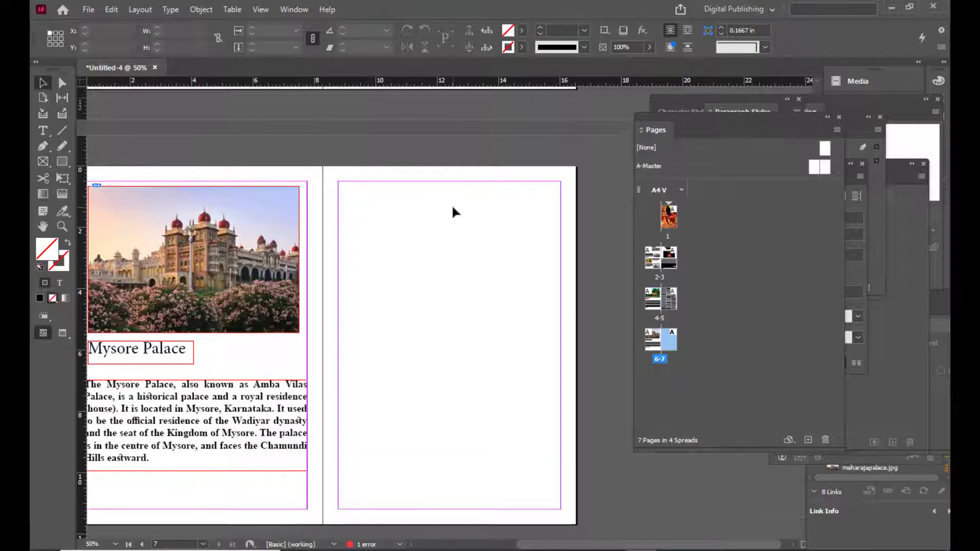
scroll(451, 203, down, 1)
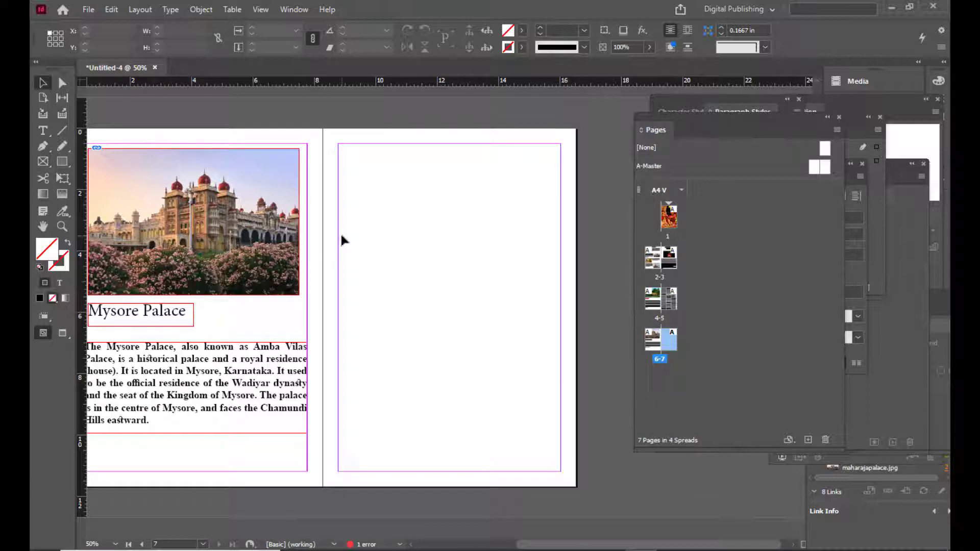
scroll(341, 239, up, 1)
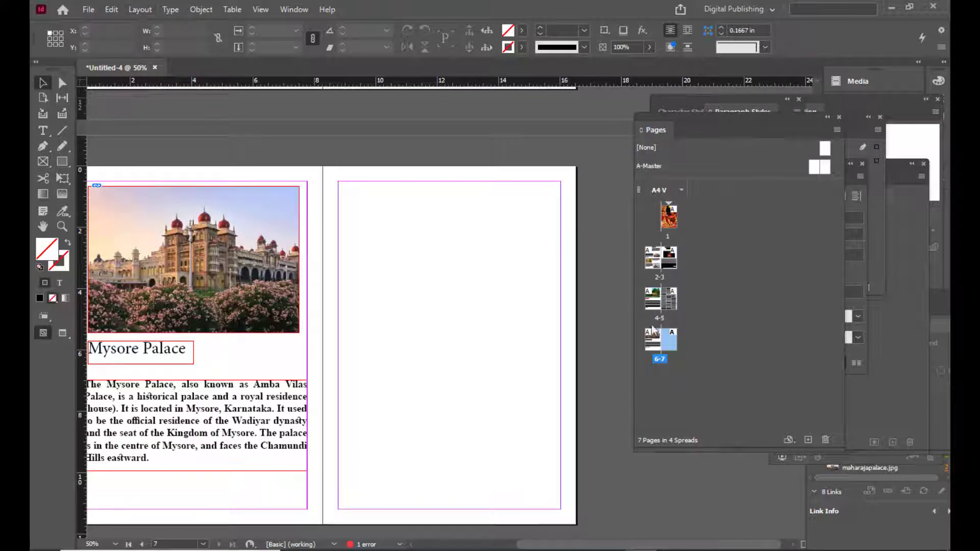
Divide page 7 into three columns with a 0.125 in gutter.
click(140, 9)
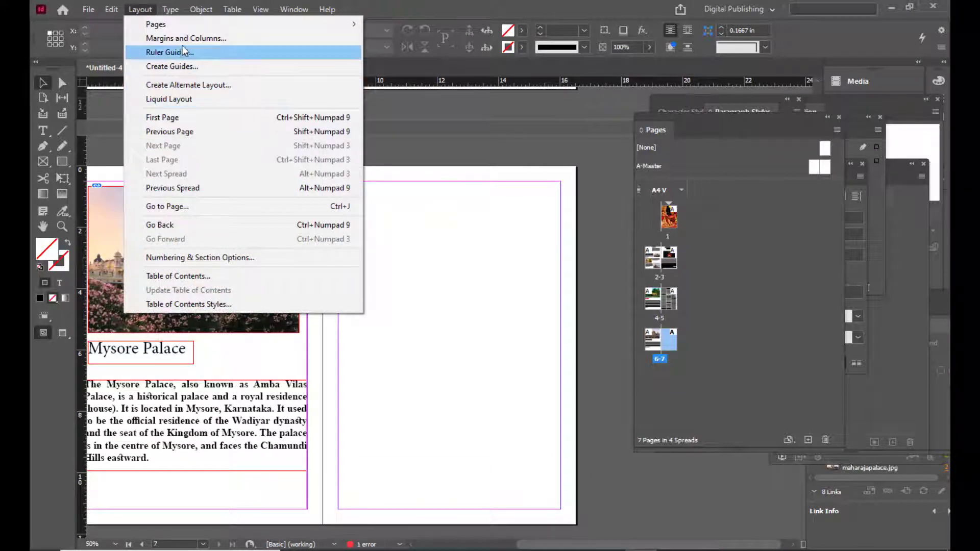
click(194, 39)
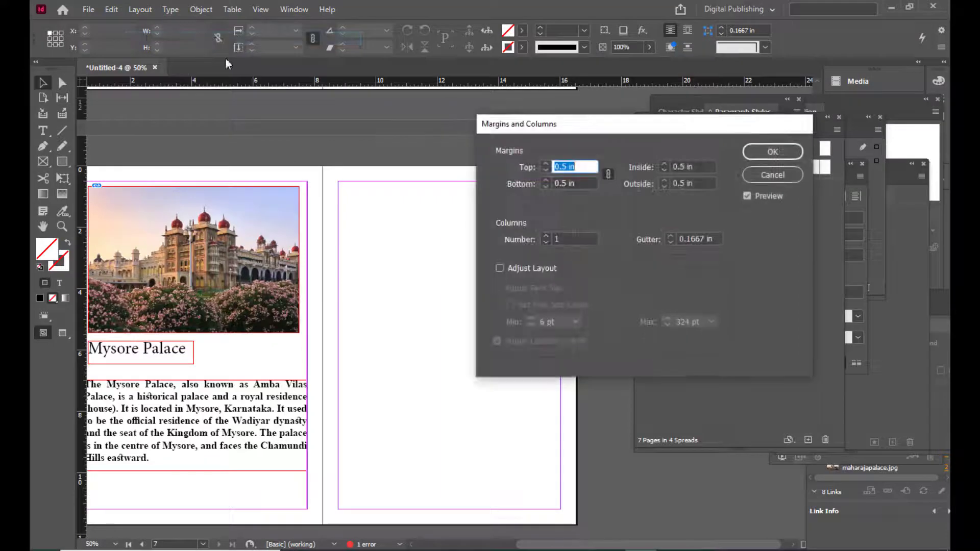
click(546, 235)
click(546, 235)
drag(604, 124, 662, 121)
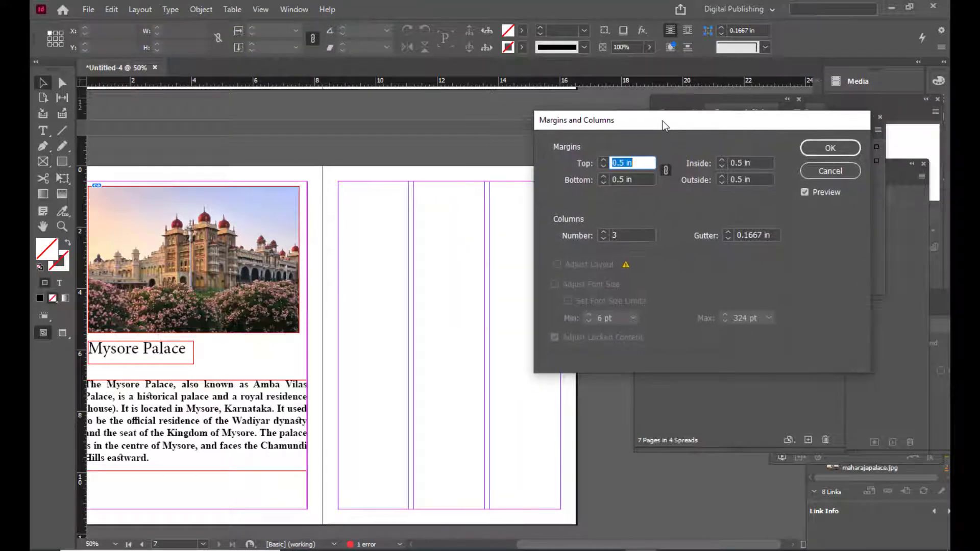
click(730, 240)
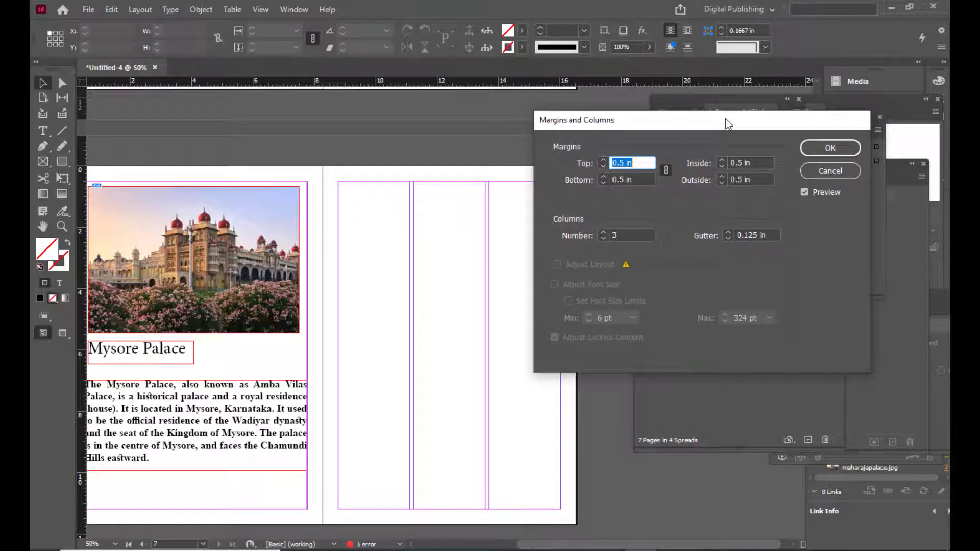
drag(728, 124, 696, 127)
click(798, 151)
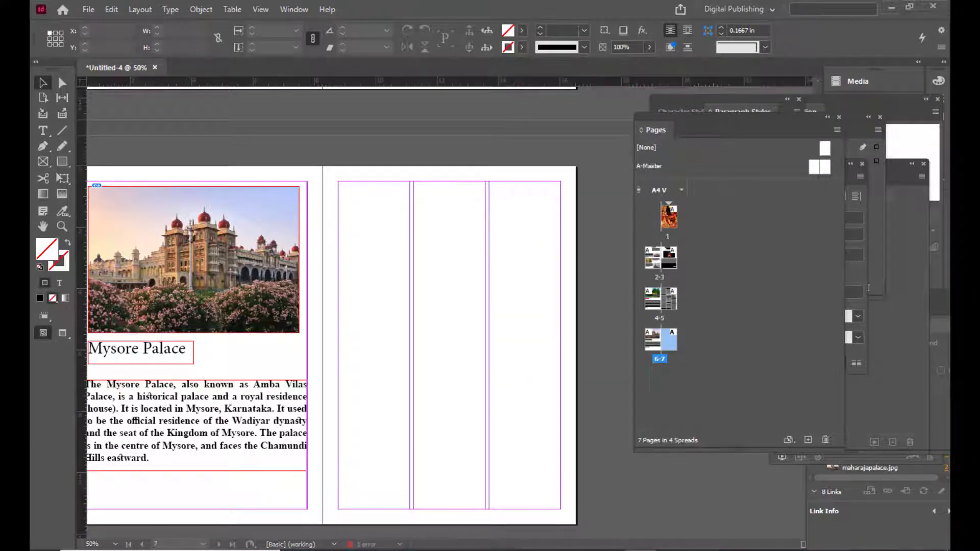
Open the mysorepalace text file from the southindia folder, copy its entire text, and return to the layout.
mouse_move(403, 542)
click(461, 521)
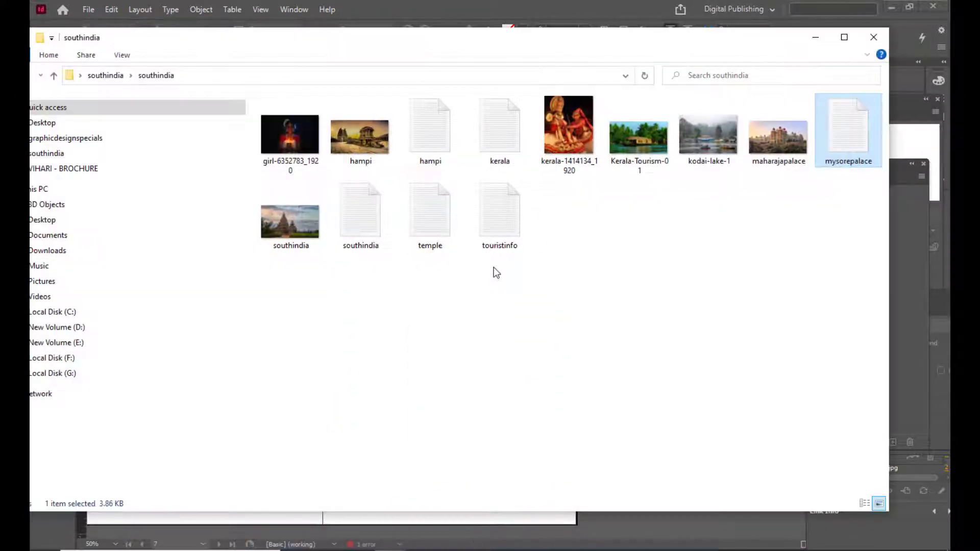
double_click(844, 145)
drag(317, 93, 637, 494)
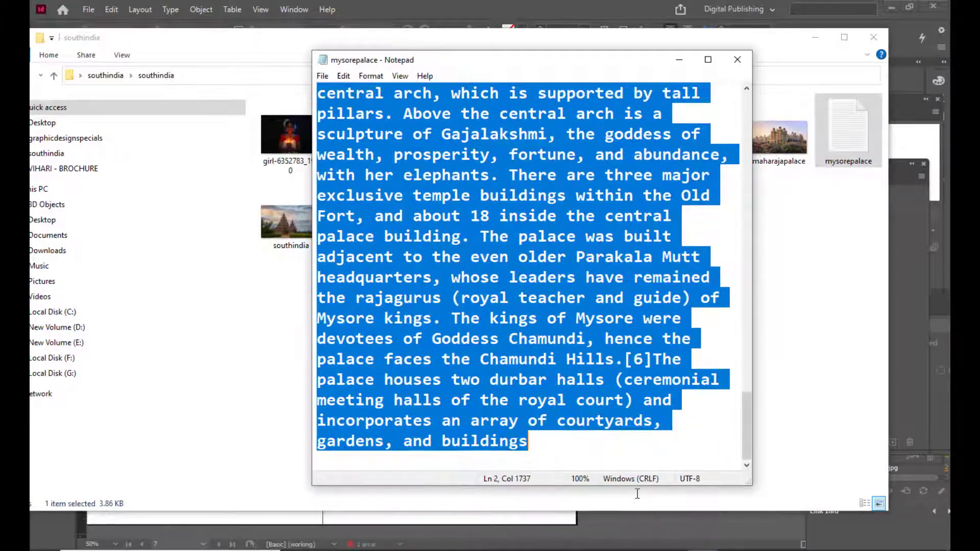
right_click(514, 164)
click(531, 208)
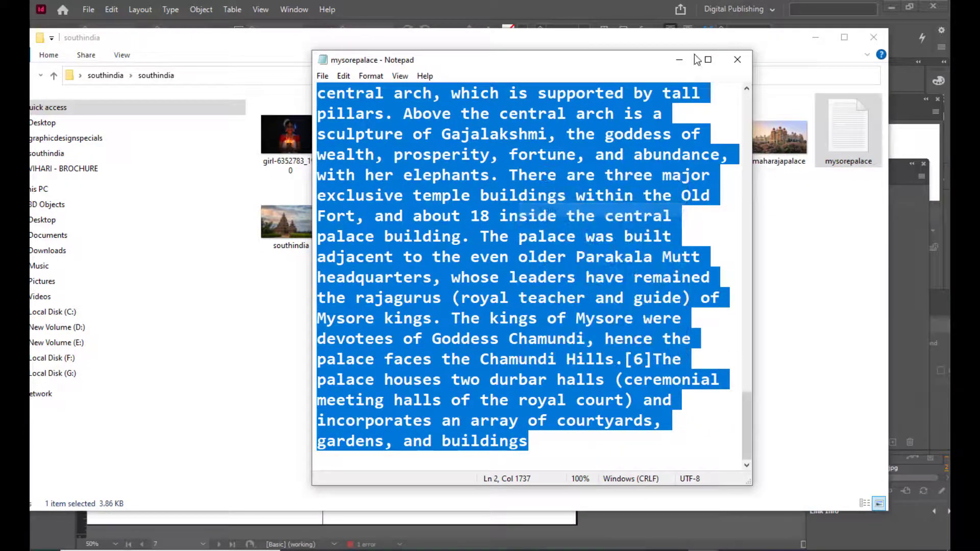
click(678, 60)
click(815, 37)
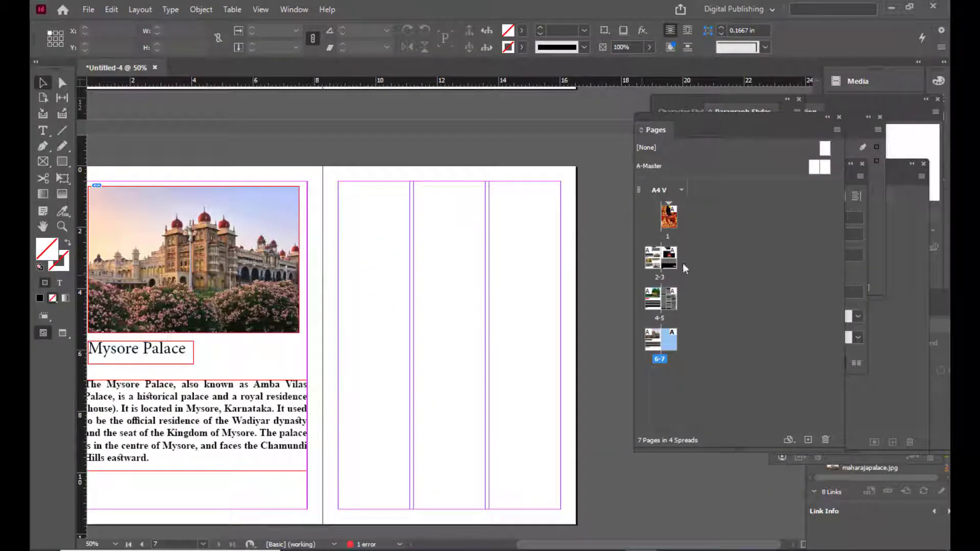
Make parastyle the active paragraph style for new text.
click(659, 113)
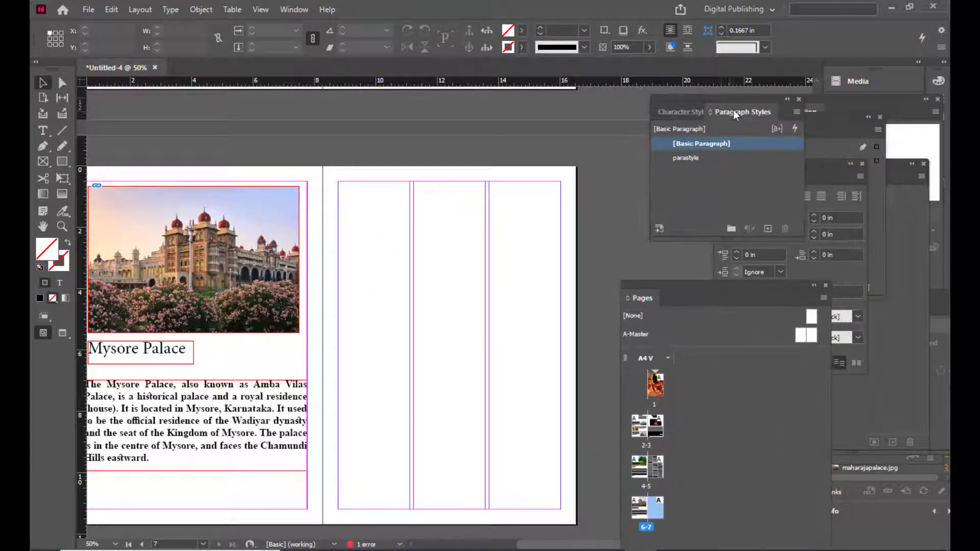
drag(733, 109, 579, 108)
click(598, 167)
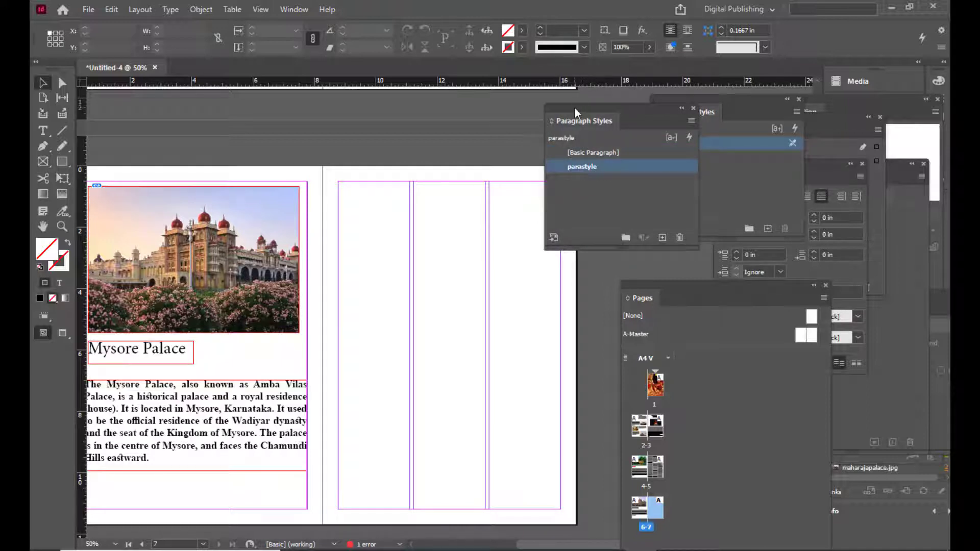
drag(575, 108, 588, 106)
Draw a text frame filling the first column of page 7 and paste the copied palace text into it.
click(43, 130)
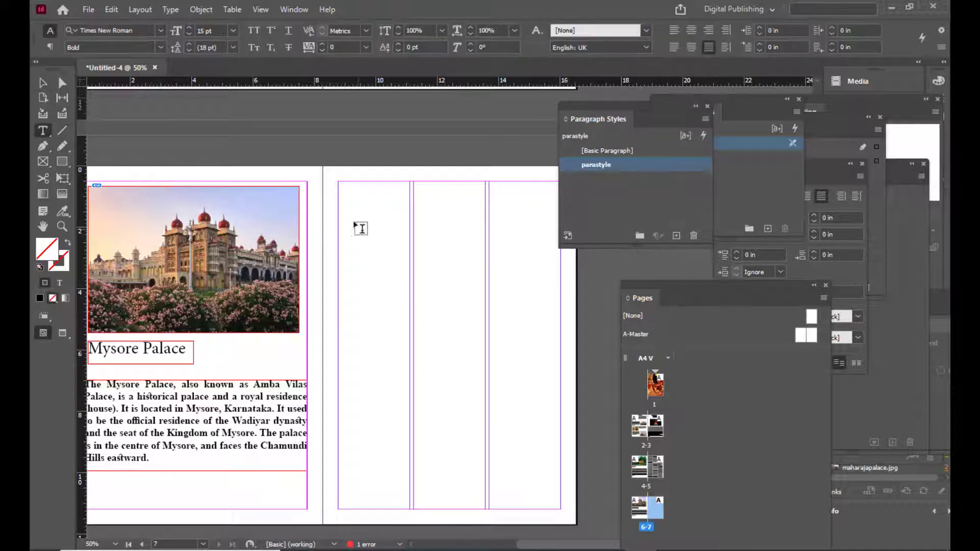
drag(339, 182, 409, 507)
right_click(375, 203)
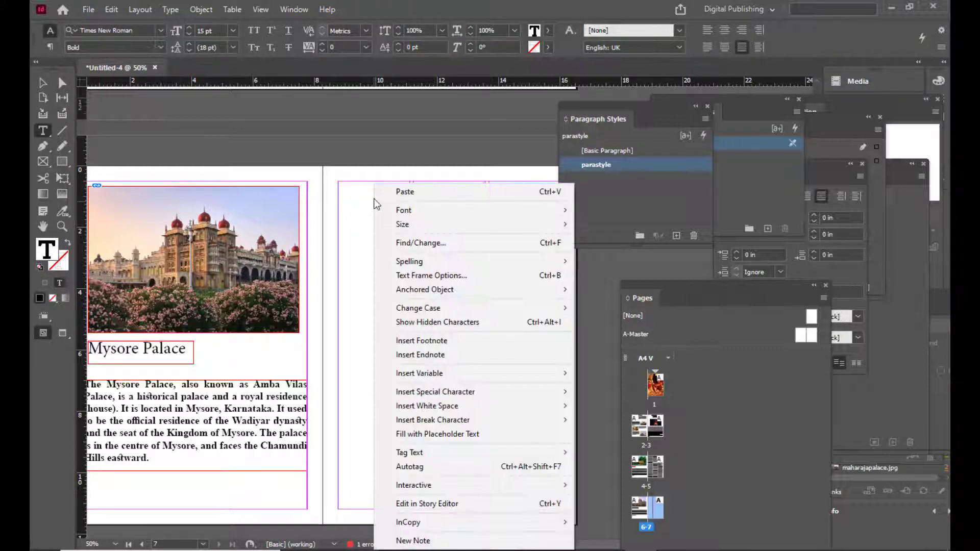
click(400, 193)
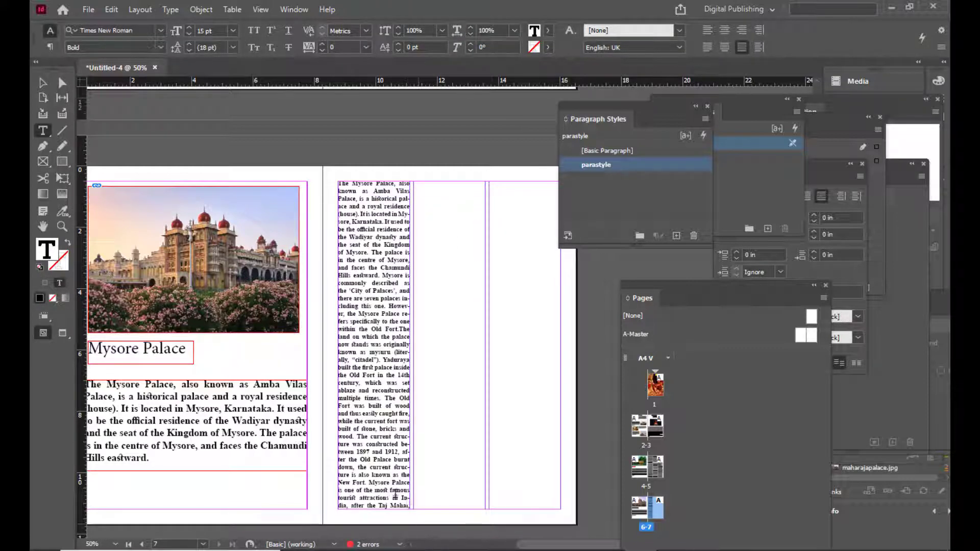
Thread the overflowing palace text into new frames filling the second and third columns of page 7.
key(Escape)
click(410, 505)
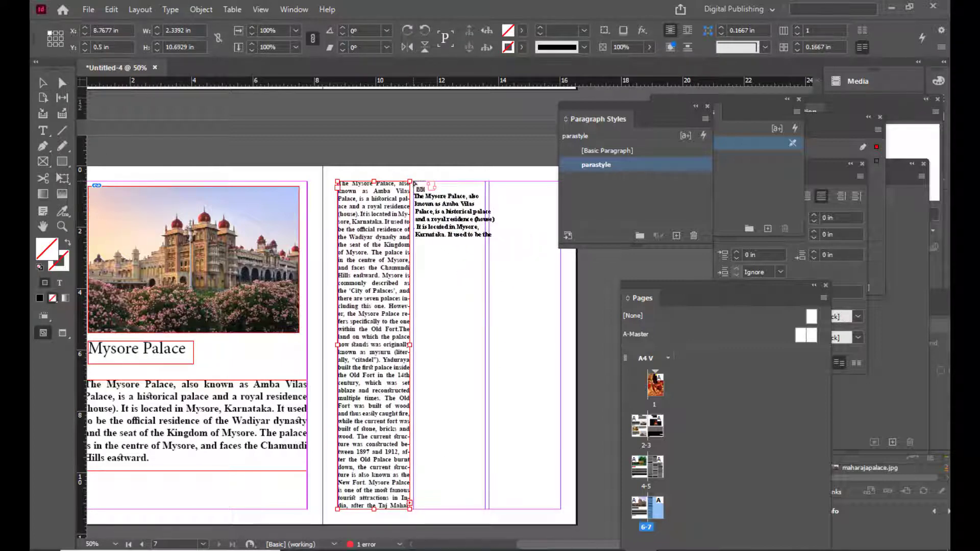
drag(413, 182, 485, 512)
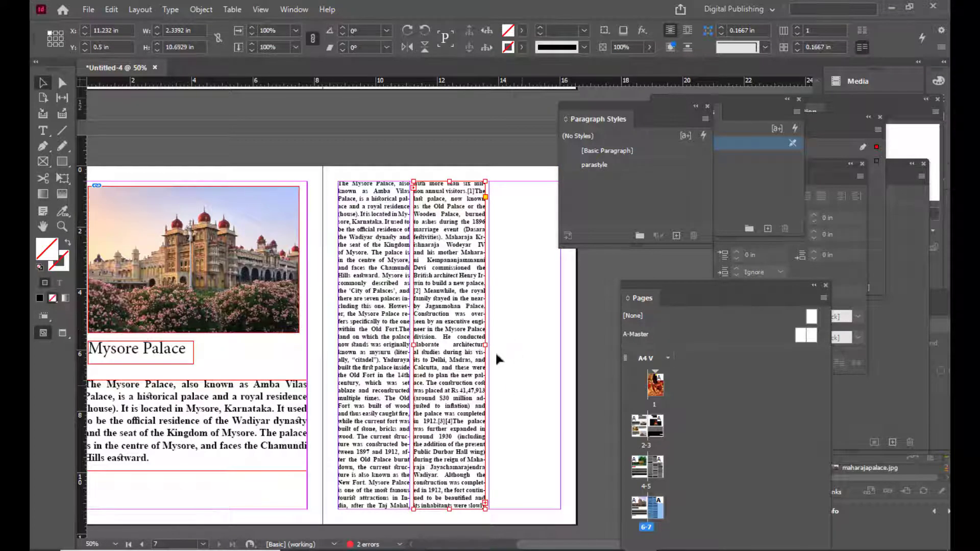
click(485, 503)
drag(490, 183, 560, 509)
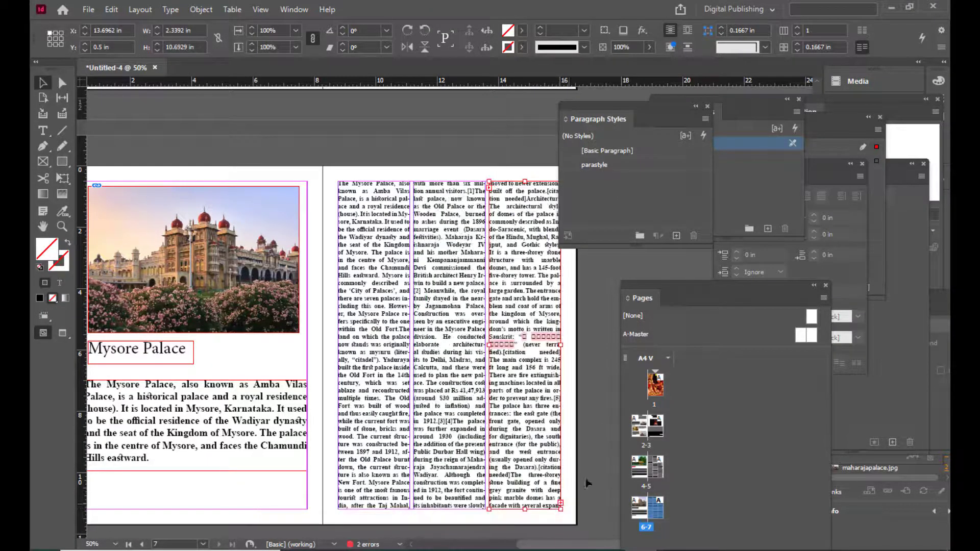
click(591, 313)
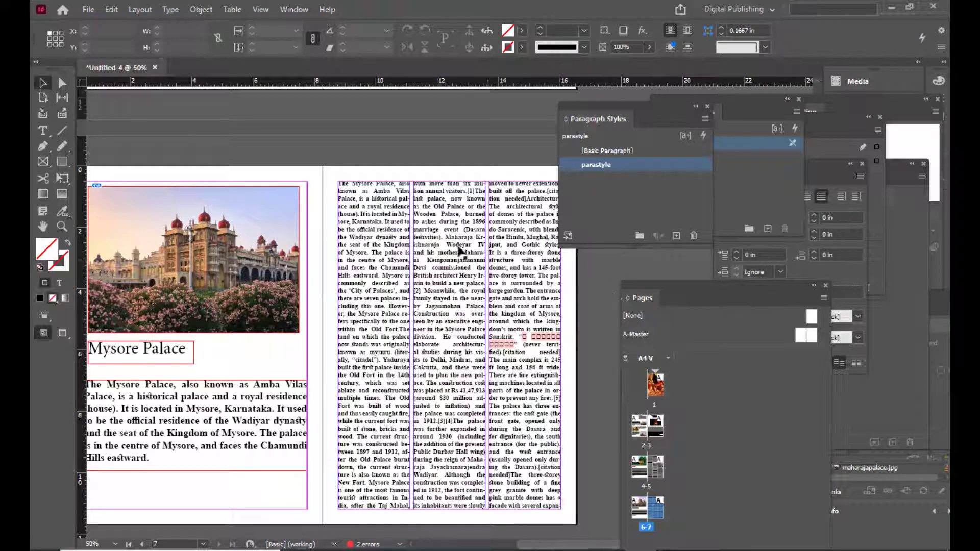
Preview the layout without guides and frame edges, and review the spreads from pages 2-3 through 6-7.
key(w)
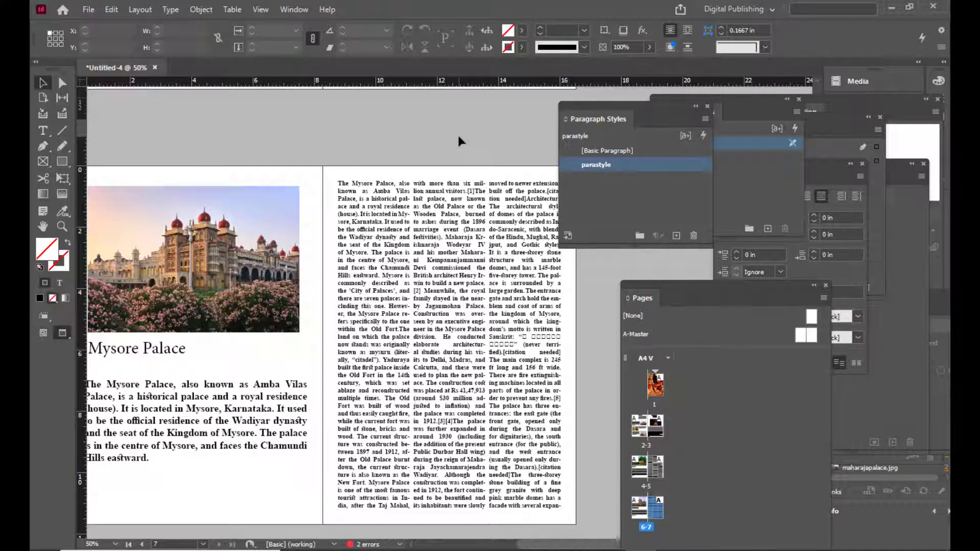
scroll(457, 133, up, 15)
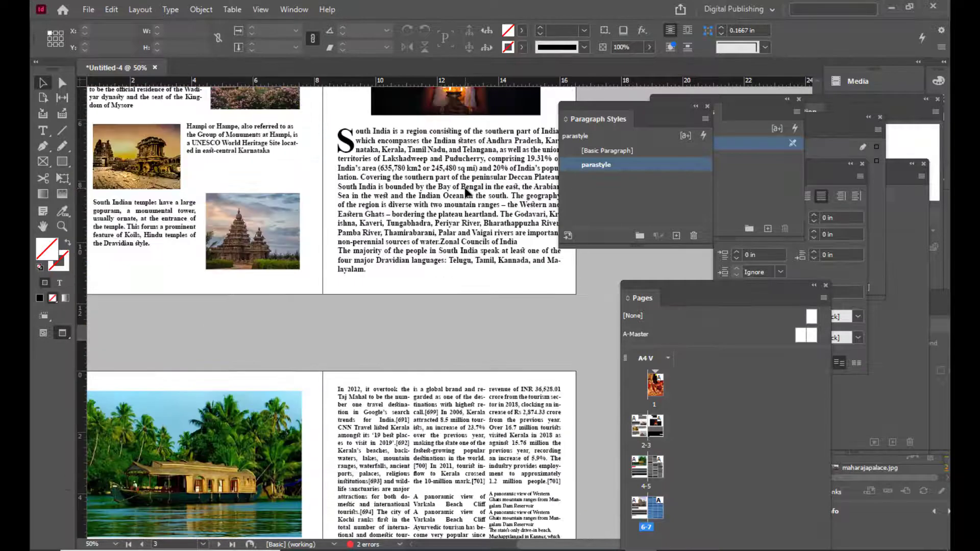
scroll(466, 192, up, 5)
scroll(469, 193, down, 1)
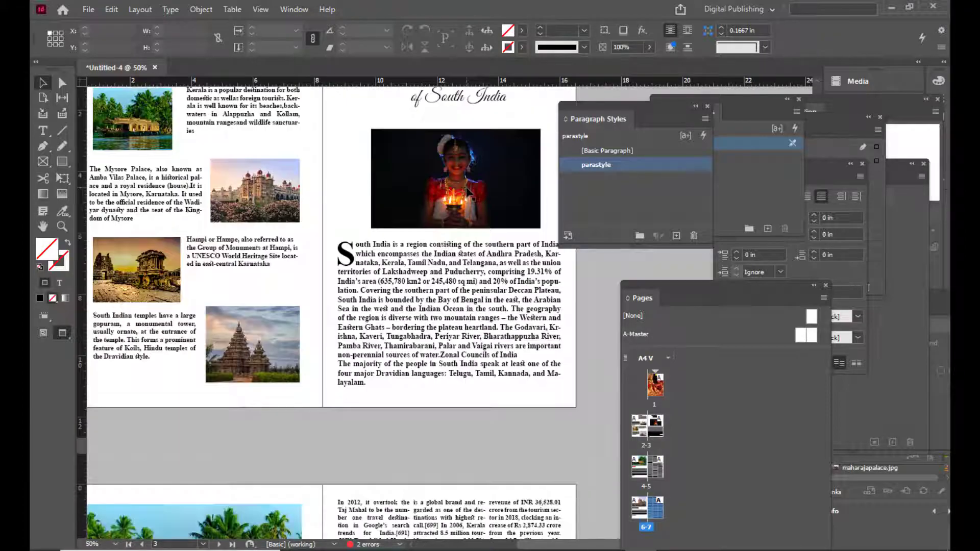
scroll(357, 369, down, 3)
scroll(357, 369, down, 17)
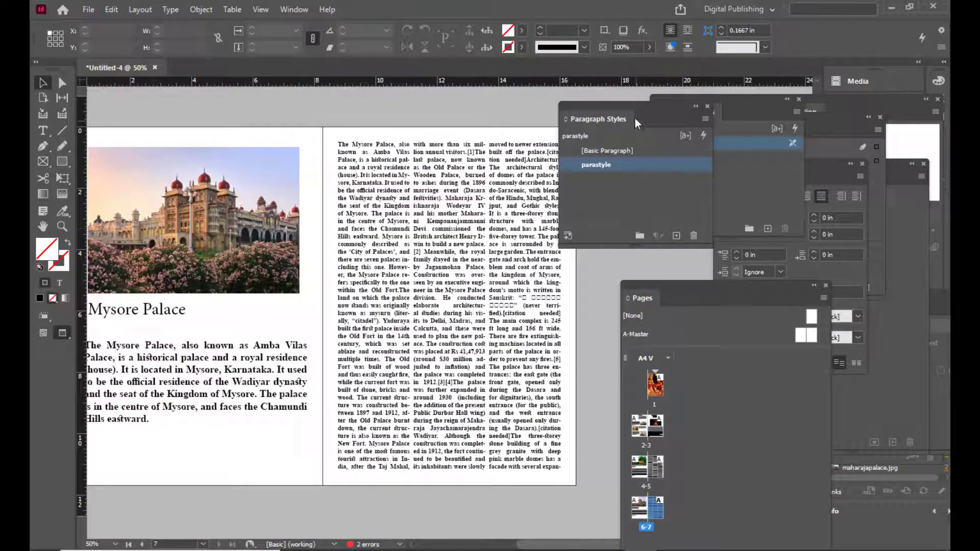
Add a new page 8 after the Mysore Palace spread and move the floating panels clear of it.
drag(626, 117, 466, 127)
drag(644, 292, 576, 95)
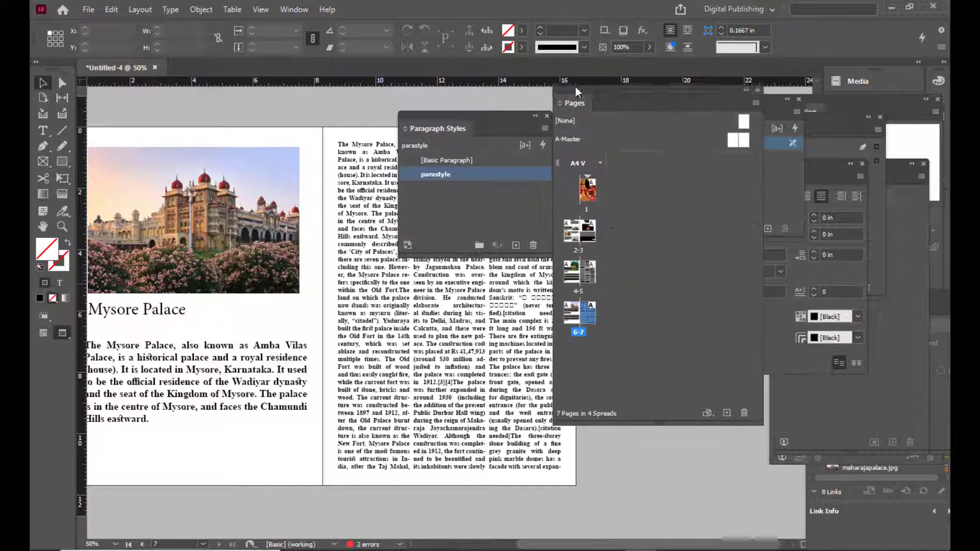
click(726, 411)
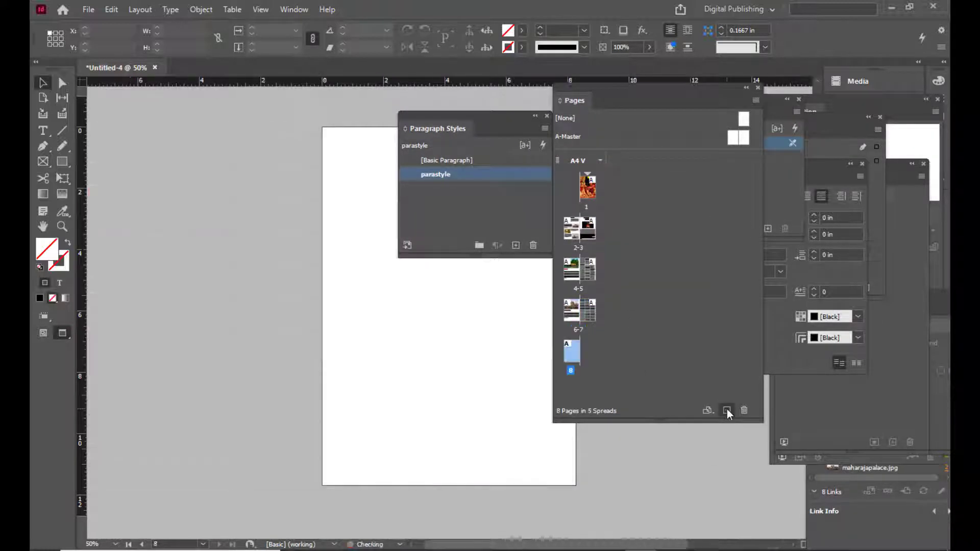
drag(466, 115, 563, 230)
key(ctrl+minus)
key(ctrl+equal)
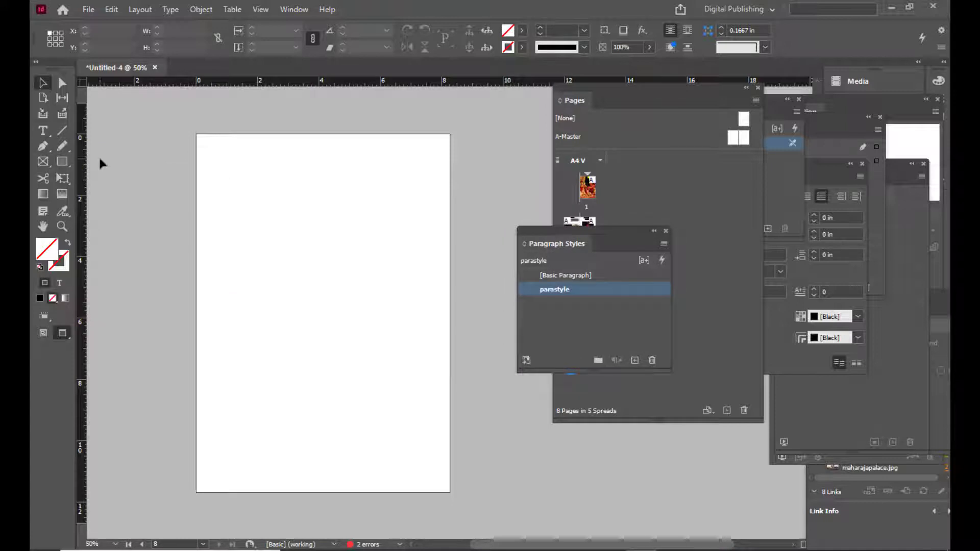
Draw an image frame across the upper part of page 8, about 6.9 by 3.8 in, and place the hampi image in it.
key(w)
click(43, 164)
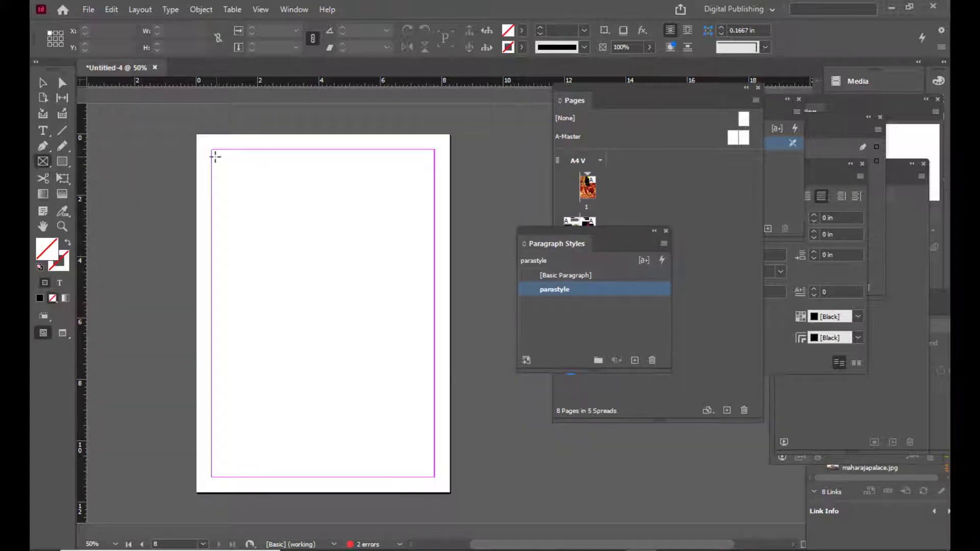
drag(215, 156, 426, 273)
key(ctrl+d)
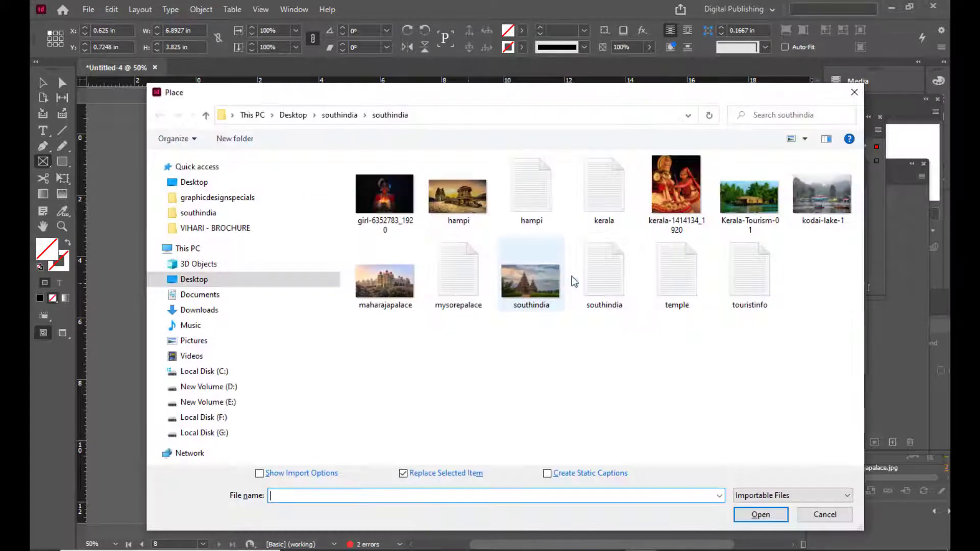
drag(549, 100, 528, 102)
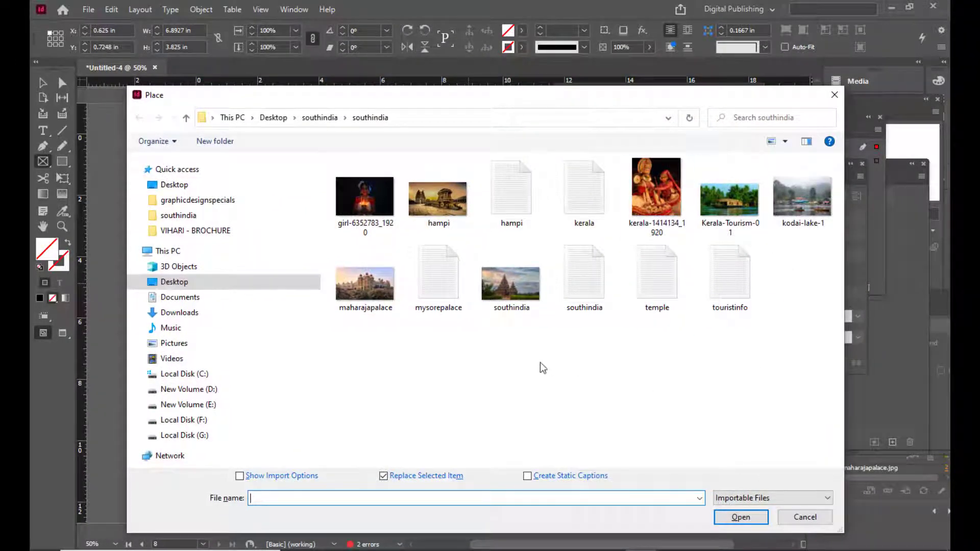
click(422, 181)
click(747, 518)
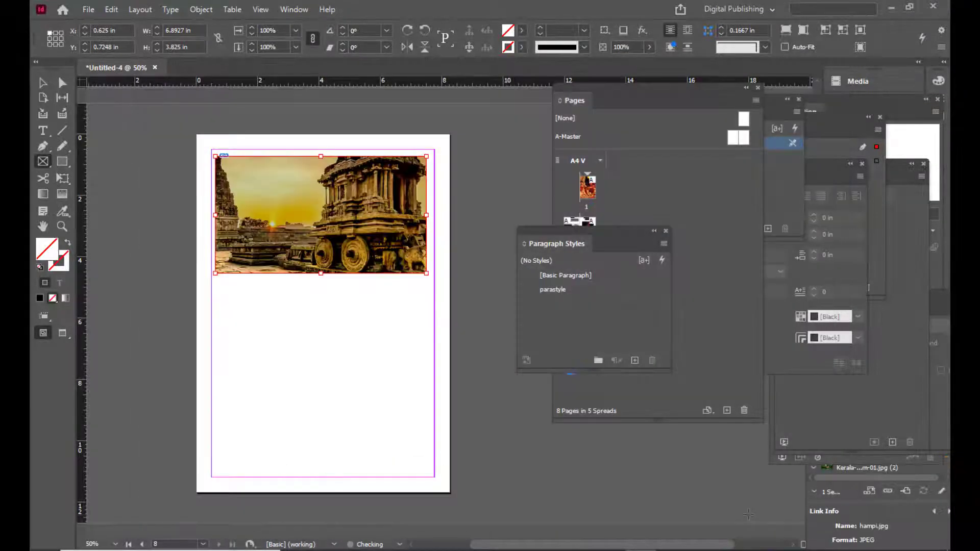
Fit the Hampi image so that it fills its frame proportionally.
right_click(345, 214)
mouse_move(533, 339)
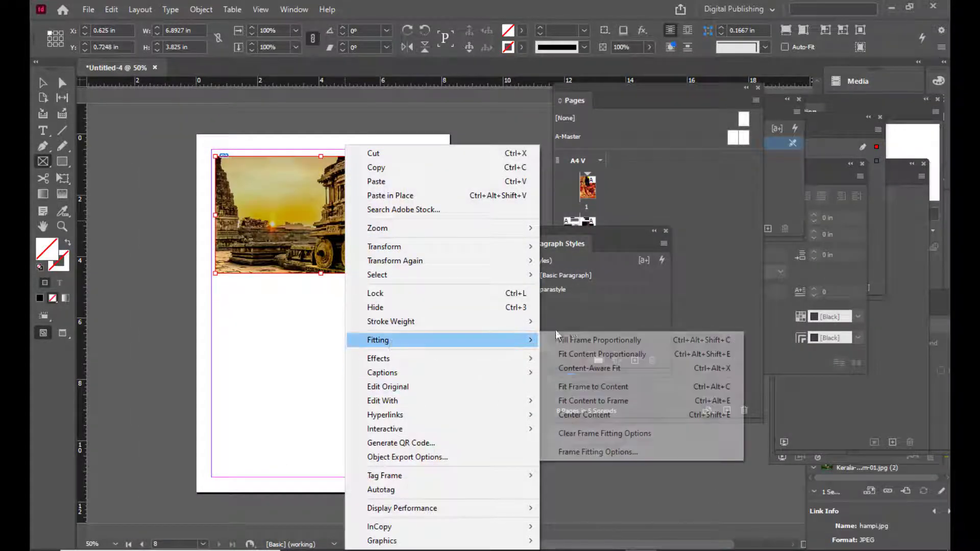
click(574, 341)
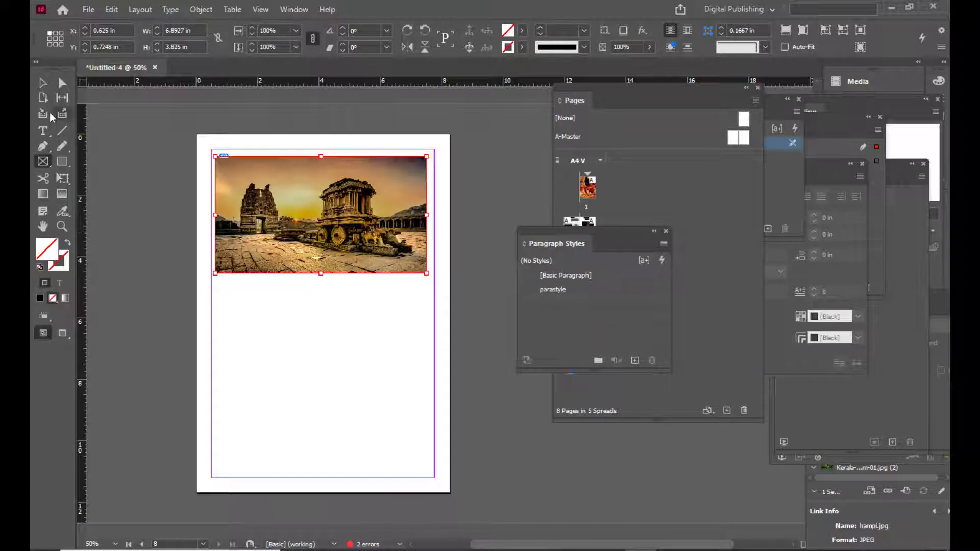
click(42, 130)
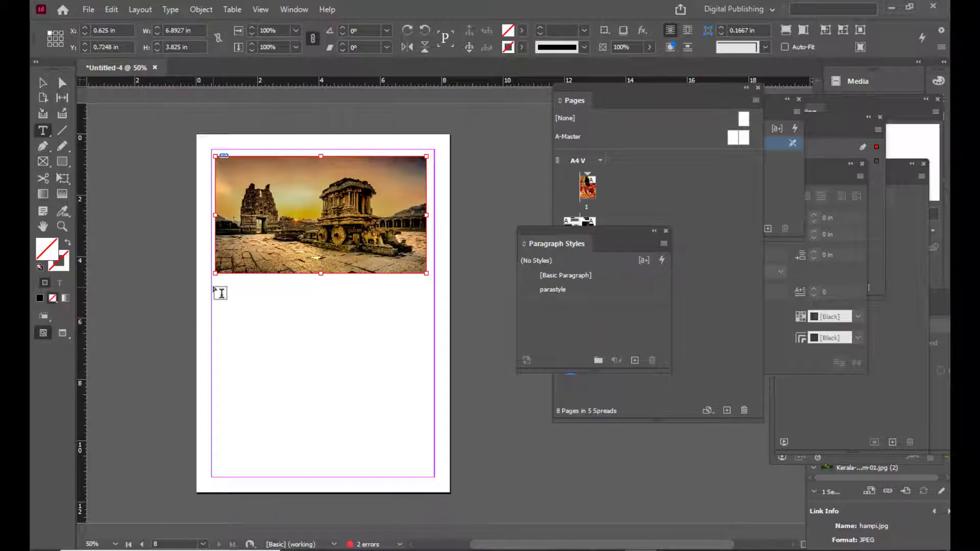
drag(215, 286, 342, 317)
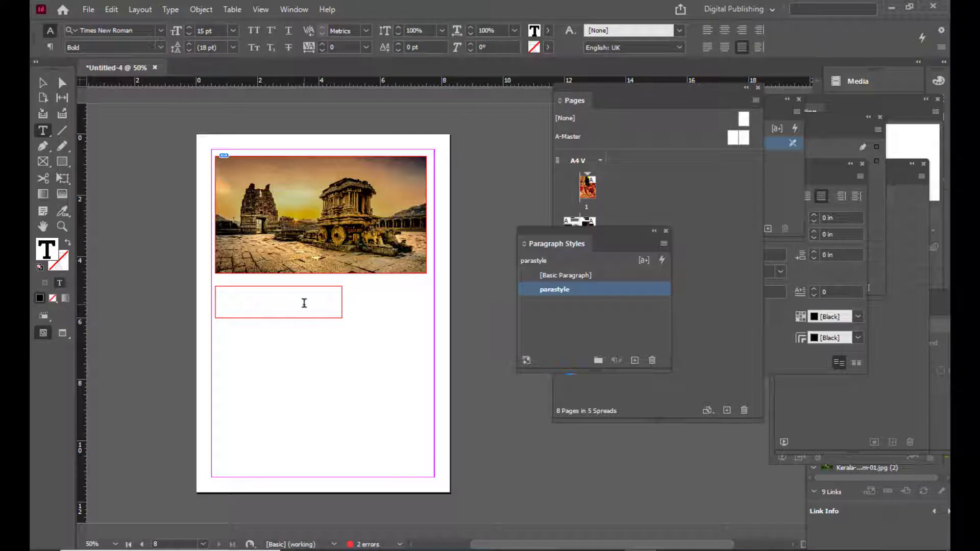
text(Ih)
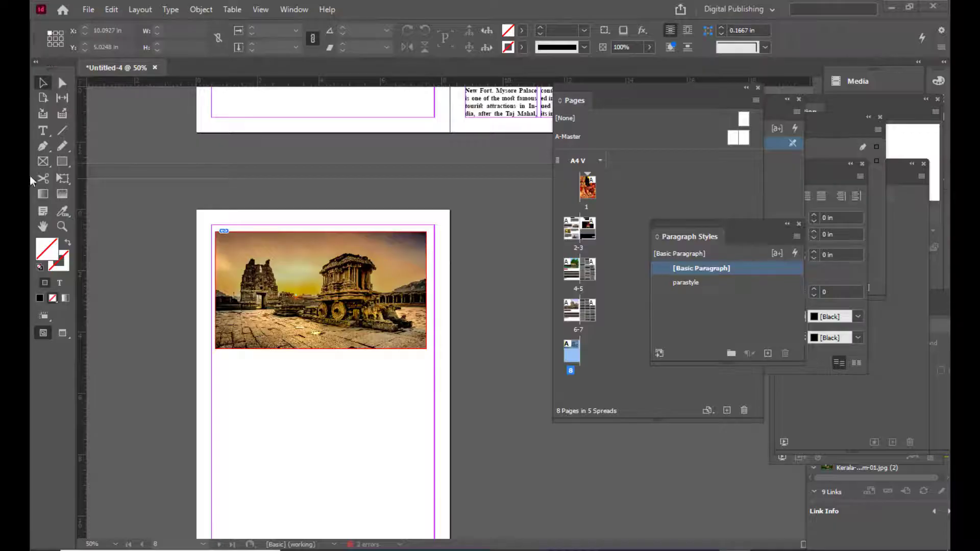
Add a text frame below the temple image with the heading "Hampi" and enlarge its text to about 36 pt.
click(43, 130)
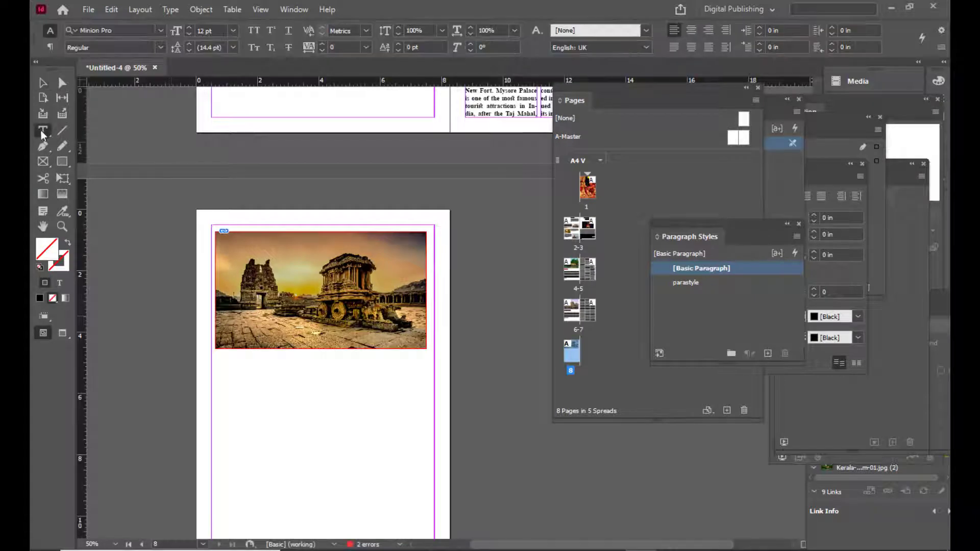
drag(215, 360, 338, 397)
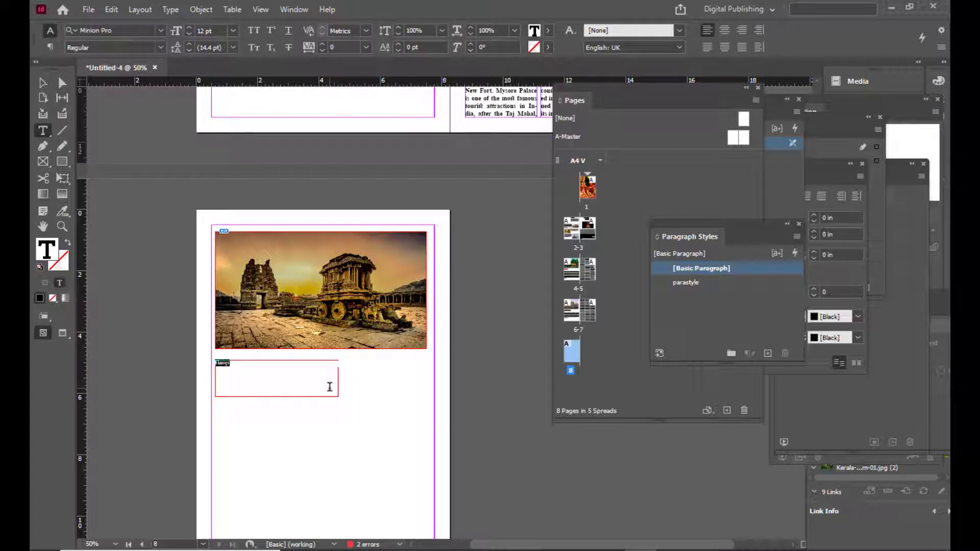
key(ctrl+shift+period)
key(ctrl+shift+period)
key(ctrl+shift+period)
key(ctrl+shift+period)
key(ctrl+shift+period)
key(ctrl+shift+period)
key(ctrl+shift+period)
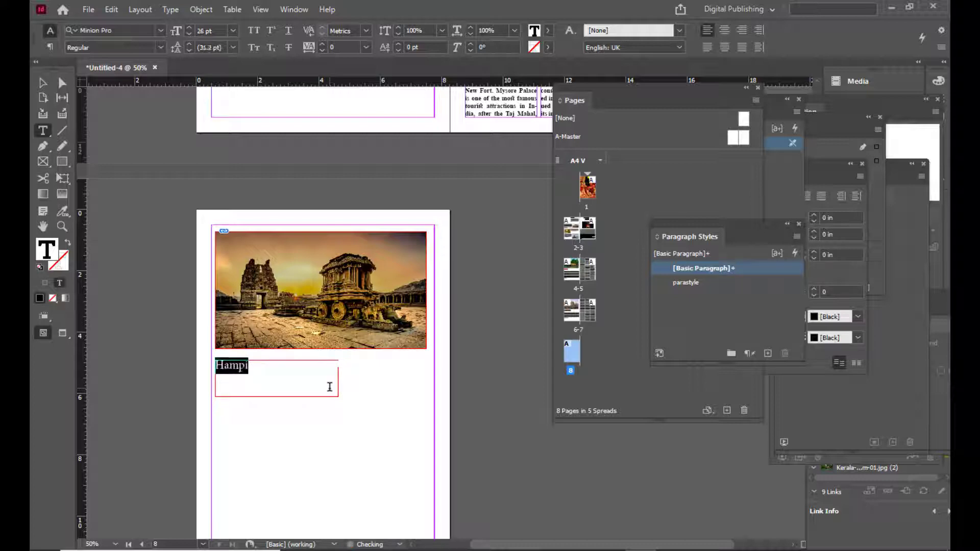
key(ctrl+shift+period)
key(ctrl+shift+period)
key(ctrl+shift+period)
key(ctrl+shift+period)
key(ctrl+shift+period)
key(ctrl+shift+period)
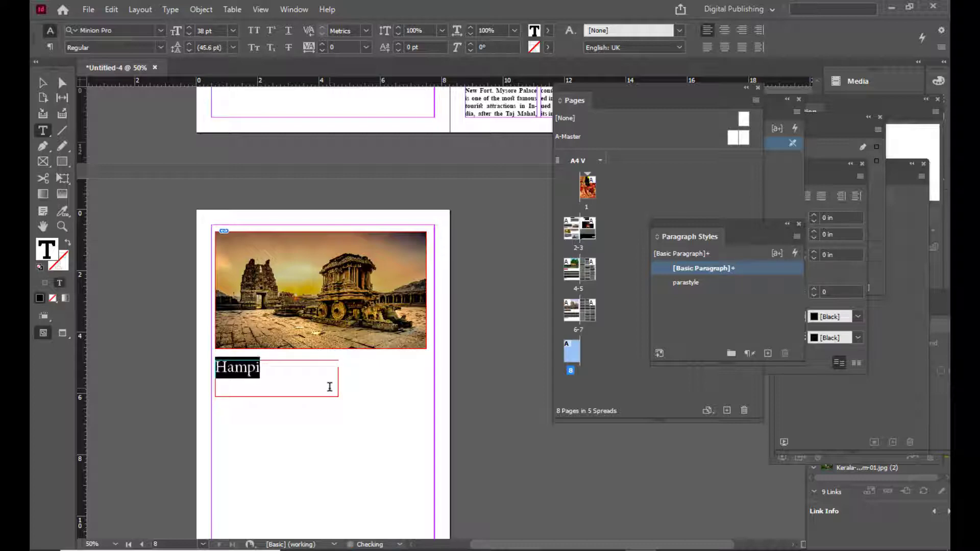
key(ctrl+shift+comma)
Shrink the Hampi heading's frame to about 2.3 by 0.75 in.
click(43, 82)
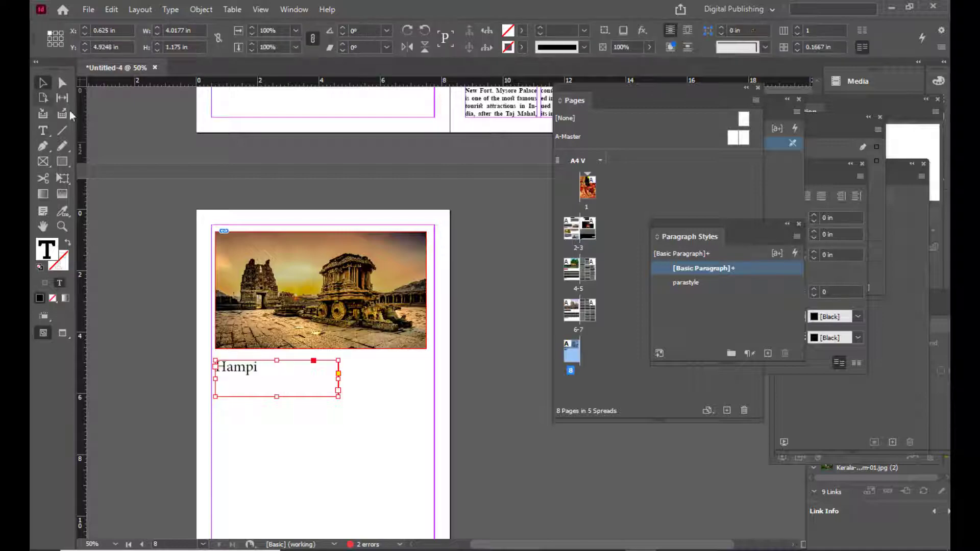
drag(337, 396, 286, 383)
click(221, 195)
Create a new paragraph style named subtitletext from the formatting of the red KERALA heading on page 4.
scroll(220, 195, up, 20)
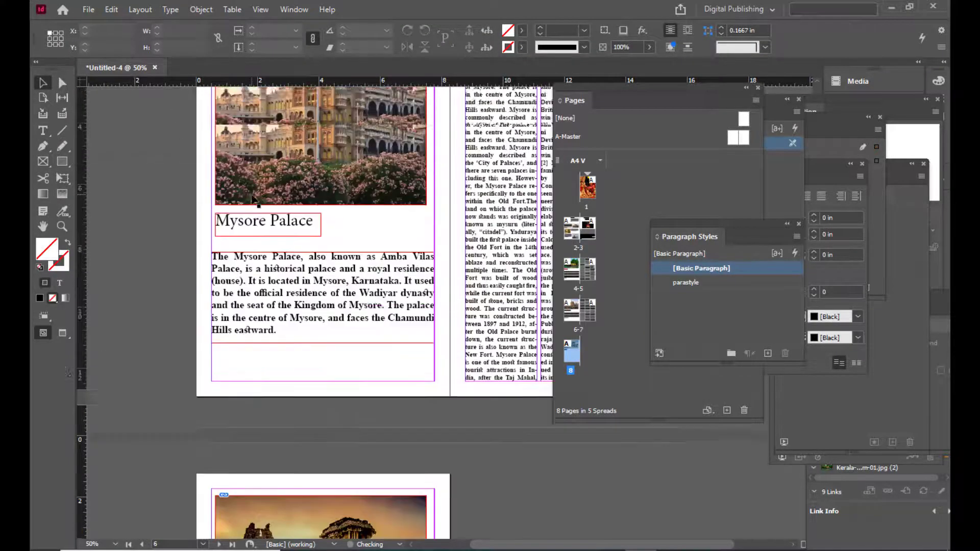
click(259, 199)
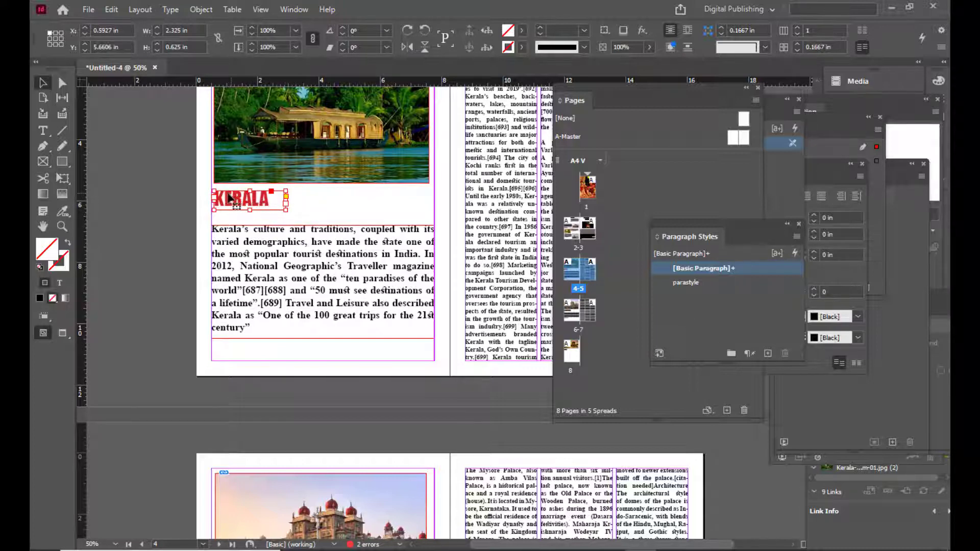
drag(684, 224, 651, 217)
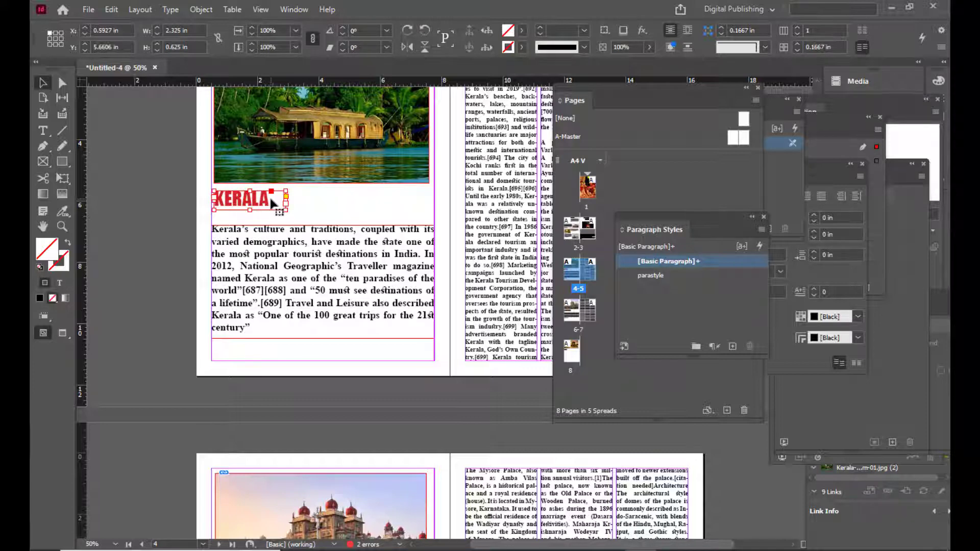
drag(656, 214, 649, 187)
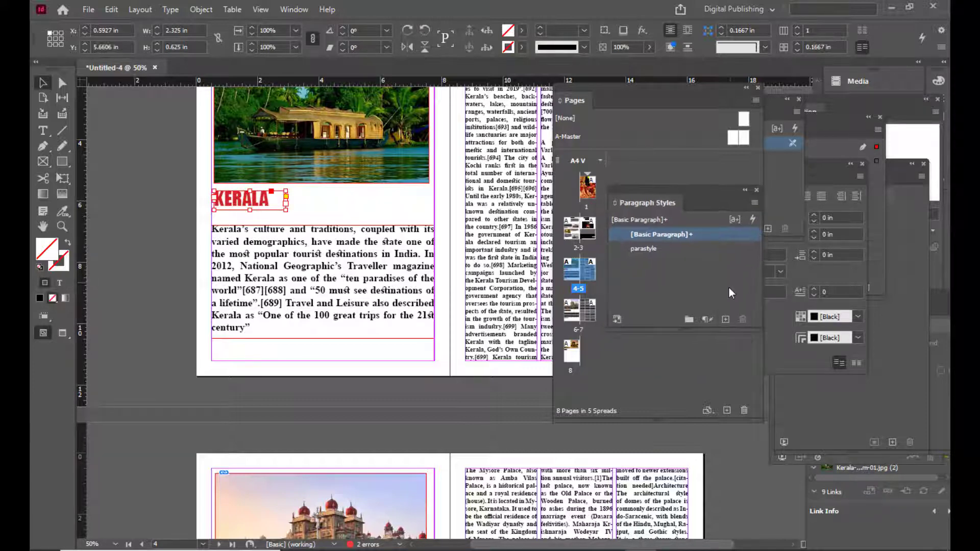
click(725, 320)
double_click(692, 248)
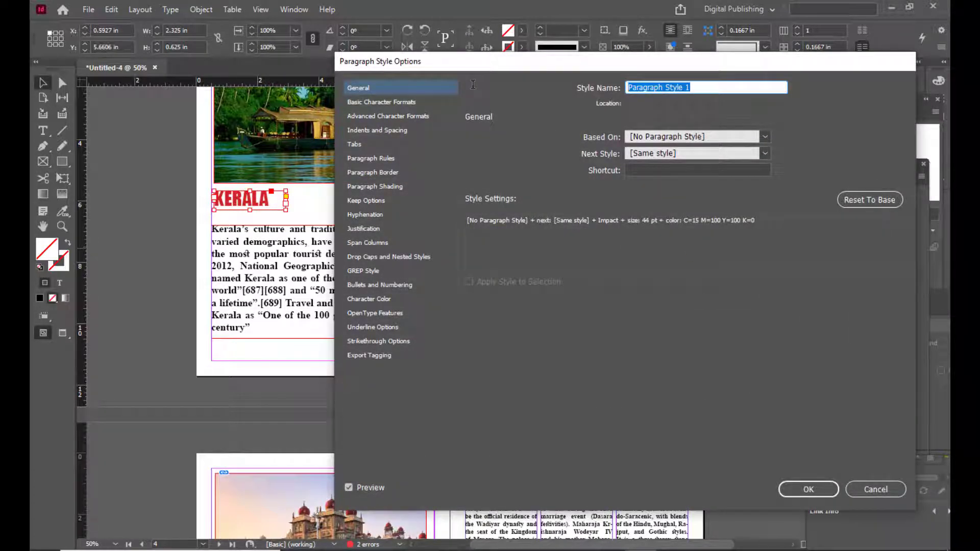
text(su)
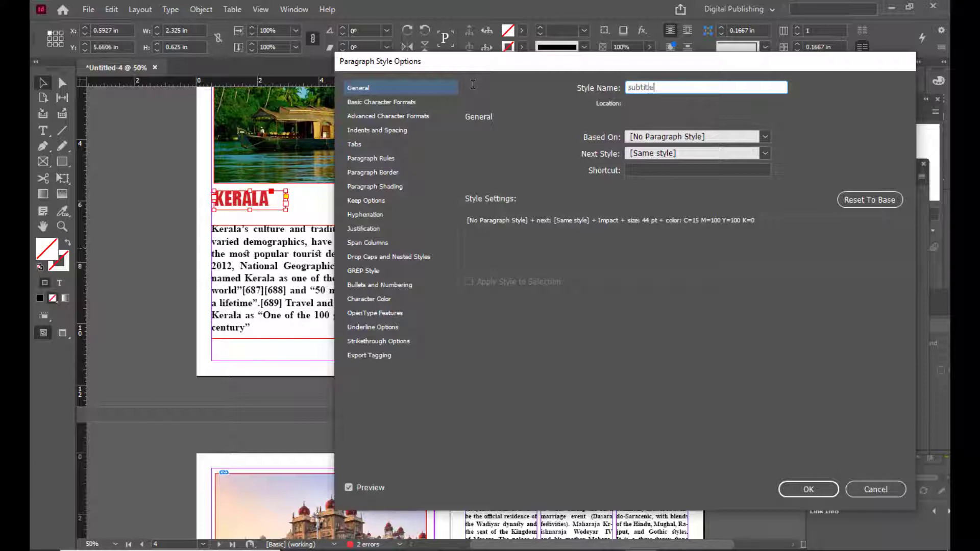
text(btitle)
drag(602, 68, 269, 18)
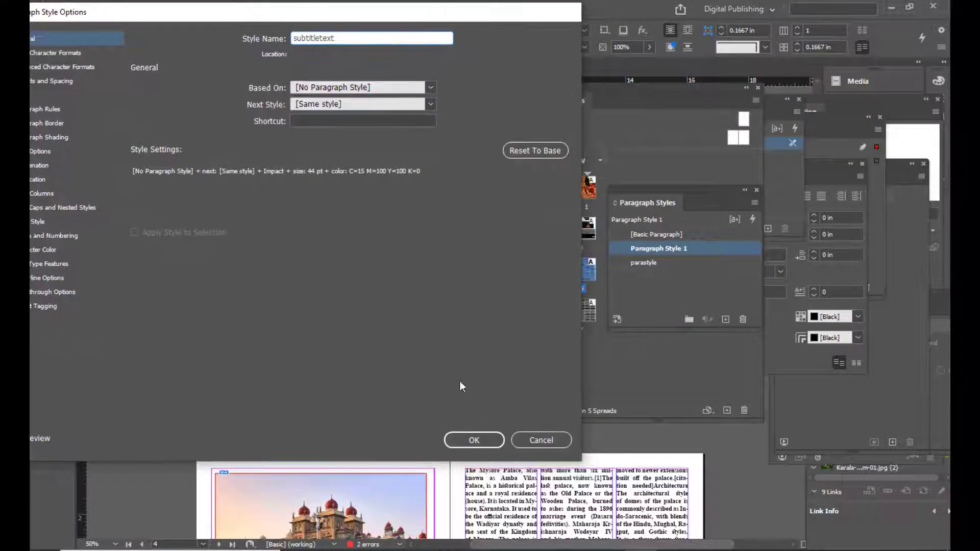
click(470, 440)
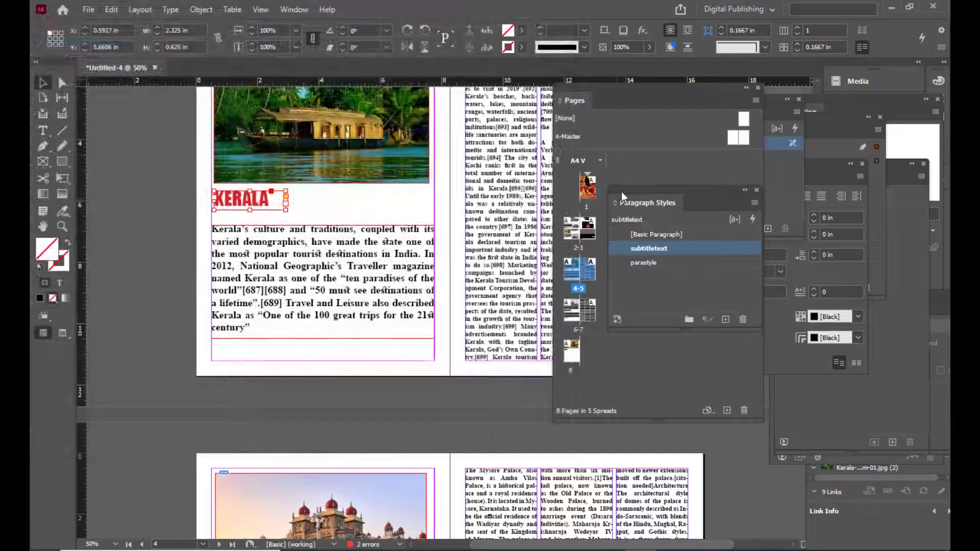
Apply the subtitletext style to the Mysore Palace heading and widen its frame to about 4.5 in so the title fits.
drag(620, 191, 652, 175)
scroll(370, 298, down, 5)
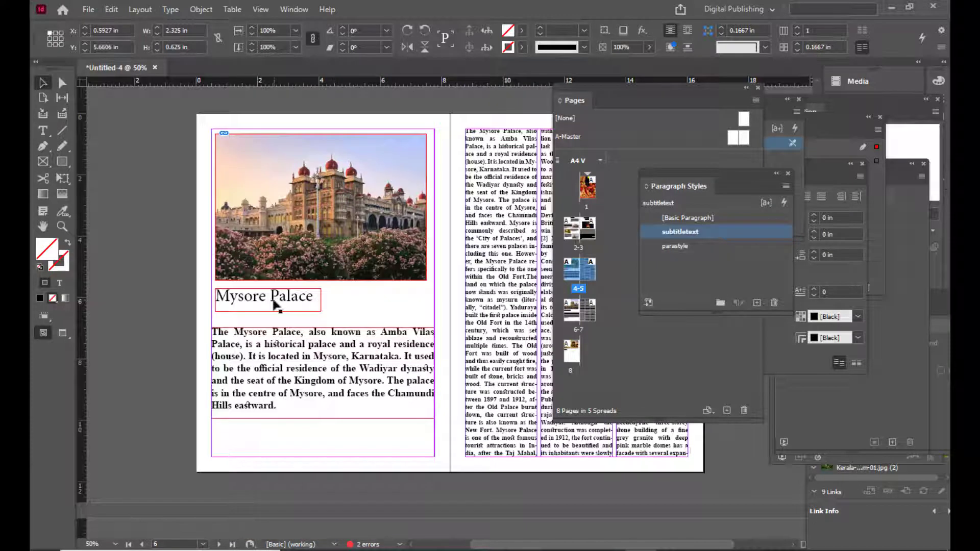
click(284, 306)
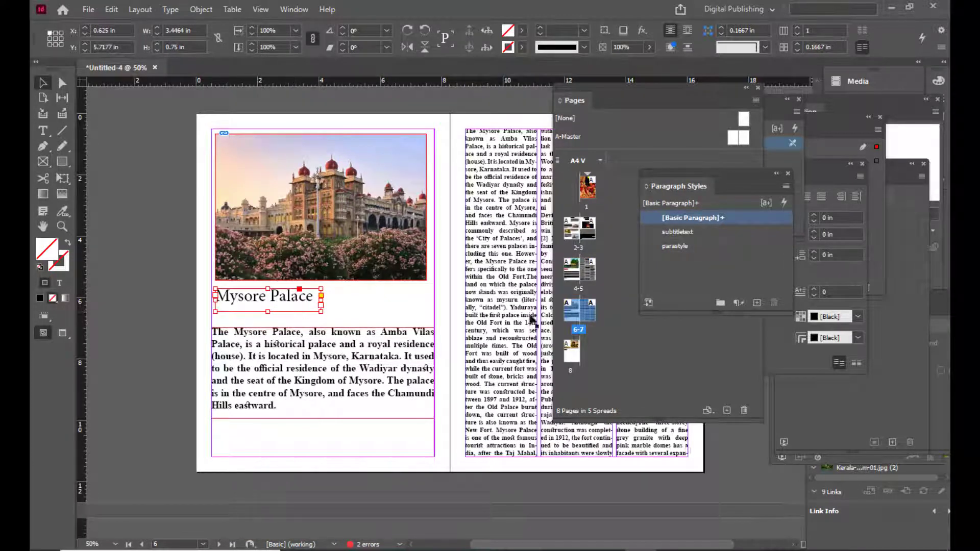
click(710, 233)
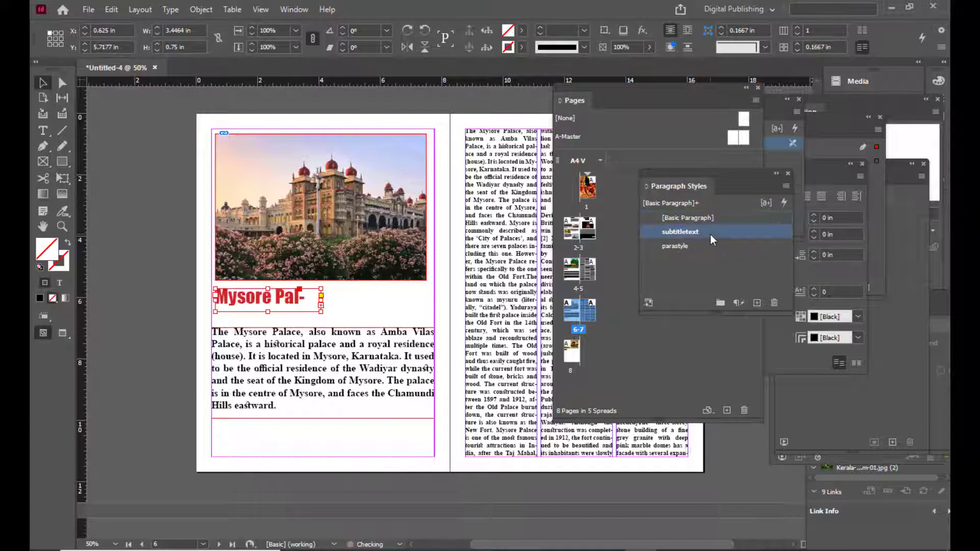
drag(320, 311, 354, 311)
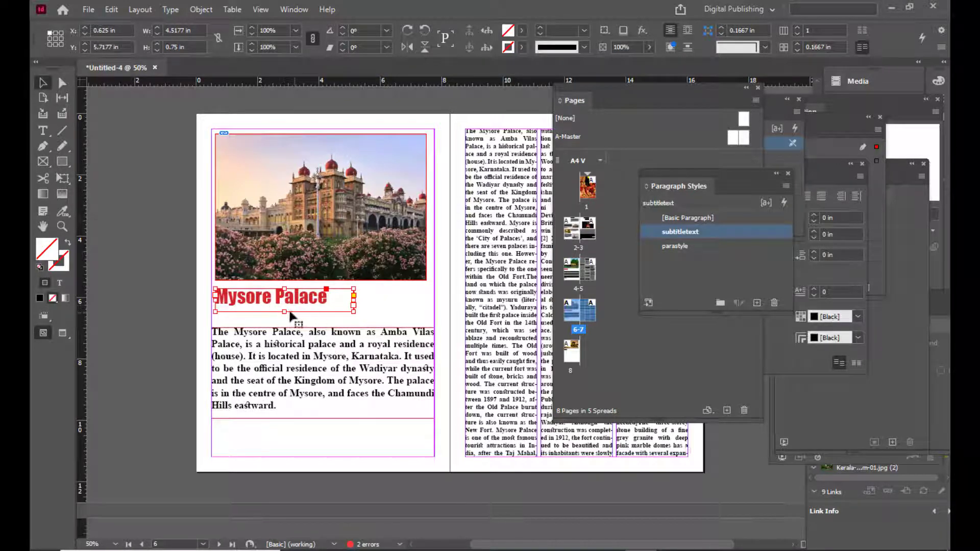
Apply the subtitletext style to the Hampi heading on page 8.
scroll(311, 337, down, 10)
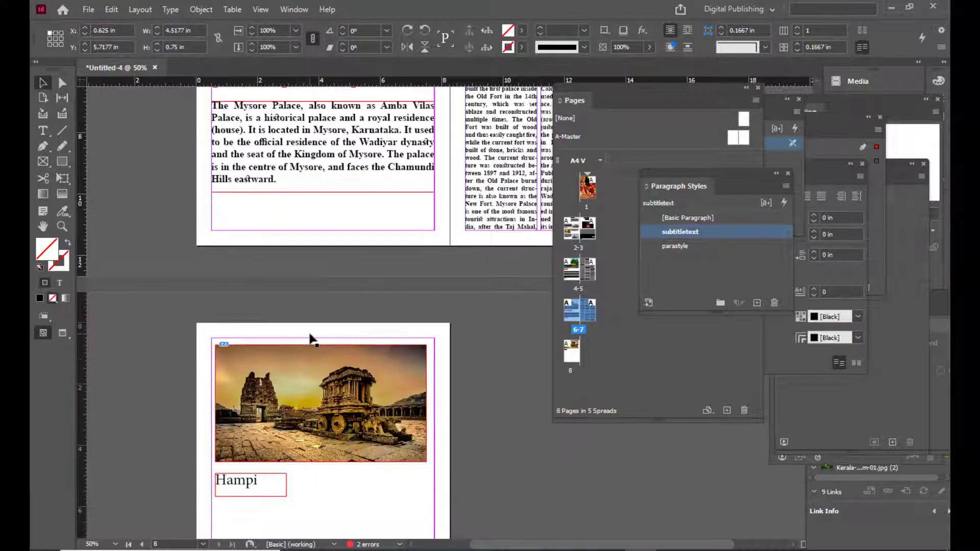
click(240, 300)
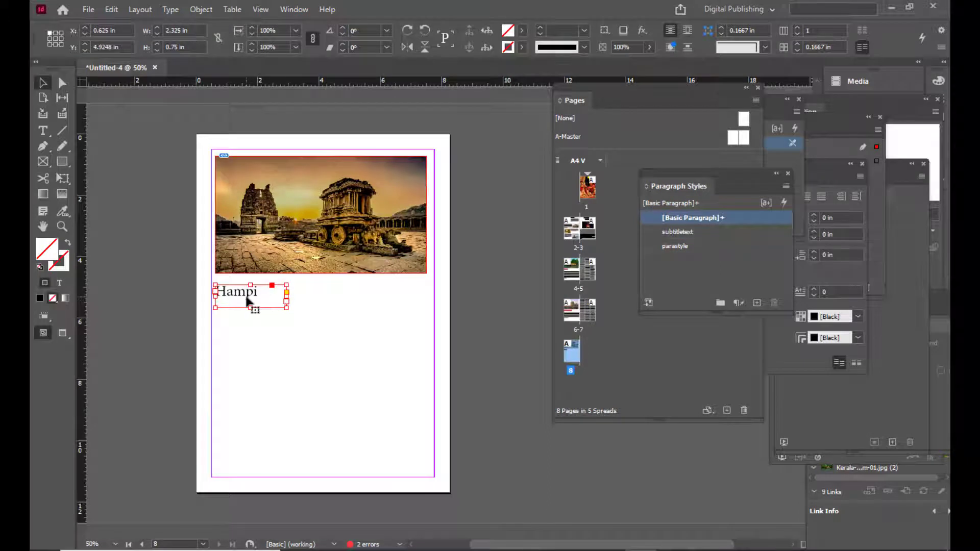
click(701, 234)
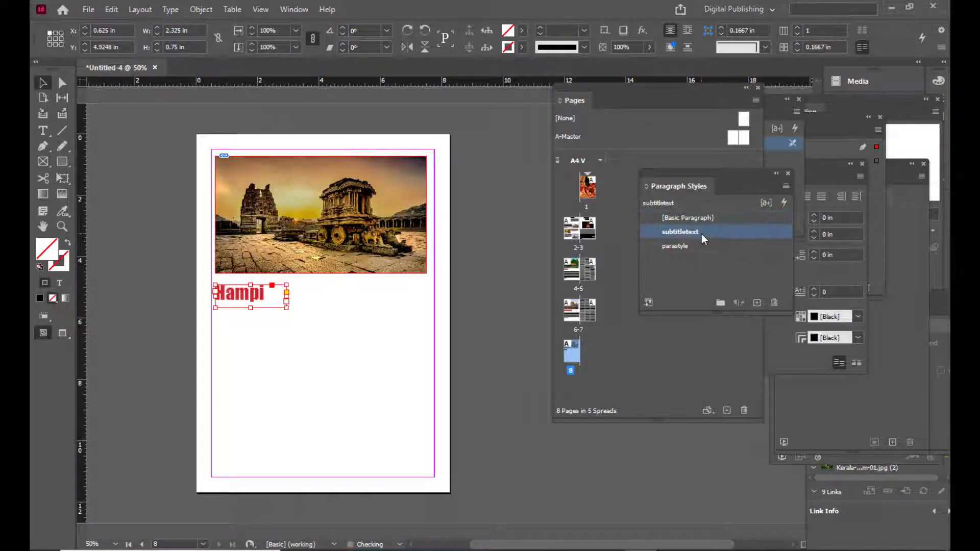
click(338, 327)
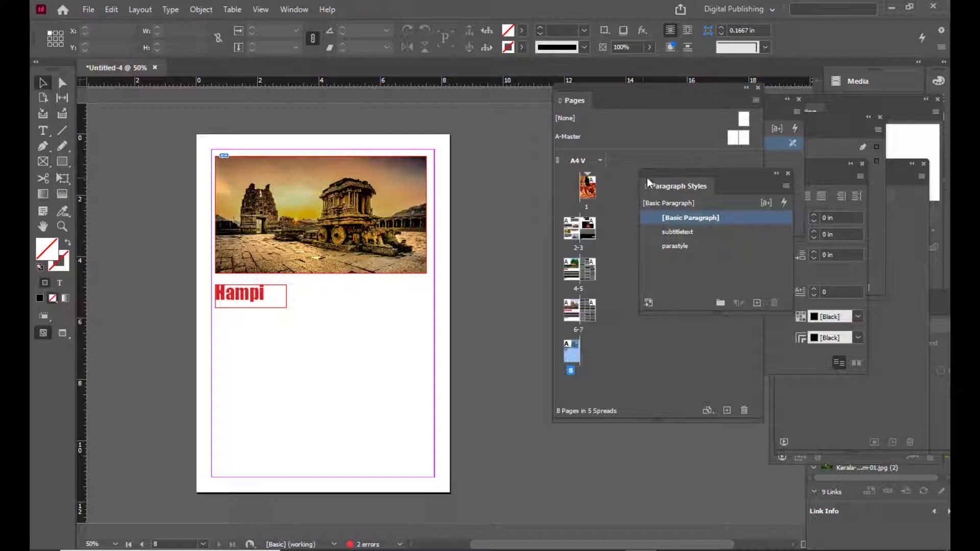
Draw a text frame about 7 by 4.95 in below the Hampi heading on page 8.
drag(663, 172, 652, 173)
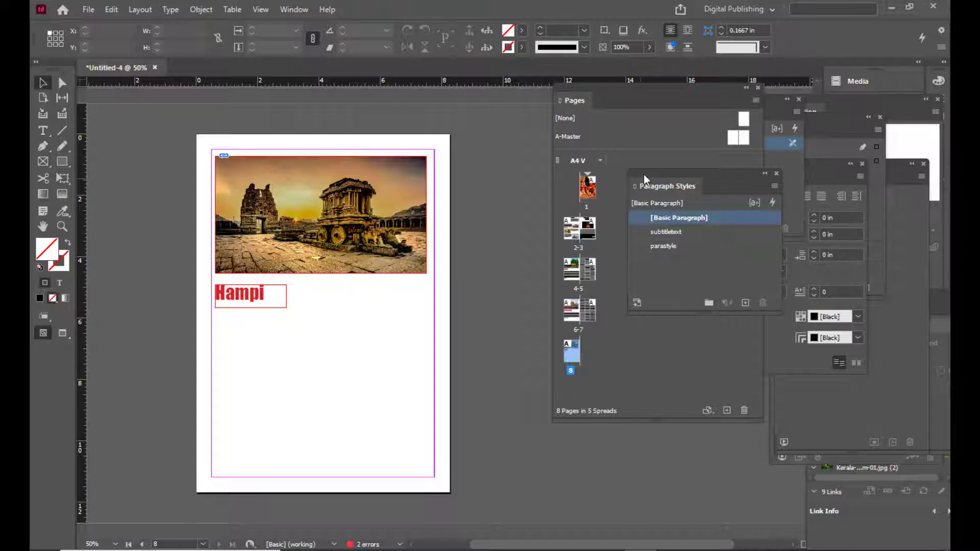
drag(644, 173, 626, 170)
scroll(335, 308, down, 1)
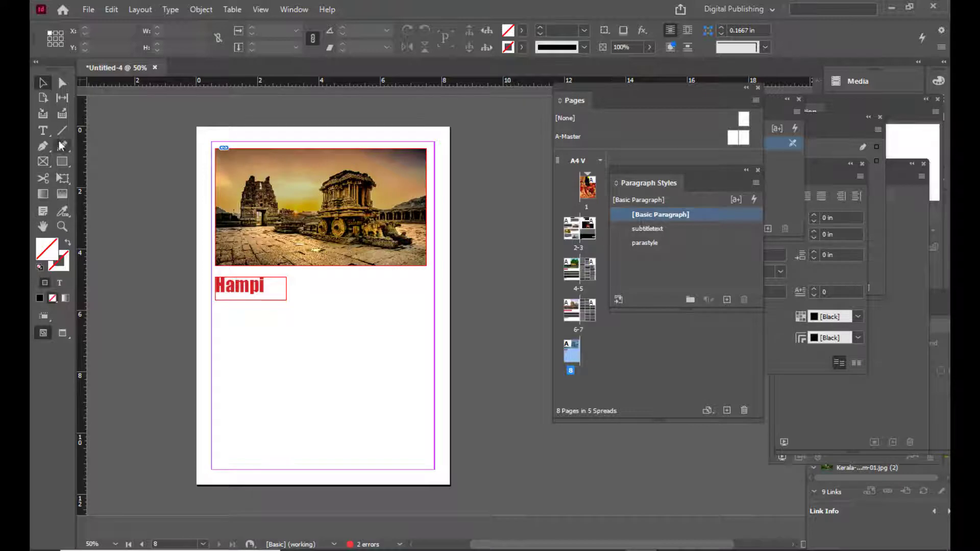
click(43, 131)
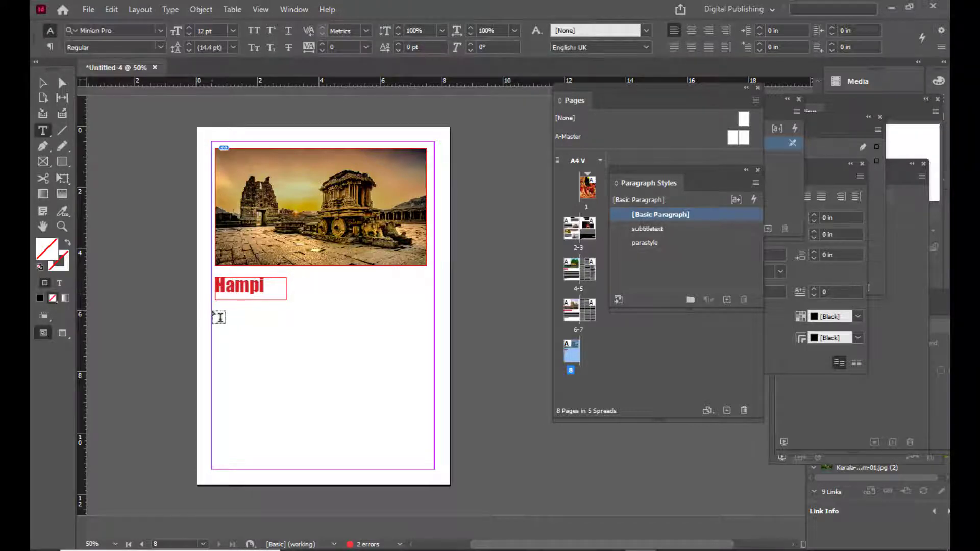
drag(215, 310, 430, 463)
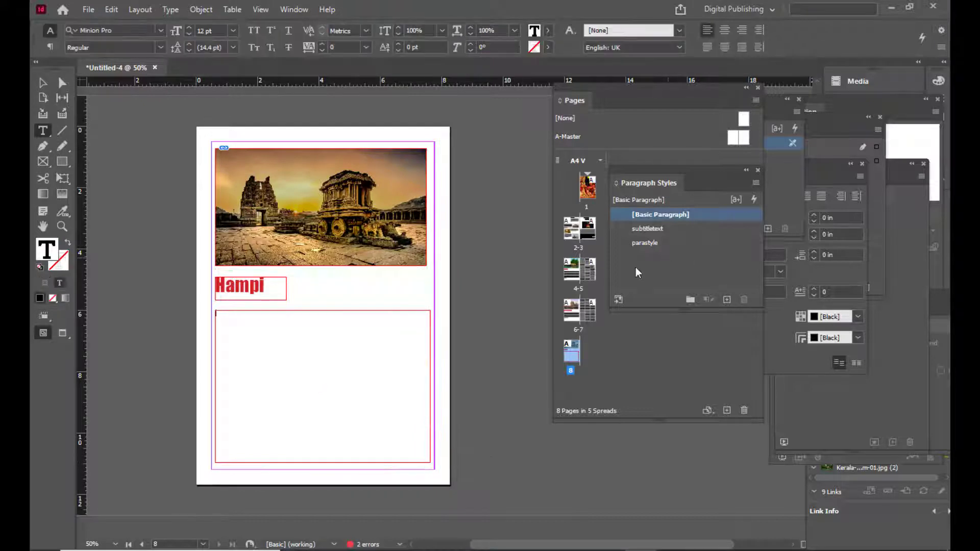
Open the hampi text file from the southindia folder and copy its opening text through "It is a fortified city.".
click(703, 550)
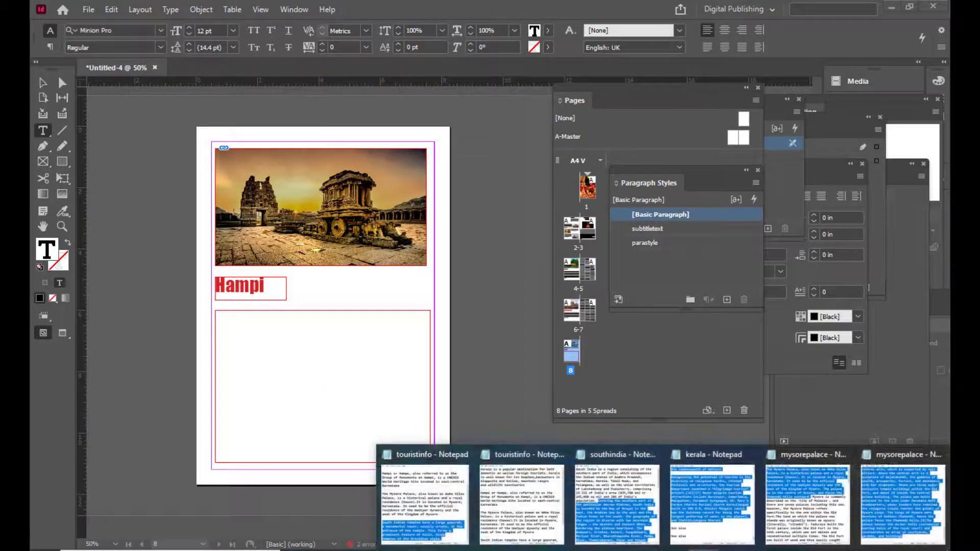
mouse_move(412, 550)
click(443, 503)
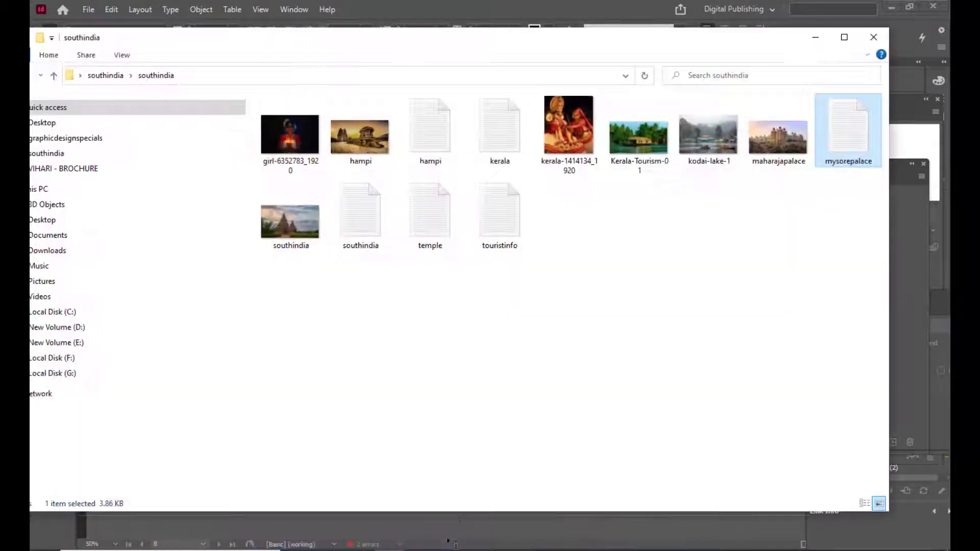
double_click(430, 135)
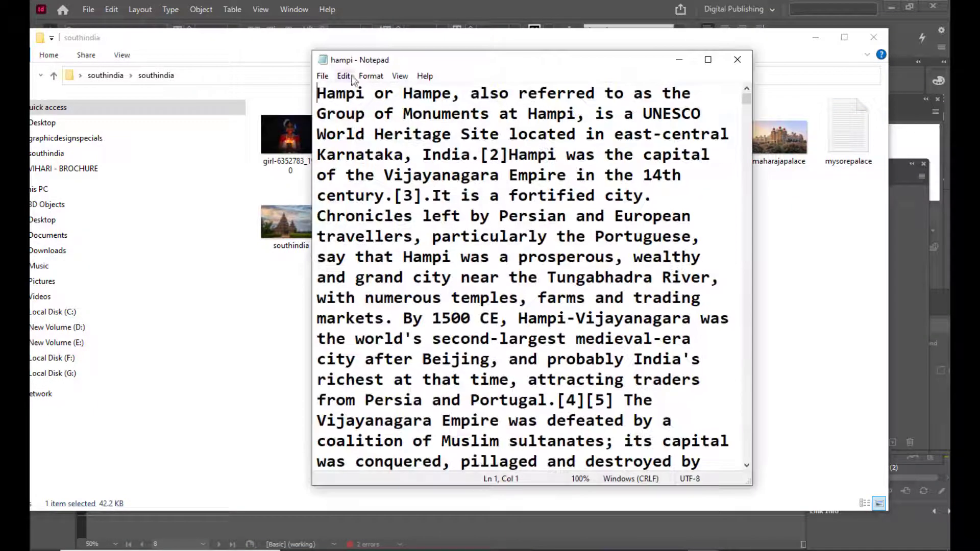
drag(363, 59, 266, 55)
drag(215, 87, 561, 193)
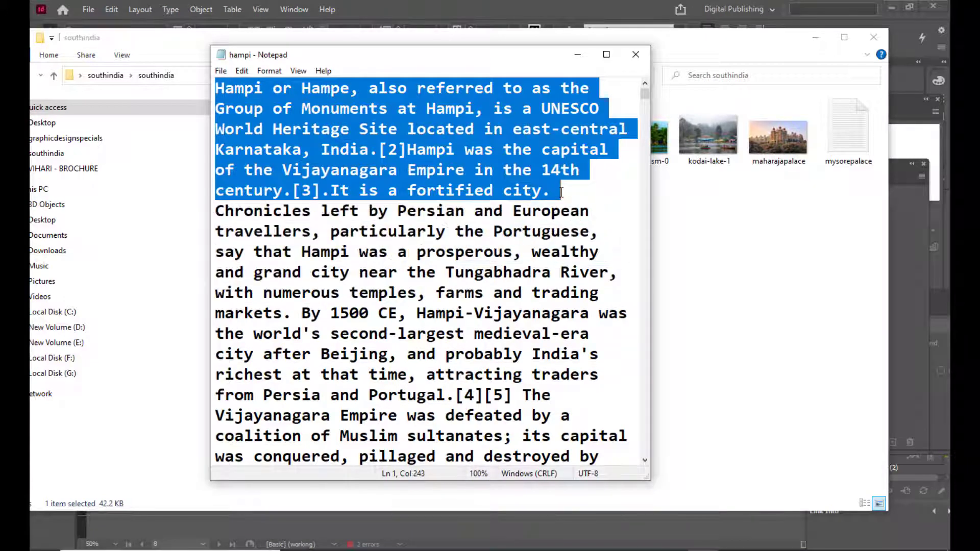
right_click(515, 128)
click(549, 164)
Return to the InDesign layout and paste the copied text into the new frame using the parastyle paragraph style.
click(577, 54)
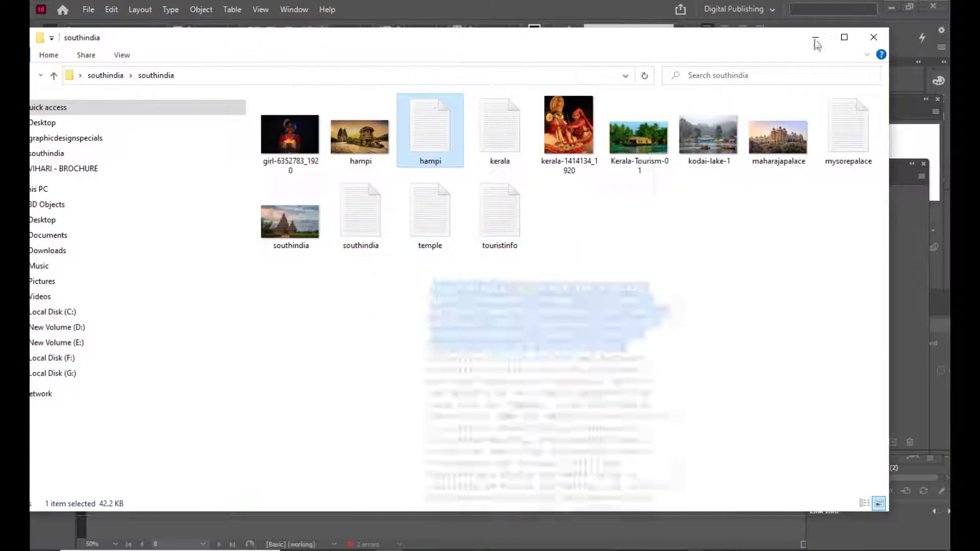
click(819, 37)
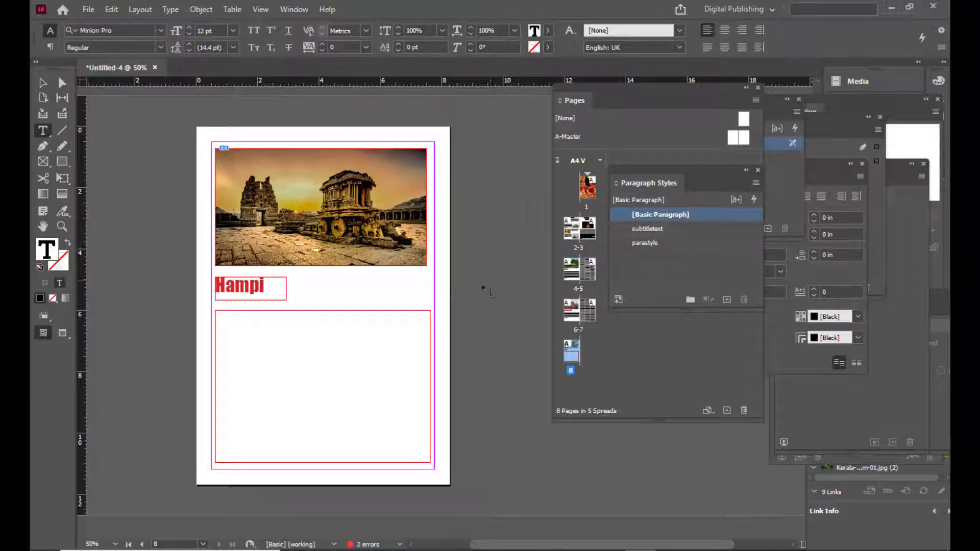
click(696, 242)
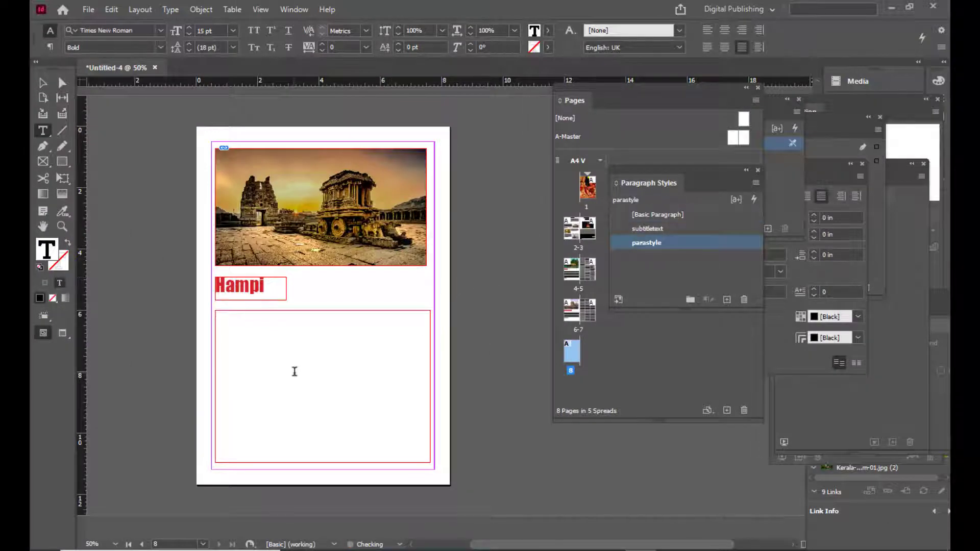
key(ctrl+v)
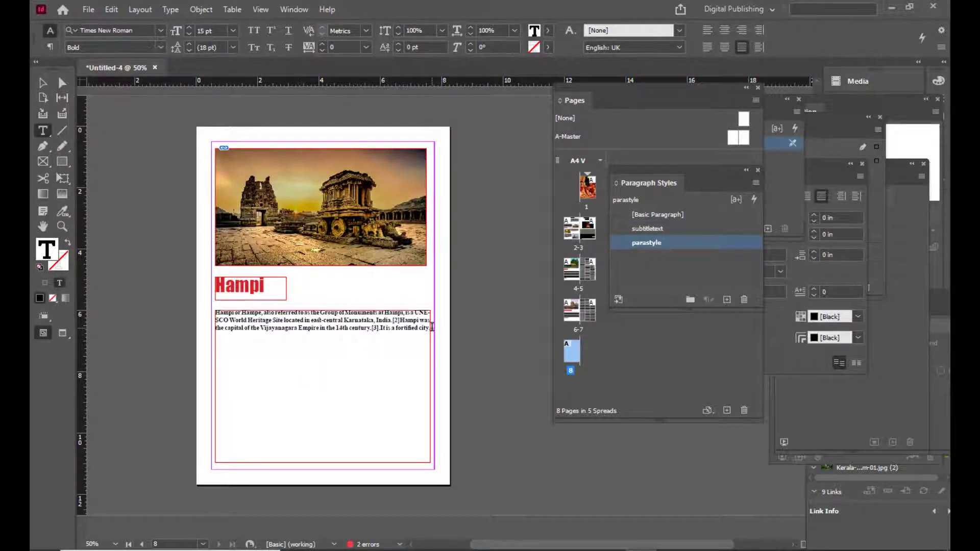
Enlarge the pasted Hampi paragraph to 29 pt.
drag(431, 326, 215, 313)
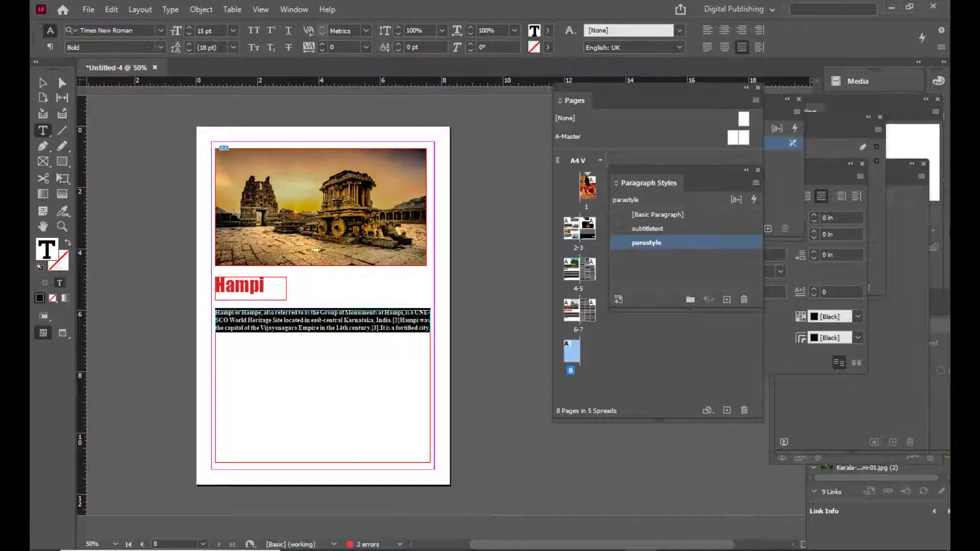
key(ctrl+shift+period)
key(ctrl+shift+period)
key(ctrl+shift+period)
key(ctrl+shift+period)
key(ctrl+shift+period)
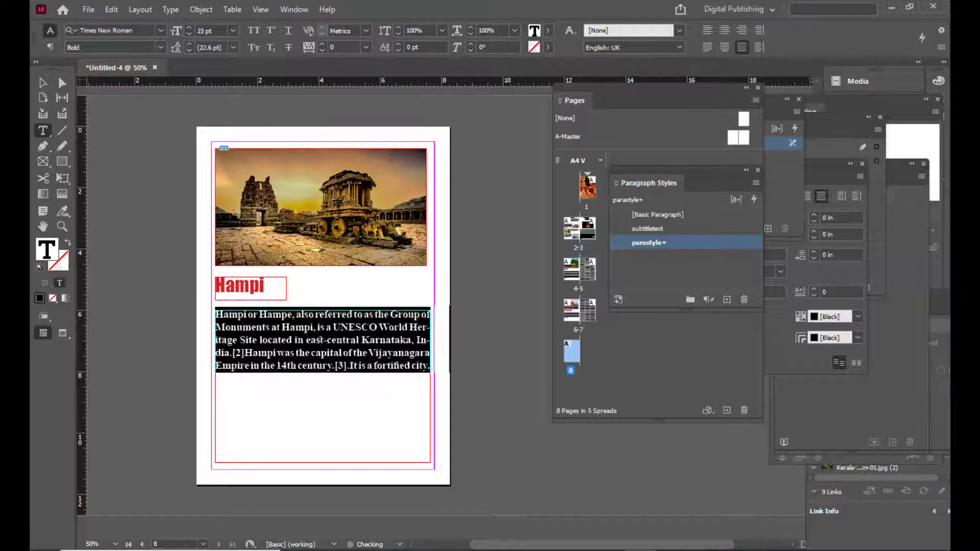
key(ctrl+shift+period)
key(ctrl+shift+period)
key(ctrl+shift+period)
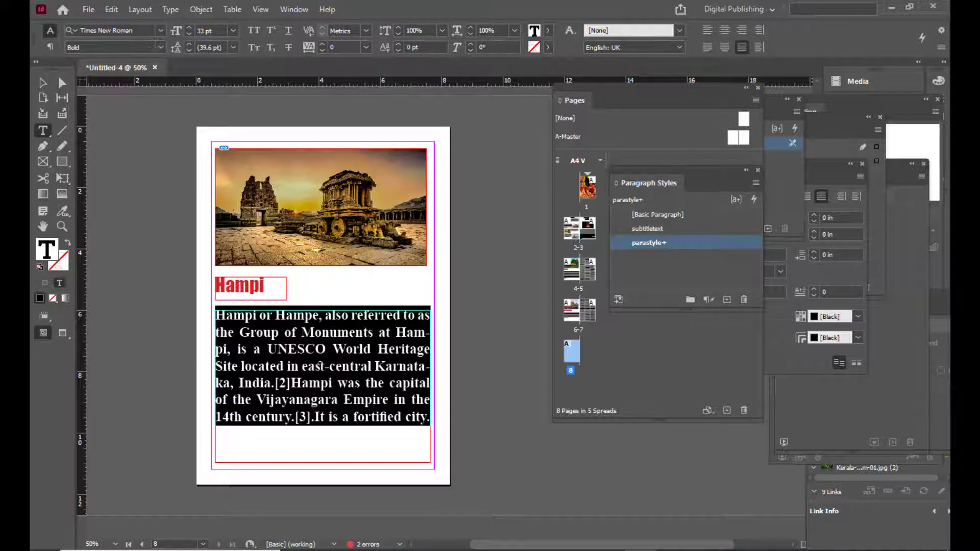
key(ctrl+shift+comma)
key(ctrl+shift+comma)
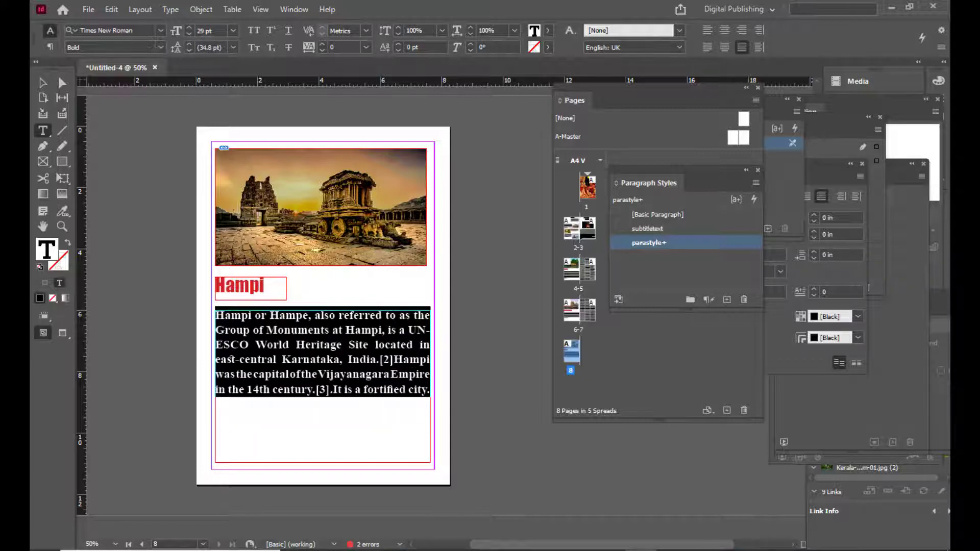
Move the Hampi body text frame down to about Y 6.55 in and check the page in preview mode.
click(41, 83)
drag(384, 357, 383, 362)
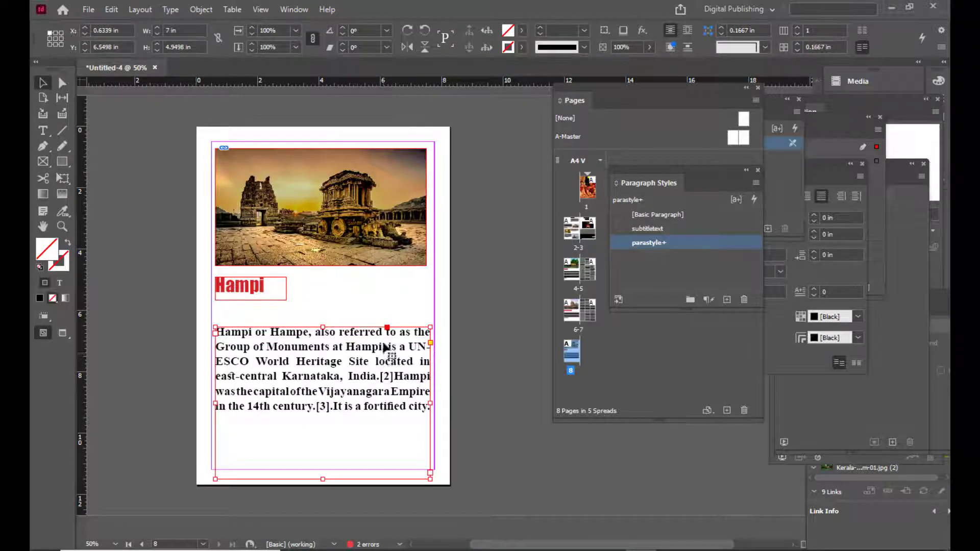
click(495, 277)
key(w)
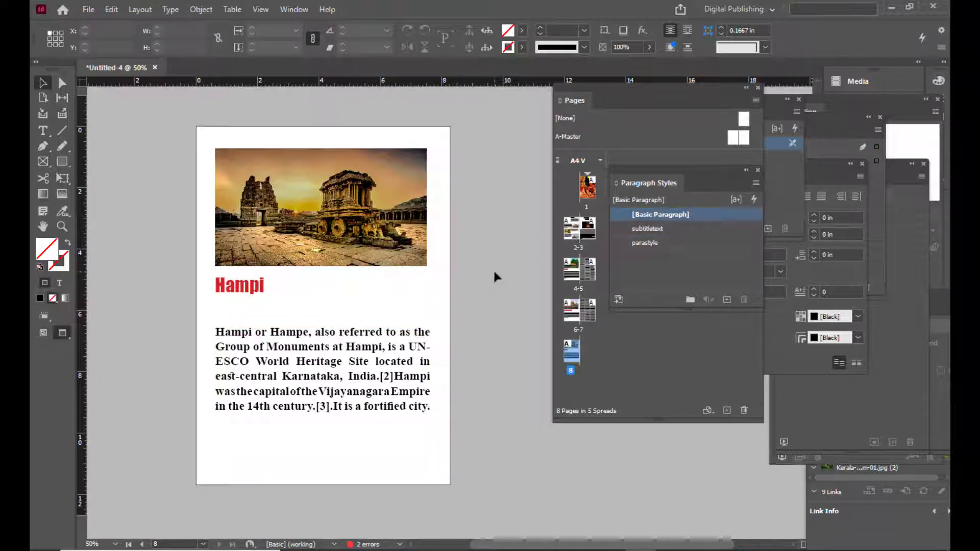
key(w)
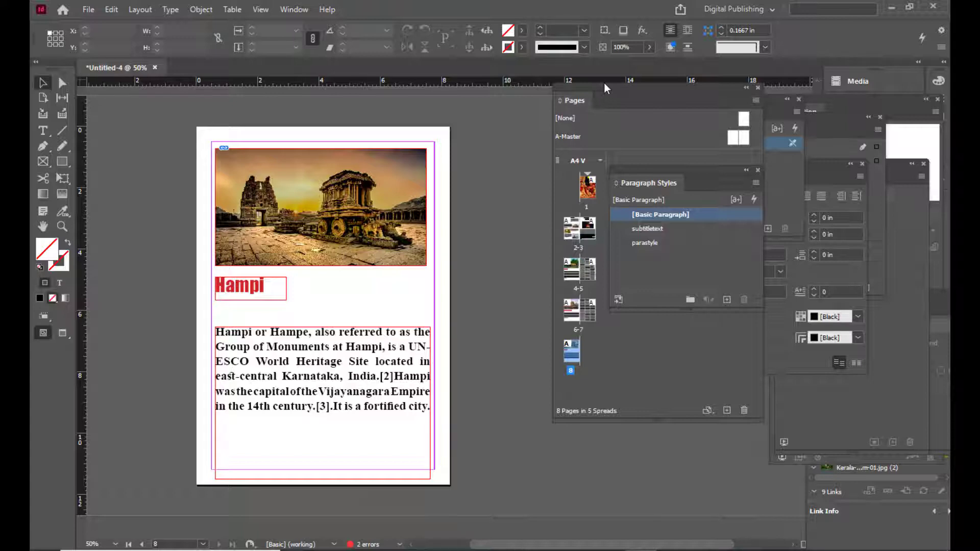
Add a new page 9 facing the Hampi page and move the page list clear of the spread.
click(600, 98)
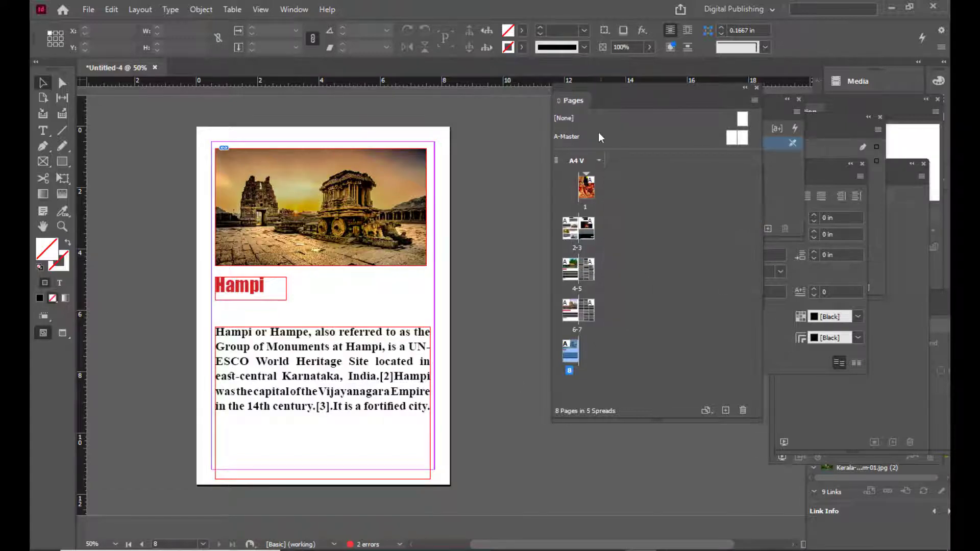
click(727, 412)
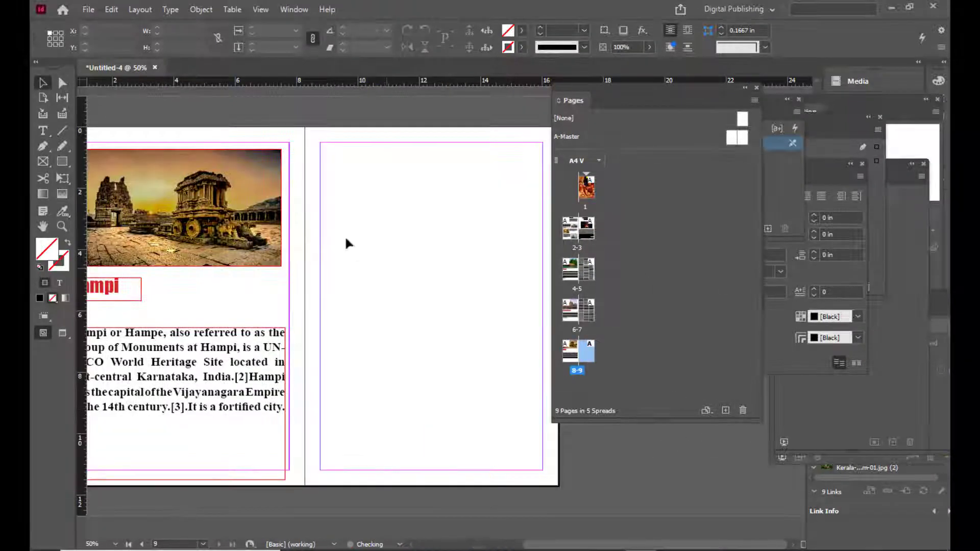
drag(589, 88, 632, 85)
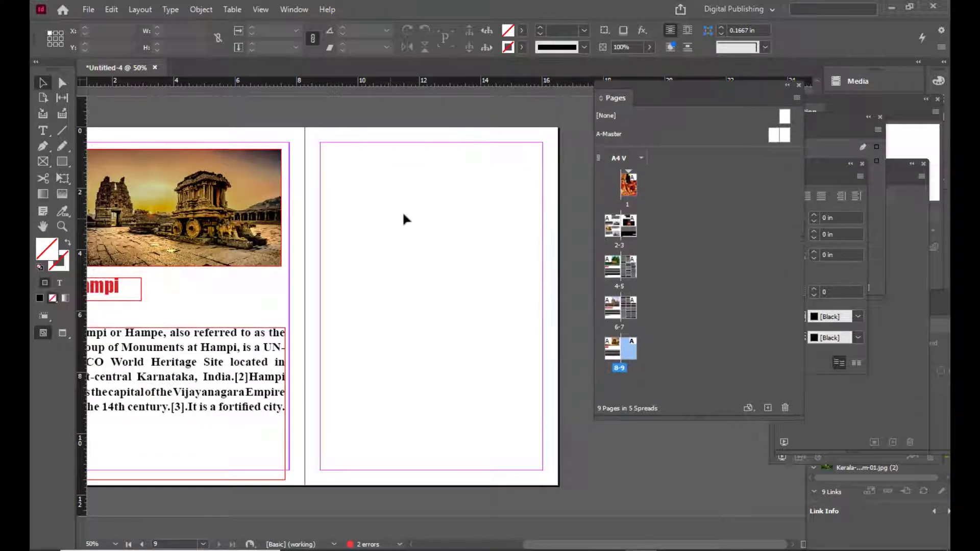
scroll(401, 220, up, 5)
scroll(398, 220, down, 3)
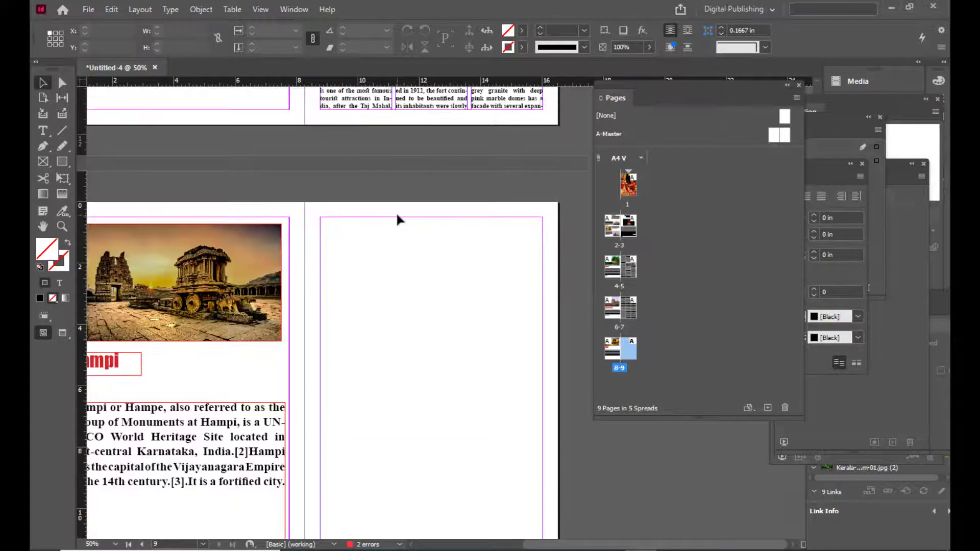
scroll(397, 219, down, 2)
scroll(384, 212, up, 2)
scroll(392, 231, down, 1)
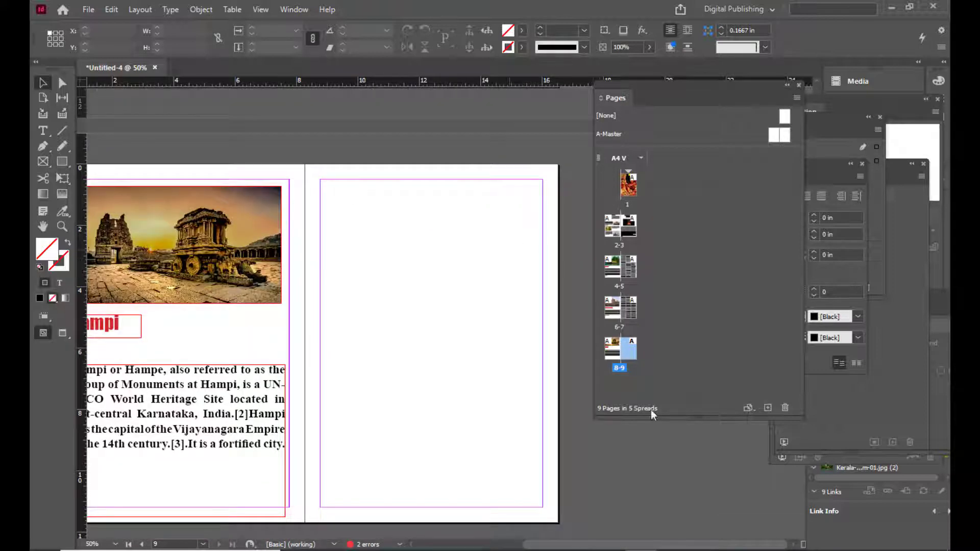
key(alt+Tab)
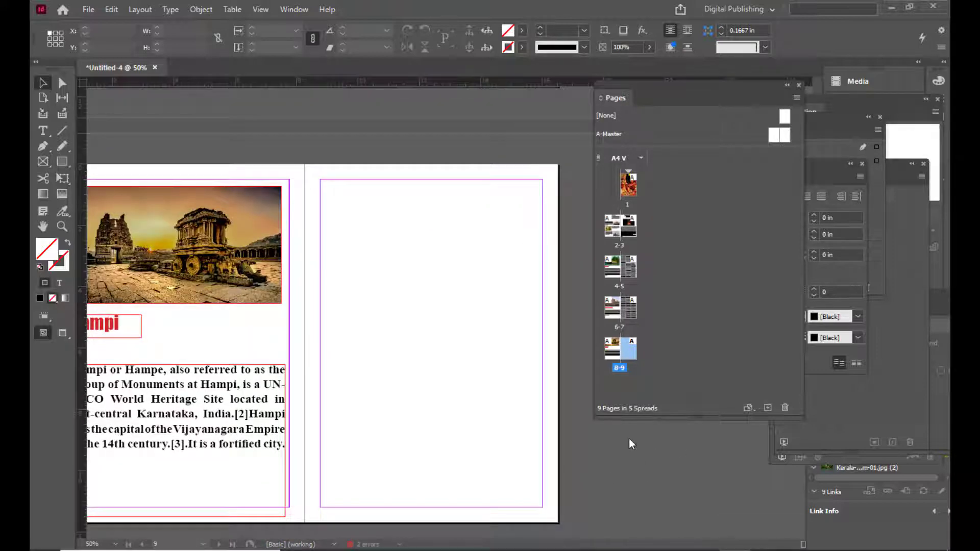
Set page 9 to three columns with a 0.125 in gutter.
click(139, 10)
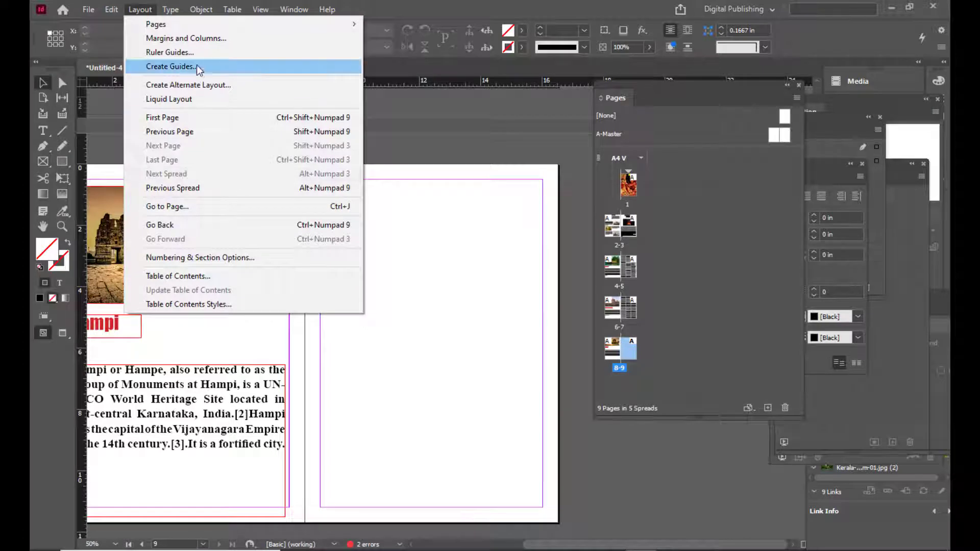
click(203, 42)
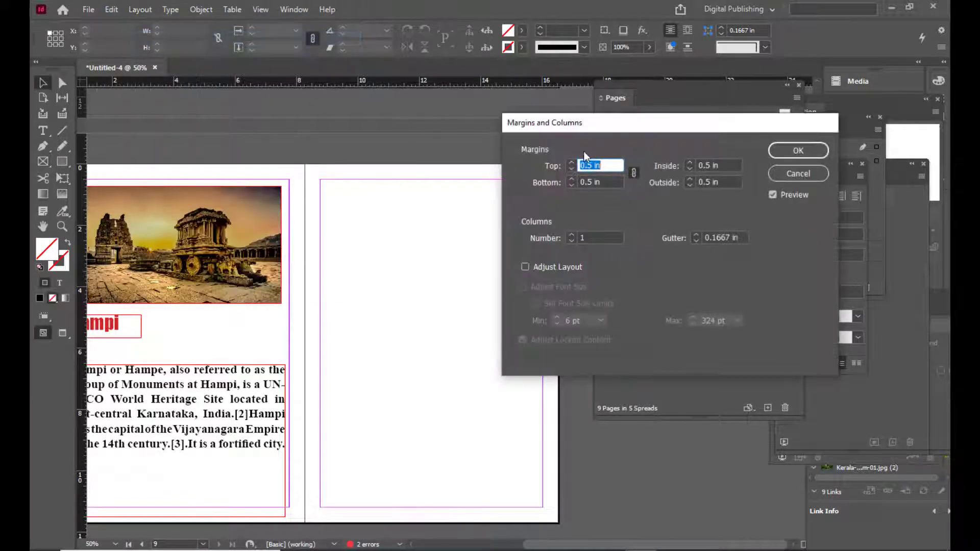
click(571, 234)
click(572, 234)
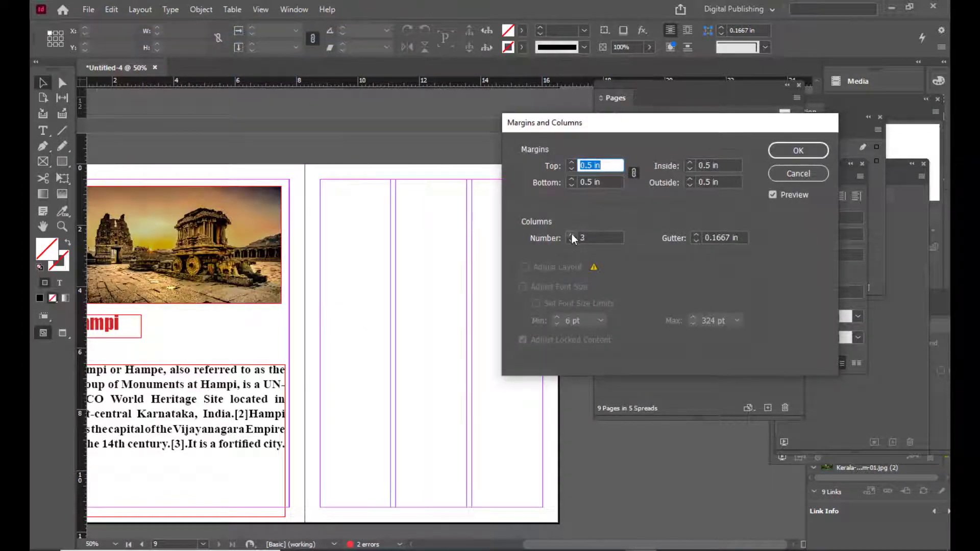
drag(608, 120, 555, 129)
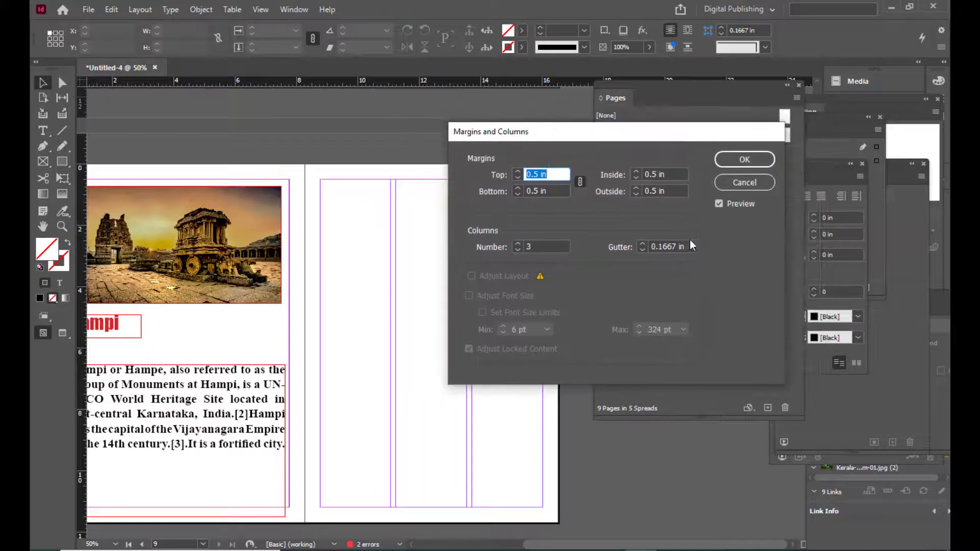
click(642, 250)
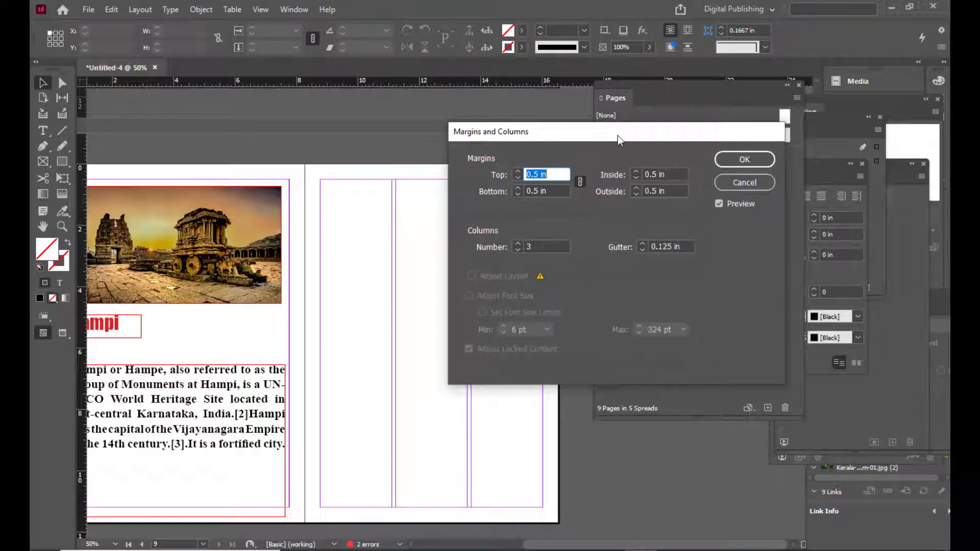
drag(617, 136, 627, 136)
click(738, 162)
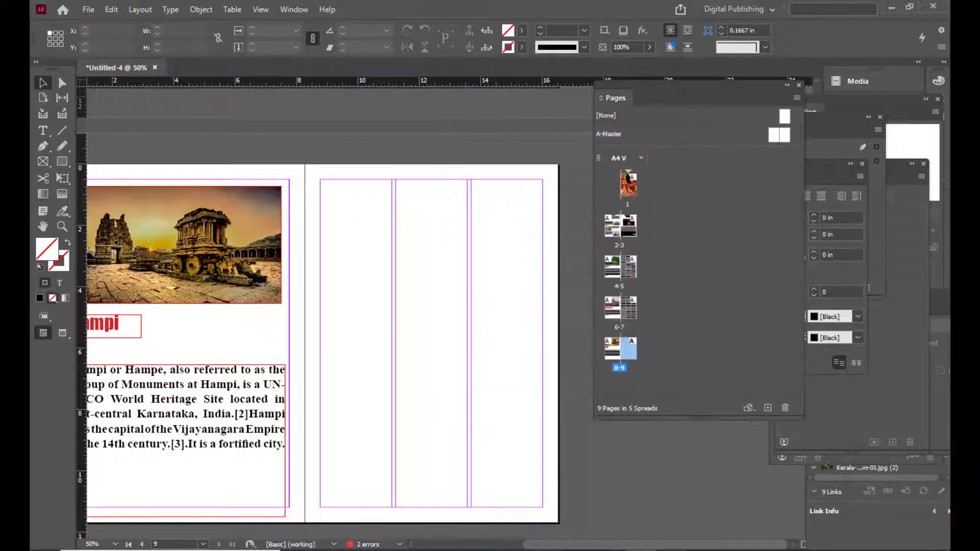
Switch to the hampi Notepad file and copy its text from the start through the paragraph before "Water infrastructure".
mouse_move(702, 550)
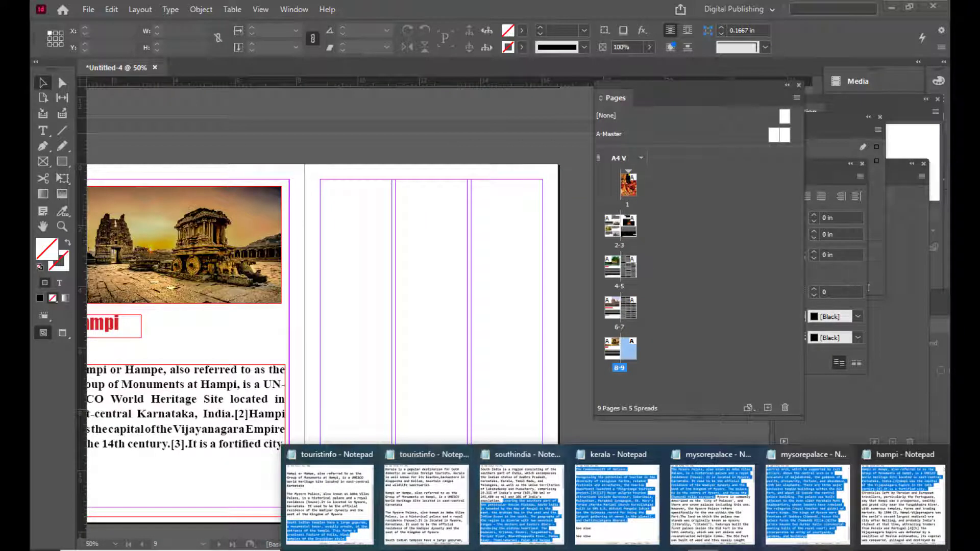
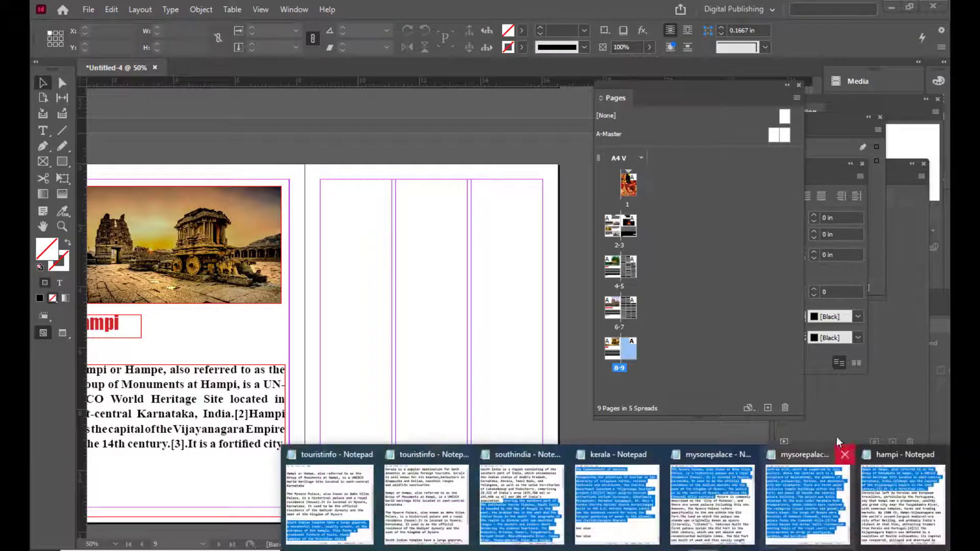
click(914, 498)
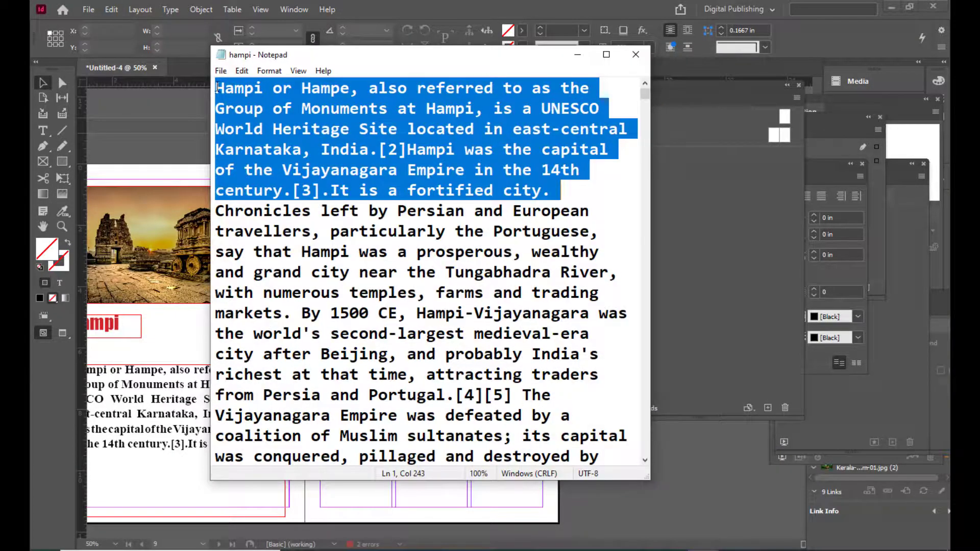
drag(217, 87, 504, 193)
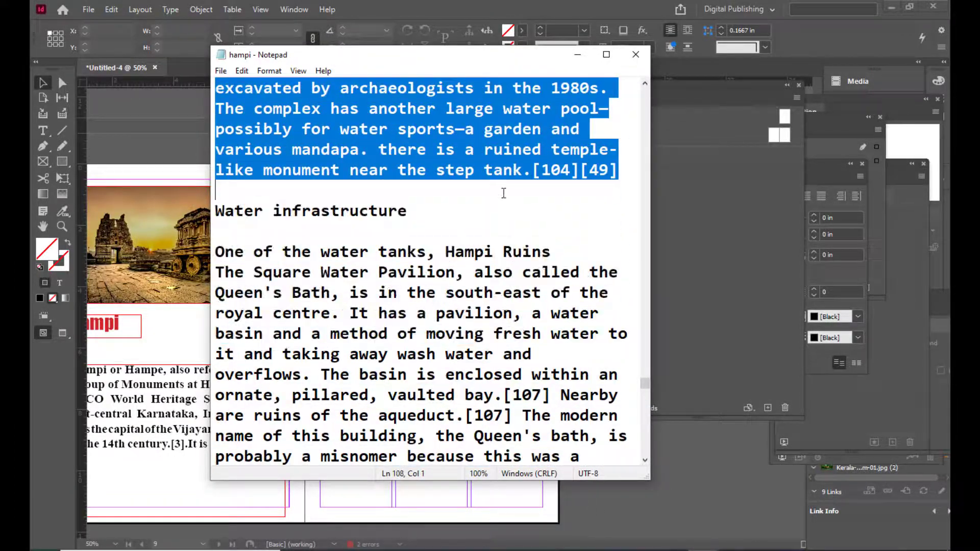
right_click(454, 124)
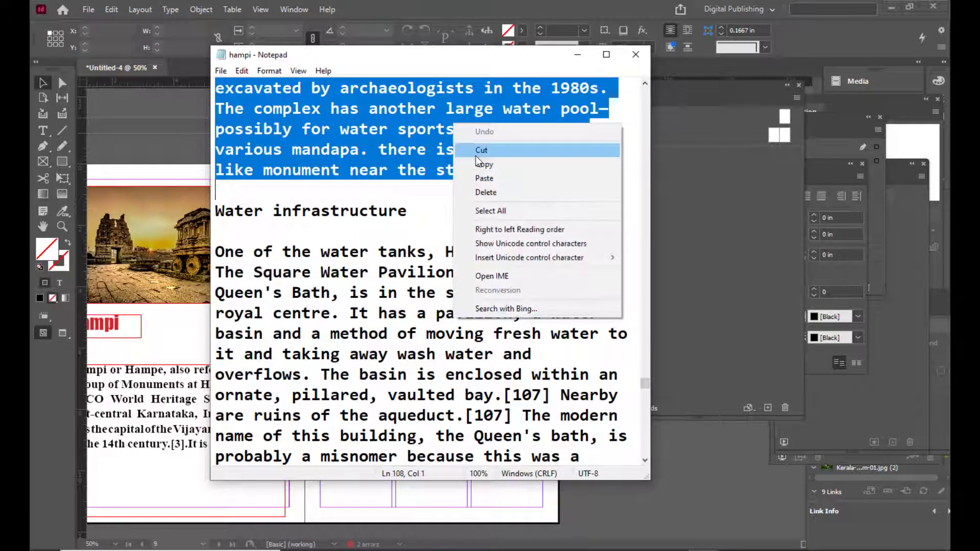
click(506, 163)
click(579, 55)
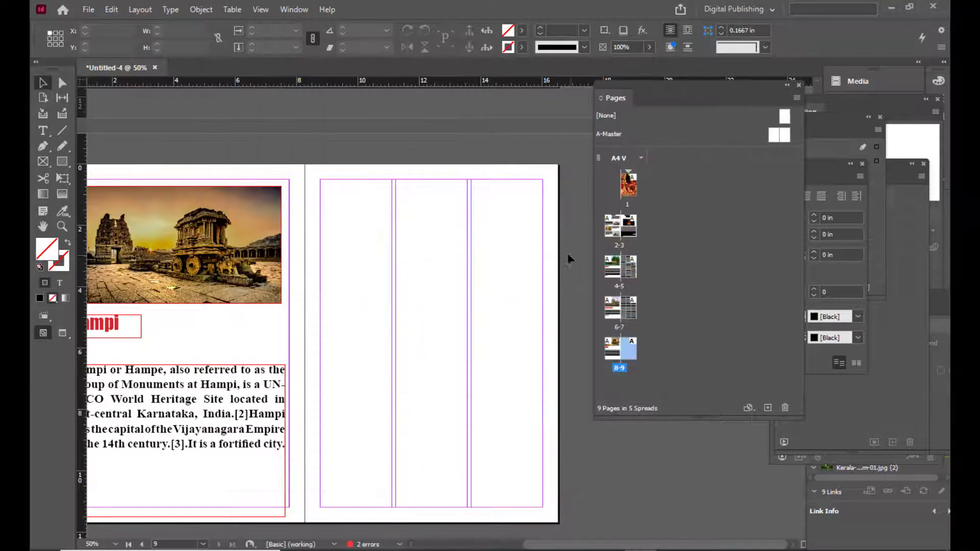
Create a text frame filling page 9's first column with the parastyle paragraph style and paste the Hampi text into it.
click(42, 130)
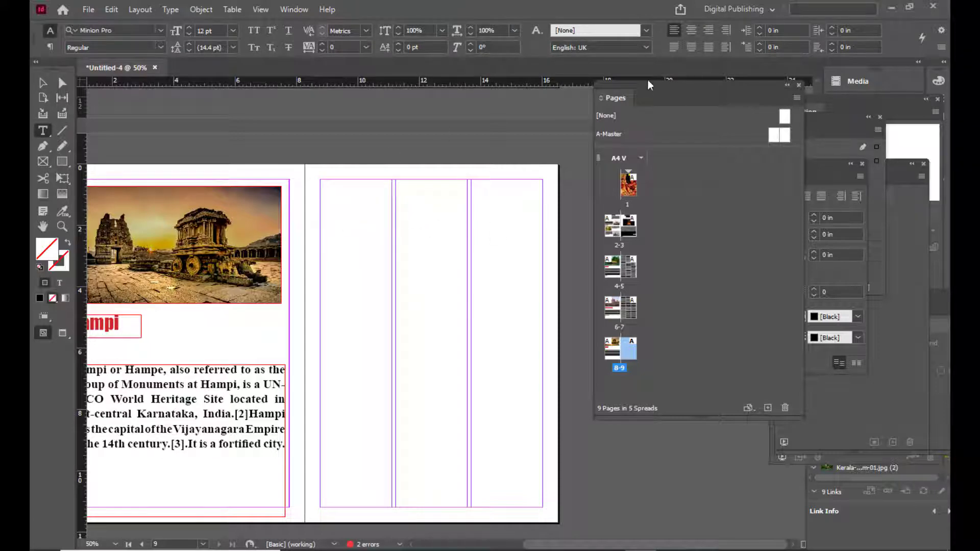
drag(625, 89, 565, 272)
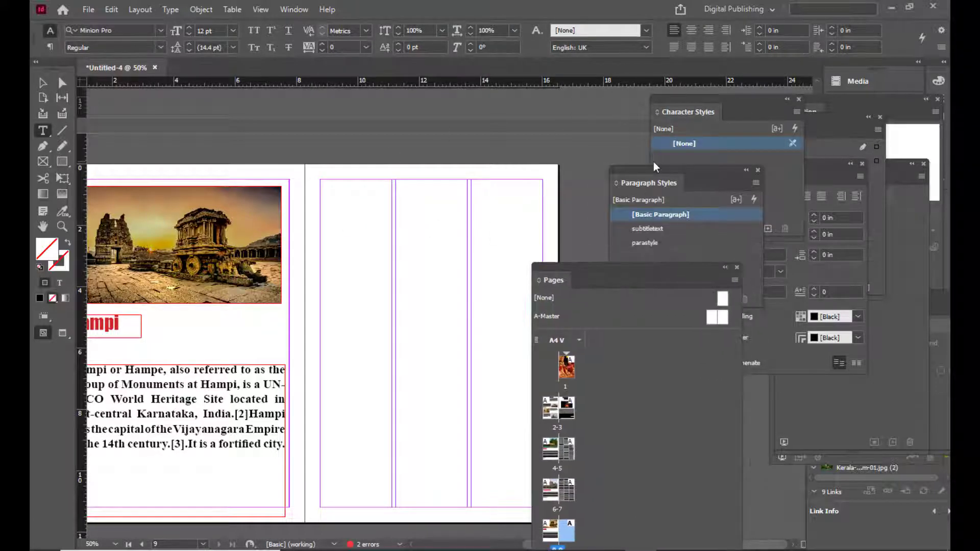
drag(653, 166, 644, 114)
click(651, 188)
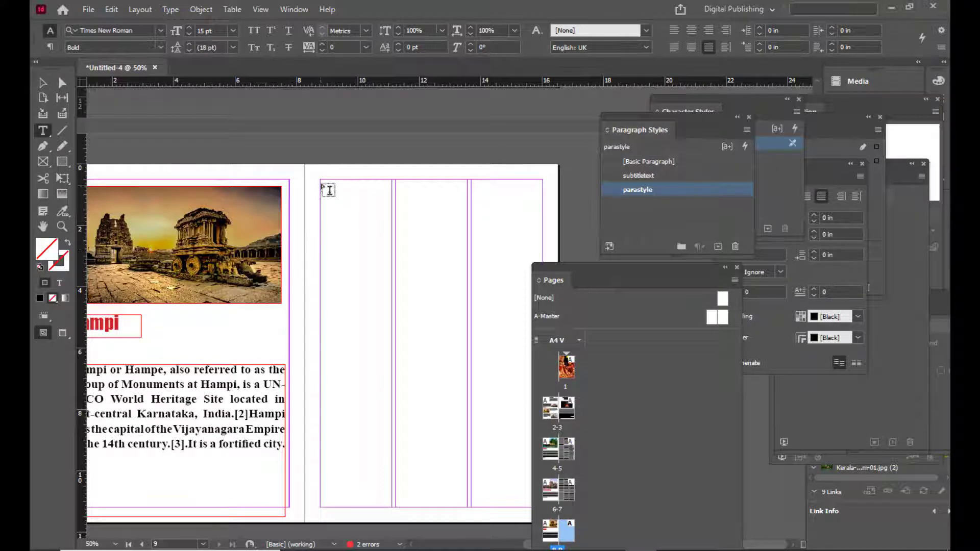
drag(322, 183, 392, 507)
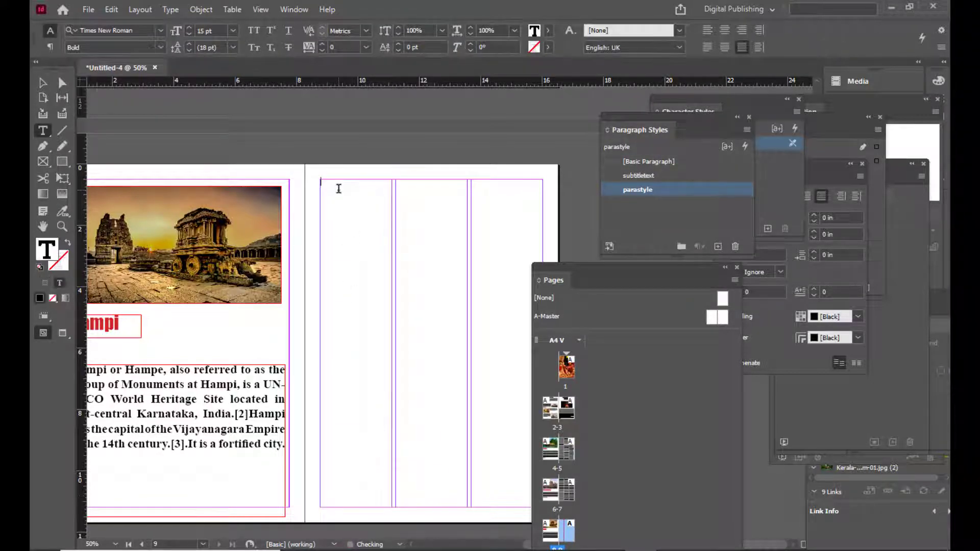
right_click(339, 188)
click(347, 191)
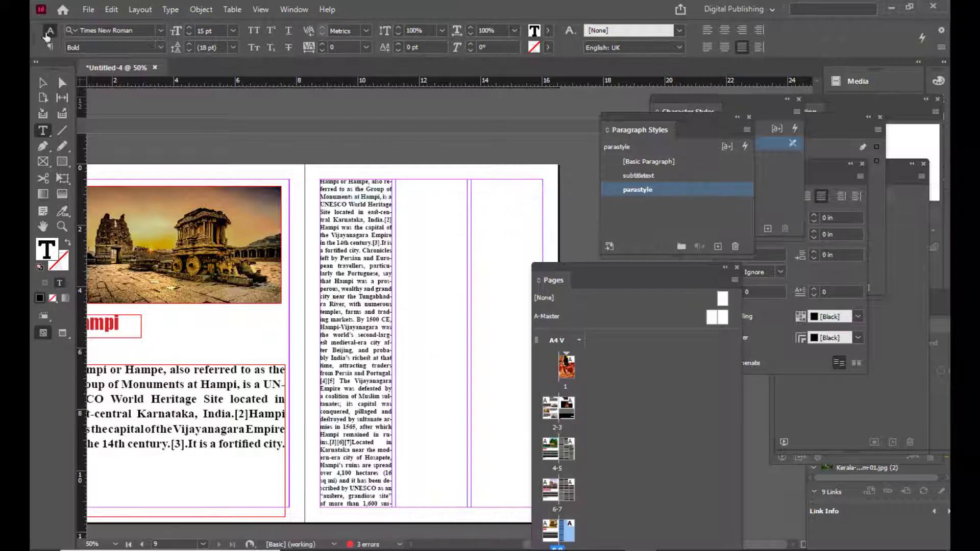
Thread the overset Hampi text from the first column into a new frame filling page 9's second column.
click(43, 82)
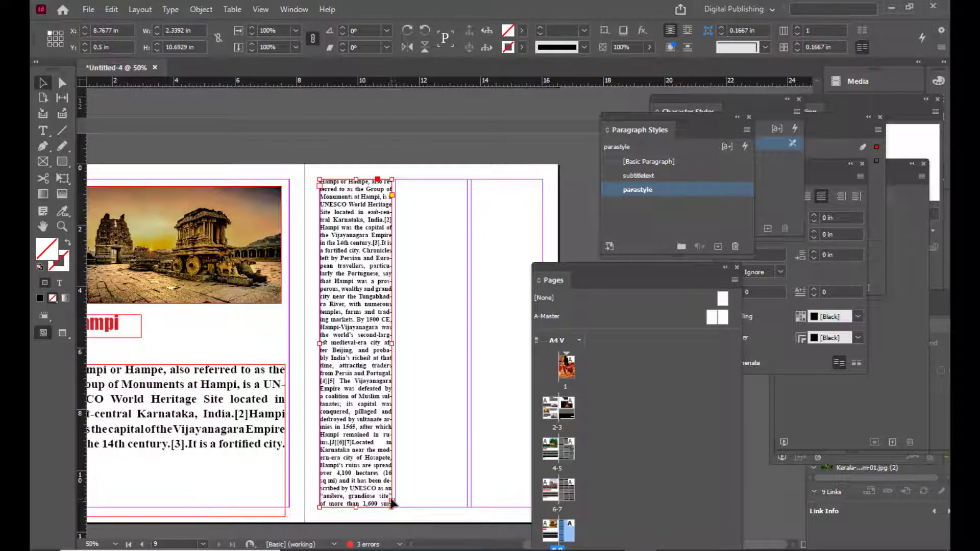
click(392, 504)
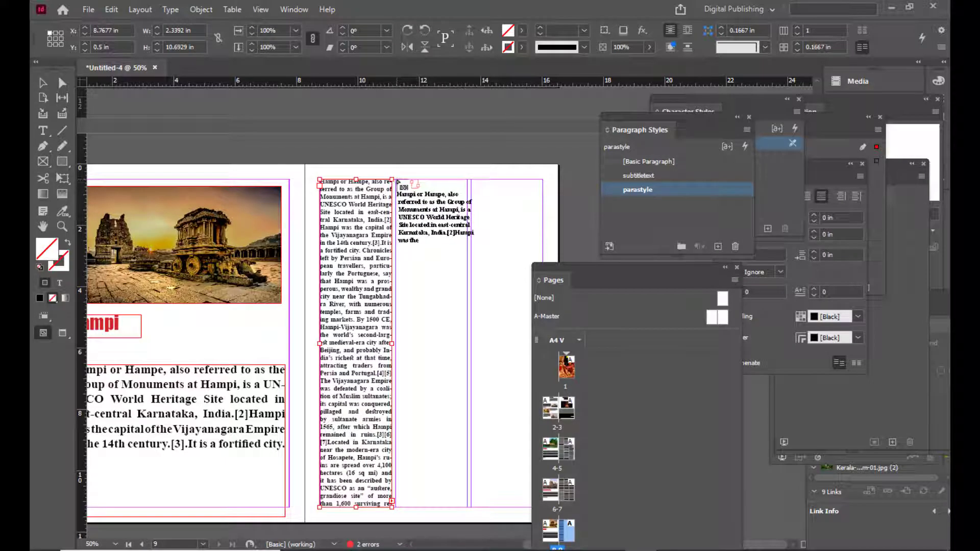
drag(397, 180, 469, 509)
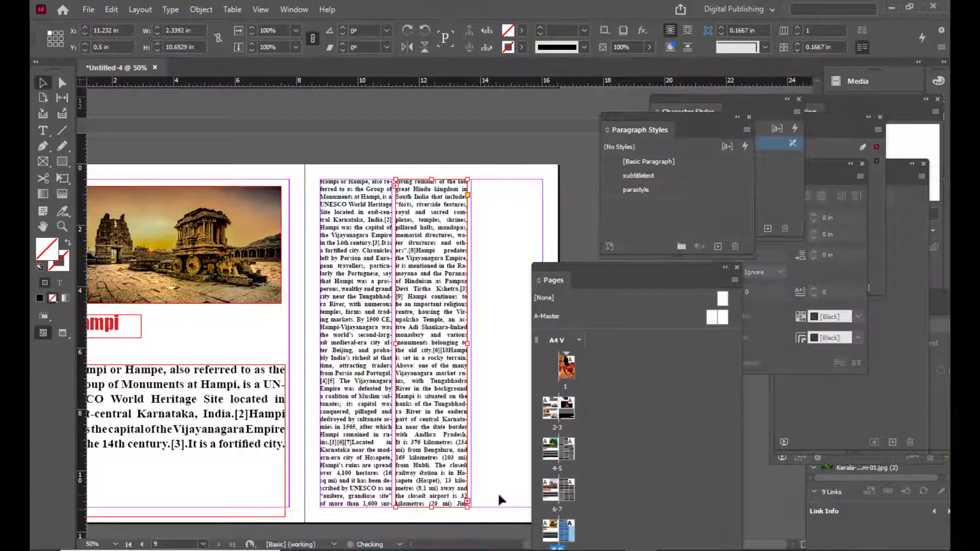
Continue the overset text into the third column, widen that frame to the right margin, and check the spread in preview mode.
click(467, 502)
drag(561, 265, 630, 254)
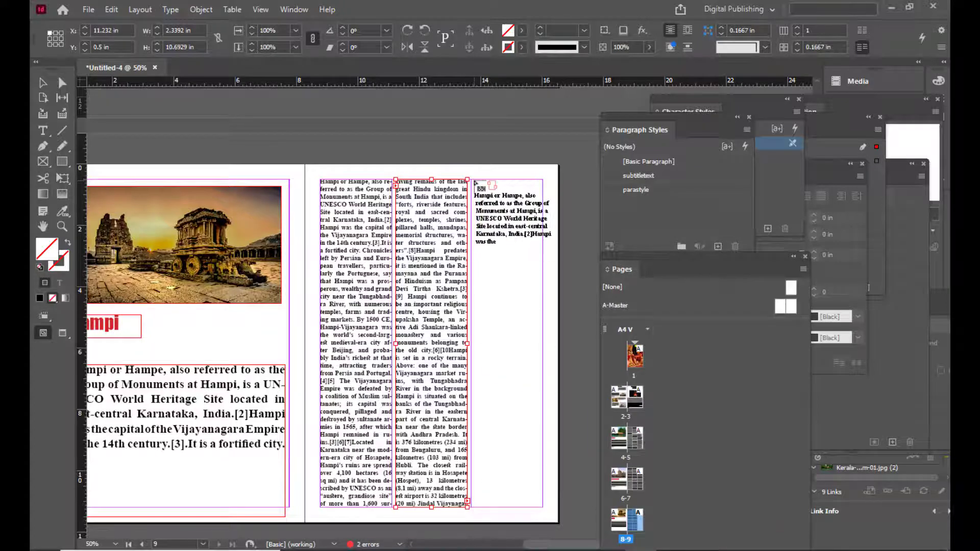
drag(472, 180, 540, 510)
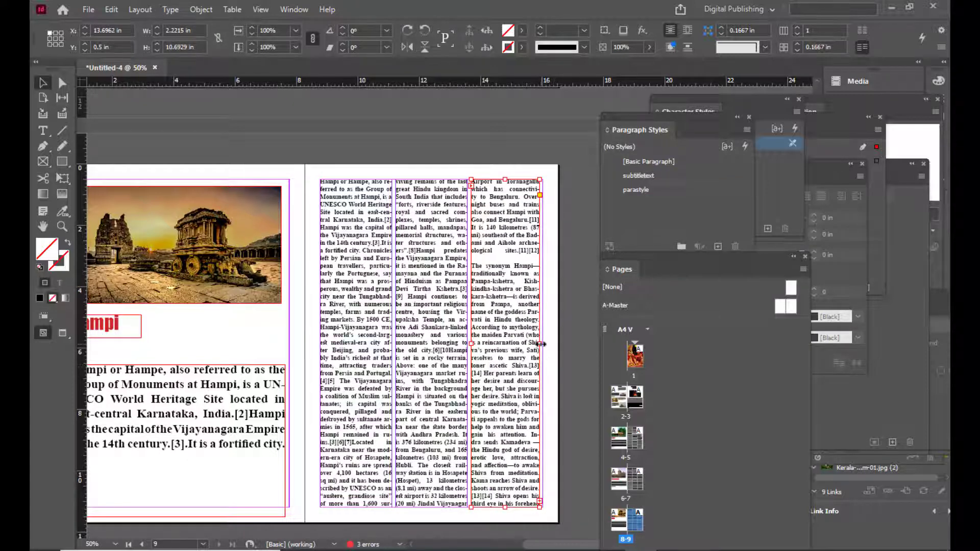
drag(540, 343, 545, 344)
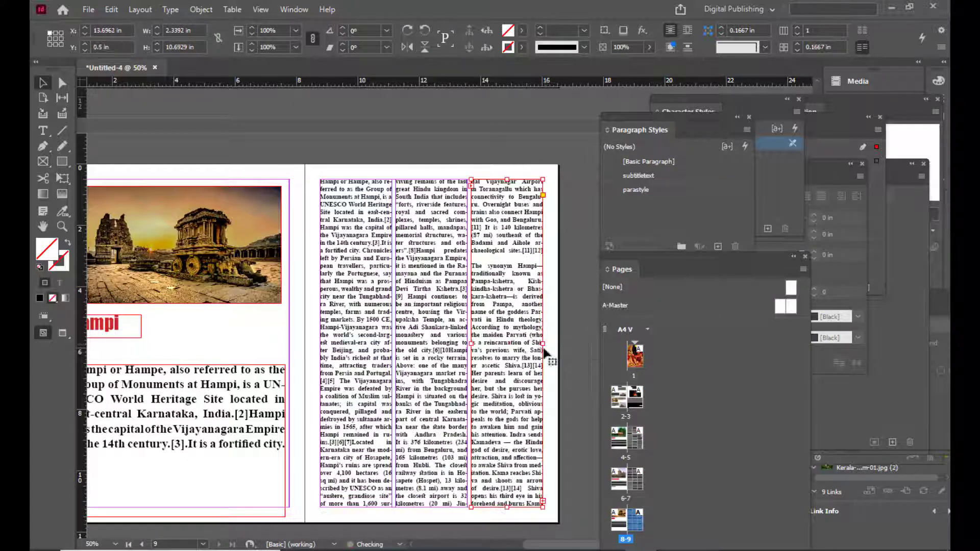
click(489, 146)
key(w)
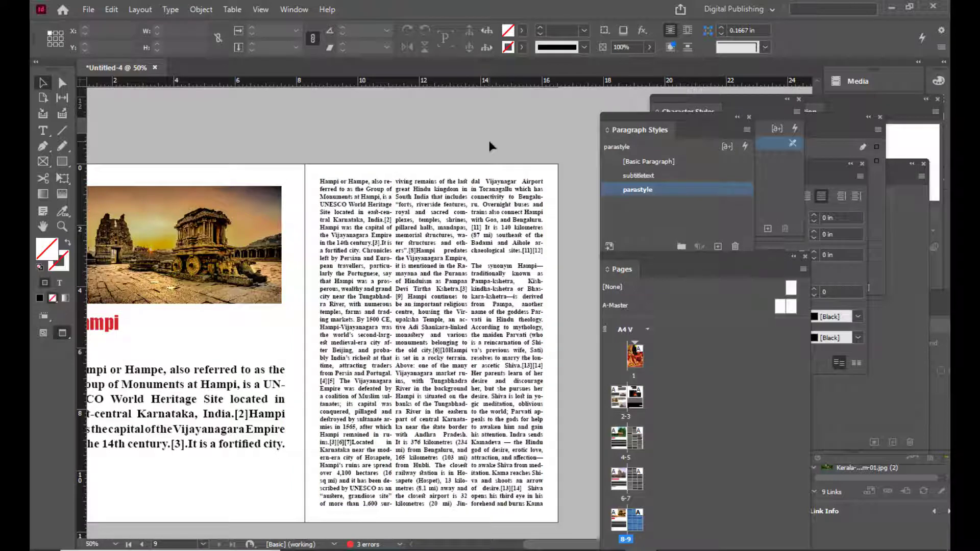
key(ctrl+minus)
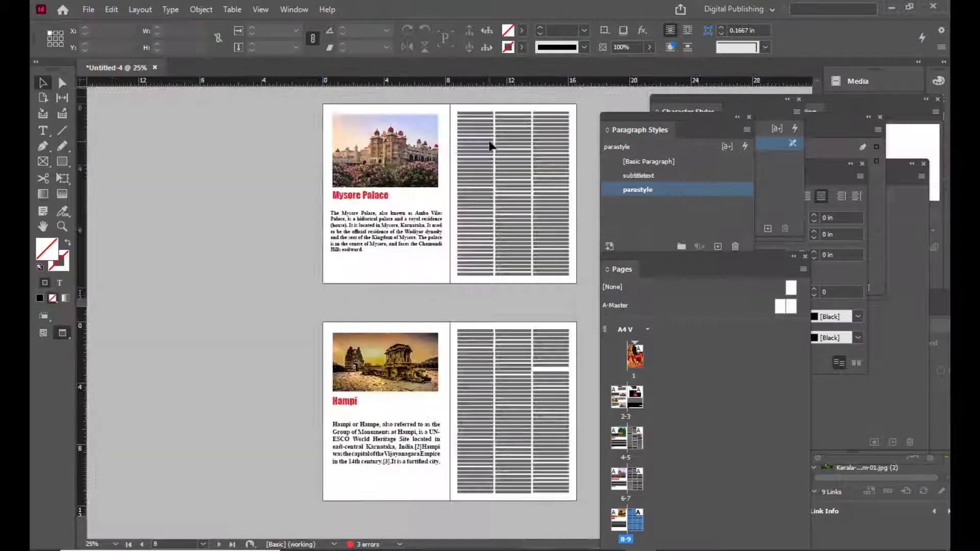
key(ctrl+equal)
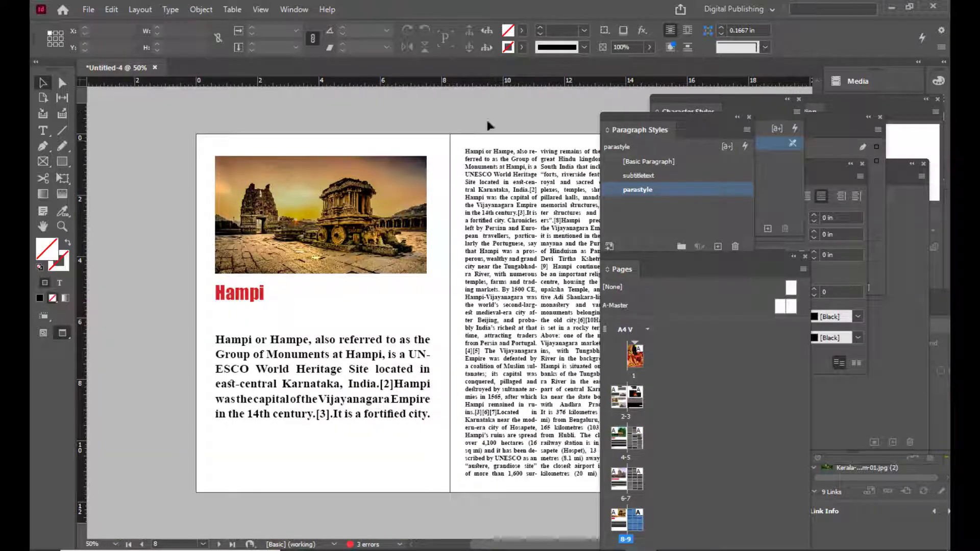
Move the floating panels clear of the spread, add page 10 after the Hampi spread, and return to normal view.
drag(616, 122, 747, 202)
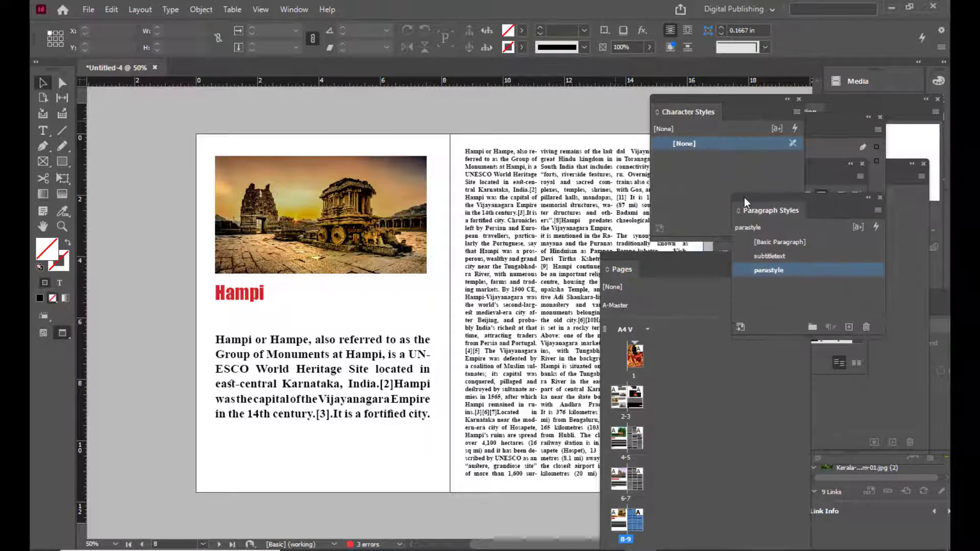
click(607, 272)
drag(651, 261, 455, 80)
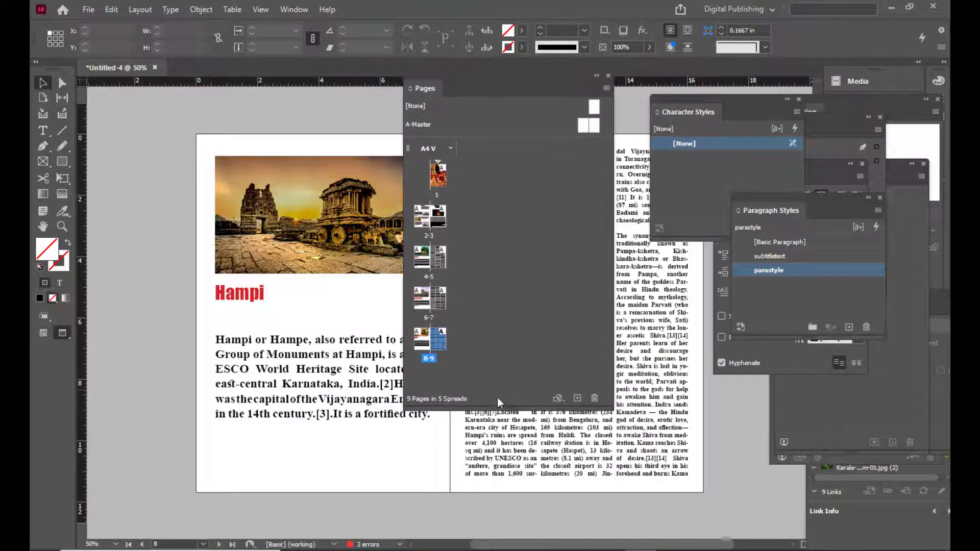
click(577, 398)
drag(444, 67, 611, 111)
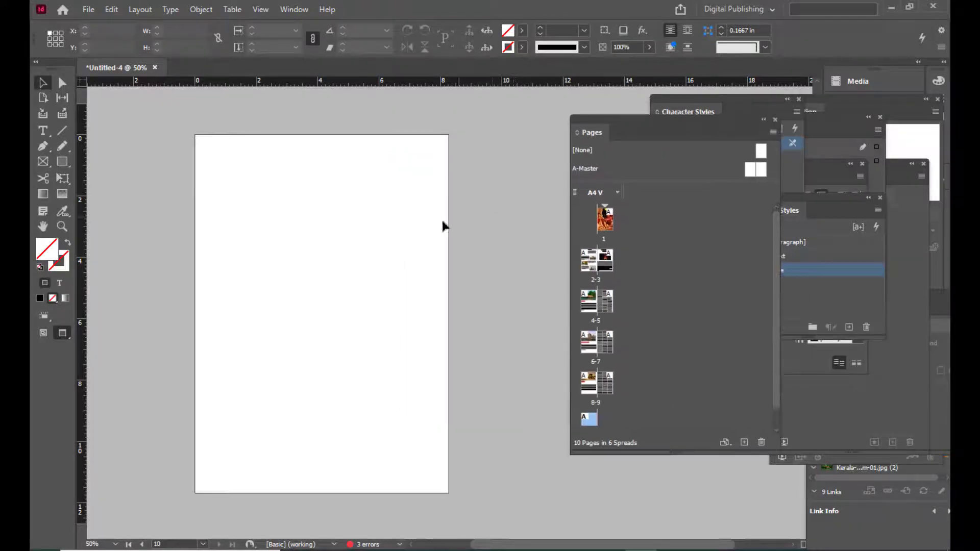
key(w)
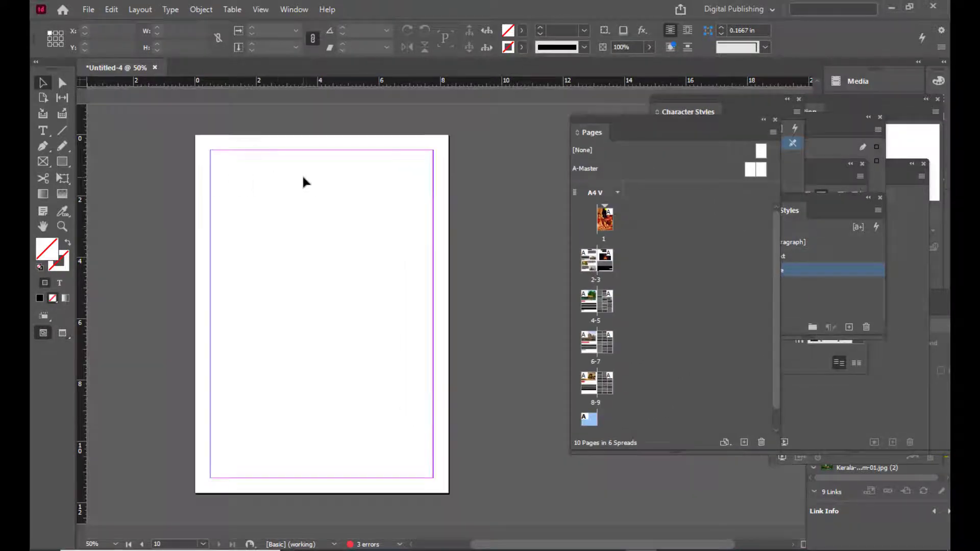
Draw an image frame about 6.89 by 4.42 in near the top of page 10 and place the southindia image in it.
click(43, 162)
drag(214, 156, 427, 292)
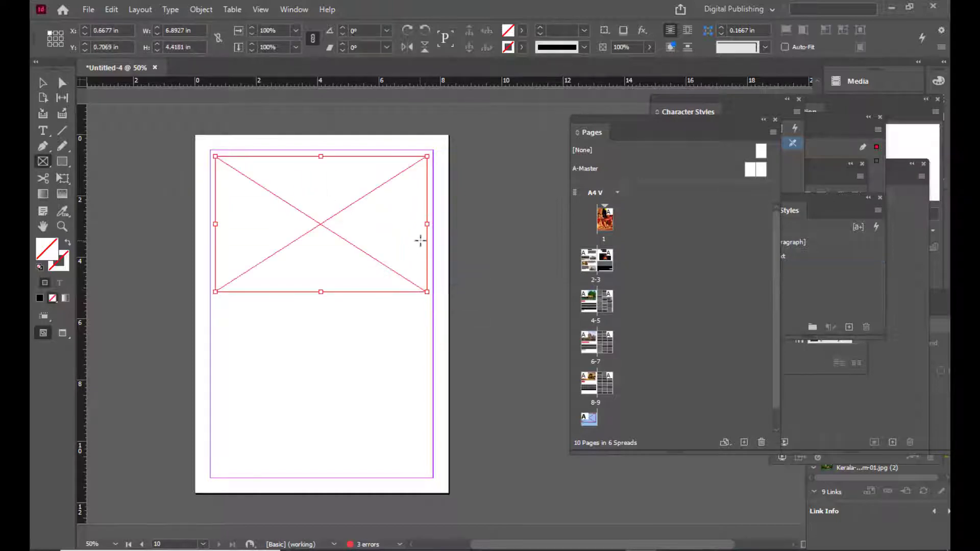
key(ctrl+d)
drag(460, 96, 385, 66)
click(440, 259)
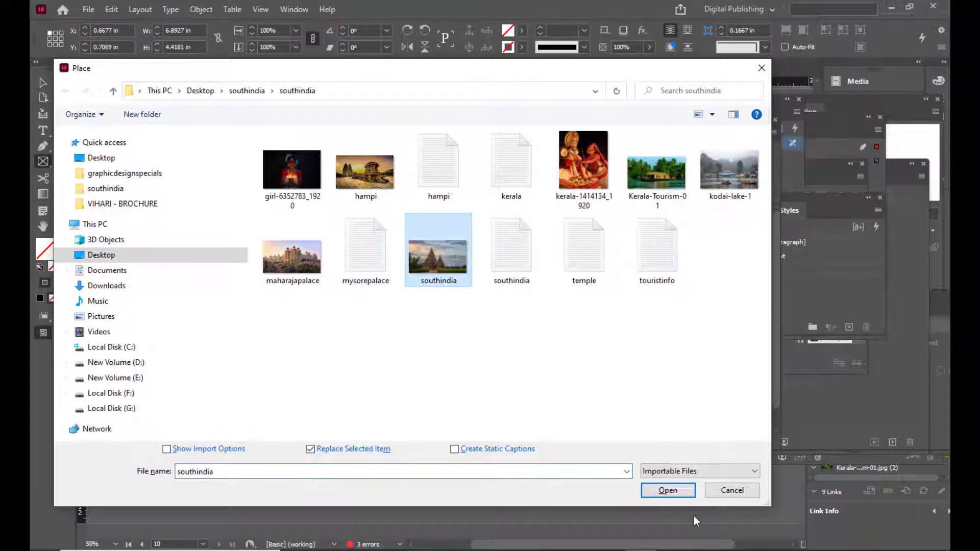
click(667, 490)
Fit the temple image to its frame with Fill Frame Proportionally and deselect it.
right_click(300, 147)
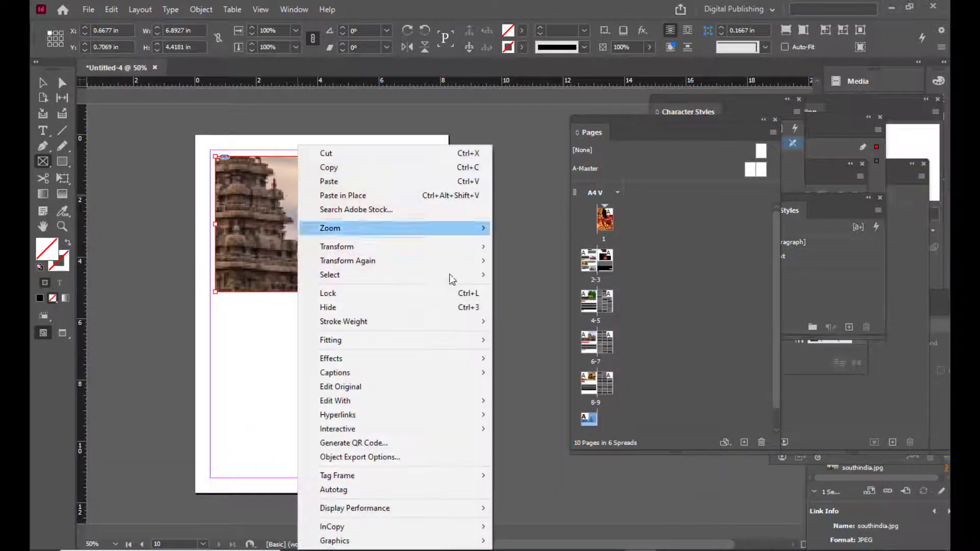
mouse_move(362, 342)
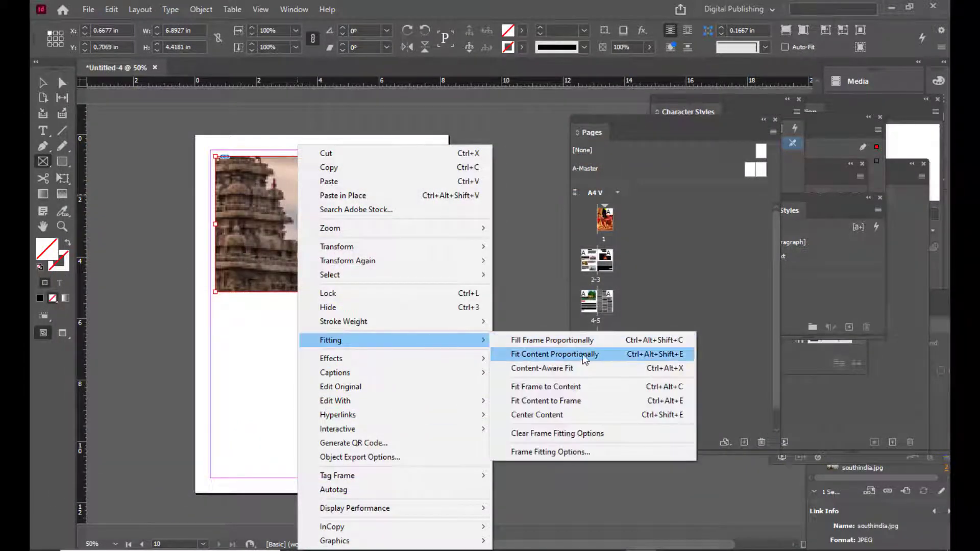
click(561, 345)
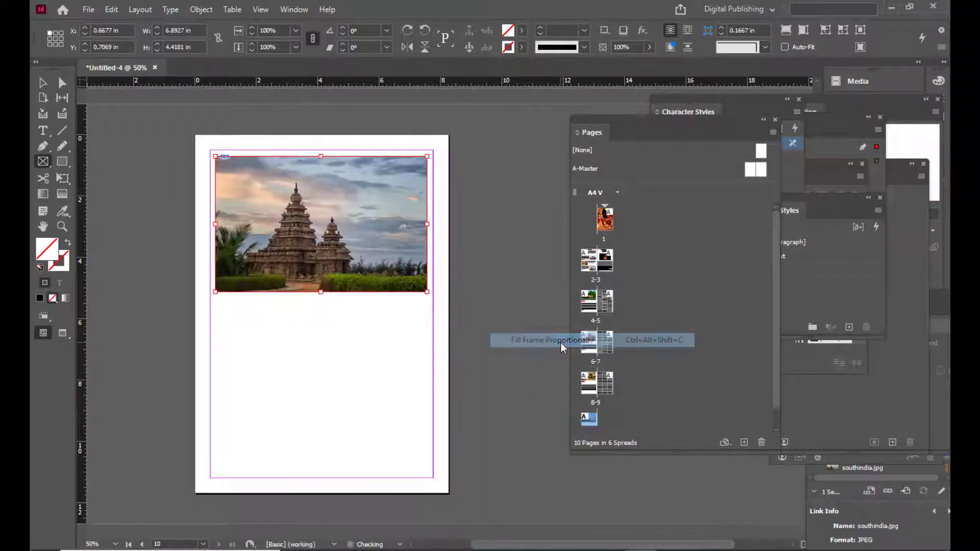
click(43, 82)
click(501, 252)
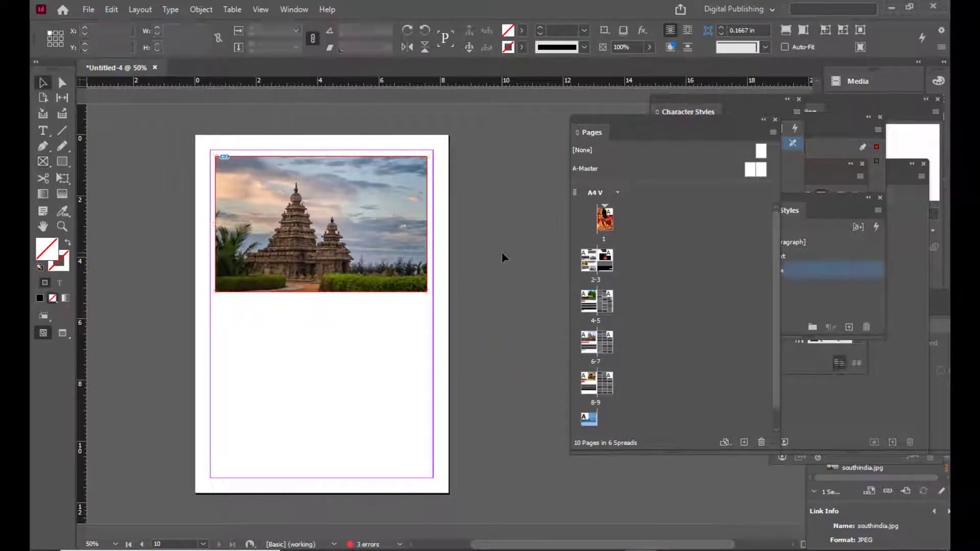
Add a text frame about 3.8 by 1 in below the temple image, apply the subtitletext style, and enter "Temples".
click(43, 133)
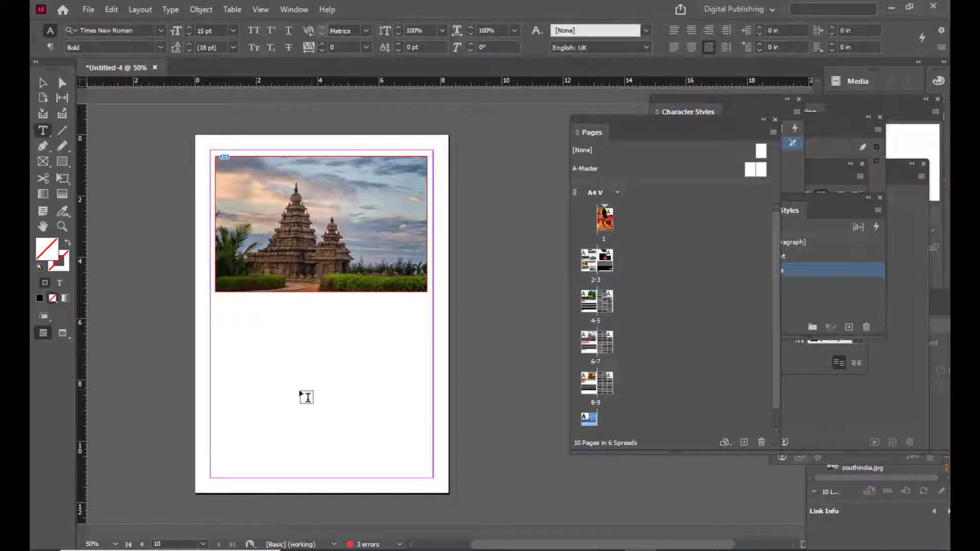
drag(216, 302, 332, 331)
drag(812, 197, 544, 179)
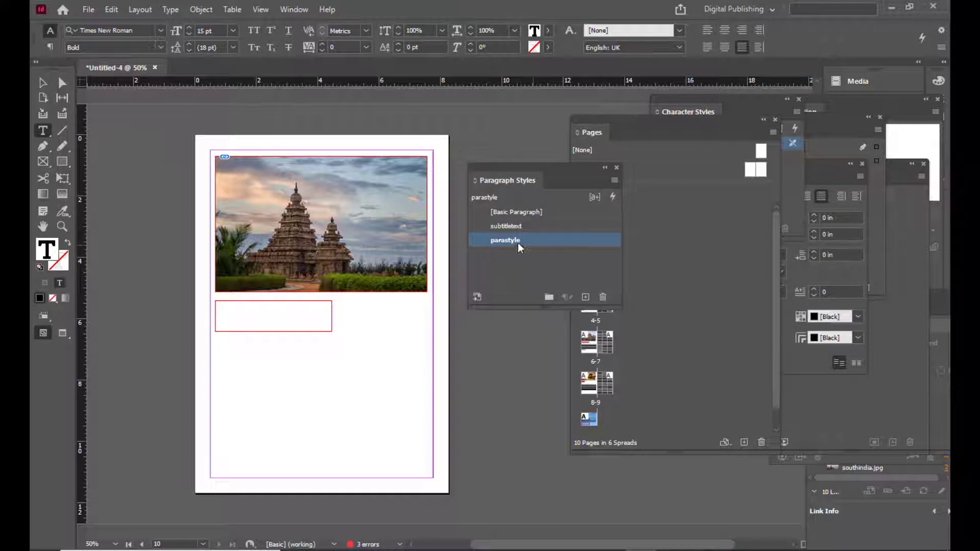
click(535, 227)
drag(503, 167, 565, 176)
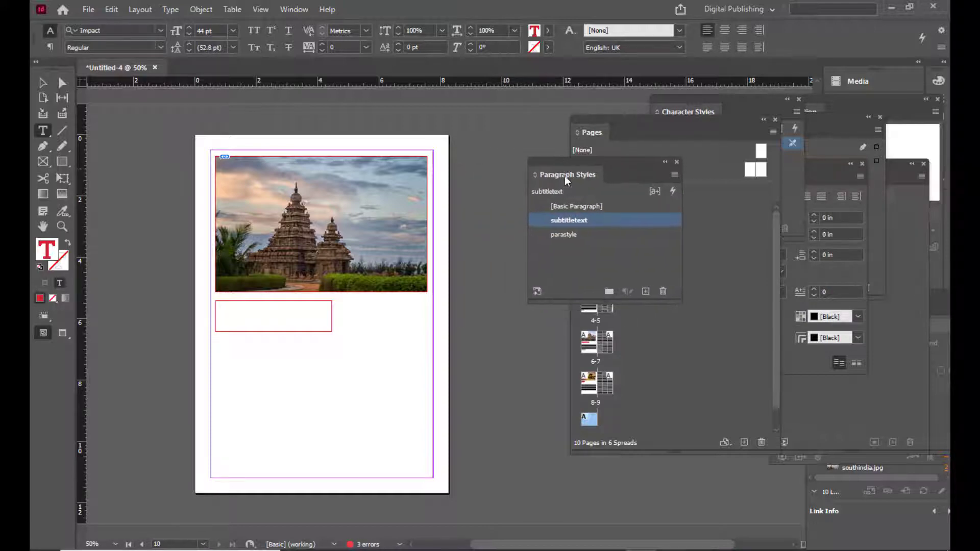
click(293, 307)
text(Temples)
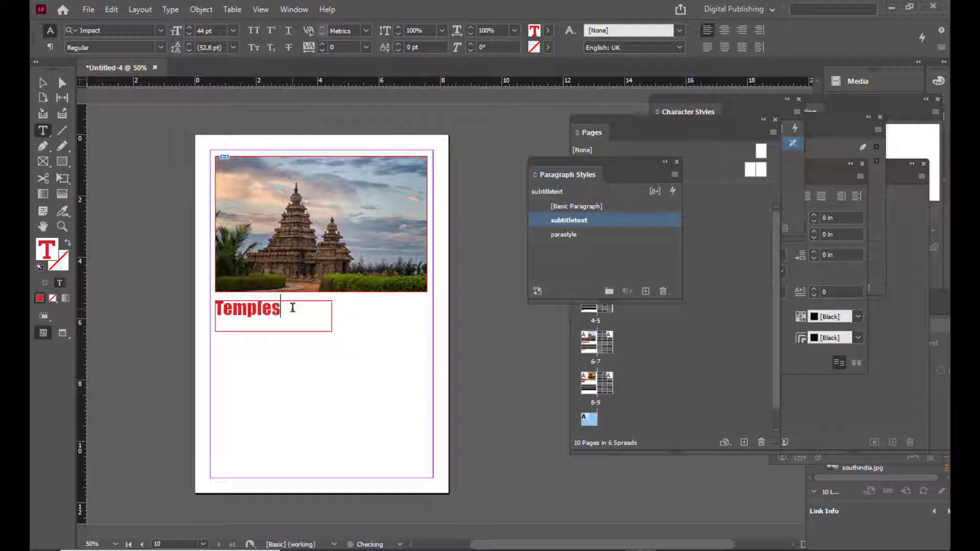
key(Escape)
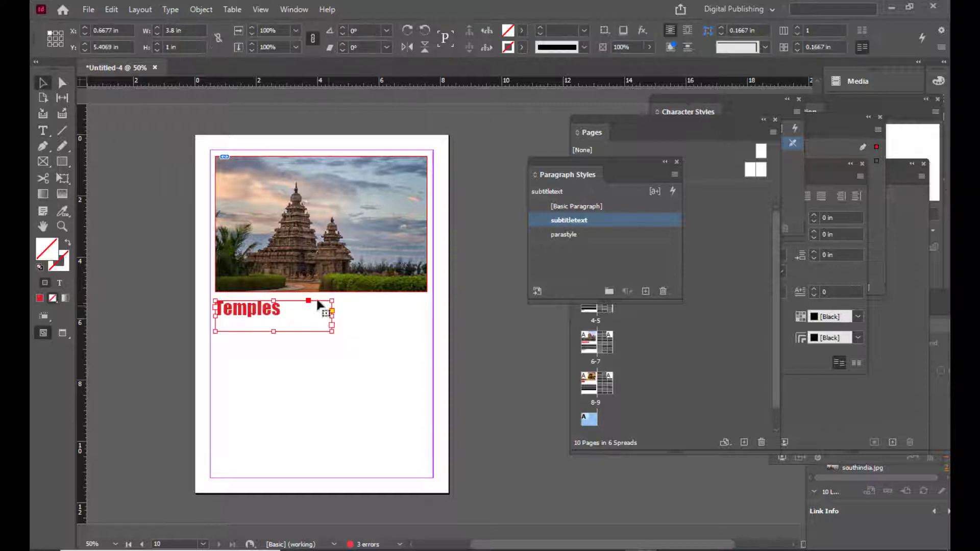
Shrink the Temples heading frame to about 2.475 by 0.75 in and deselect it.
drag(328, 331, 291, 323)
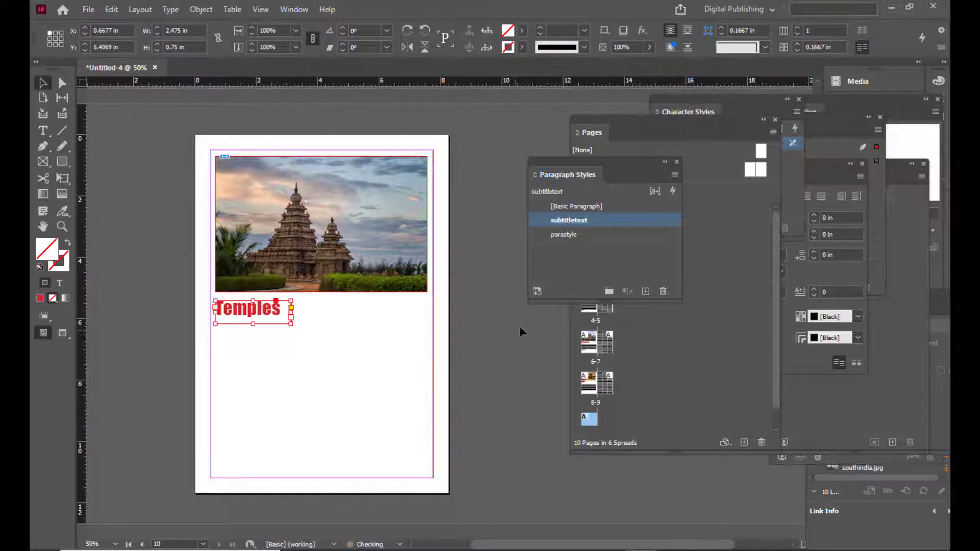
click(519, 325)
key(w)
key(w)
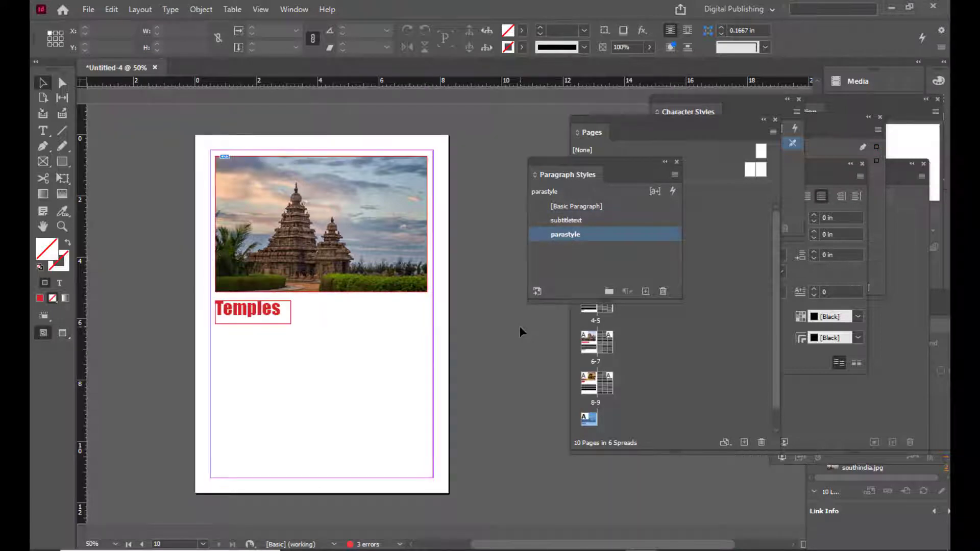
Draw a body text frame below the Temples heading, as wide as the temple image and reaching nearly to the bottom margin.
drag(532, 156, 536, 157)
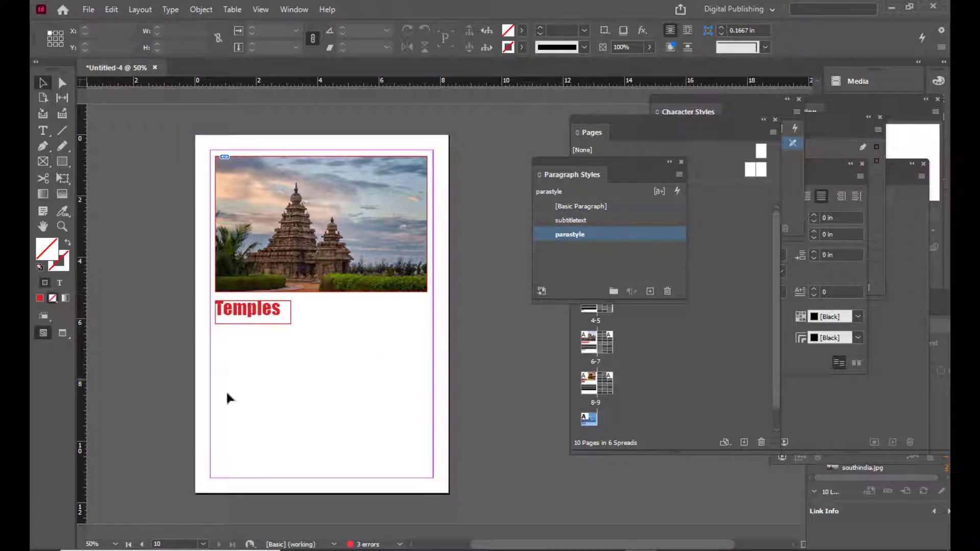
click(43, 131)
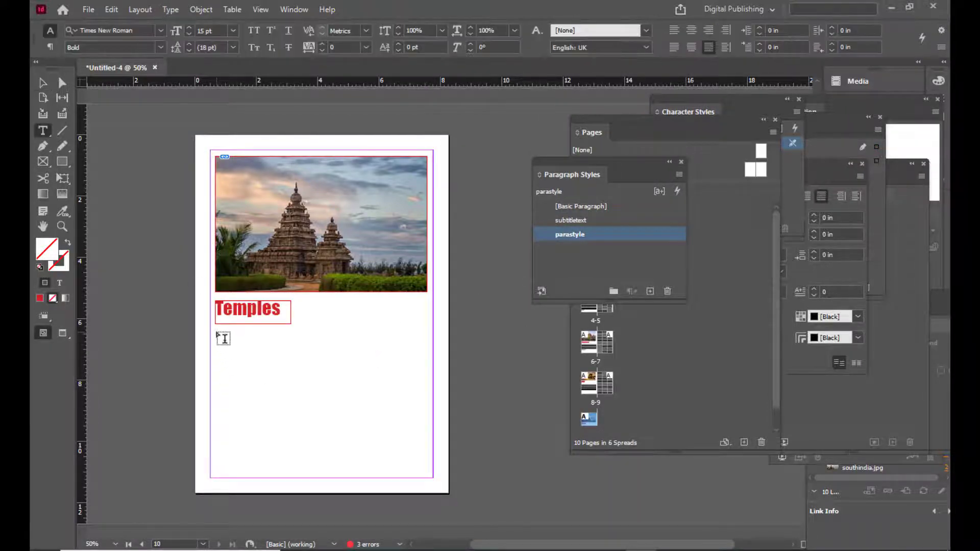
drag(216, 332, 429, 474)
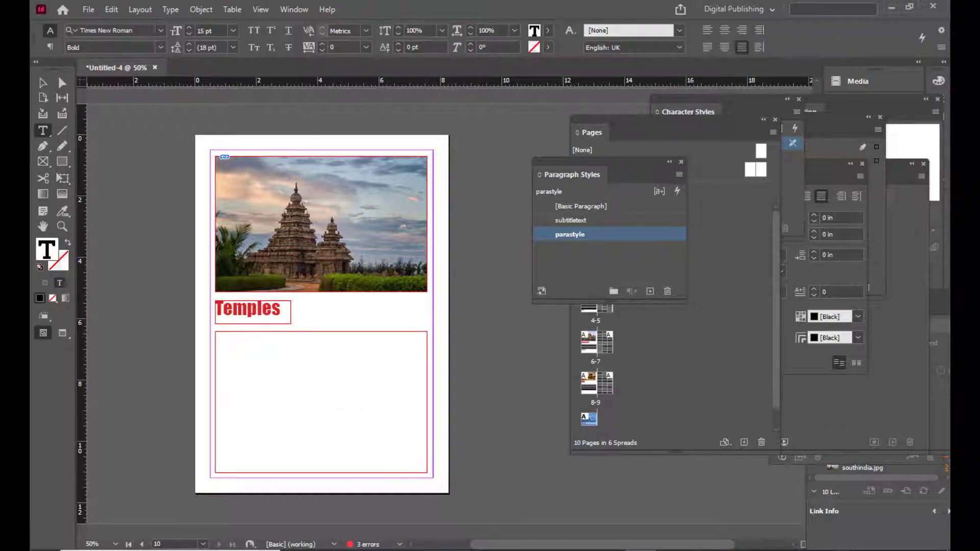
mouse_move(622, 549)
click(897, 484)
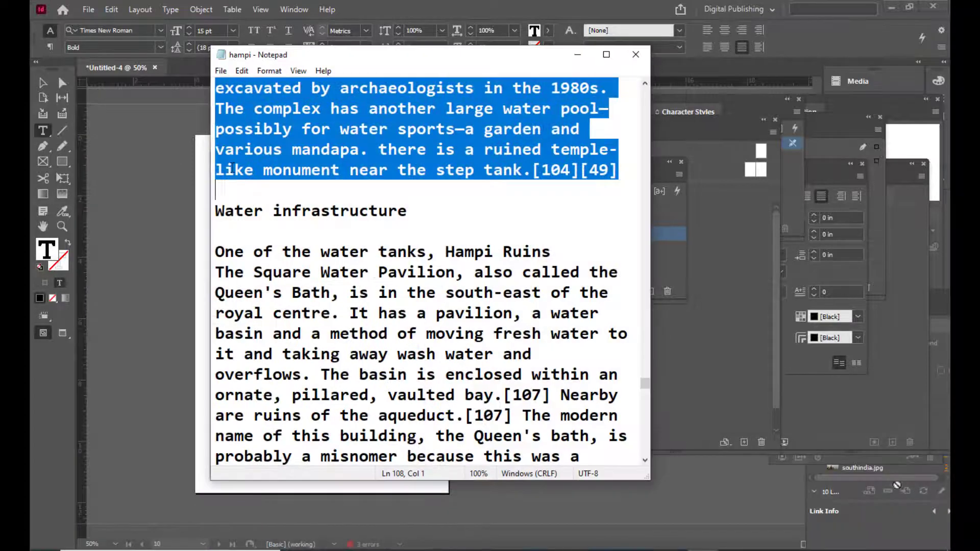
click(578, 55)
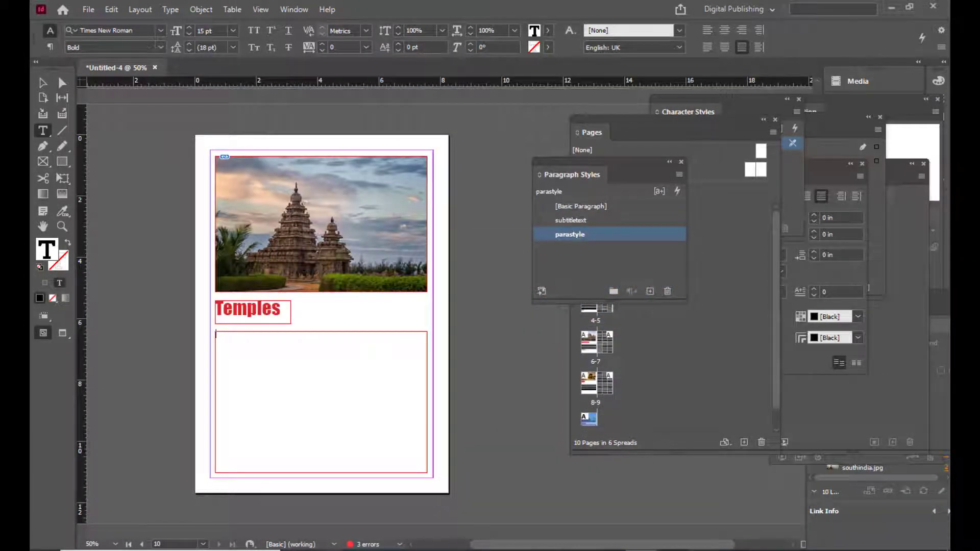
Copy the opening passage of the temple text file in the southindia folder, through "Pichavaram wetlands.", and paste it into the body text frame.
mouse_move(392, 550)
click(456, 497)
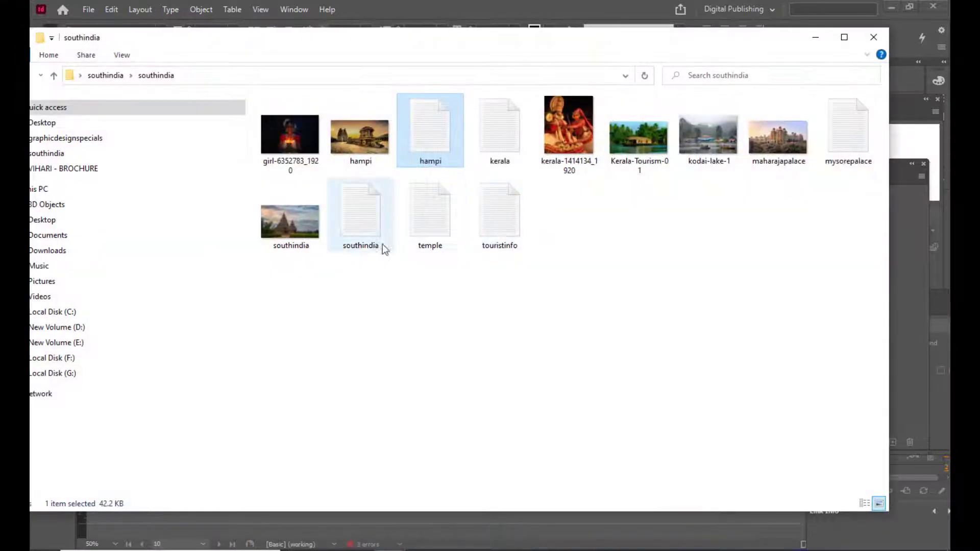
double_click(434, 214)
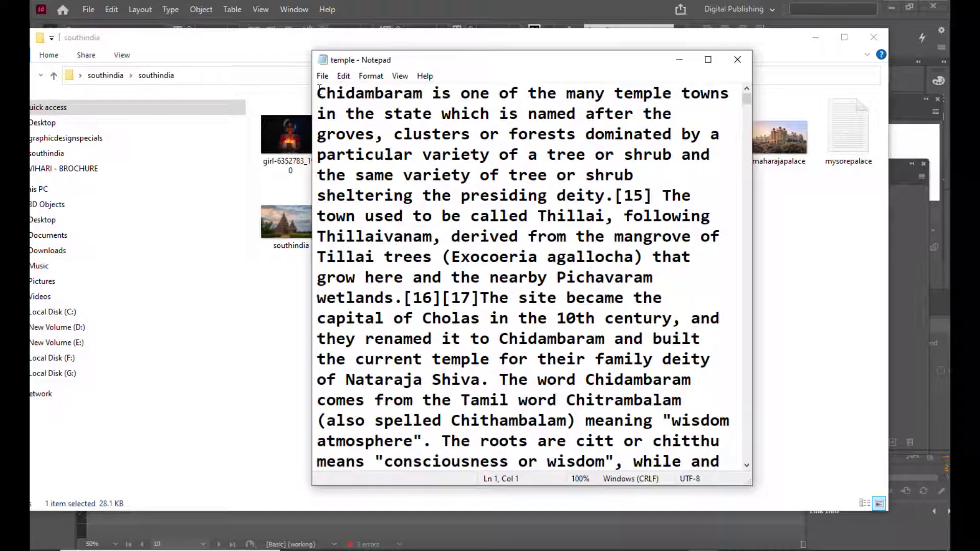
drag(317, 93, 403, 302)
right_click(430, 162)
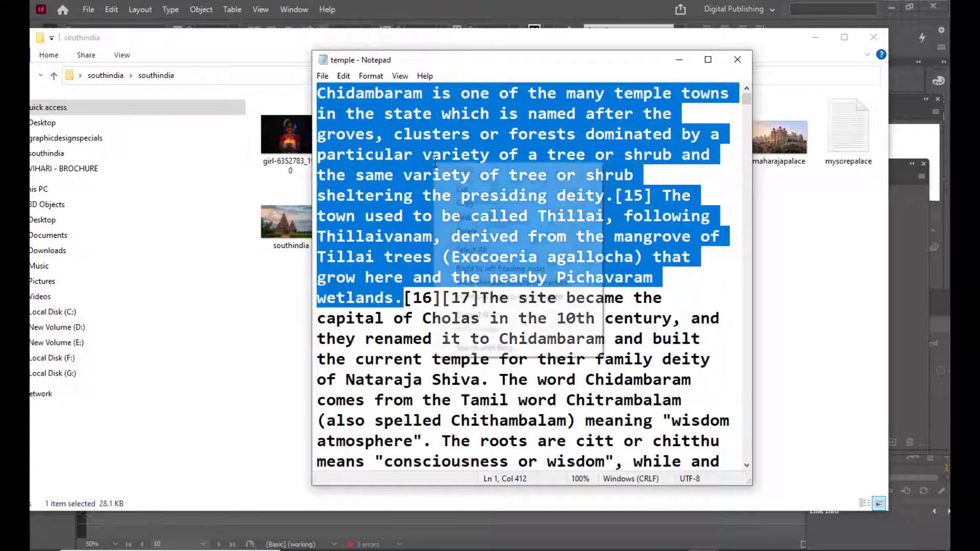
click(445, 200)
click(678, 60)
click(815, 38)
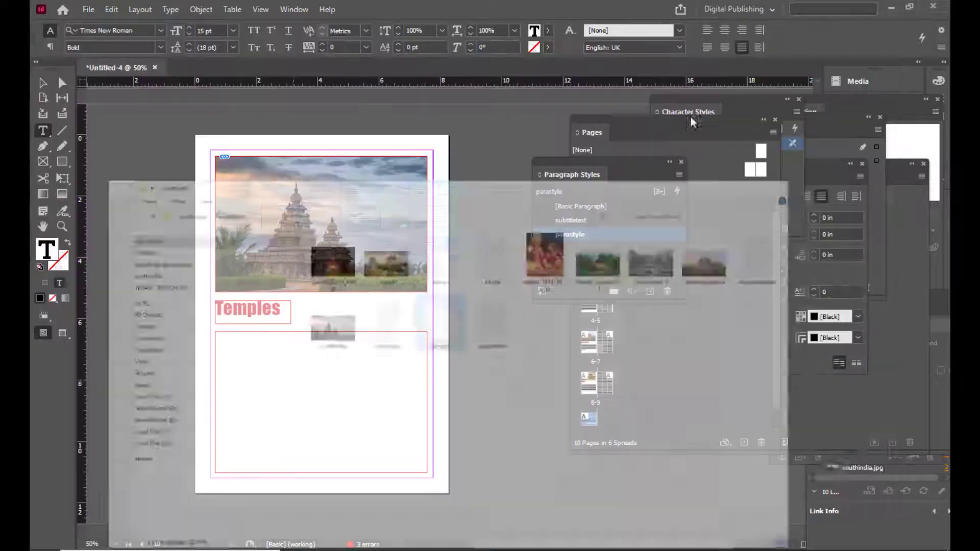
click(271, 353)
key(ctrl+v)
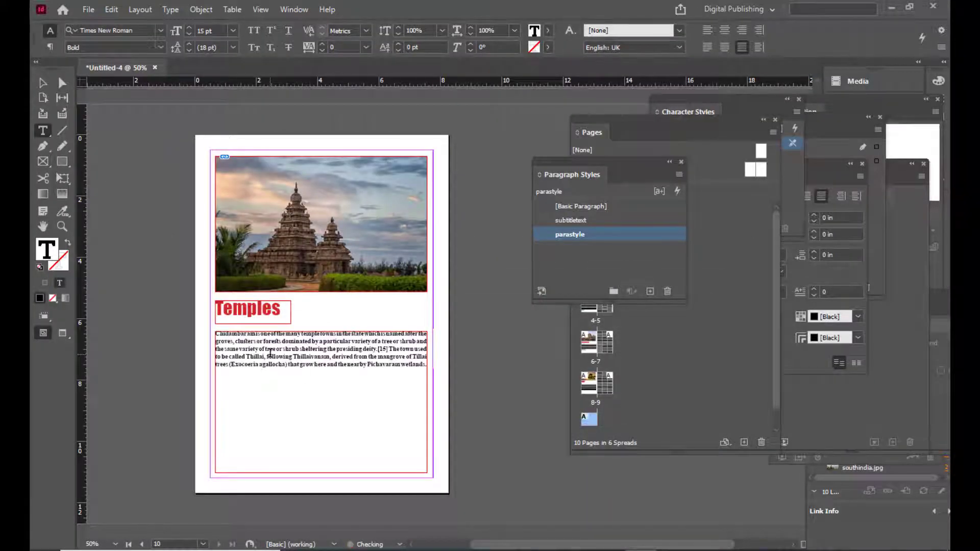
Select all the pasted Chidambaram text and enlarge it to 25 pt.
key(ctrl+a)
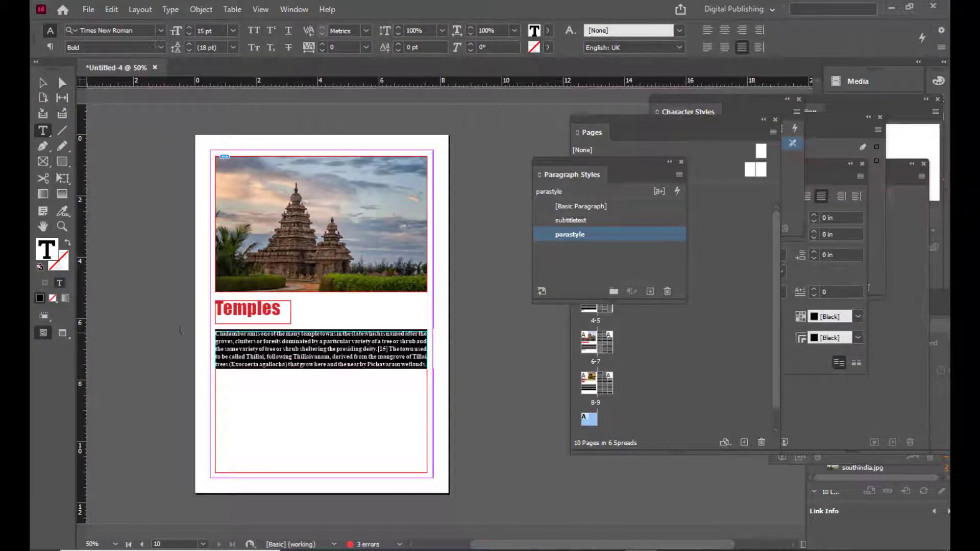
key(ctrl+shift+period)
key(ctrl+shift+period)
key(ctrl+shift+period)
key(ctrl+shift+period)
key(ctrl+shift+period)
key(ctrl+shift+period)
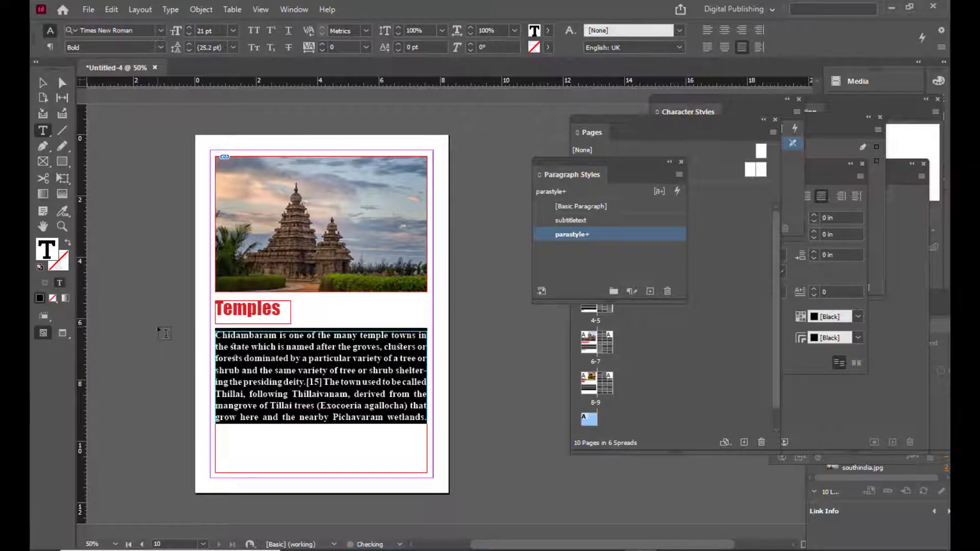
key(ctrl+shift+comma)
key(ctrl+shift+period)
key(ctrl+shift+period)
key(ctrl+shift+comma)
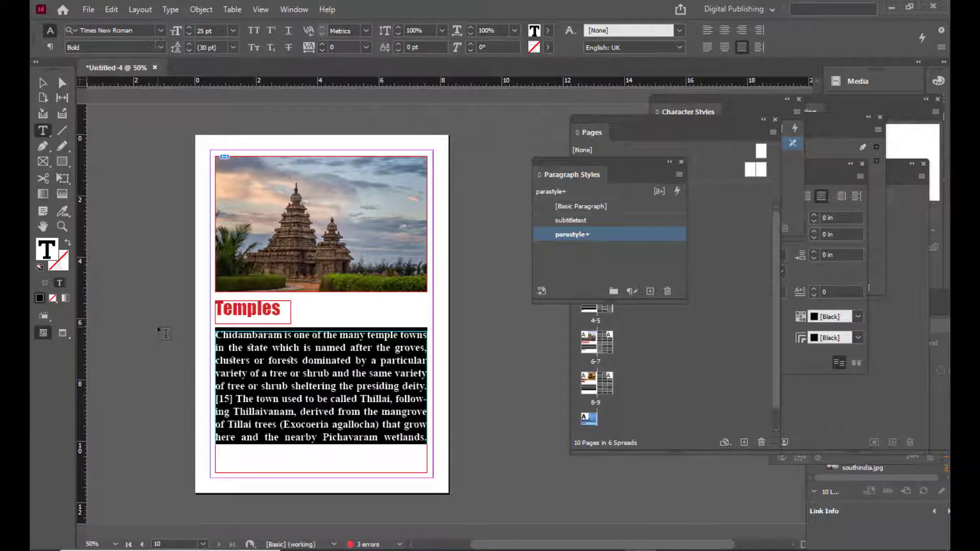
Deselect the text, preview the Temples page without guides and frame edges, and return to normal view.
click(43, 83)
click(473, 290)
key(w)
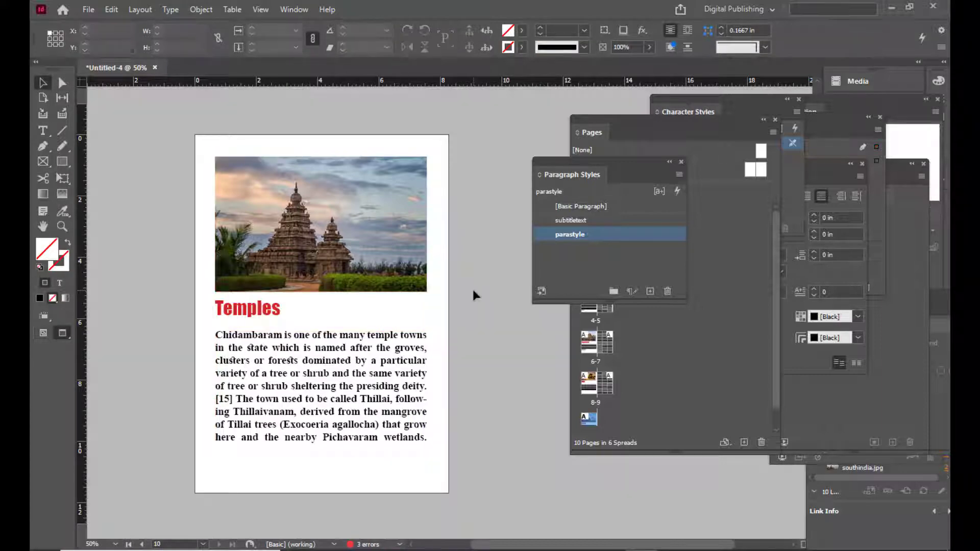
scroll(473, 291, up, 5)
scroll(473, 291, down, 5)
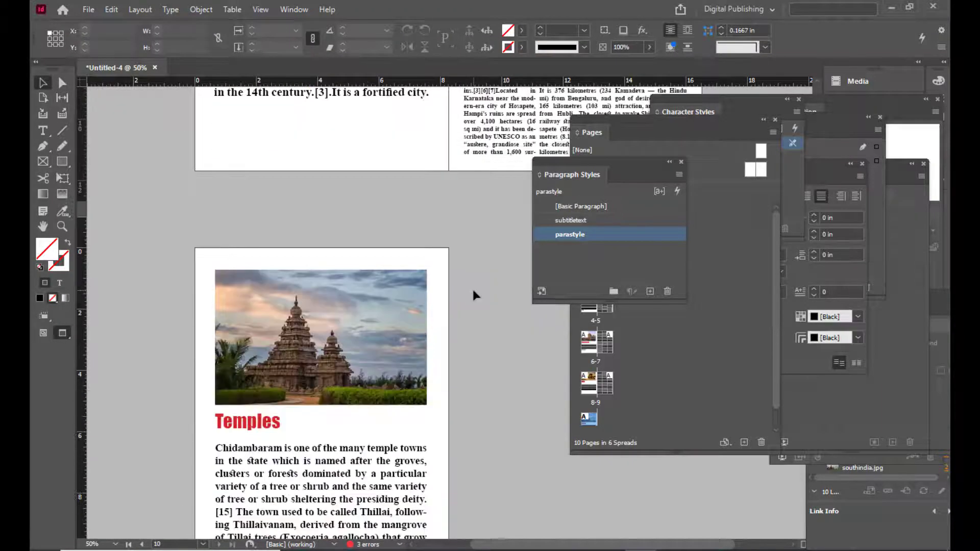
key(w)
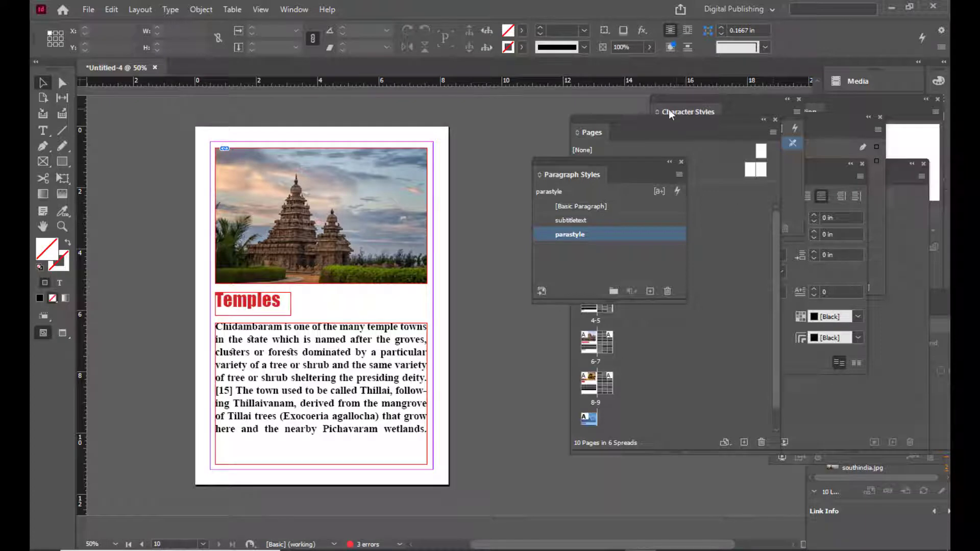
Add page 11 beside the Temples page and move the floating panels clear of it.
drag(646, 124, 783, 137)
click(642, 440)
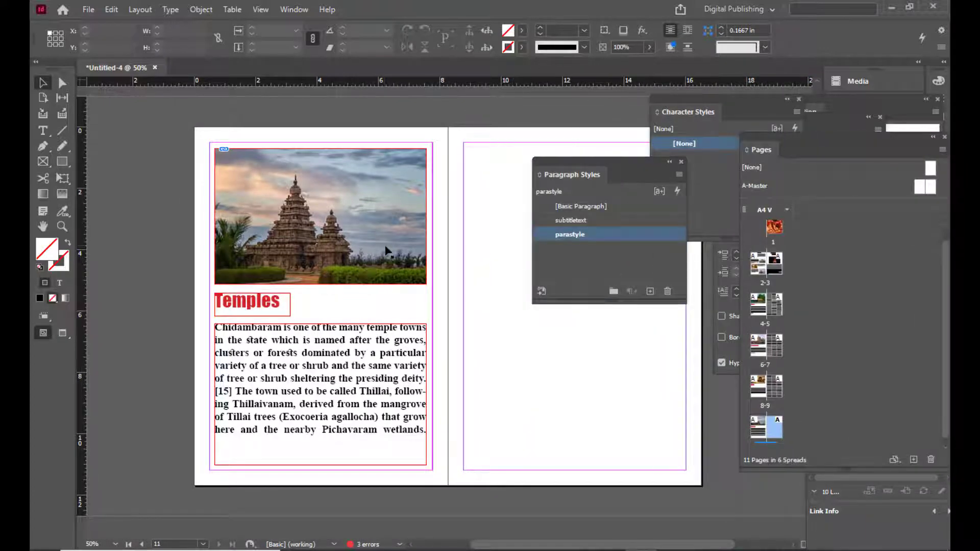
key(space)
mouse_move(442, 265)
mouse_down()
mouse_move(271, 290)
mouse_move(450, 255)
mouse_up()
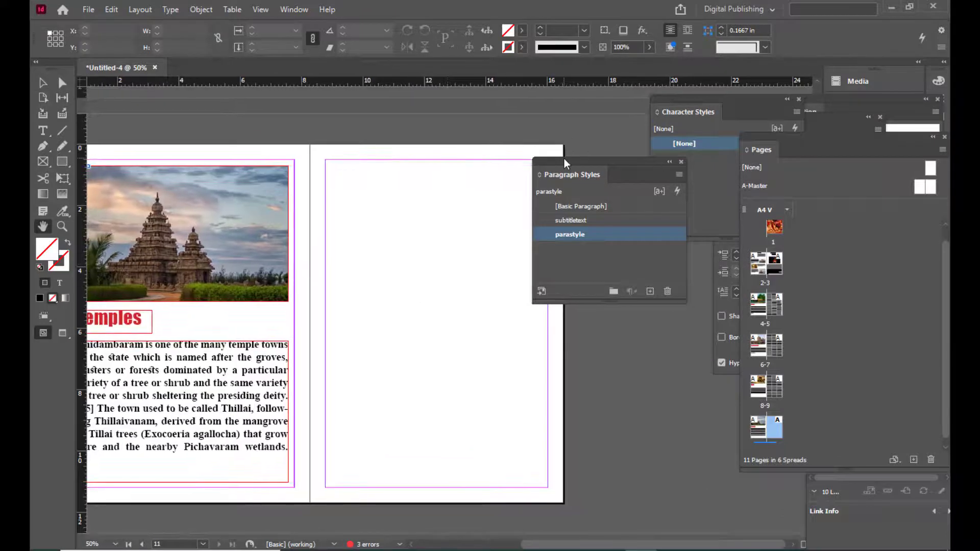
drag(565, 163, 609, 165)
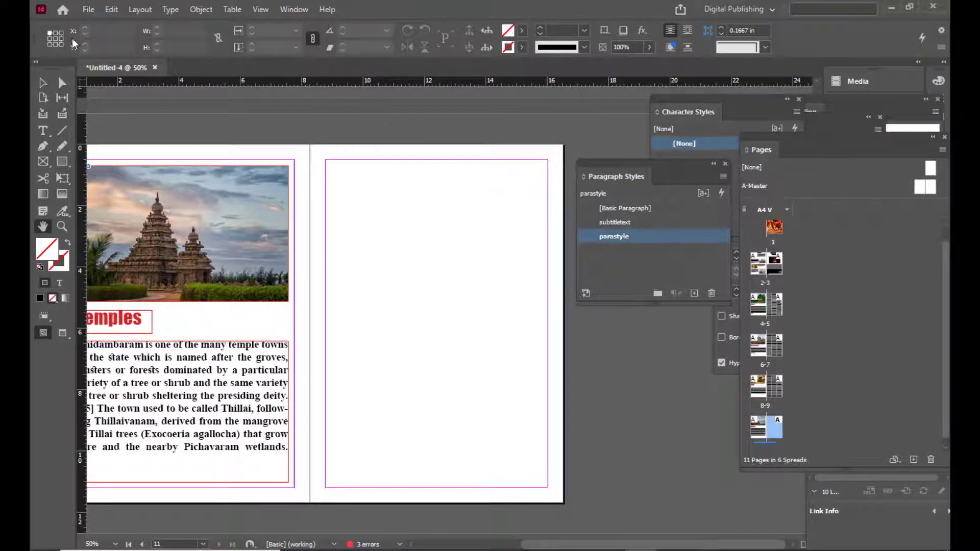
Set page 11 to three columns with a 0.125 in gutter.
click(139, 9)
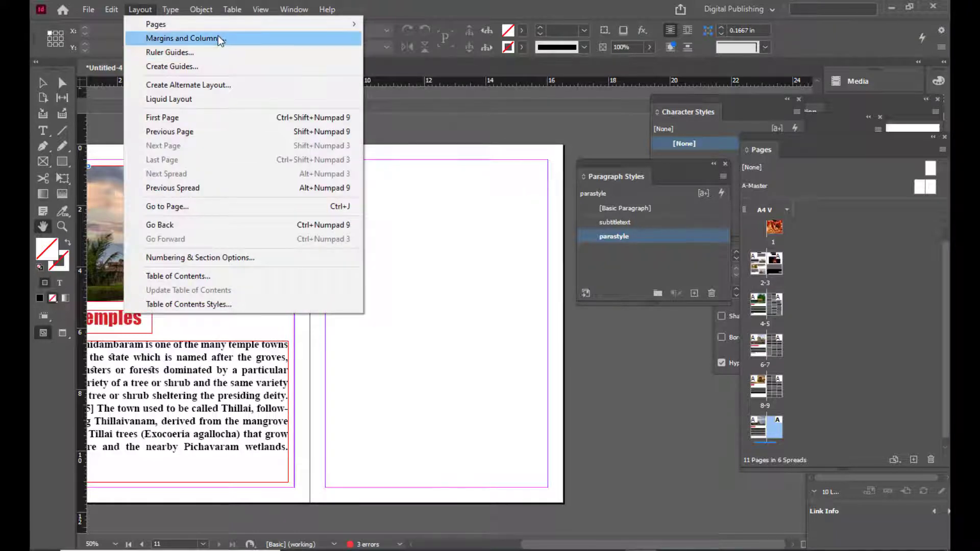
click(220, 39)
click(526, 244)
click(526, 244)
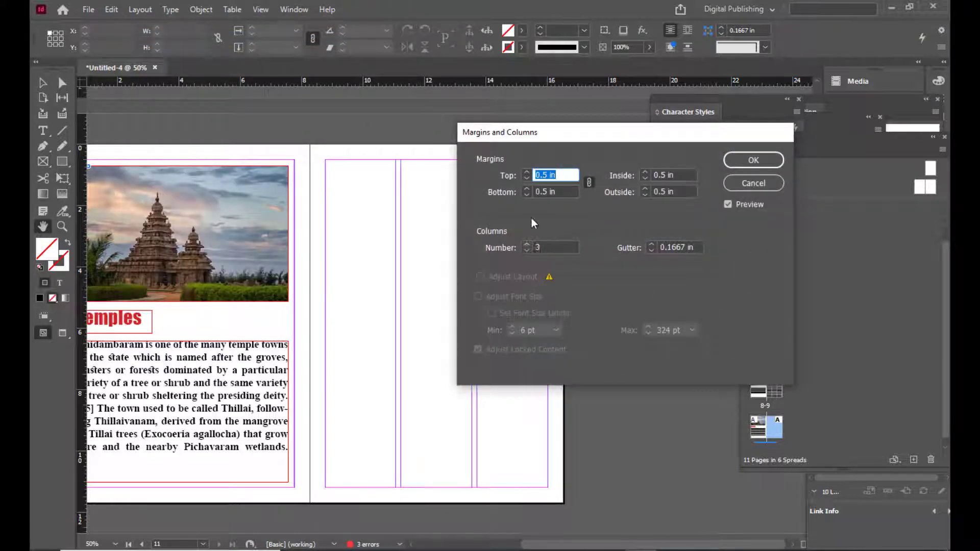
drag(536, 133, 530, 78)
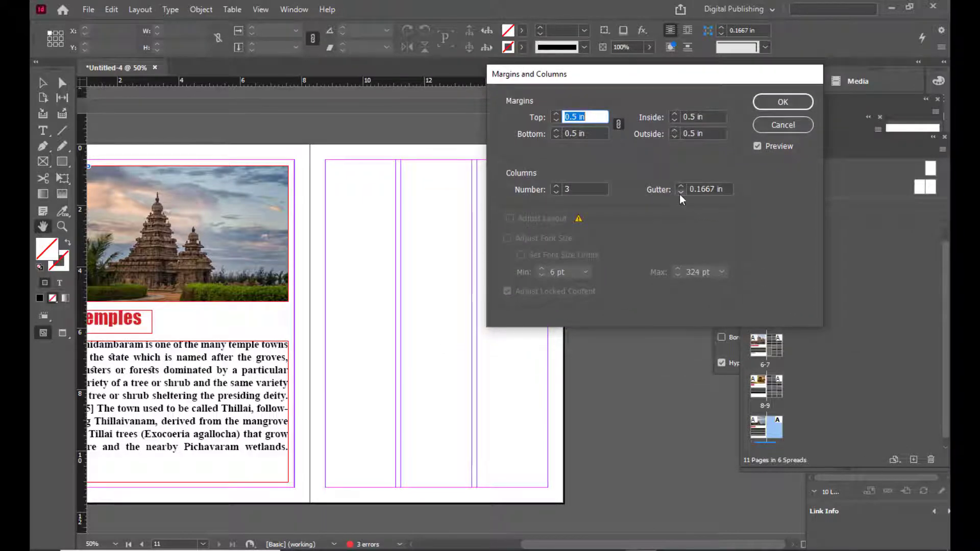
click(680, 193)
drag(641, 81, 623, 81)
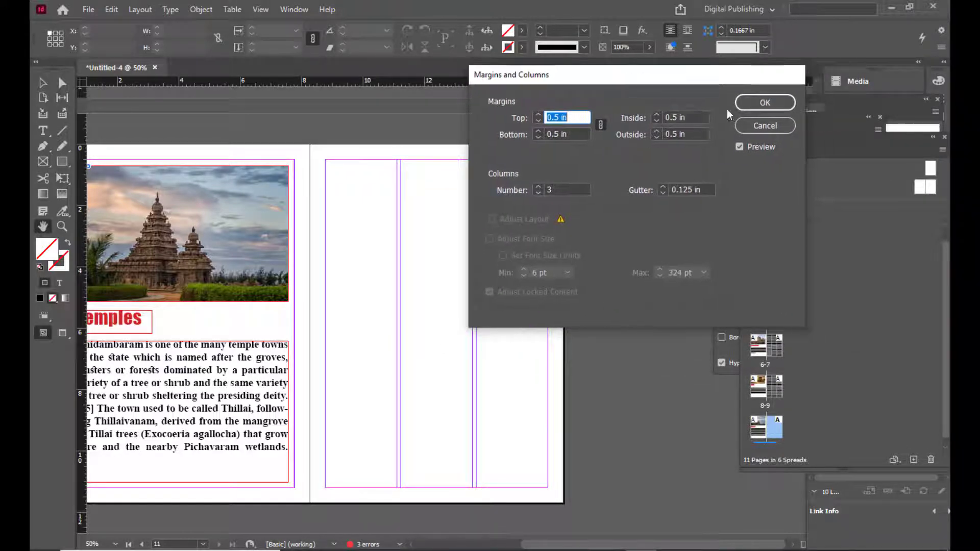
click(765, 103)
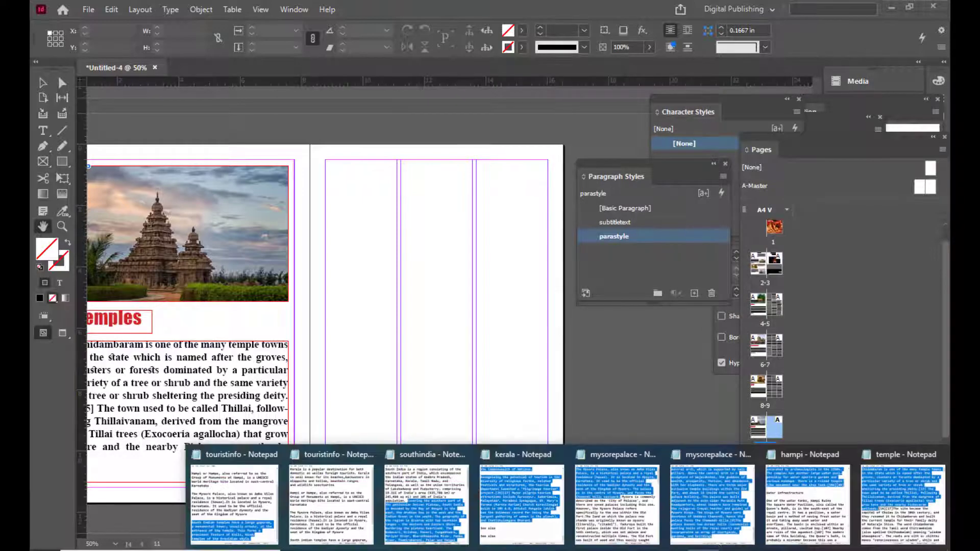
Copy the temple text file's content from the beginning to the Vishnu shrine sentence in the Vaishnavism section.
click(907, 515)
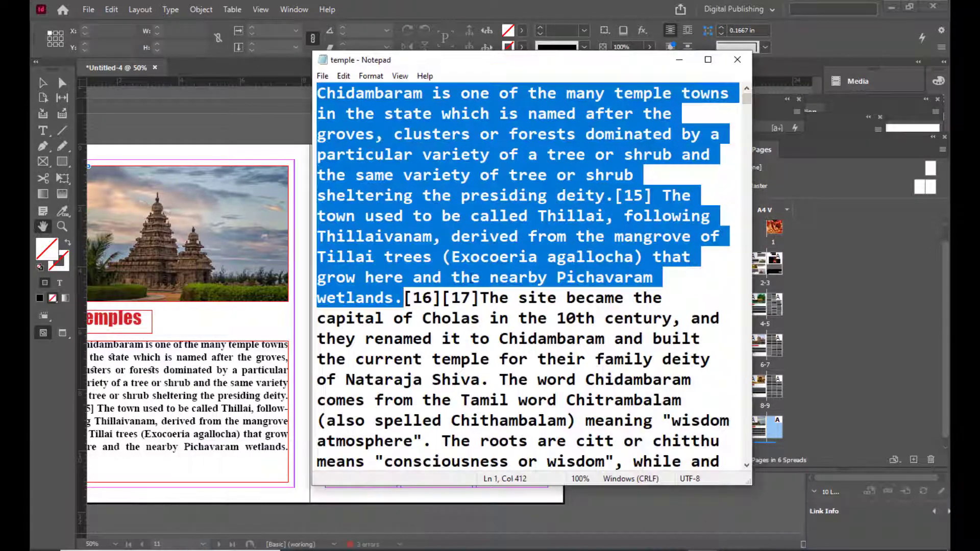
click(461, 320)
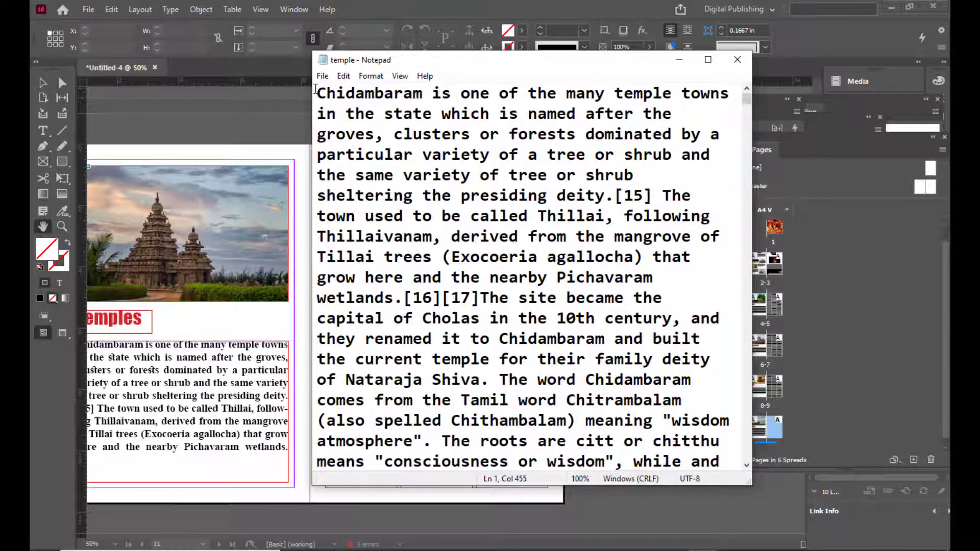
drag(316, 91, 720, 441)
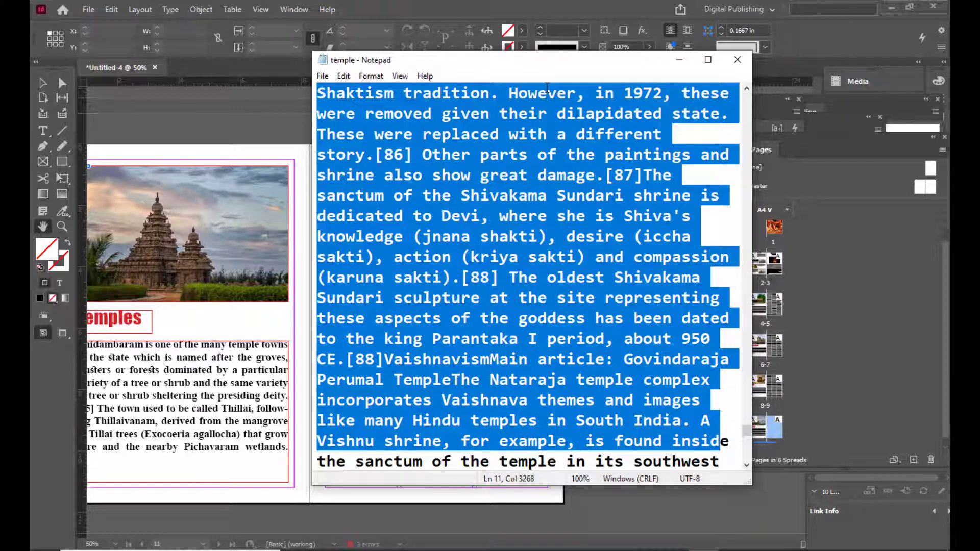
drag(464, 63, 455, 65)
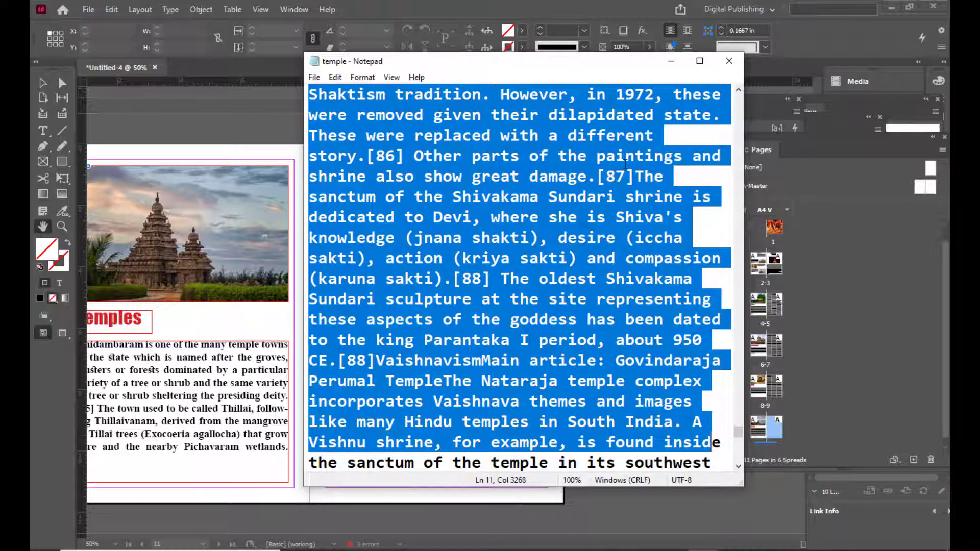
right_click(531, 125)
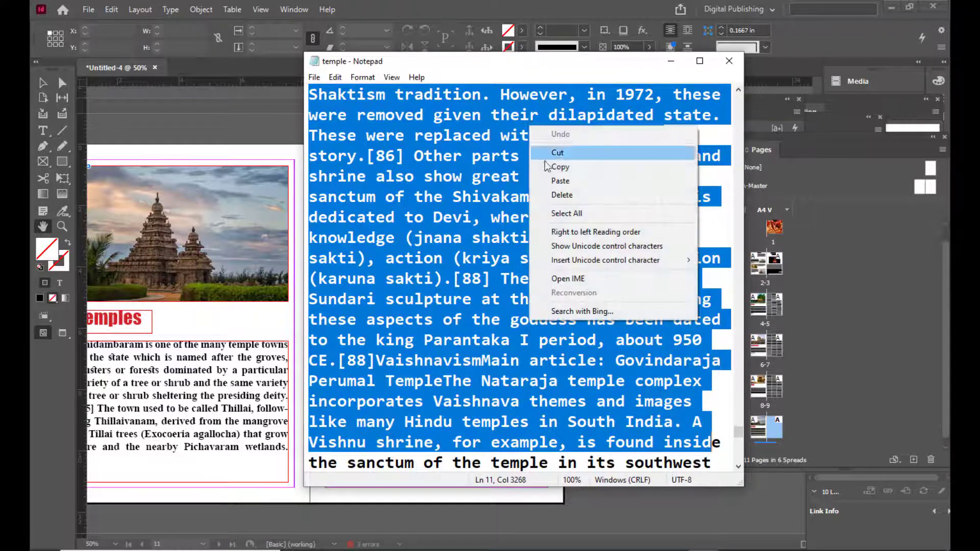
click(548, 165)
click(671, 61)
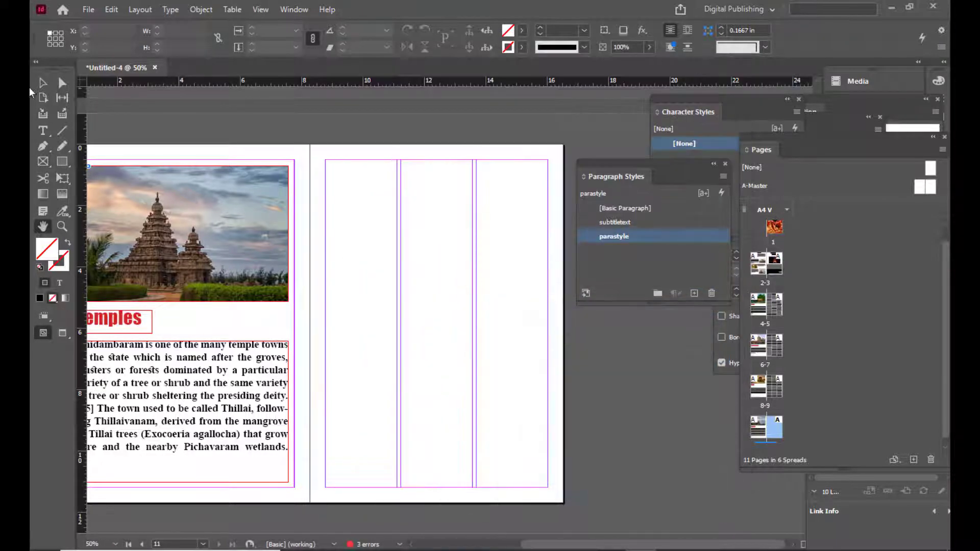
Draw a text frame about 2.34 × 10.69 in filling page 11's first column and paste the copied temple text into it.
click(43, 131)
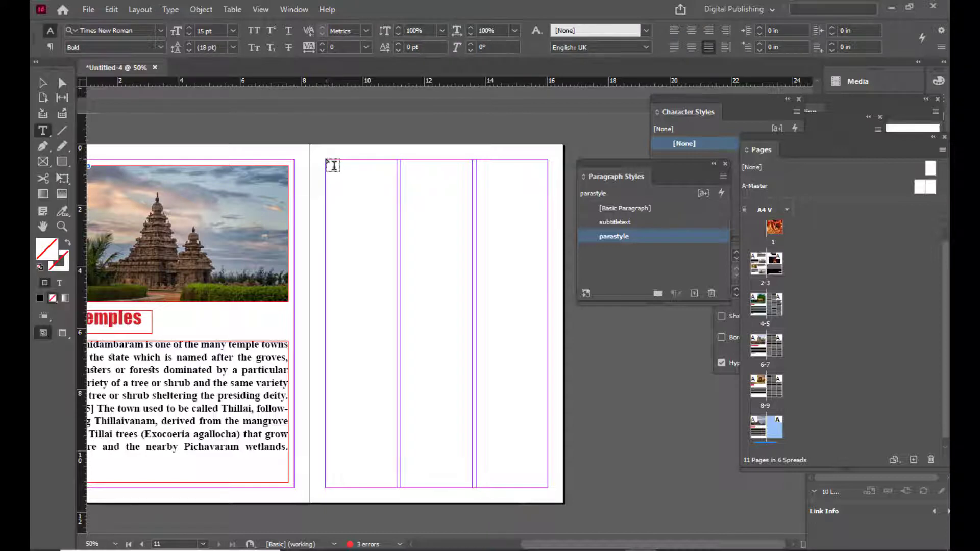
drag(329, 162, 392, 480)
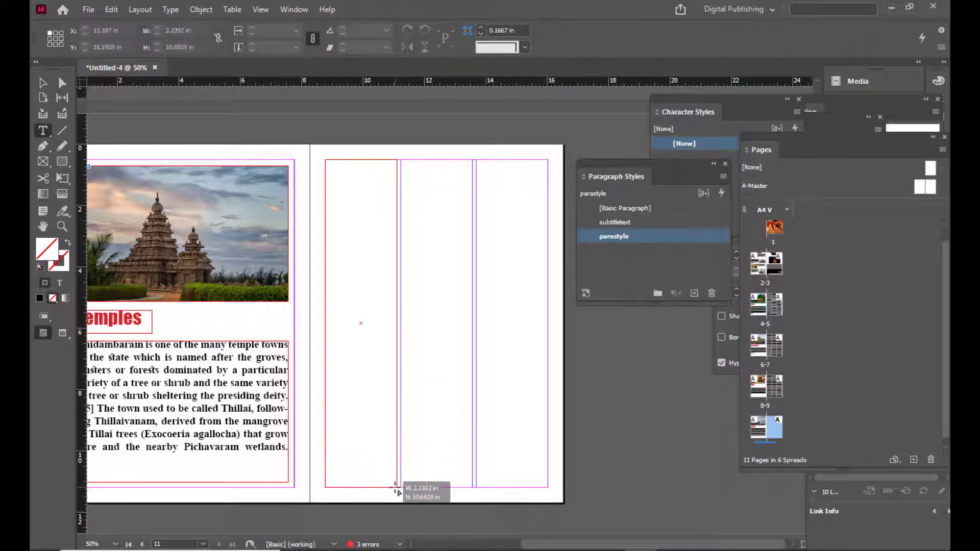
right_click(356, 176)
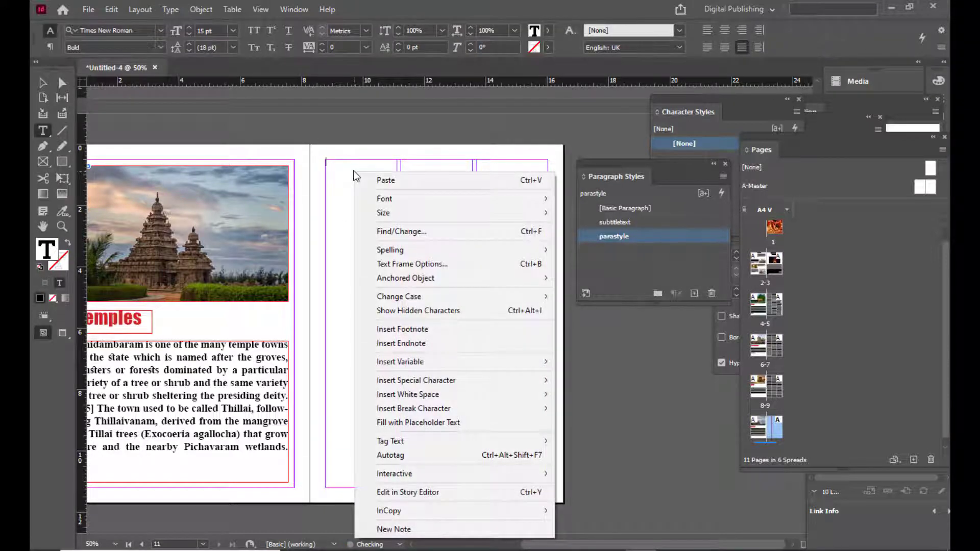
click(377, 180)
Thread the overset temple text into new frames filling the second and third columns of page 11.
click(43, 83)
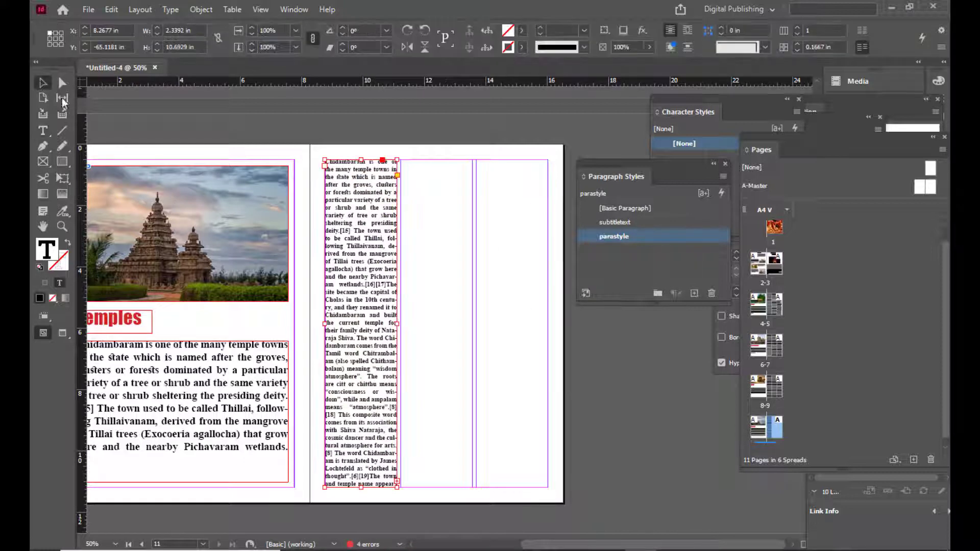
click(397, 483)
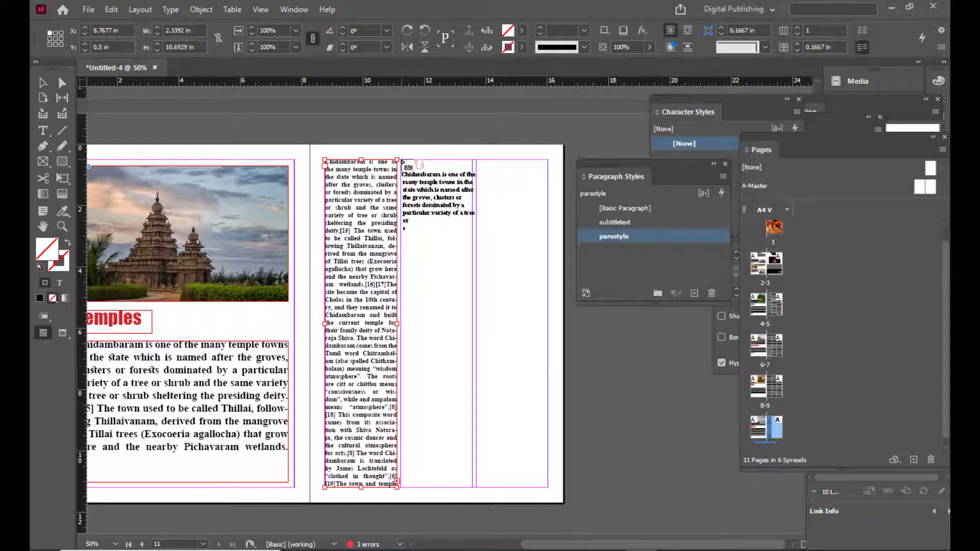
drag(402, 162, 472, 487)
click(473, 481)
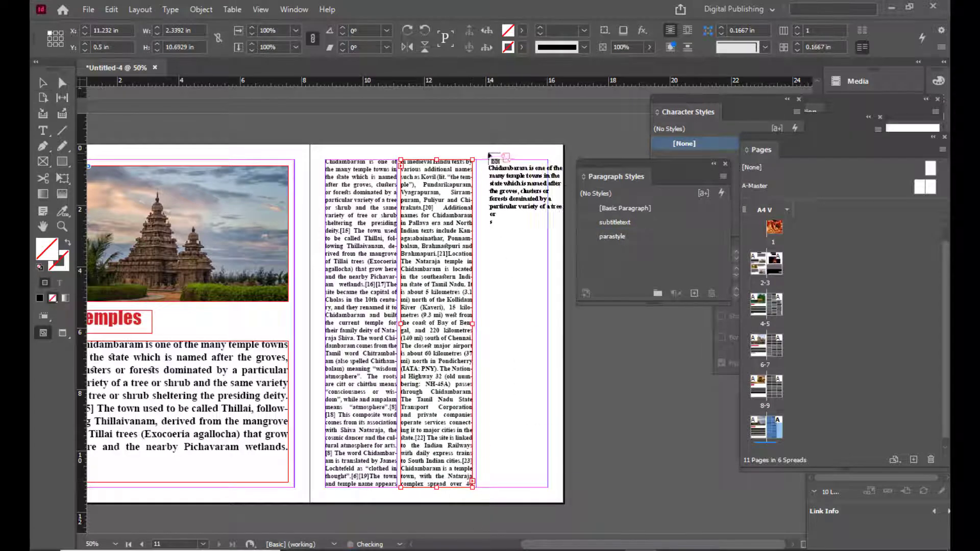
drag(478, 162, 551, 494)
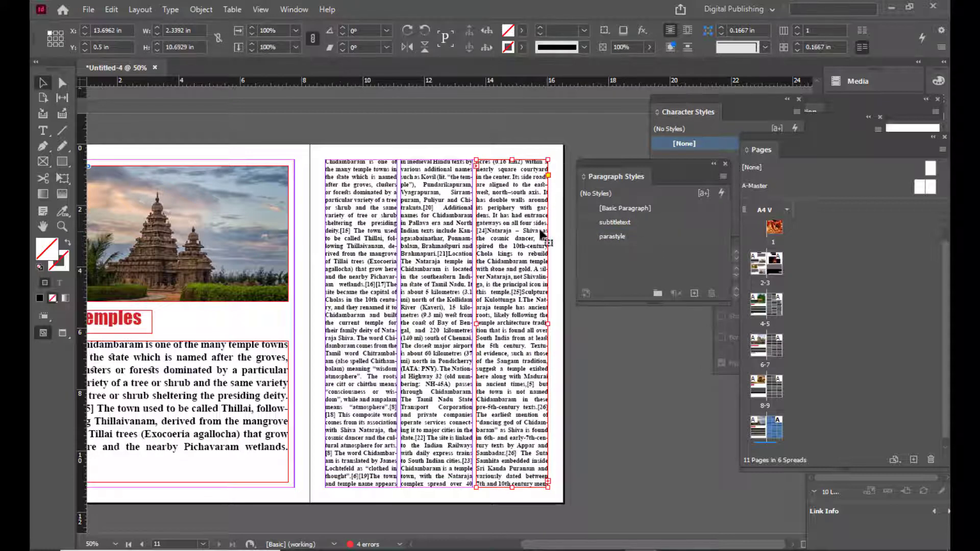
Apply the parastyle paragraph style to all three column frames on page 11 and deselect them.
click(638, 235)
click(418, 235)
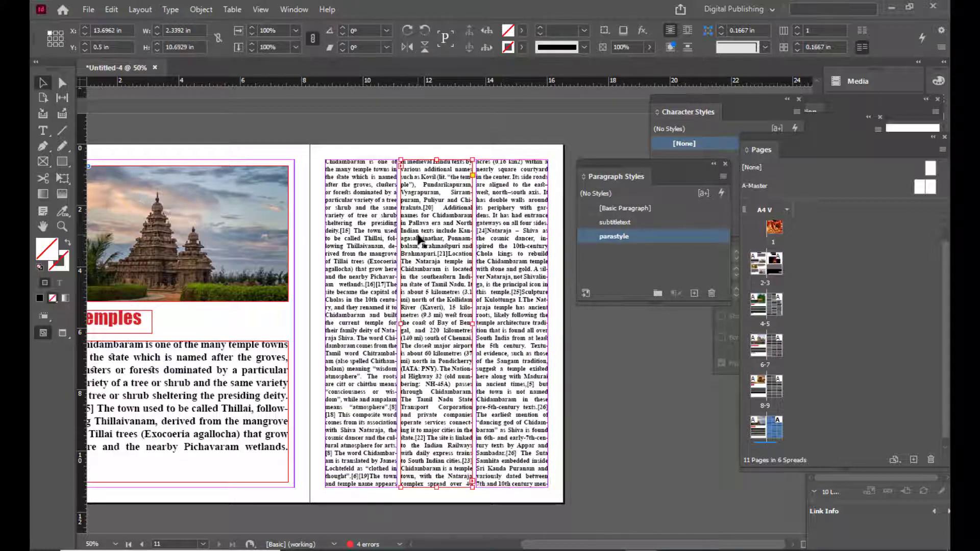
click(665, 239)
click(358, 243)
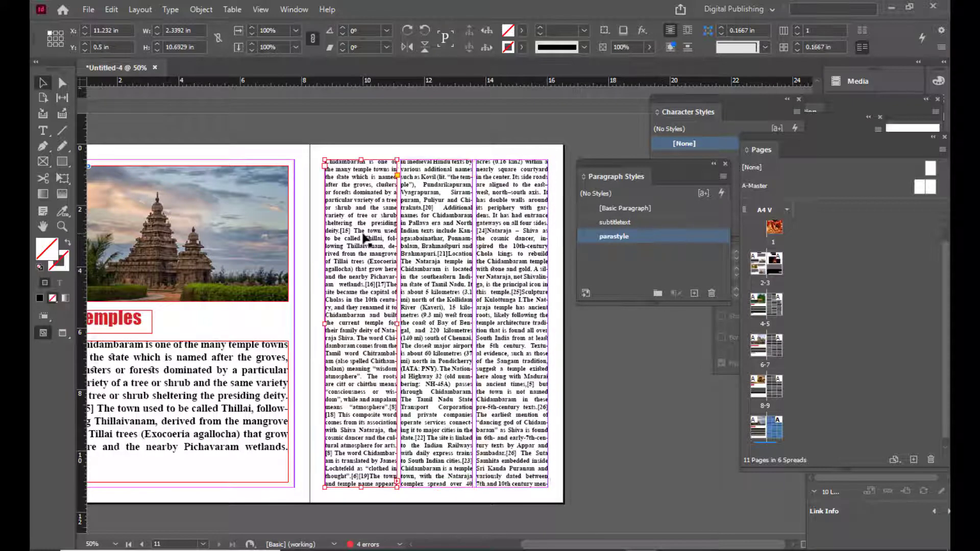
click(647, 238)
click(389, 122)
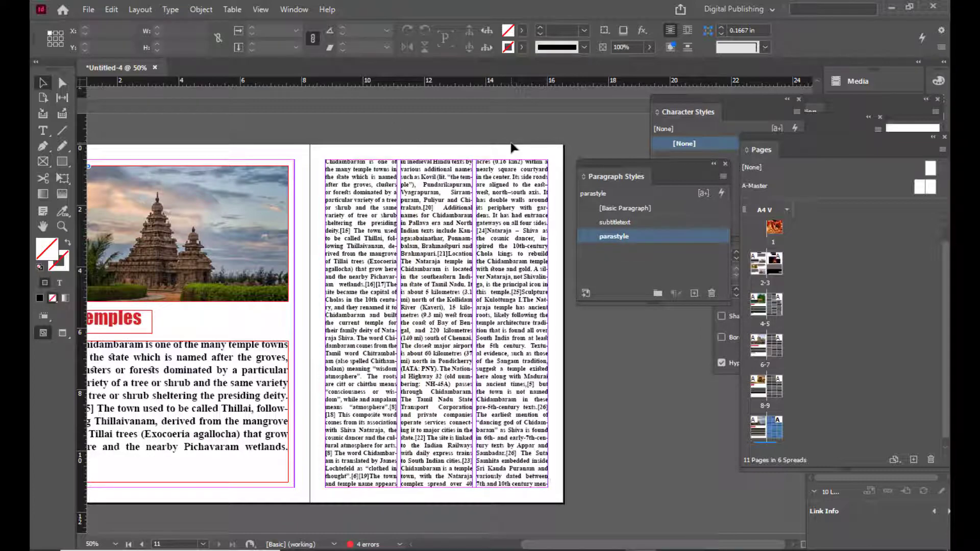
Preview the magazine spreads without guides and frame edges at 25% zoom, and return to normal view.
key(w)
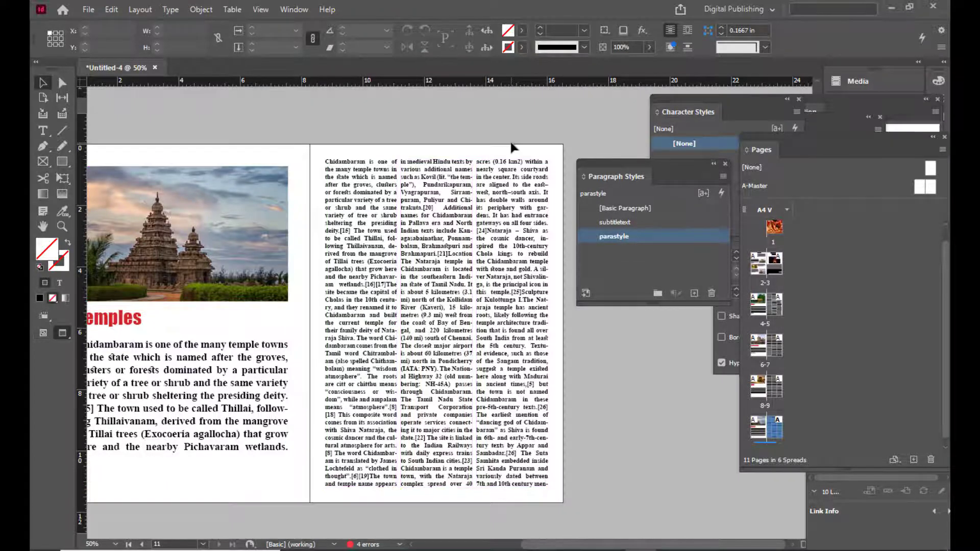
scroll(513, 148, up, 10)
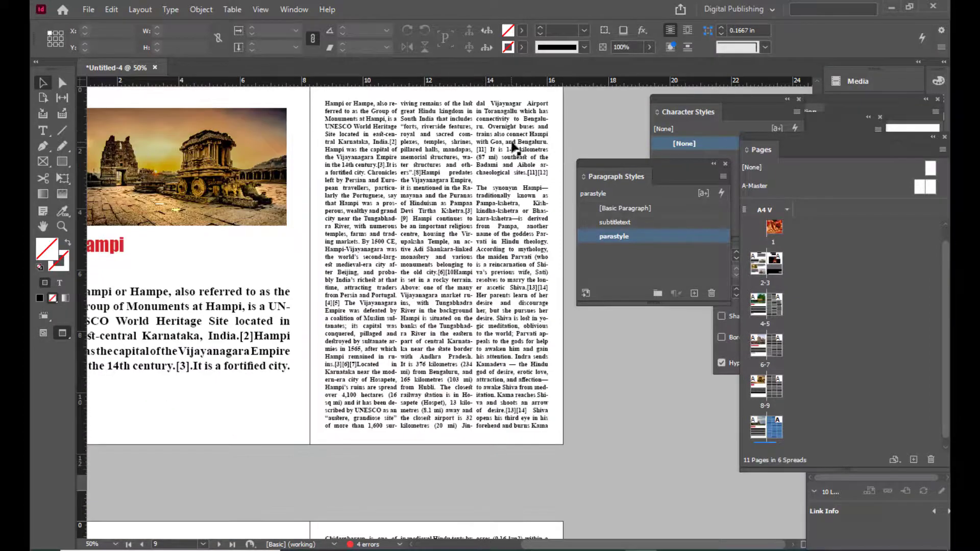
scroll(513, 148, up, 5)
key(ctrl+minus)
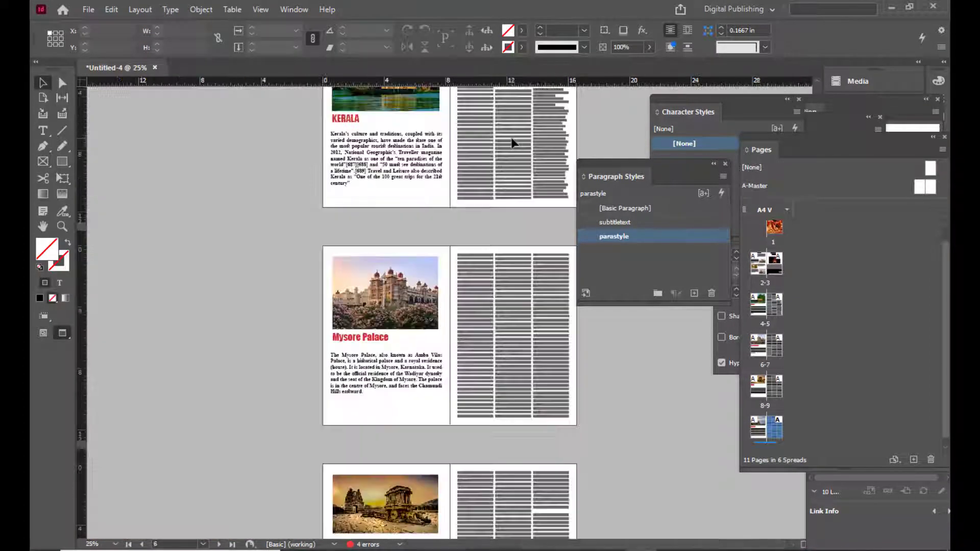
scroll(492, 270, down, 5)
scroll(494, 251, up, 10)
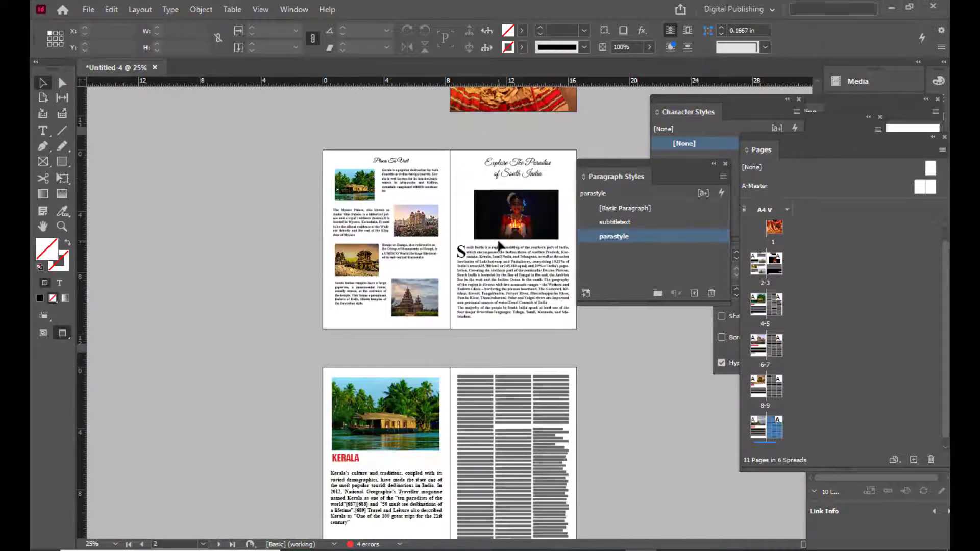
scroll(499, 245, down, 10)
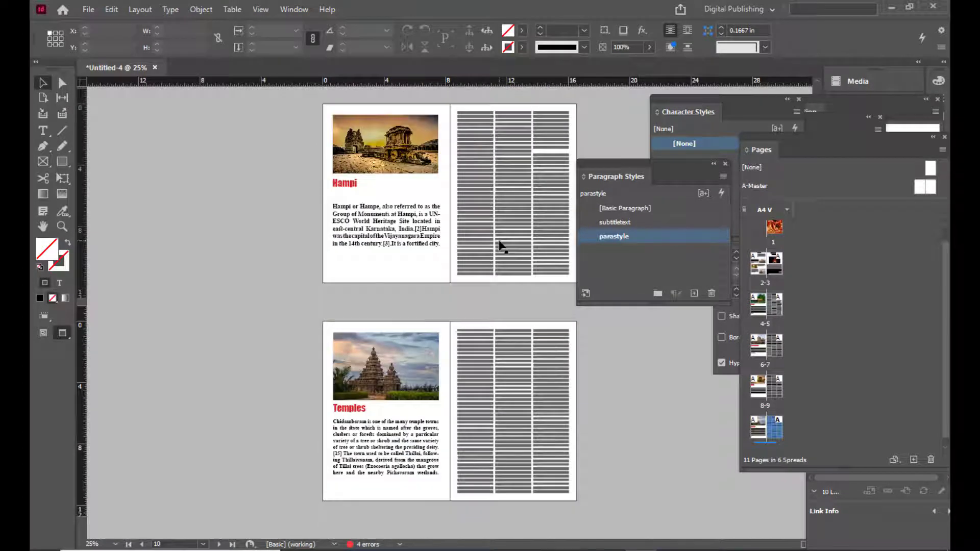
key(w)
Examine the four destination pictures on the Places To Visit page.
scroll(371, 325, up, 10)
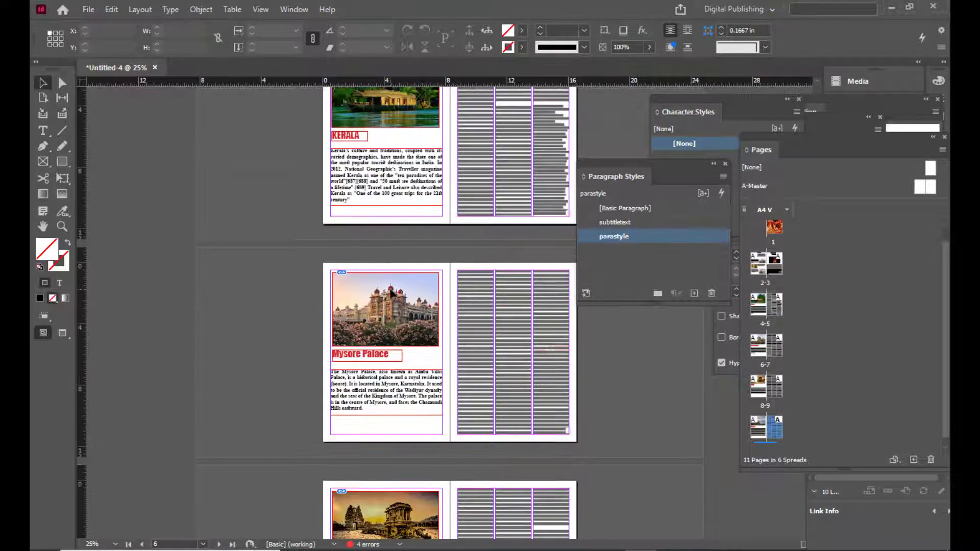
scroll(388, 288, up, 5)
scroll(393, 287, down, 5)
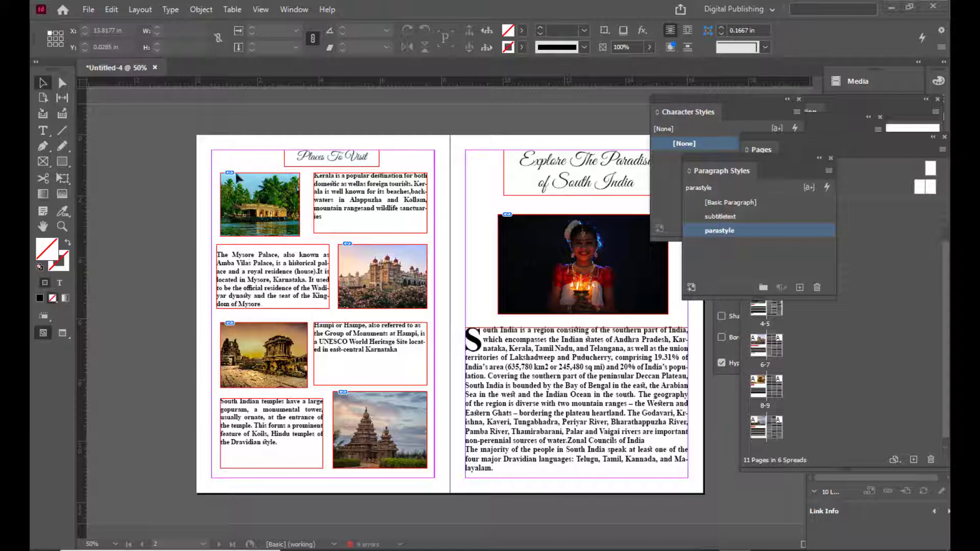
click(254, 189)
click(384, 286)
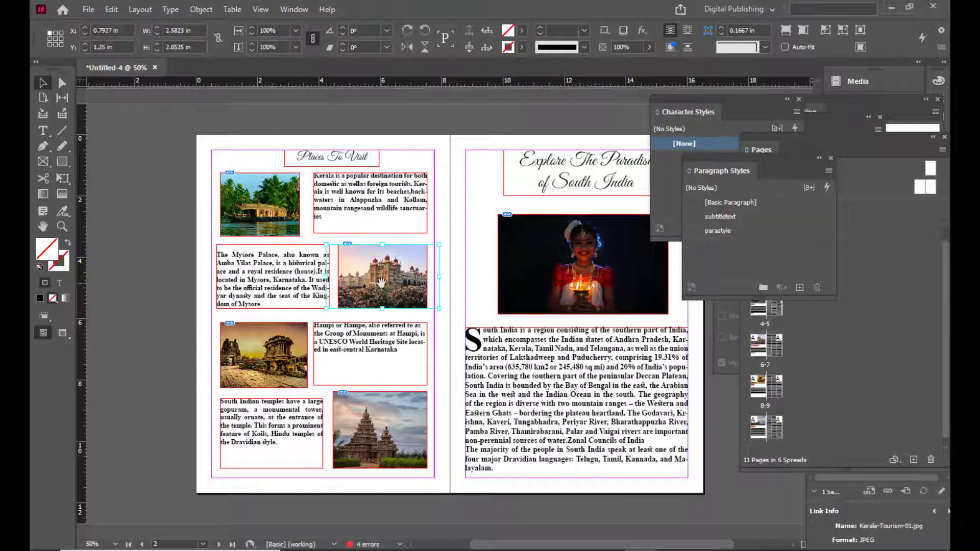
click(258, 349)
click(371, 431)
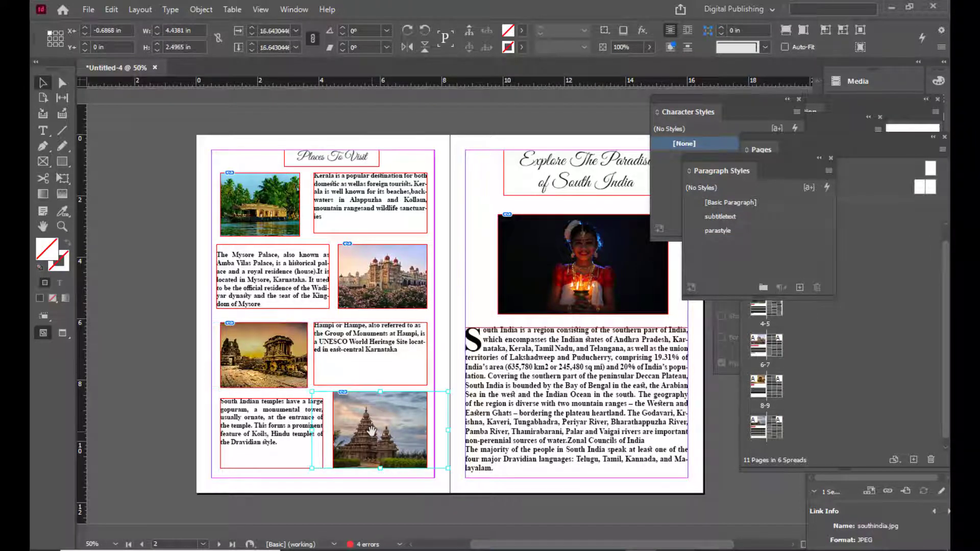
Select the Kerala houseboat picture on page 2 and bring up Buttons and Forms, moving floating panels aside.
click(258, 205)
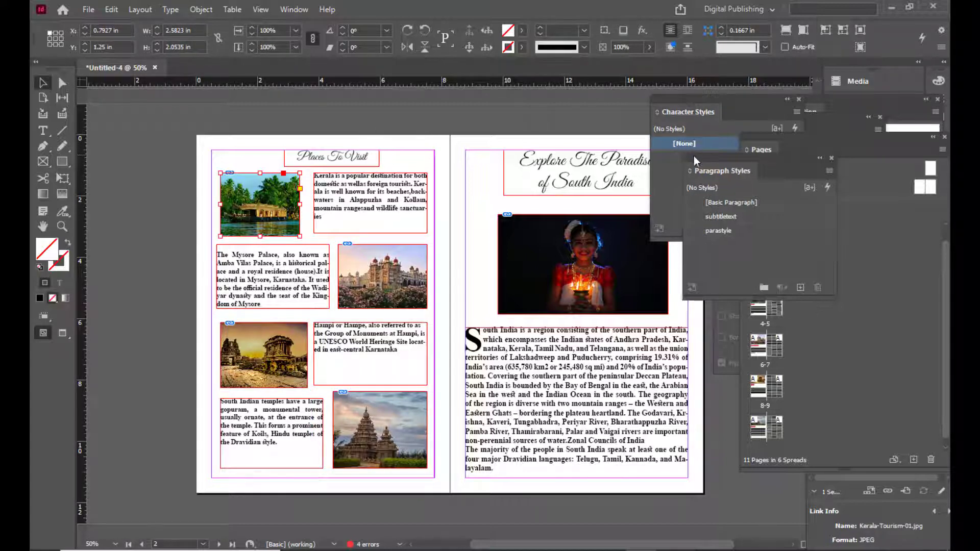
drag(694, 155, 712, 156)
drag(671, 102, 691, 100)
click(296, 10)
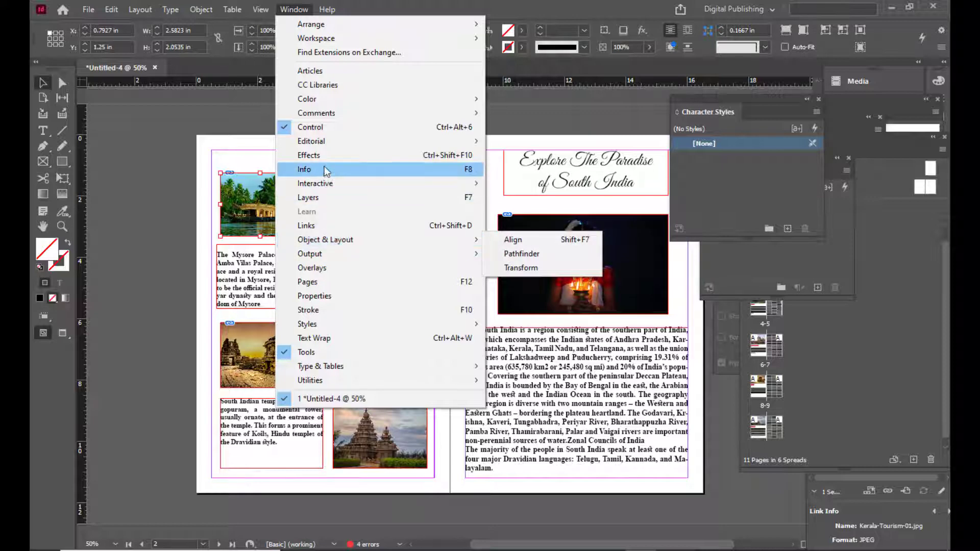
mouse_move(332, 184)
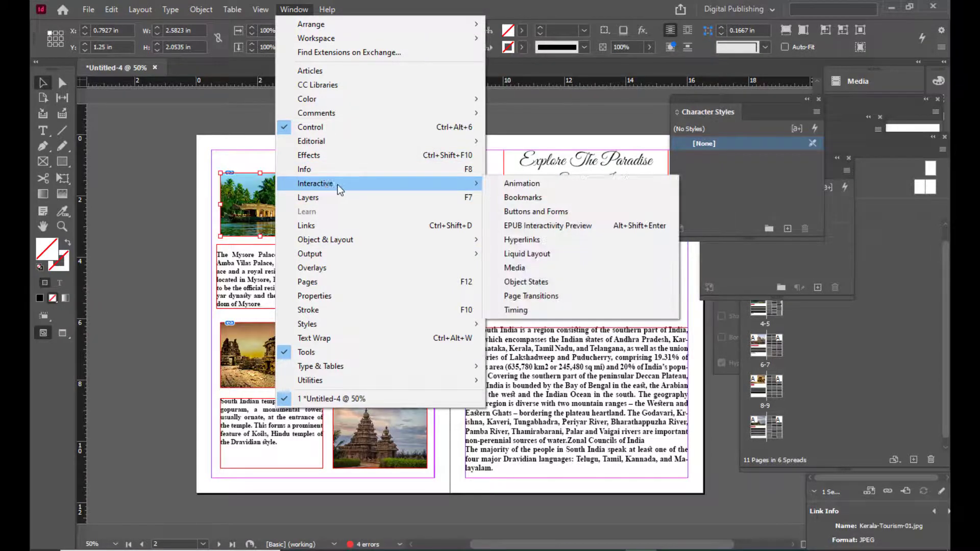
click(537, 212)
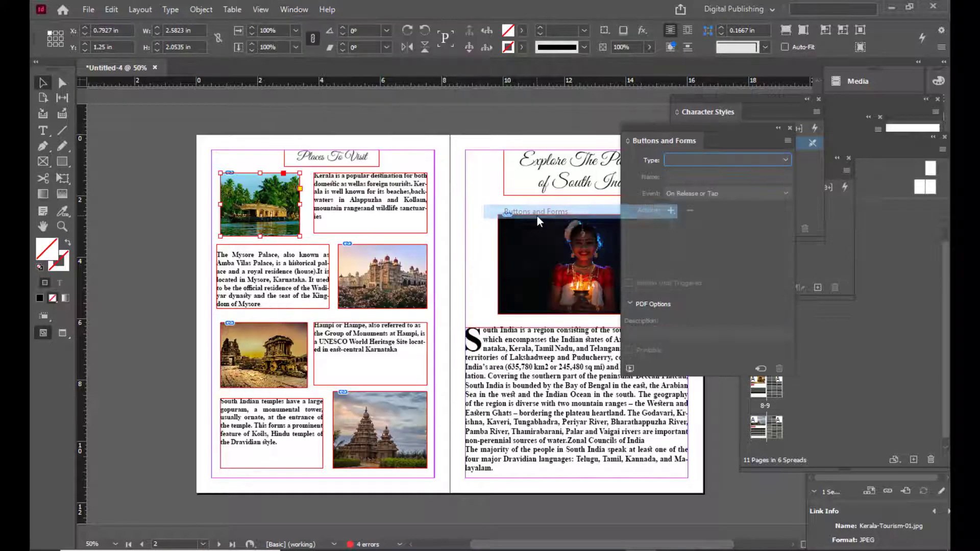
drag(653, 127, 579, 87)
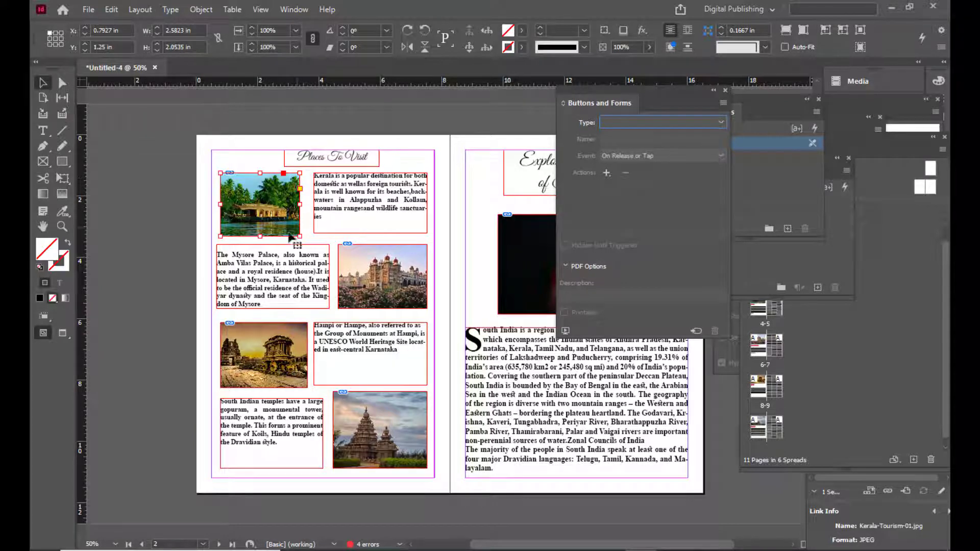
Convert the Kerala houseboat picture to a button named keralabtn and close Buttons and Forms.
click(616, 123)
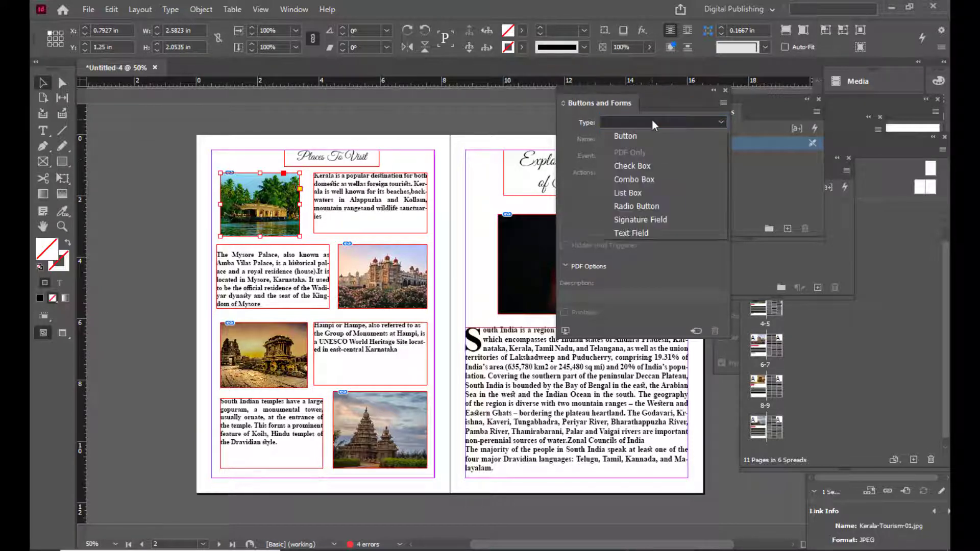
click(633, 136)
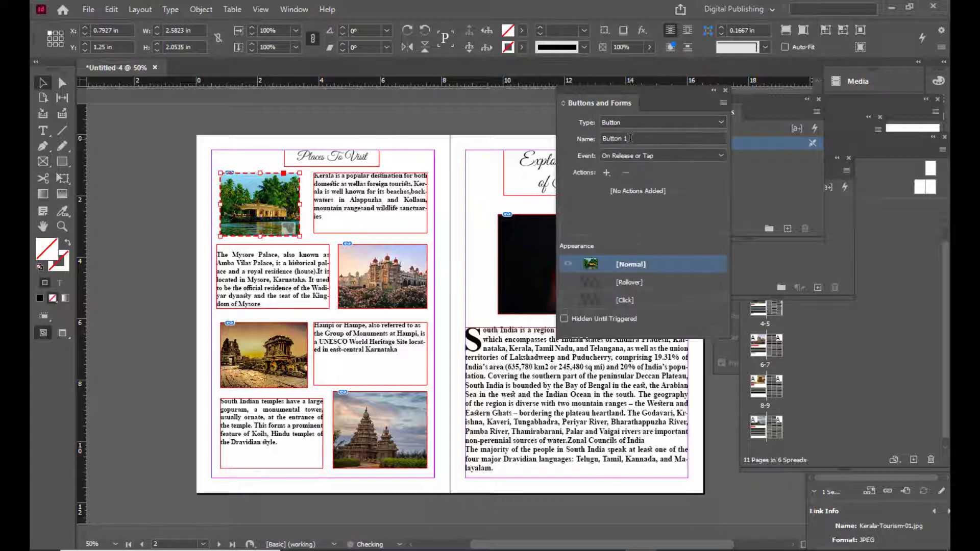
drag(623, 93, 616, 93)
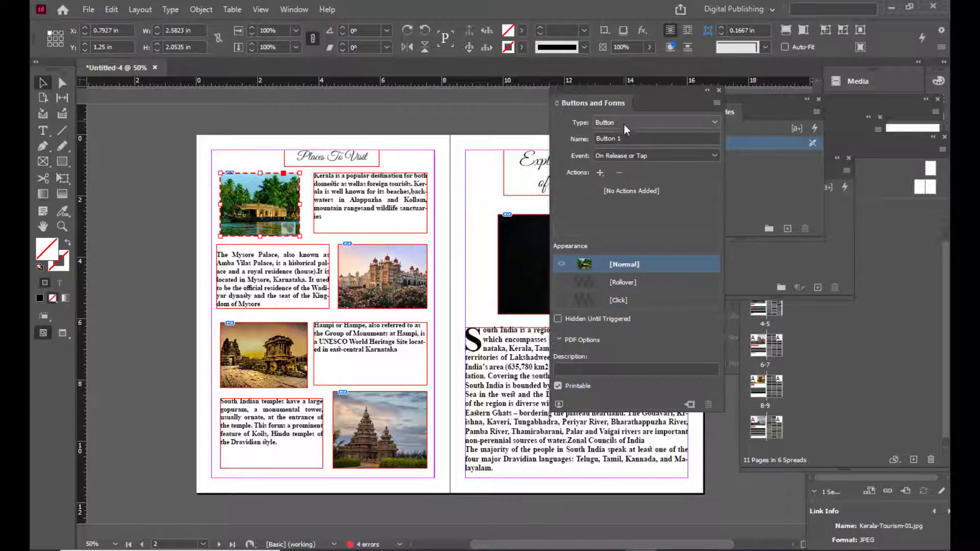
click(619, 122)
click(579, 121)
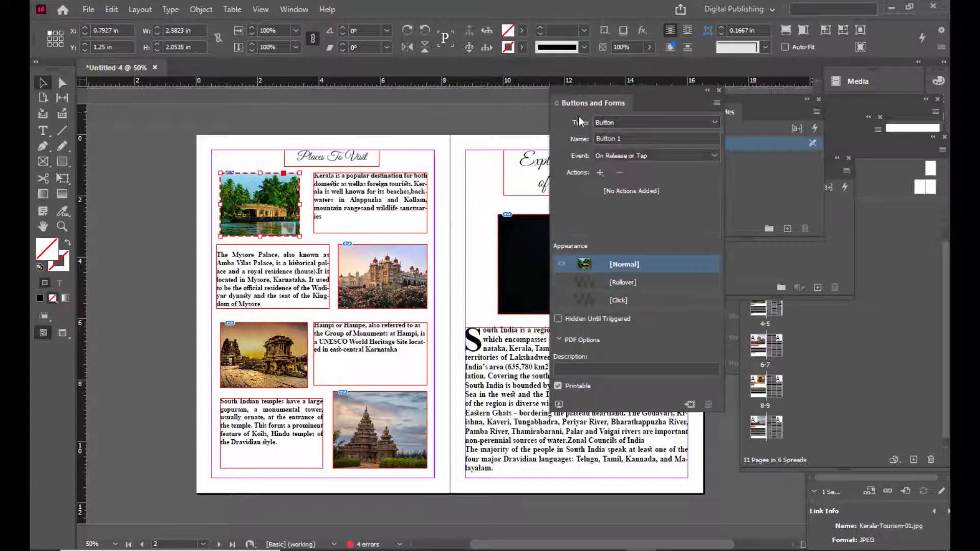
triple_click(633, 139)
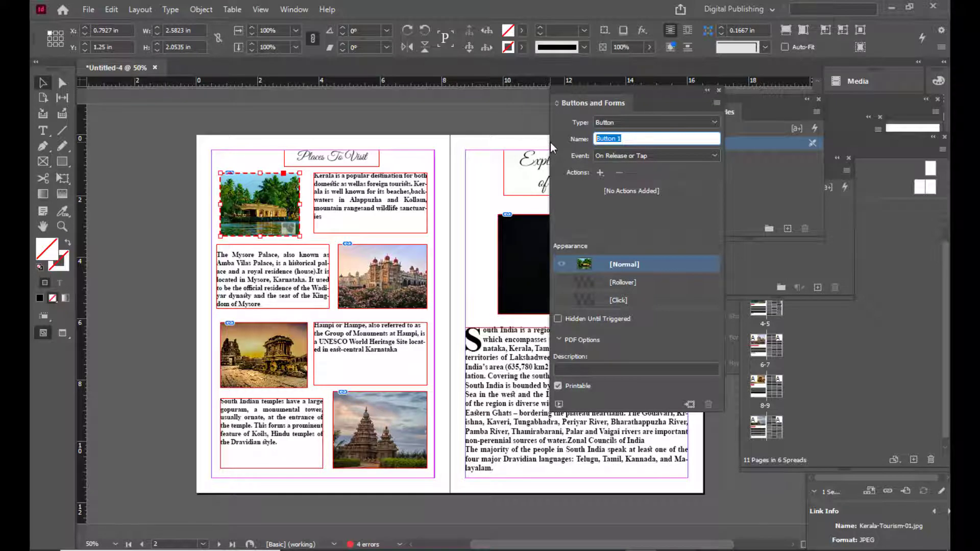
text(keralabtn)
drag(655, 90, 630, 100)
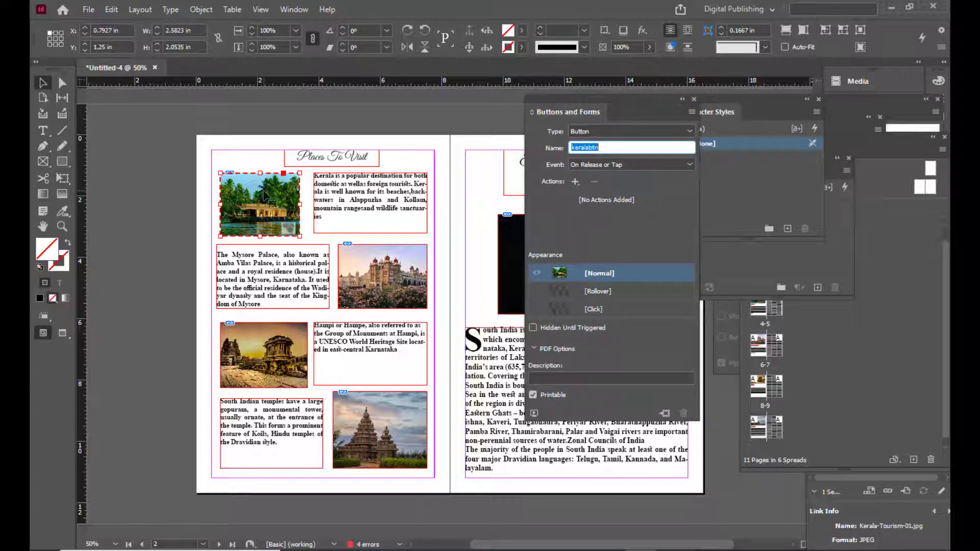
click(694, 99)
Select the Mysore Palace picture on page 2 and bring up Buttons and Forms, moving the floating panels aside.
click(406, 276)
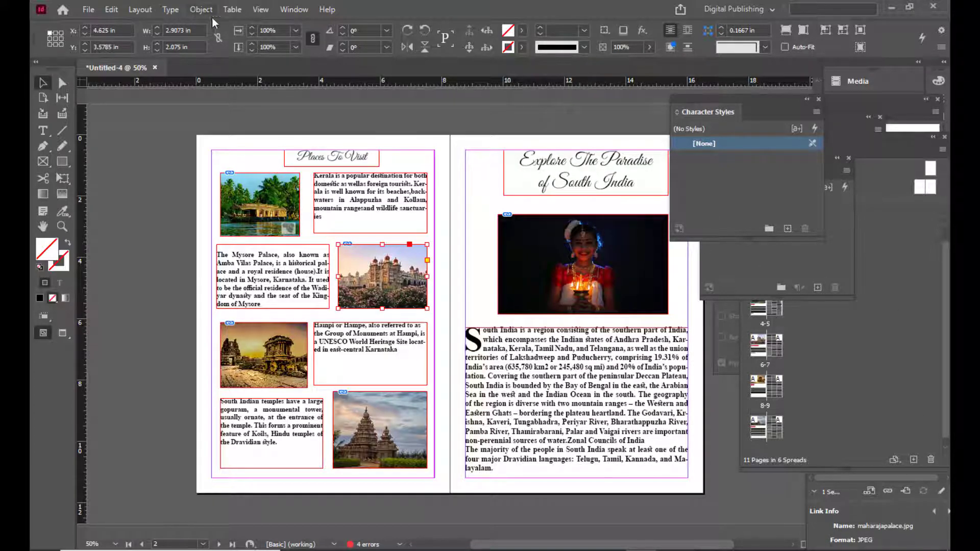
drag(688, 100, 486, 107)
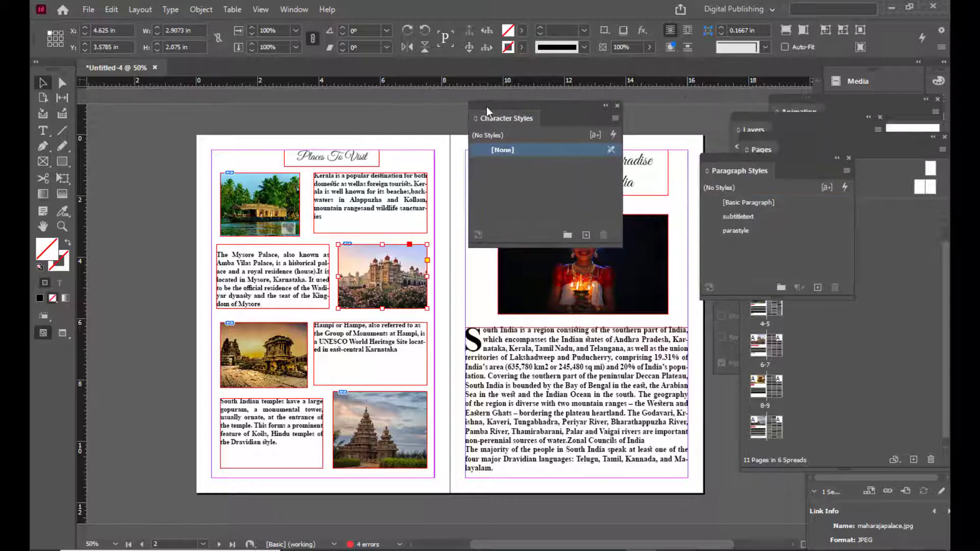
drag(828, 102, 714, 101)
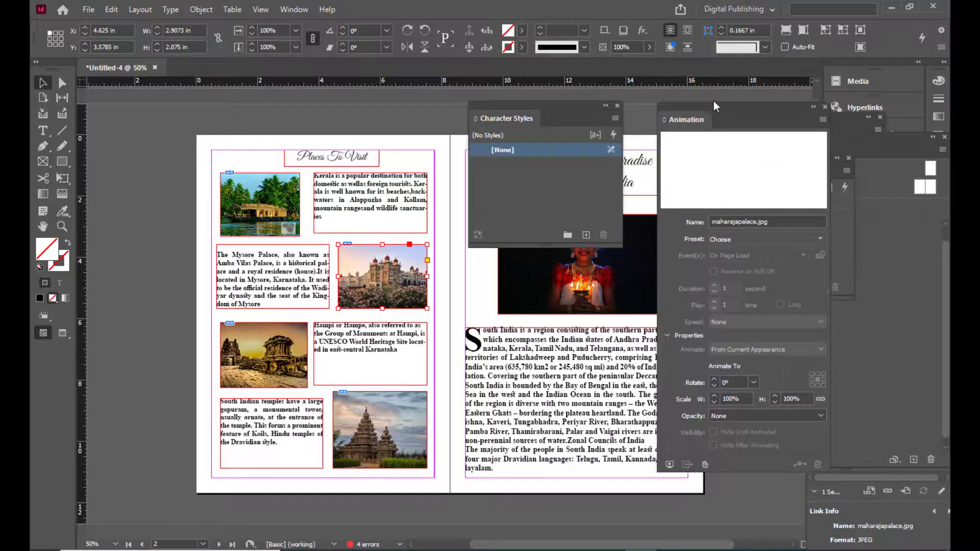
click(301, 11)
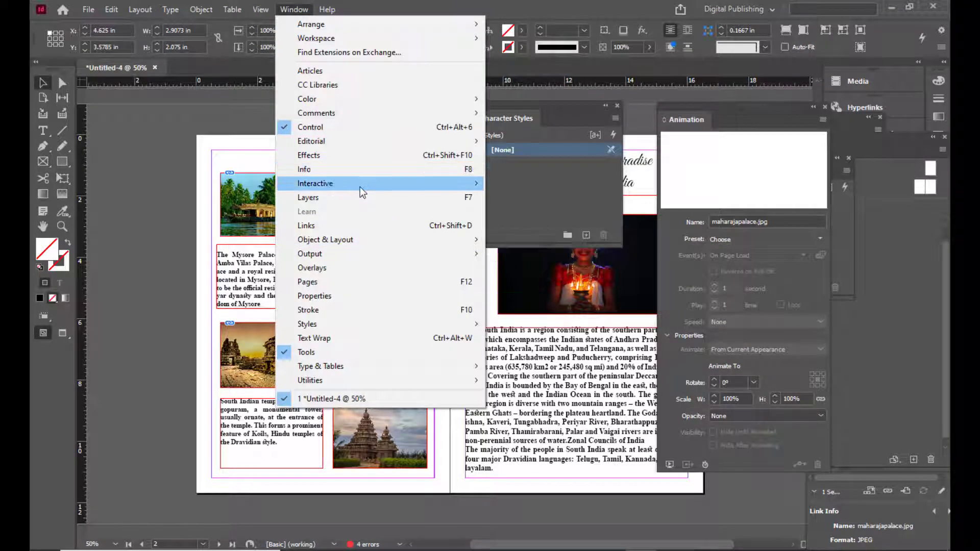
mouse_move(360, 187)
click(518, 209)
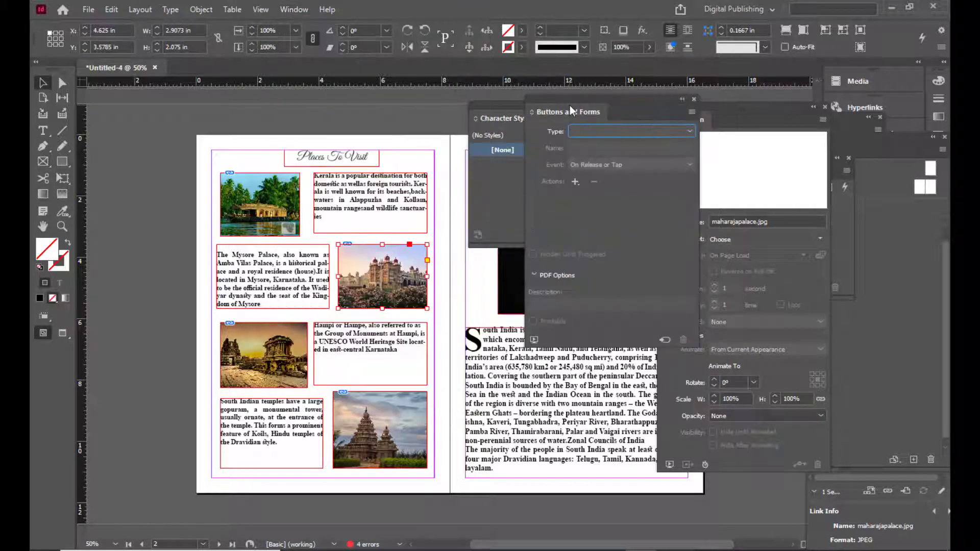
drag(569, 105, 593, 100)
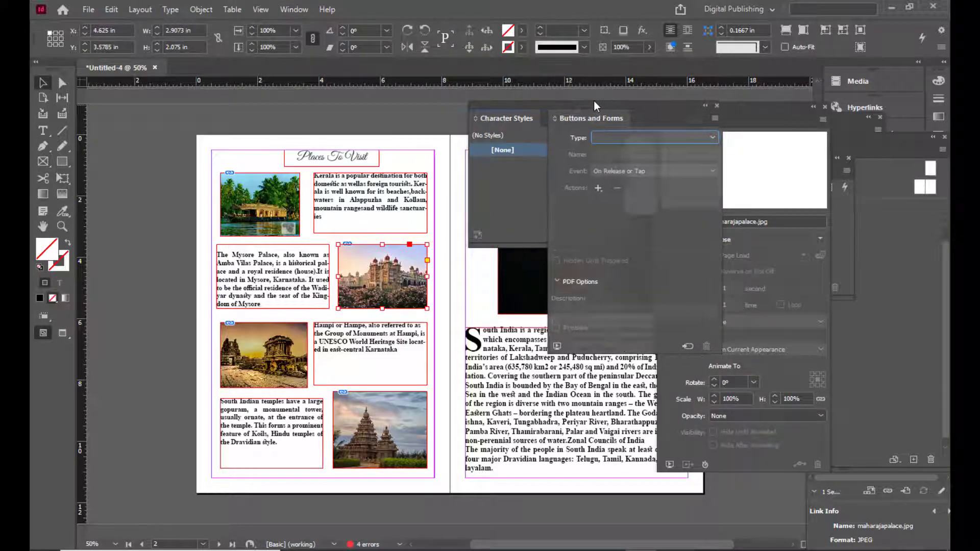
Convert the Mysore Palace picture to a button named mysorebtn.
click(690, 138)
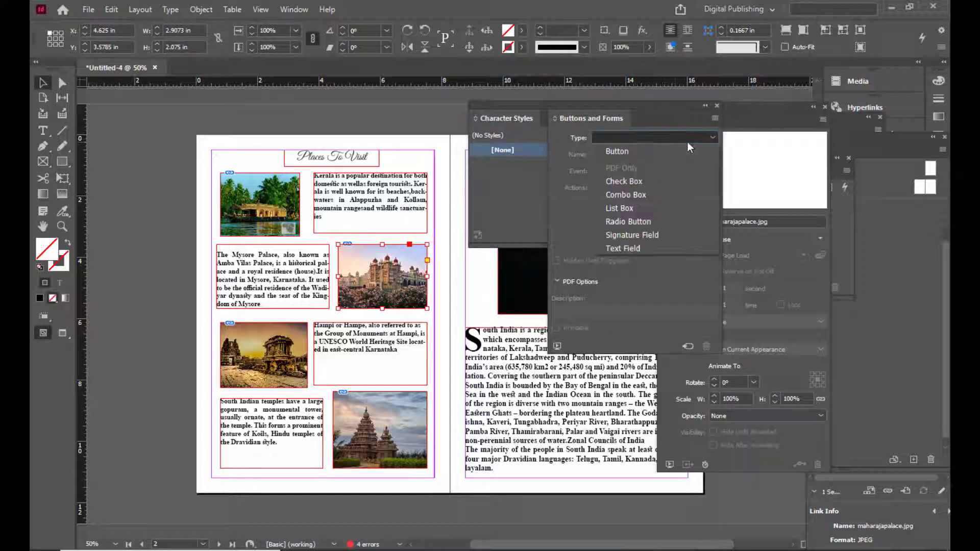
click(628, 153)
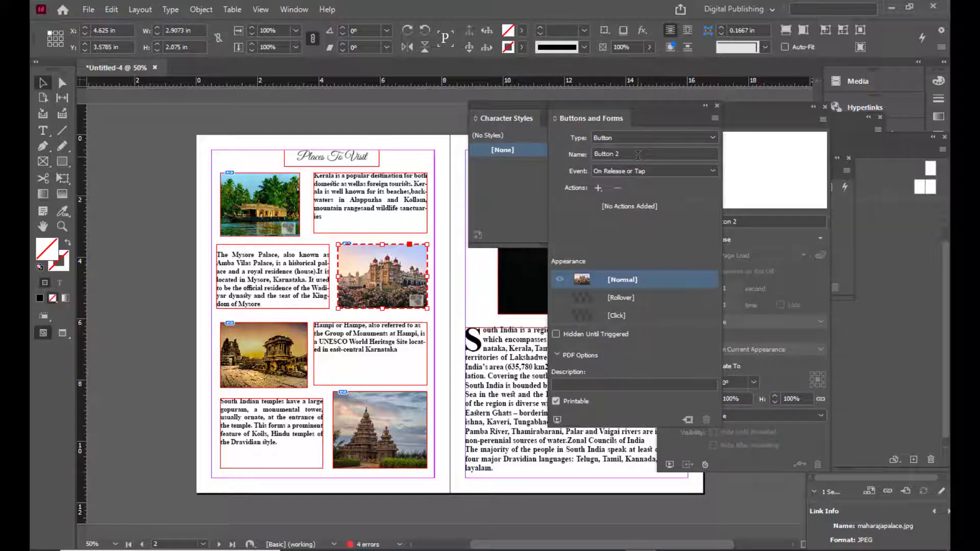
click(637, 155)
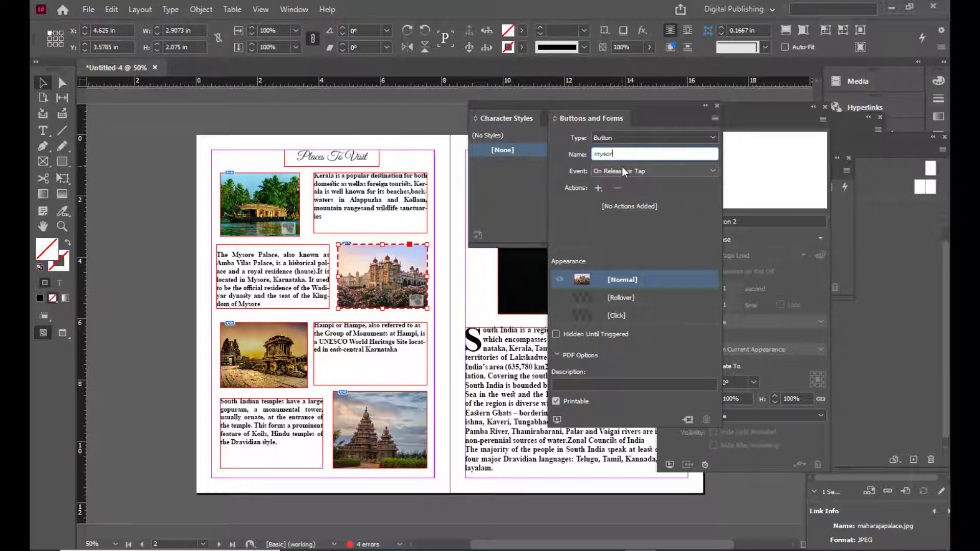
text(mysorebtn)
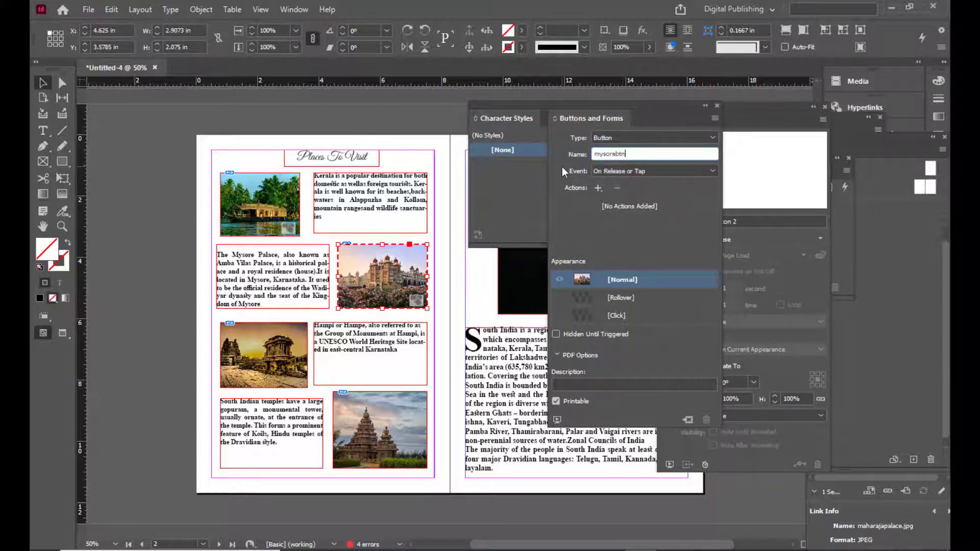
Convert the Hampi picture on page 2 to a button named hampibtn.
click(281, 372)
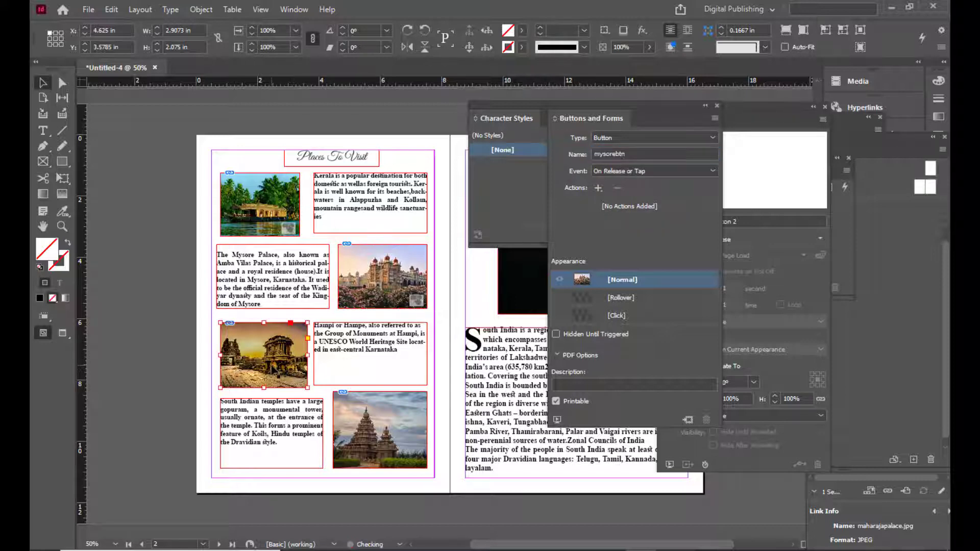
click(633, 138)
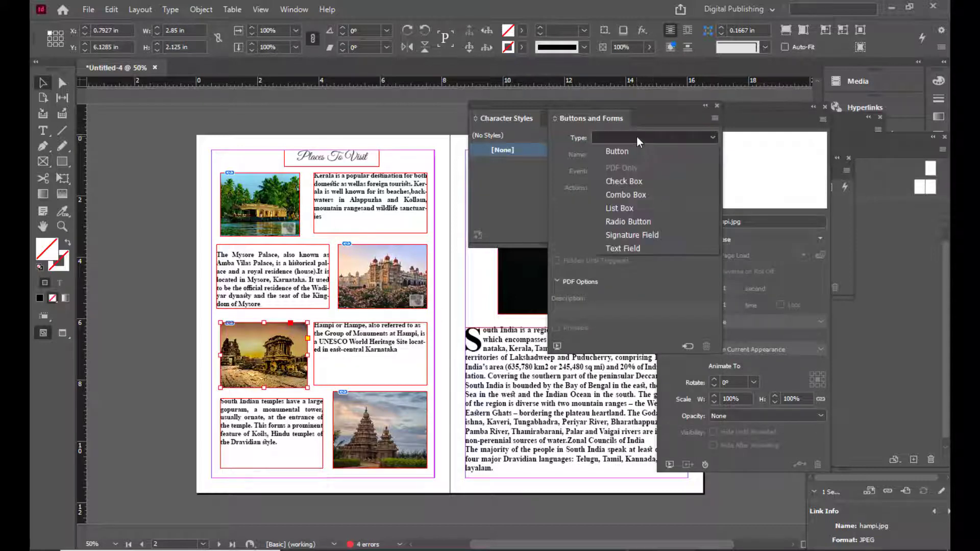
click(617, 151)
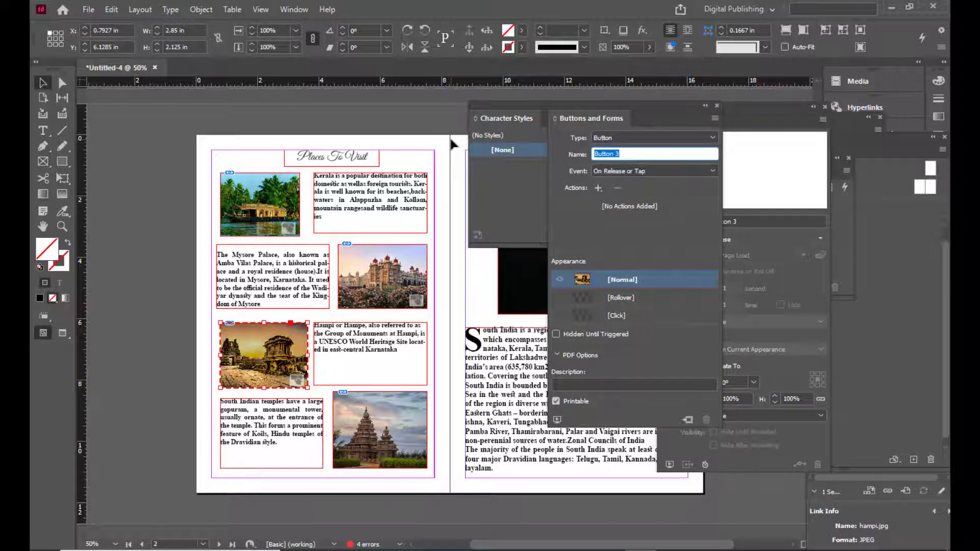
text(hampibtn)
Convert the South Indian temple picture on page 2 to a button named templebtn.
click(422, 418)
click(608, 137)
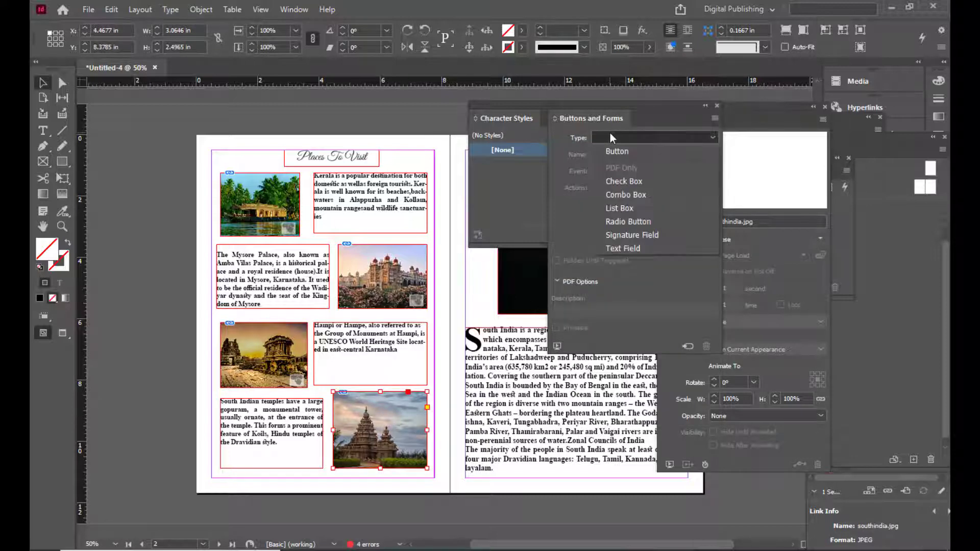
click(618, 152)
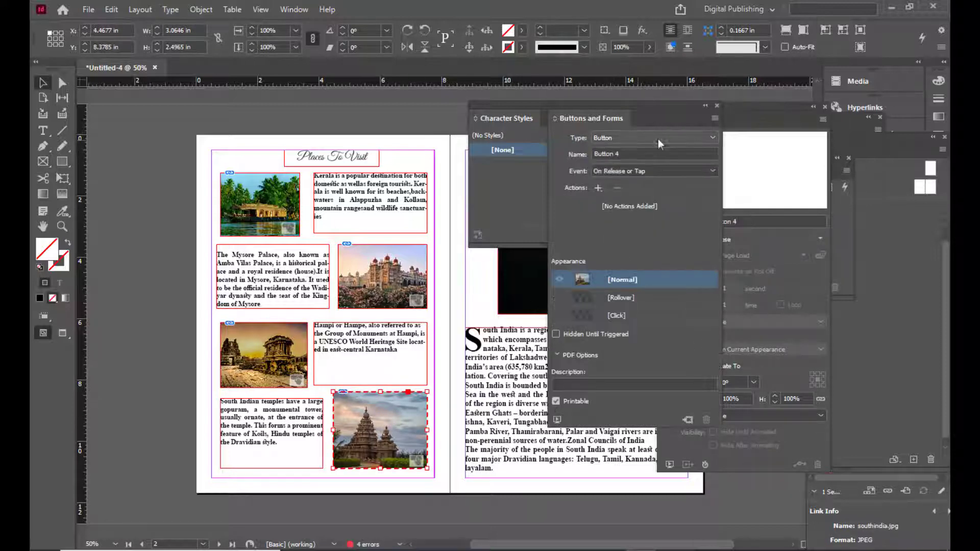
key(Tab)
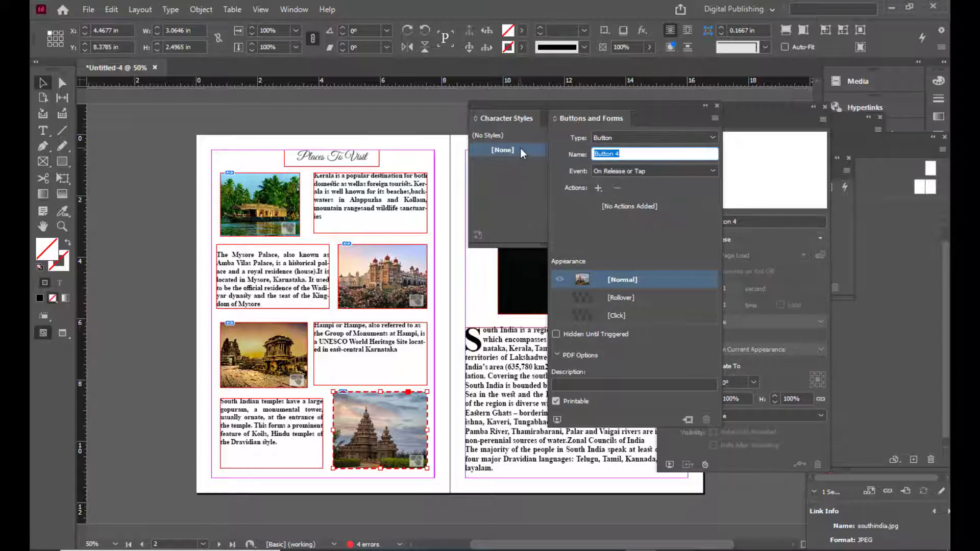
text(templebtn)
drag(586, 106, 619, 103)
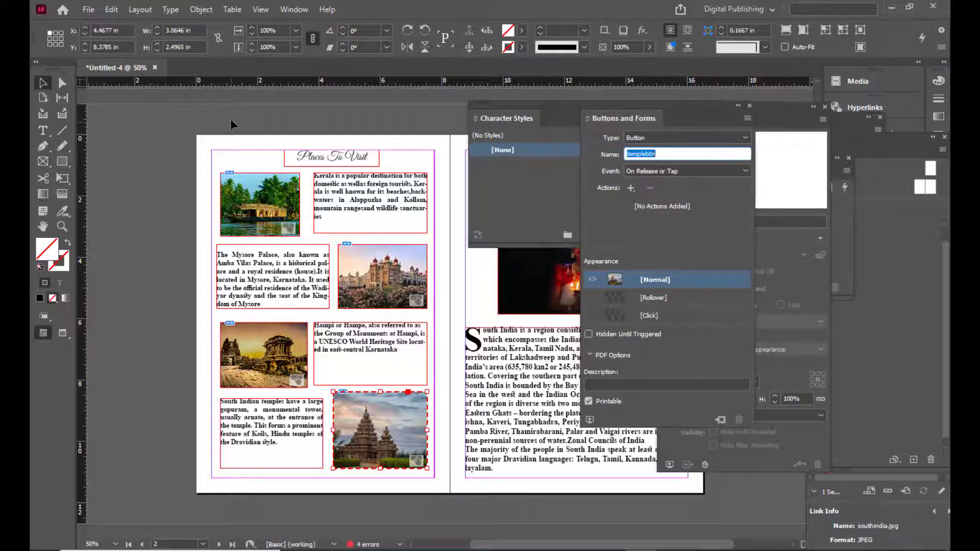
Check the Kerala and temple picture buttons, and look through the Kerala and Mysore Palace article spreads.
click(298, 108)
click(258, 204)
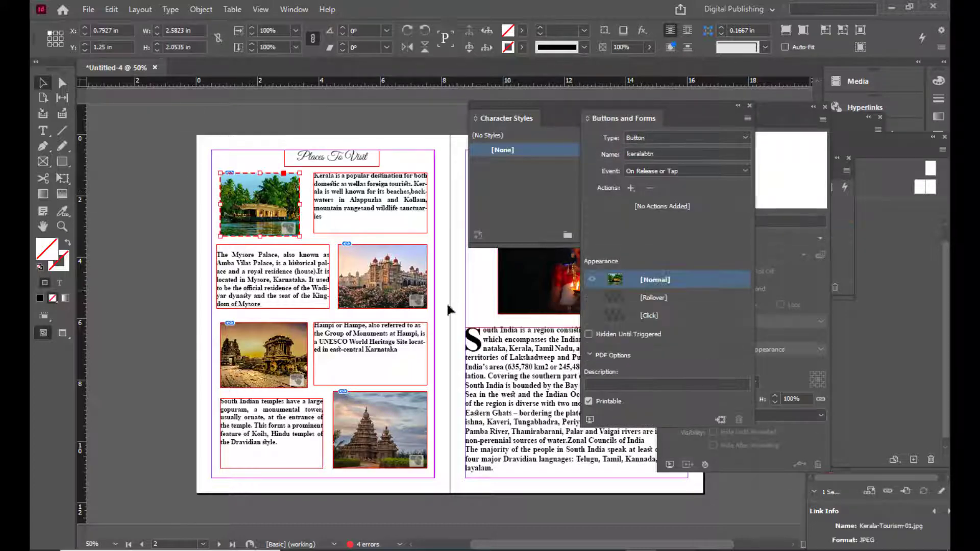
click(363, 408)
drag(534, 106, 712, 106)
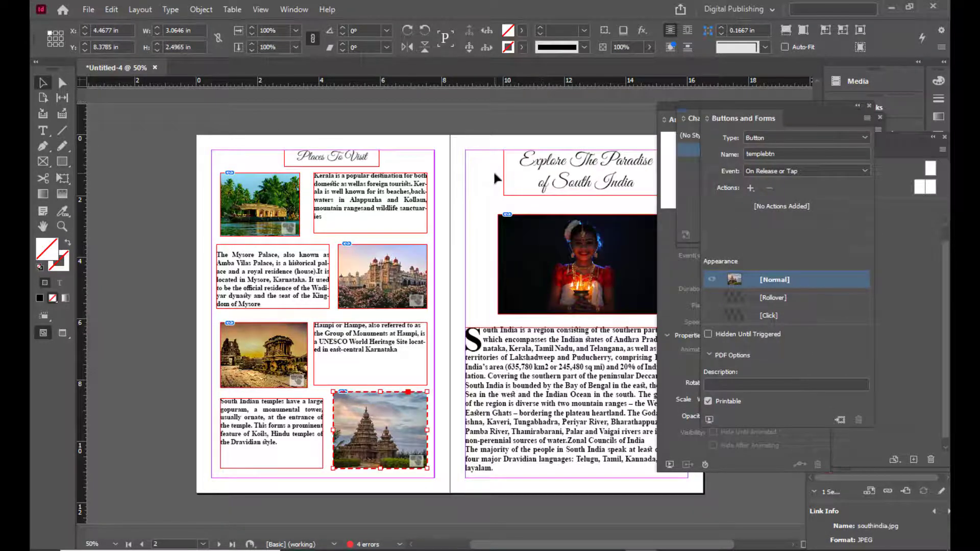
key(space)
drag(516, 191, 453, 159)
scroll(454, 158, down, 10)
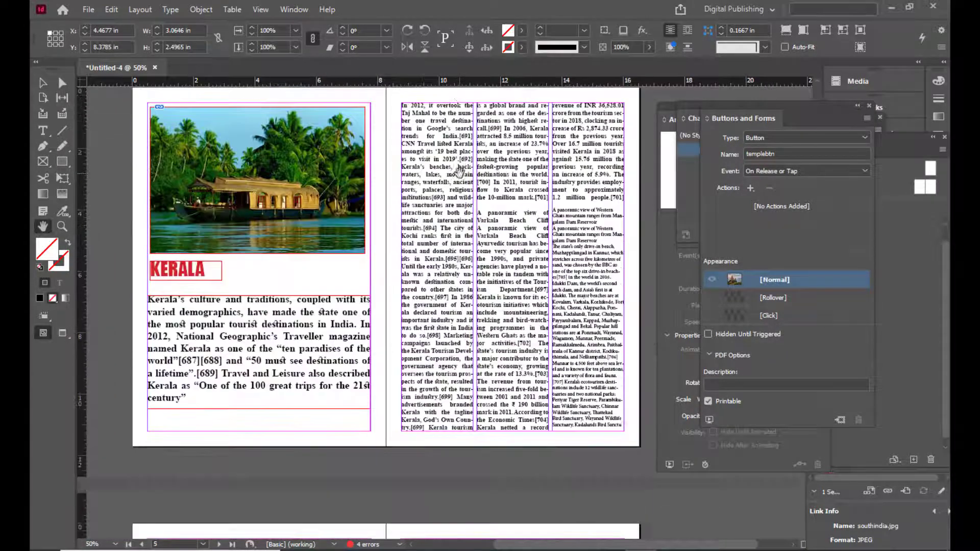
scroll(459, 172, up, 5)
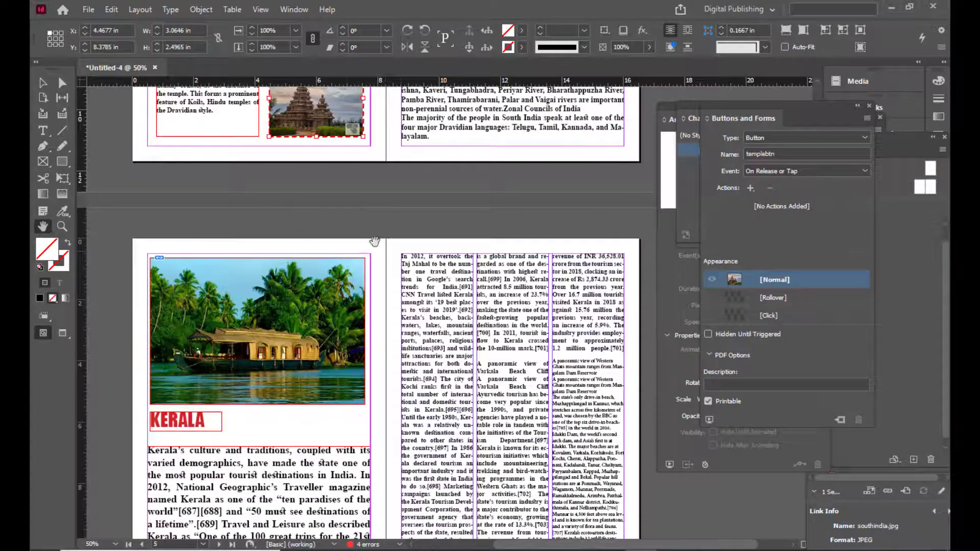
scroll(453, 287, down, 8)
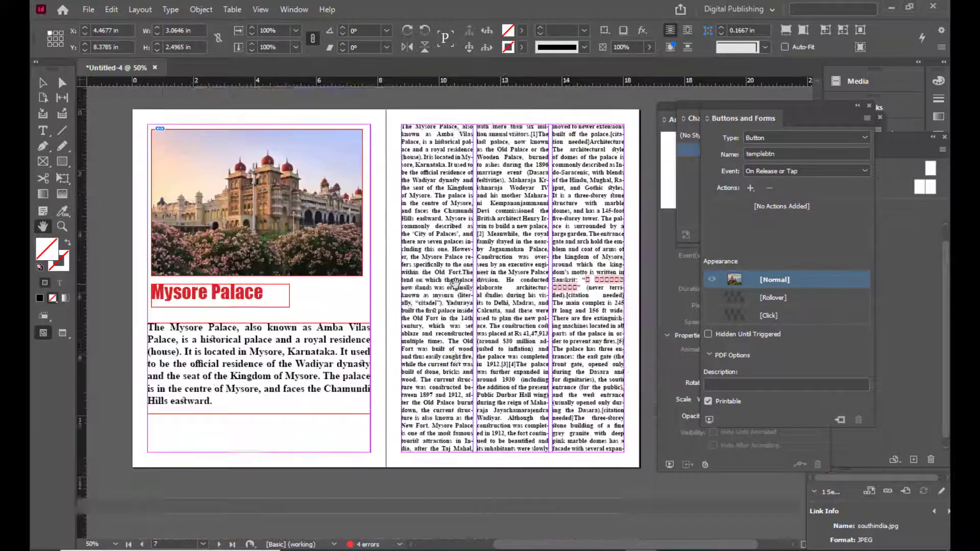
scroll(454, 281, up, 7)
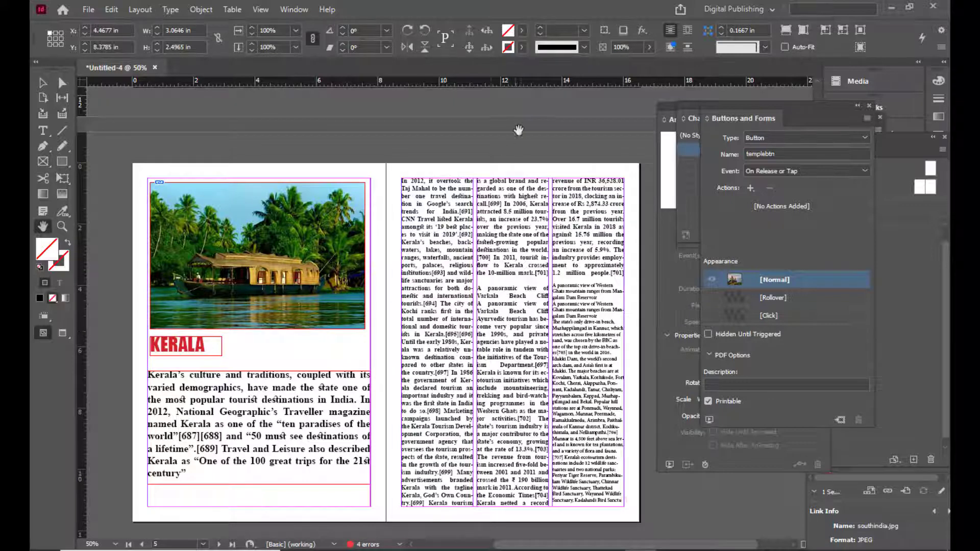
Bring up Bookmarks and arrange it beside Pages, moving Buttons and Forms out of the way.
drag(714, 104, 550, 112)
click(300, 12)
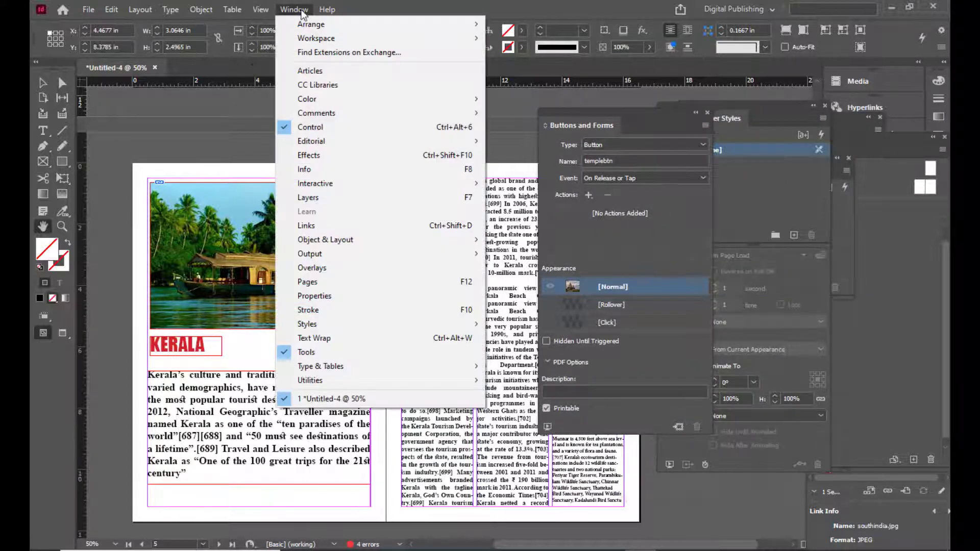
mouse_move(341, 186)
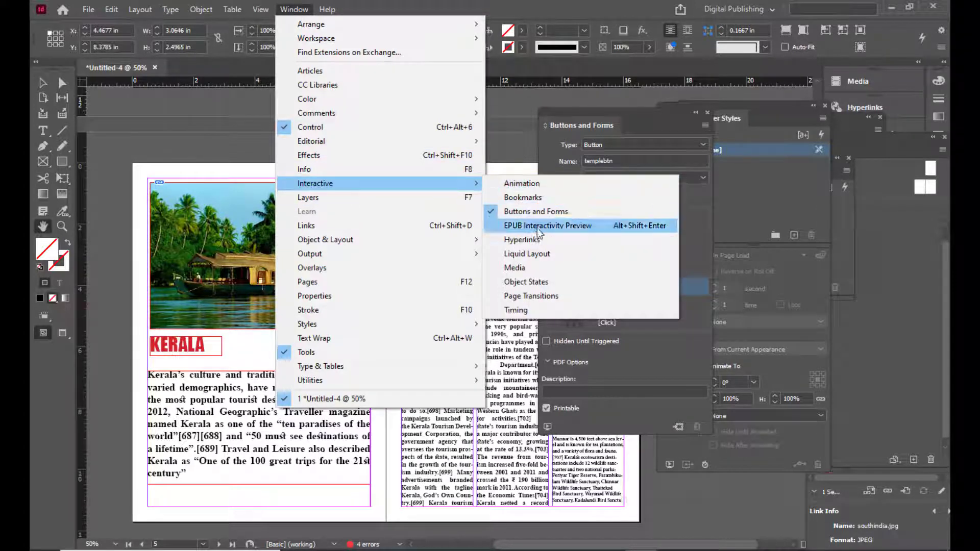
click(560, 197)
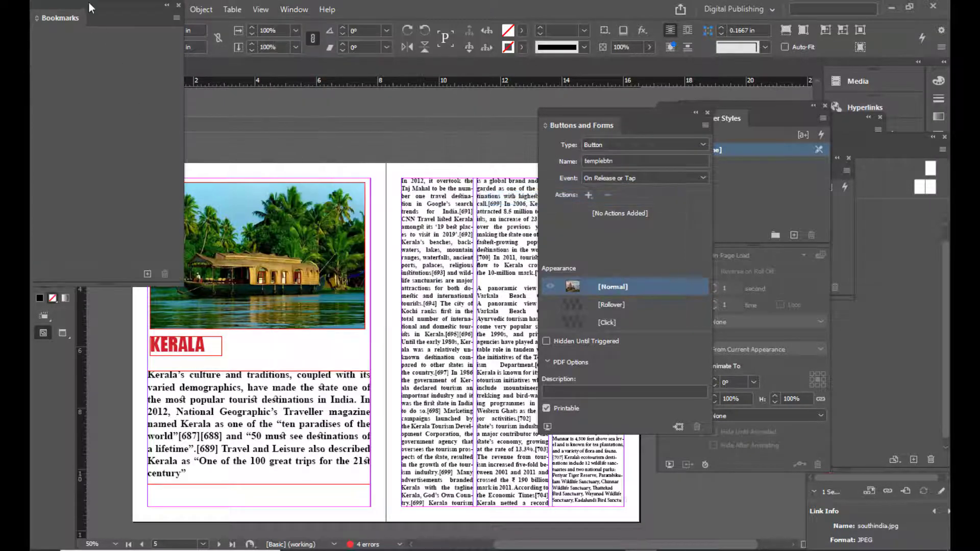
drag(559, 112, 397, 107)
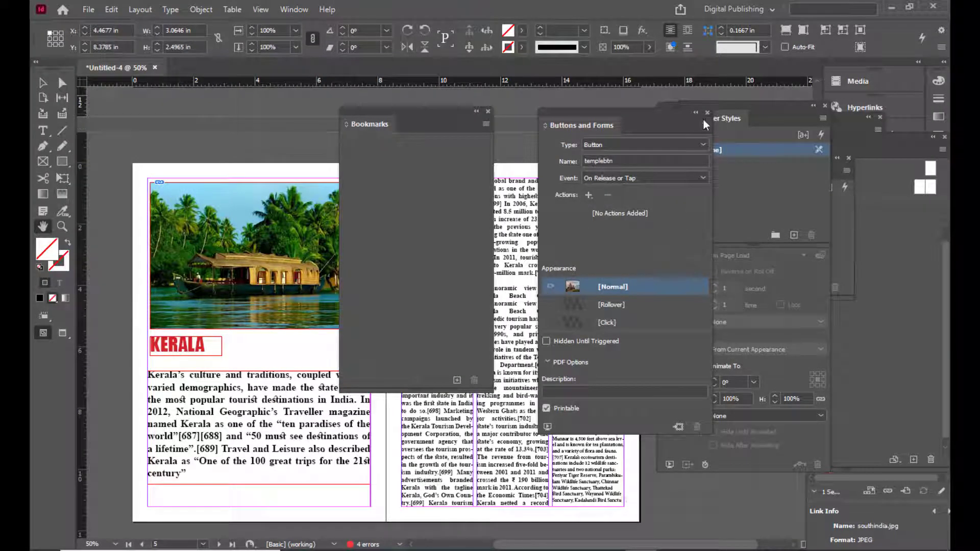
drag(639, 114, 742, 271)
drag(872, 141, 737, 102)
mouse_move(416, 112)
mouse_down()
mouse_move(451, 106)
mouse_move(412, 102)
mouse_up()
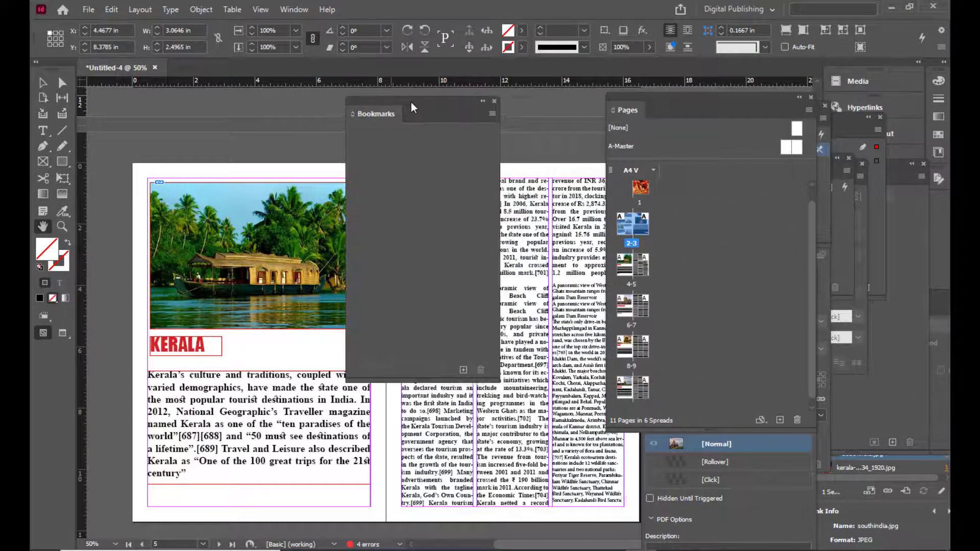
Select page 4, the Kerala article page, and add a bookmark named kerala.
click(626, 267)
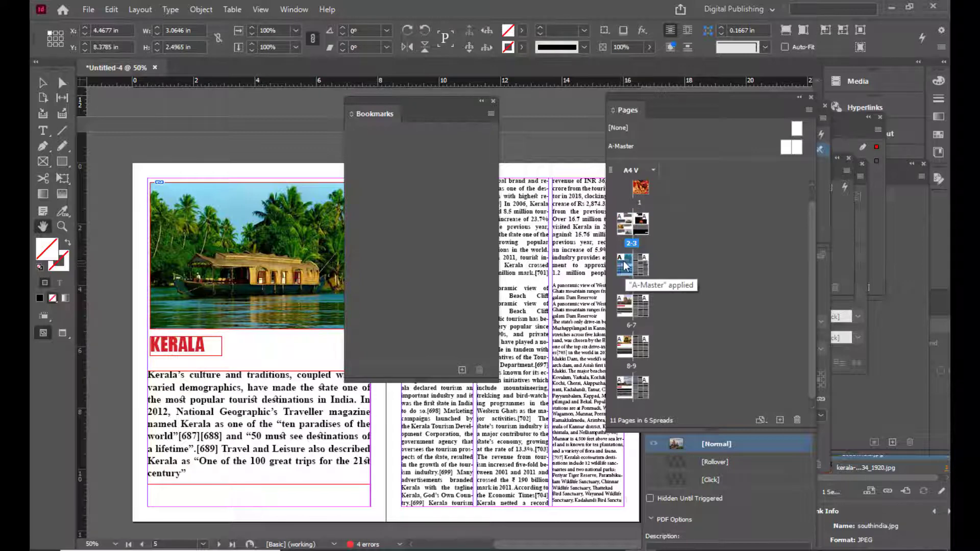
drag(407, 95, 431, 97)
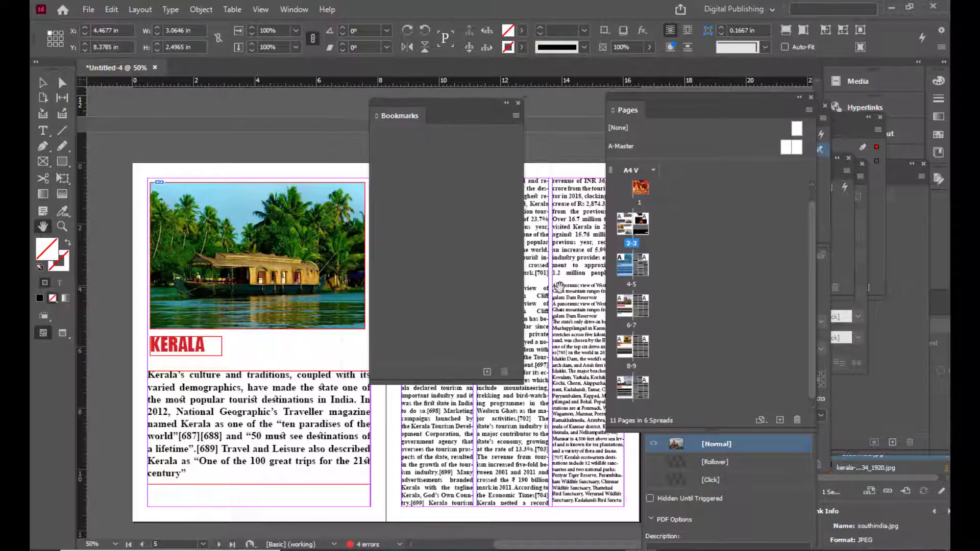
click(487, 372)
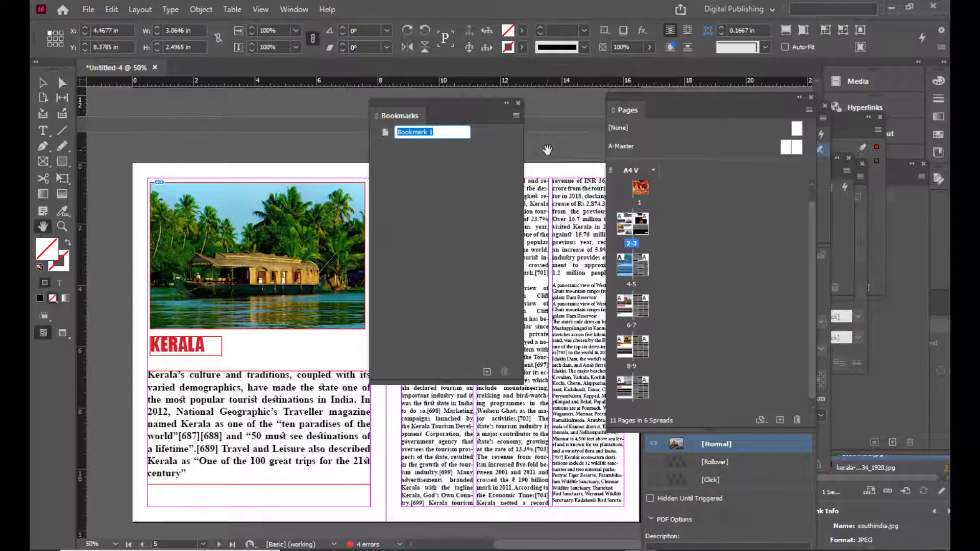
text(kerala)
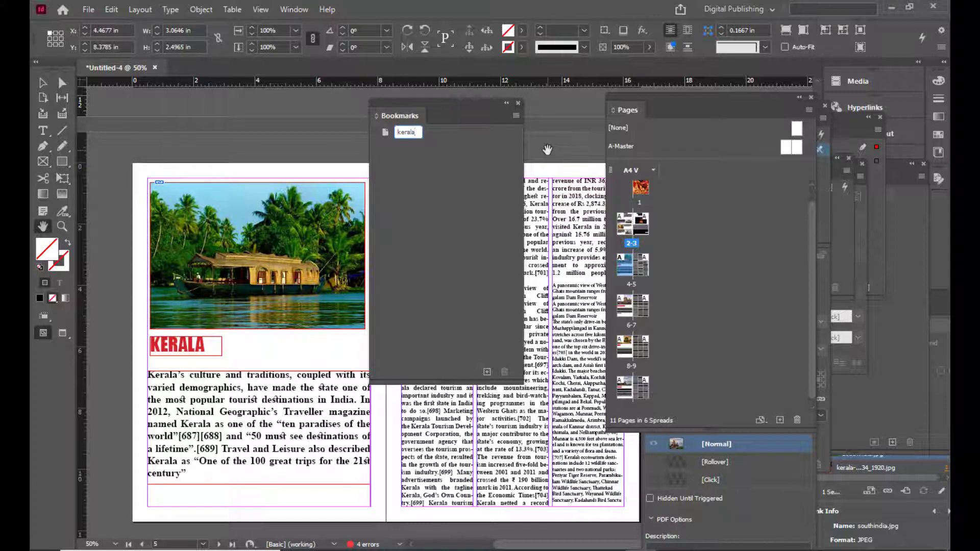
click(457, 142)
drag(435, 104, 448, 104)
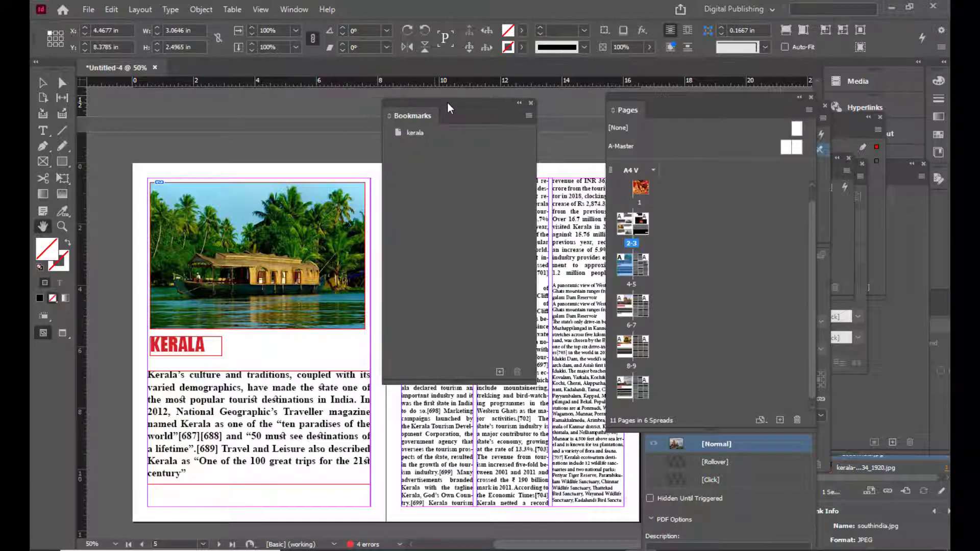
Go to page 6, the Mysore Palace article page, and add a bookmark named mysore.
double_click(627, 310)
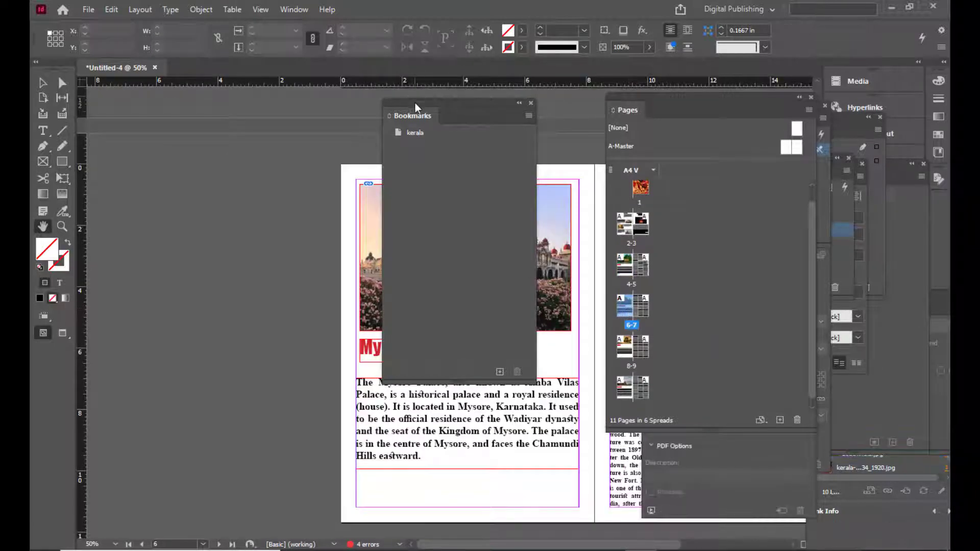
drag(414, 105, 173, 118)
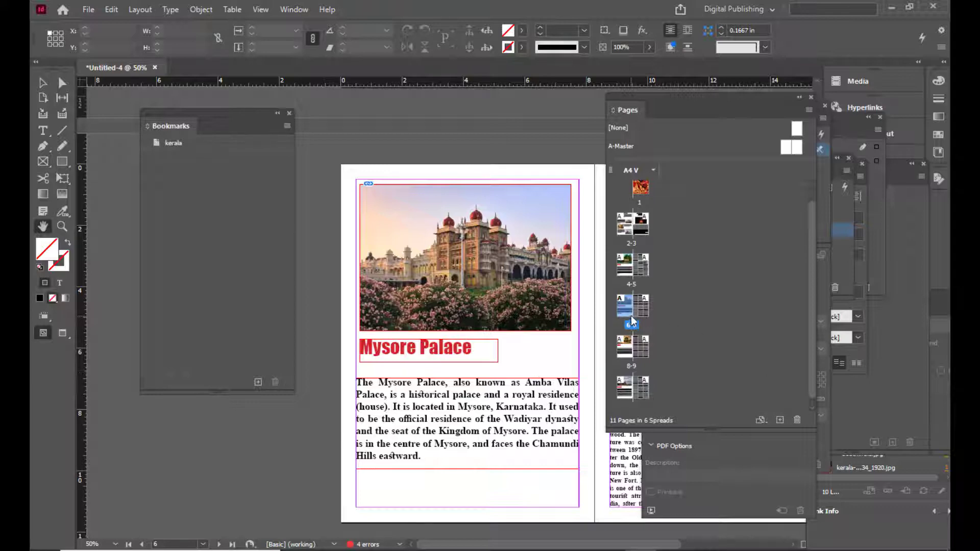
click(258, 383)
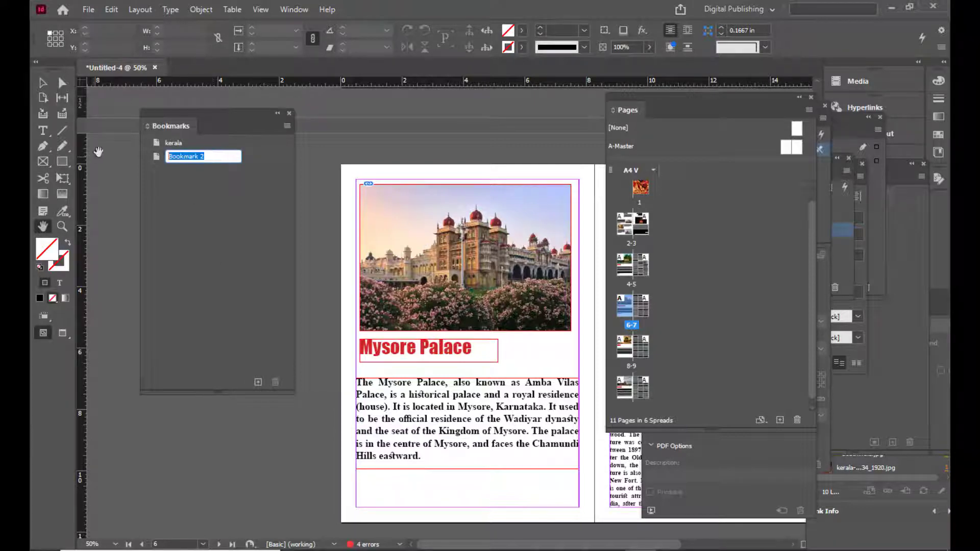
text(my)
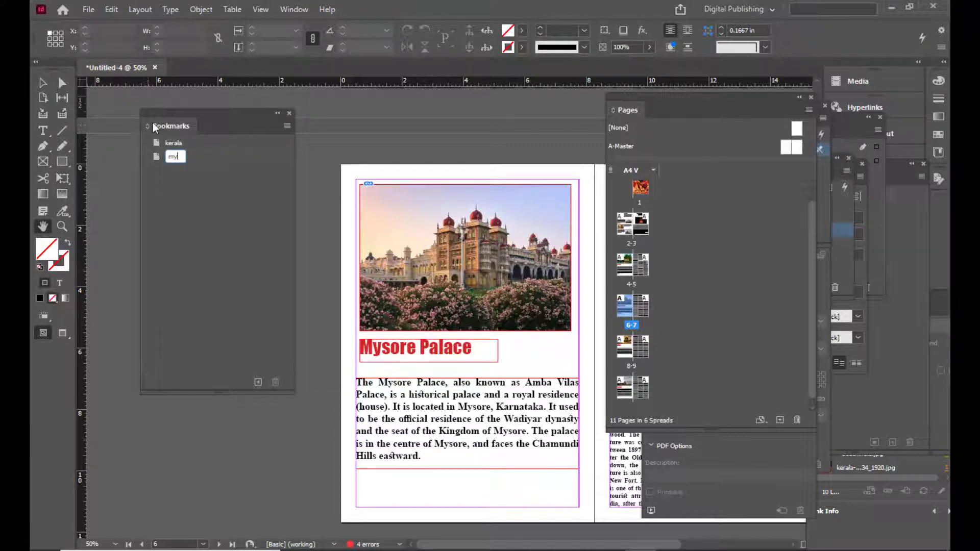
text(sore)
click(236, 204)
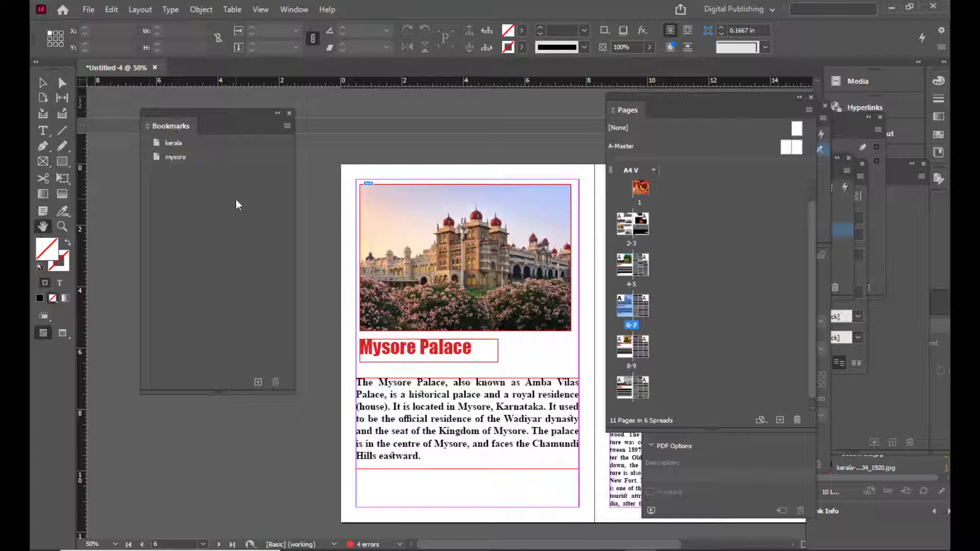
Go to page 8, the Hampi article page, and add a bookmark named hampi.
double_click(623, 350)
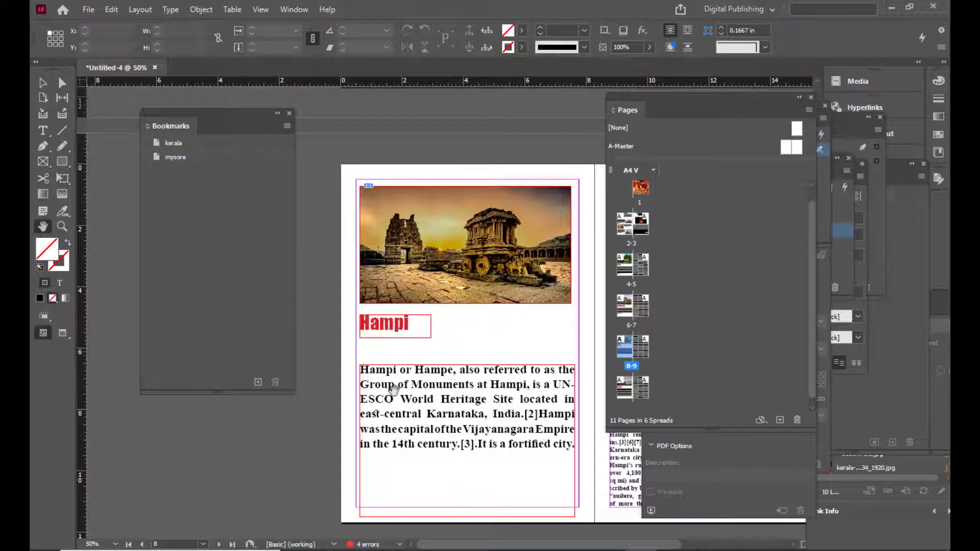
click(257, 382)
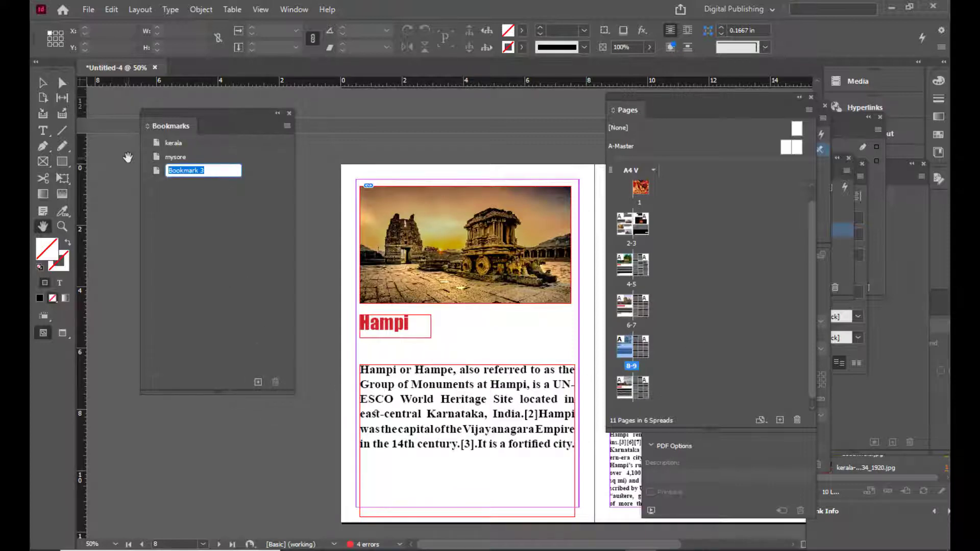
text(hampi)
key(Return)
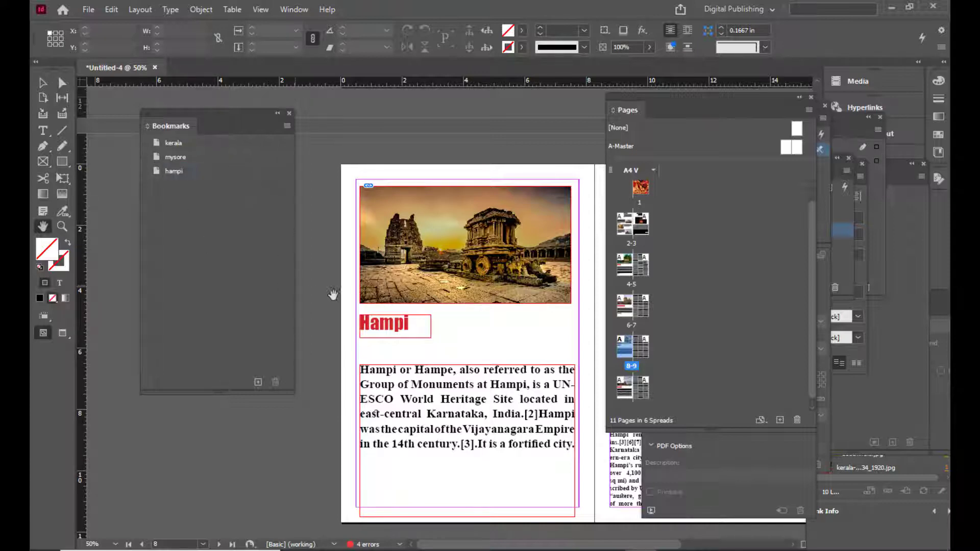
Go to page 10, the Temples article page, and add a bookmark named temples.
double_click(627, 388)
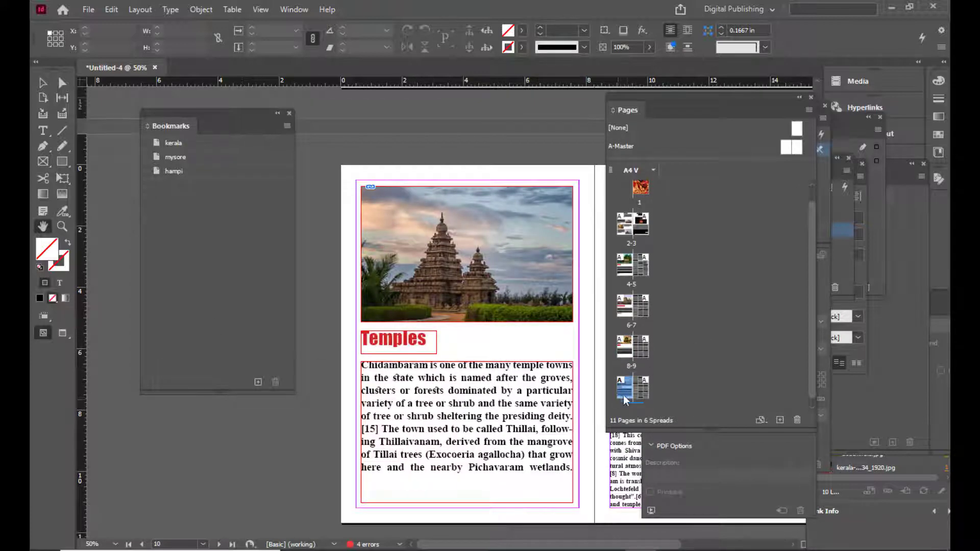
click(257, 382)
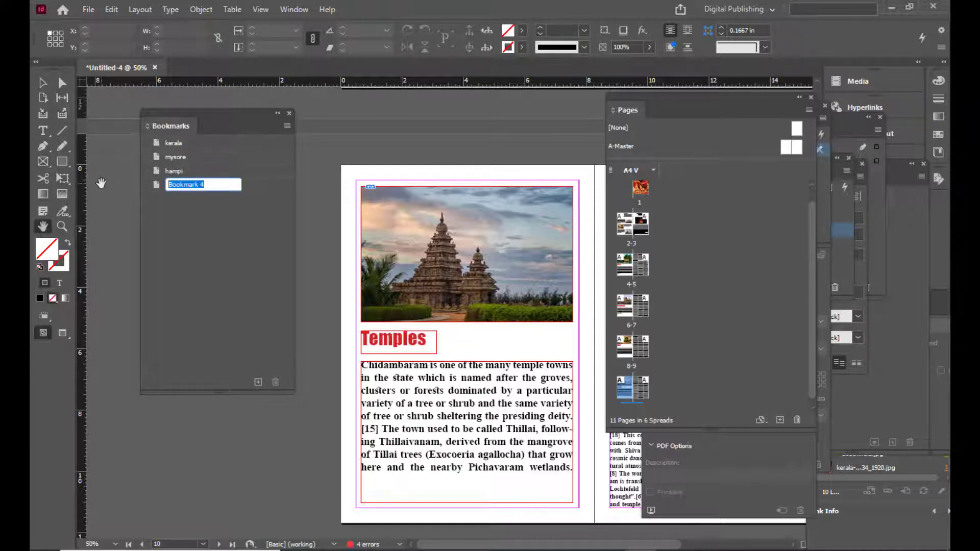
text(temples)
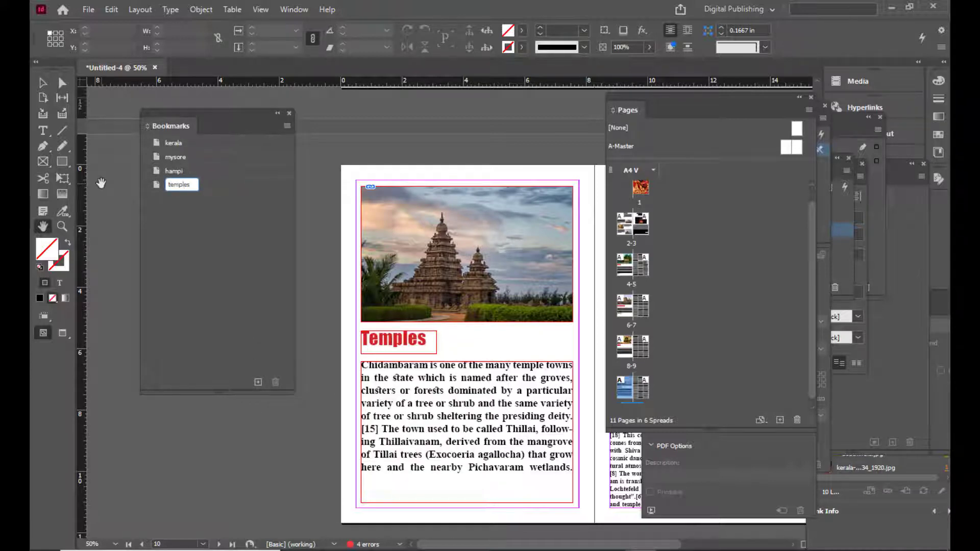
key(Return)
drag(221, 114, 238, 112)
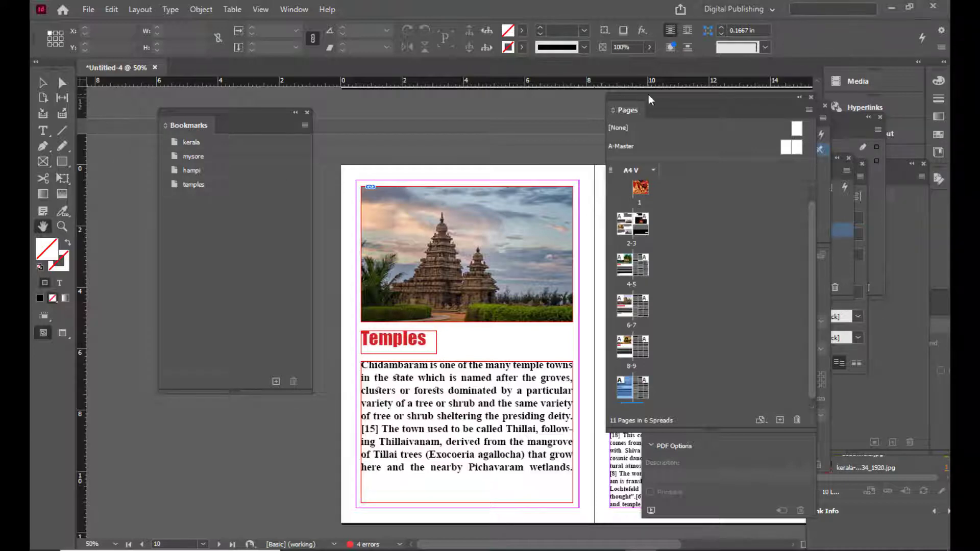
drag(648, 94, 660, 95)
Select the Kerala picture on the Places To Visit page and arrange Bookmarks, Pages, and Buttons and Forms so the button settings are accessible.
scroll(502, 201, up, 10)
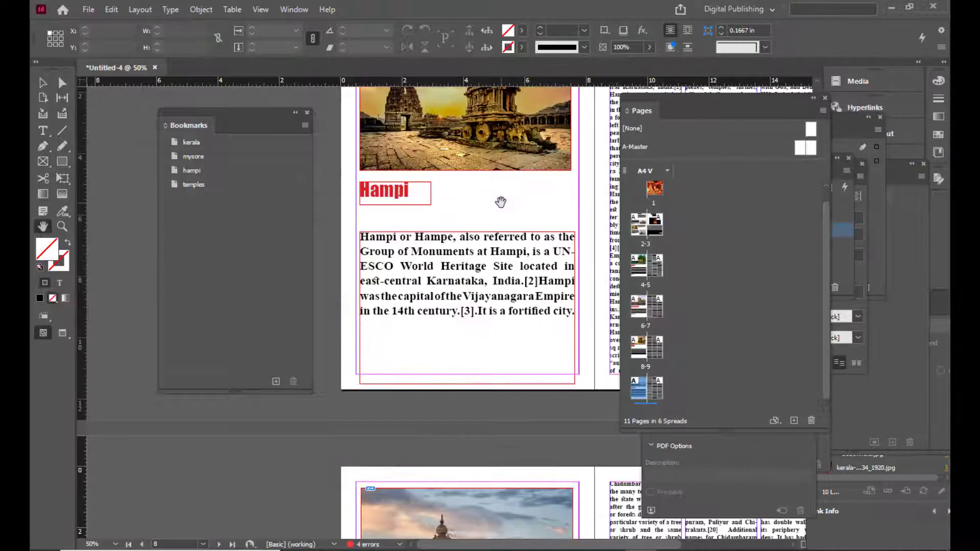
scroll(502, 201, up, 12)
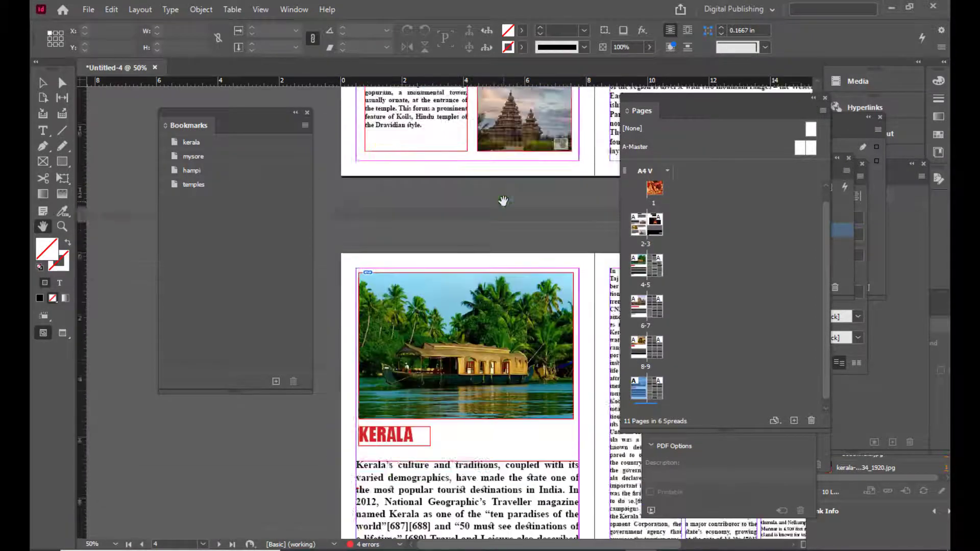
scroll(503, 201, down, 3)
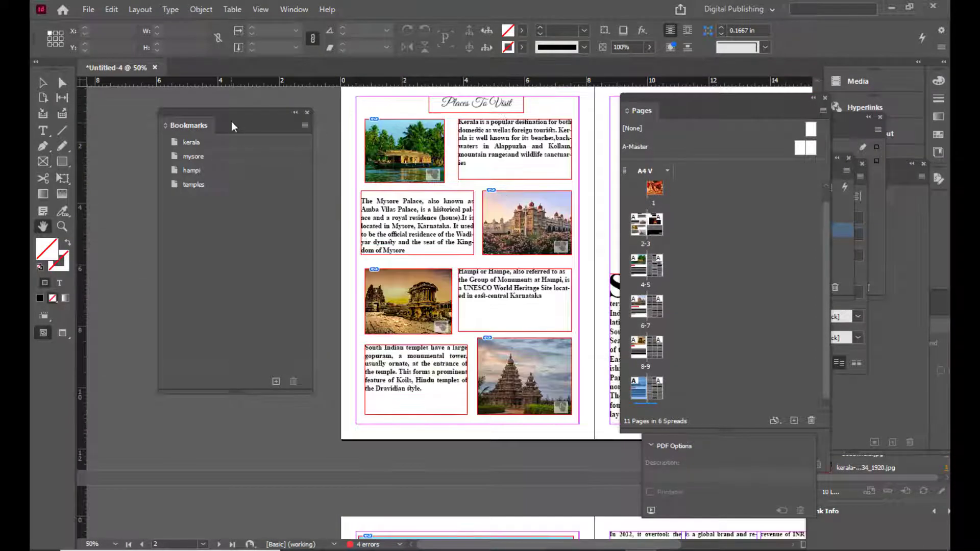
drag(235, 120, 198, 145)
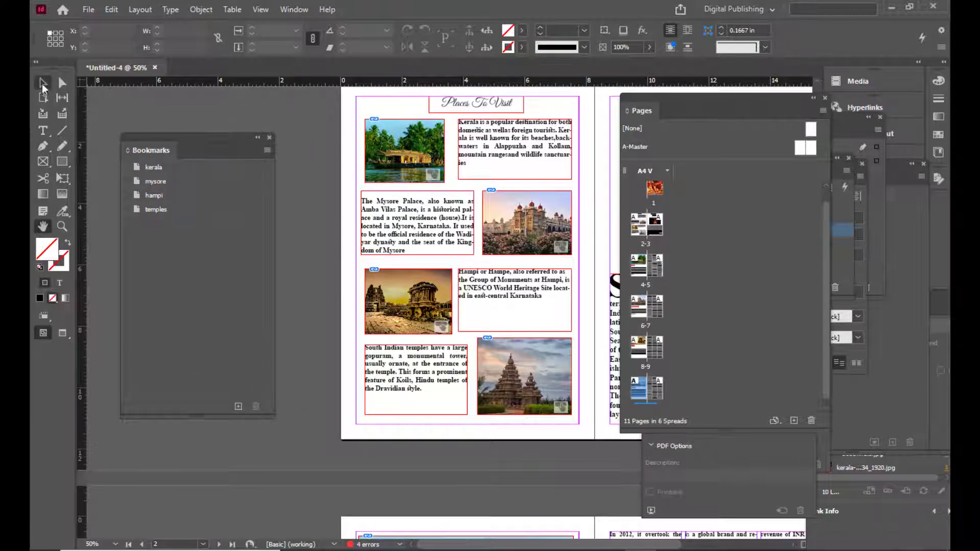
click(43, 82)
click(405, 154)
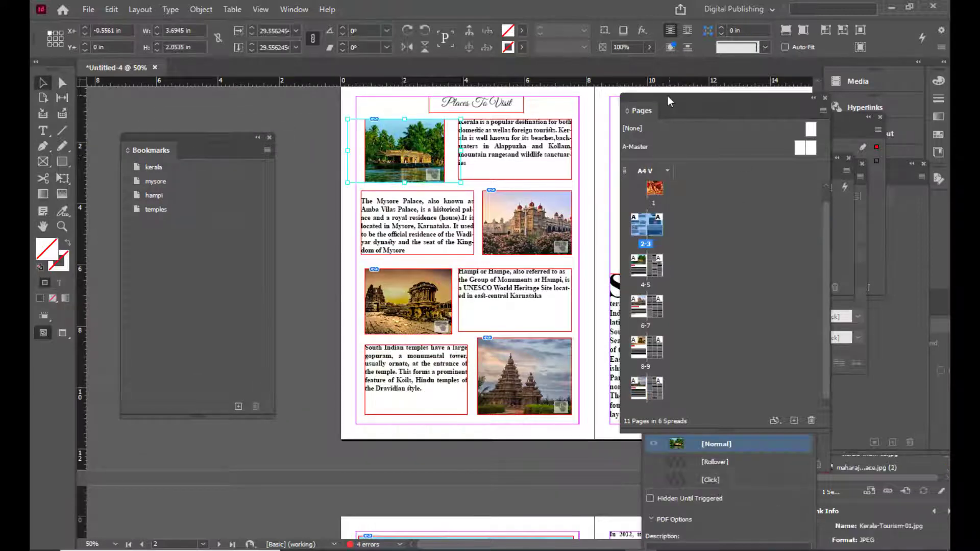
drag(667, 94, 442, 207)
drag(647, 271, 605, 83)
drag(464, 203, 797, 327)
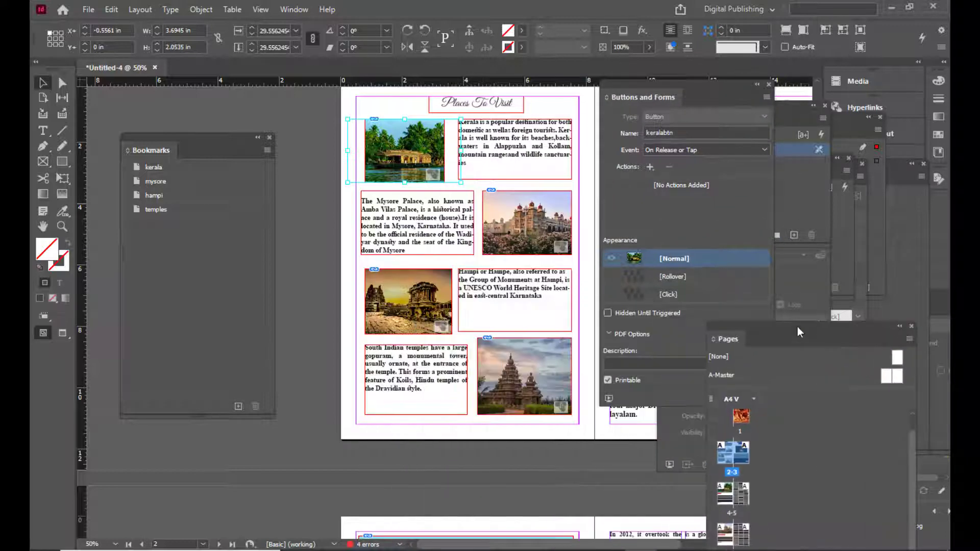
drag(650, 81, 635, 88)
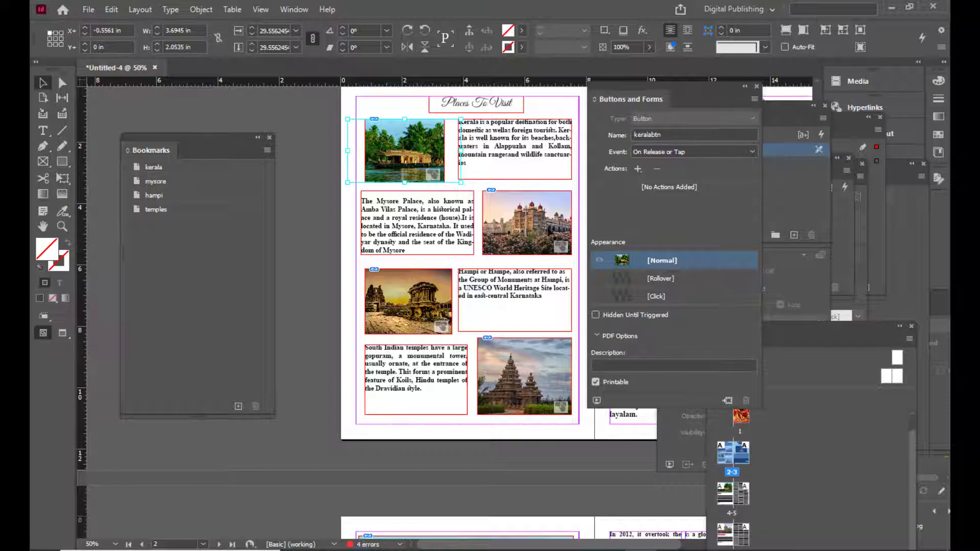
drag(623, 90, 635, 90)
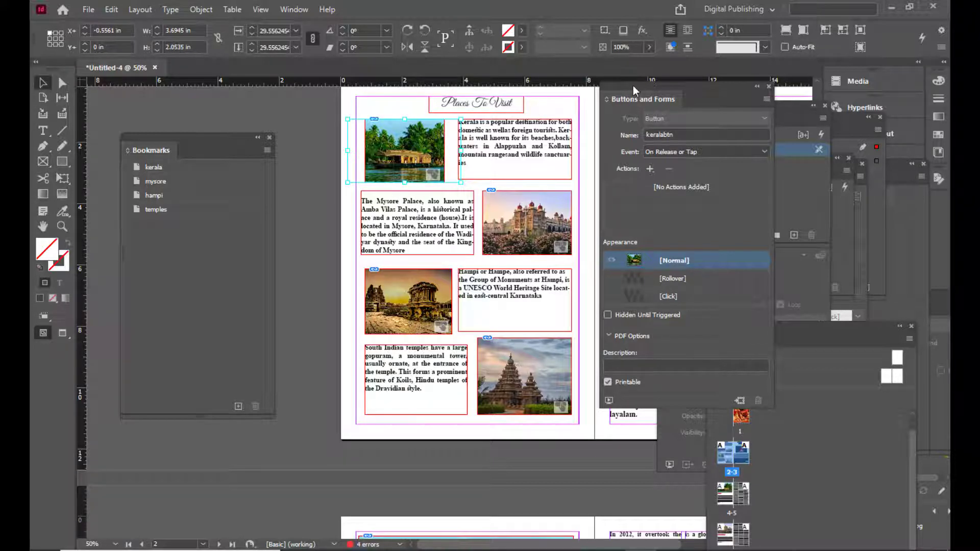
drag(632, 86, 606, 85)
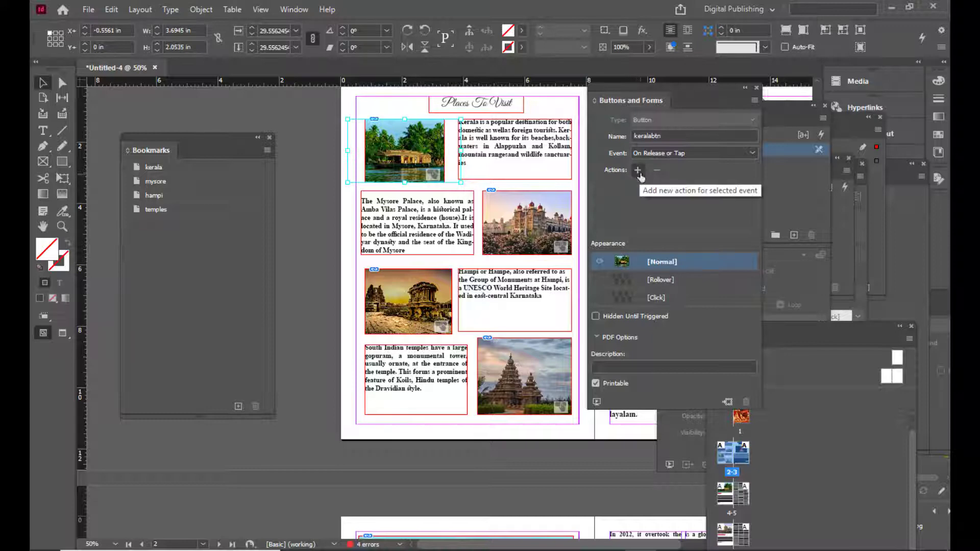
Add a Go To Destination action to keralabtn on release or tap, with the kerala bookmark as destination.
click(638, 171)
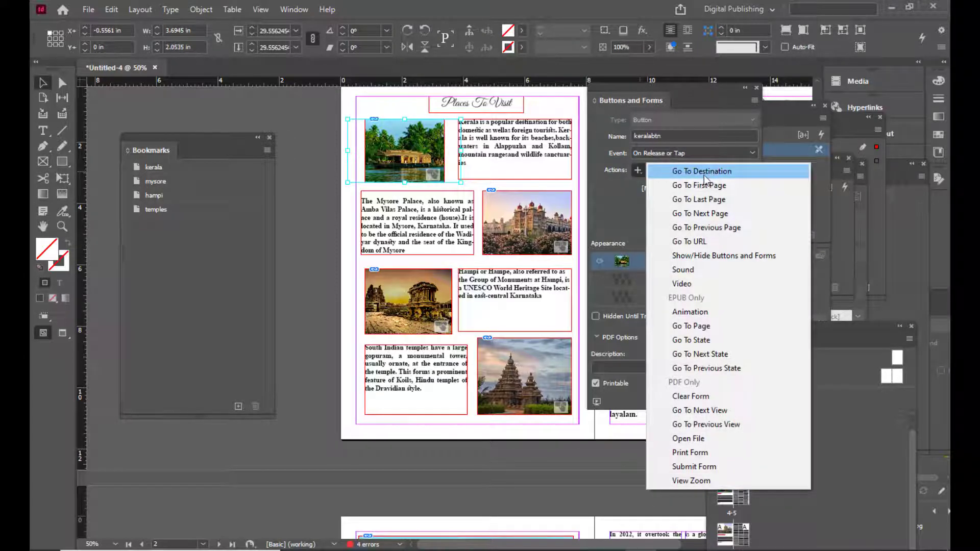
click(736, 171)
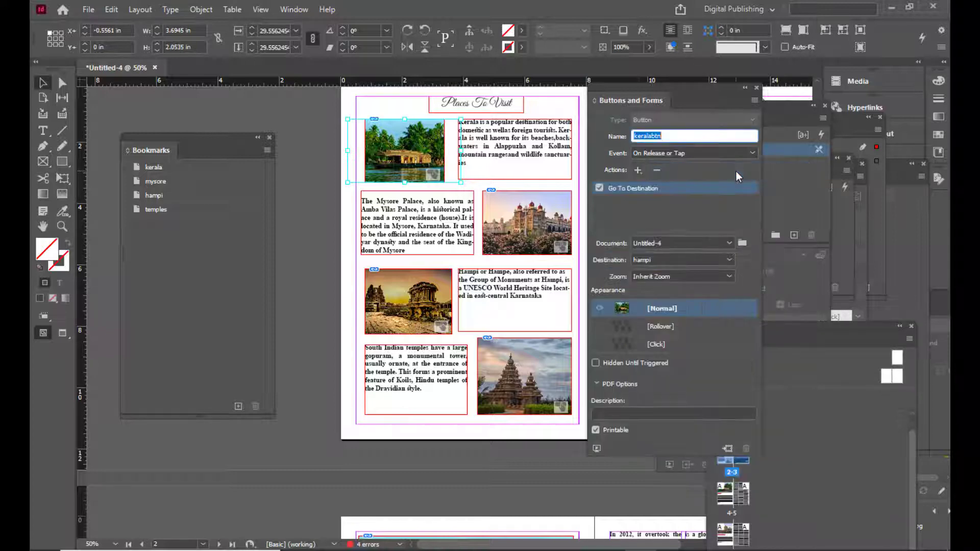
drag(610, 87, 622, 53)
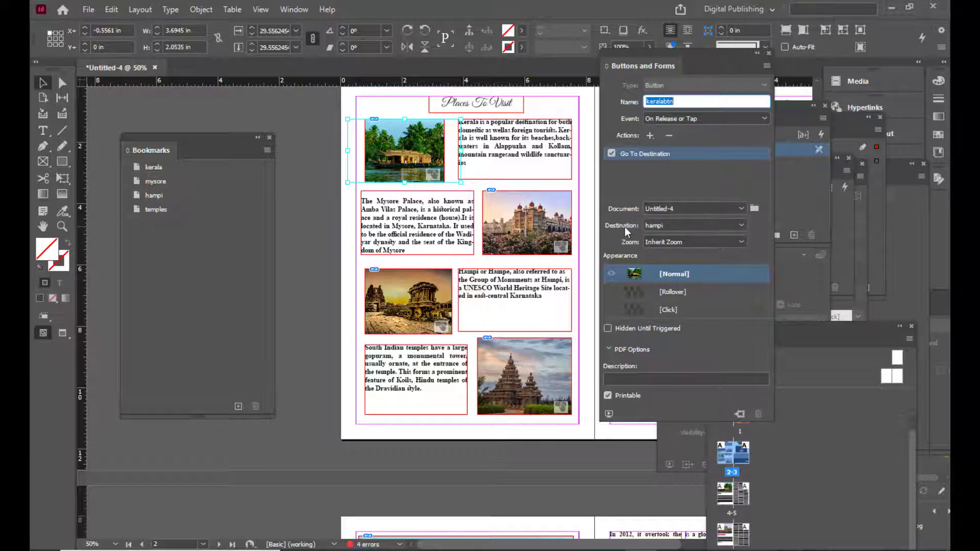
click(740, 225)
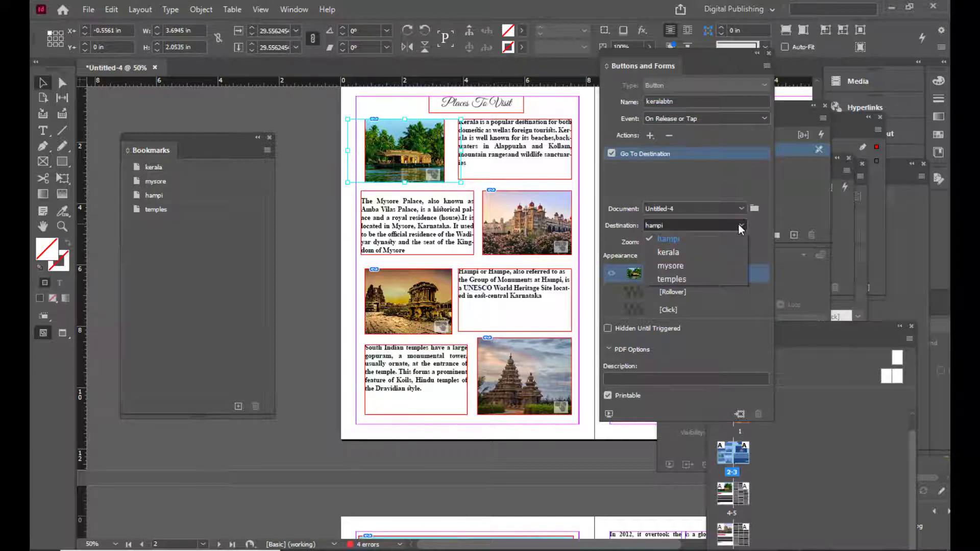
click(693, 252)
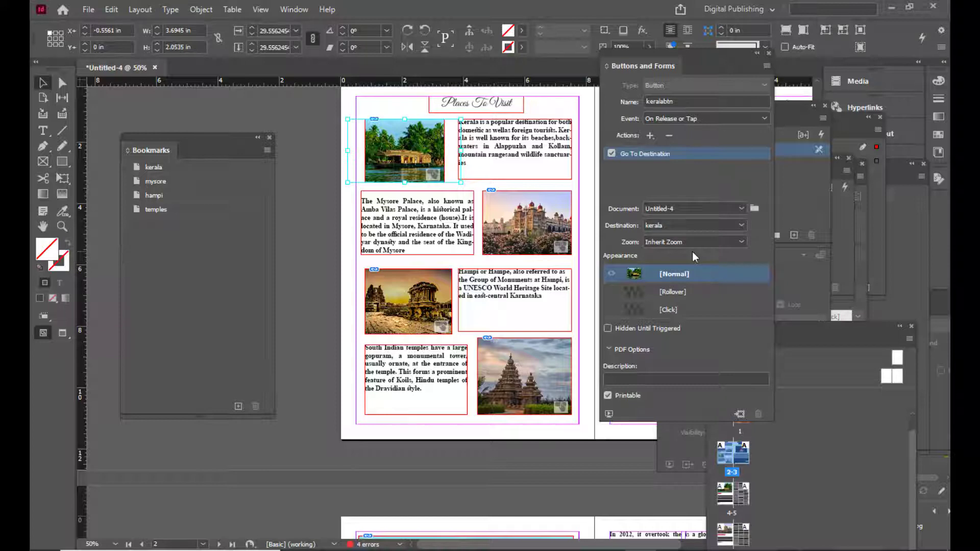
Bring up Properties and place it beside Buttons and Forms, keeping the Kerala picture in view.
drag(649, 54, 534, 86)
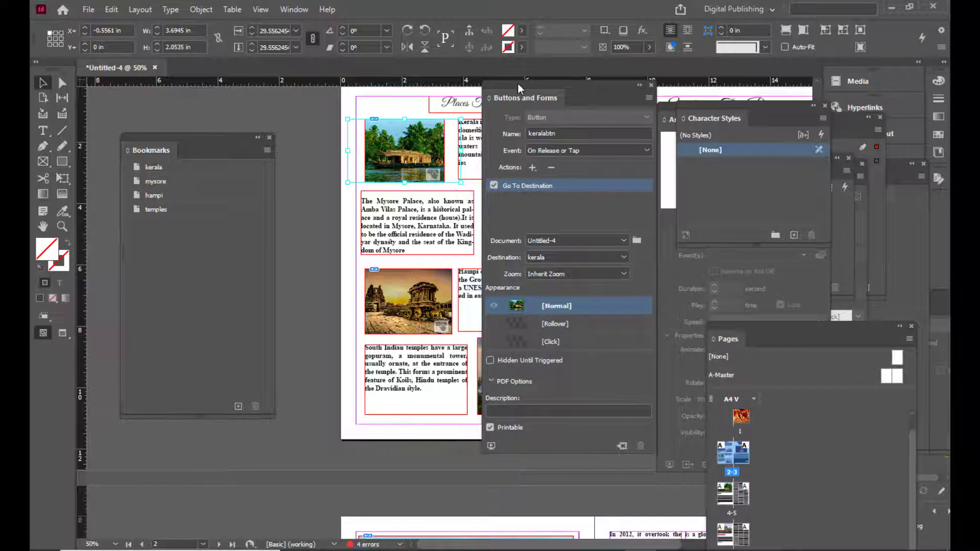
drag(518, 85, 518, 86)
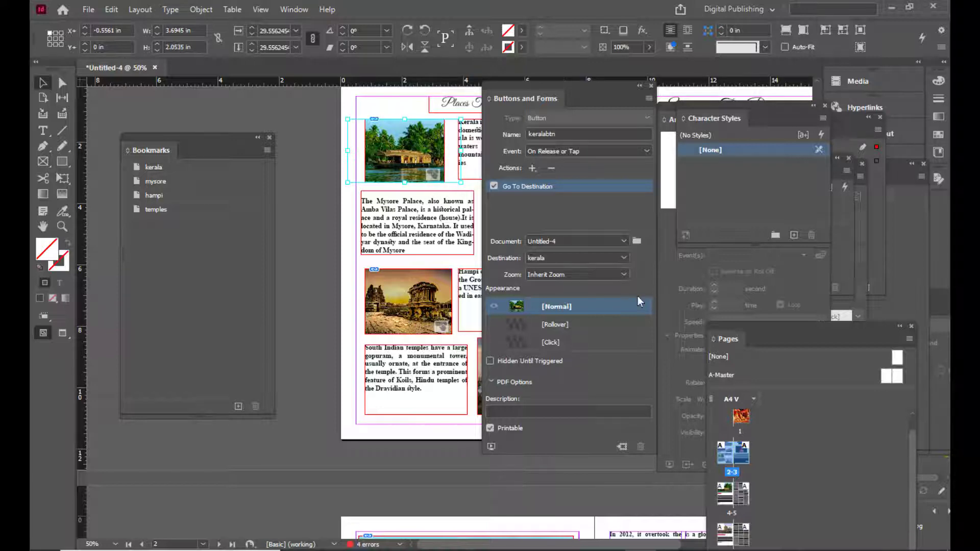
click(294, 9)
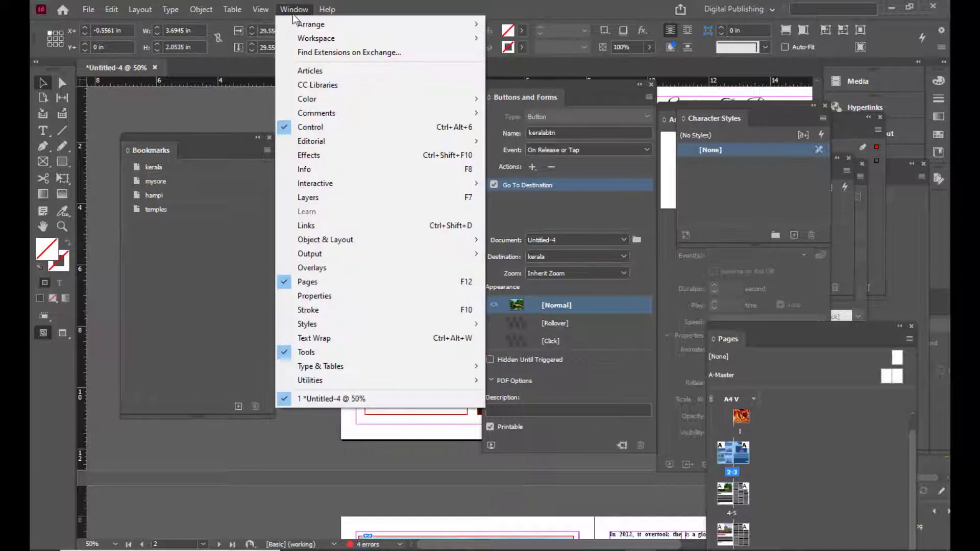
click(359, 296)
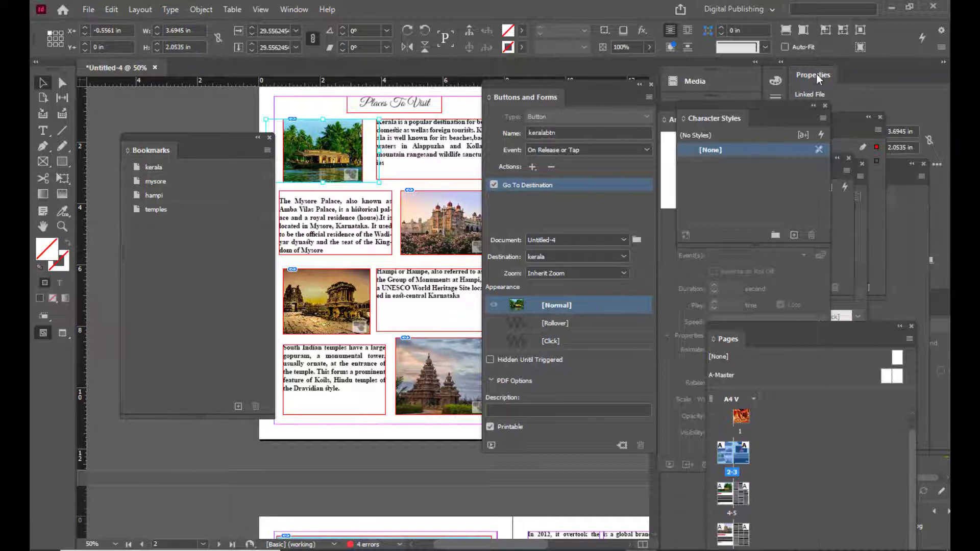
drag(817, 75, 656, 165)
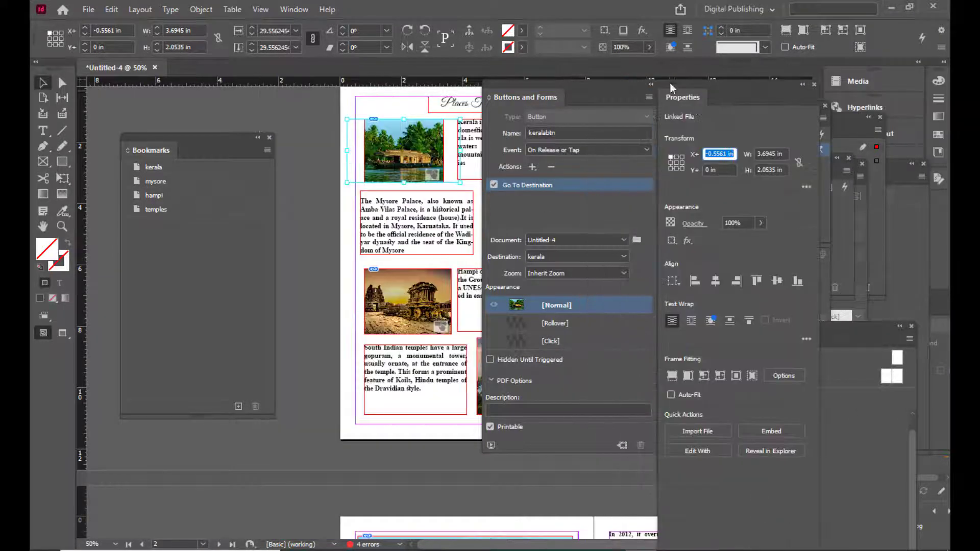
drag(564, 84, 603, 73)
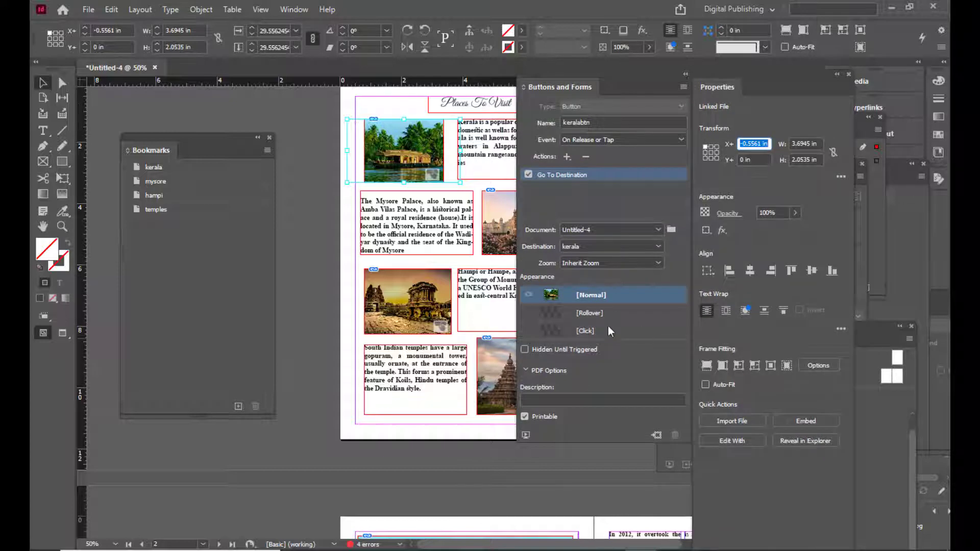
Give the Kerala picture button a rollover appearance with 50% opacity.
click(626, 313)
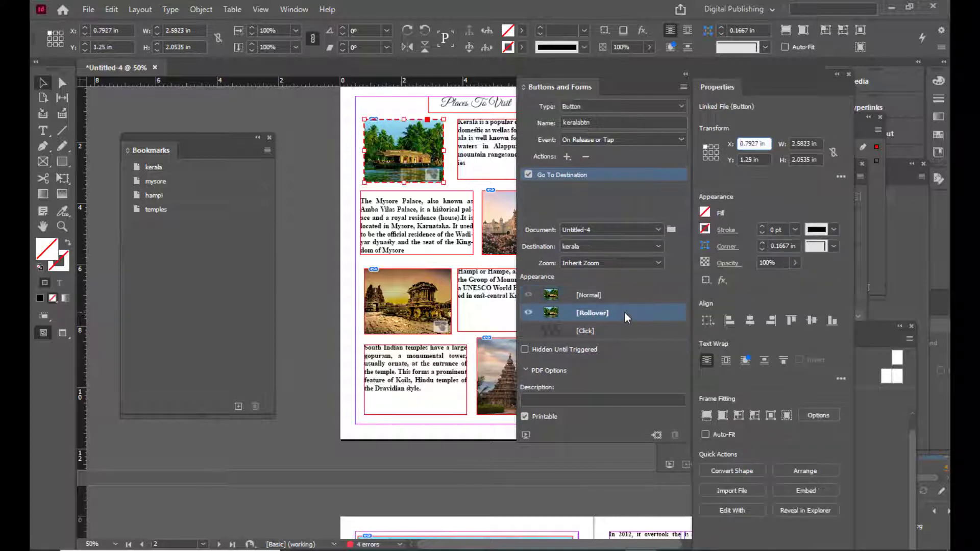
click(793, 262)
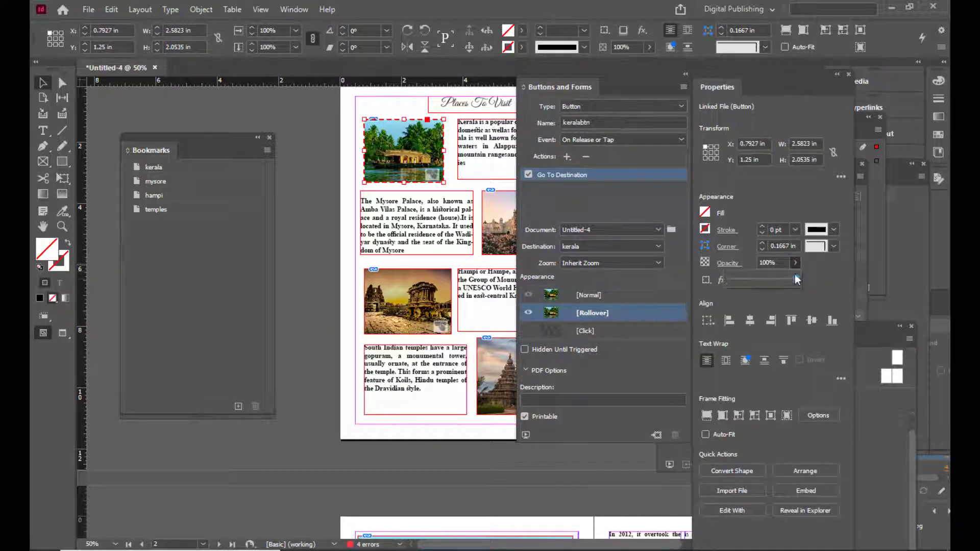
drag(796, 278, 760, 262)
click(774, 264)
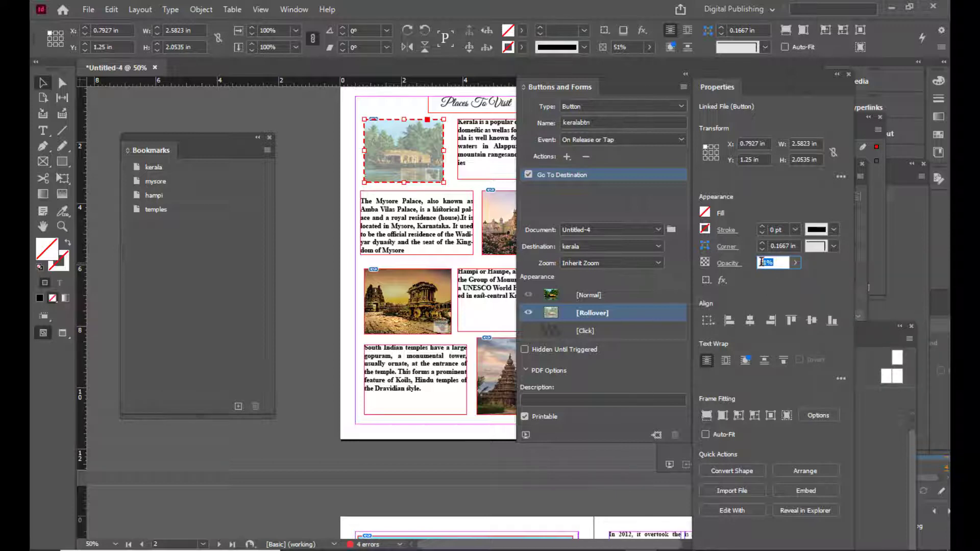
text(50)
Add a Go To Destination action to the Mysore Palace picture button, with the mysore bookmark as destination.
drag(558, 72, 601, 83)
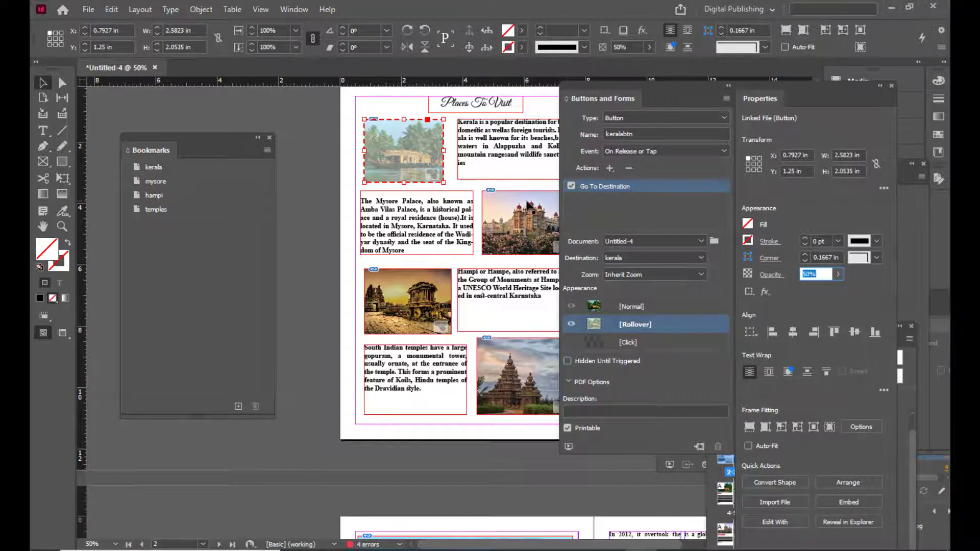
click(528, 205)
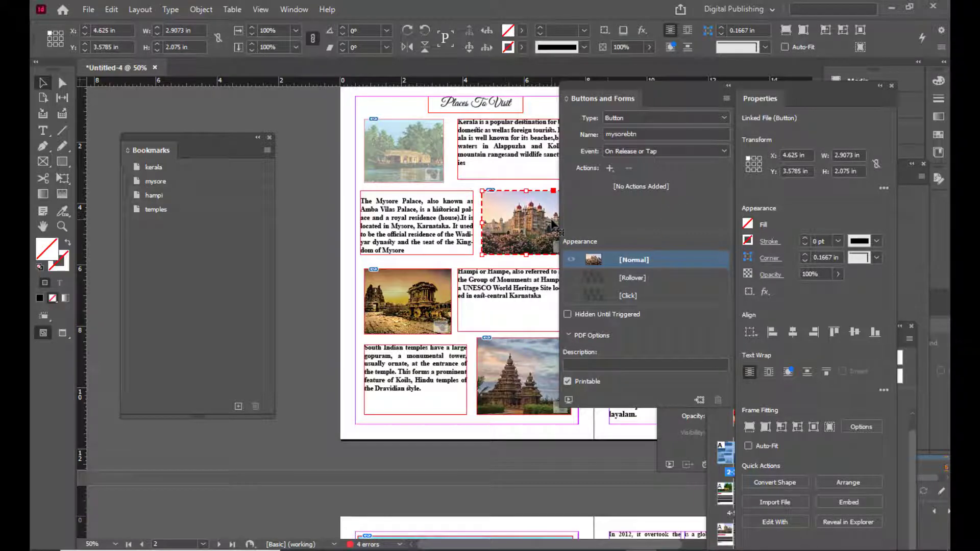
click(608, 169)
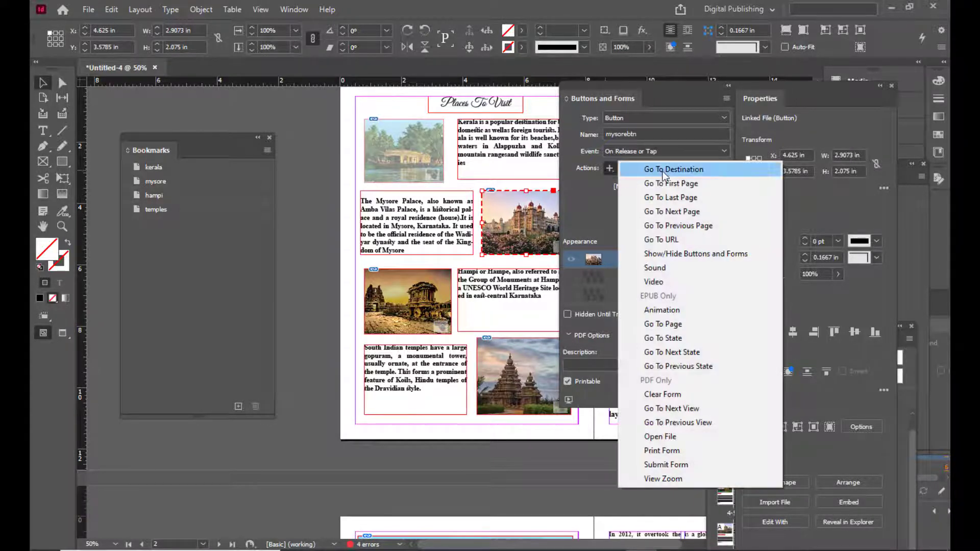
click(663, 169)
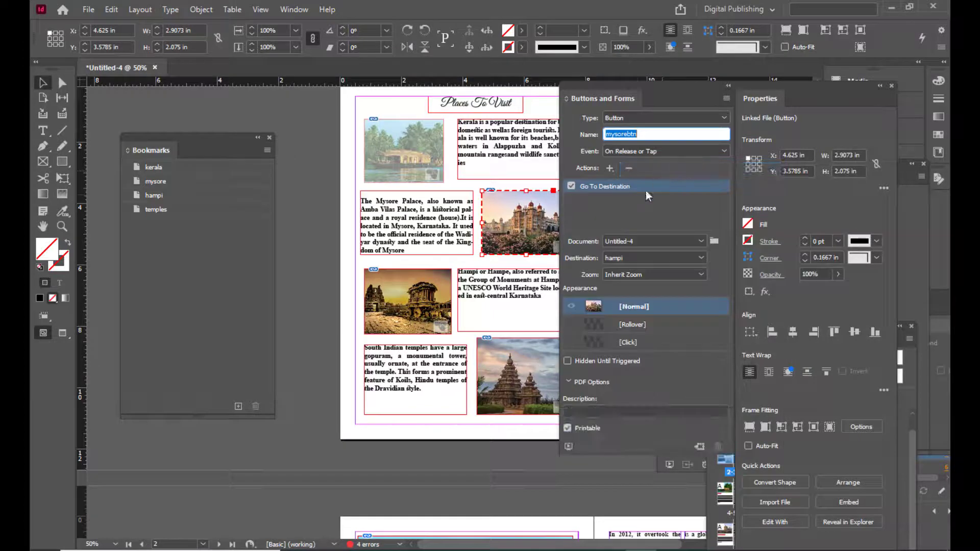
click(645, 259)
click(644, 300)
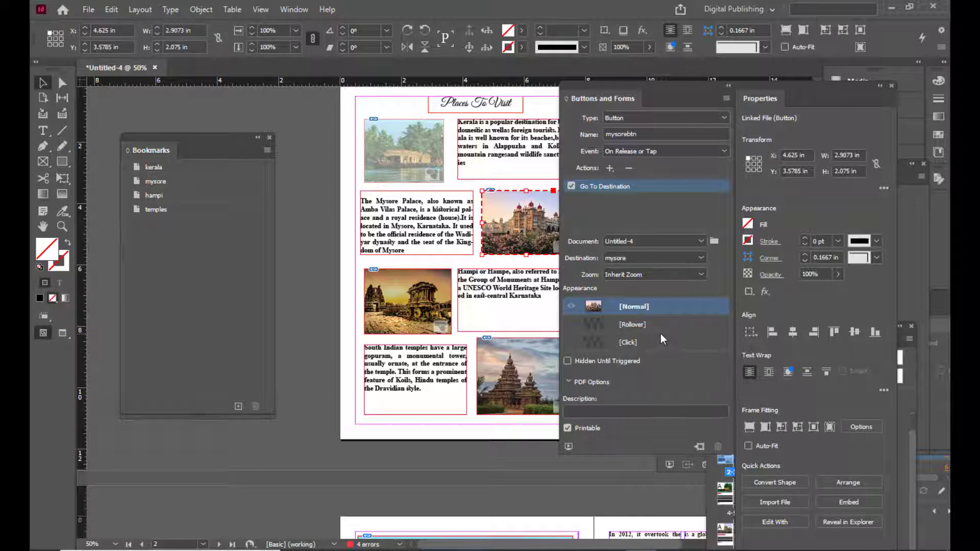
Give the Mysore Palace button a rollover appearance with 50% opacity.
click(652, 322)
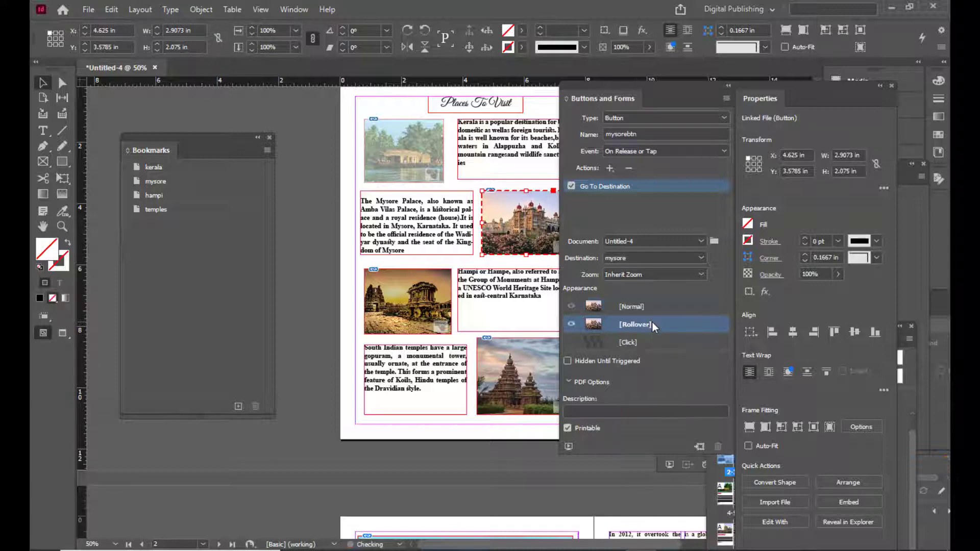
click(838, 274)
drag(836, 290, 804, 292)
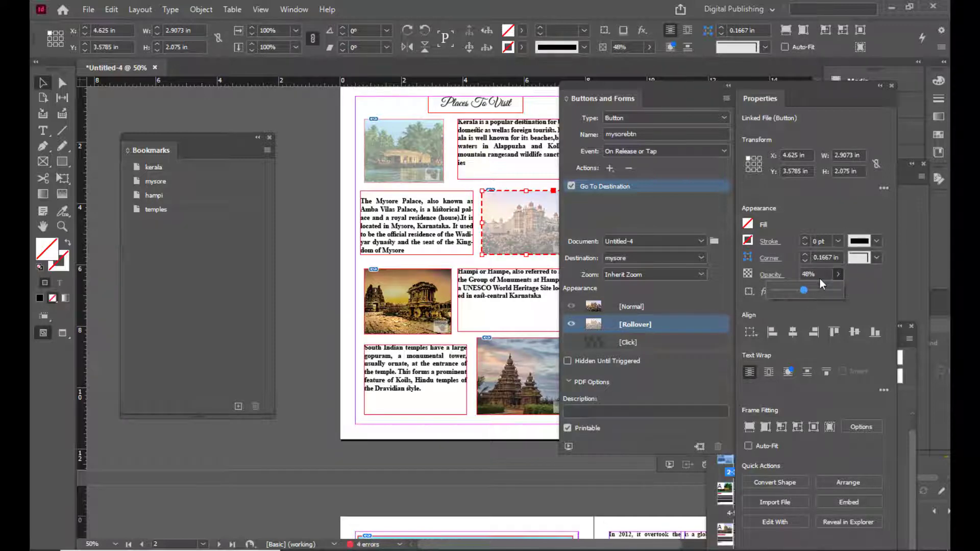
click(820, 276)
double_click(819, 274)
text(50)
Add a Go To Destination action to the Hampi picture button, with the hampi bookmark as destination.
click(423, 303)
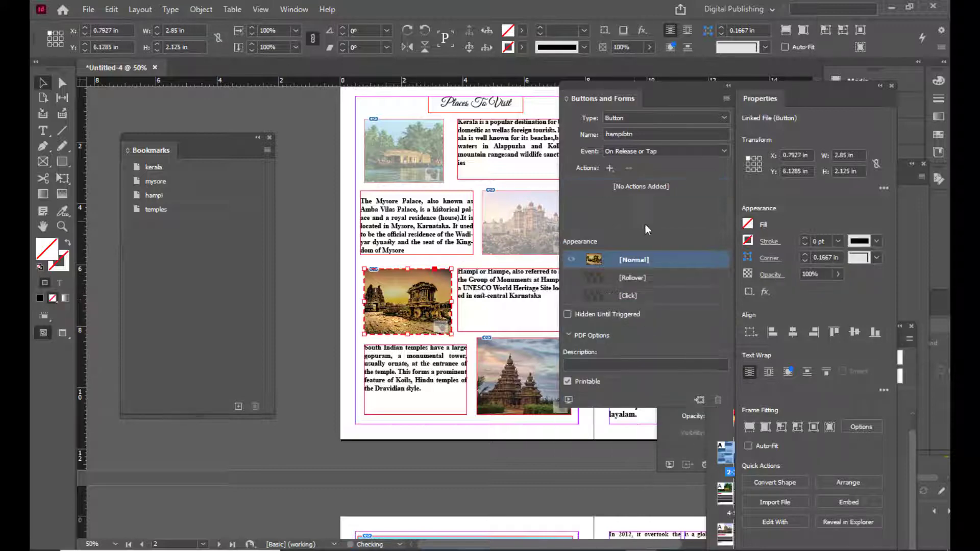
click(610, 168)
click(651, 171)
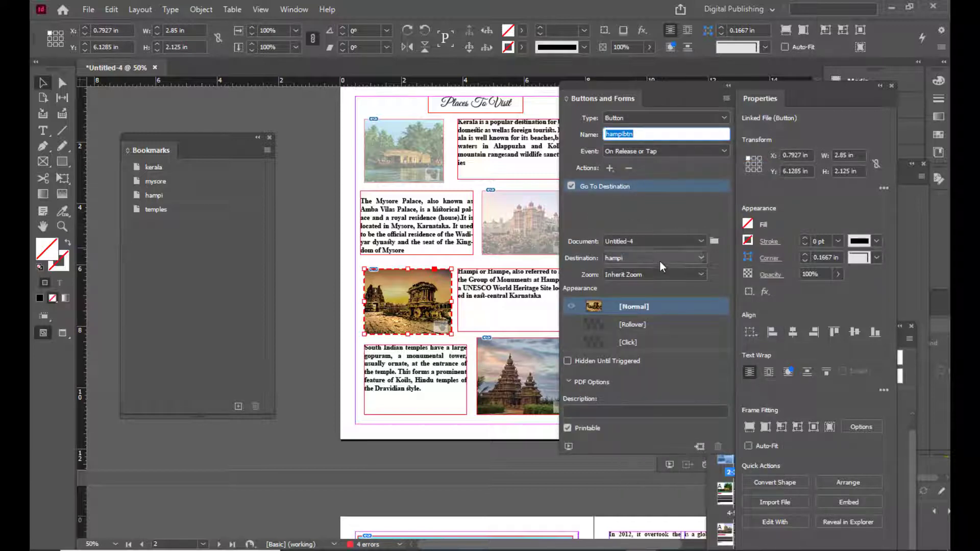
click(632, 258)
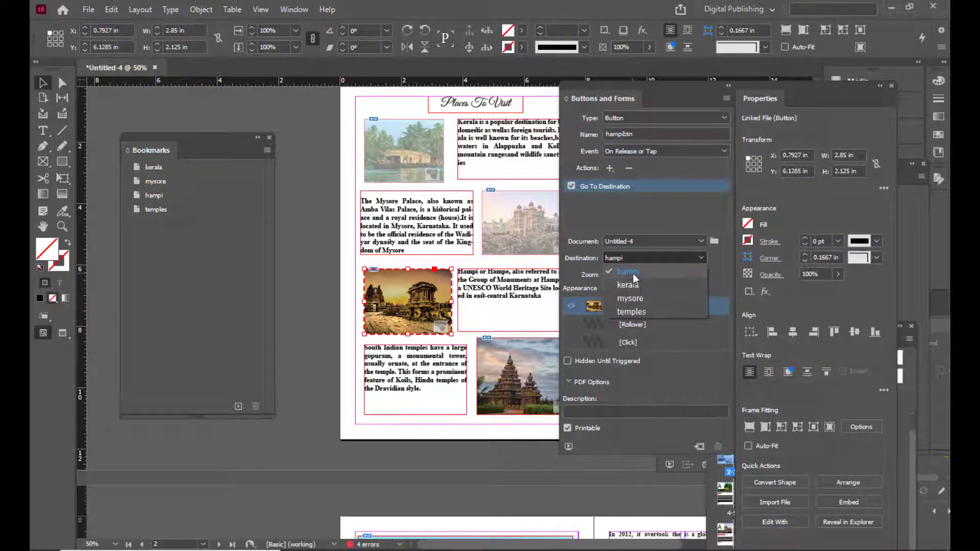
click(633, 273)
Give the Hampi button a rollover appearance with 50% opacity.
click(667, 327)
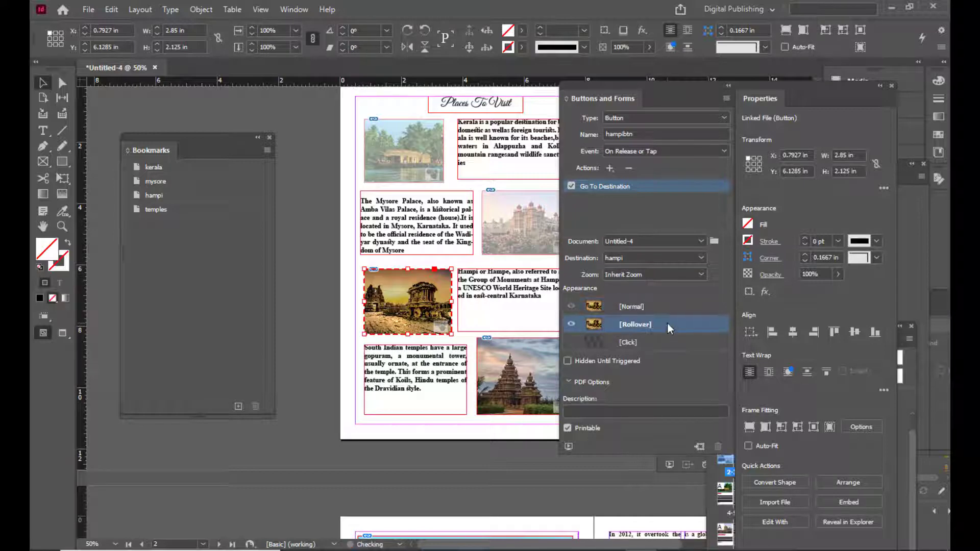
click(819, 272)
text(50)
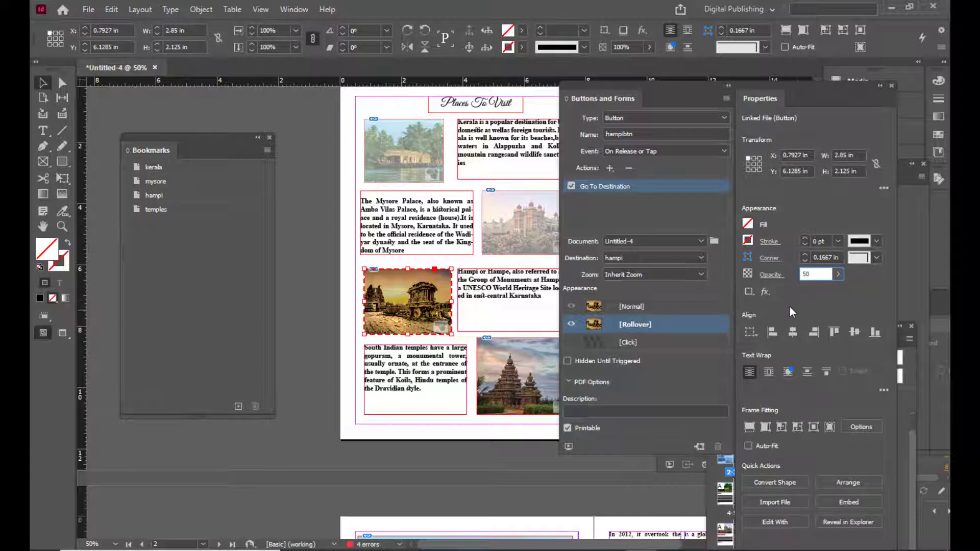
Add a Go To Destination action to the South Indian temples picture button, with the temples bookmark as destination.
click(512, 378)
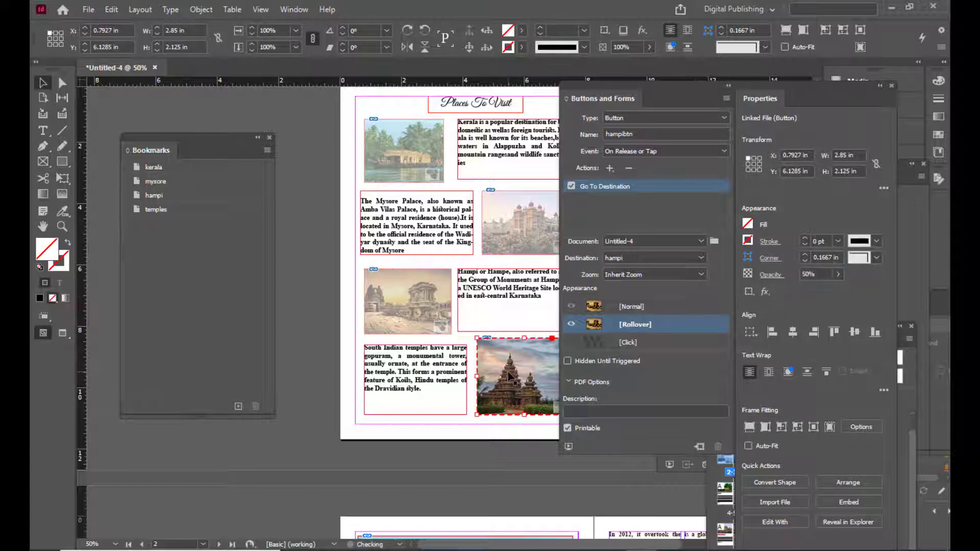
click(609, 168)
click(644, 171)
click(643, 259)
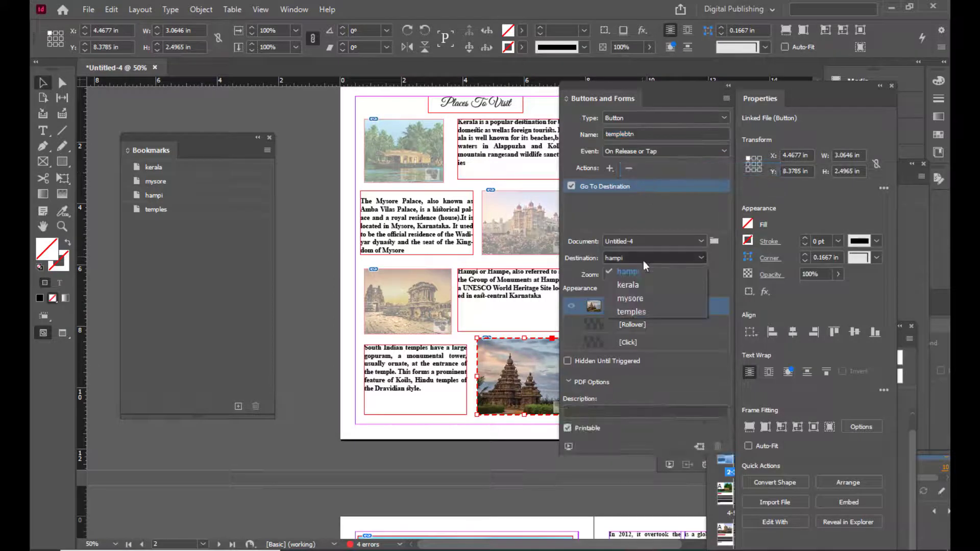
click(636, 310)
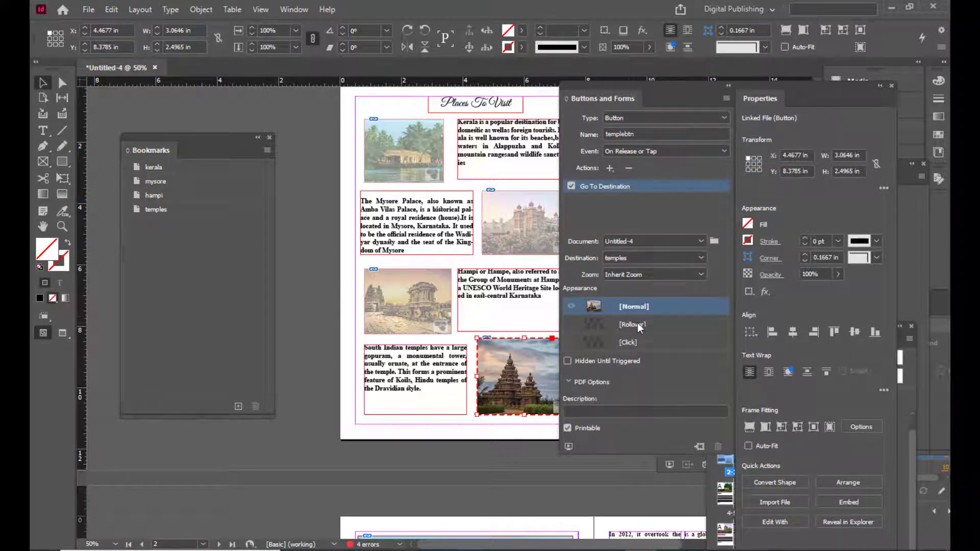
Give the temples picture button a rollover appearance with 50% opacity.
click(663, 328)
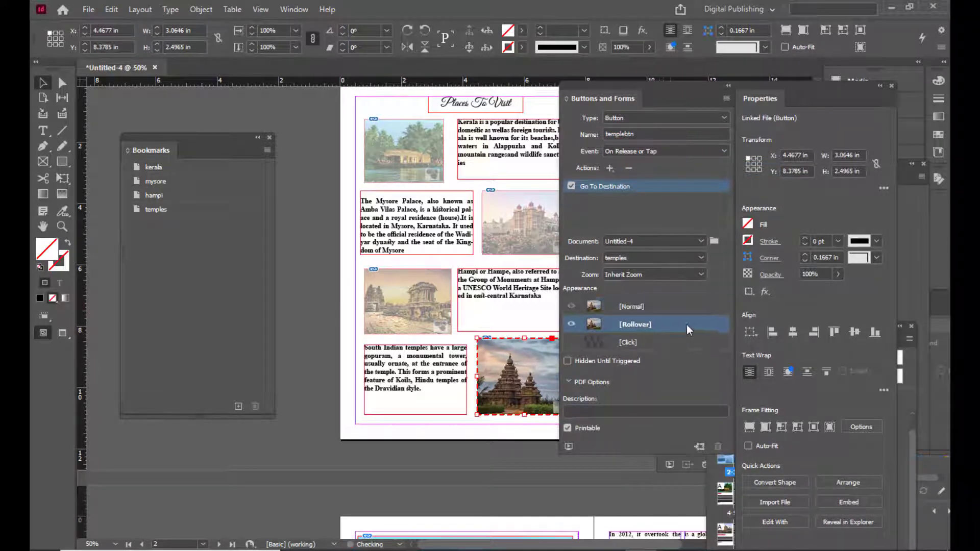
click(822, 274)
key(BackSpace)
key(BackSpace)
key(BackSpace)
key(BackSpace)
text(50)
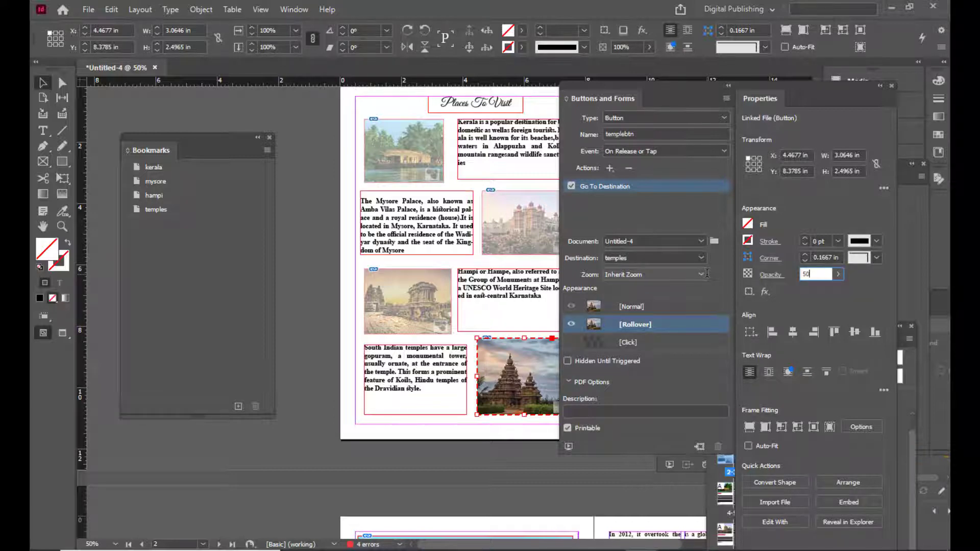
click(826, 240)
Move the button settings clear of the pages and review all magazine spreads from the cover to the Temples article.
drag(590, 83, 662, 84)
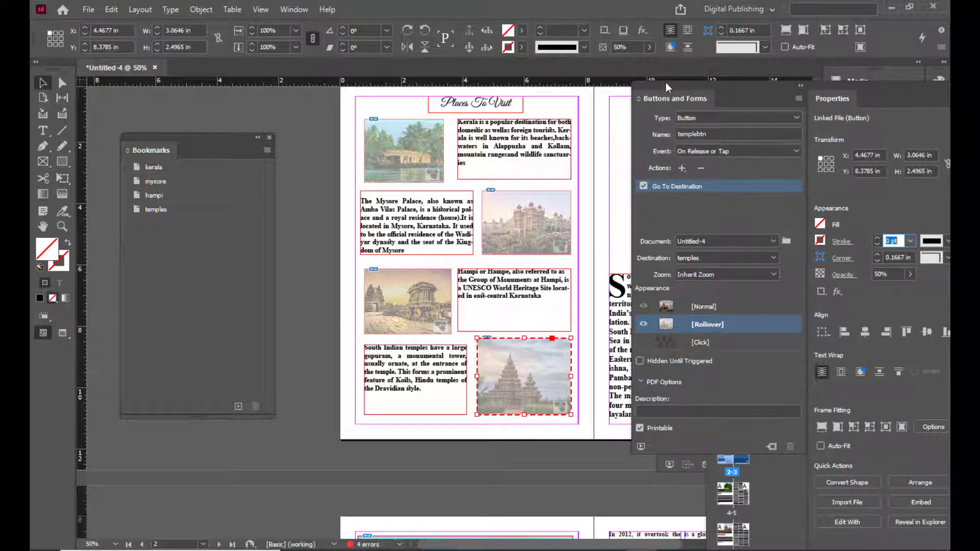
drag(666, 87, 754, 92)
key(ctrl+minus)
key(ctrl+minus)
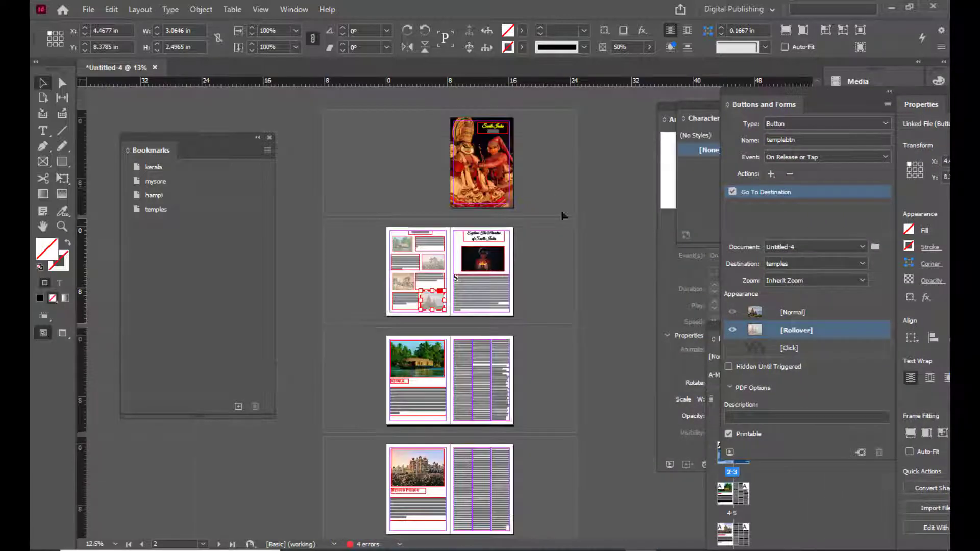
key(ctrl+equal)
scroll(578, 270, down, 2)
scroll(577, 270, up, 2)
scroll(578, 271, up, 1)
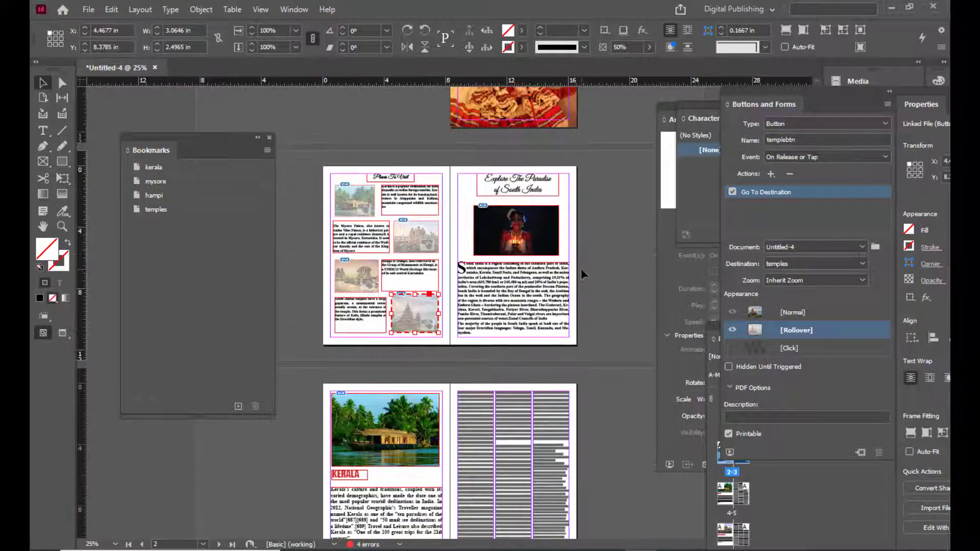
scroll(580, 268, down, 20)
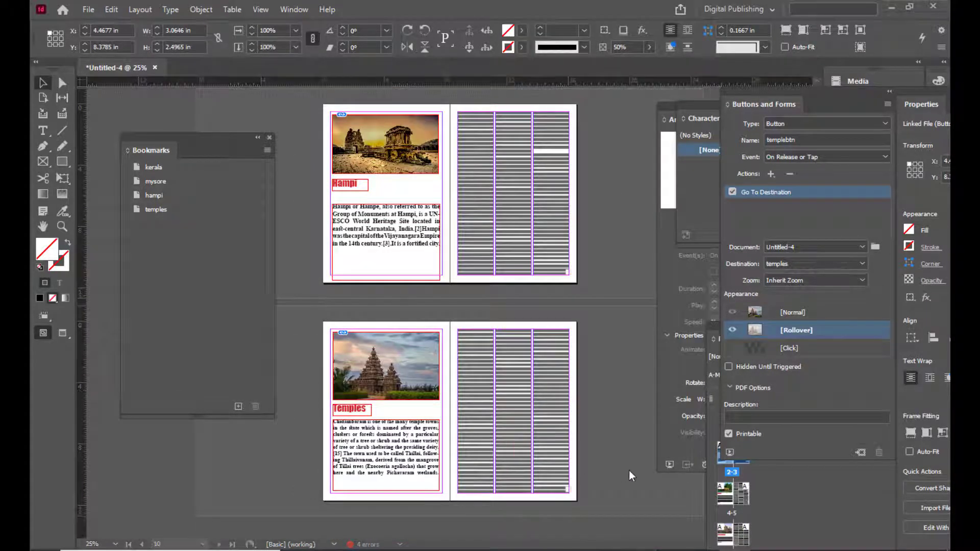
scroll(588, 379, up, 7)
scroll(588, 378, up, 20)
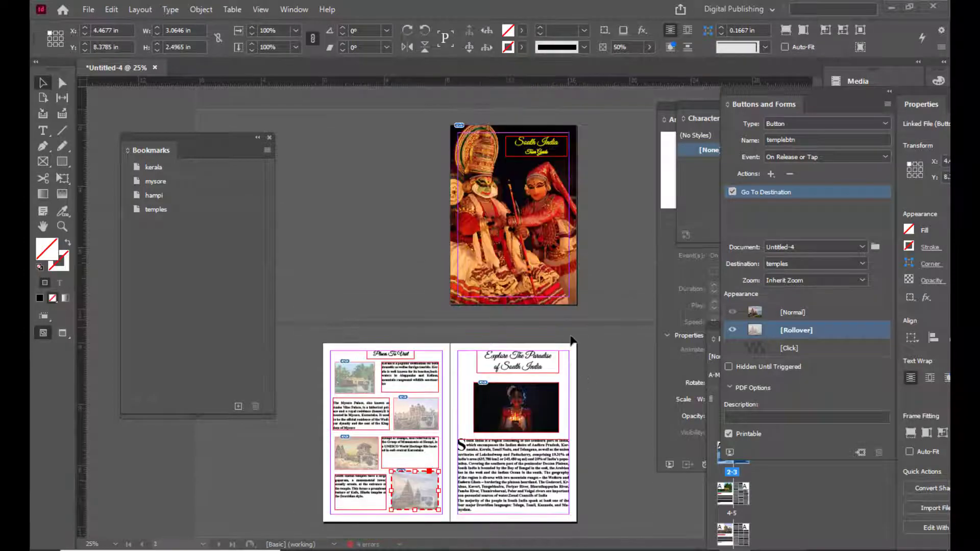
scroll(571, 337, down, 10)
scroll(571, 339, down, 2)
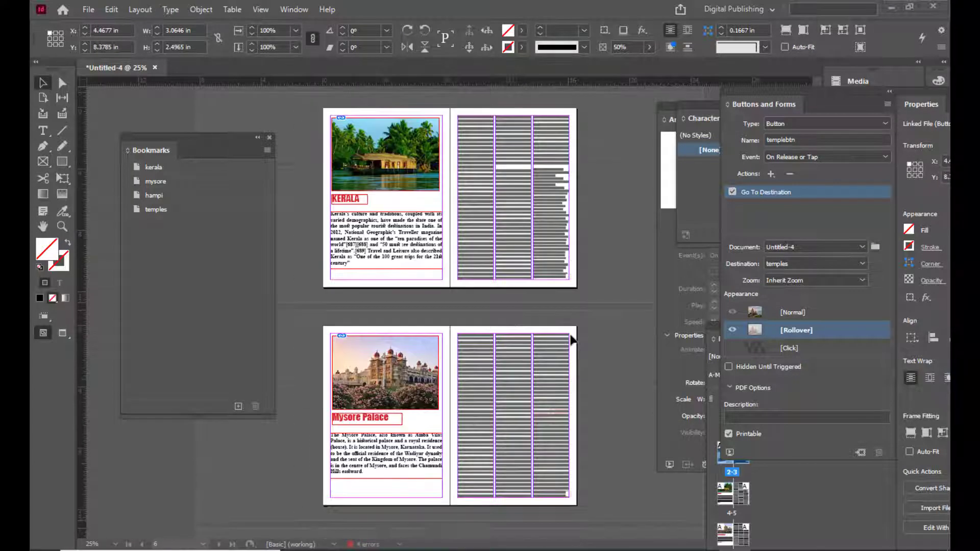
scroll(571, 340, up, 3)
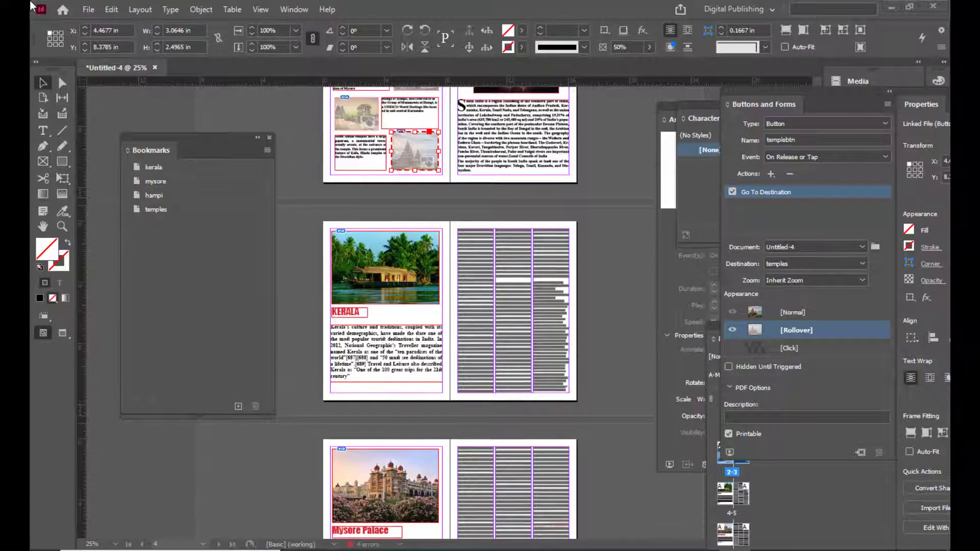
Start exporting the magazine and choose the southindia folder on the Desktop as the save location.
click(89, 10)
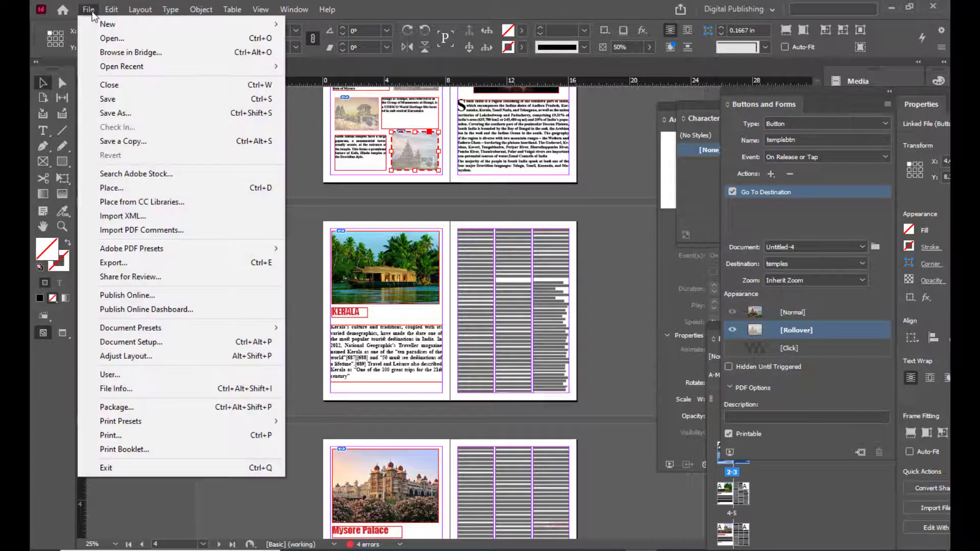
click(163, 263)
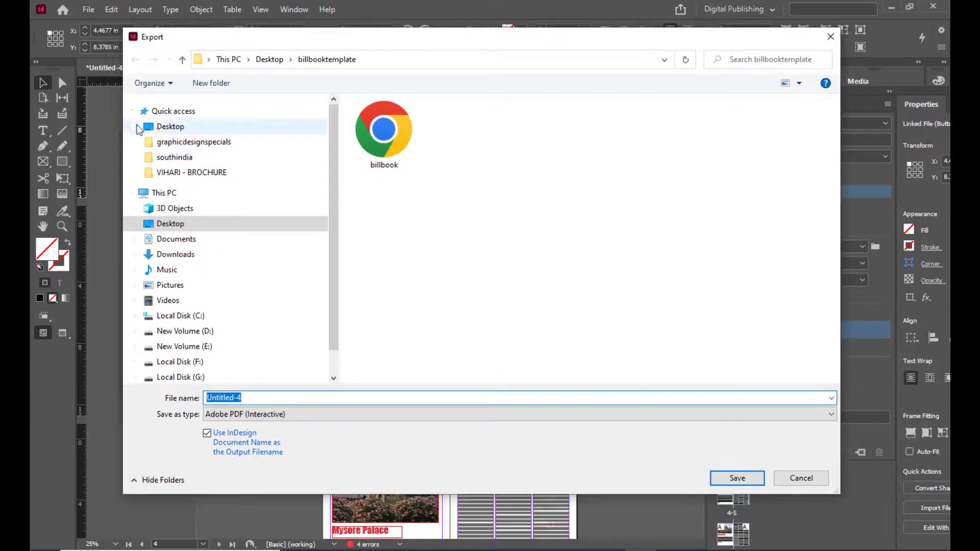
click(148, 128)
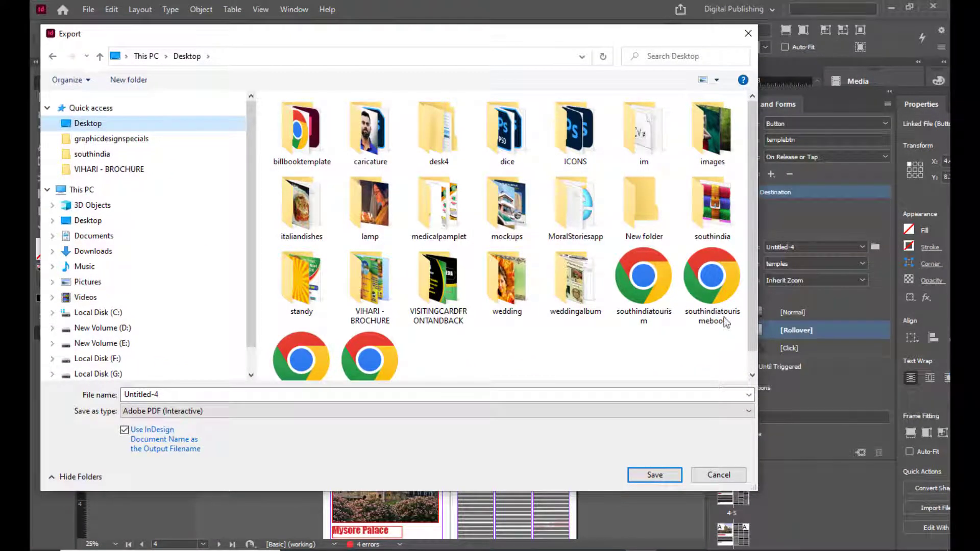
double_click(712, 207)
Choose Adobe PDF (Interactive) as the export file type and reposition the export dialog so it is fully in view.
click(168, 412)
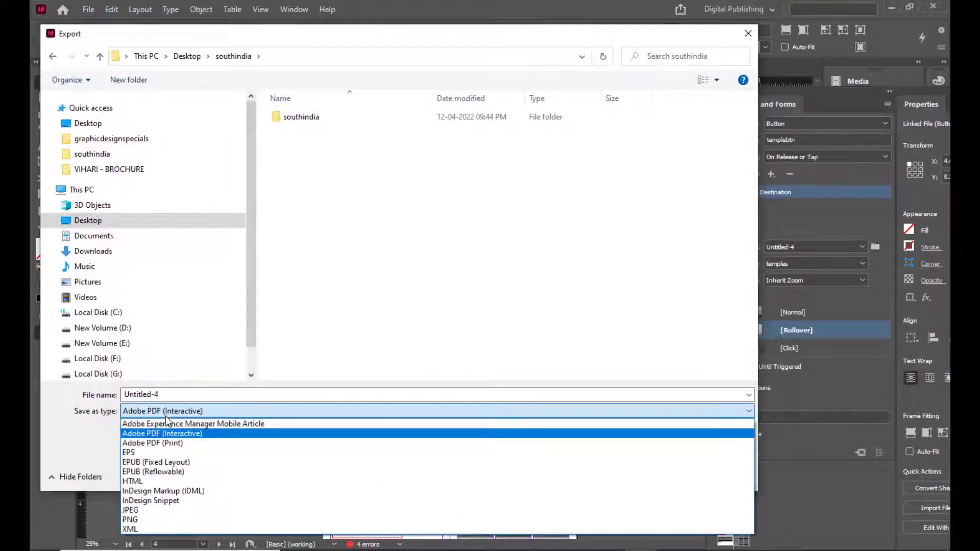
click(167, 431)
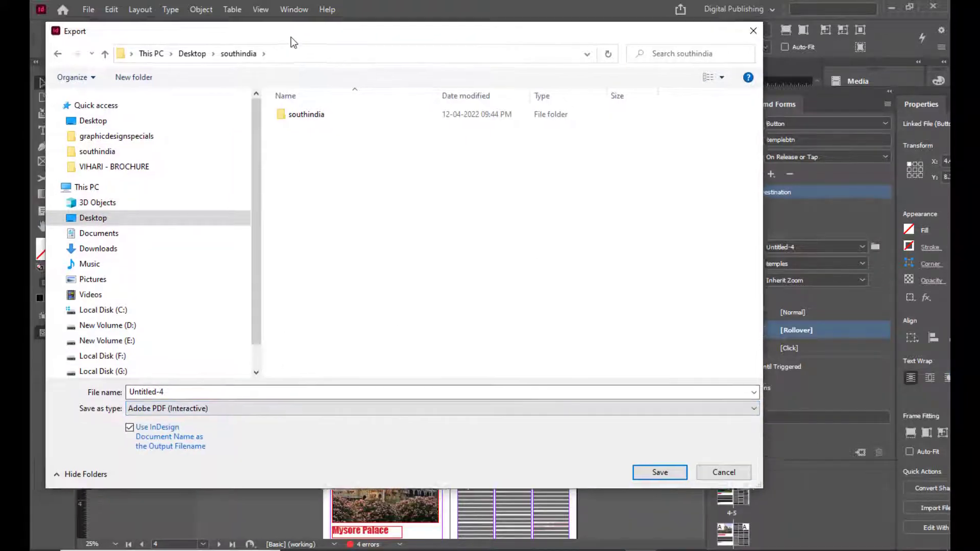
drag(290, 40, 319, 28)
click(217, 399)
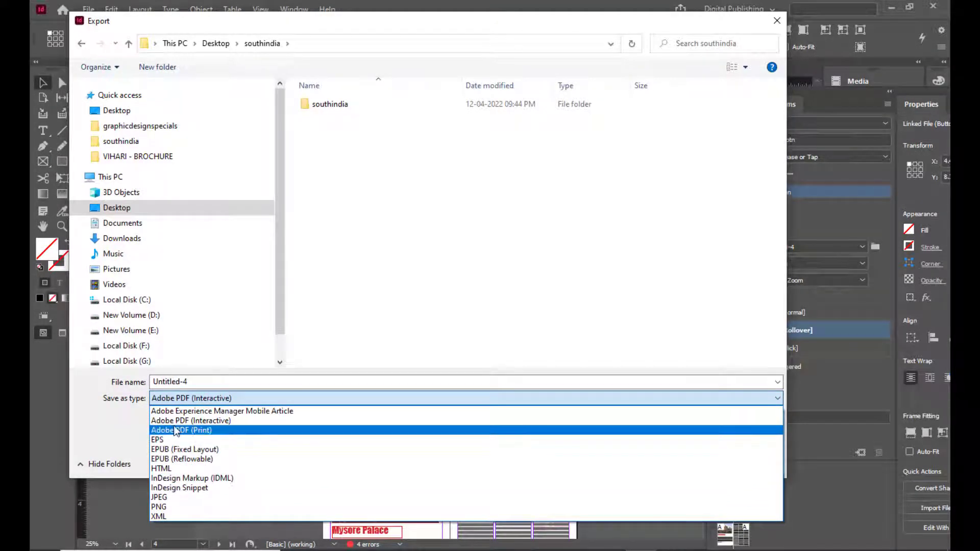
click(225, 425)
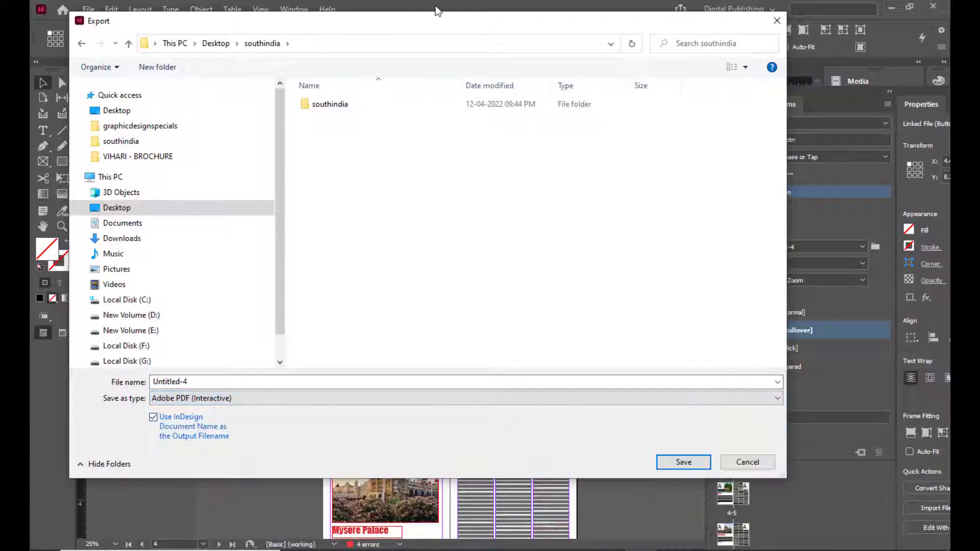
drag(424, 21, 389, 23)
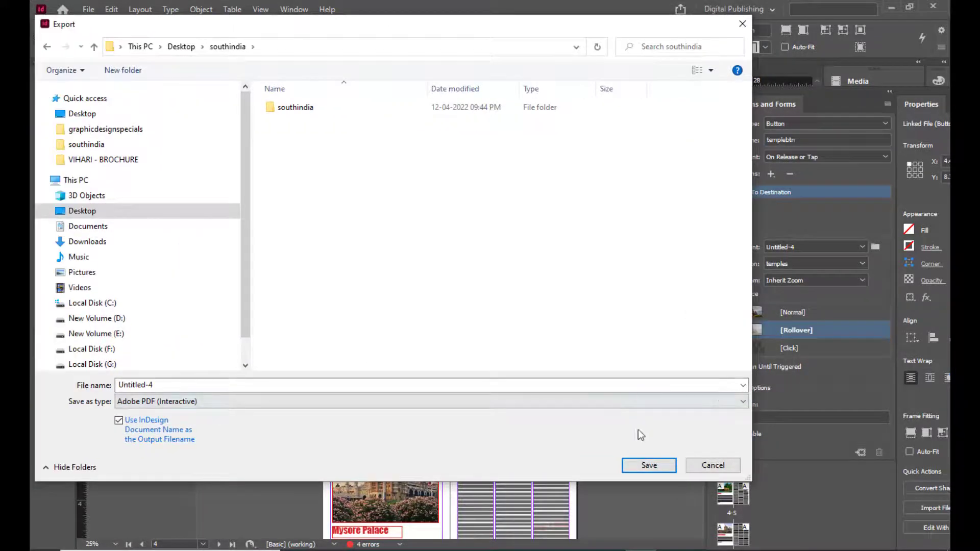
Name the export file southindiatourguide and save it as interactive PDF in the southindia folder.
click(650, 459)
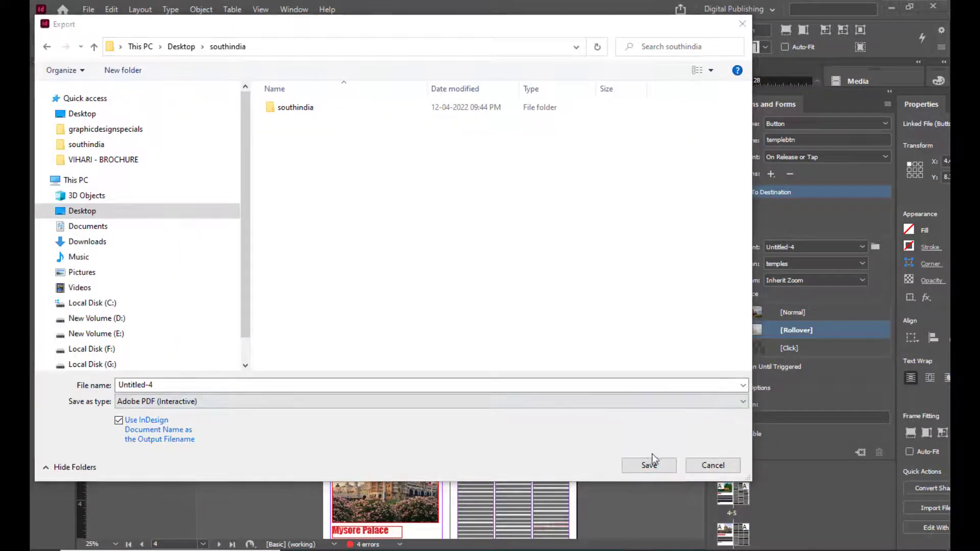
drag(345, 24, 374, 35)
double_click(185, 389)
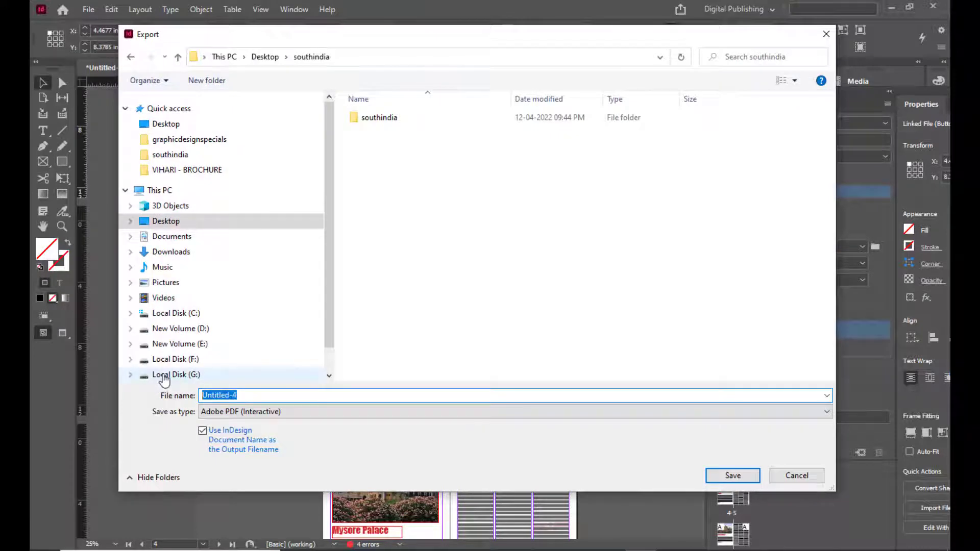
text(southind)
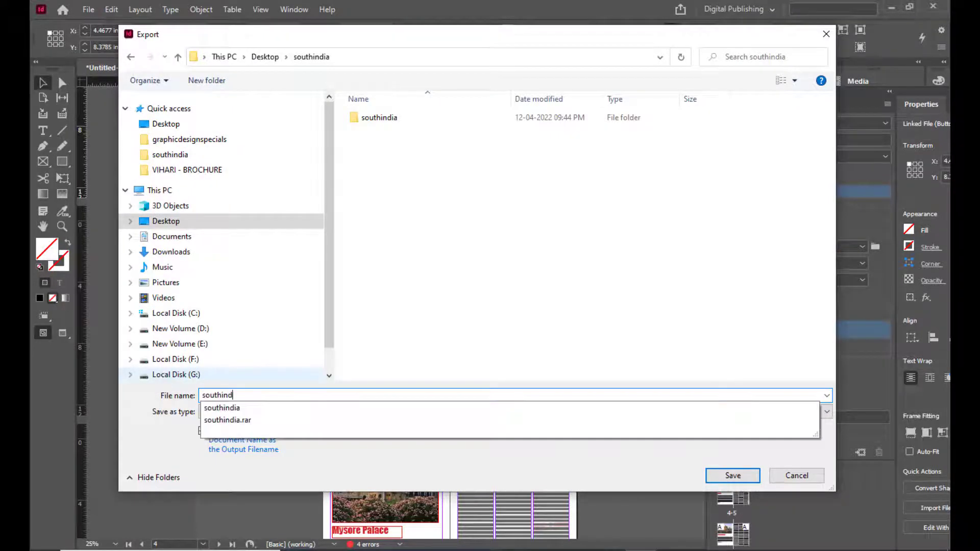
text(iaguide)
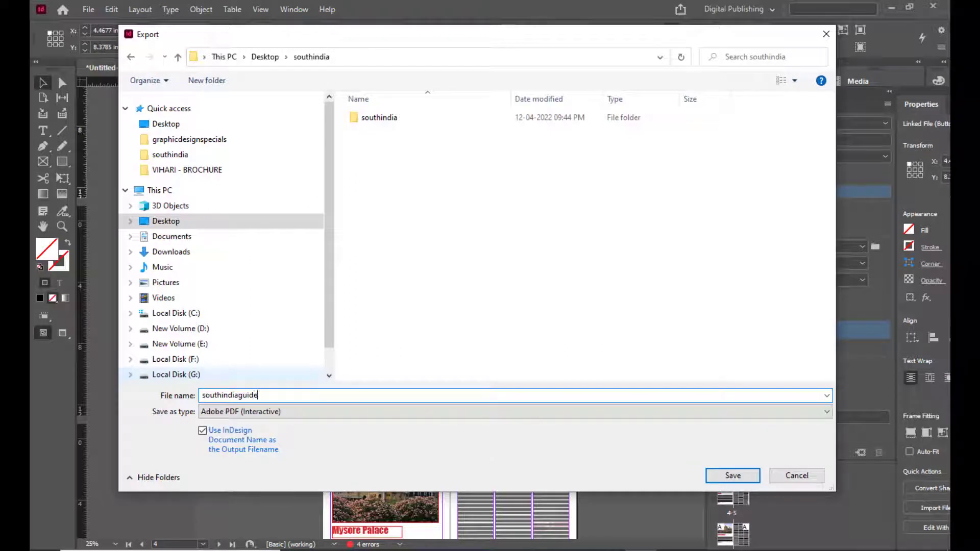
click(242, 395)
text(tour)
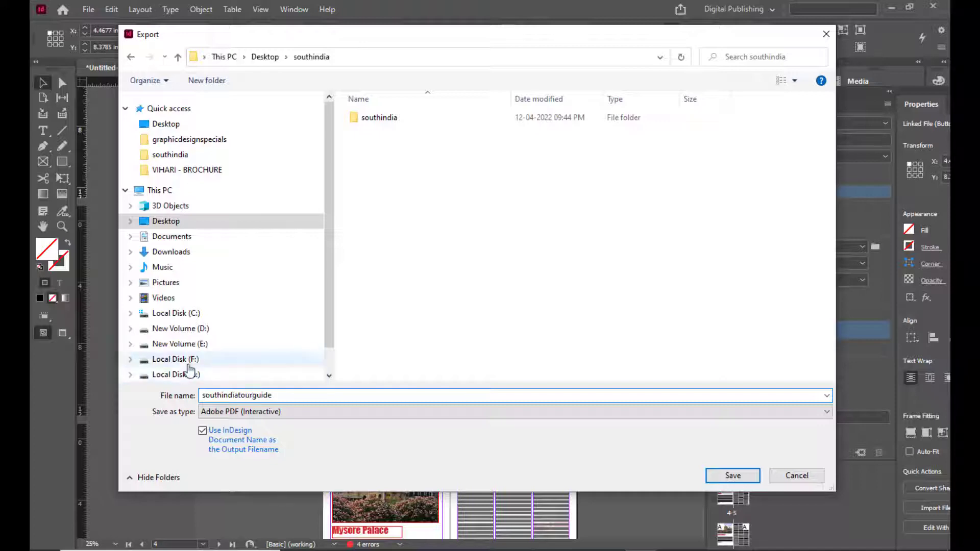
drag(397, 39, 317, 40)
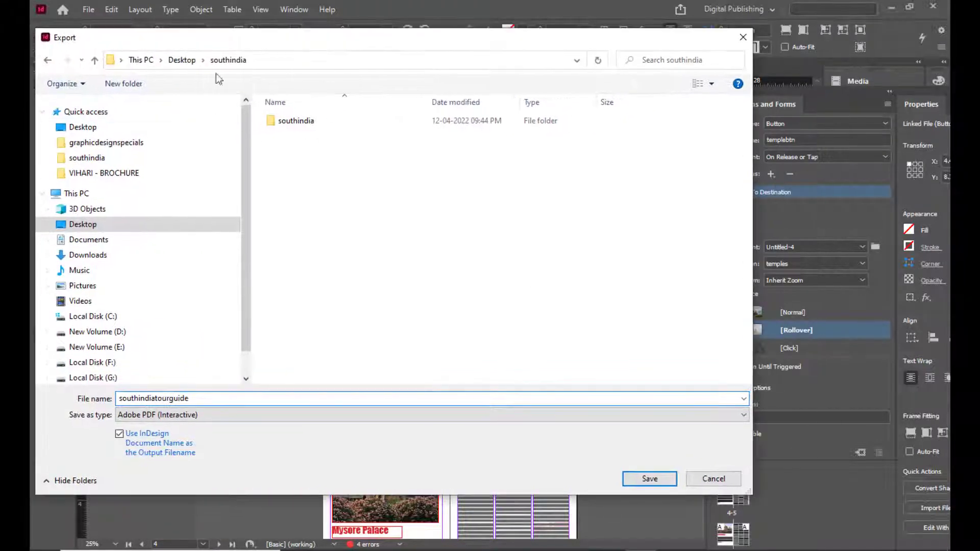
click(652, 482)
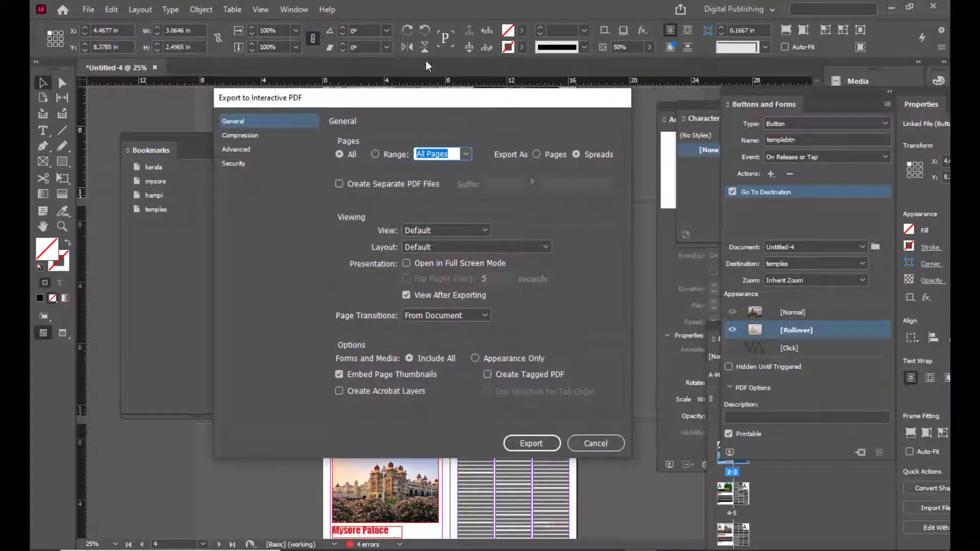
Export all pages as spreads with forms and media included and viewing after export, accepting the conversion of colors to RGB.
drag(405, 100, 400, 102)
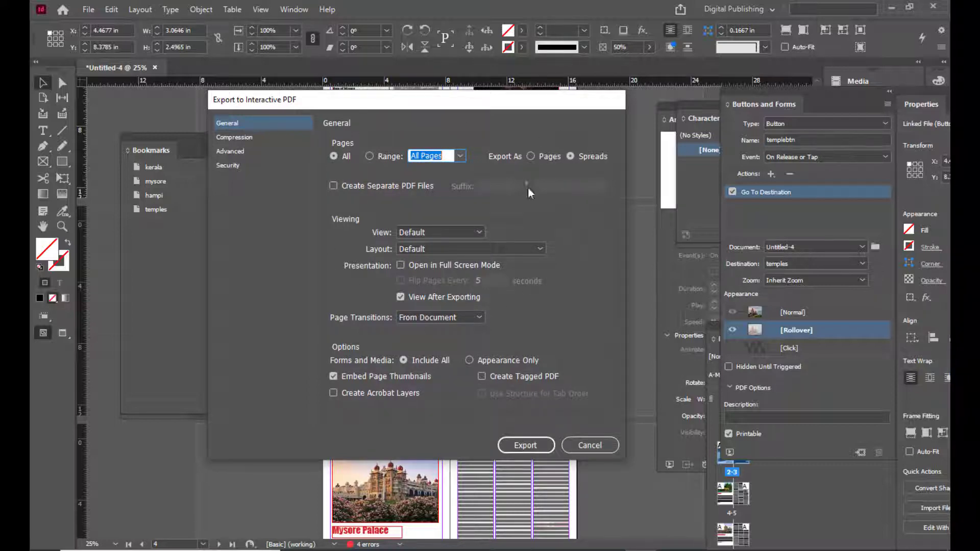
drag(390, 98, 390, 84)
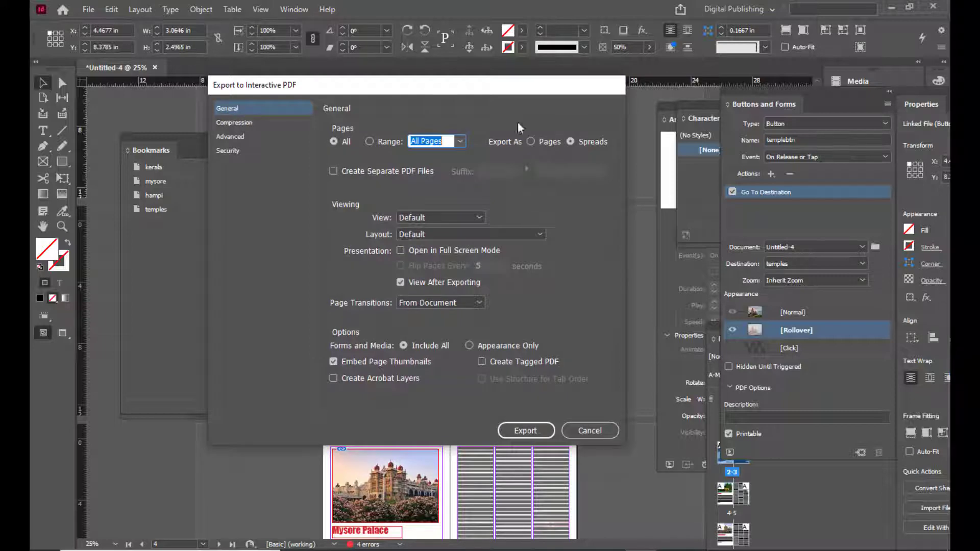
drag(457, 87, 459, 88)
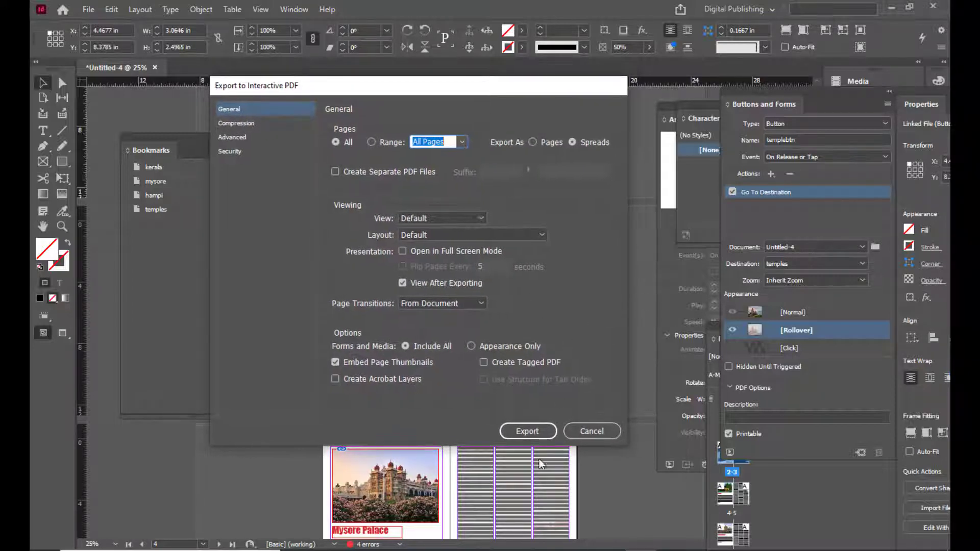
click(528, 431)
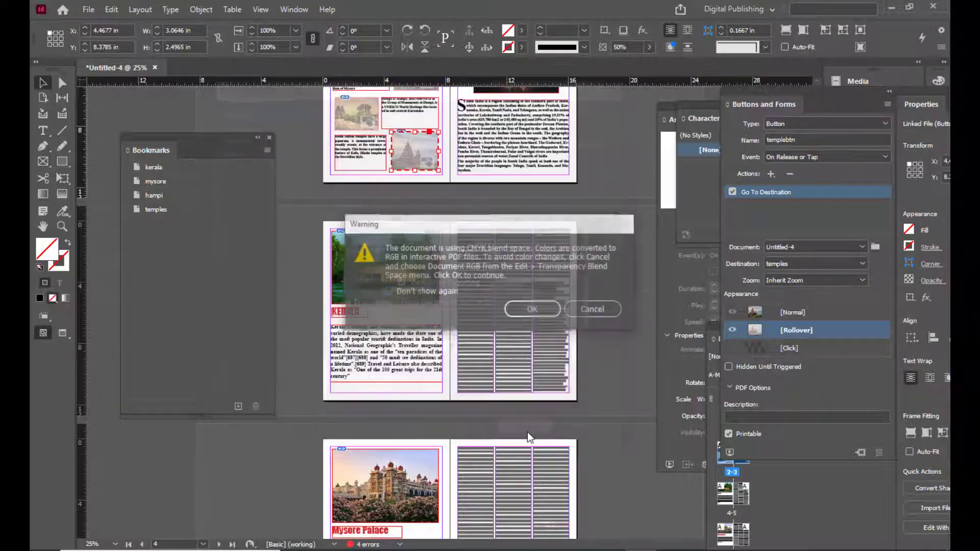
click(538, 309)
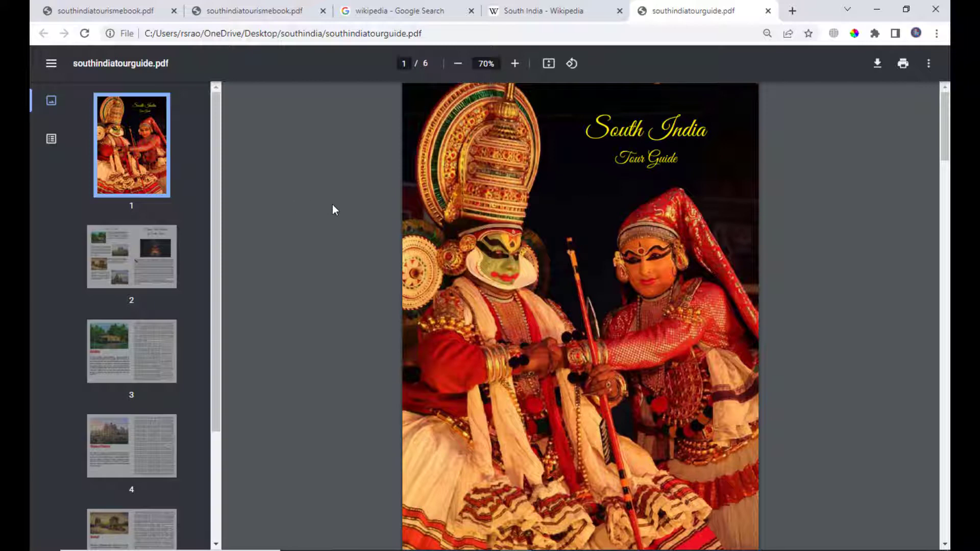
Test the Kerala picture button on page 2 of the exported PDF, then return to the Places To Visit spread.
click(129, 270)
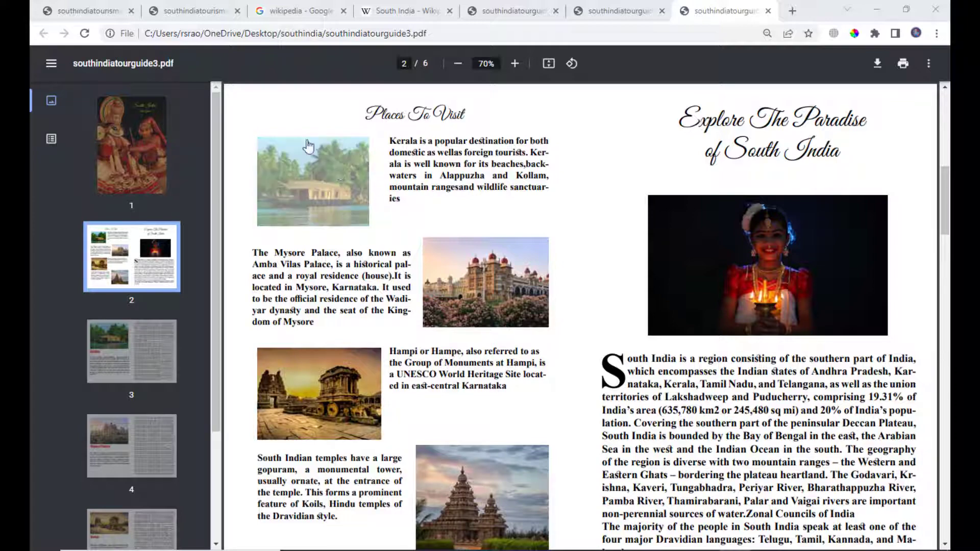
click(323, 189)
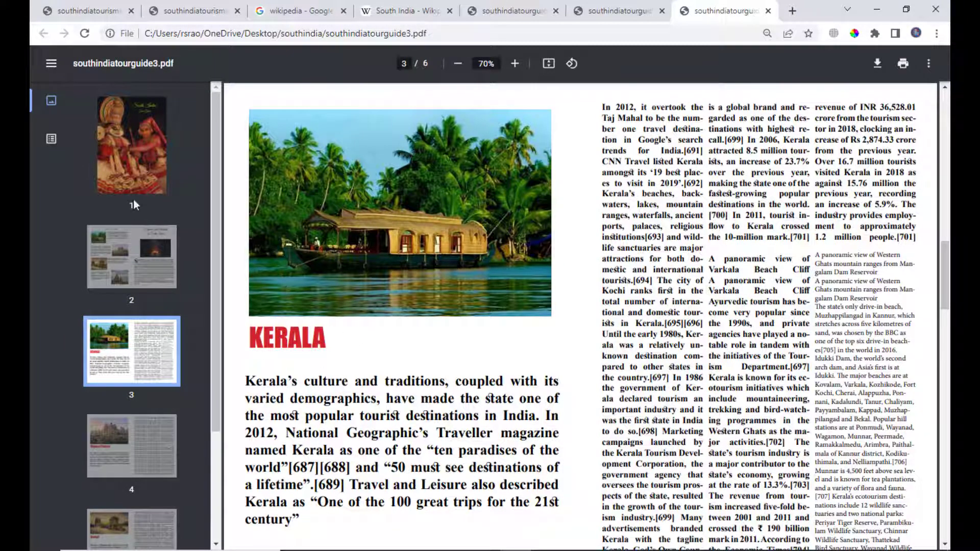
click(140, 257)
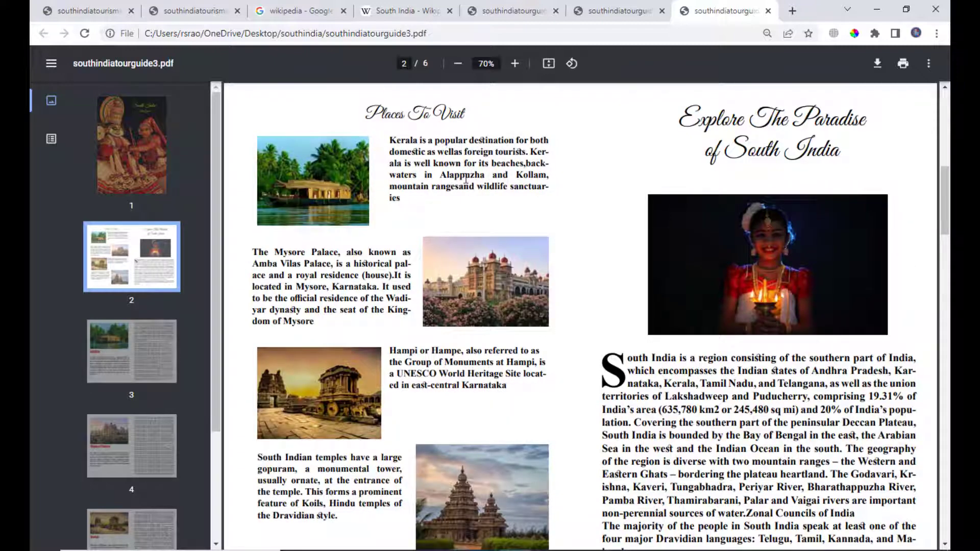
Test the Mysore Palace picture's rollover and page link in the PDF, and go back to page 2.
scroll(466, 179, down, 2)
scroll(483, 187, up, 2)
scroll(467, 176, down, 1)
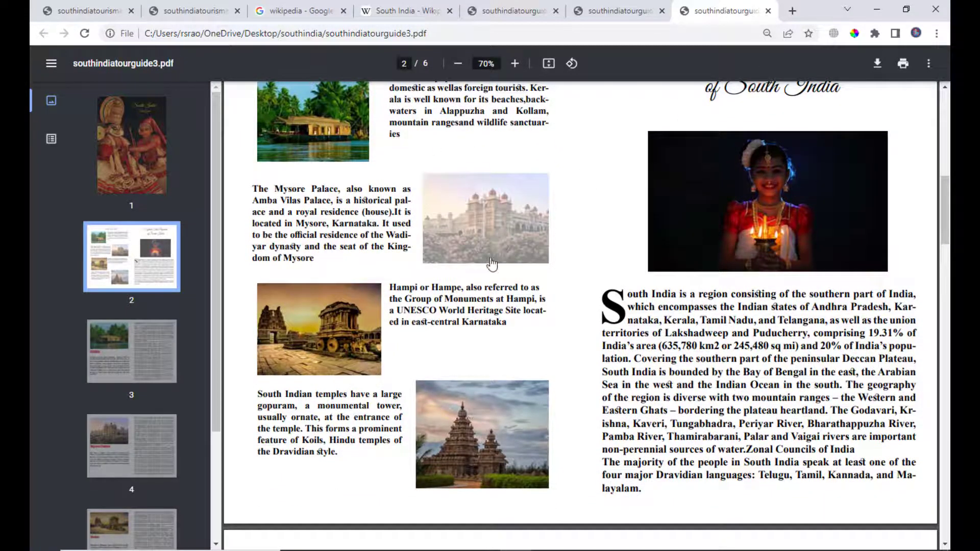
click(492, 215)
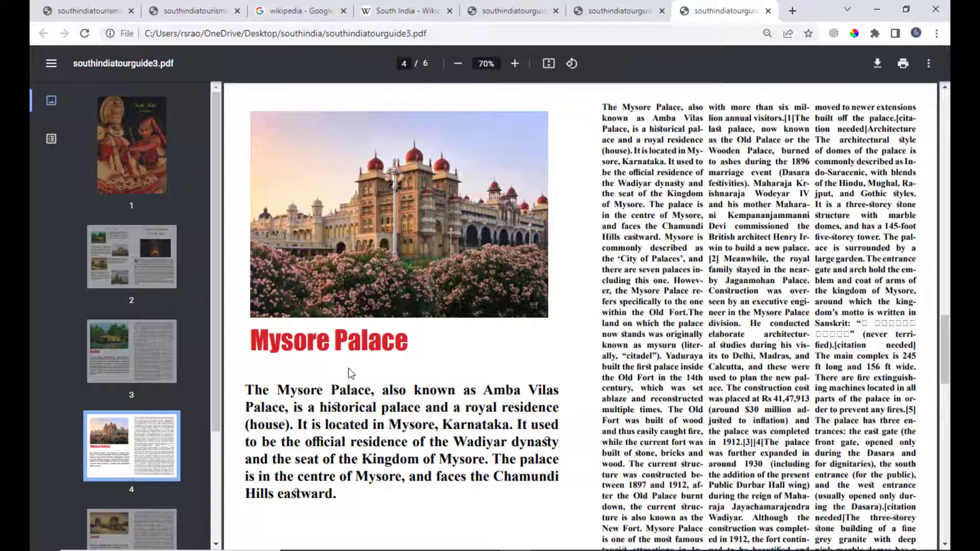
click(124, 249)
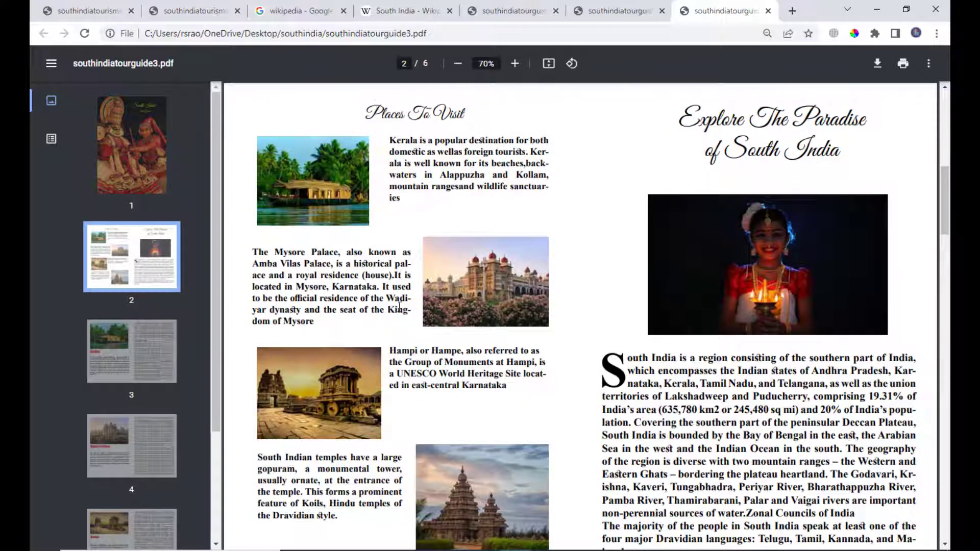
Test the Hampi and temples picture buttons in the PDF, returning to page 2 between them.
scroll(443, 189, down, 4)
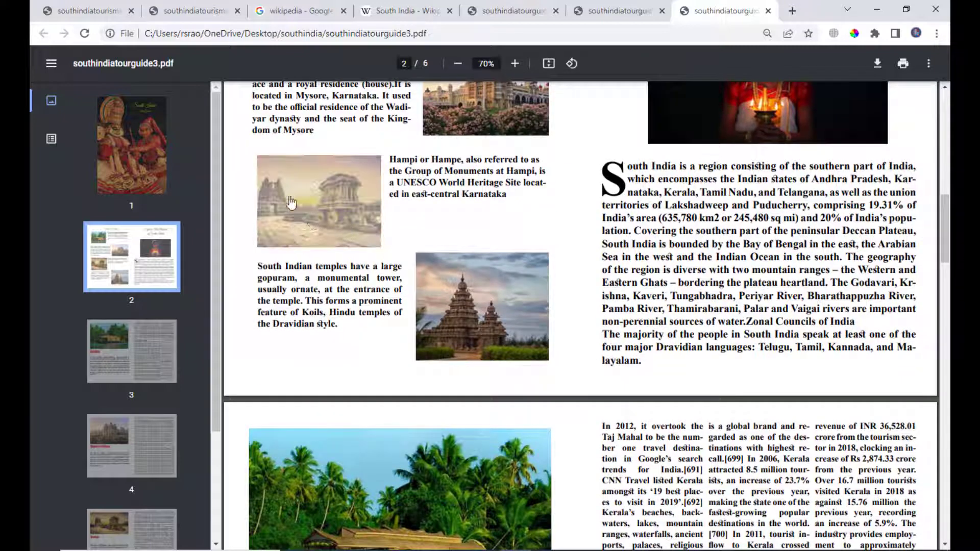
click(330, 212)
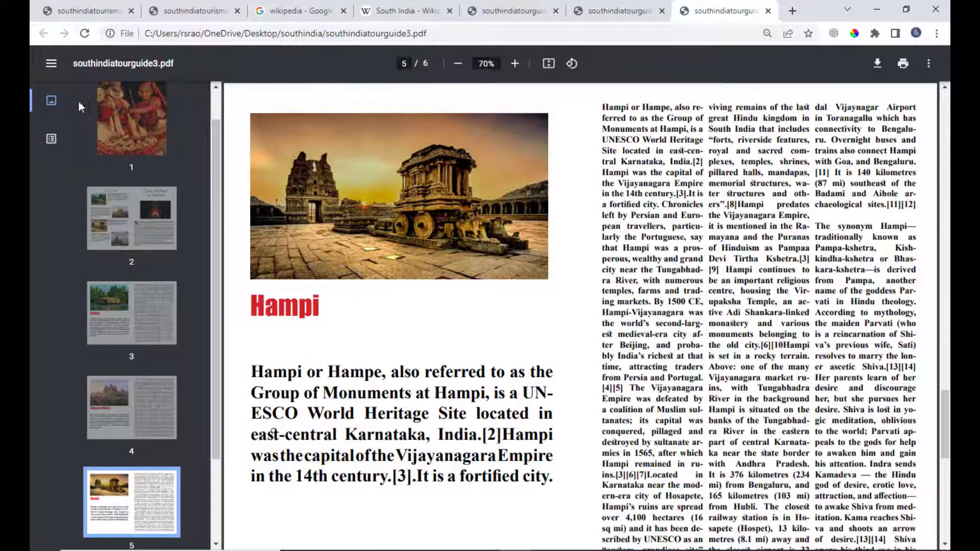
click(116, 200)
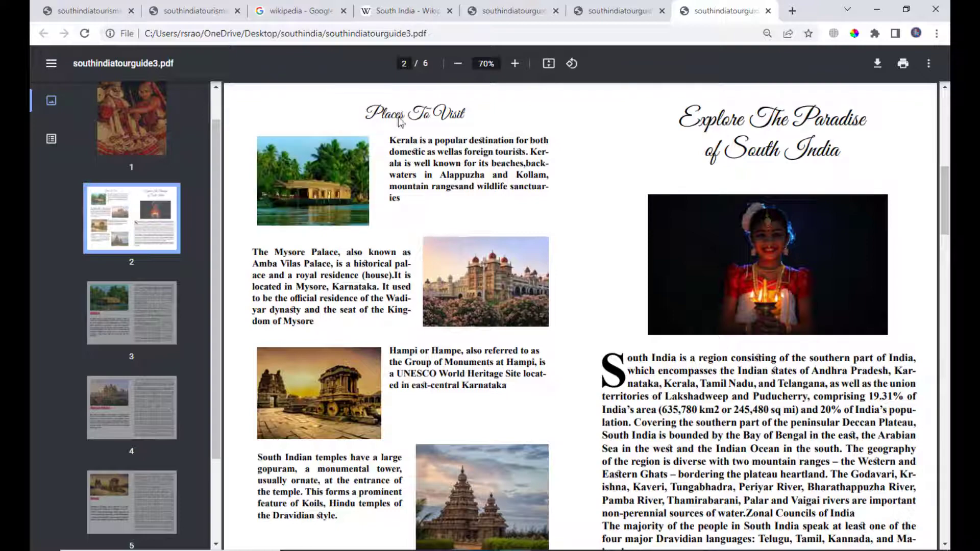
scroll(438, 332, down, 4)
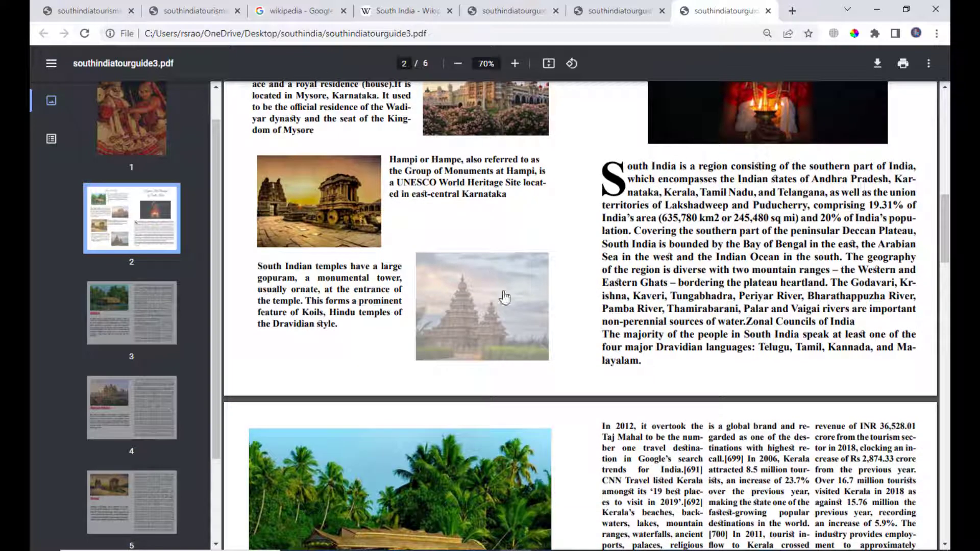
click(484, 288)
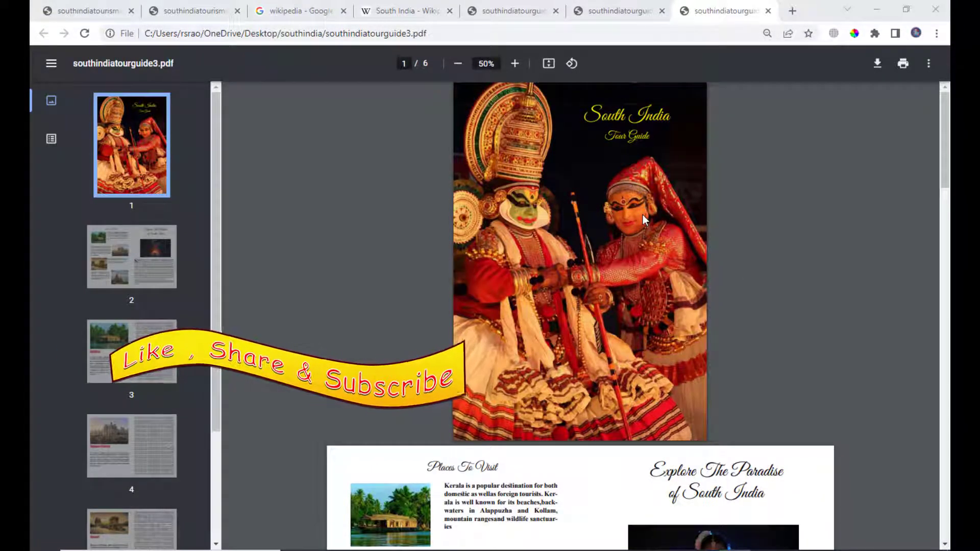
Review the exported PDF from the cover through the Temples article and return to the cover.
scroll(642, 214, down, 3)
scroll(626, 199, up, 3)
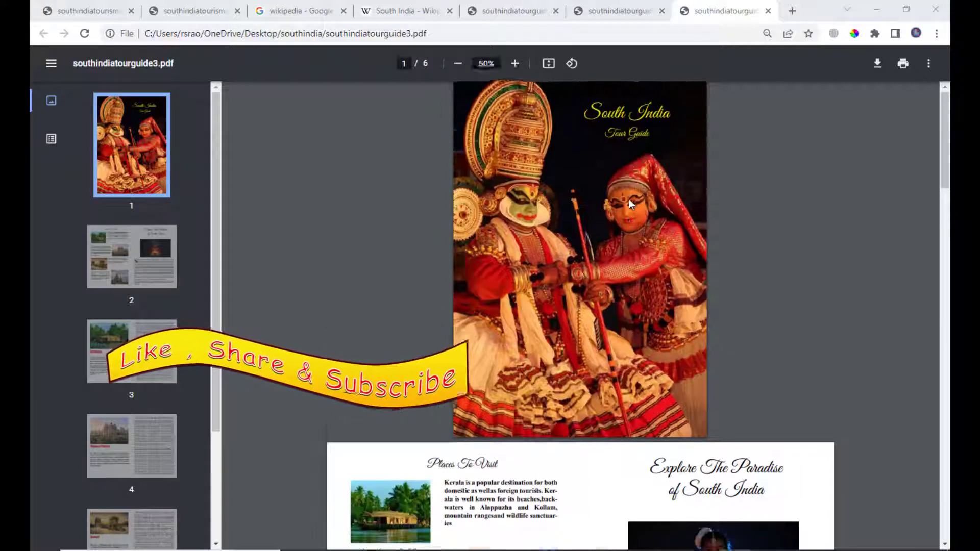
scroll(628, 198, down, 3)
scroll(630, 203, down, 15)
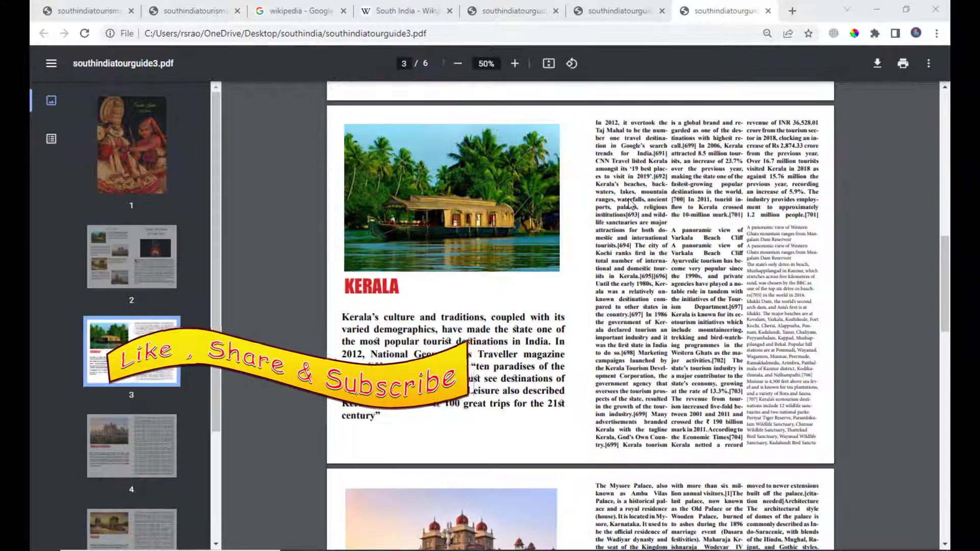
scroll(631, 203, down, 1)
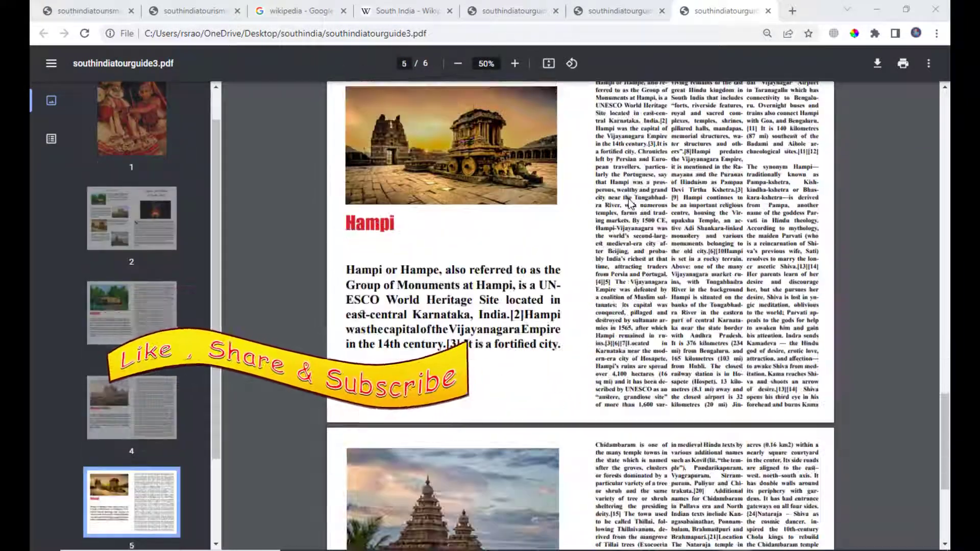
scroll(471, 161, down, 5)
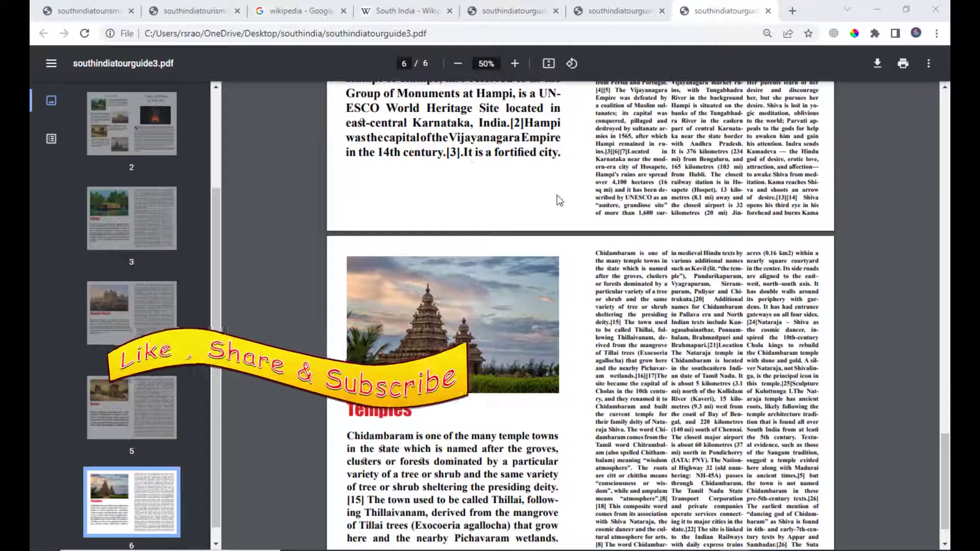
scroll(592, 207, down, 1)
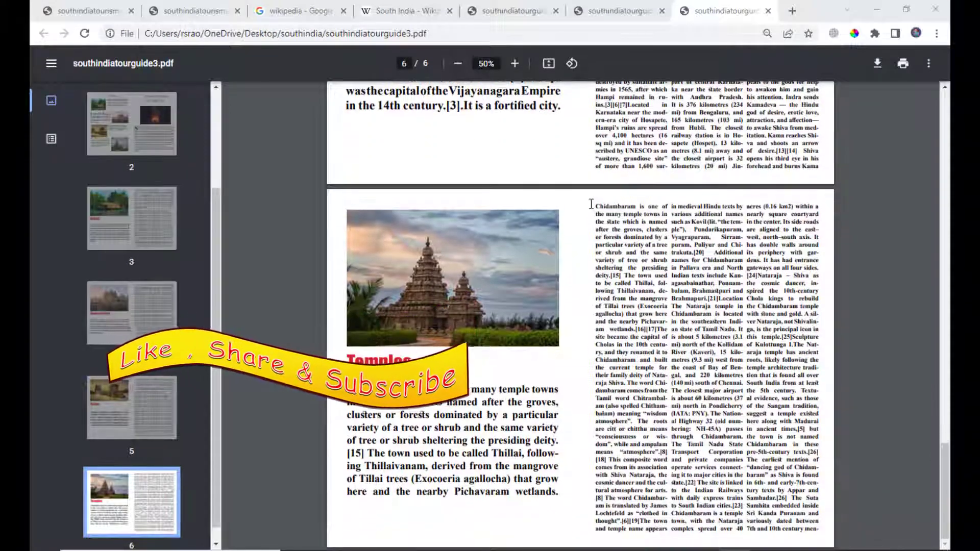
scroll(591, 204, up, 20)
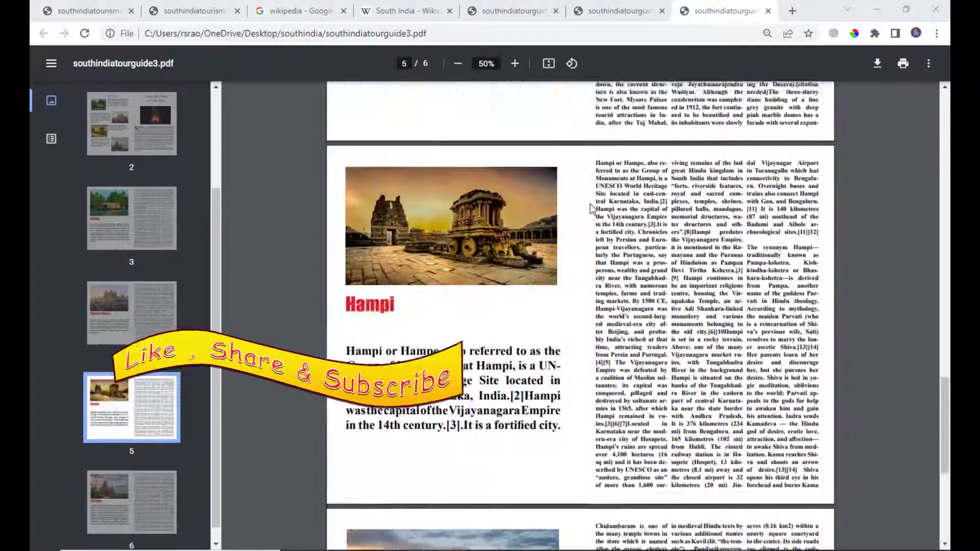
scroll(591, 208, up, 8)
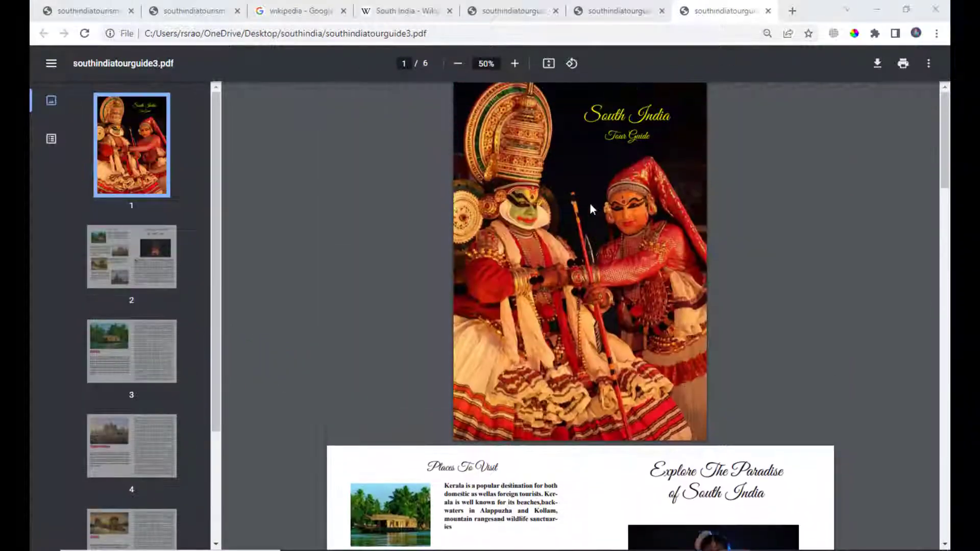